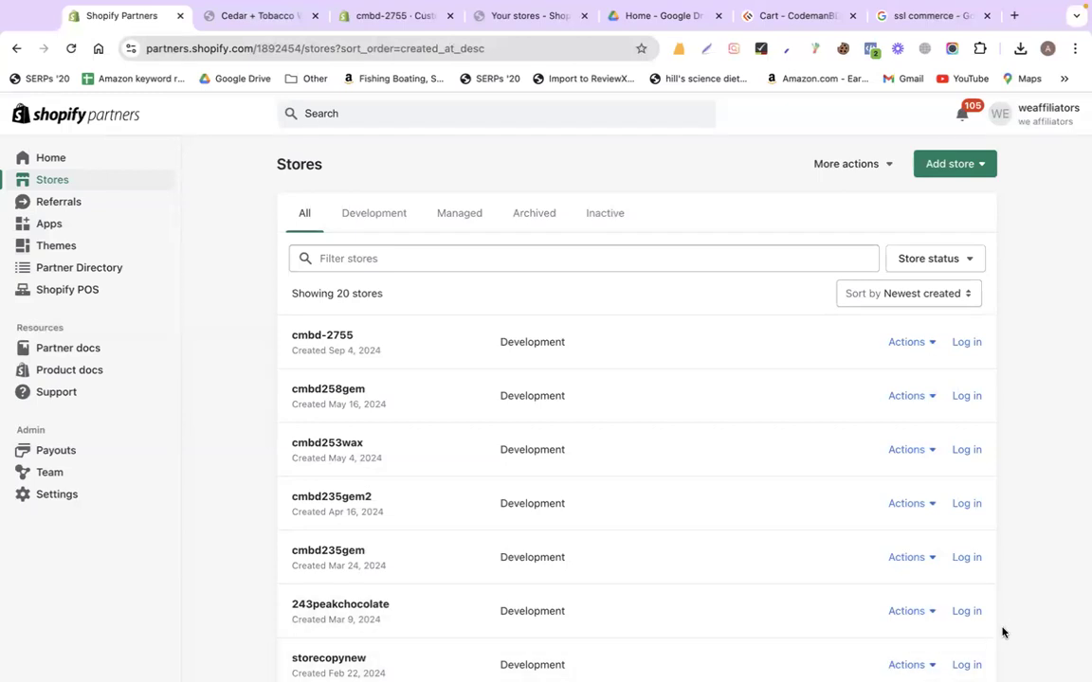
Move the theme editor tab into second place and exit the Shopify theme editor
{"action": "left_click", "coordinate": [254, 15]}
{"action": "left_click_drag", "start_coordinate": [375, 14], "coordinate": [257, 15]}
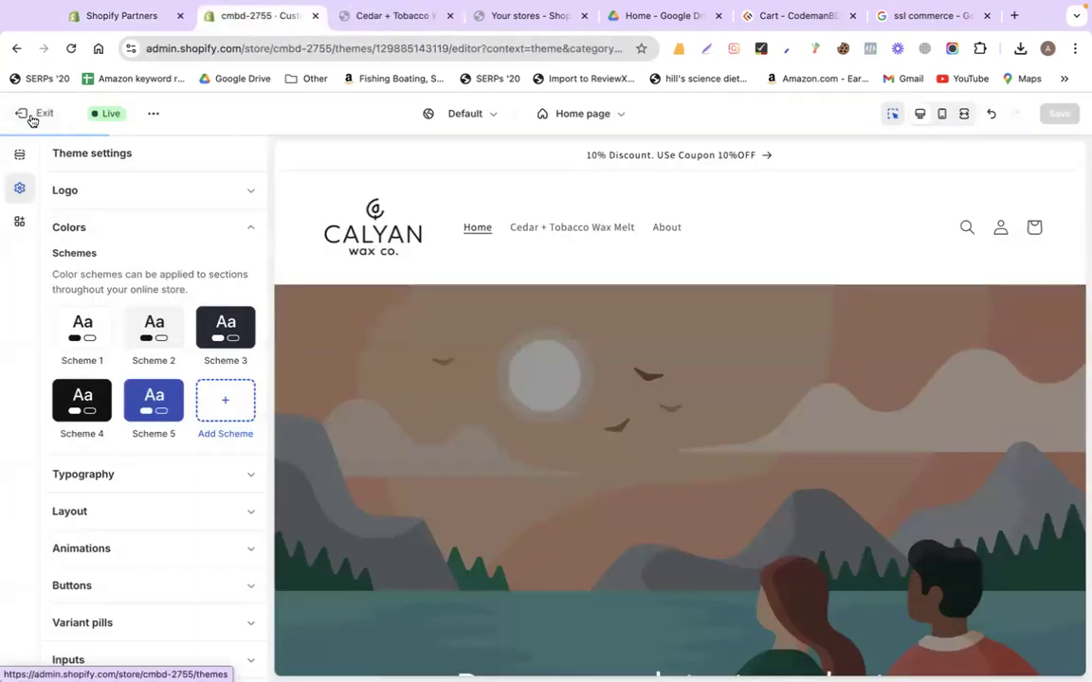
{"action": "left_click", "coordinate": [31, 118]}
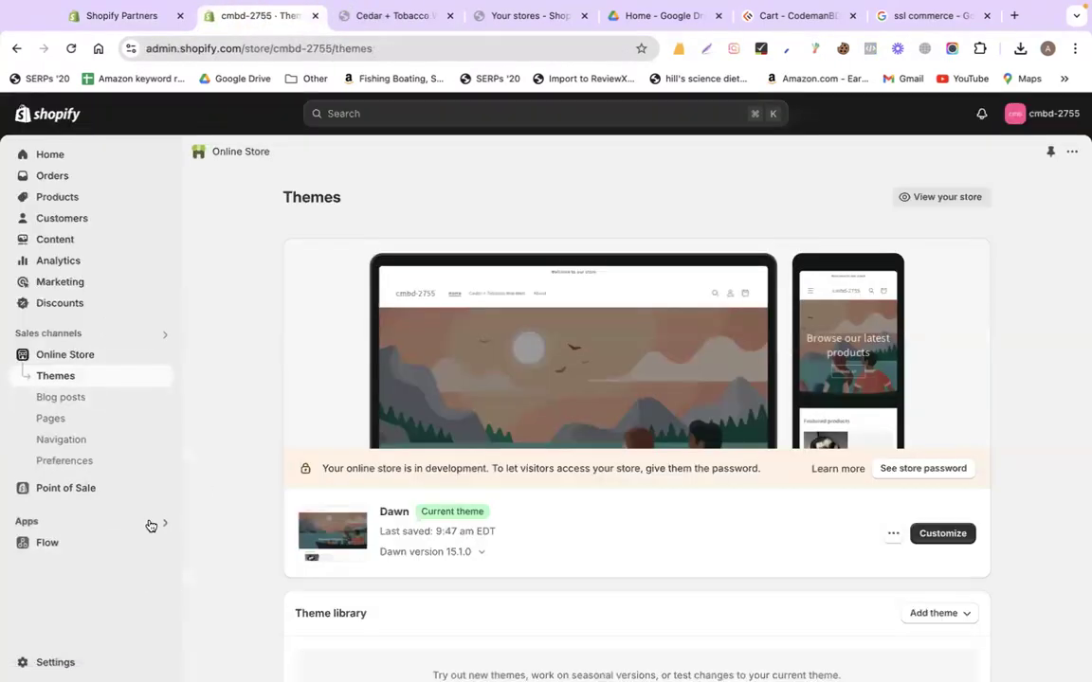
From Apps and sales channel settings, close the extra tabs and open the Shopify App Store
{"action": "left_click", "coordinate": [150, 526]}
{"action": "left_click", "coordinate": [470, 361]}
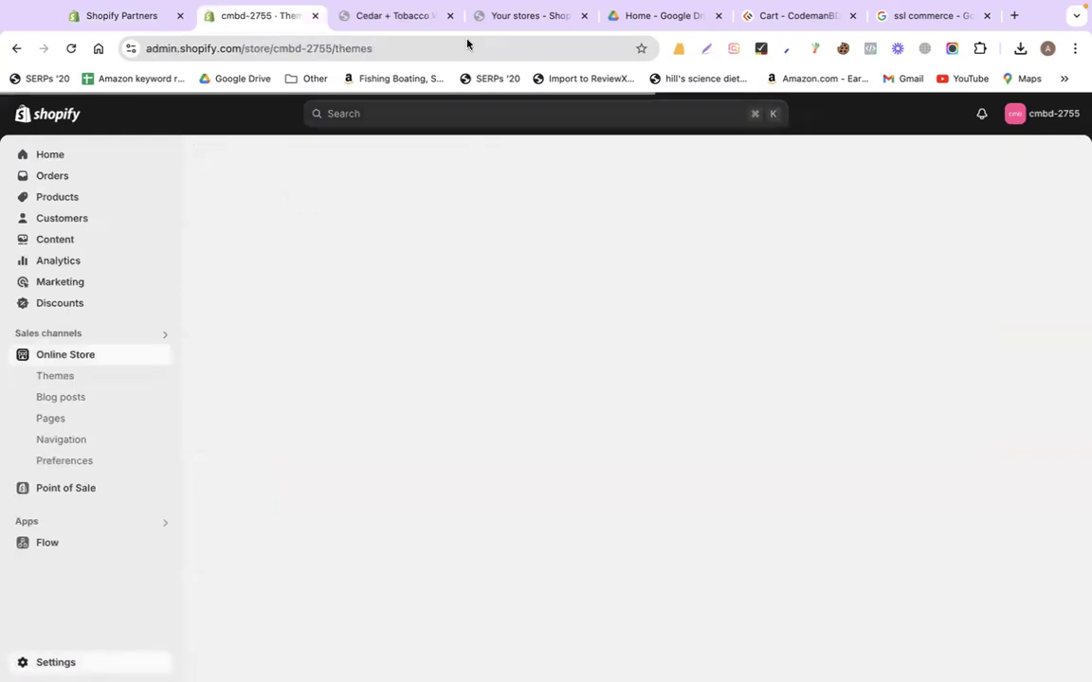
{"action": "right_click", "coordinate": [254, 18]}
{"action": "left_click", "coordinate": [305, 242]}
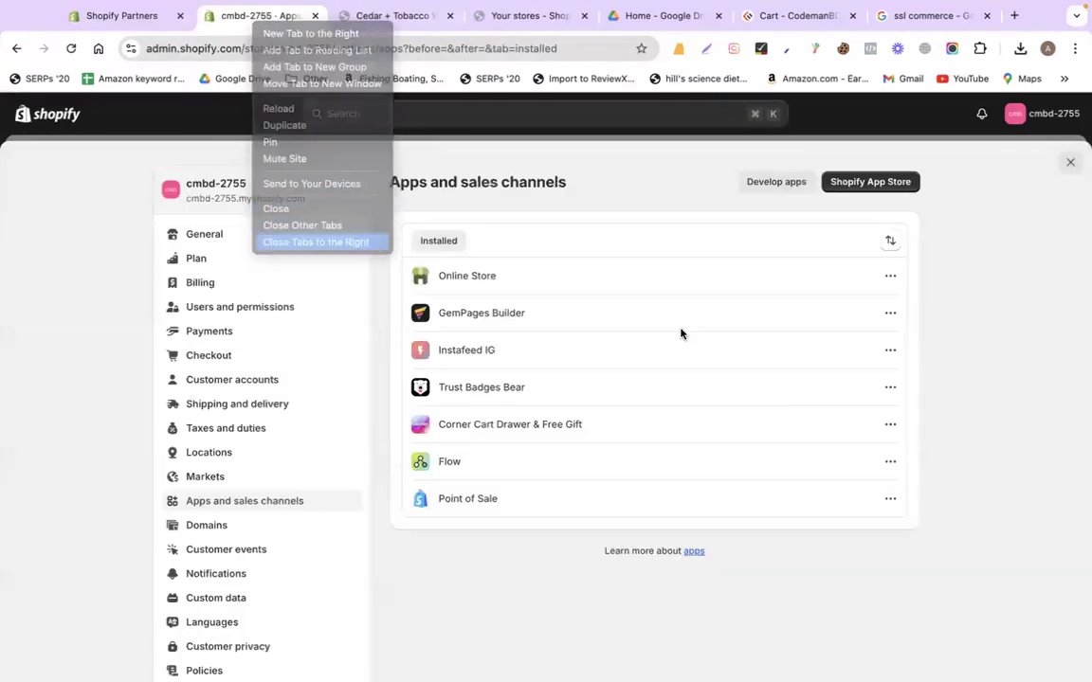
{"action": "left_click", "coordinate": [838, 184]}
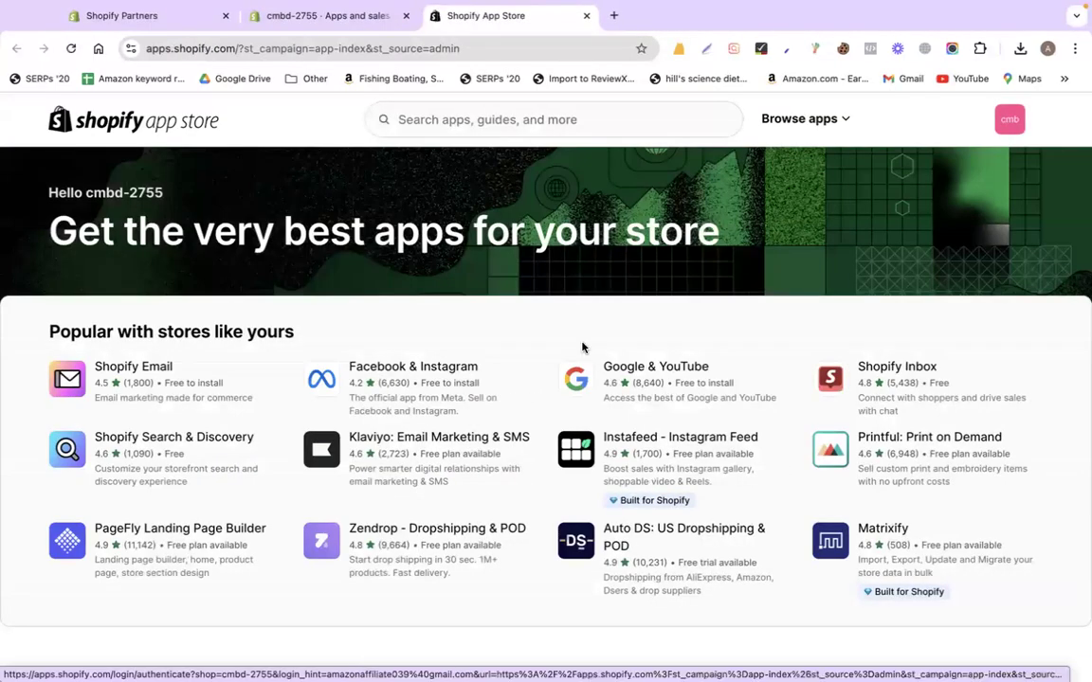
Install the Klaviyo: Email Marketing & SMS app on the store and approve the install
{"action": "left_click", "coordinate": [523, 122]}
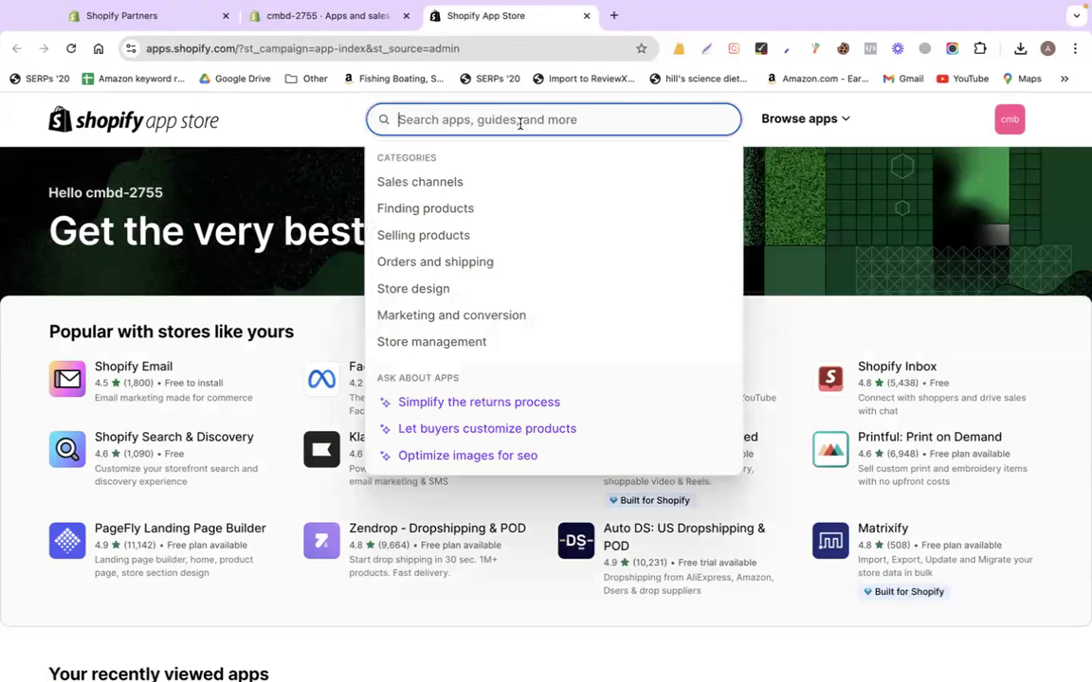
{"action": "left_click", "coordinate": [340, 584]}
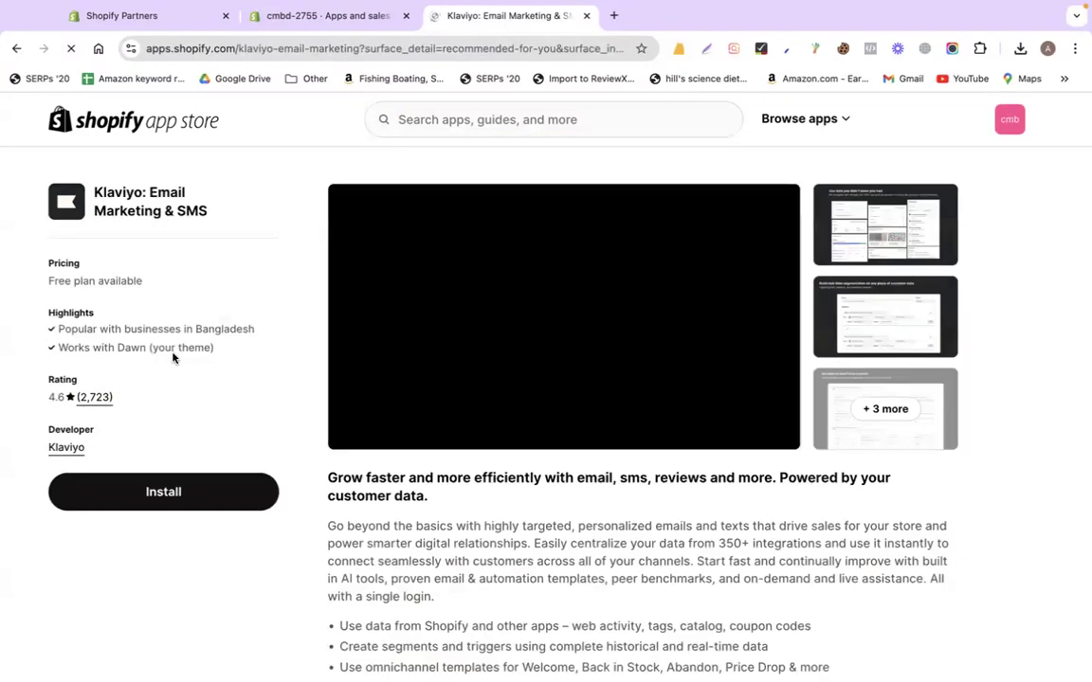
{"action": "left_click", "coordinate": [210, 500]}
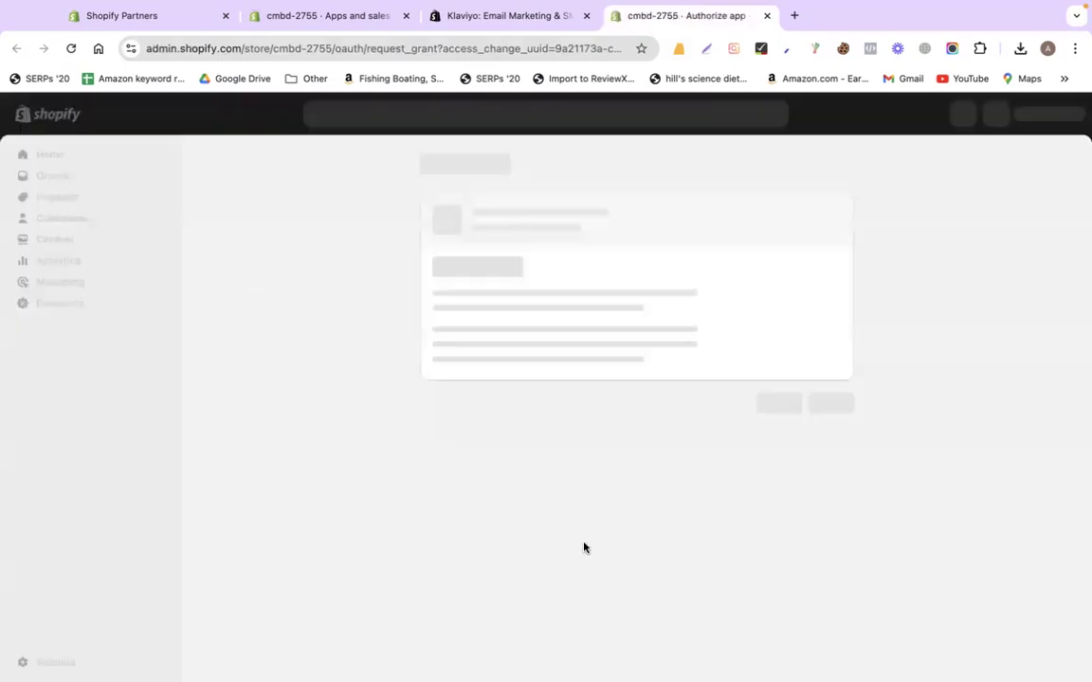
{"action": "left_click", "coordinate": [830, 463]}
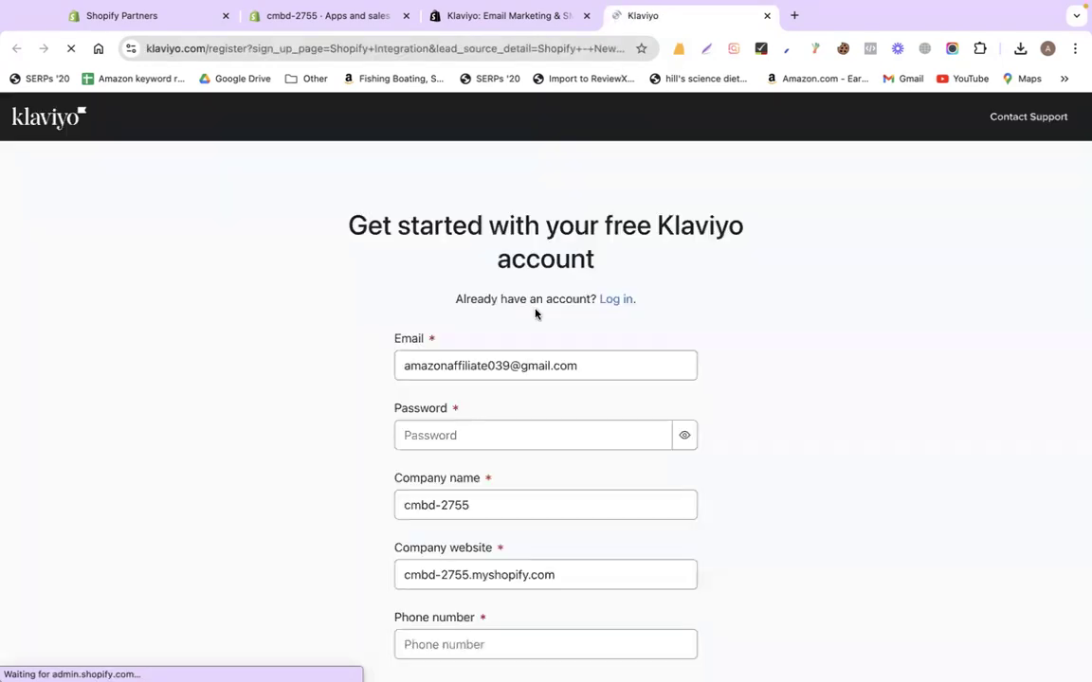
Enter the account password, check the company name and website, and add the phone number
{"action": "scroll", "coordinate": [786, 319], "scroll_direction": "down", "scroll_amount": 2}
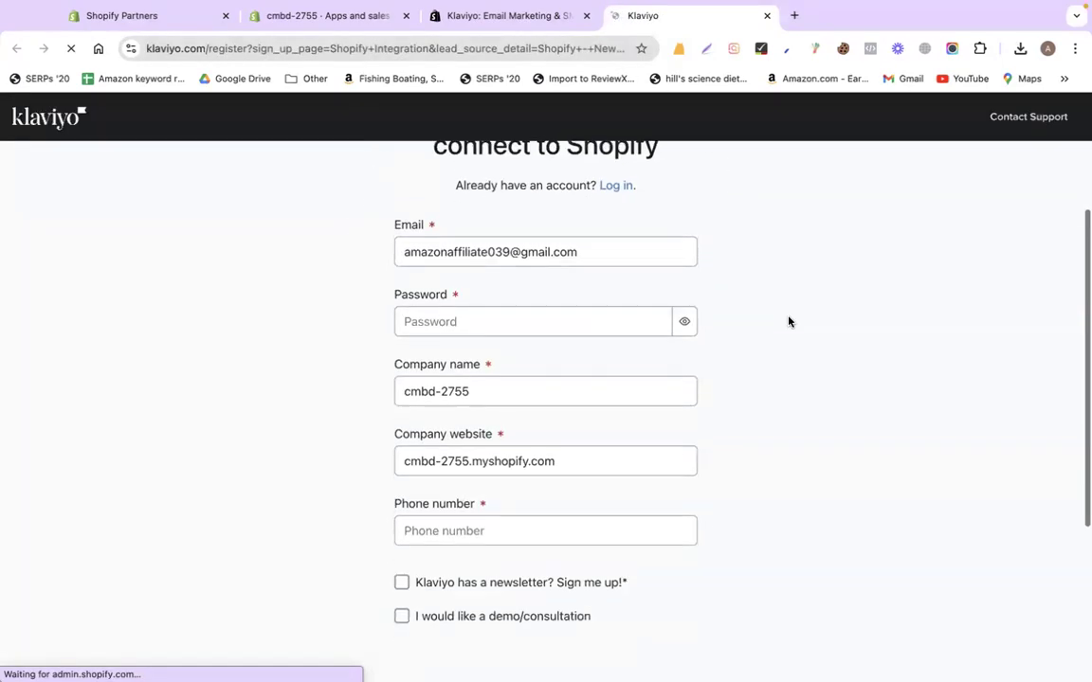
{"action": "left_click", "coordinate": [560, 320]}
{"action": "type", "text": "••••••"}
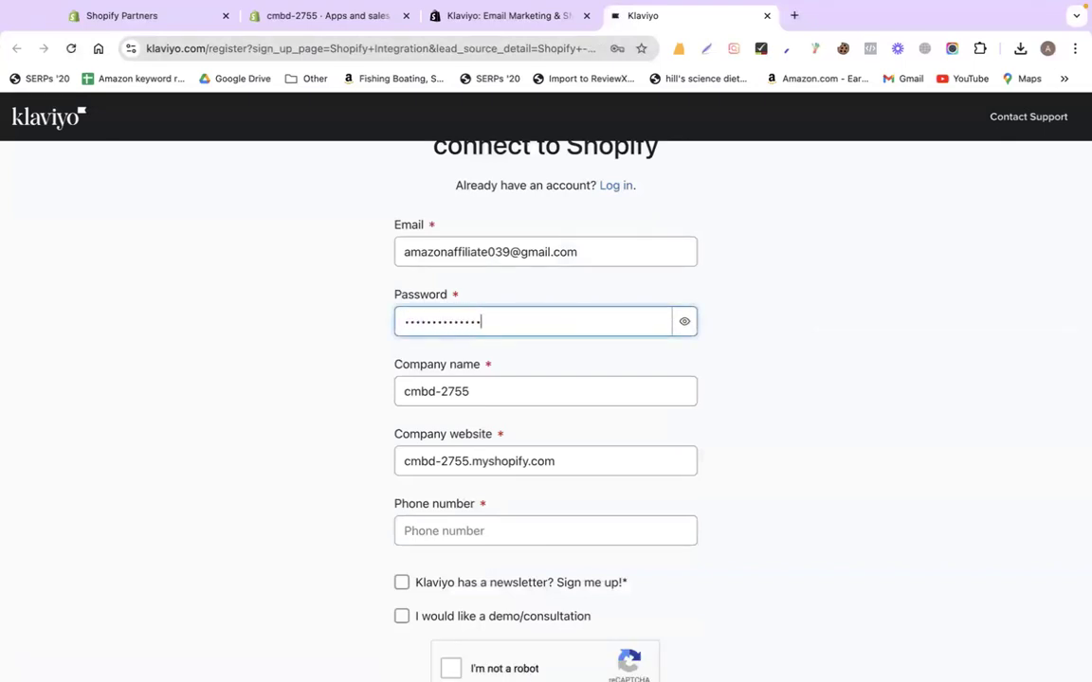
{"action": "scroll", "coordinate": [560, 336], "scroll_direction": "down", "scroll_amount": 2}
{"action": "triple_click", "coordinate": [522, 311]}
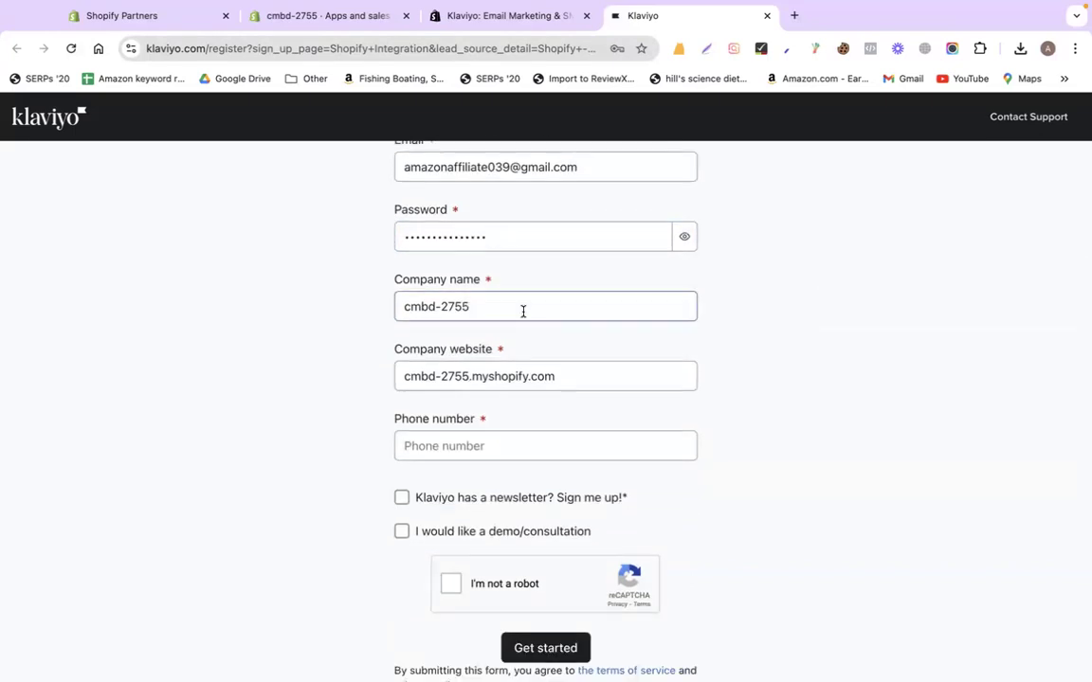
{"action": "left_click", "coordinate": [539, 378]}
{"action": "triple_click", "coordinate": [448, 377]}
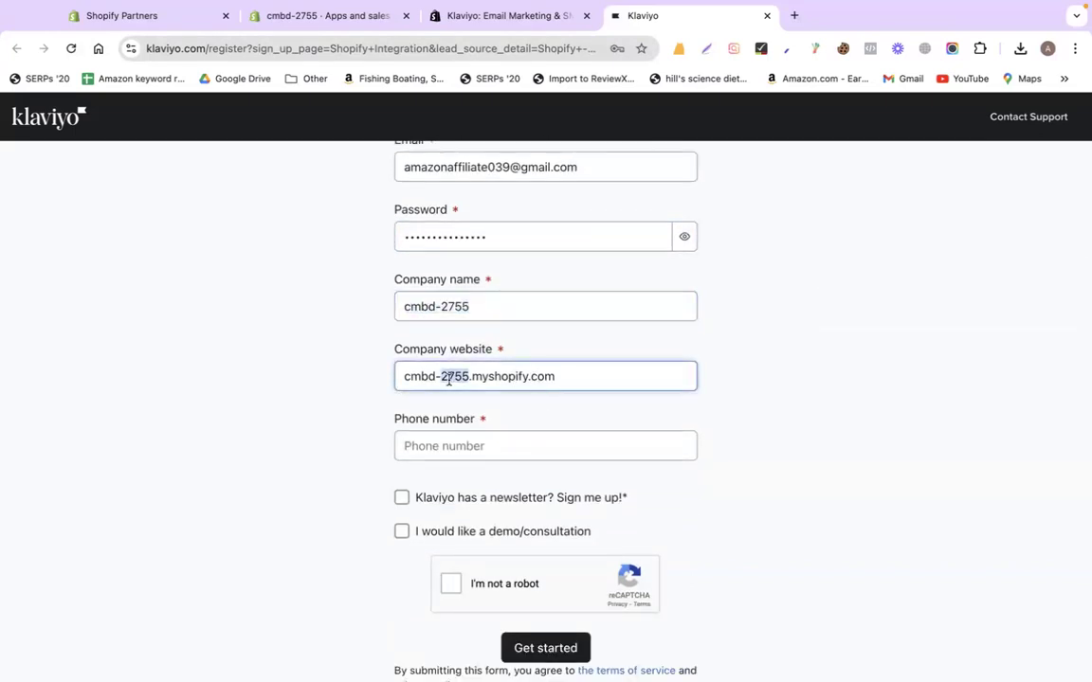
{"action": "left_click", "coordinate": [424, 445]}
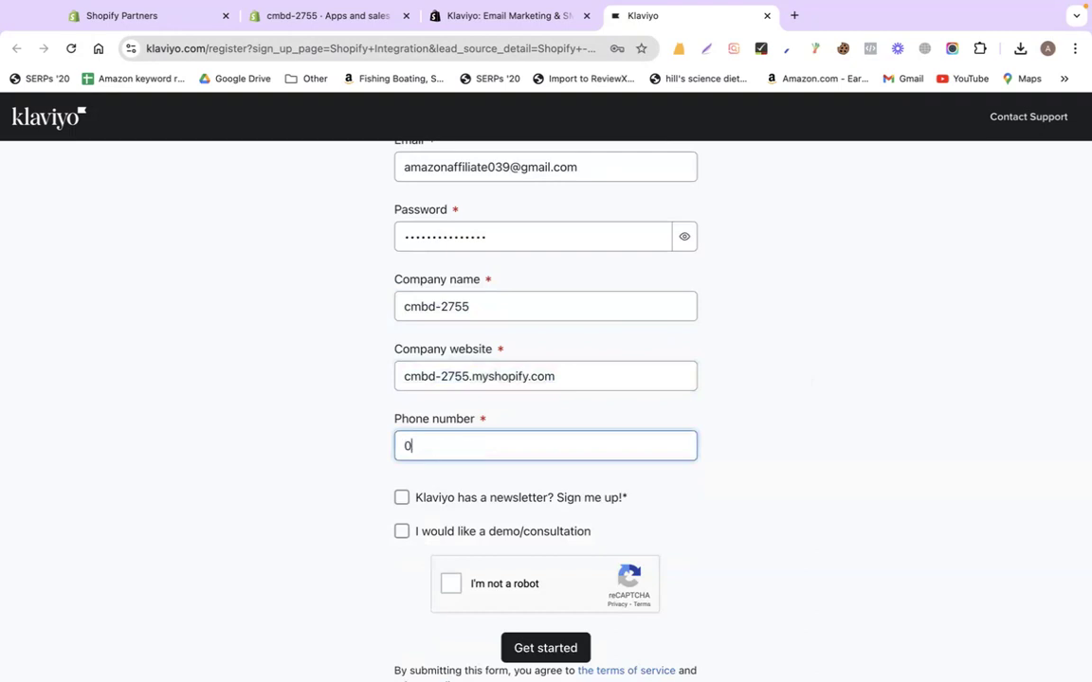
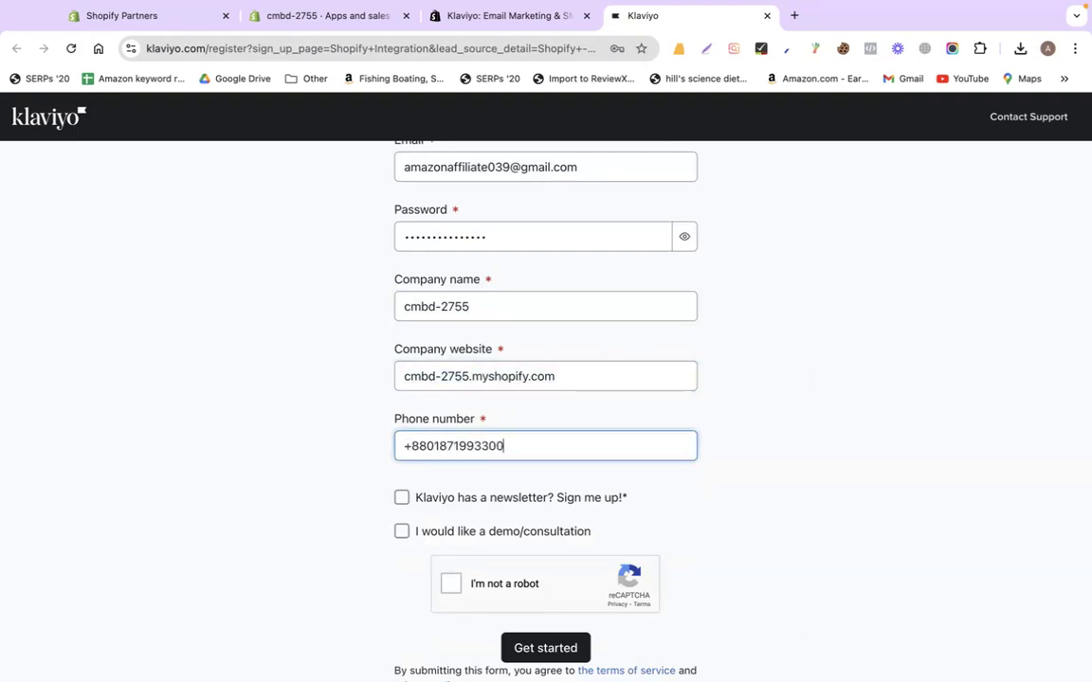
{"action": "left_click", "coordinate": [862, 518]}
Solve the bridge-image reCAPTCHA and submit the Klaviyo sign-up form
{"action": "scroll", "coordinate": [844, 504], "scroll_direction": "down", "scroll_amount": 3}
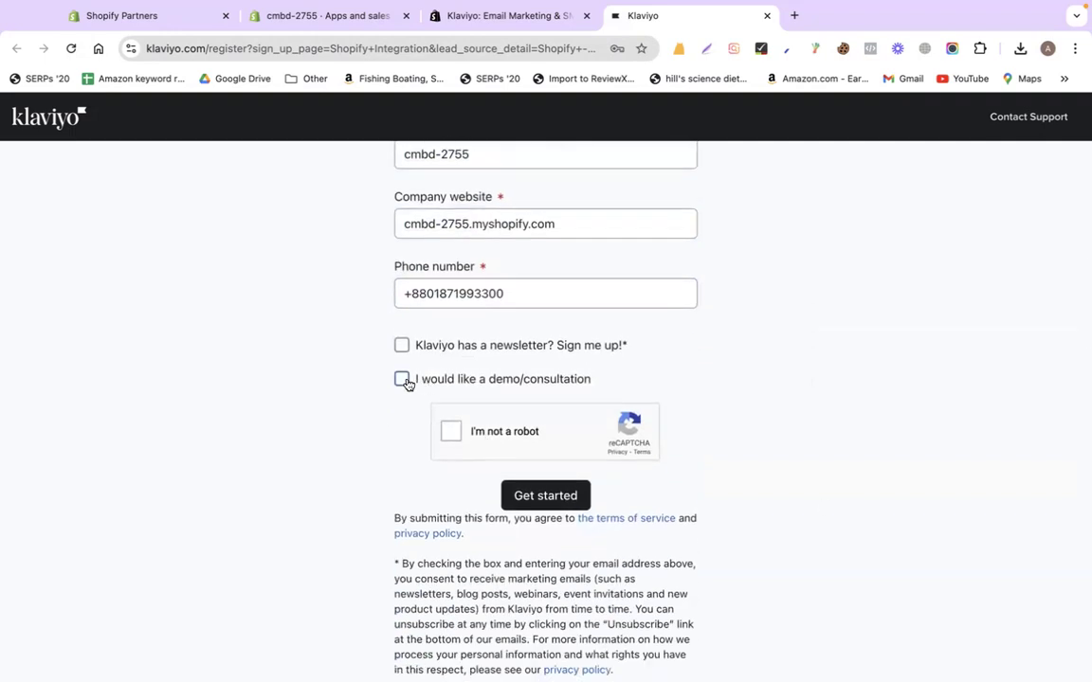
{"action": "scroll", "coordinate": [379, 444], "scroll_direction": "down", "scroll_amount": 1}
{"action": "left_click", "coordinate": [451, 410]}
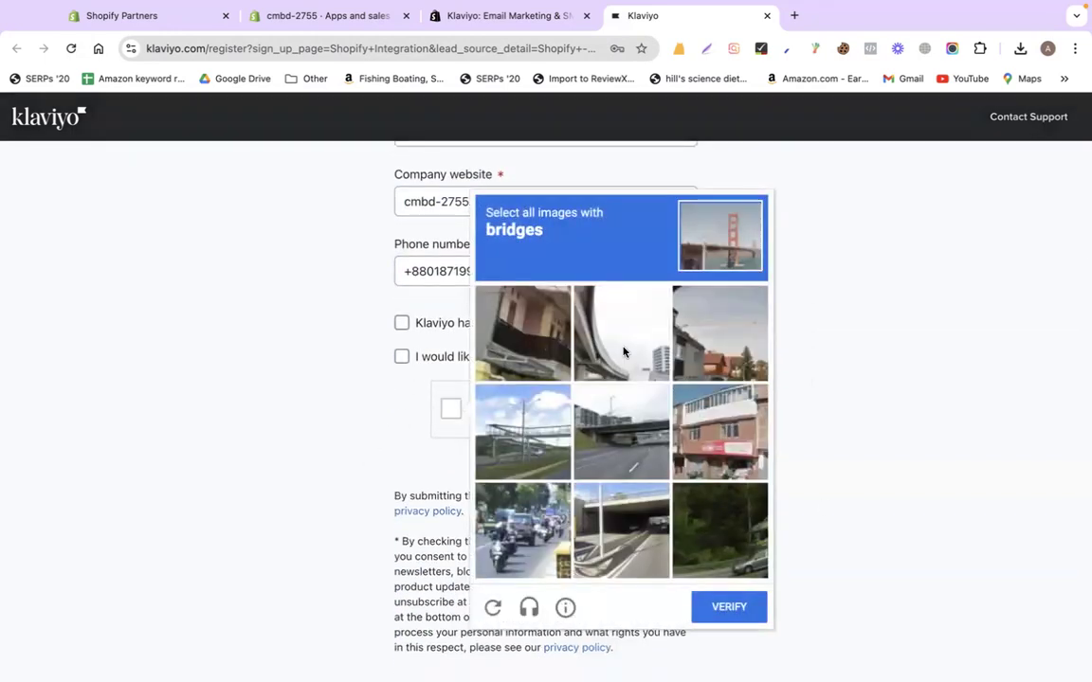
{"action": "left_click", "coordinate": [624, 352]}
{"action": "left_click", "coordinate": [553, 453]}
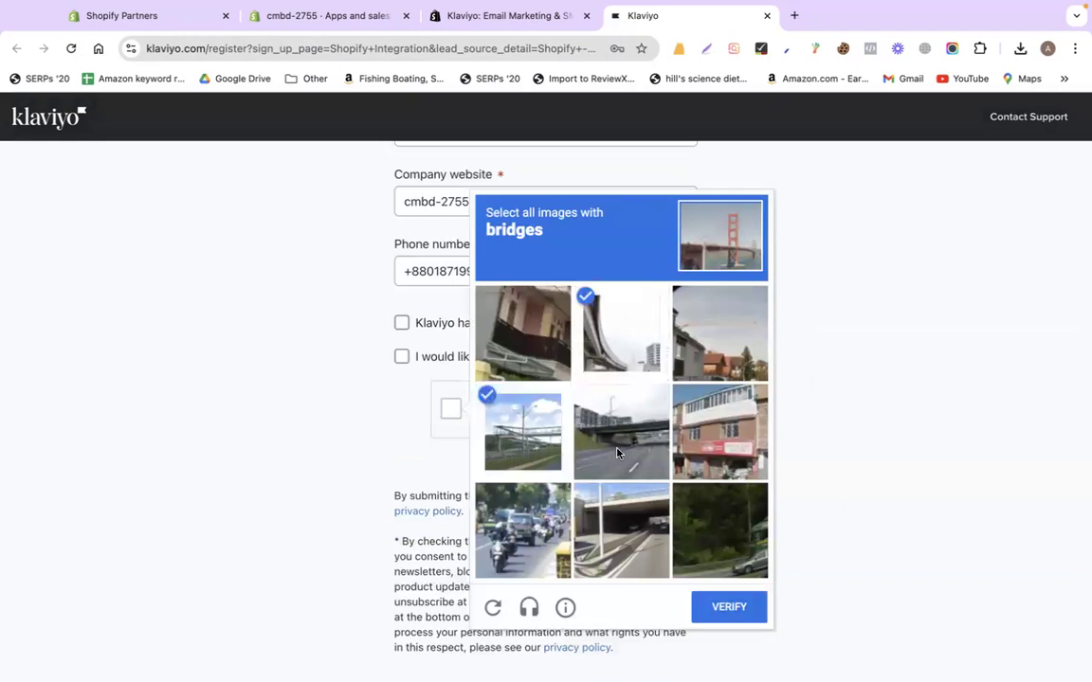
{"action": "left_click", "coordinate": [621, 441]}
{"action": "left_click", "coordinate": [602, 531]}
{"action": "left_click", "coordinate": [745, 611]}
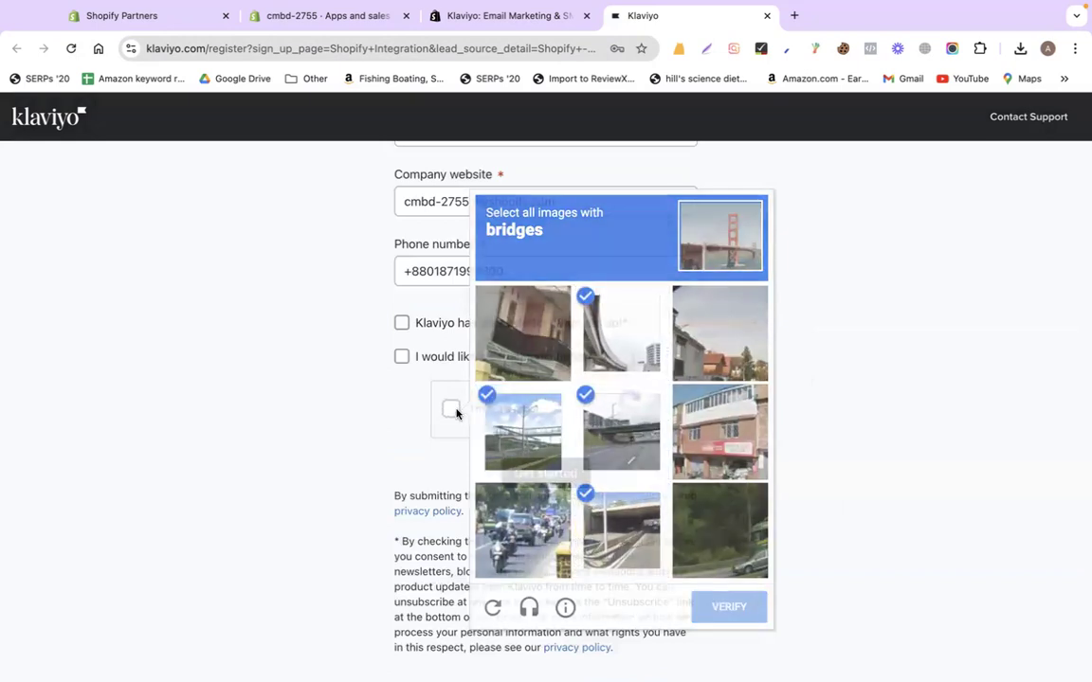
{"action": "left_click", "coordinate": [519, 470]}
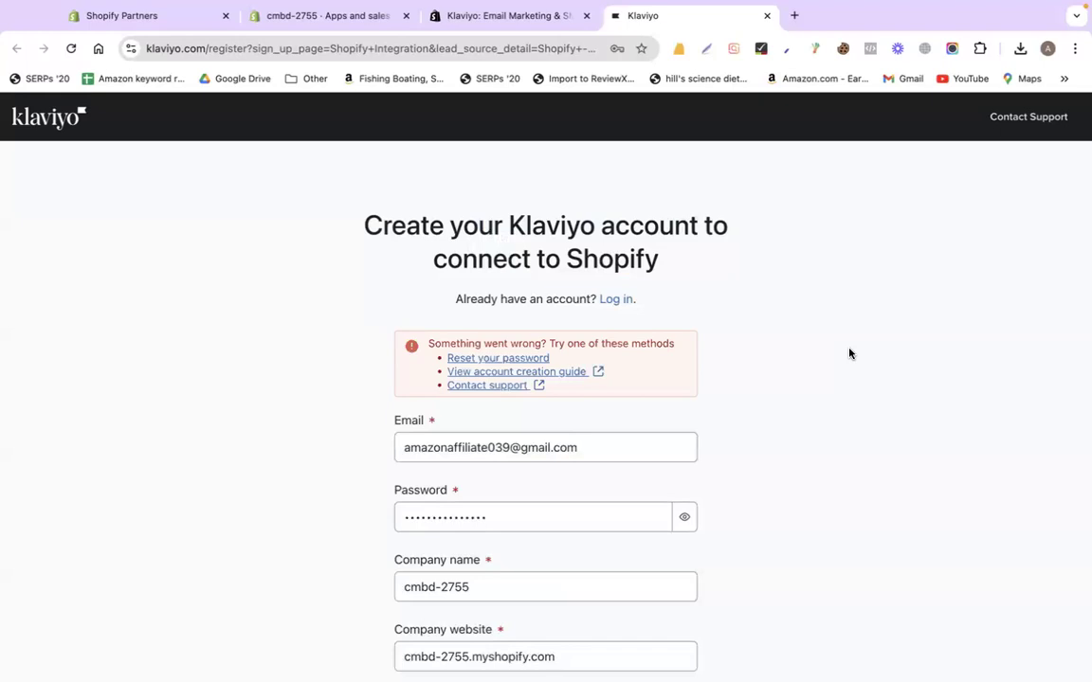
Request a Klaviyo password reset using the email address copied from the sign-up form
{"action": "scroll", "coordinate": [799, 456], "scroll_direction": "down", "scroll_amount": 3}
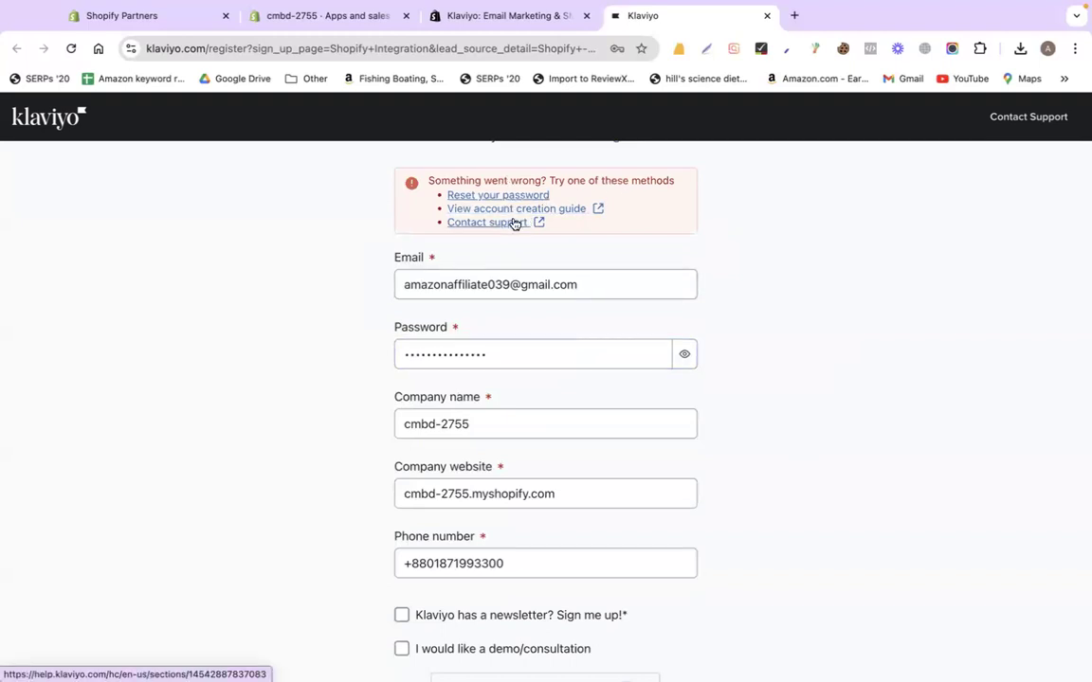
{"action": "left_click", "coordinate": [492, 195]}
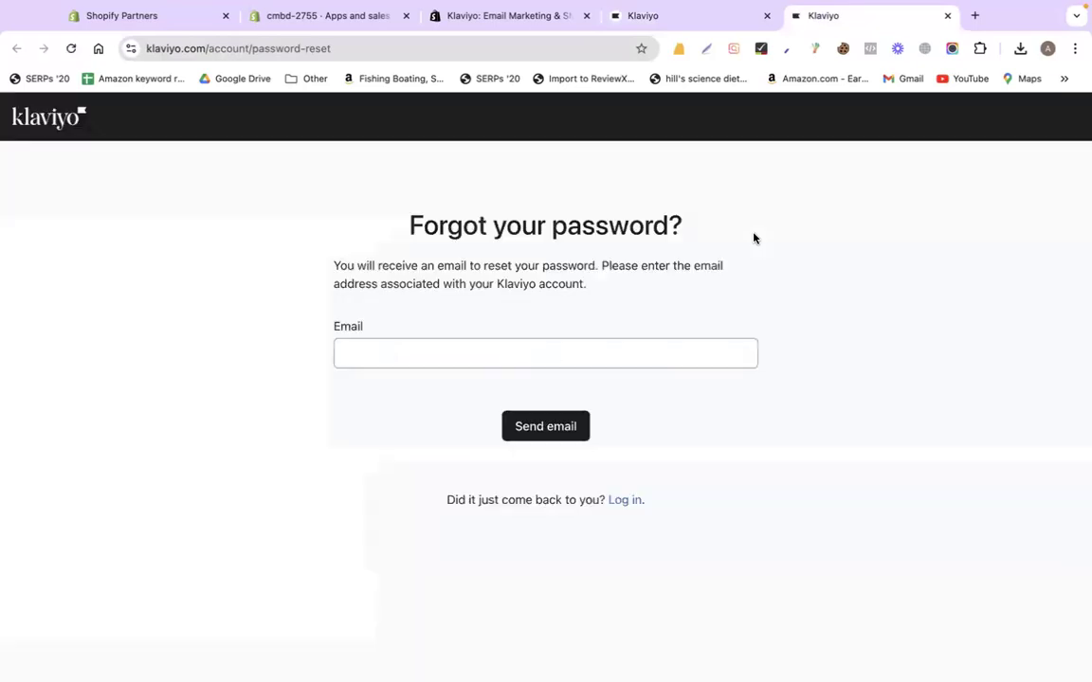
{"action": "left_click", "coordinate": [591, 349]}
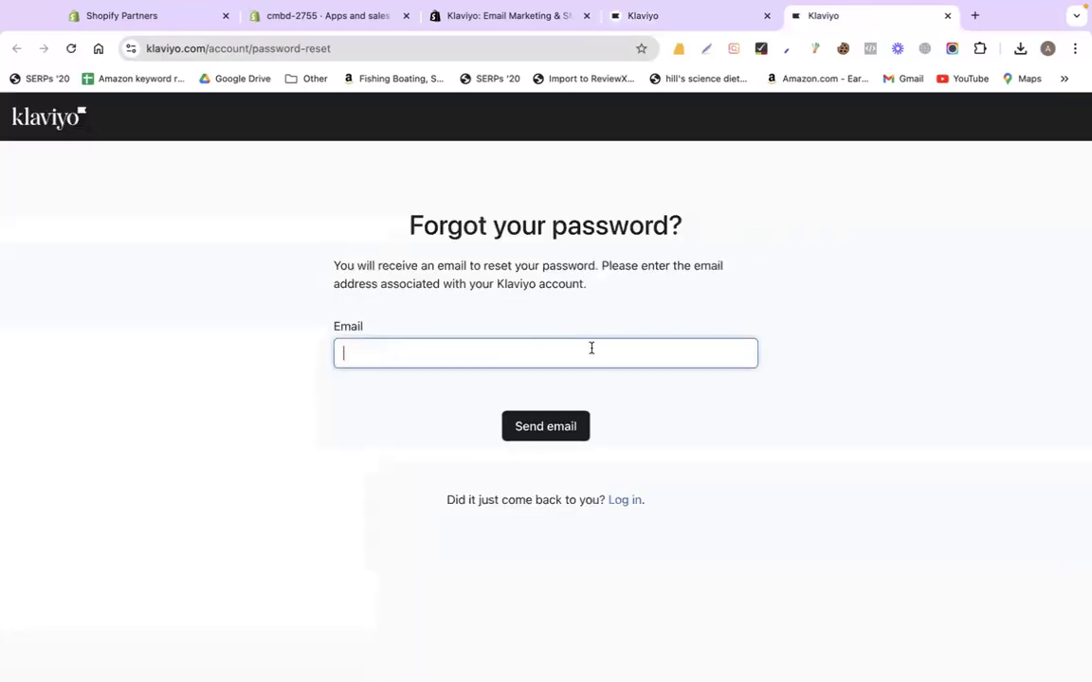
{"action": "left_click", "coordinate": [626, 15]}
{"action": "triple_click", "coordinate": [499, 283]}
{"action": "key", "text": "super+c"}
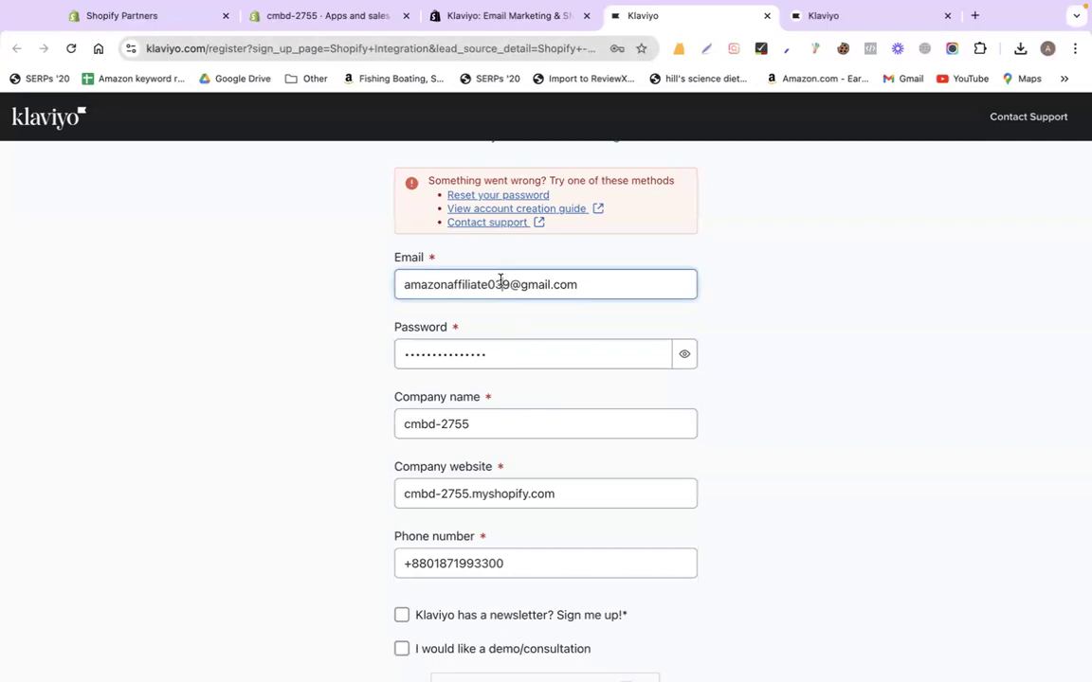
{"action": "left_click", "coordinate": [885, 11]}
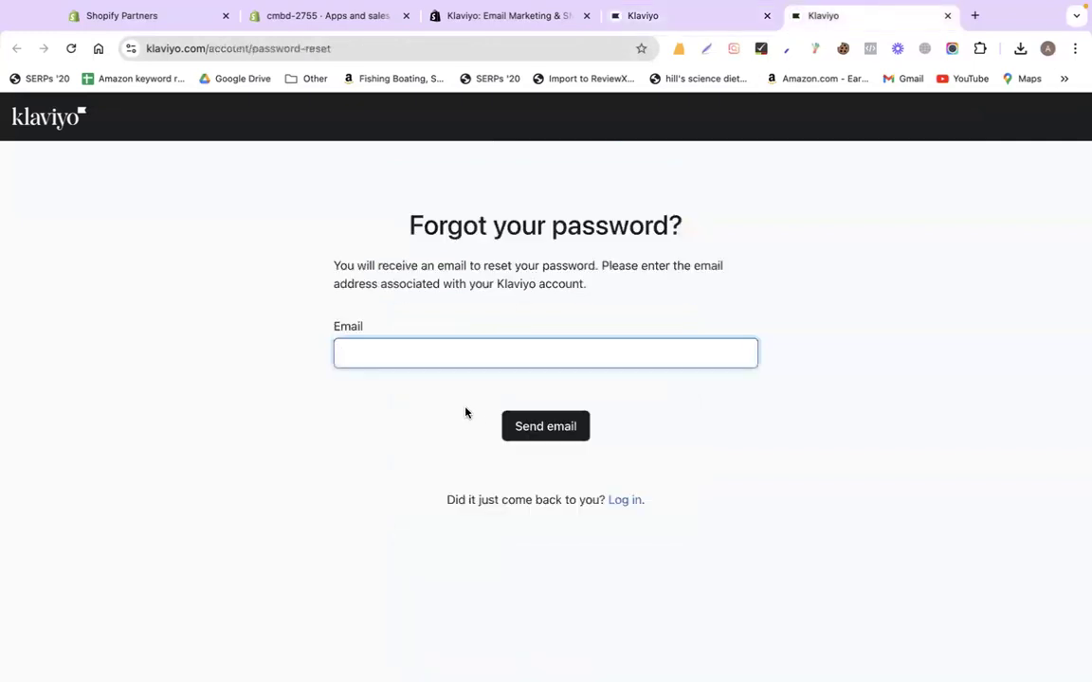
{"action": "key", "text": "super+v"}
{"action": "key", "text": "Return"}
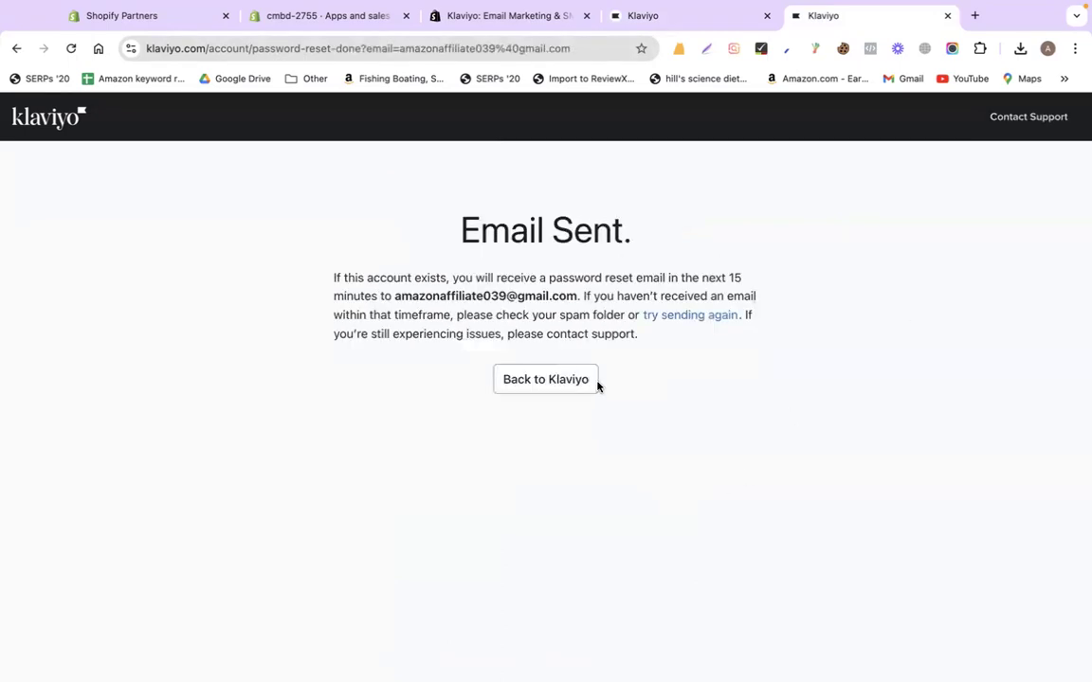
{"action": "left_click", "coordinate": [970, 17]}
Open the 'Reset your Klaviyo password' email in Gmail and follow its reset link
{"action": "type", "text": "ma"}
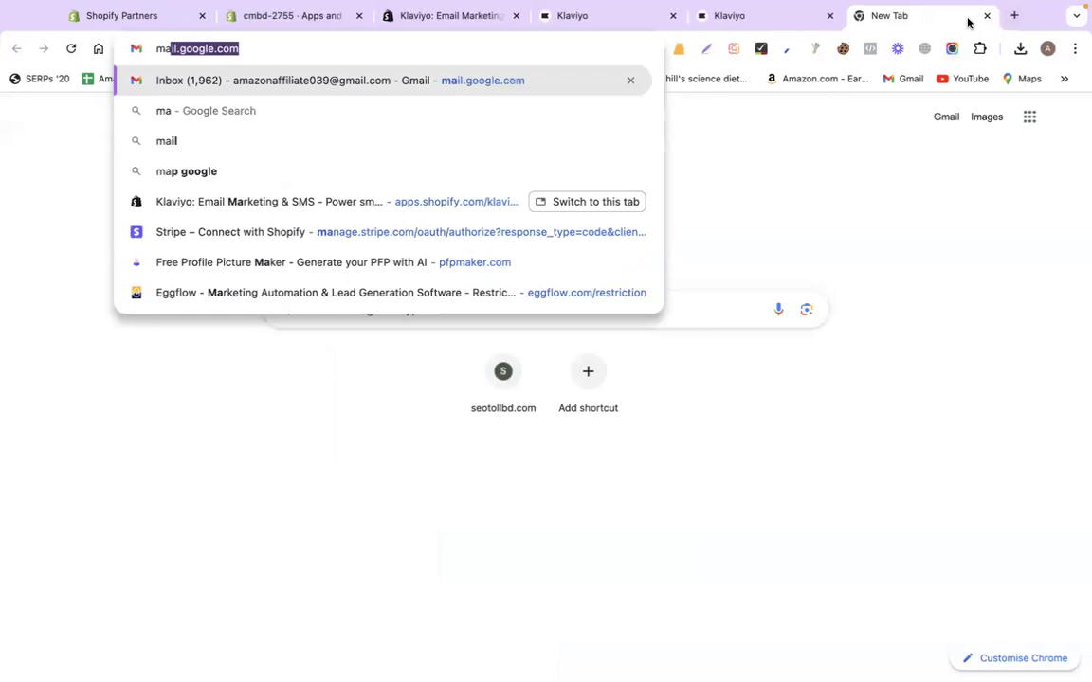
{"action": "key", "text": "Return"}
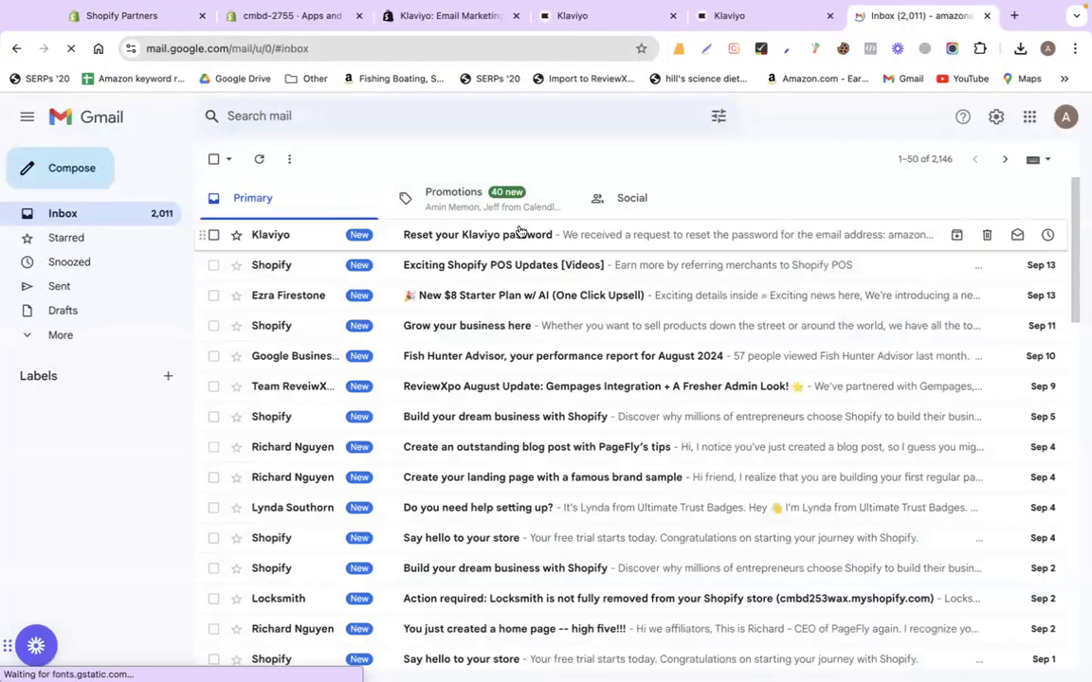
{"action": "left_click", "coordinate": [520, 234]}
{"action": "scroll", "coordinate": [476, 492], "scroll_direction": "down", "scroll_amount": 3}
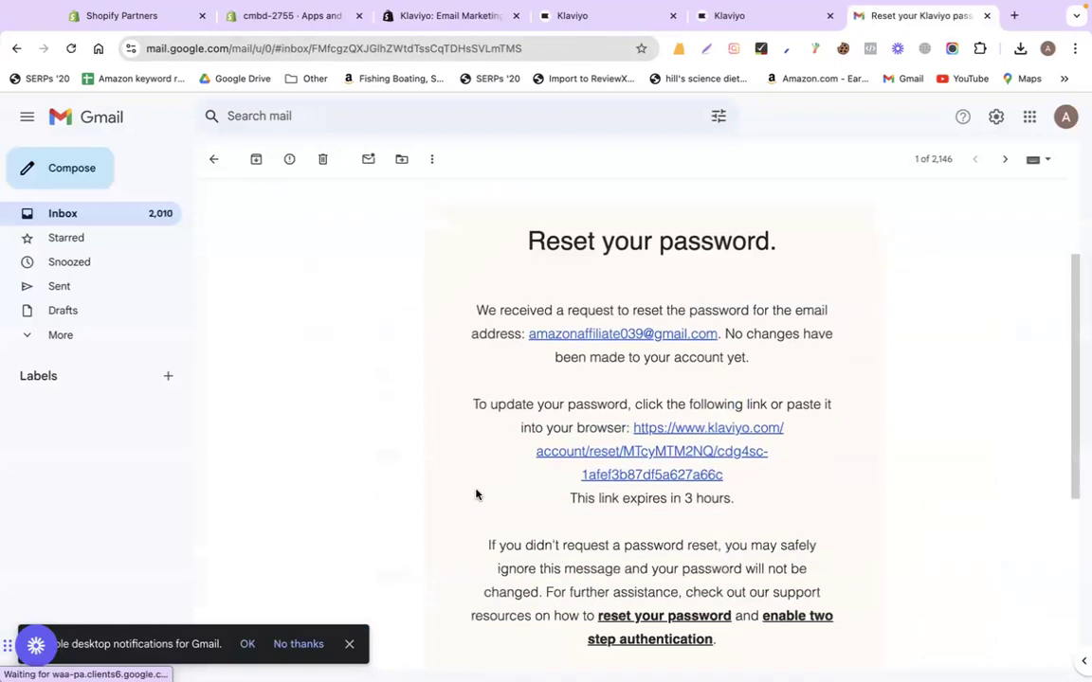
{"action": "left_click", "coordinate": [665, 439]}
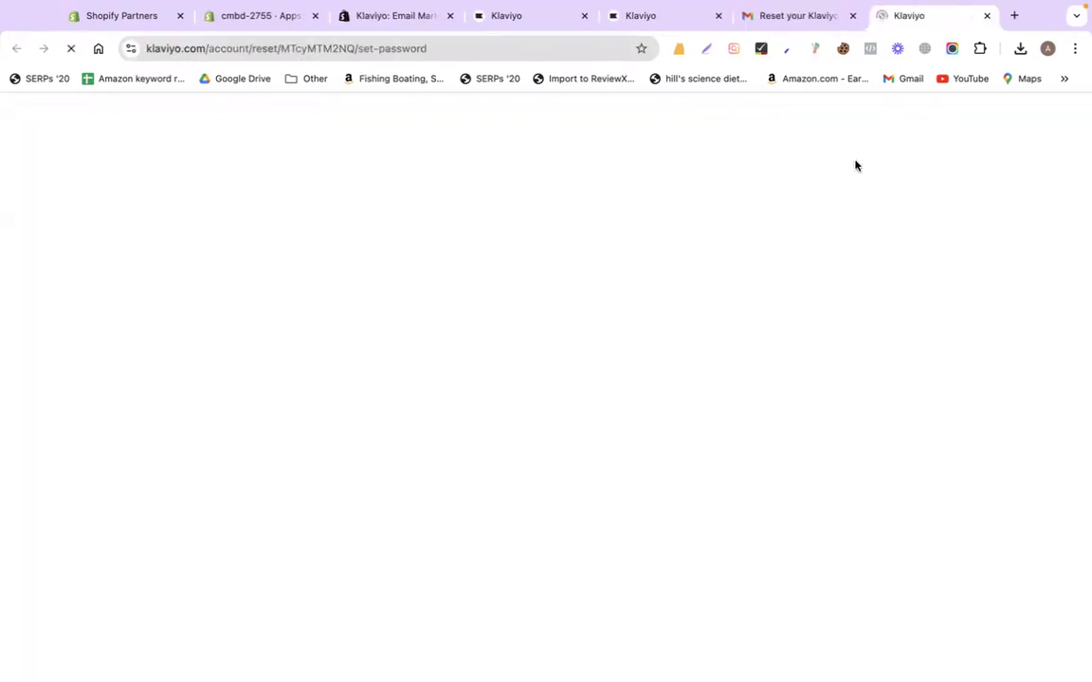
Enter the new password in both Reset Password fields and submit the form
{"action": "left_click", "coordinate": [537, 327]}
{"action": "type", "text": "••"}
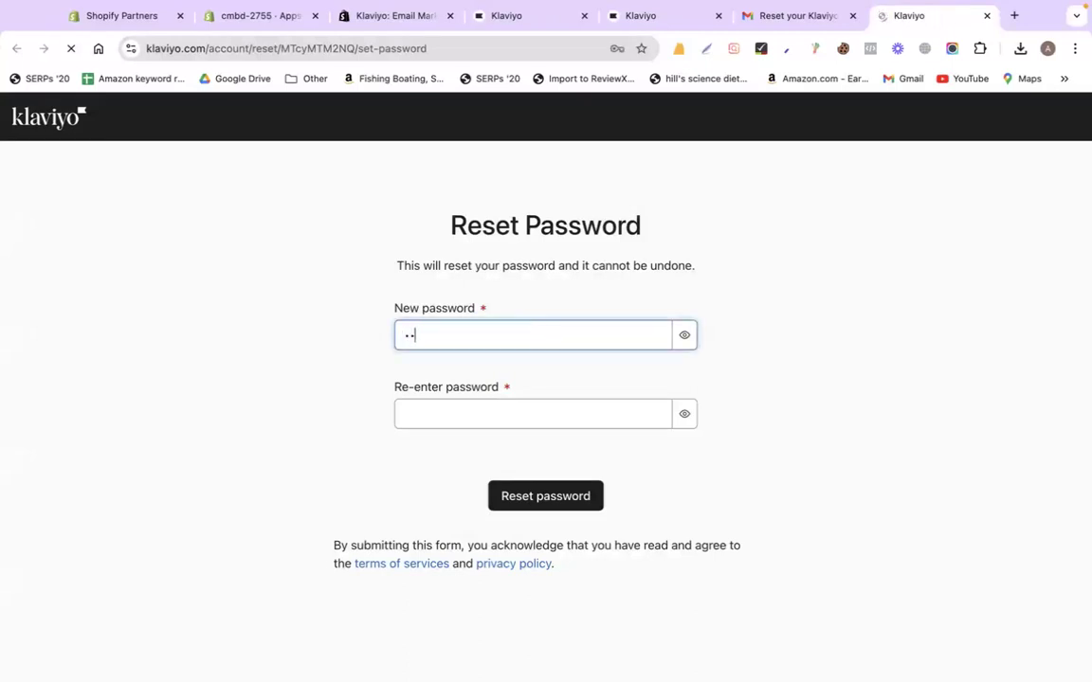
{"action": "type", "text": "••••••••"}
{"action": "left_click", "coordinate": [499, 414]}
{"action": "type", "text": "•"}
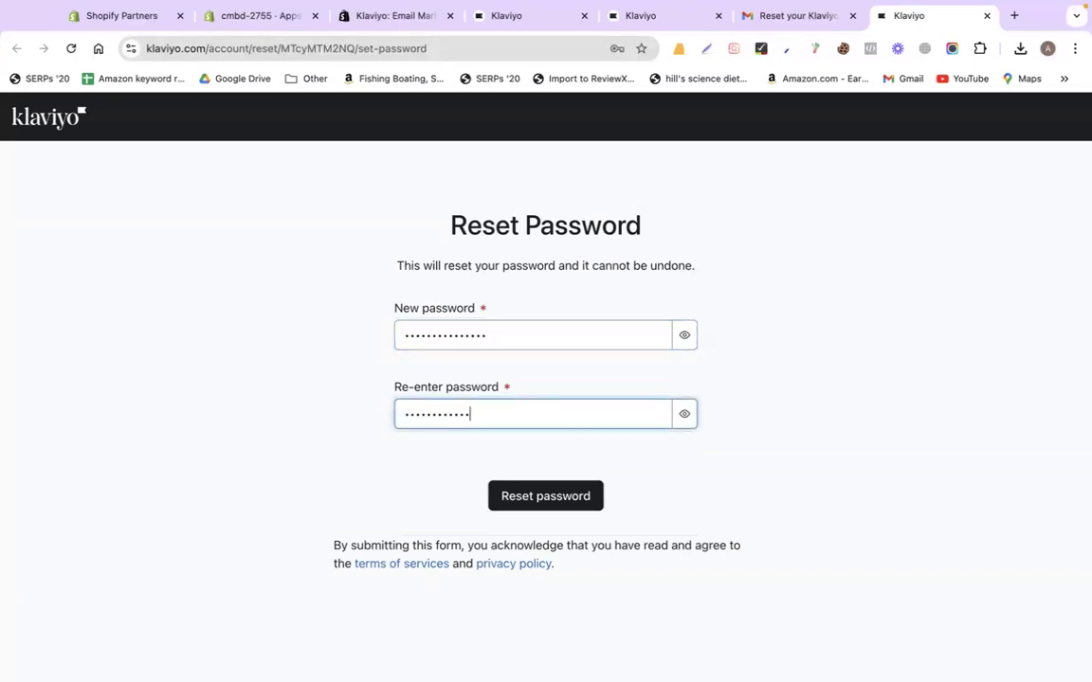
{"action": "key", "text": "Return"}
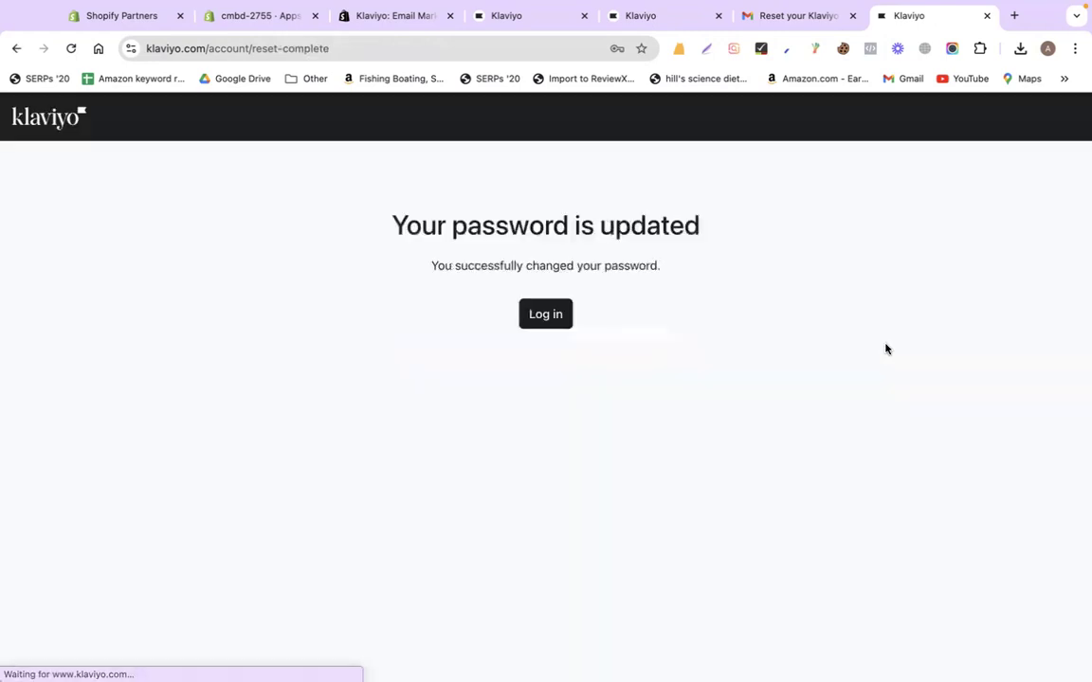
{"action": "left_click", "coordinate": [407, 15]}
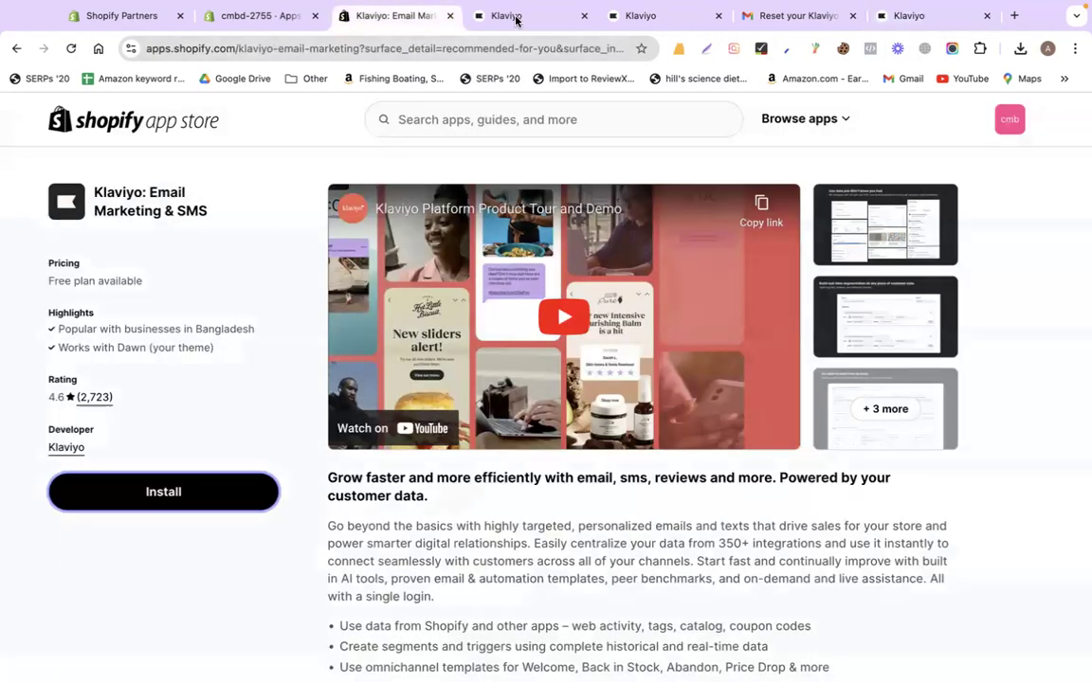
Go to the Klaviyo sign-in page and enter the account email and new password
{"action": "left_click", "coordinate": [485, 17]}
{"action": "left_click", "coordinate": [787, 313]}
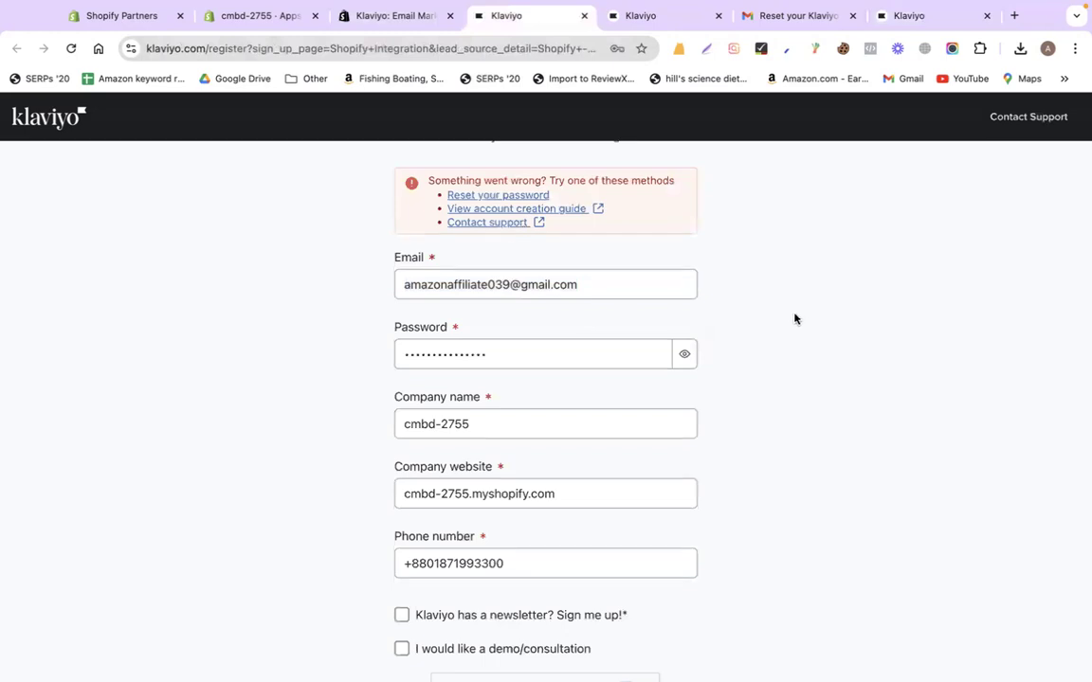
{"action": "scroll", "coordinate": [799, 320], "scroll_direction": "down", "scroll_amount": 3}
{"action": "scroll", "coordinate": [799, 320], "scroll_direction": "up", "scroll_amount": 5}
{"action": "scroll", "coordinate": [799, 320], "scroll_direction": "down", "scroll_amount": 2}
{"action": "scroll", "coordinate": [799, 321], "scroll_direction": "up", "scroll_amount": 3}
{"action": "left_click", "coordinate": [614, 299]}
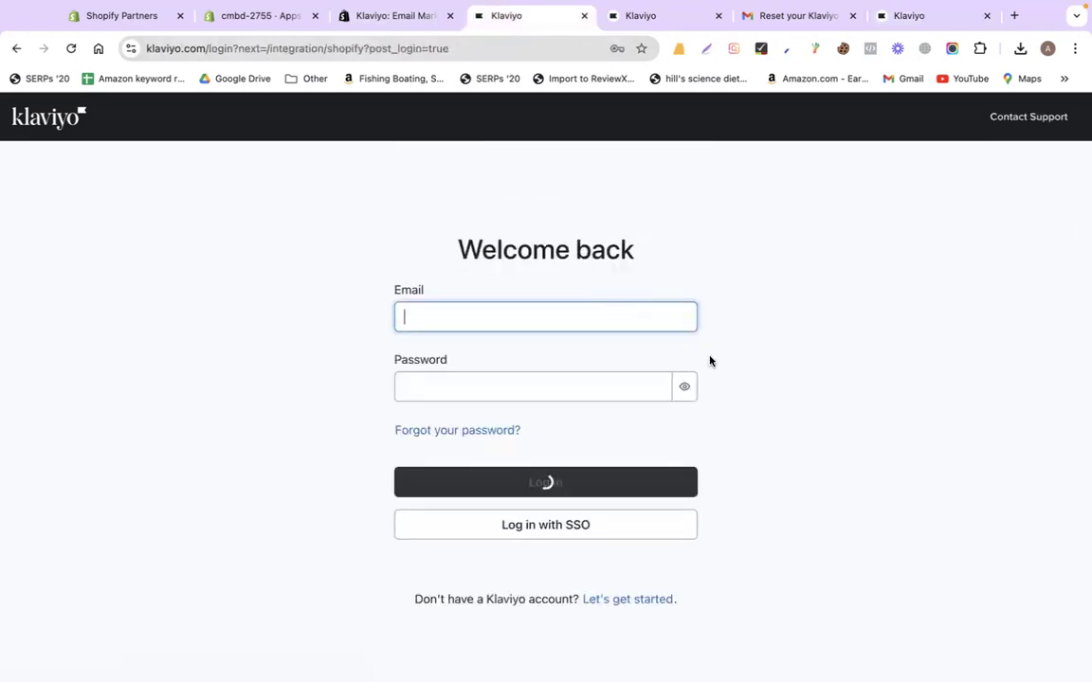
{"action": "key", "text": "super+v"}
{"action": "left_click", "coordinate": [478, 385]}
{"action": "type", "text": "••••••••••••"}
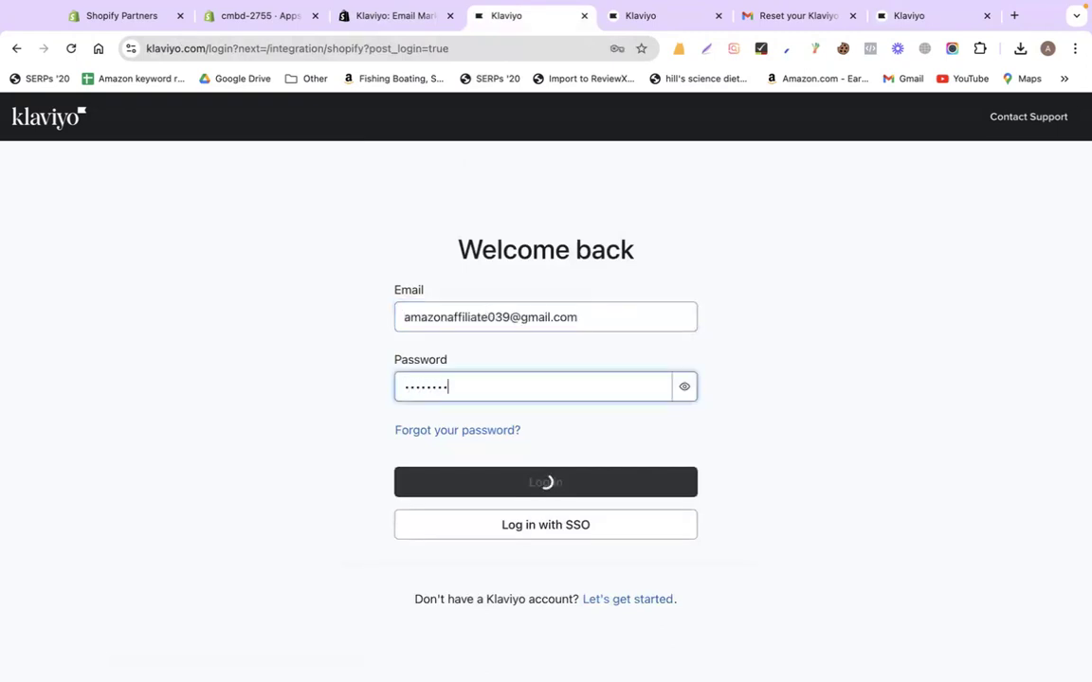
{"action": "type", "text": "•••"}
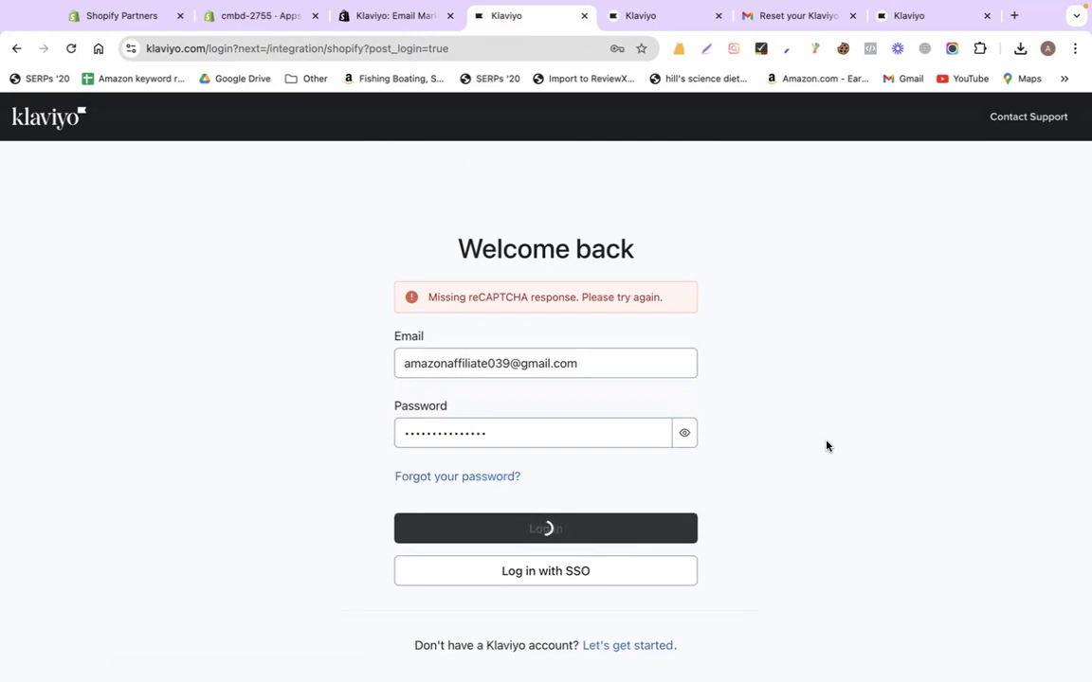
Reload after the reCAPTCHA error, re-enter the credentials, pass I'm not a robot, and log in
{"action": "left_click", "coordinate": [71, 48]}
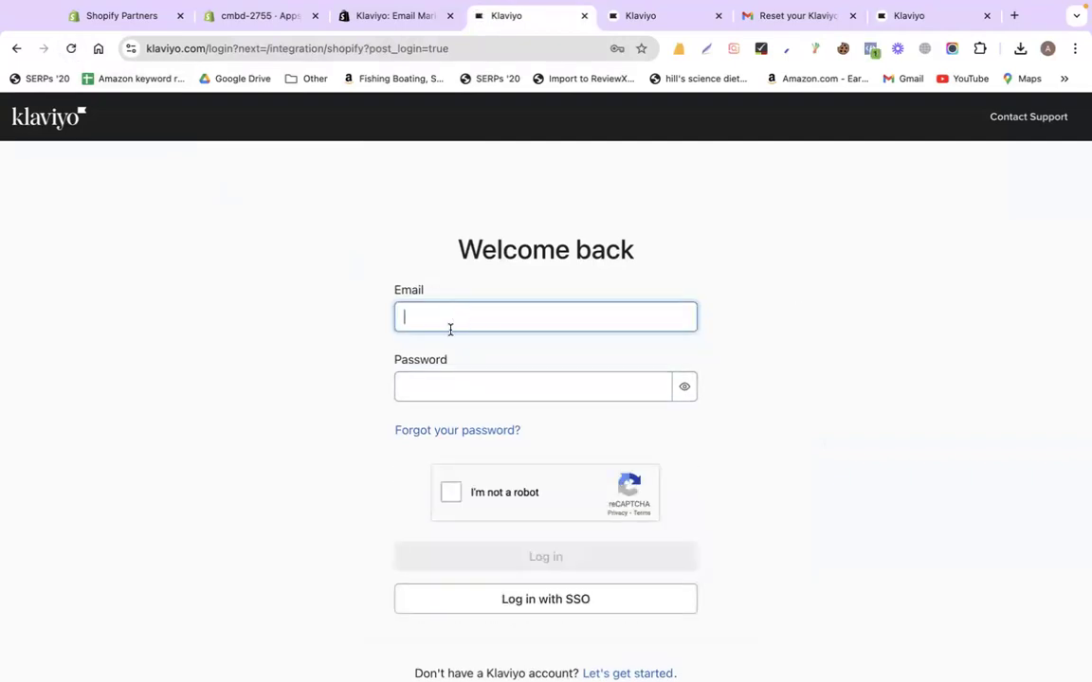
{"action": "key", "text": "super+v"}
{"action": "left_click", "coordinate": [437, 389]}
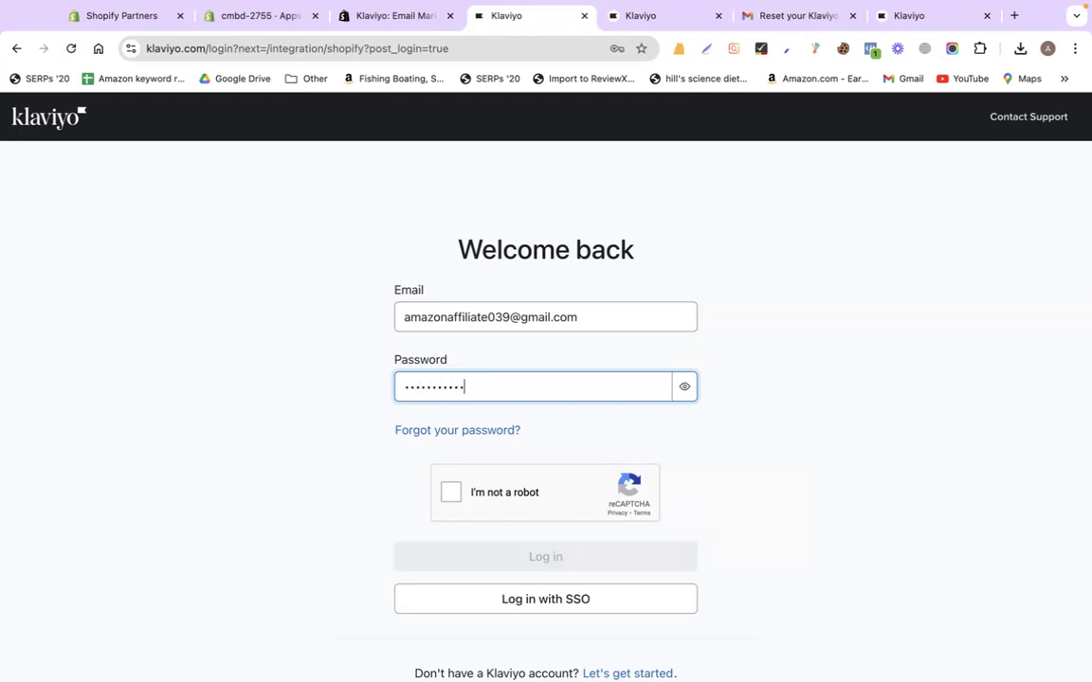
{"action": "left_click", "coordinate": [447, 496]}
{"action": "scroll", "coordinate": [359, 517], "scroll_direction": "down", "scroll_amount": 1}
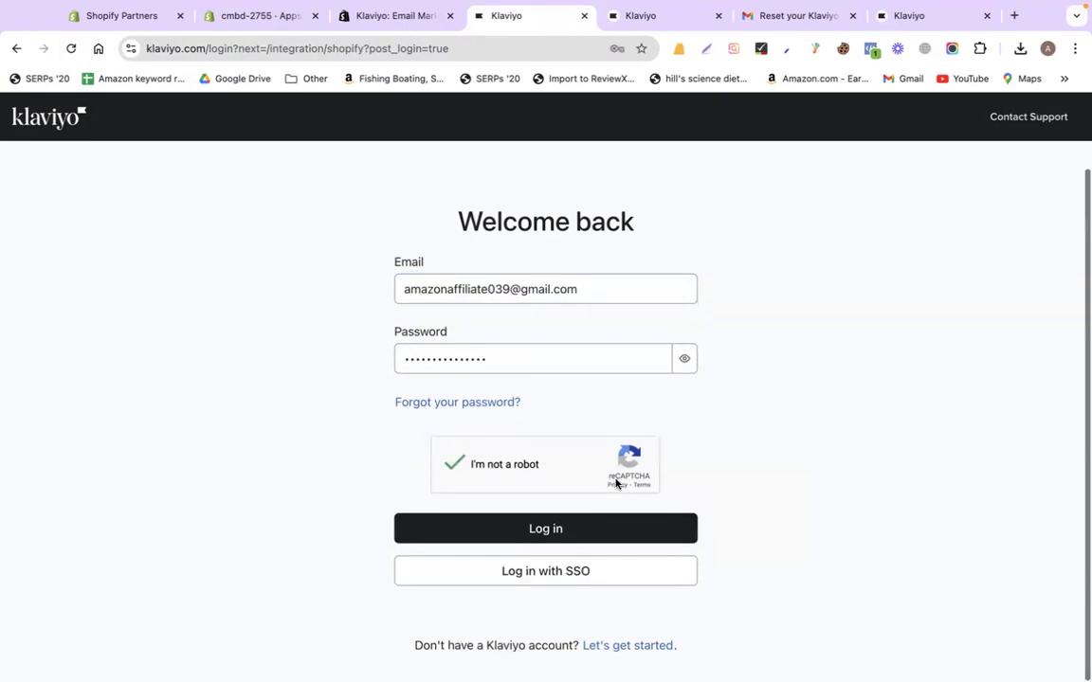
{"action": "left_click", "coordinate": [542, 527]}
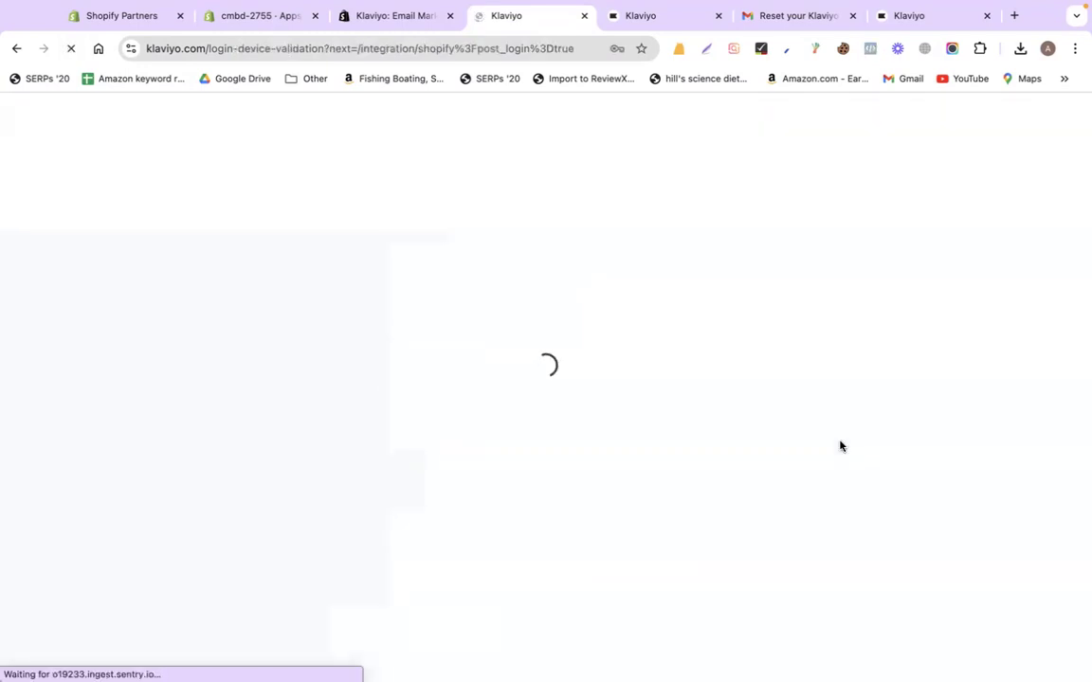
Open Klaviyo's New device login email in Gmail and copy its verification code
{"action": "left_click", "coordinate": [777, 24]}
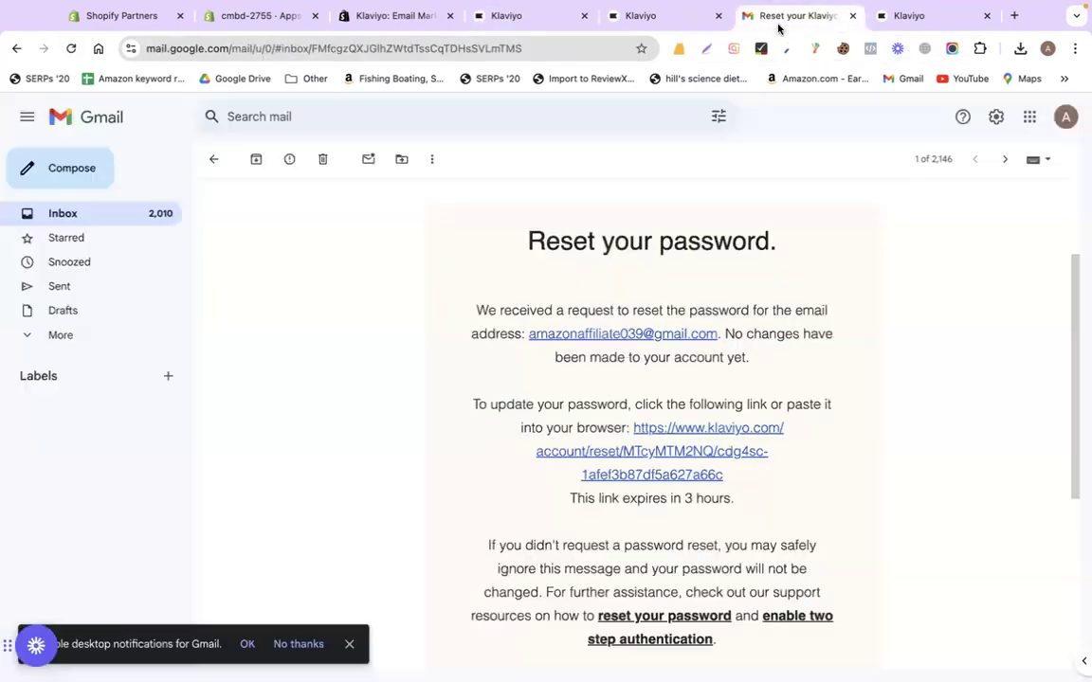
{"action": "left_click", "coordinate": [212, 159]}
{"action": "left_click", "coordinate": [464, 234]}
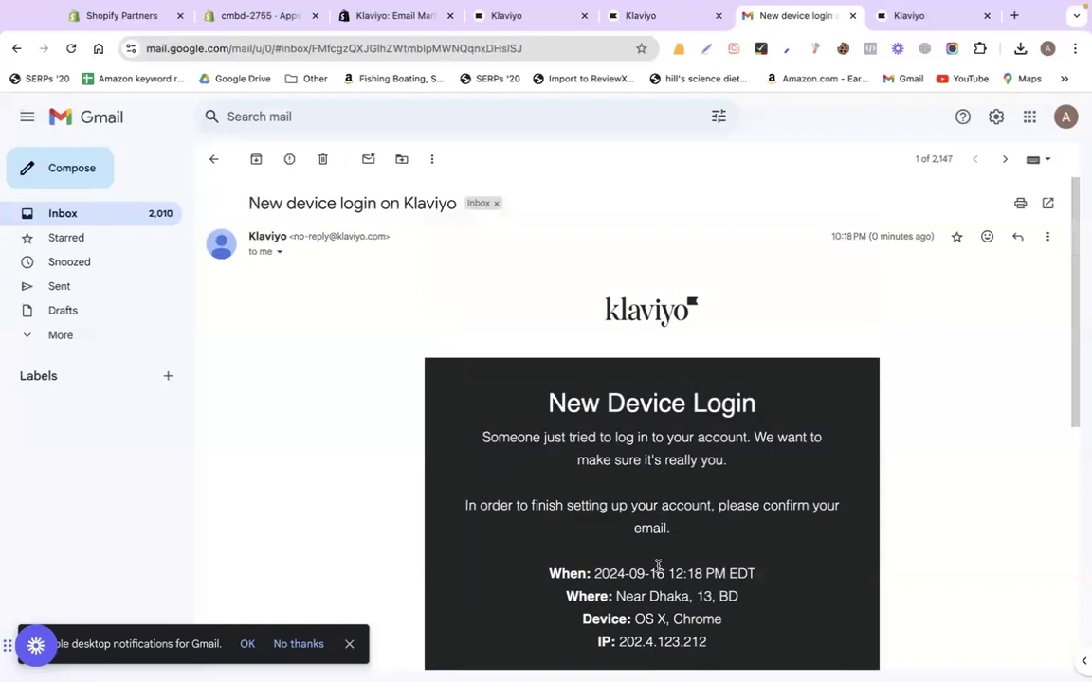
{"action": "scroll", "coordinate": [657, 566], "scroll_direction": "down", "scroll_amount": 3}
{"action": "double_click", "coordinate": [656, 636]}
{"action": "key", "text": "super+c"}
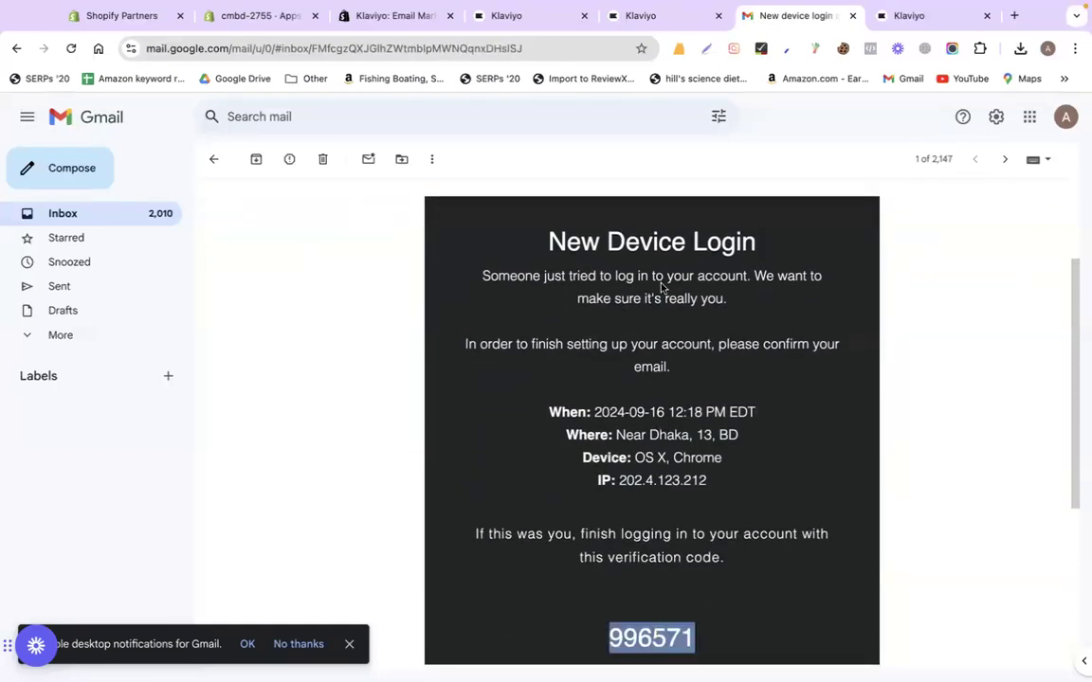
{"action": "left_click", "coordinate": [652, 15]}
{"action": "left_click", "coordinate": [530, 29]}
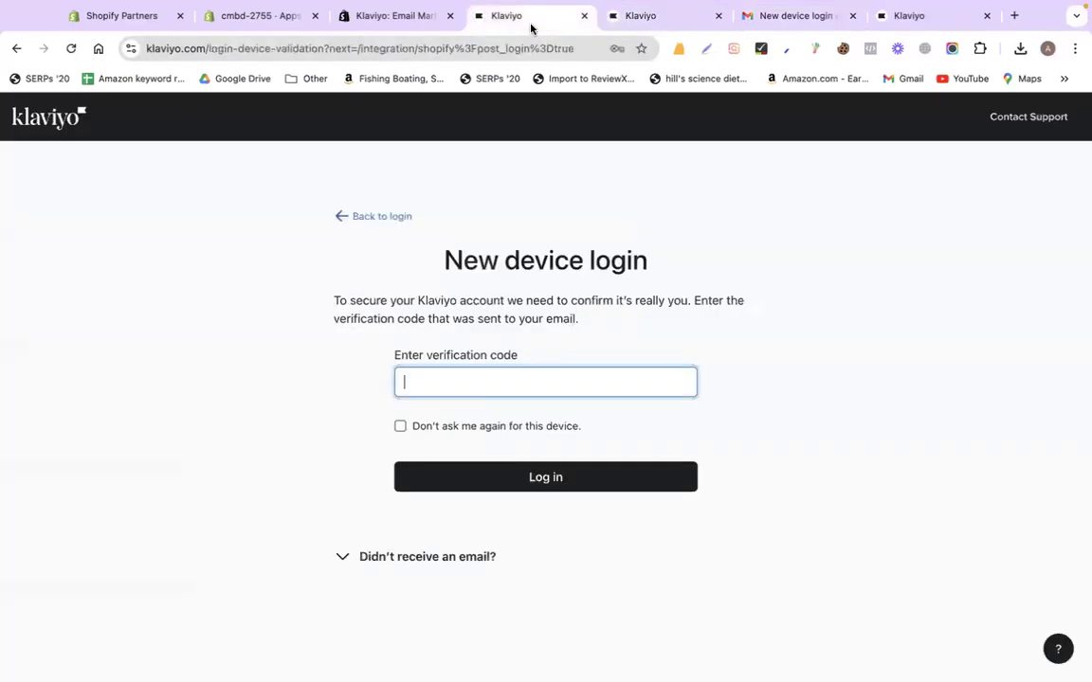
{"action": "key", "text": "super+v"}
{"action": "left_click", "coordinate": [483, 474]}
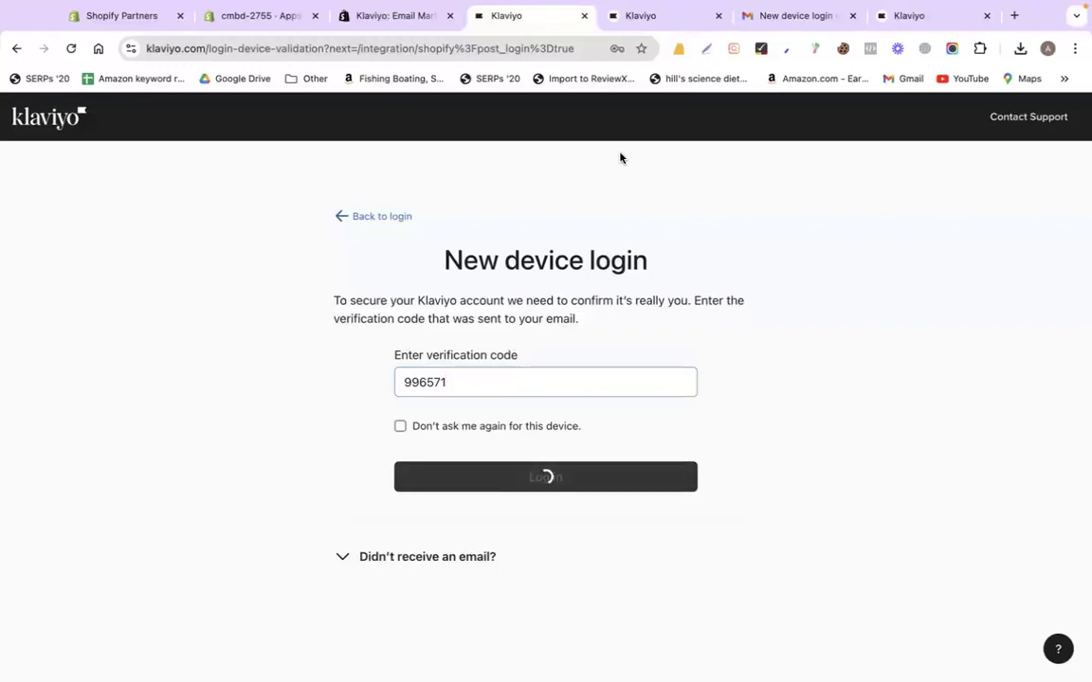
{"action": "left_click", "coordinate": [718, 16]}
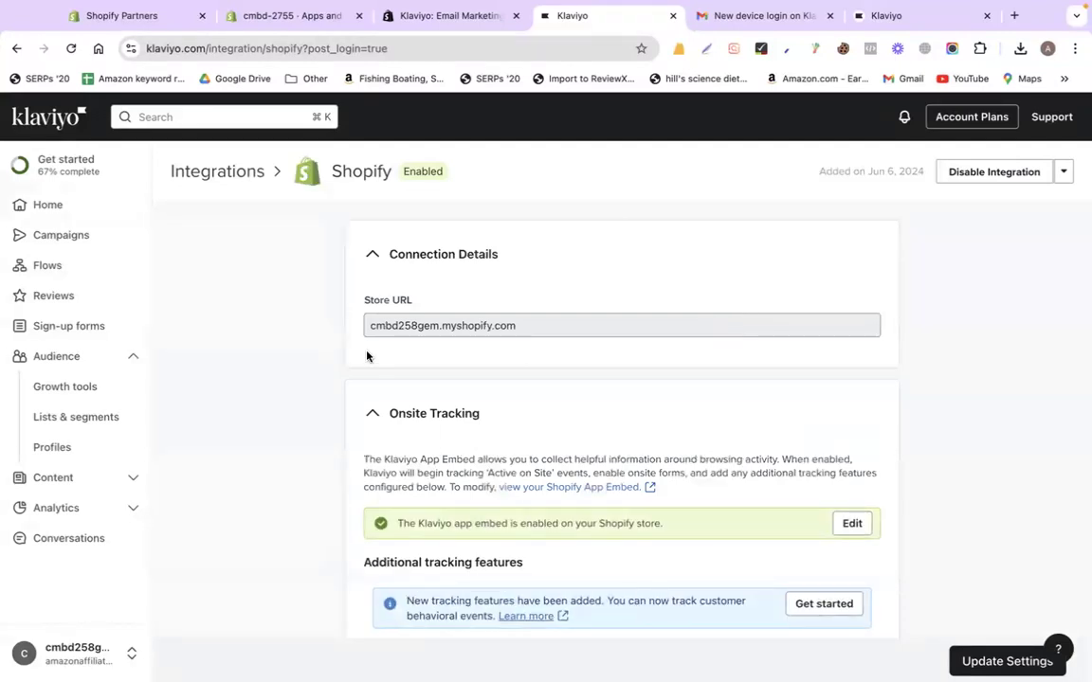
Confirm the Shopify integration shows Enabled, collapse Audience, and open Sign-up forms
{"action": "double_click", "coordinate": [417, 176]}
{"action": "left_click", "coordinate": [250, 363]}
{"action": "left_click", "coordinate": [132, 357]}
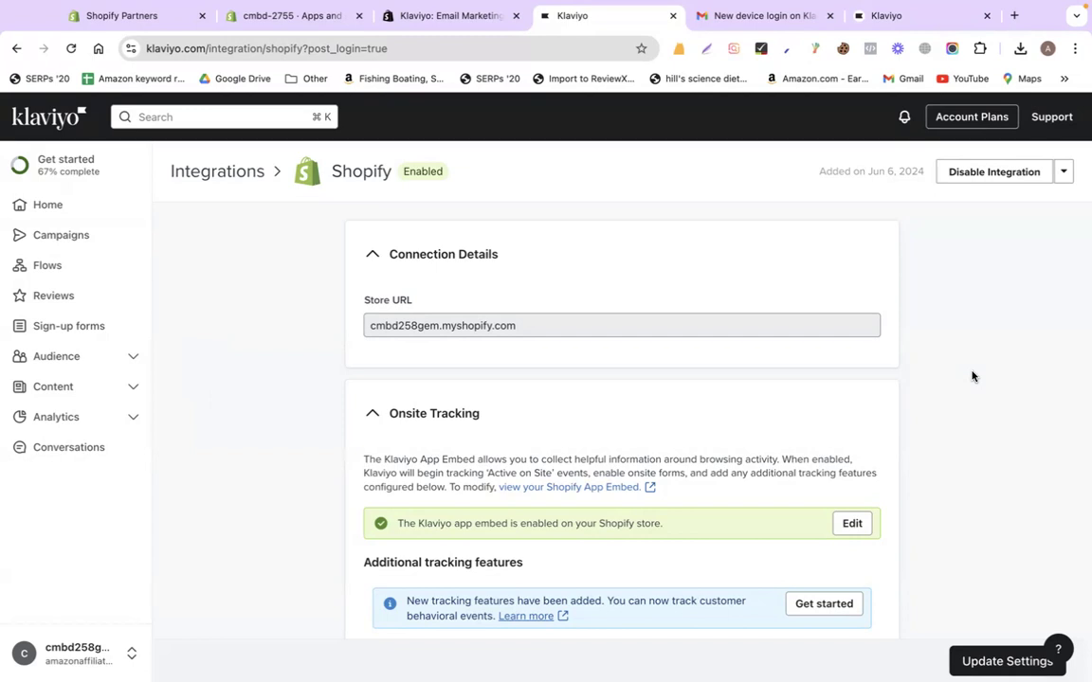
{"action": "left_click", "coordinate": [90, 331]}
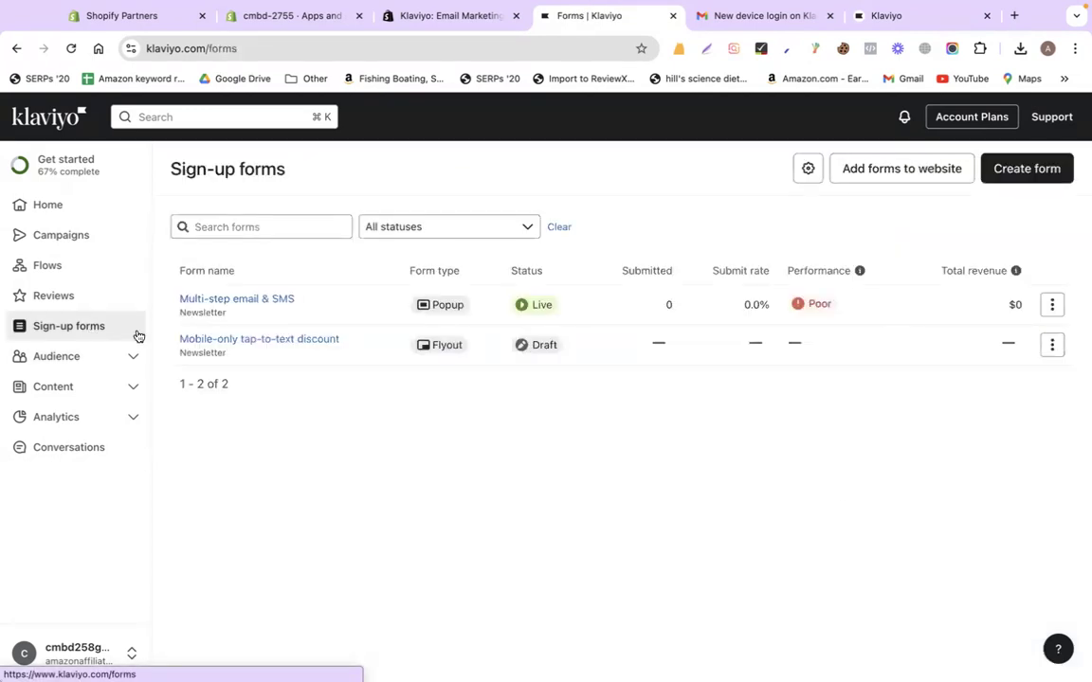
Delete the Multi-step email & SMS sign-up form
{"action": "left_click", "coordinate": [1053, 307]}
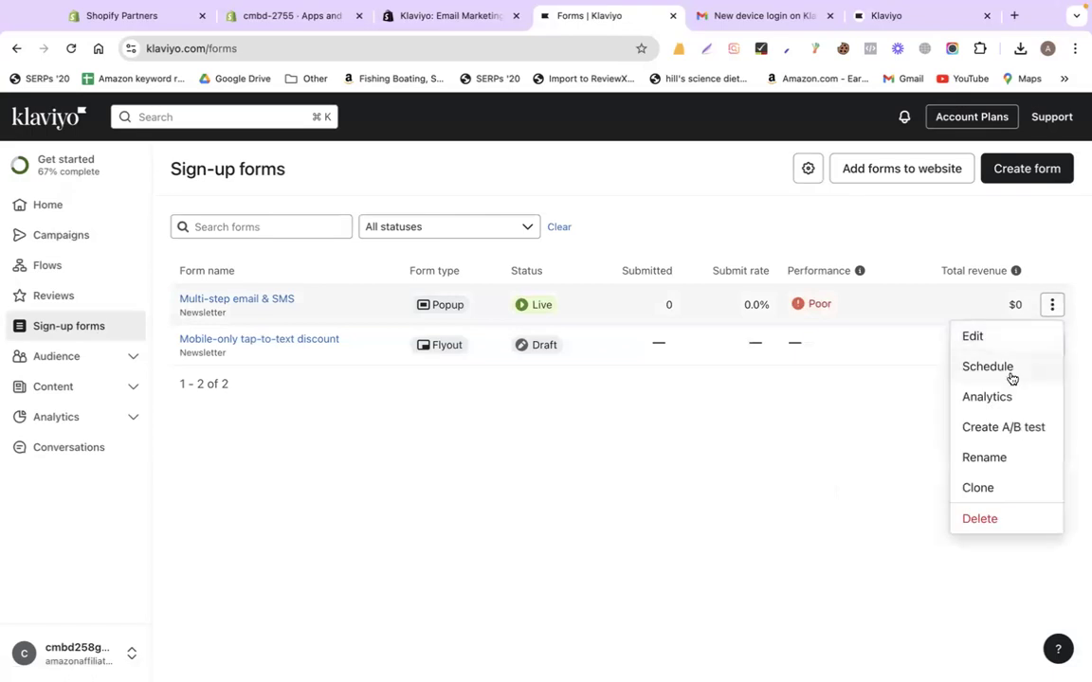
{"action": "left_click", "coordinate": [986, 520]}
{"action": "left_click", "coordinate": [782, 439]}
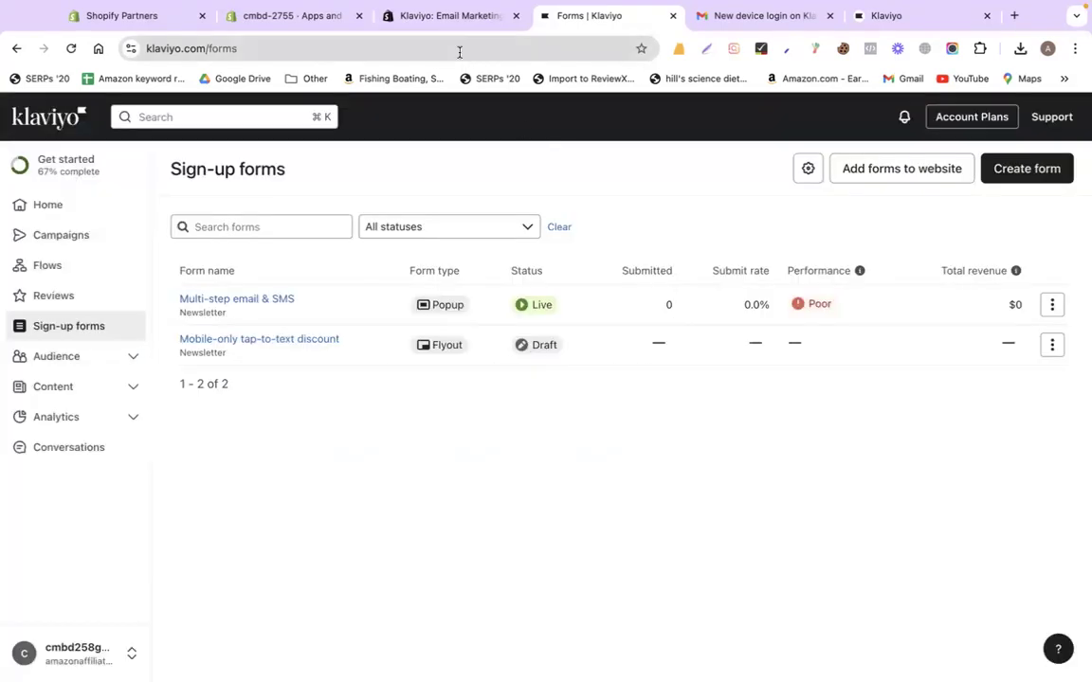
Reorder the browser tabs, visit the Klaviyo Home and Campaigns pages, then return to Sign-up forms
{"action": "left_click", "coordinate": [317, 17]}
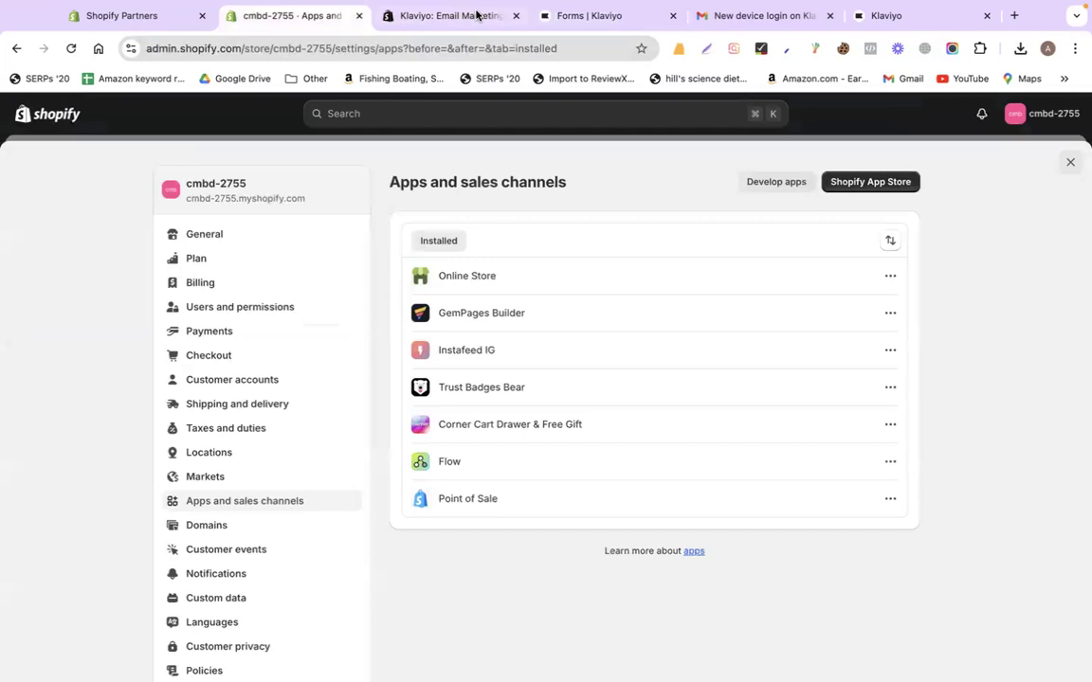
{"action": "left_click", "coordinate": [580, 15]}
{"action": "left_click", "coordinate": [459, 15]}
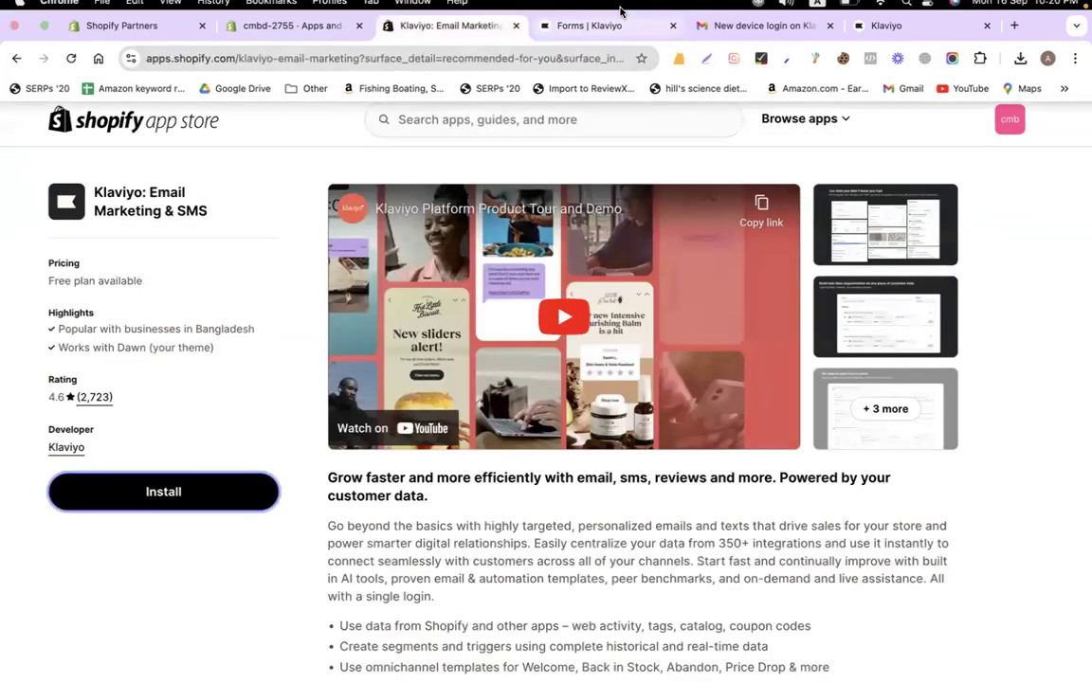
{"action": "left_click_drag", "start_coordinate": [590, 39], "coordinate": [459, 42]}
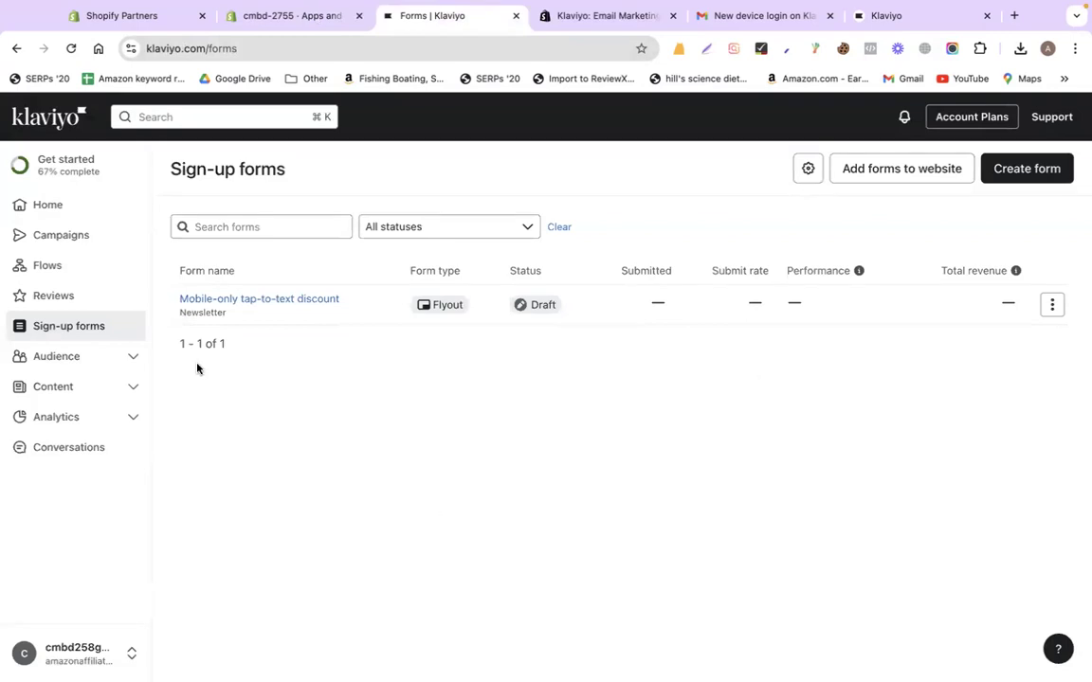
{"action": "left_click", "coordinate": [52, 219]}
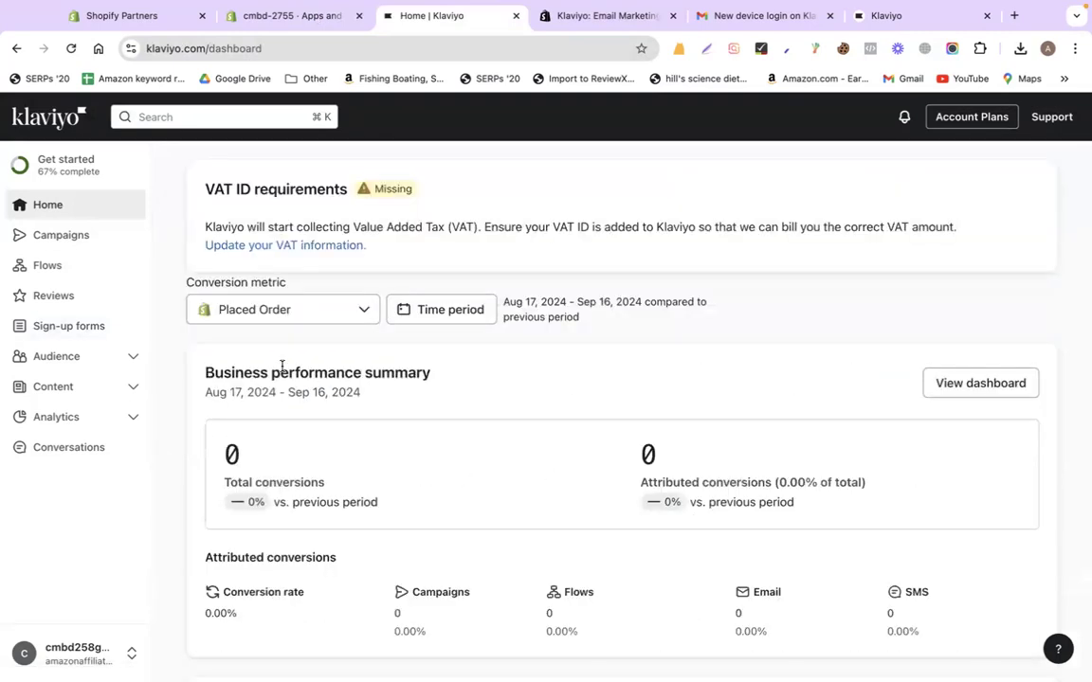
{"action": "scroll", "coordinate": [536, 351], "scroll_direction": "down", "scroll_amount": 3}
{"action": "scroll", "coordinate": [535, 352], "scroll_direction": "up", "scroll_amount": 3}
{"action": "left_click", "coordinate": [60, 235]}
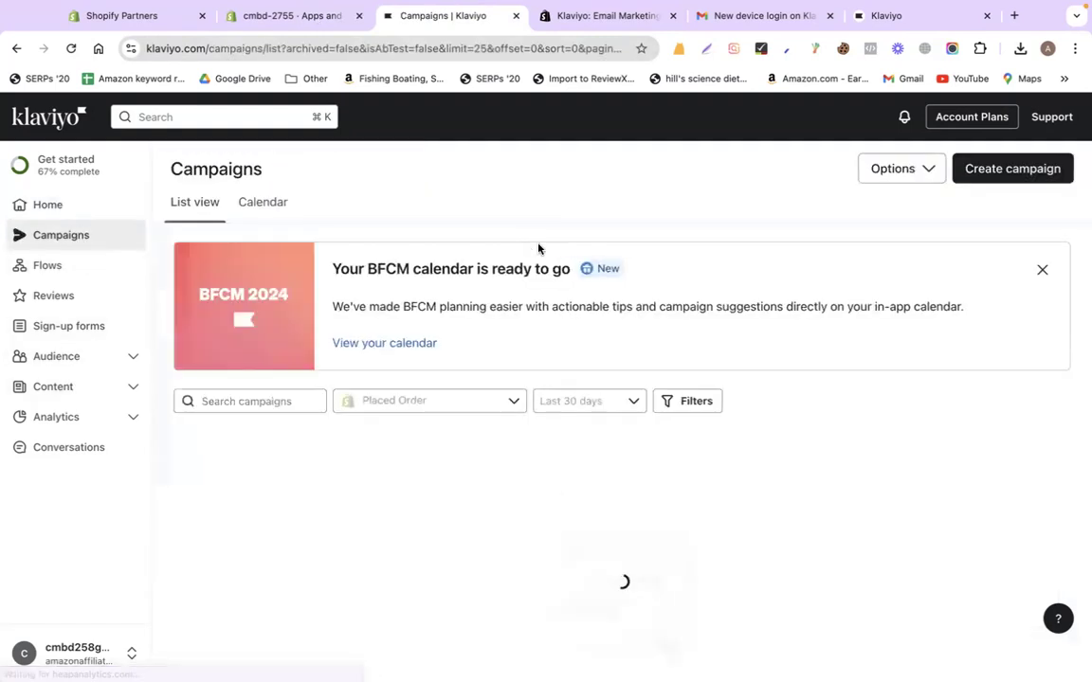
{"action": "left_click", "coordinate": [71, 325]}
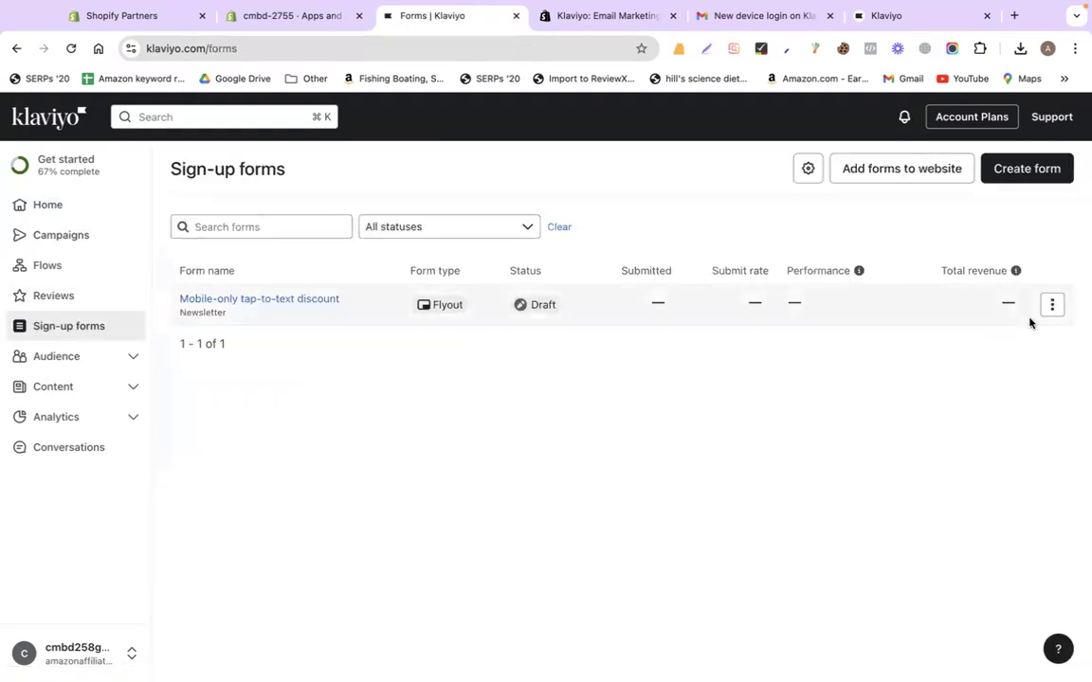
Start a new sign-up form and browse the available form templates
{"action": "left_click", "coordinate": [1019, 175]}
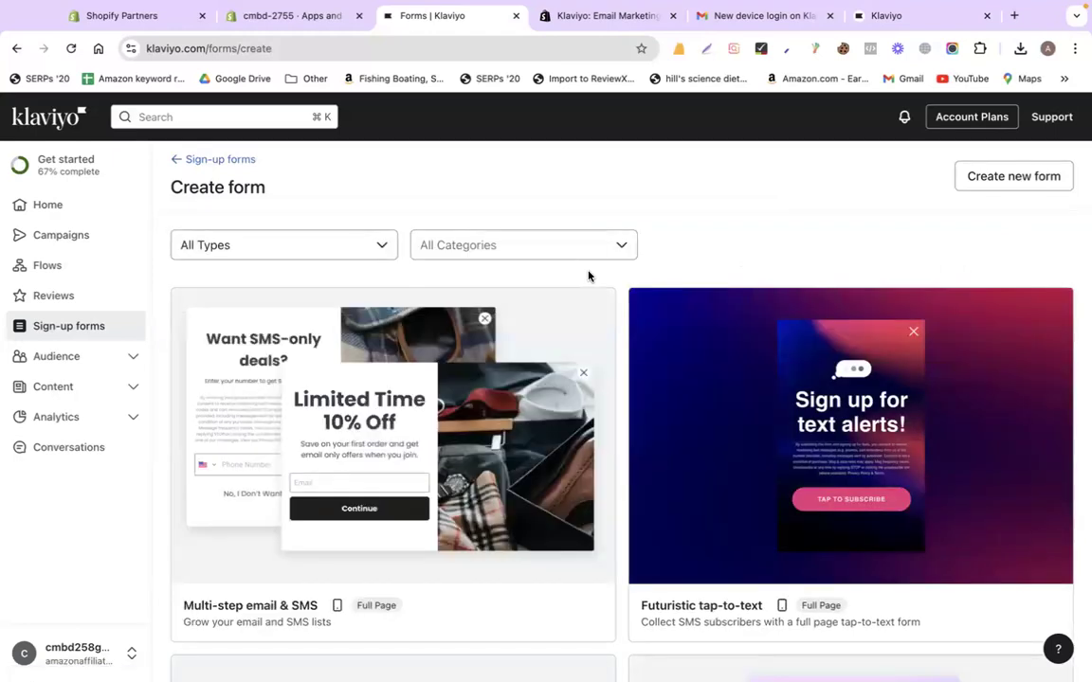
{"action": "scroll", "coordinate": [577, 316], "scroll_direction": "down", "scroll_amount": 15}
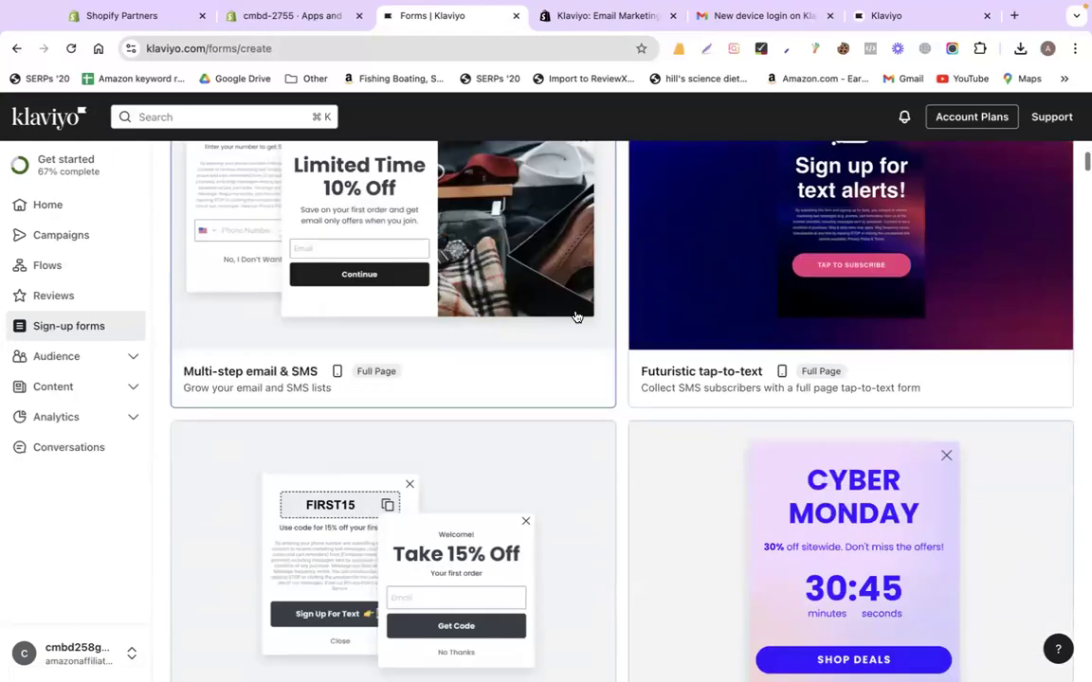
{"action": "scroll", "coordinate": [576, 316], "scroll_direction": "up", "scroll_amount": 15}
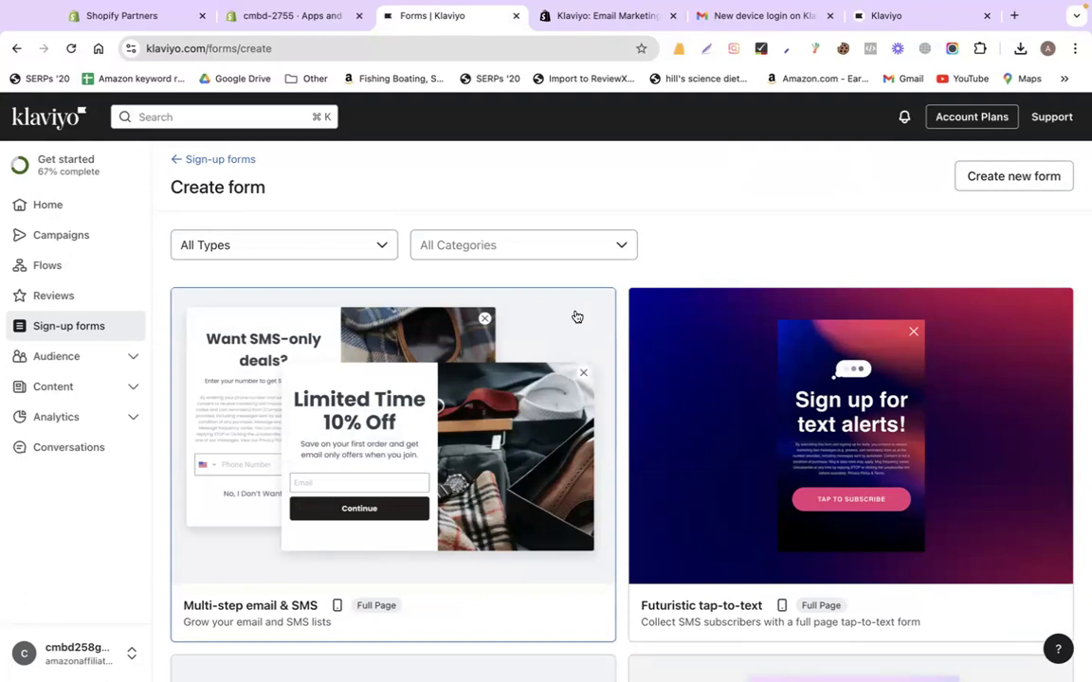
{"action": "scroll", "coordinate": [770, 385], "scroll_direction": "down", "scroll_amount": 5}
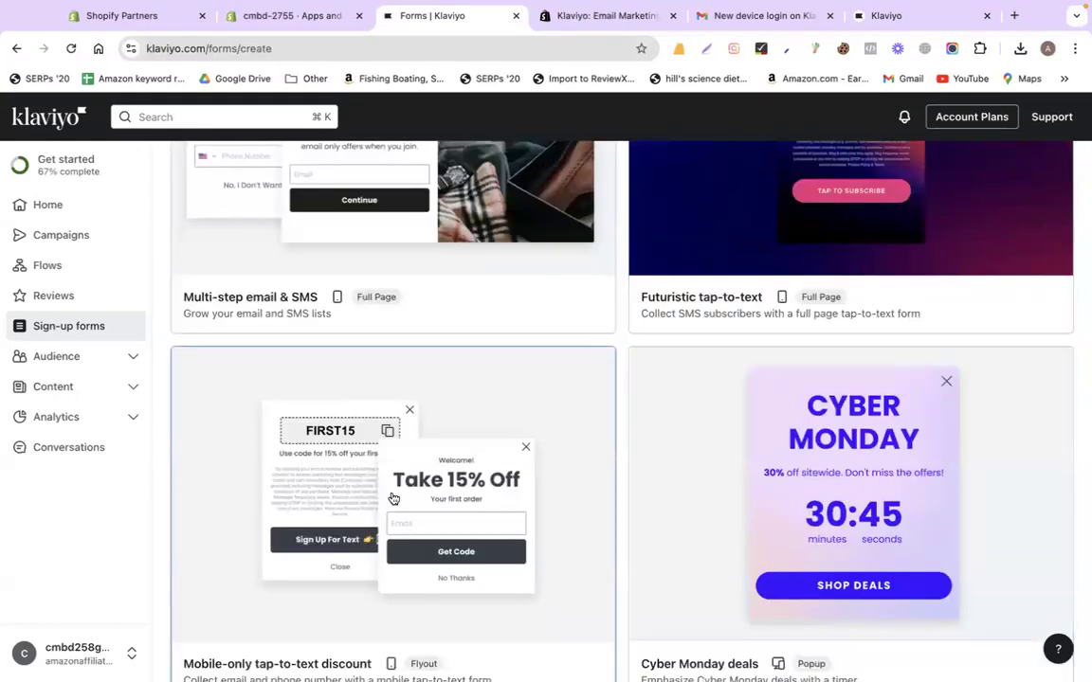
{"action": "scroll", "coordinate": [393, 498], "scroll_direction": "down", "scroll_amount": 3}
{"action": "scroll", "coordinate": [393, 499], "scroll_direction": "up", "scroll_amount": 2}
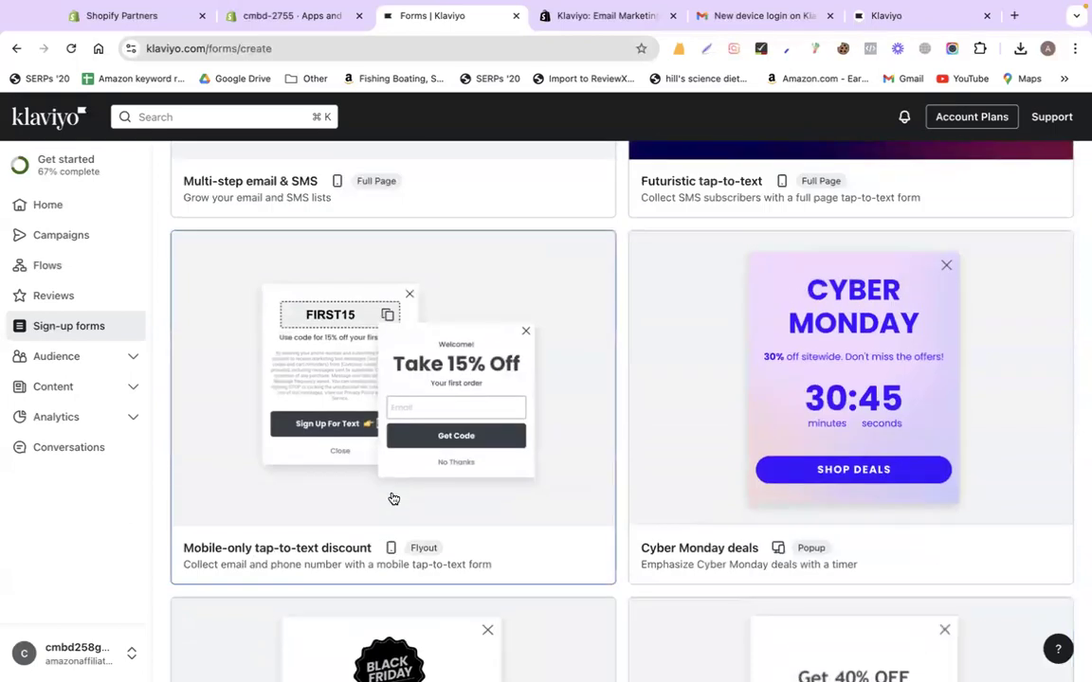
{"action": "scroll", "coordinate": [568, 382], "scroll_direction": "up", "scroll_amount": 5}
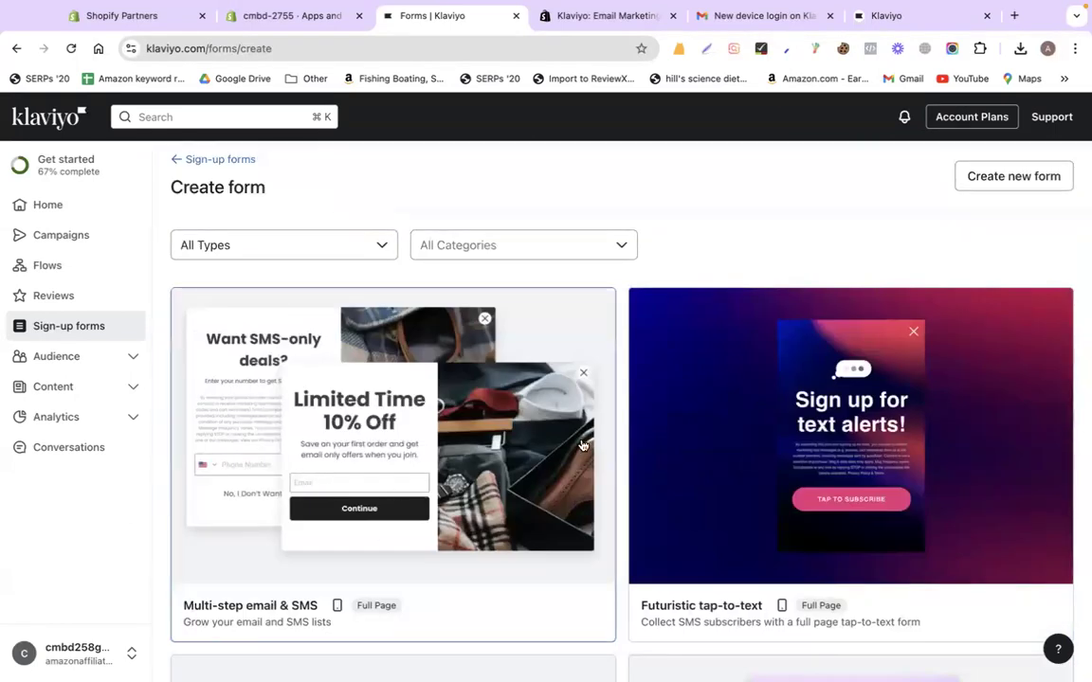
{"action": "scroll", "coordinate": [583, 446], "scroll_direction": "down", "scroll_amount": 5}
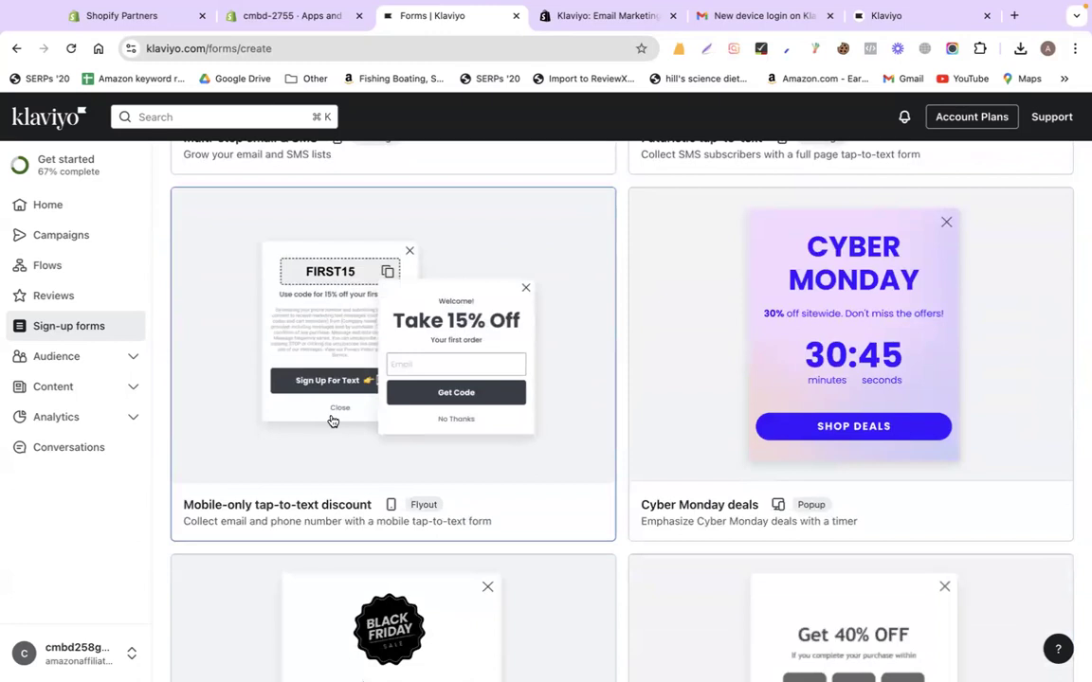
Open the Shopify store's Discounts page, then pick the Mobile-only tap-to-text discount template
{"action": "left_click", "coordinate": [261, 18]}
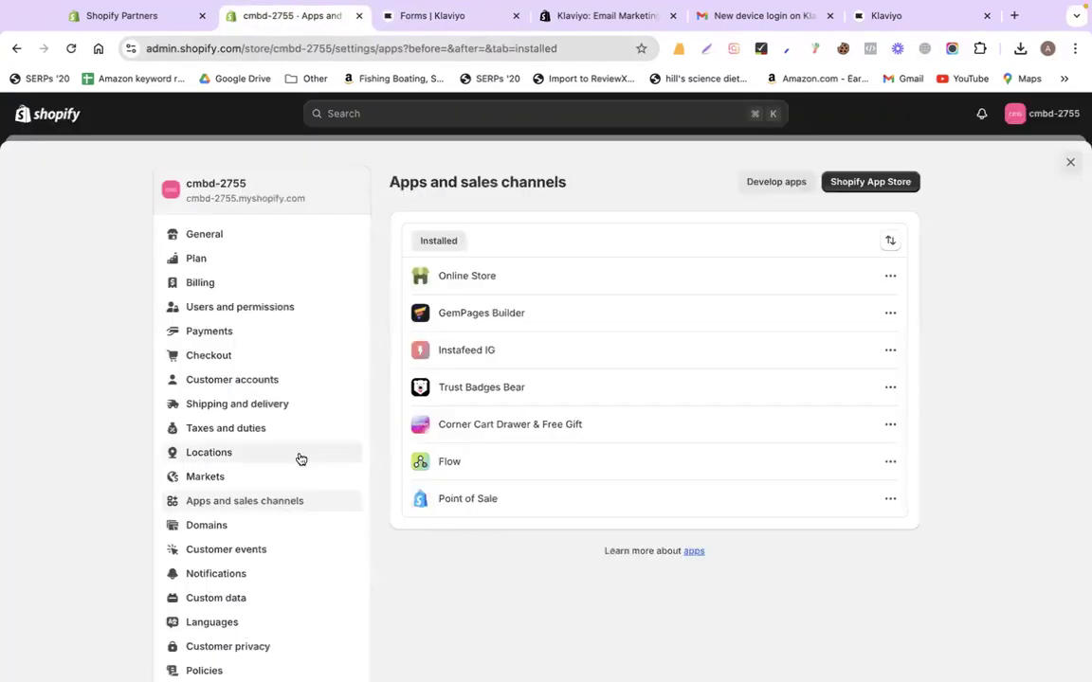
{"action": "left_click", "coordinate": [1070, 162]}
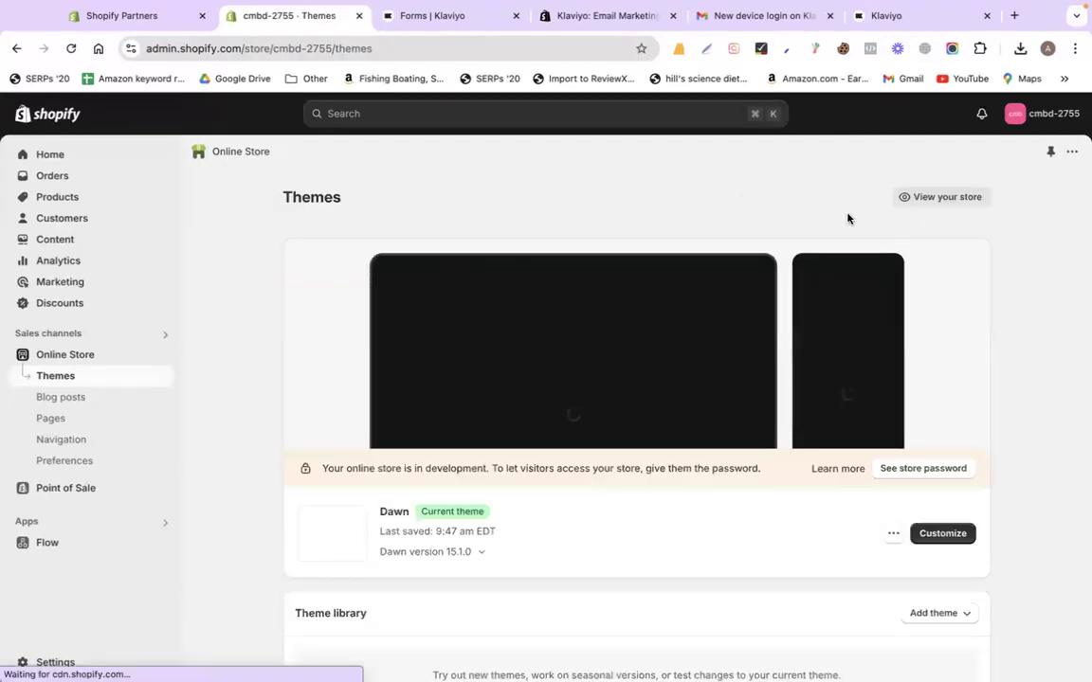
{"action": "left_click", "coordinate": [435, 16]}
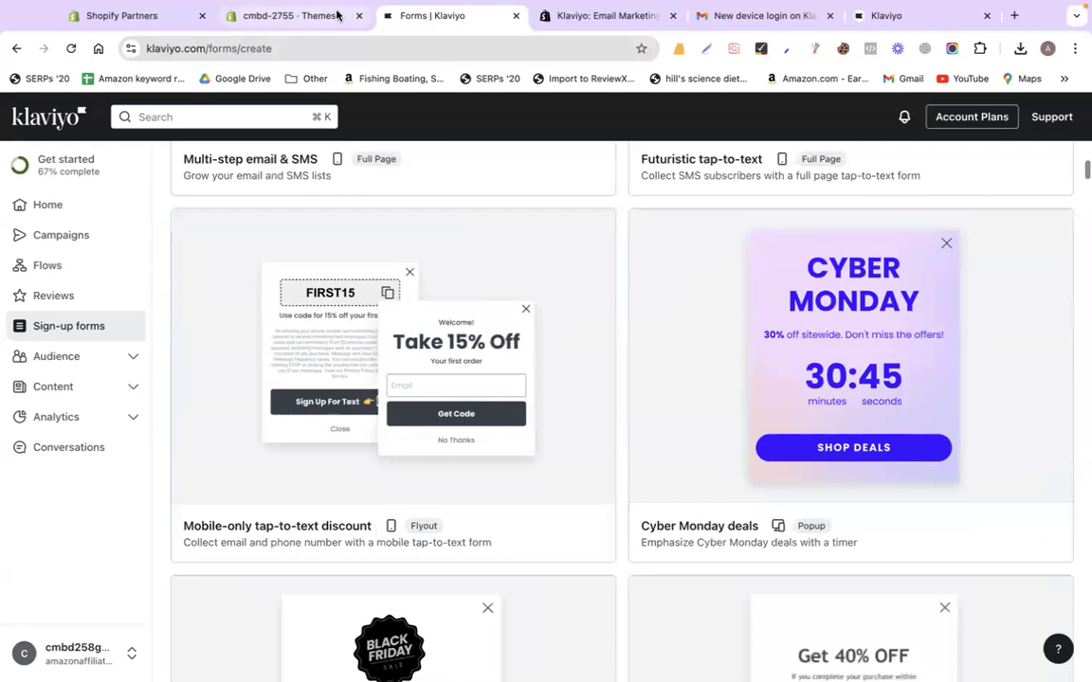
{"action": "left_click", "coordinate": [336, 15]}
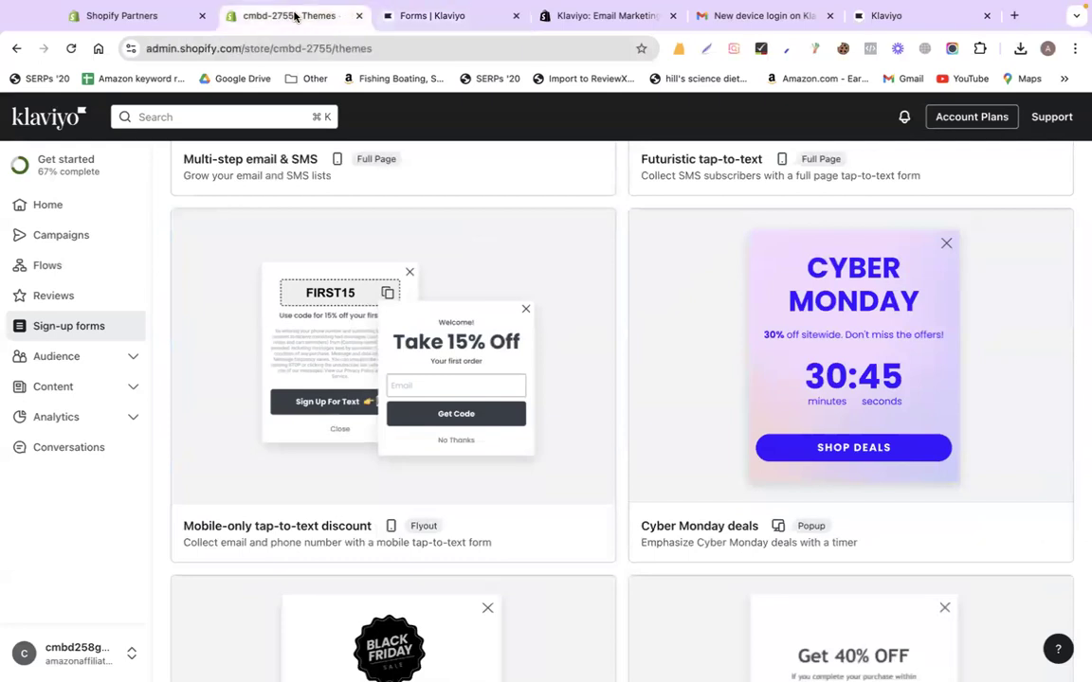
{"action": "left_click", "coordinate": [60, 303]}
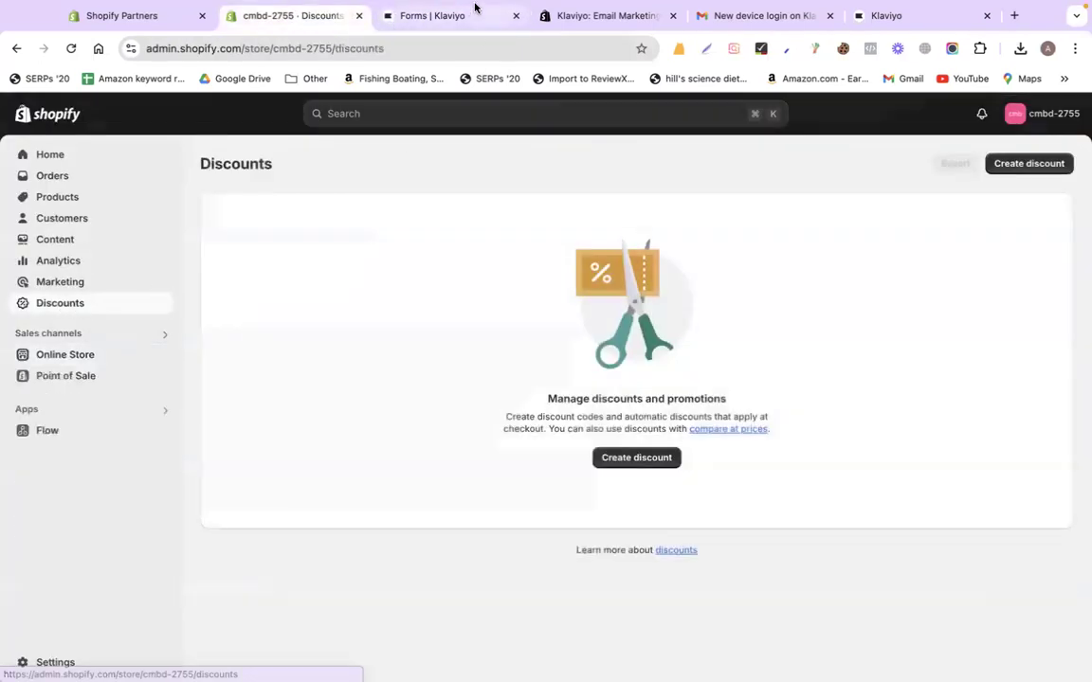
{"action": "left_click", "coordinate": [456, 17]}
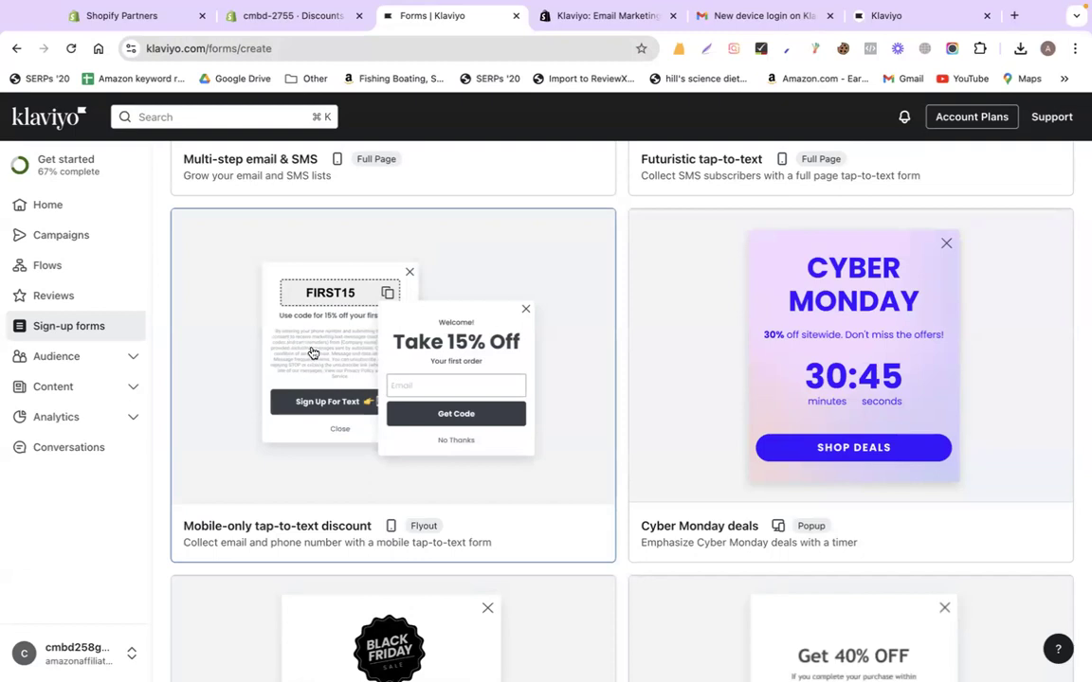
{"action": "left_click", "coordinate": [566, 352]}
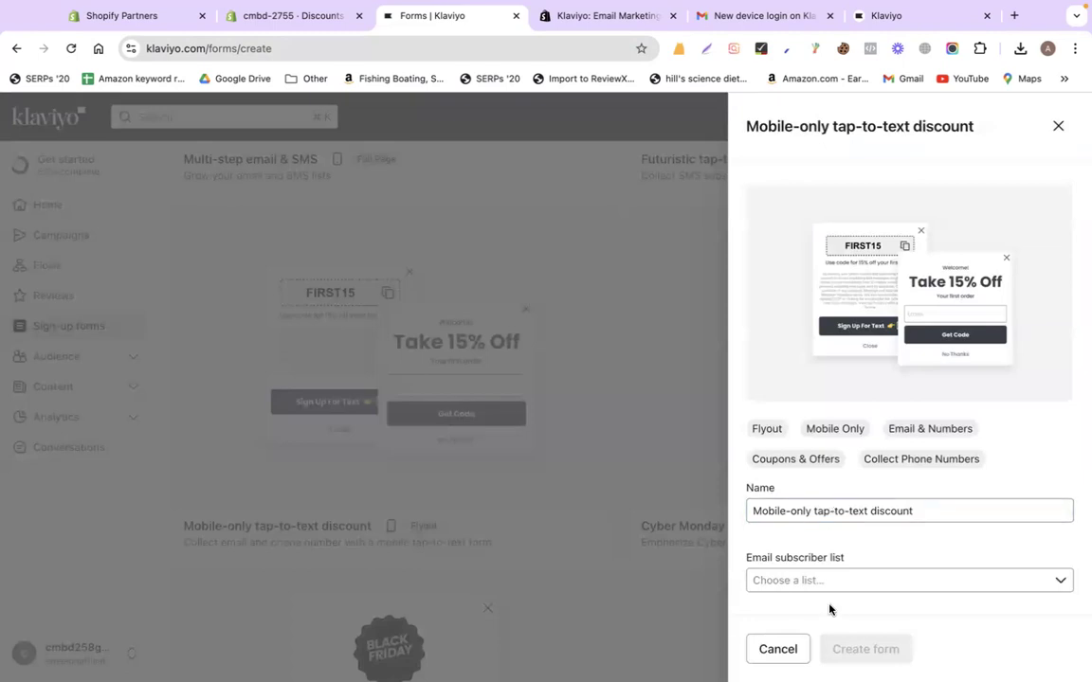
Choose Newsletter as the email subscriber list and create the Mobile-only tap-to-text form
{"action": "scroll", "coordinate": [829, 587], "scroll_direction": "down", "scroll_amount": 2}
{"action": "left_click", "coordinate": [824, 485]}
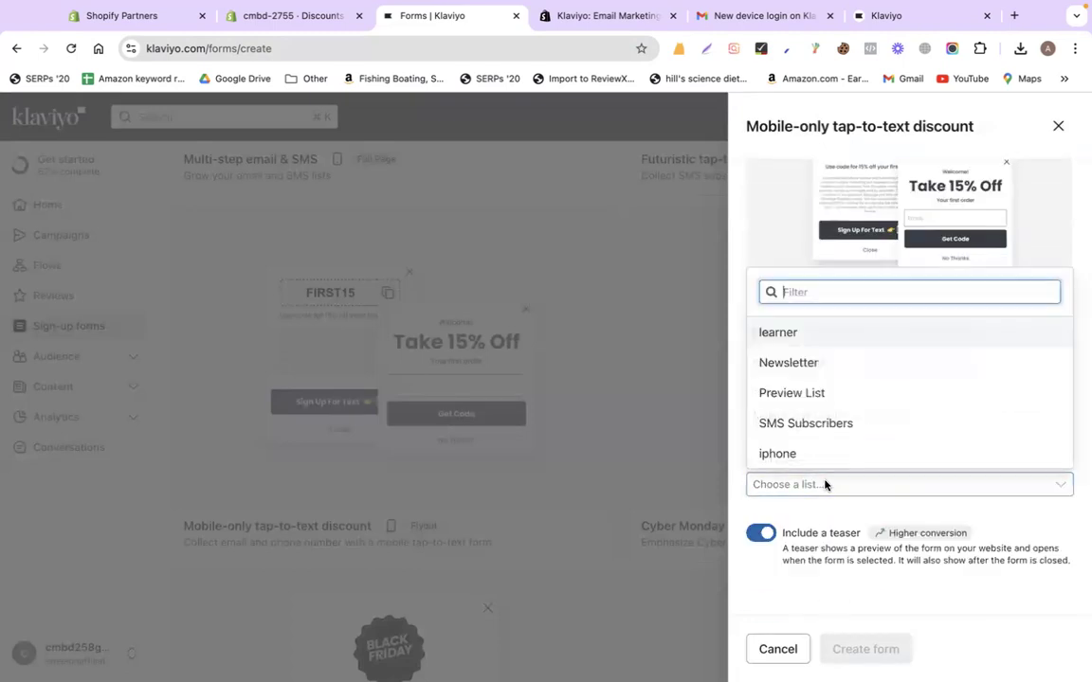
{"action": "left_click", "coordinate": [802, 363]}
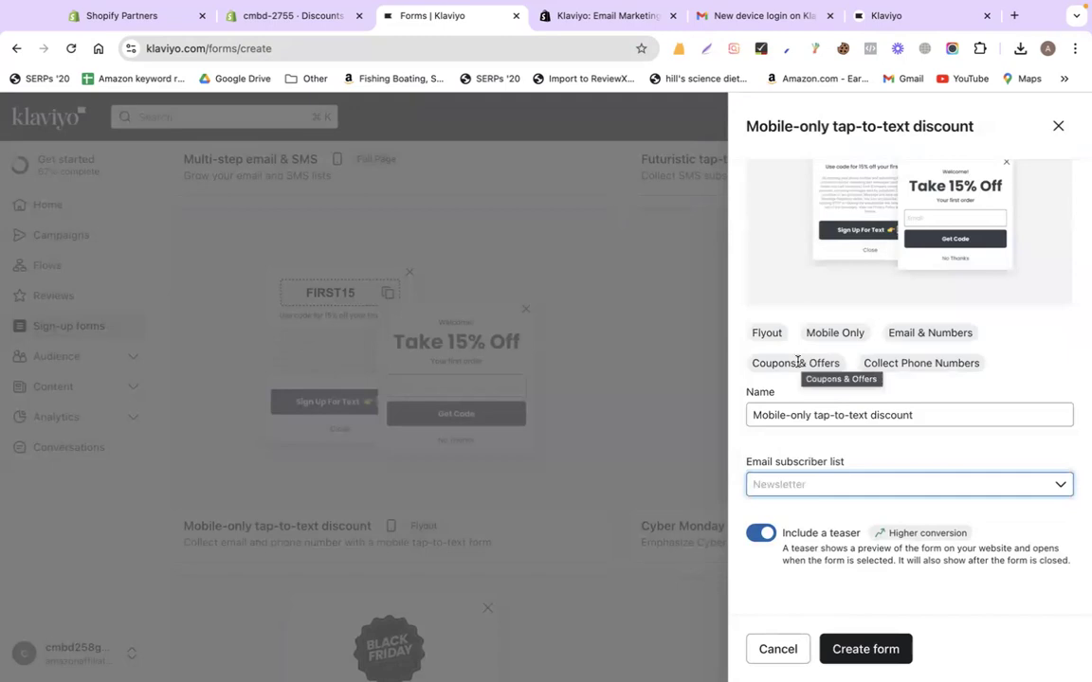
{"action": "left_click", "coordinate": [904, 652]}
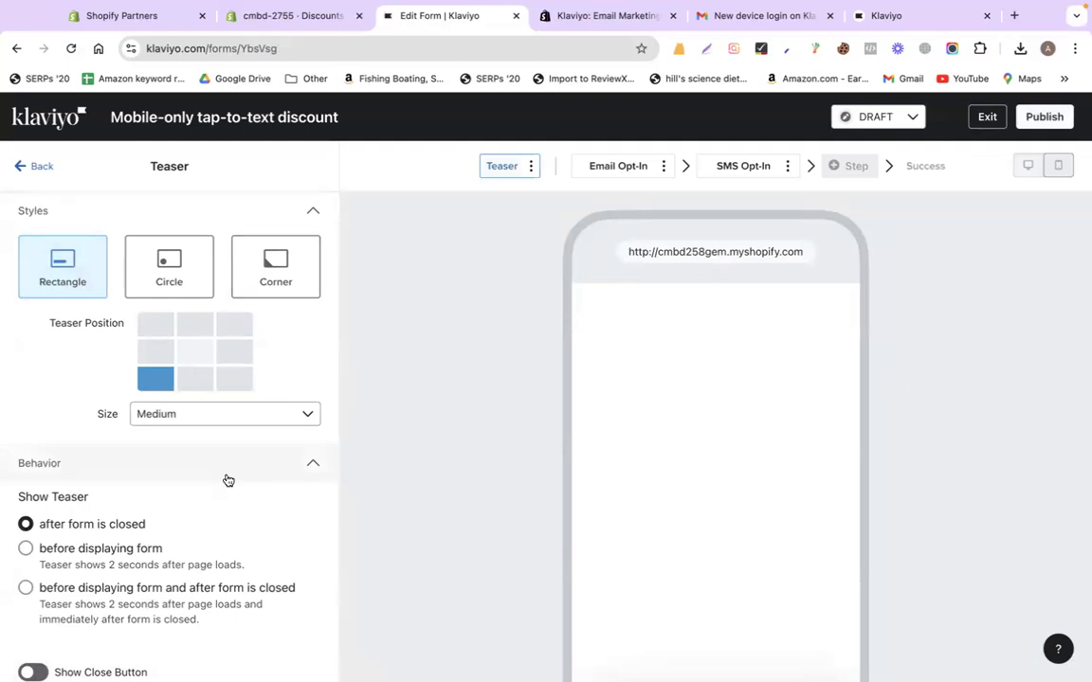
Position the form's teaser at the middle of the right edge
{"action": "scroll", "coordinate": [227, 480], "scroll_direction": "down", "scroll_amount": 5}
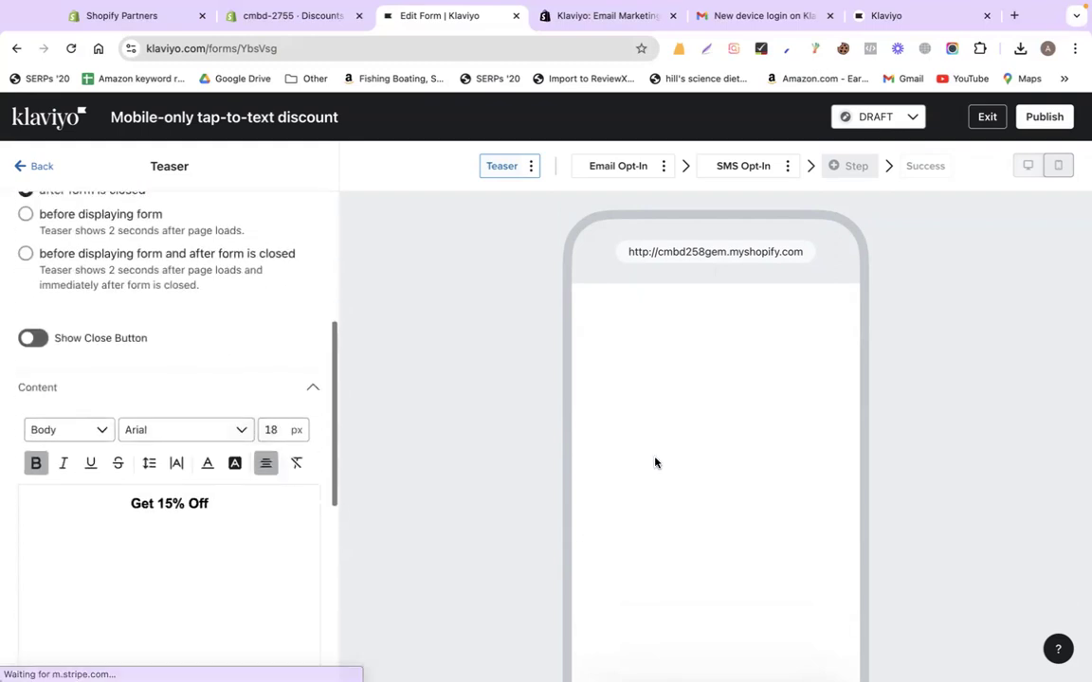
{"action": "scroll", "coordinate": [661, 333], "scroll_direction": "down", "scroll_amount": 3}
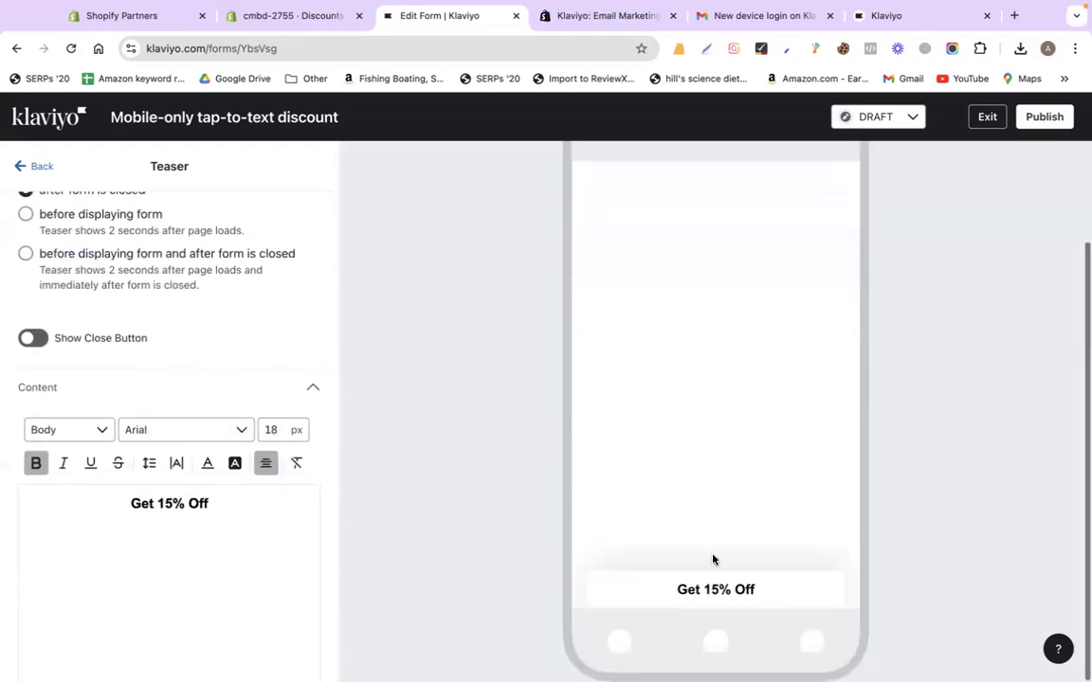
{"action": "scroll", "coordinate": [262, 358], "scroll_direction": "up", "scroll_amount": 3}
{"action": "scroll", "coordinate": [261, 358], "scroll_direction": "up", "scroll_amount": 2}
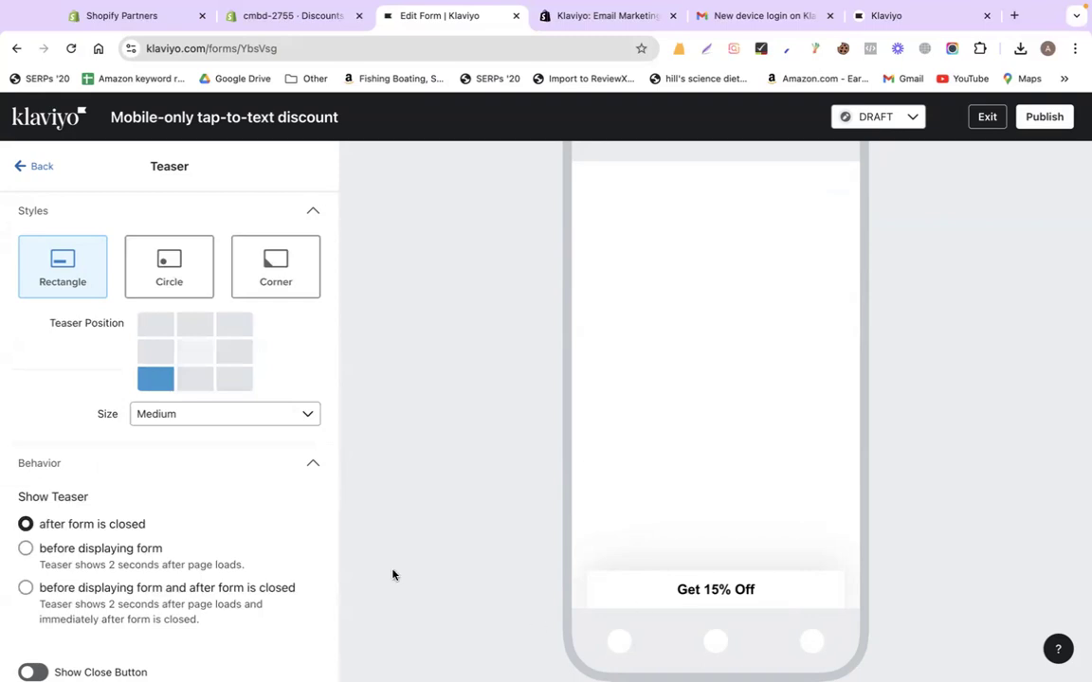
{"action": "left_click", "coordinate": [156, 353]}
{"action": "left_click", "coordinate": [202, 385]}
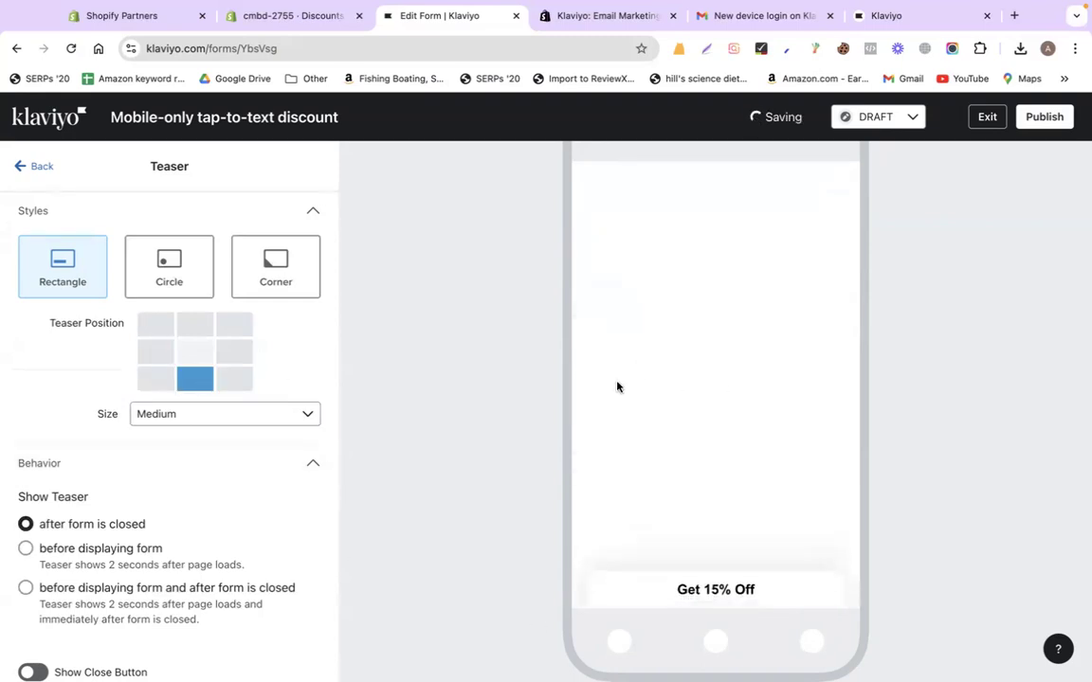
{"action": "left_click", "coordinate": [234, 353]}
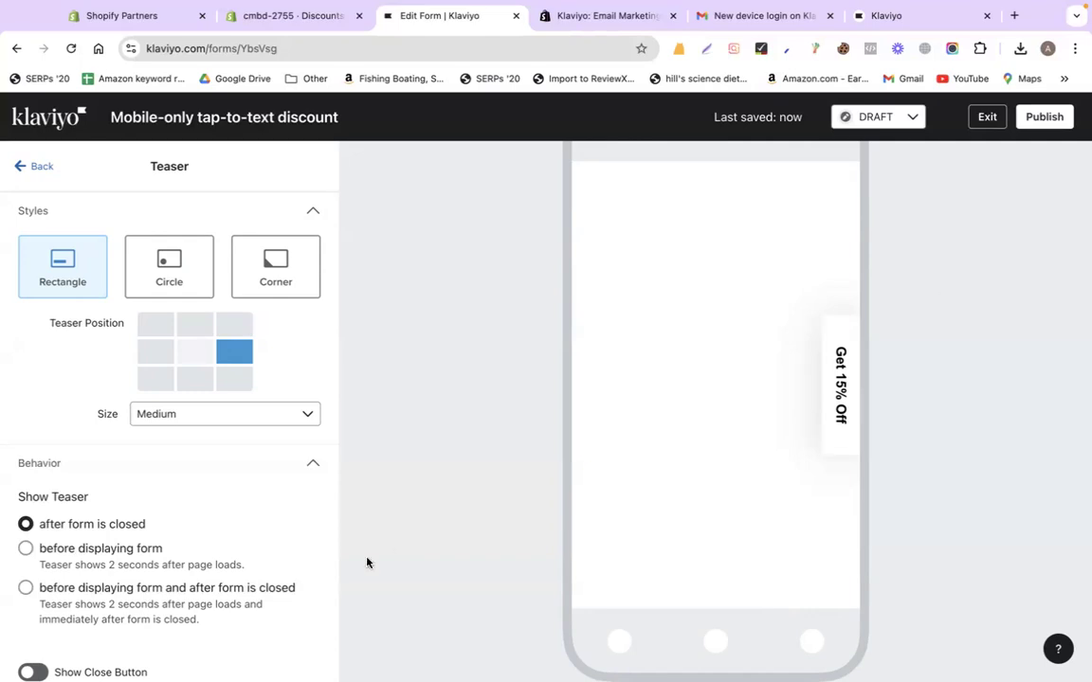
Change the teaser text from 'Get 15% Off' to 'Get 10% Off'
{"action": "scroll", "coordinate": [180, 563], "scroll_direction": "down", "scroll_amount": 8}
{"action": "scroll", "coordinate": [188, 371], "scroll_direction": "up", "scroll_amount": 2}
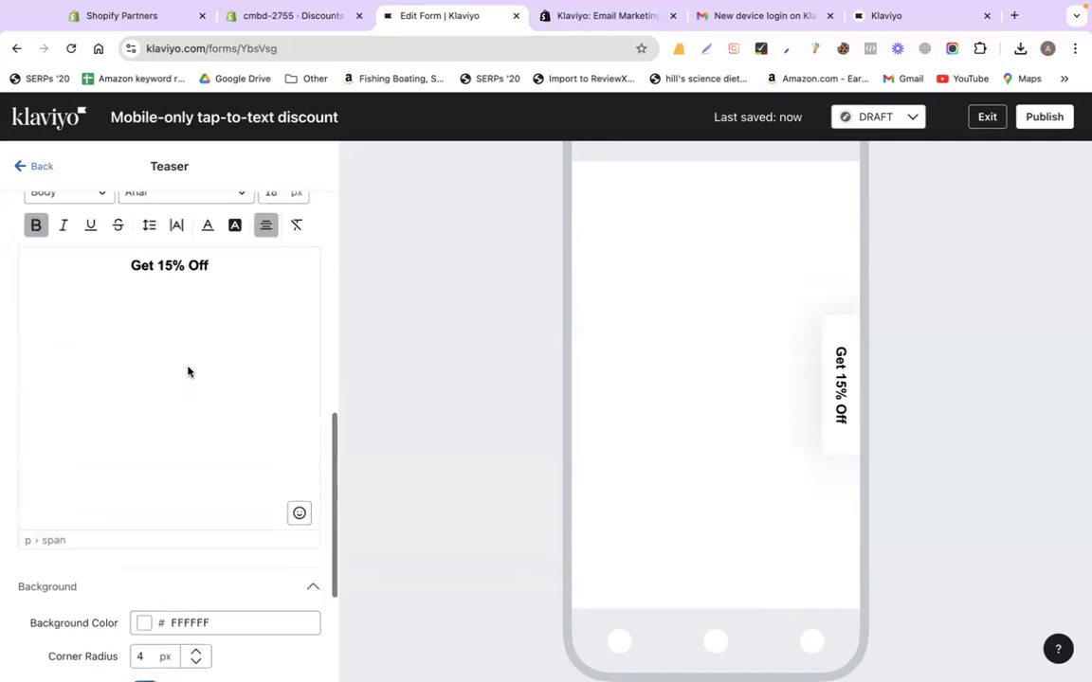
{"action": "scroll", "coordinate": [187, 372], "scroll_direction": "up", "scroll_amount": 2}
{"action": "triple_click", "coordinate": [177, 376]}
{"action": "left_click", "coordinate": [242, 370]}
{"action": "left_click", "coordinate": [171, 377]}
{"action": "key", "text": "BackSpace"}
{"action": "type", "text": "0"}
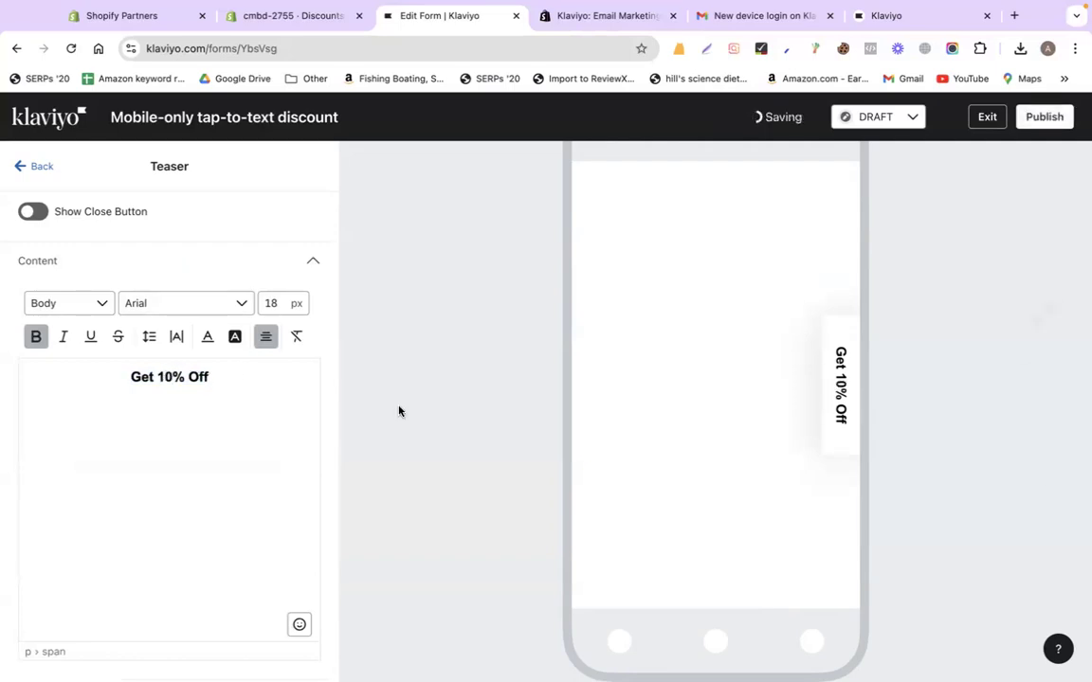
{"action": "scroll", "coordinate": [225, 470], "scroll_direction": "down", "scroll_amount": 5}
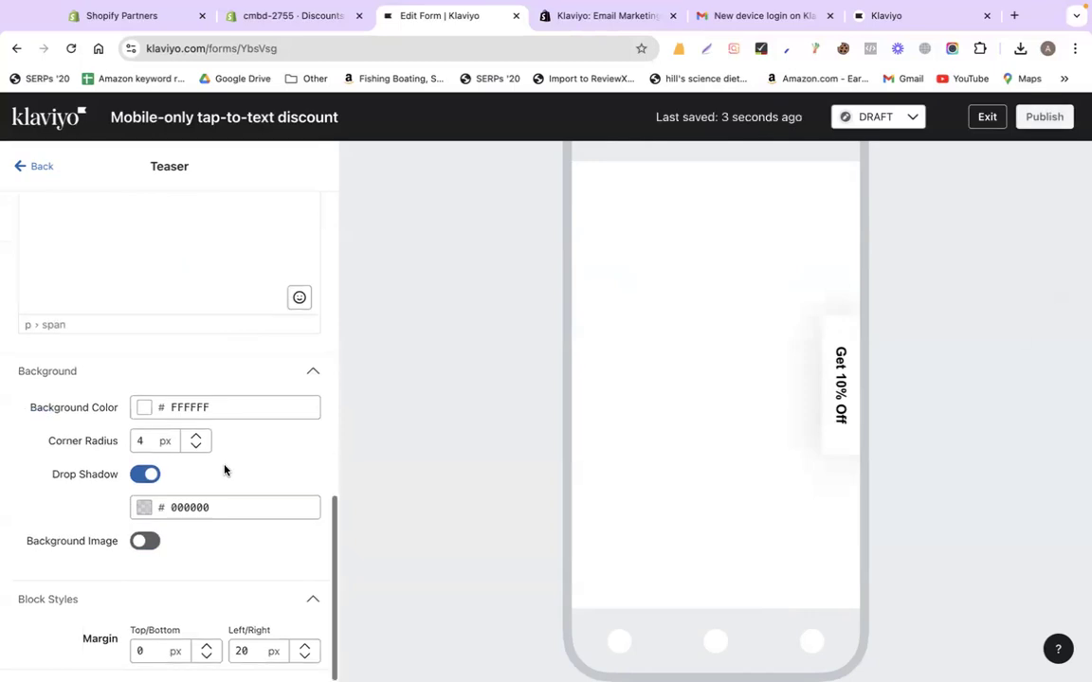
{"action": "scroll", "coordinate": [225, 470], "scroll_direction": "up", "scroll_amount": 5}
{"action": "scroll", "coordinate": [224, 470], "scroll_direction": "down", "scroll_amount": 5}
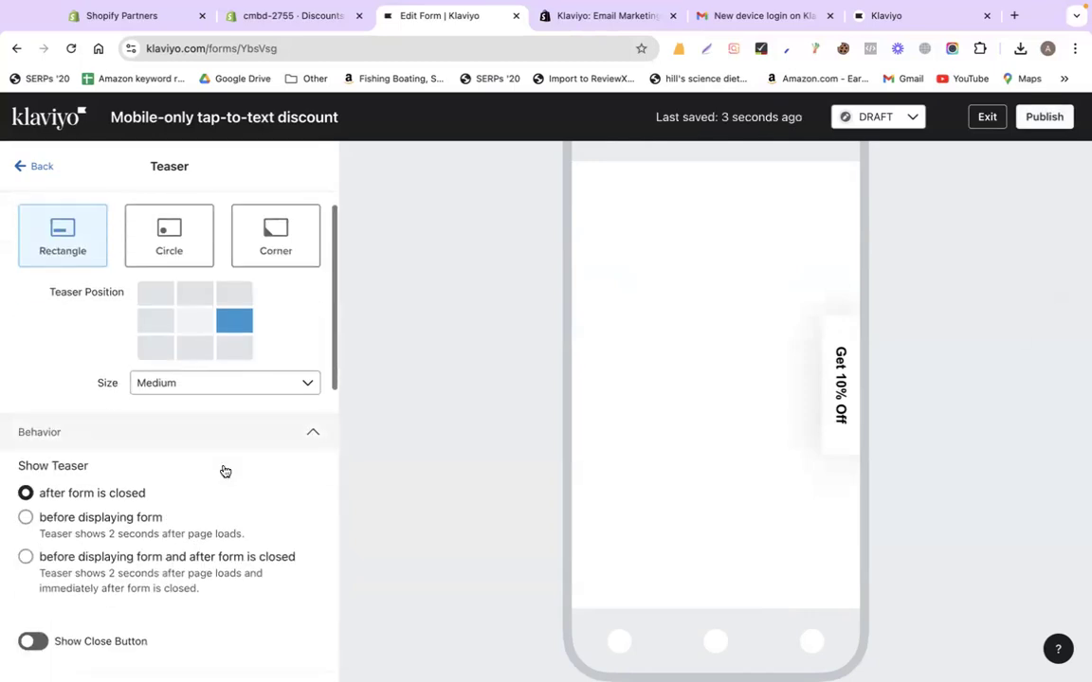
{"action": "left_click", "coordinate": [22, 166]}
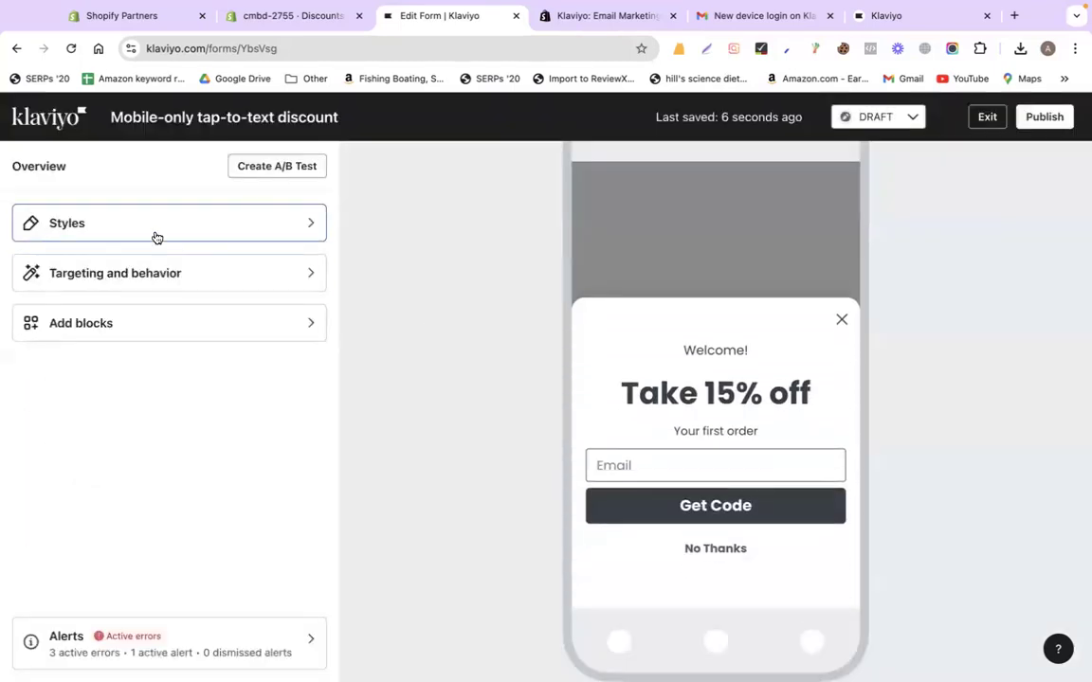
Edit the popup heading so 'Take 15% off' reads 'Take 10% off'
{"action": "left_click", "coordinate": [736, 401]}
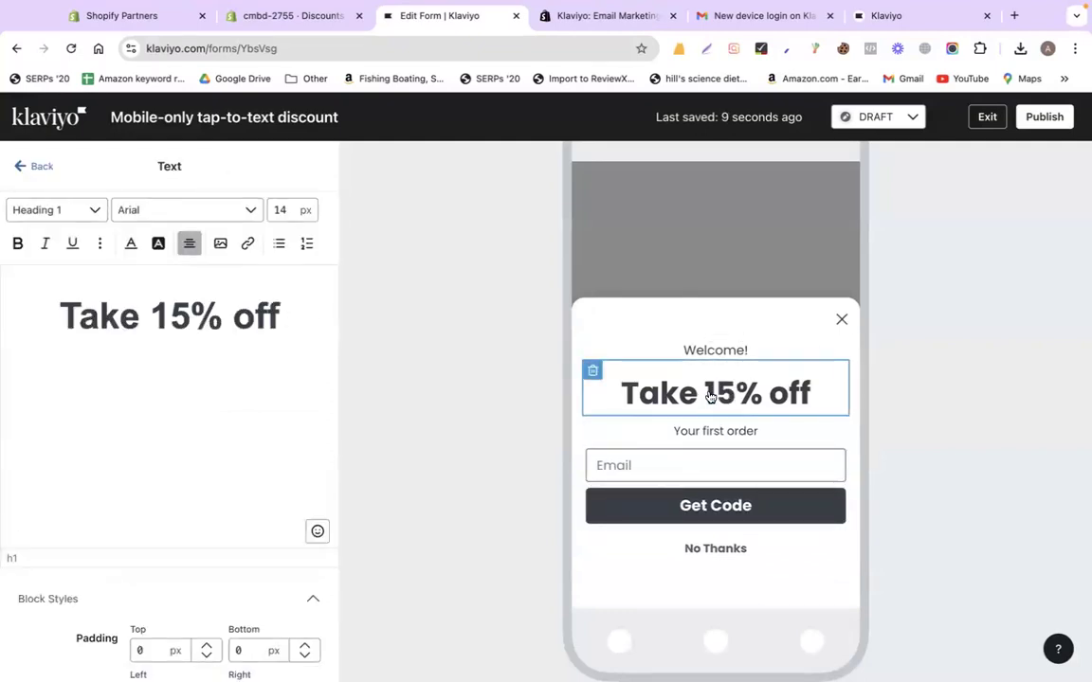
{"action": "left_click", "coordinate": [168, 316]}
{"action": "key", "text": "shift+Right"}
{"action": "type", "text": "0"}
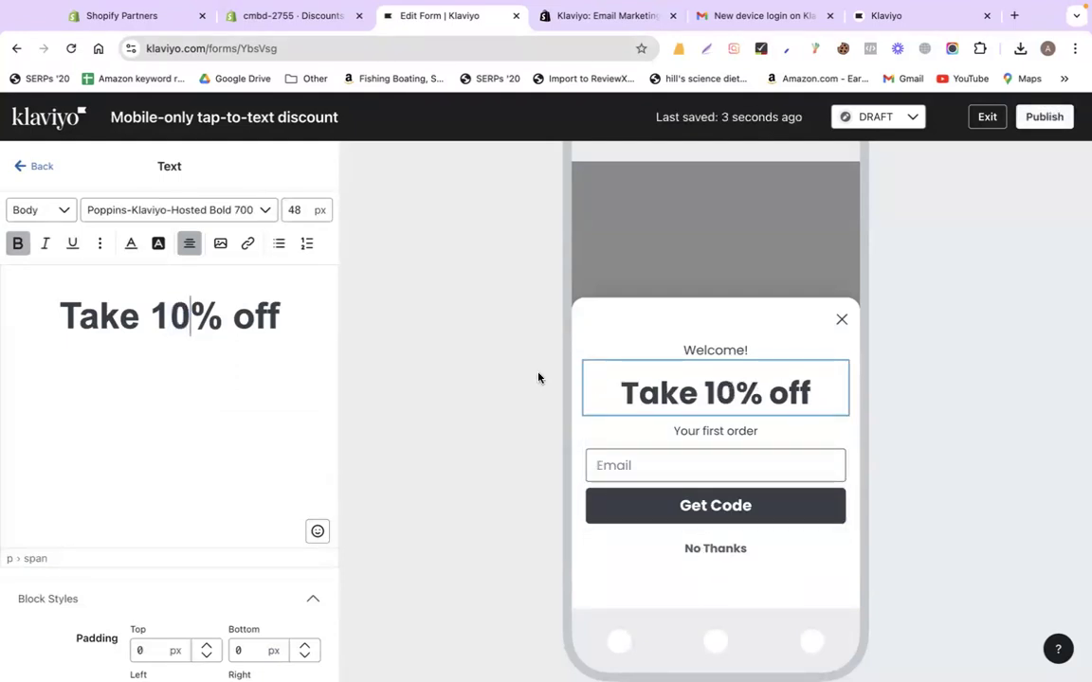
{"action": "scroll", "coordinate": [194, 397], "scroll_direction": "down", "scroll_amount": 1}
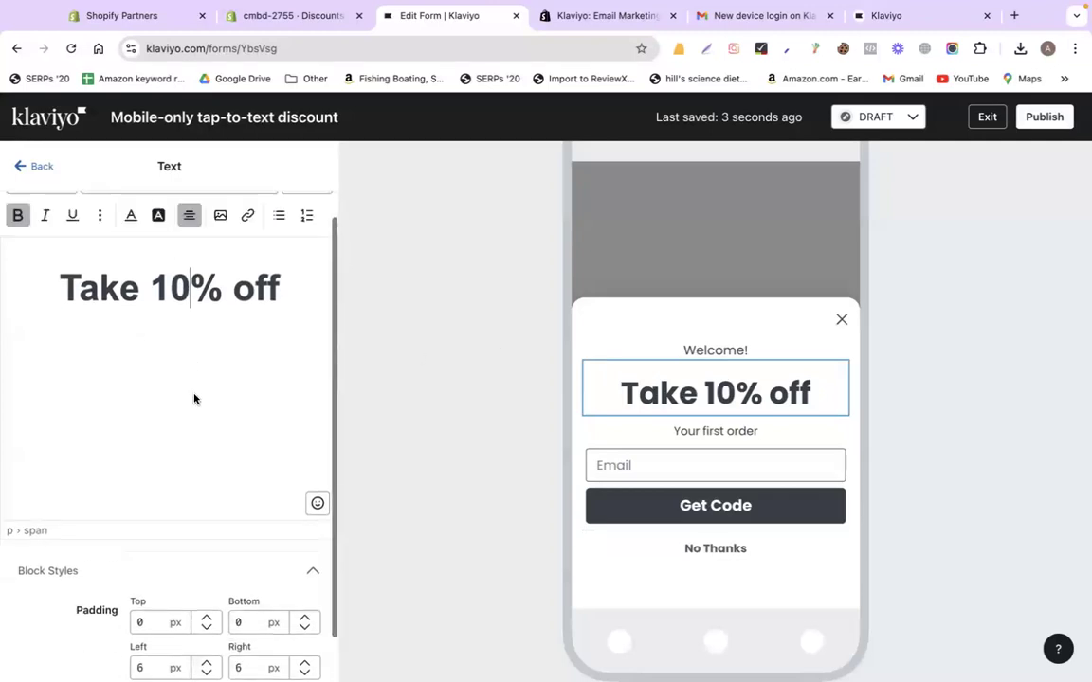
{"action": "scroll", "coordinate": [194, 399], "scroll_direction": "up", "scroll_amount": 1}
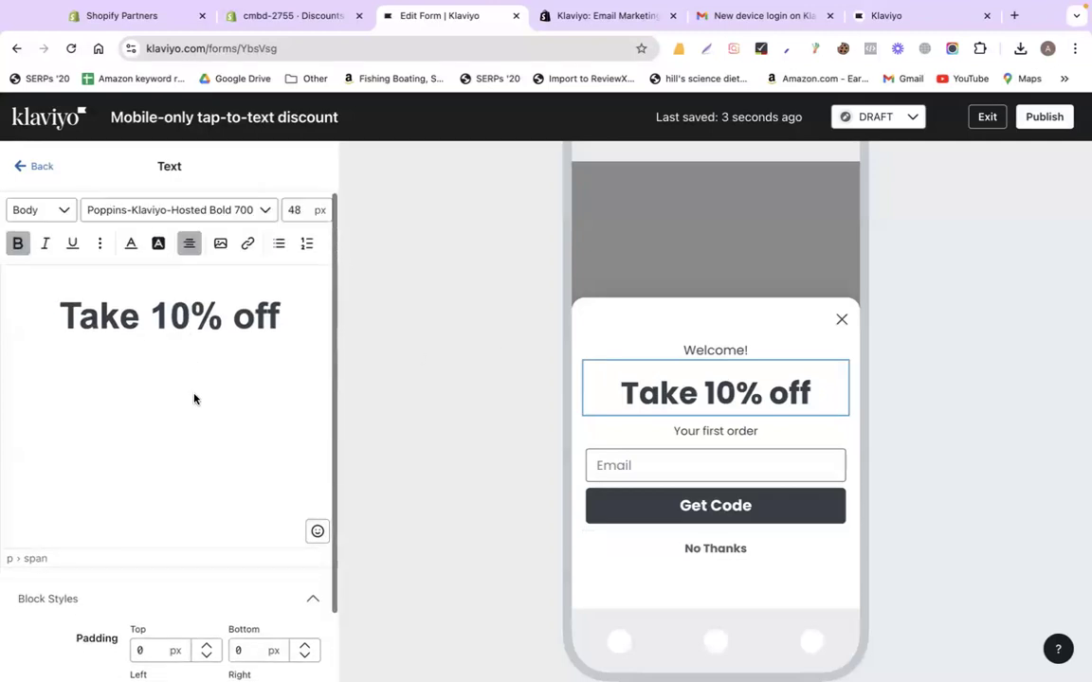
{"action": "left_click", "coordinate": [29, 172]}
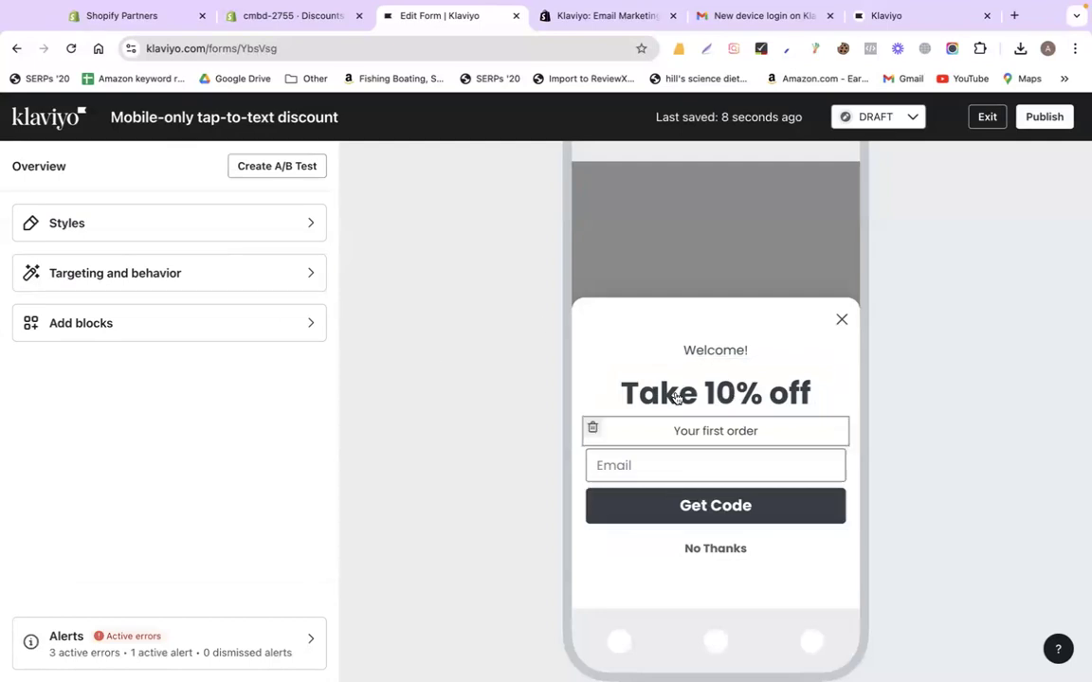
{"action": "left_click", "coordinate": [706, 507]}
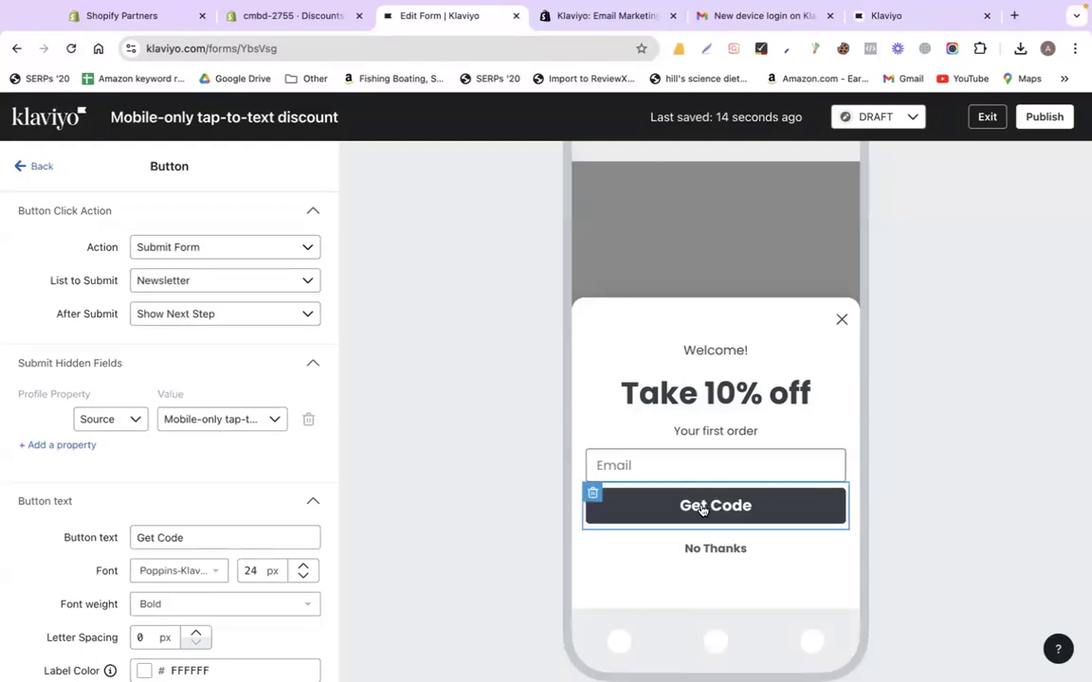
{"action": "left_click", "coordinate": [200, 288]}
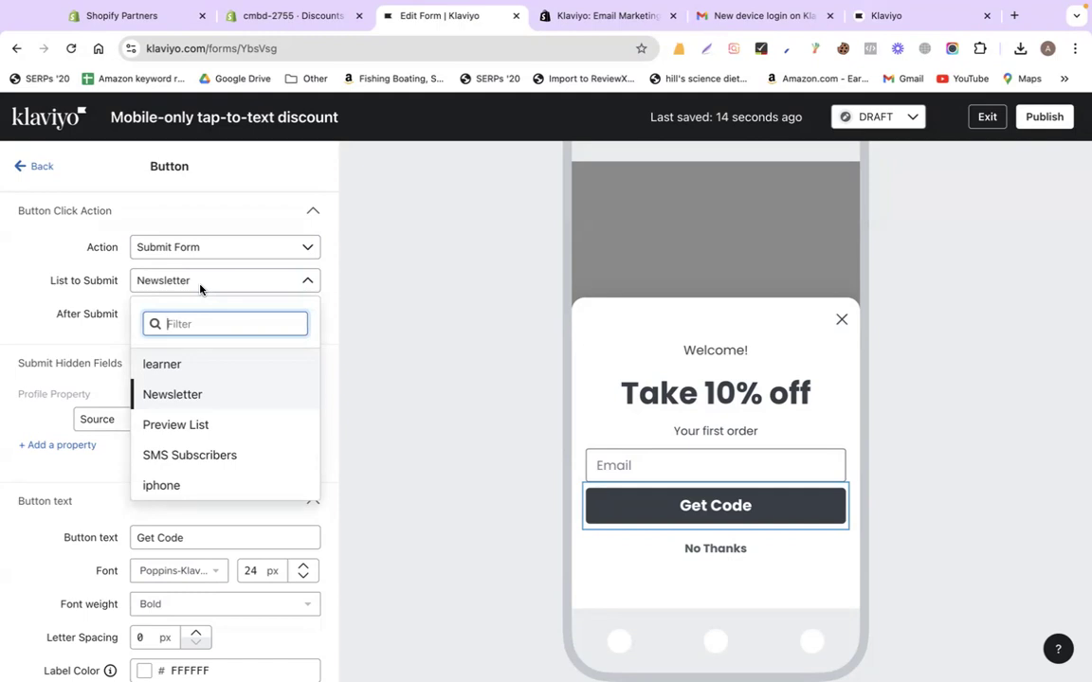
{"action": "left_click", "coordinate": [56, 387]}
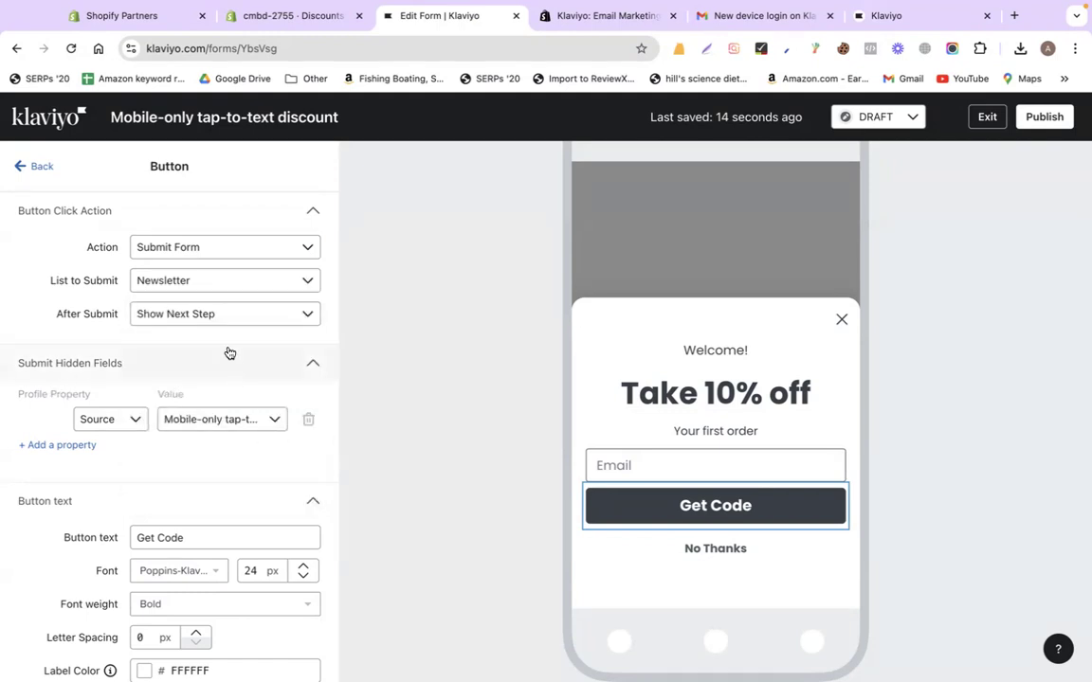
{"action": "left_click", "coordinate": [199, 315]}
{"action": "left_click", "coordinate": [199, 315]}
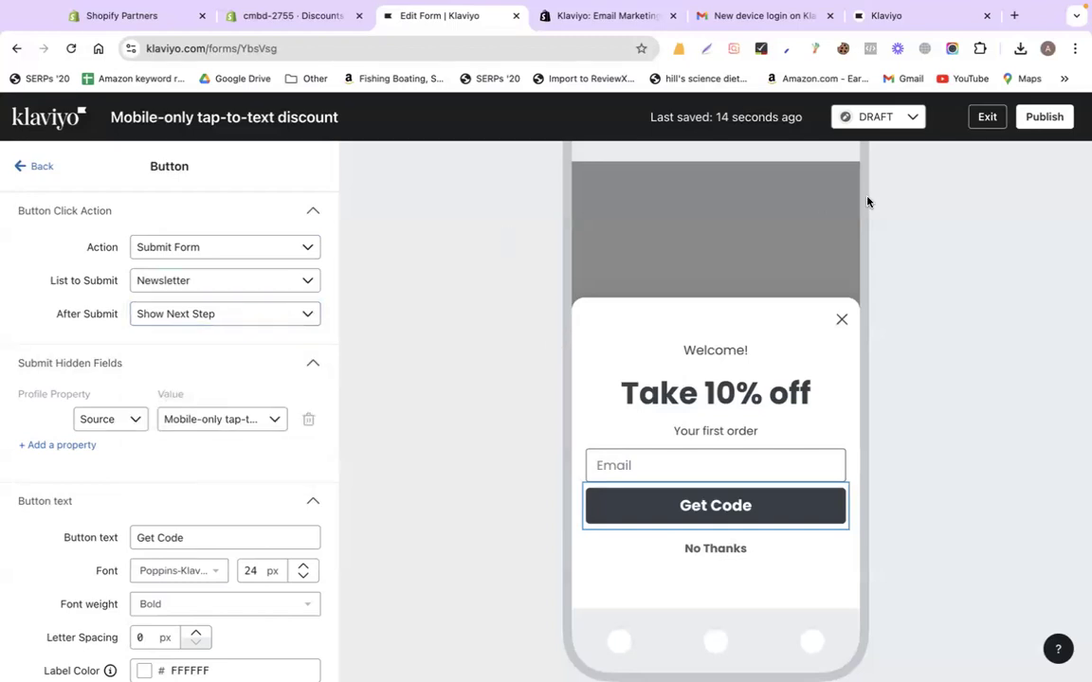
{"action": "scroll", "coordinate": [197, 495], "scroll_direction": "down", "scroll_amount": 5}
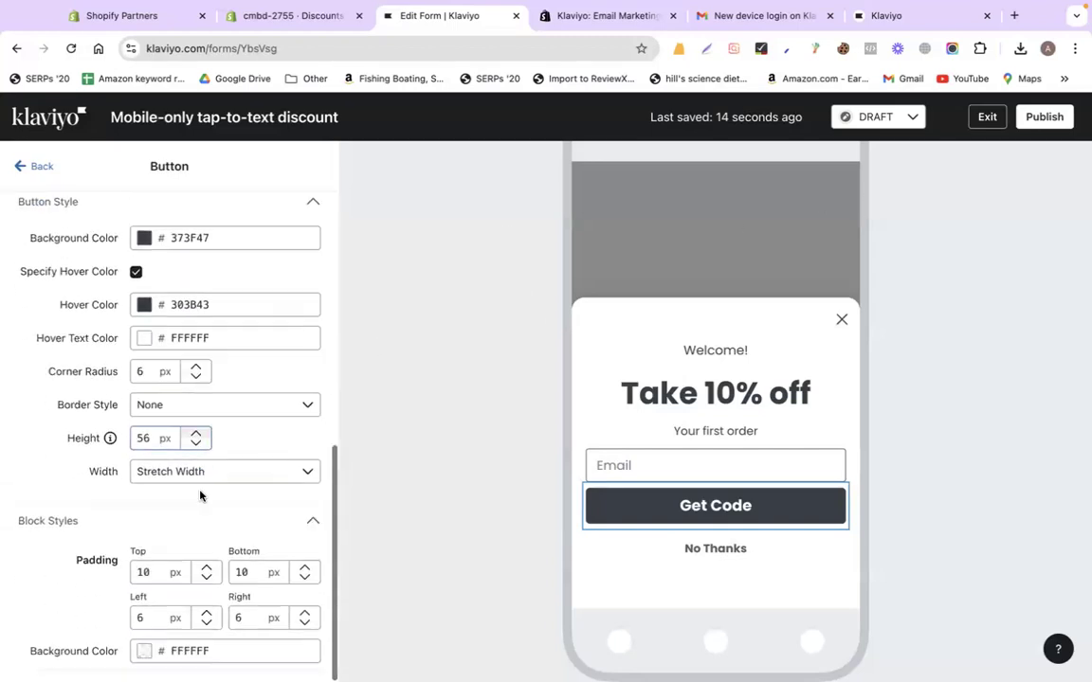
{"action": "scroll", "coordinate": [190, 474], "scroll_direction": "up", "scroll_amount": 5}
{"action": "left_click", "coordinate": [38, 168]}
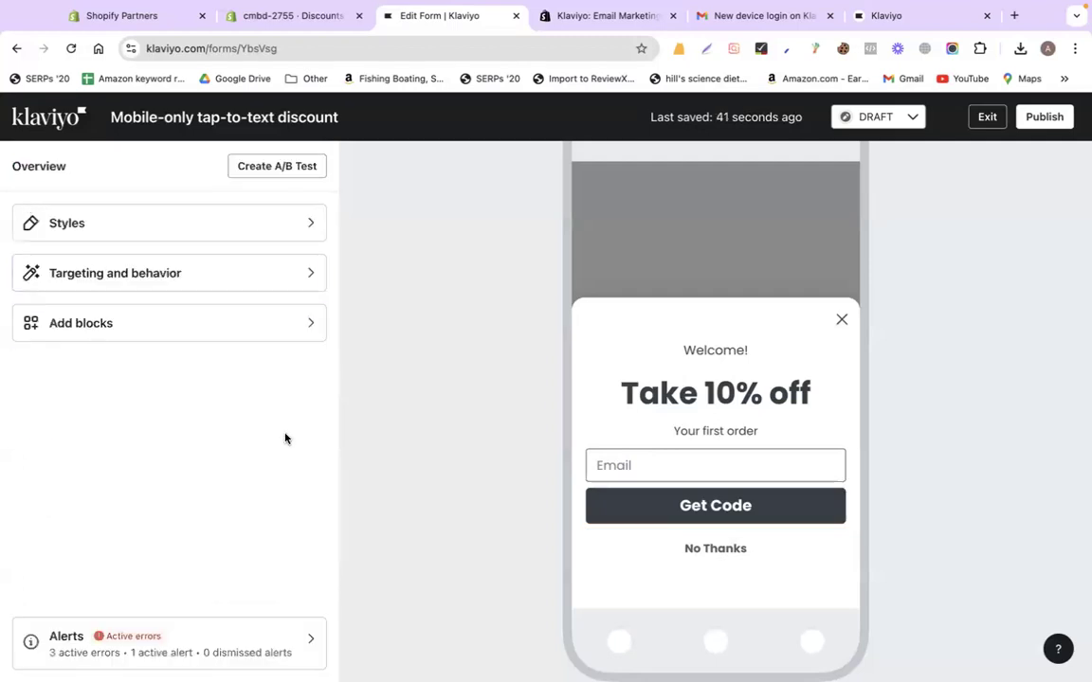
{"action": "left_click", "coordinate": [161, 327]}
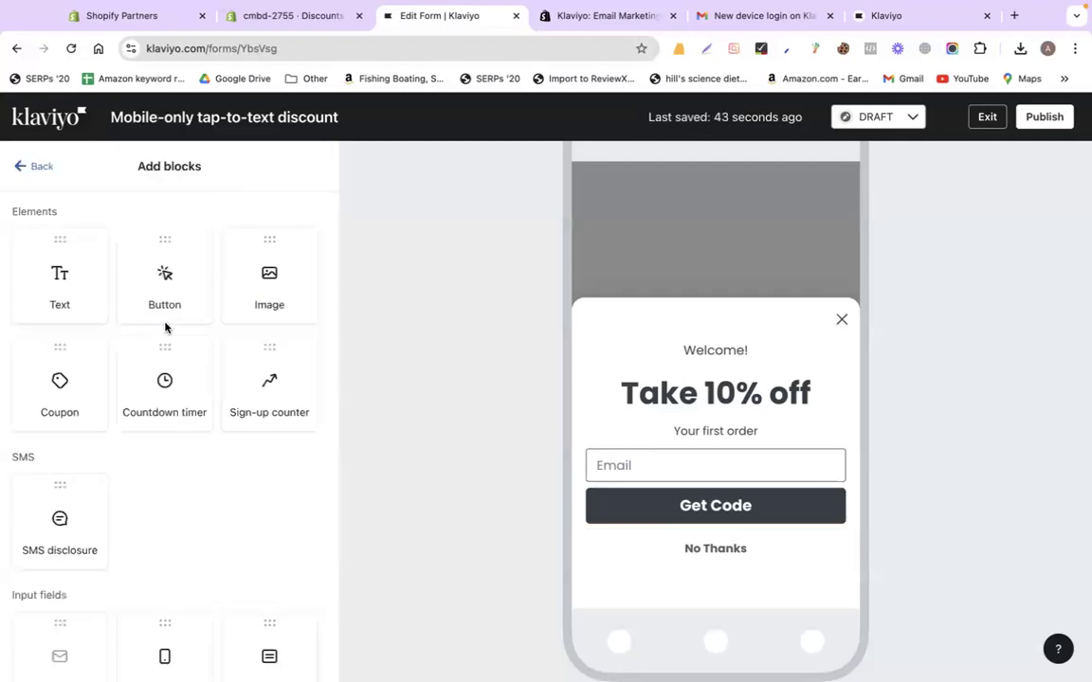
{"action": "left_click_drag", "start_coordinate": [289, 276], "coordinate": [698, 436]}
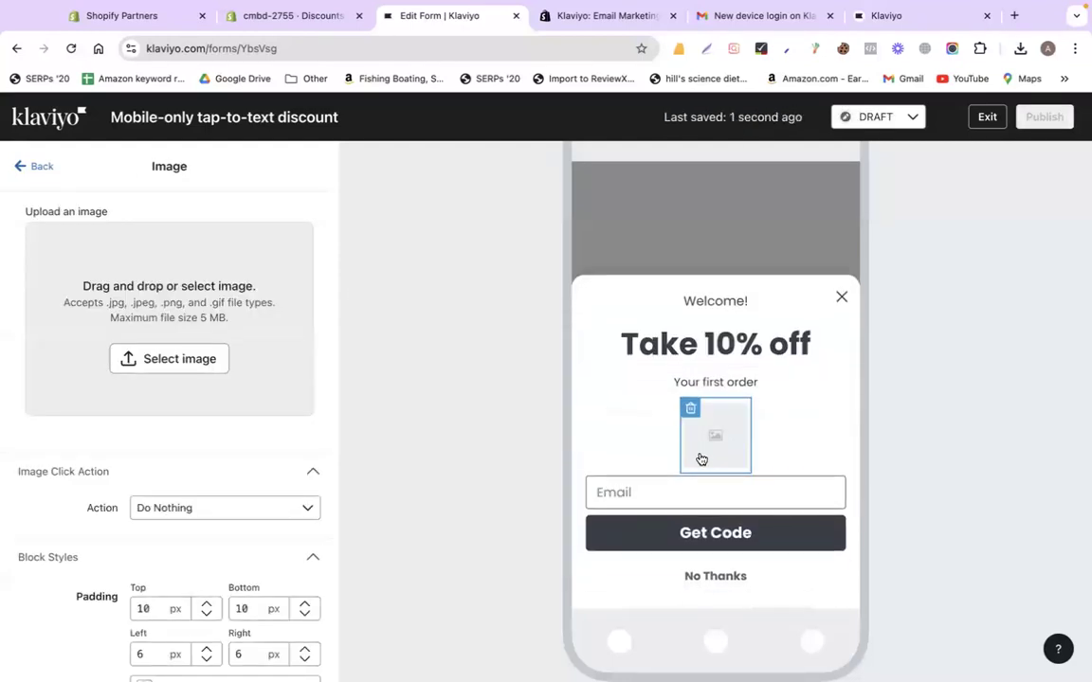
{"action": "left_click", "coordinate": [689, 406]}
{"action": "left_click", "coordinate": [764, 428]}
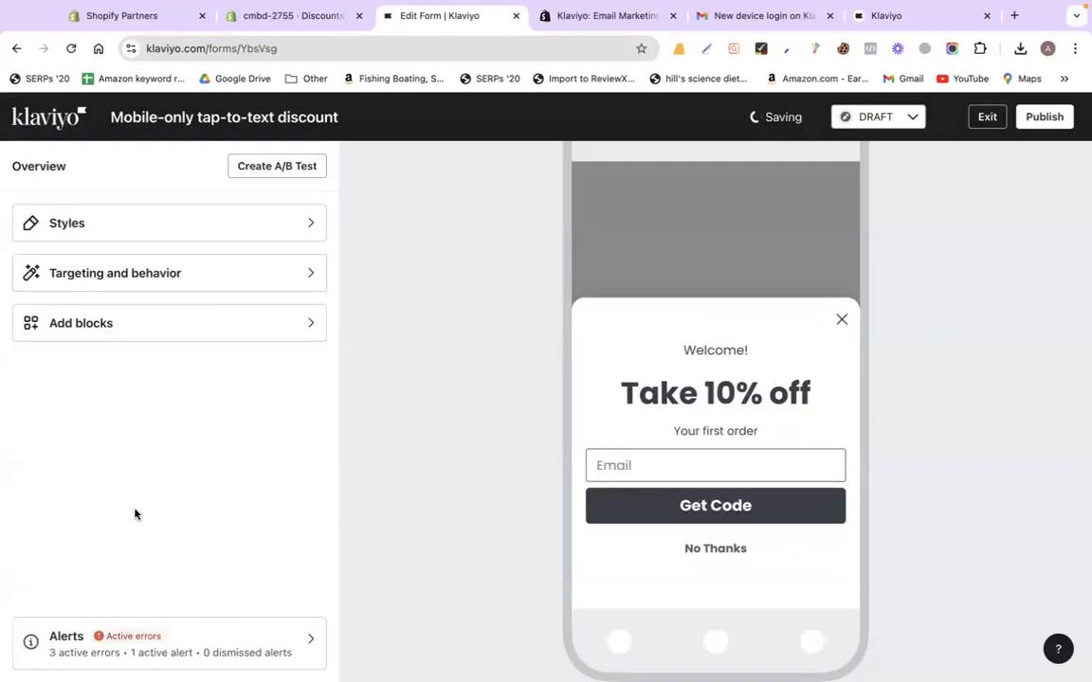
{"action": "left_click", "coordinate": [122, 646]}
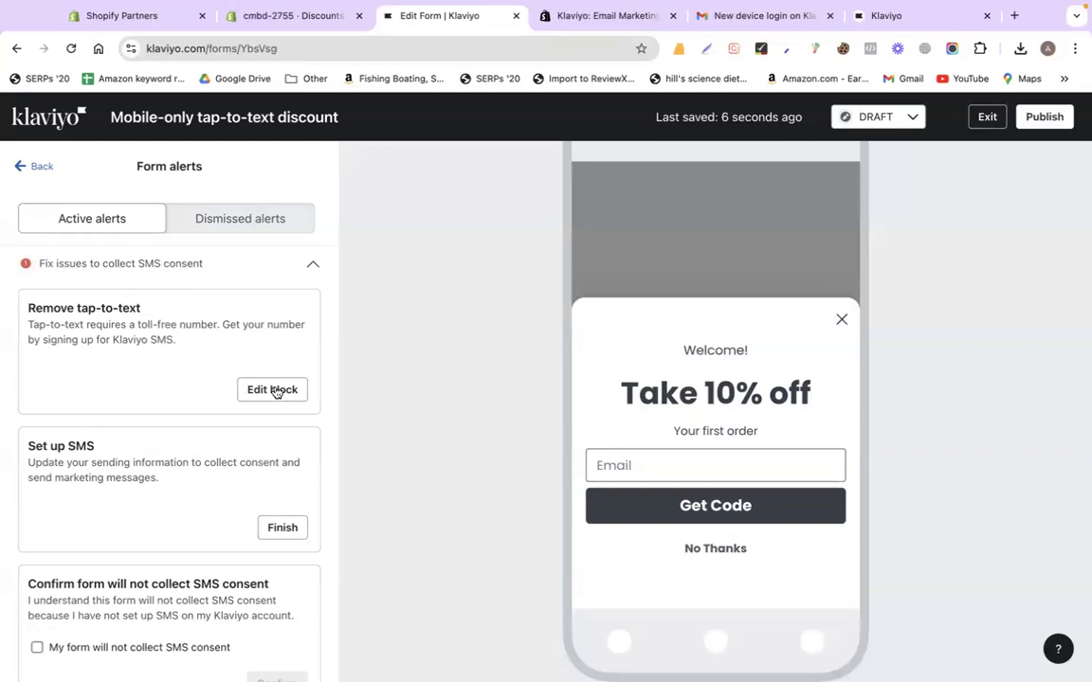
{"action": "scroll", "coordinate": [166, 503], "scroll_direction": "down", "scroll_amount": 3}
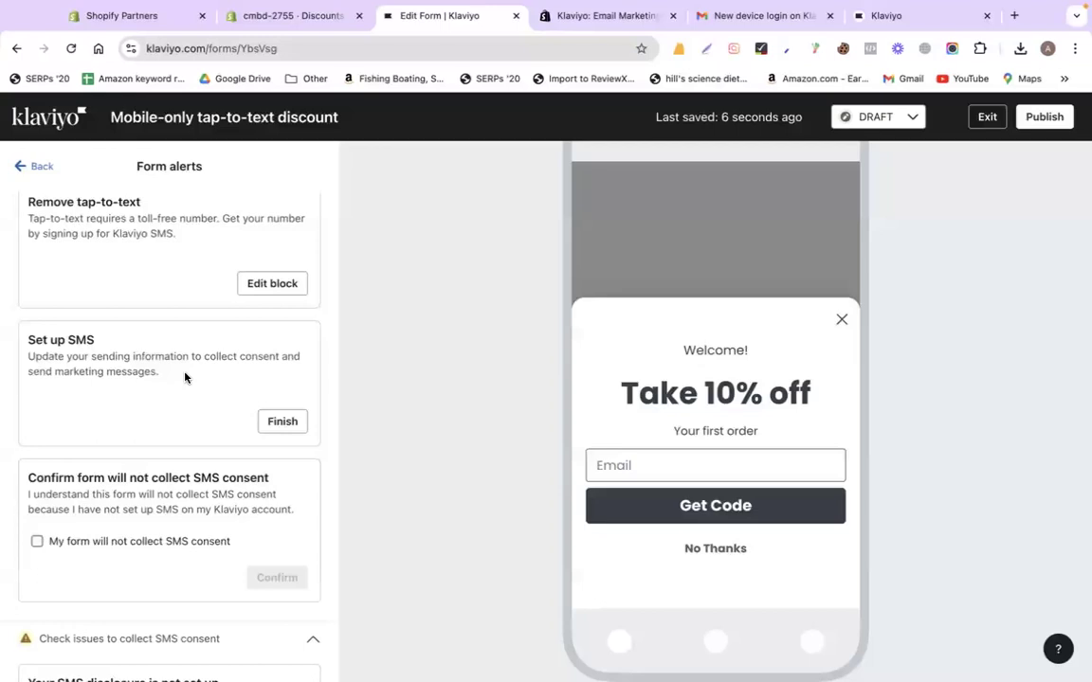
{"action": "scroll", "coordinate": [180, 372], "scroll_direction": "up", "scroll_amount": 3}
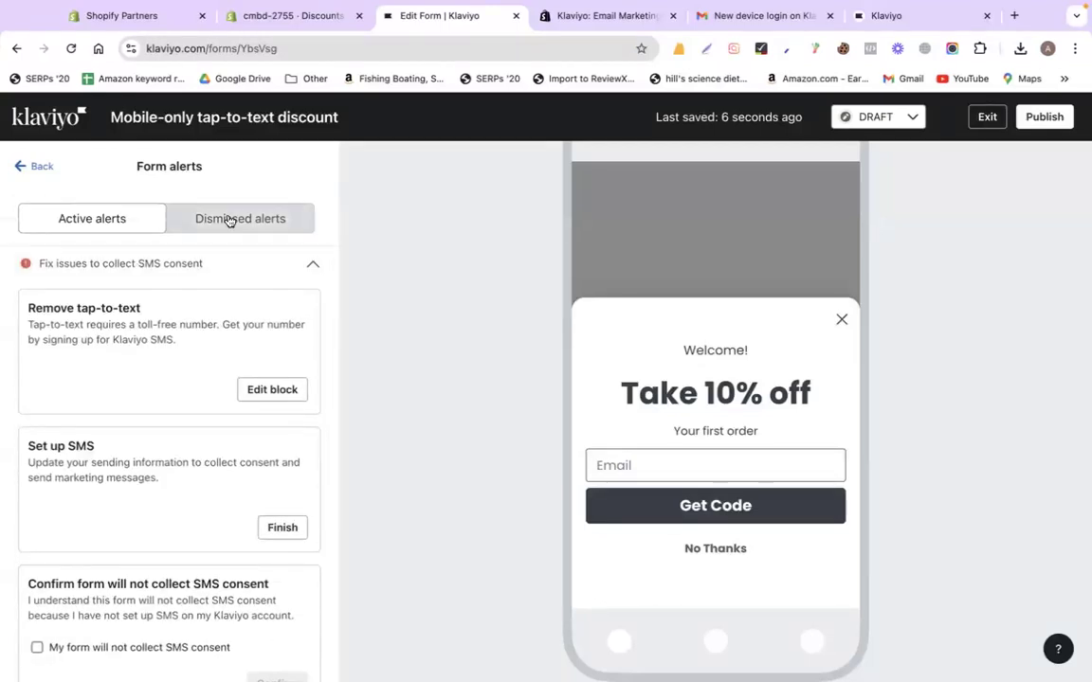
{"action": "left_click", "coordinate": [27, 166]}
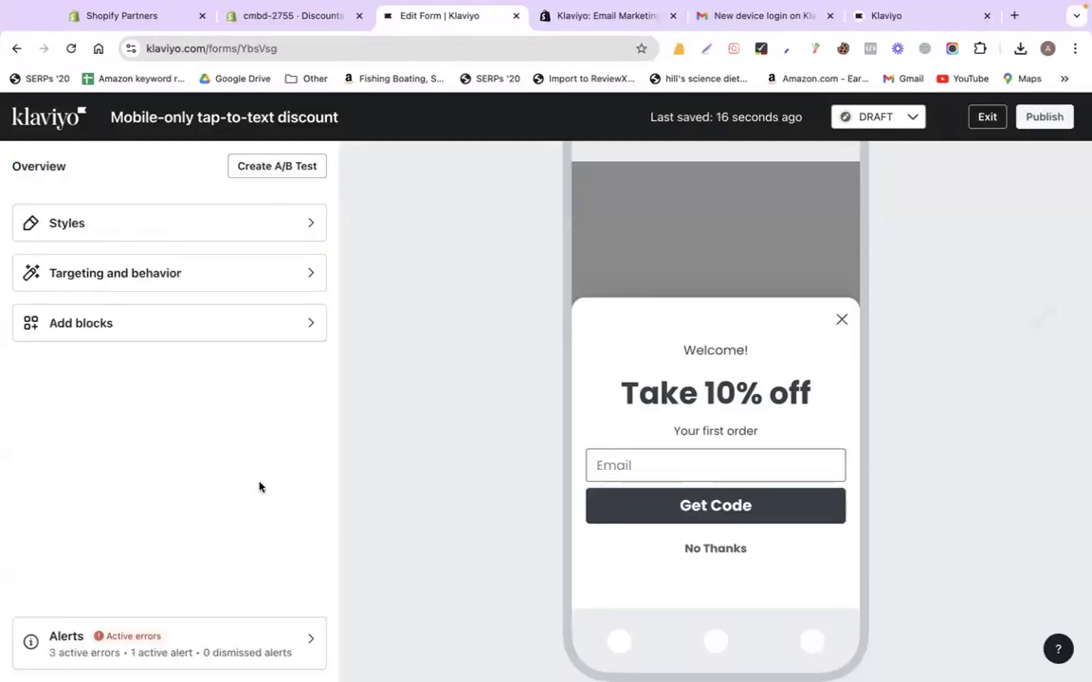
{"action": "left_click", "coordinate": [217, 237]}
{"action": "scroll", "coordinate": [243, 497], "scroll_direction": "down", "scroll_amount": 3}
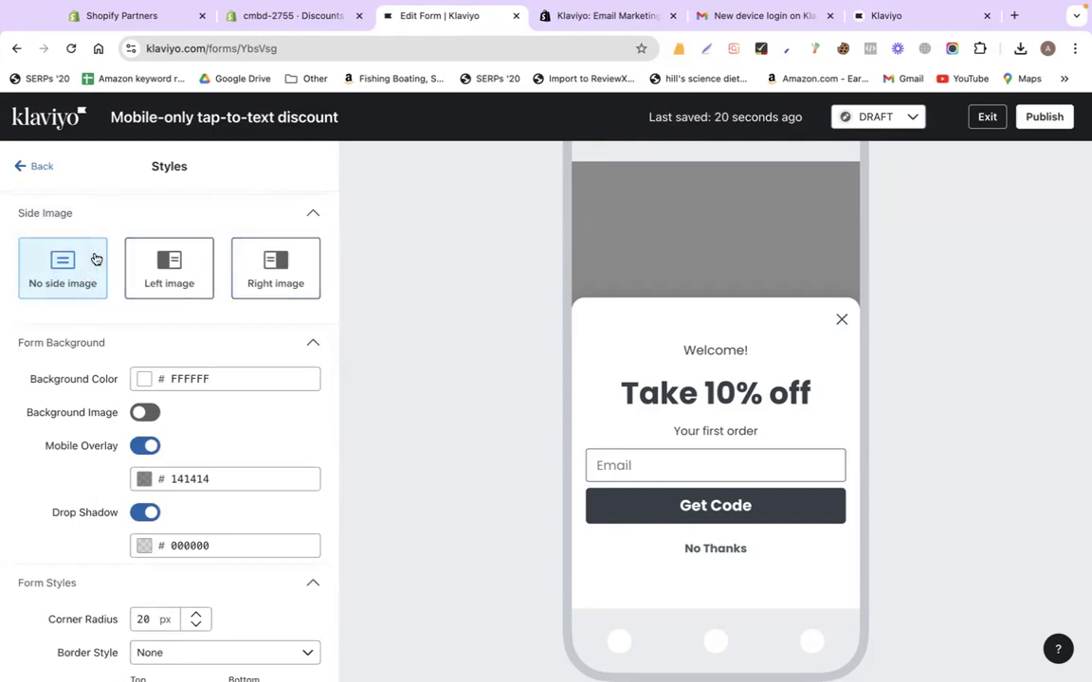
{"action": "scroll", "coordinate": [190, 331], "scroll_direction": "down", "scroll_amount": 1}
{"action": "scroll", "coordinate": [190, 330], "scroll_direction": "down", "scroll_amount": 6}
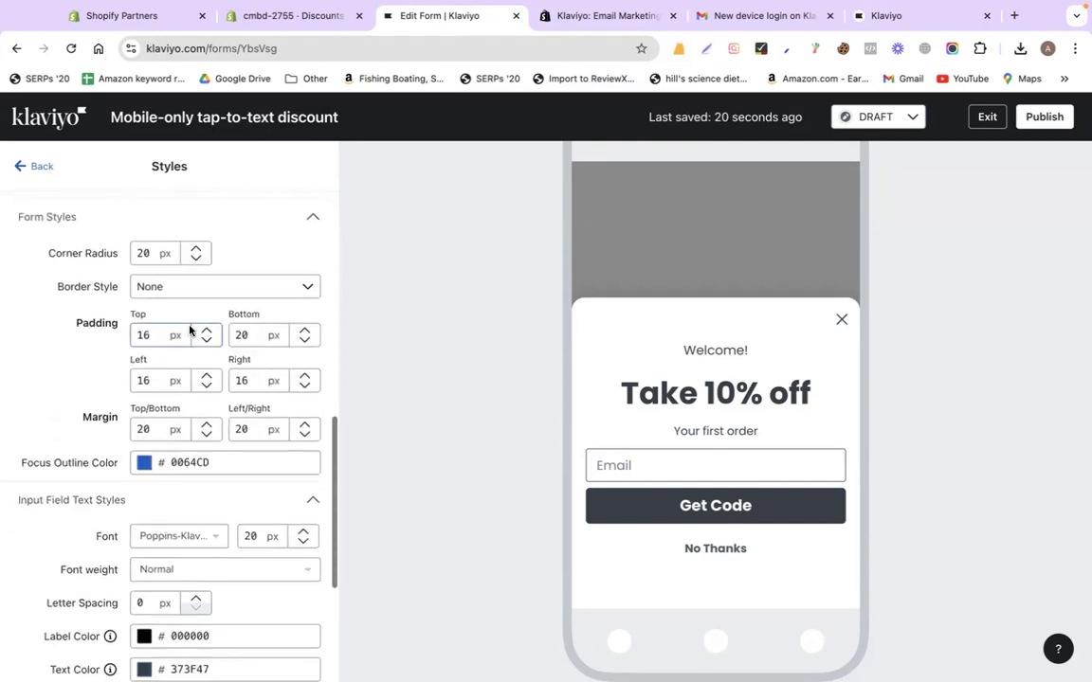
{"action": "scroll", "coordinate": [191, 331], "scroll_direction": "up", "scroll_amount": 9}
{"action": "scroll", "coordinate": [190, 331], "scroll_direction": "up", "scroll_amount": 1}
{"action": "scroll", "coordinate": [185, 313], "scroll_direction": "down", "scroll_amount": 4}
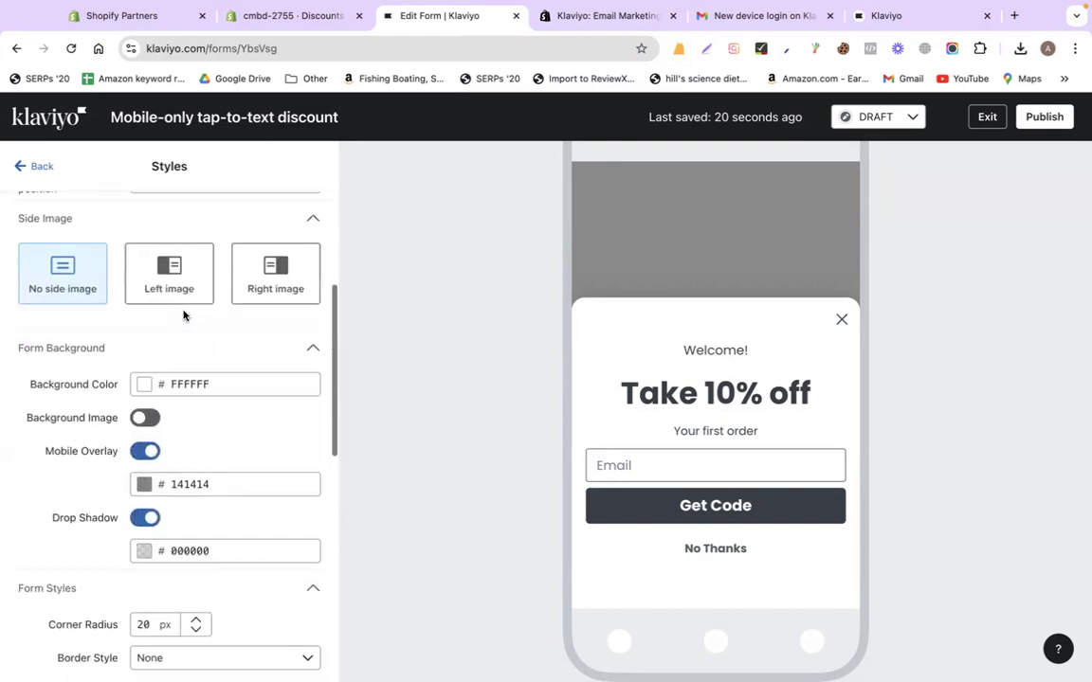
{"action": "scroll", "coordinate": [180, 281], "scroll_direction": "up", "scroll_amount": 4}
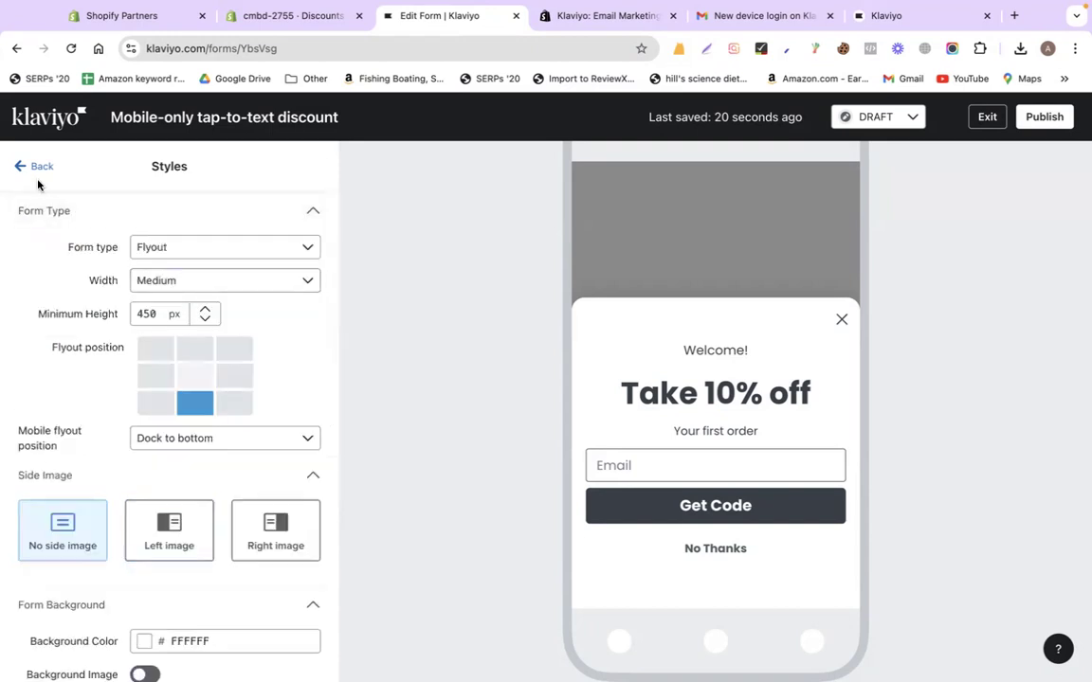
{"action": "left_click", "coordinate": [31, 166]}
{"action": "left_click", "coordinate": [192, 287]}
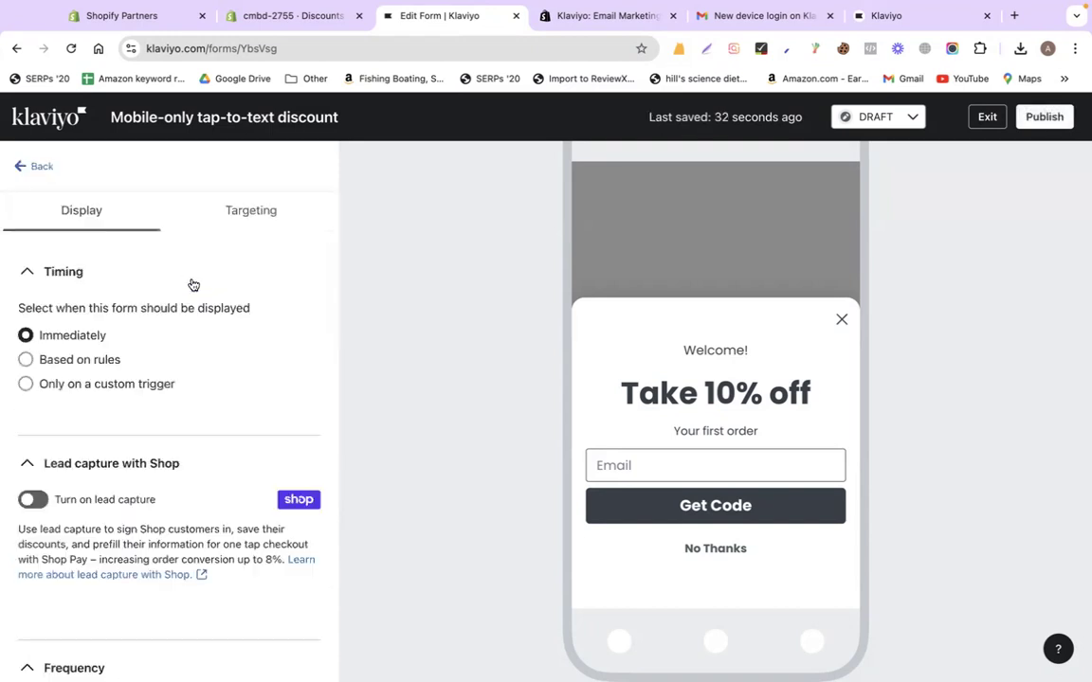
{"action": "left_click", "coordinate": [244, 217]}
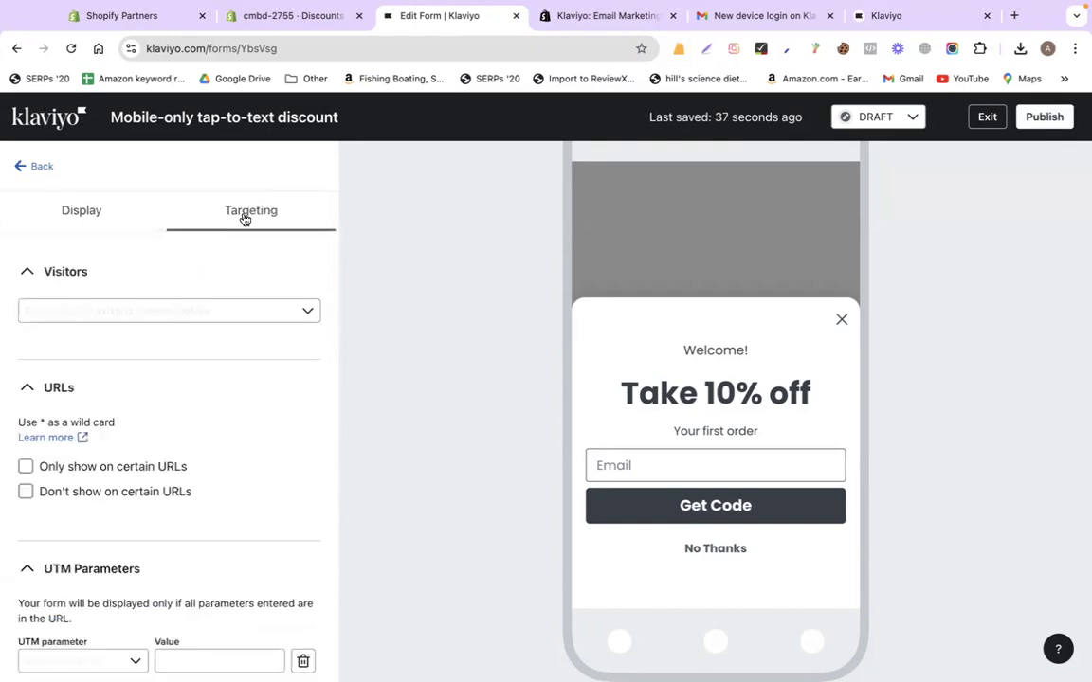
{"action": "left_click", "coordinate": [83, 214]}
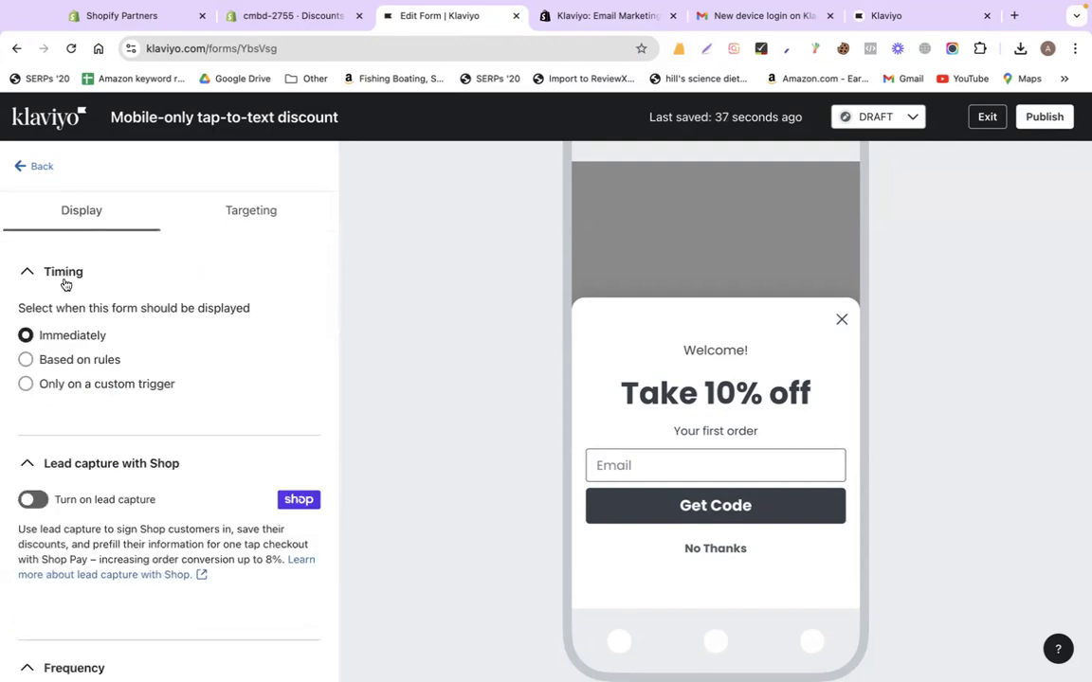
{"action": "left_click", "coordinate": [39, 359]}
{"action": "scroll", "coordinate": [569, 385], "scroll_direction": "down", "scroll_amount": 3}
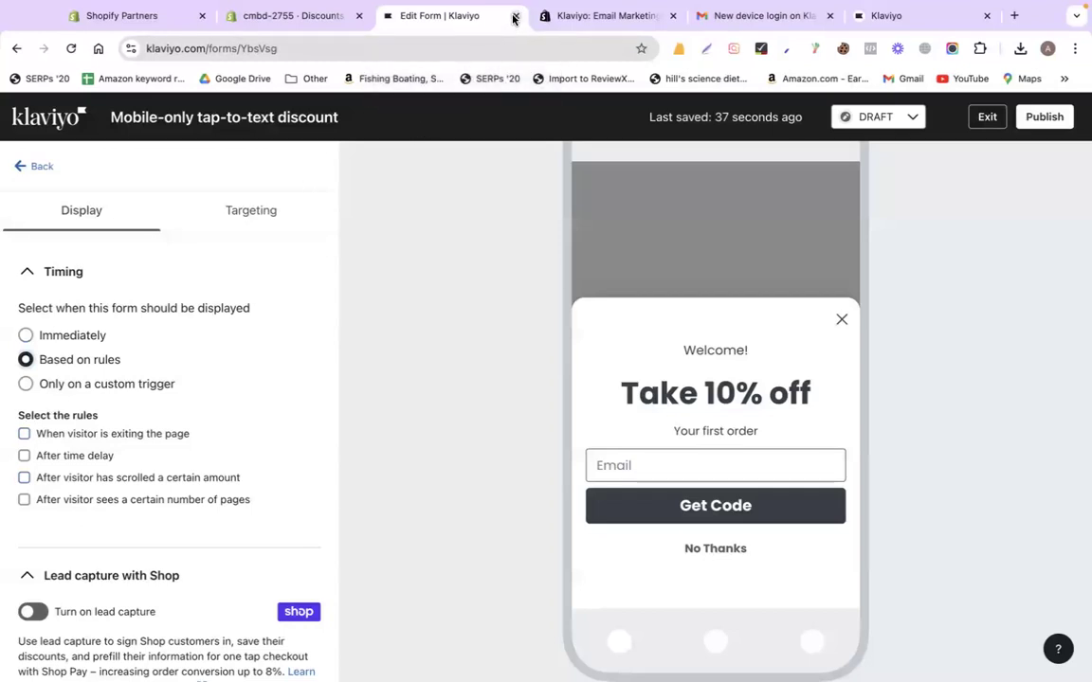
{"action": "left_click", "coordinate": [24, 478]}
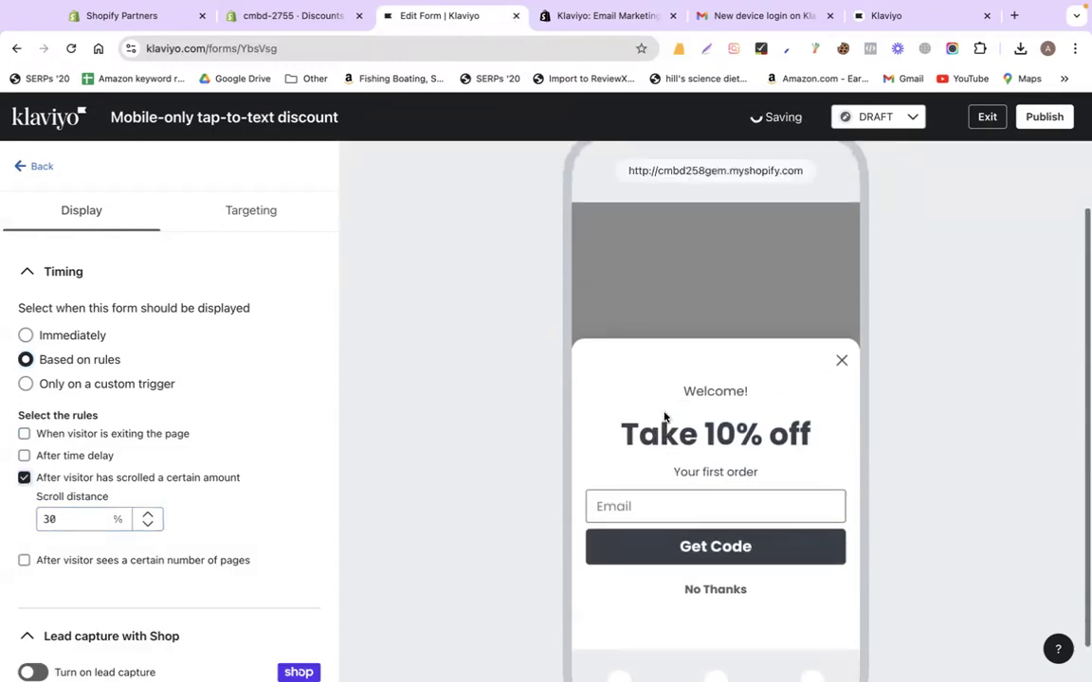
{"action": "left_click", "coordinate": [26, 336]}
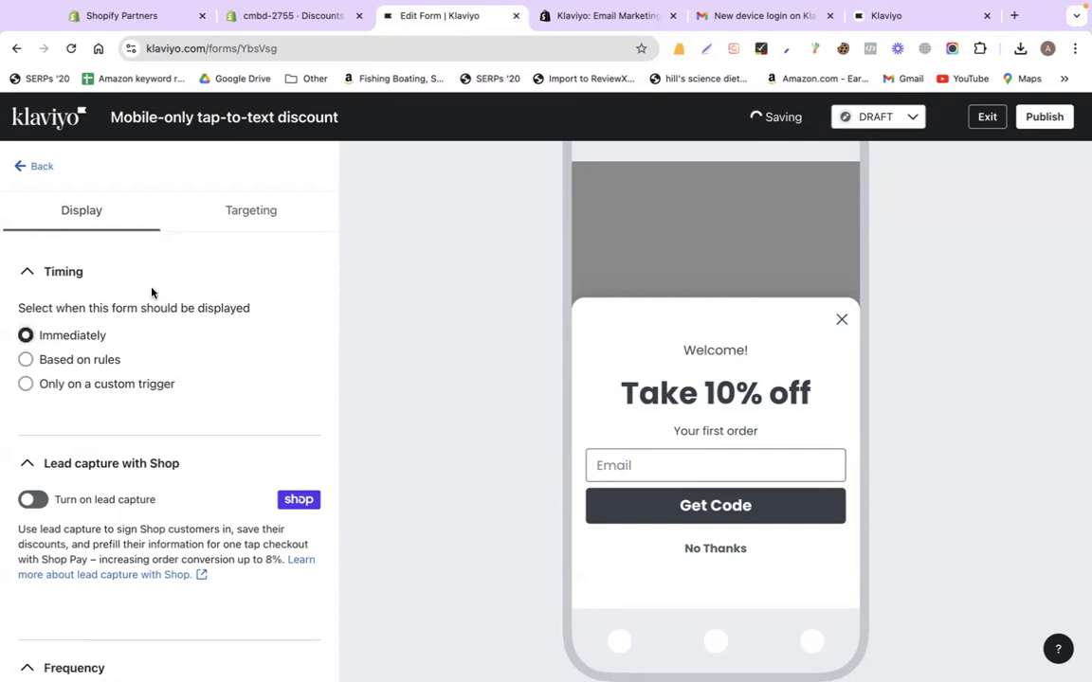
{"action": "left_click", "coordinate": [40, 168]}
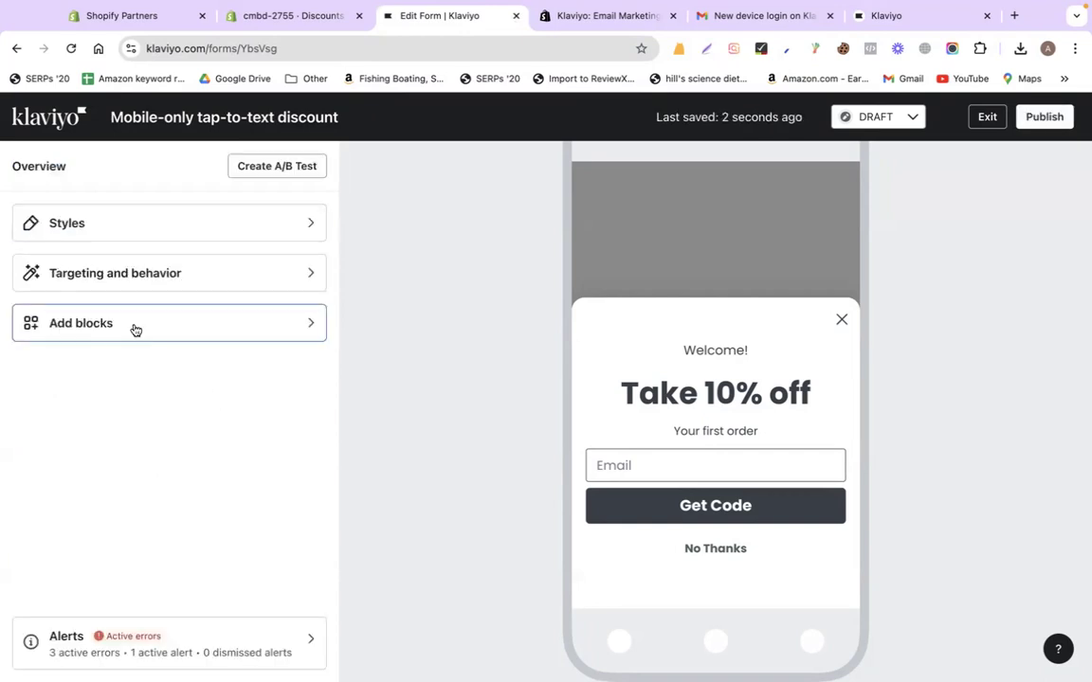
{"action": "left_click", "coordinate": [127, 274]}
{"action": "left_click", "coordinate": [253, 220]}
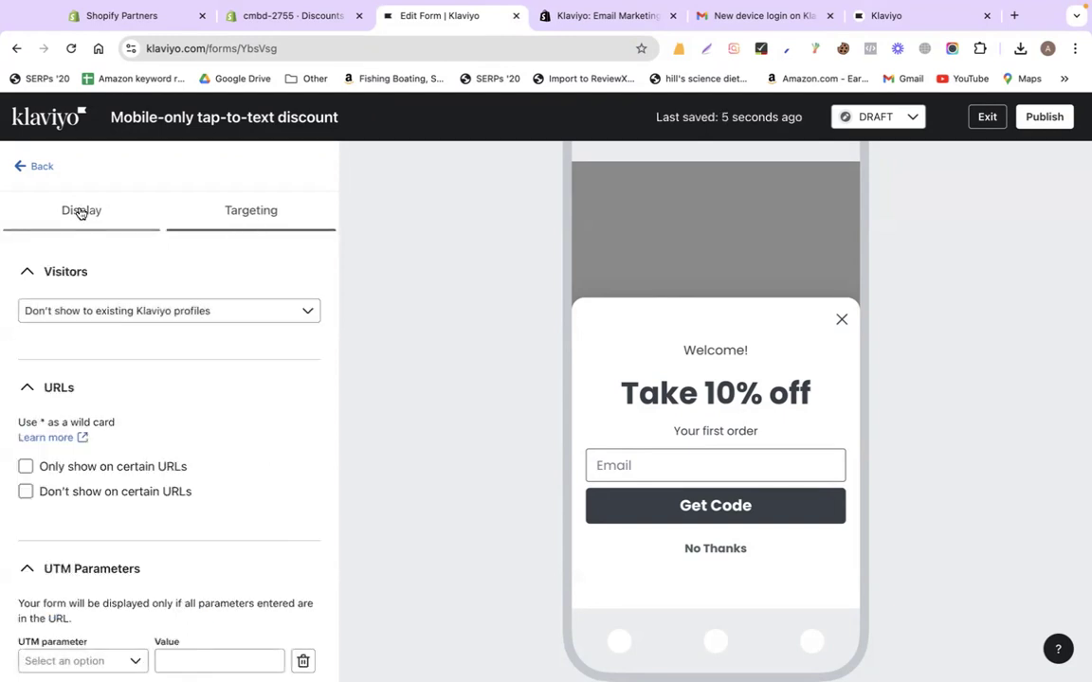
{"action": "scroll", "coordinate": [111, 530], "scroll_direction": "down", "scroll_amount": 5}
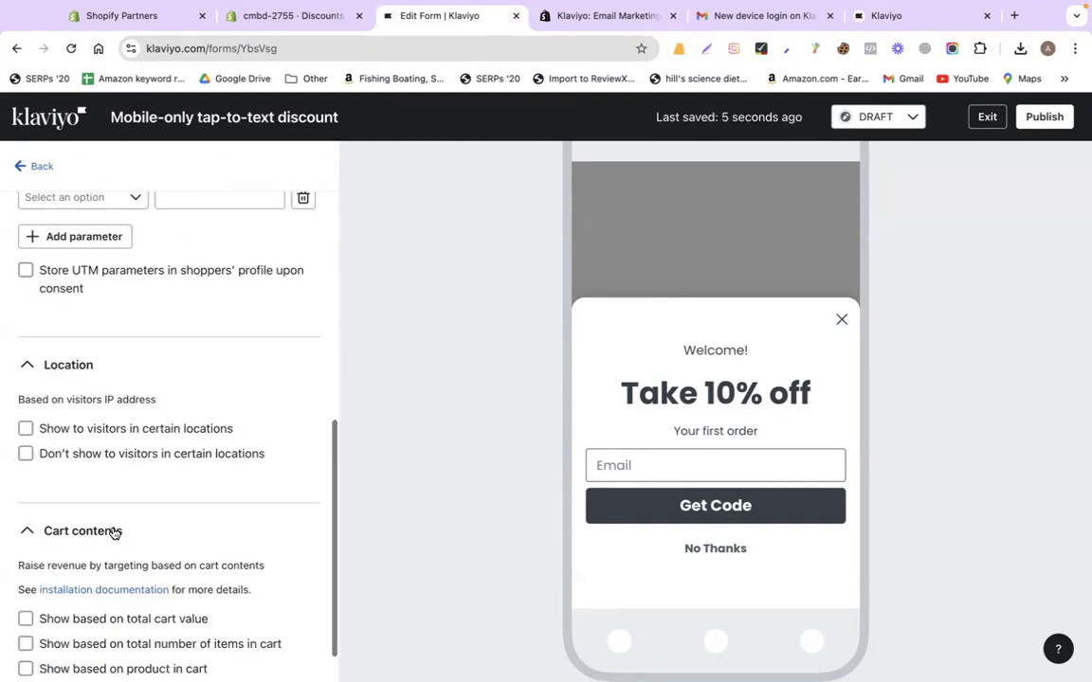
{"action": "scroll", "coordinate": [112, 530], "scroll_direction": "up", "scroll_amount": 5}
{"action": "left_click", "coordinate": [81, 209]}
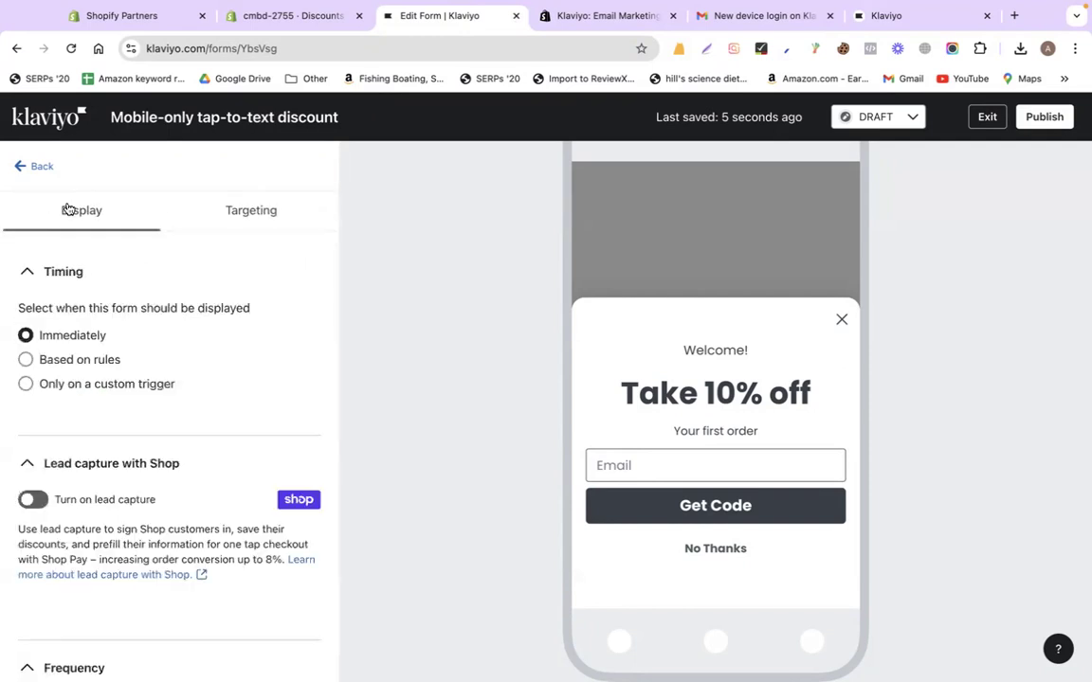
{"action": "left_click", "coordinate": [21, 163]}
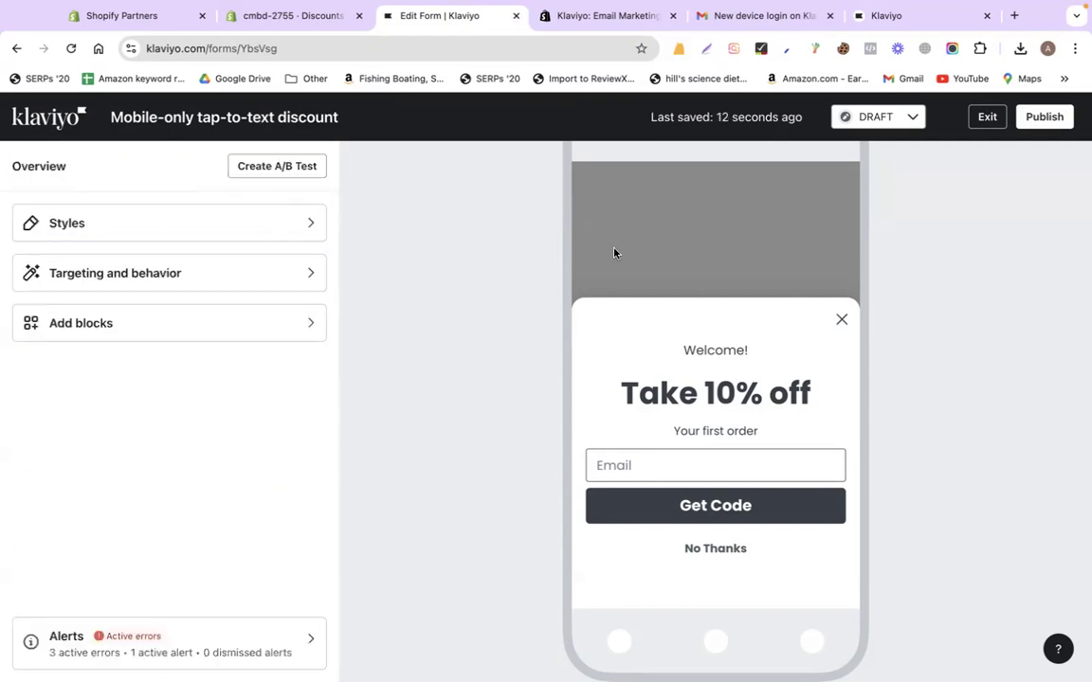
Try setting the form live and open the tap-to-text block flagged by the alerts
{"action": "left_click", "coordinate": [901, 127]}
{"action": "left_click", "coordinate": [880, 127]}
{"action": "left_click", "coordinate": [890, 177]}
{"action": "left_click", "coordinate": [850, 225]}
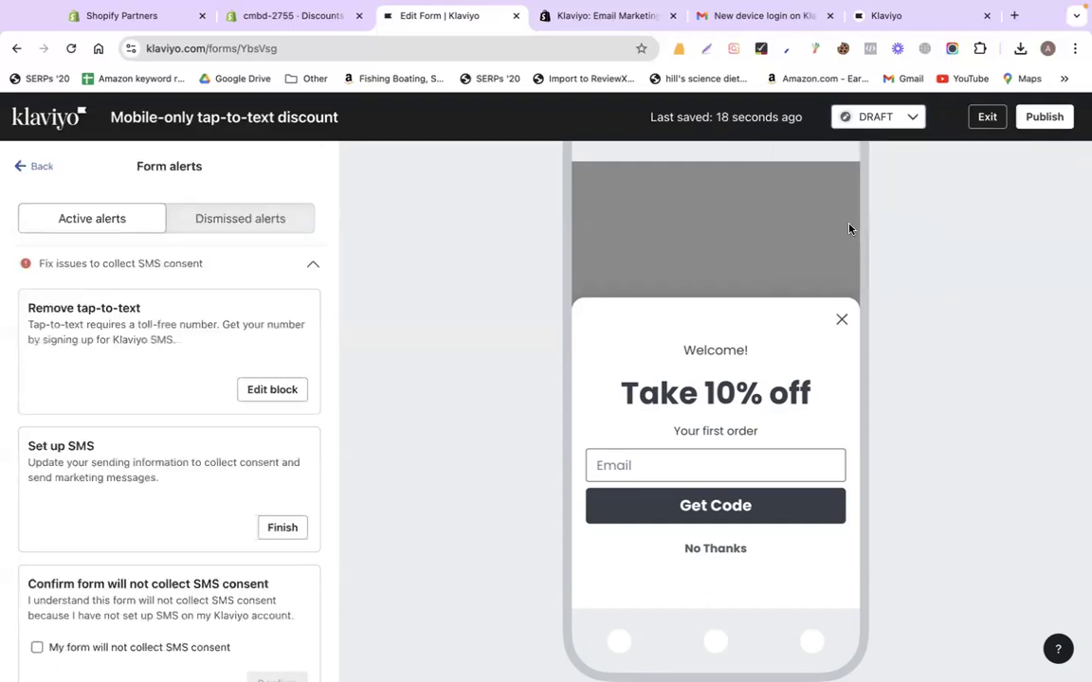
{"action": "left_click", "coordinate": [270, 391]}
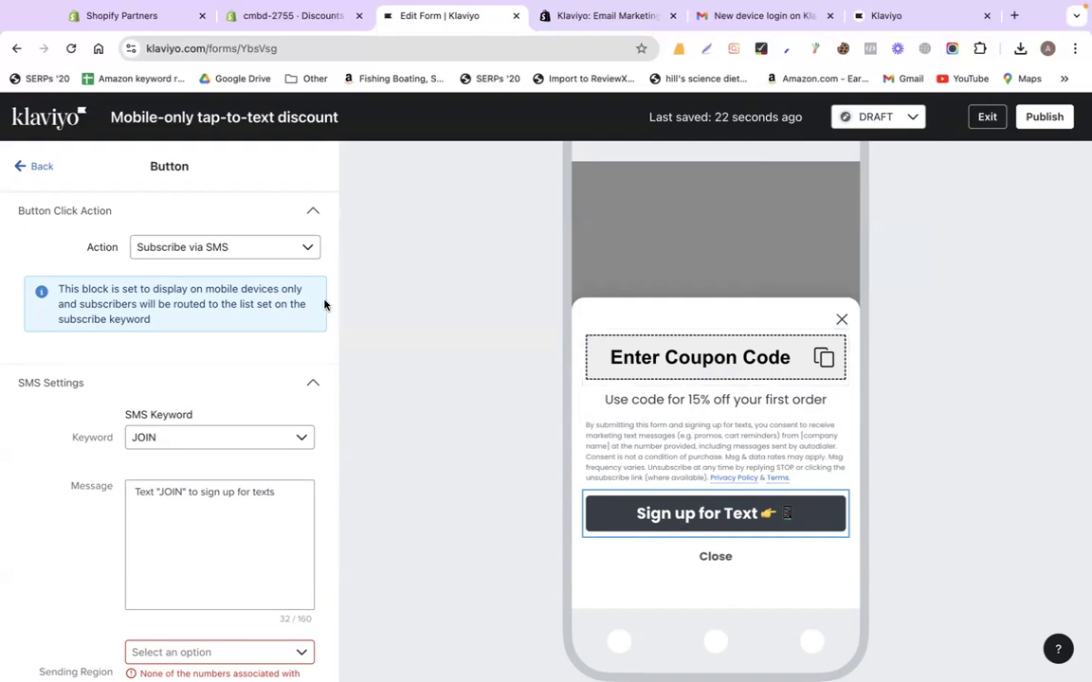
Open the coupon block's settings and keep a single Static Coupon for every subscriber
{"action": "left_click", "coordinate": [698, 370]}
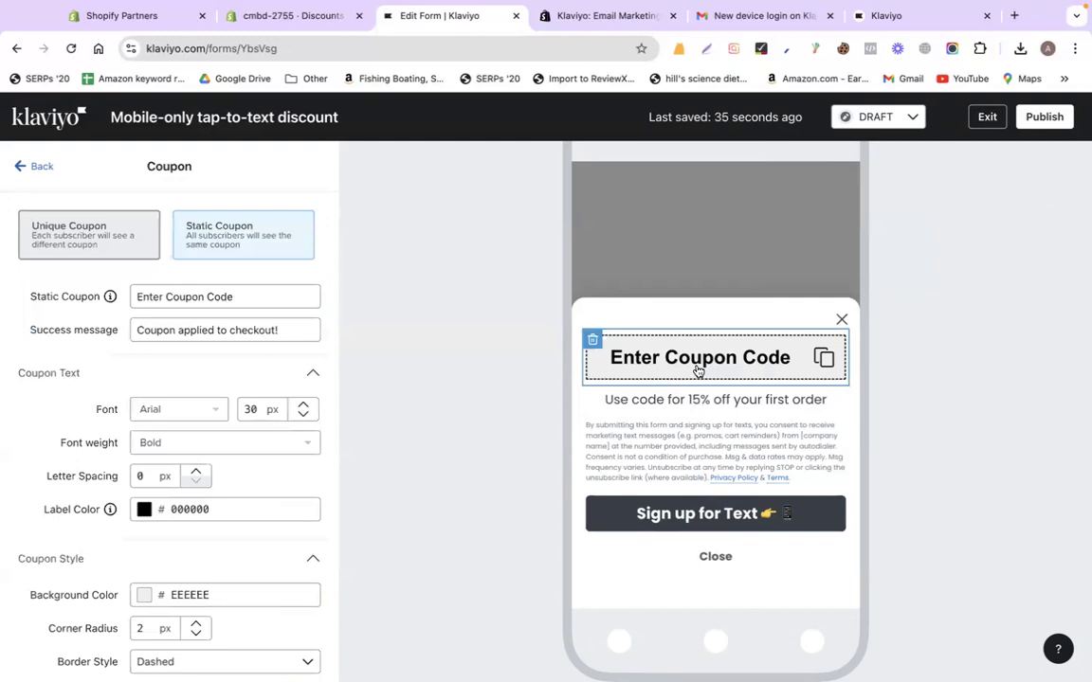
{"action": "left_click", "coordinate": [269, 26]}
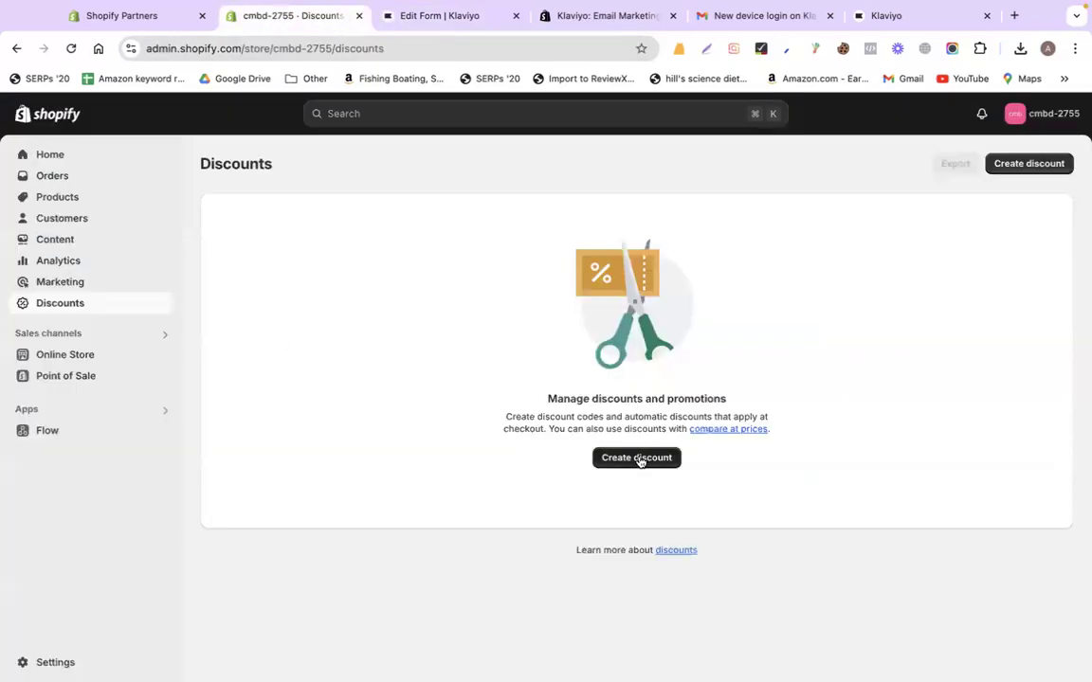
{"action": "left_click", "coordinate": [453, 21]}
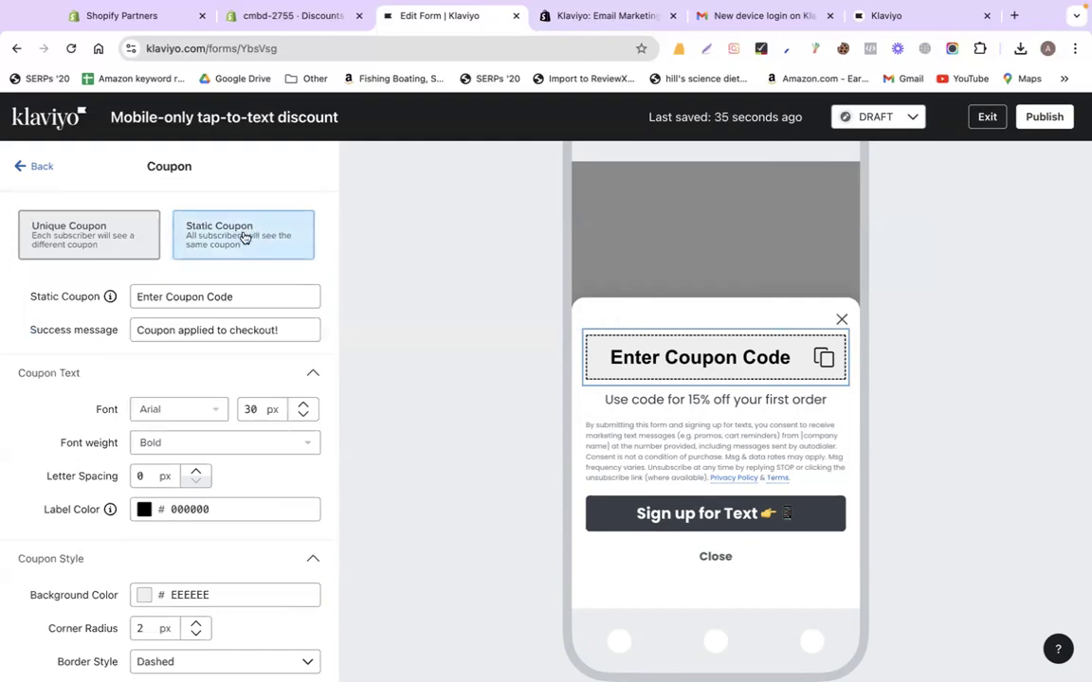
{"action": "mouse_move", "coordinate": [125, 235]}
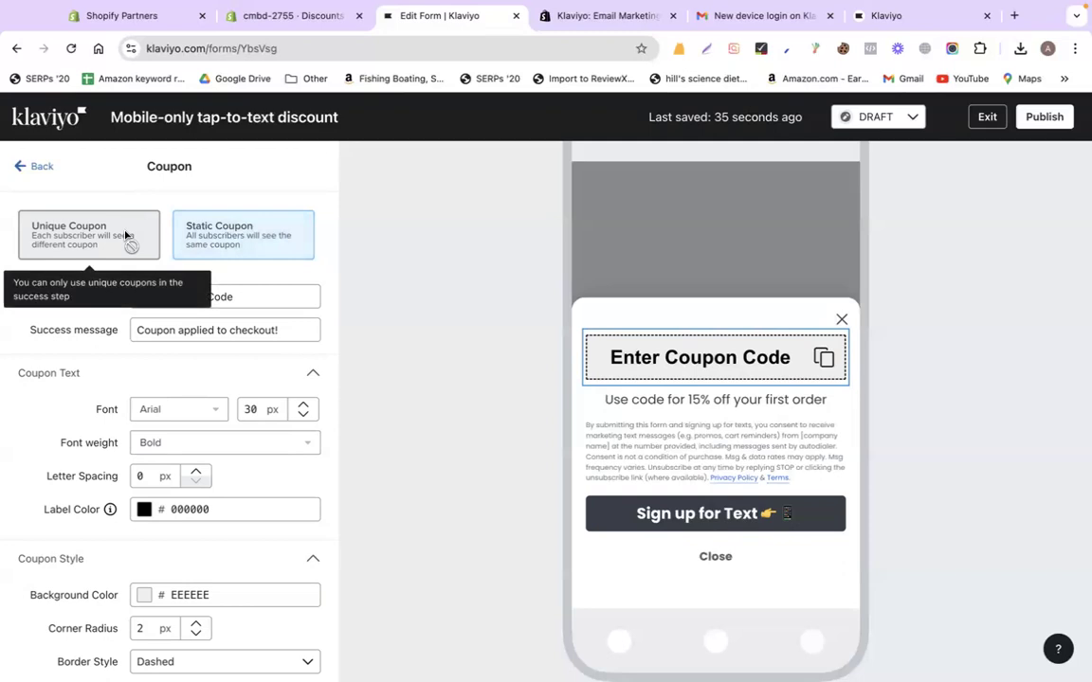
{"action": "left_click", "coordinate": [202, 234]}
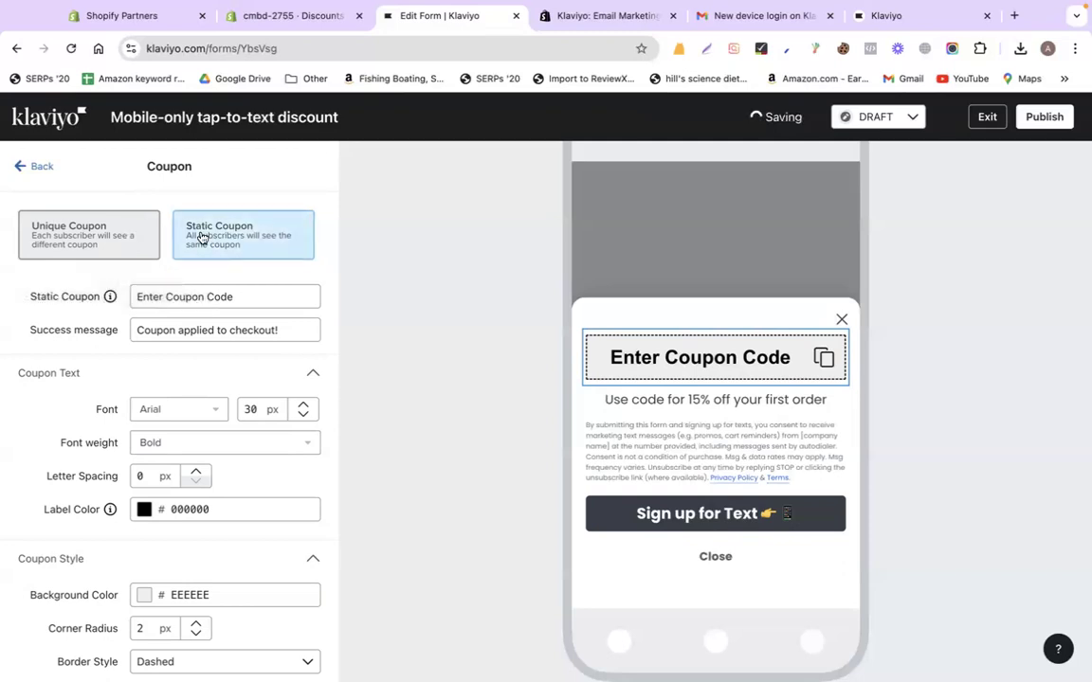
{"action": "left_click", "coordinate": [219, 297]}
Start an Amount off products discount with code 10%OFF and a 10% value
{"action": "left_click", "coordinate": [284, 16]}
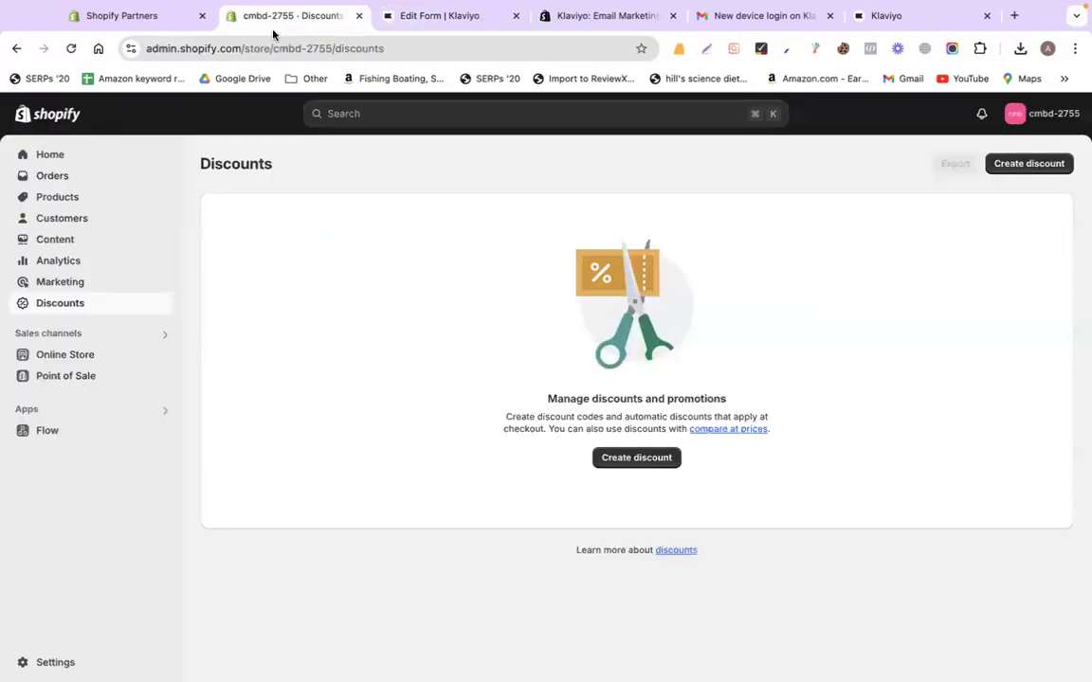
{"action": "left_click", "coordinate": [634, 458]}
{"action": "left_click", "coordinate": [467, 283]}
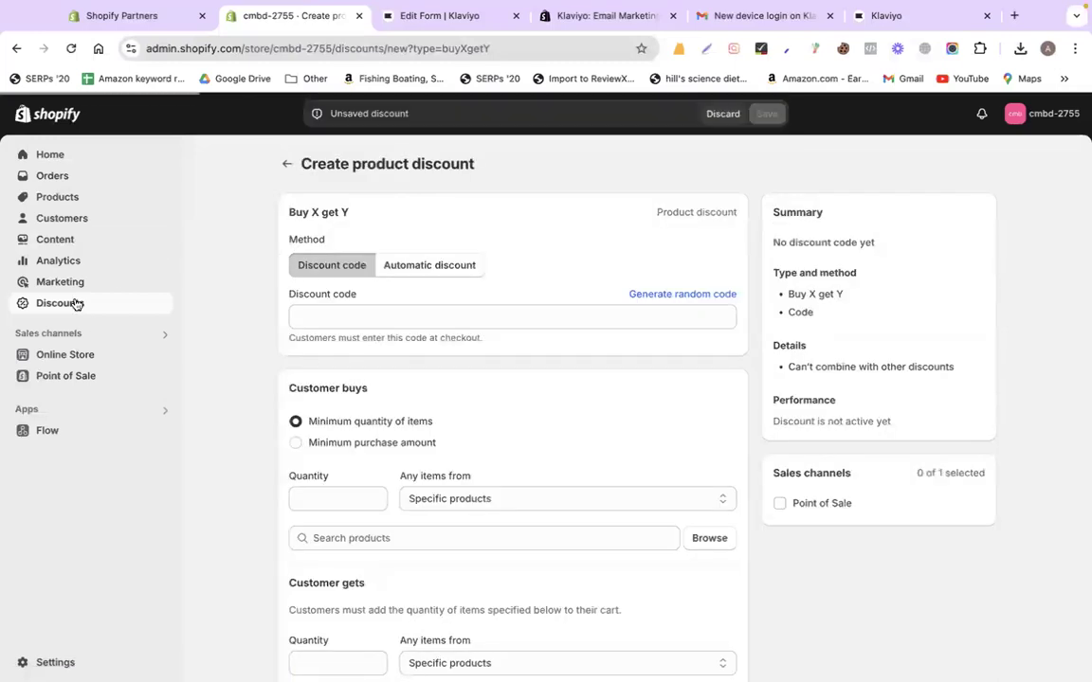
{"action": "left_click", "coordinate": [75, 303]}
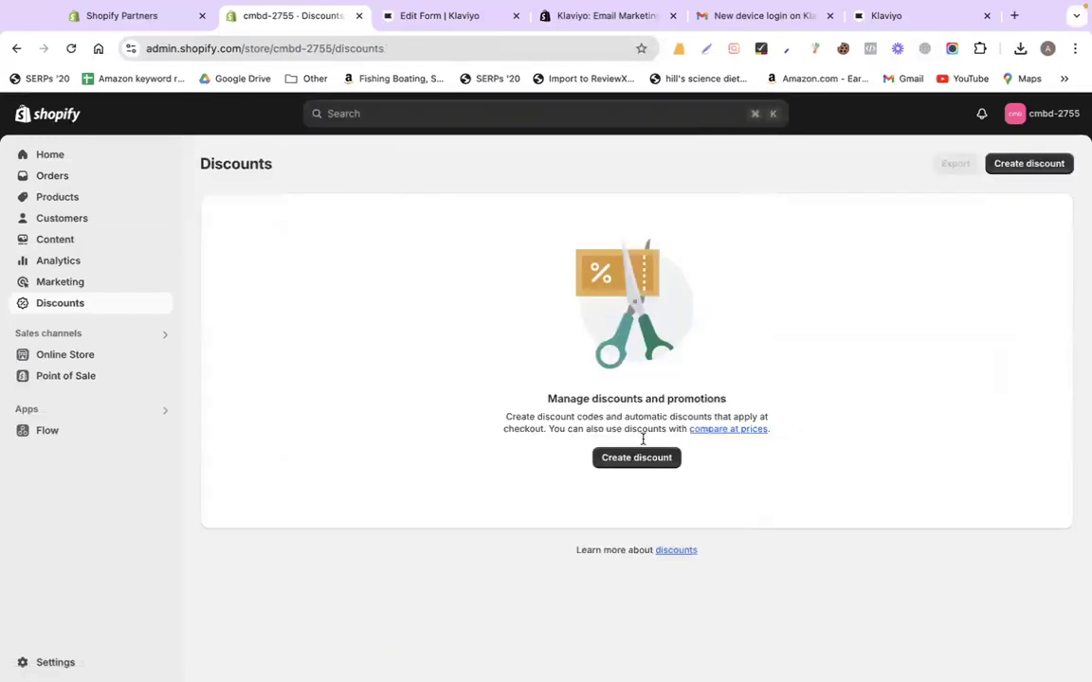
{"action": "left_click", "coordinate": [606, 458]}
{"action": "left_click", "coordinate": [405, 226]}
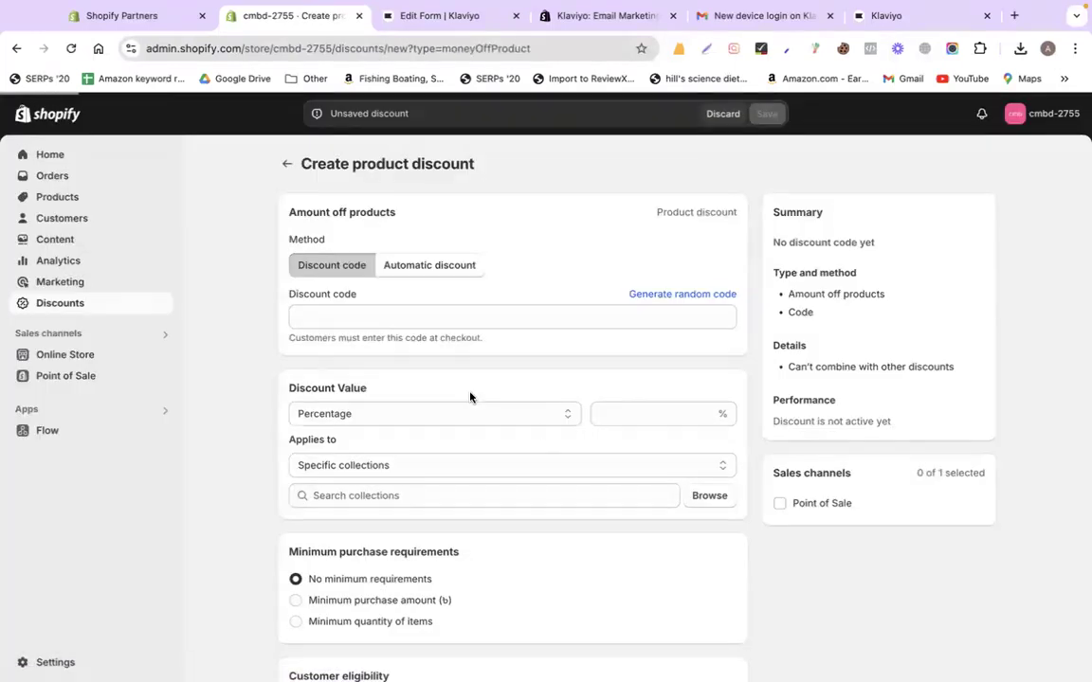
{"action": "left_click", "coordinate": [380, 317]}
{"action": "type", "text": "10"}
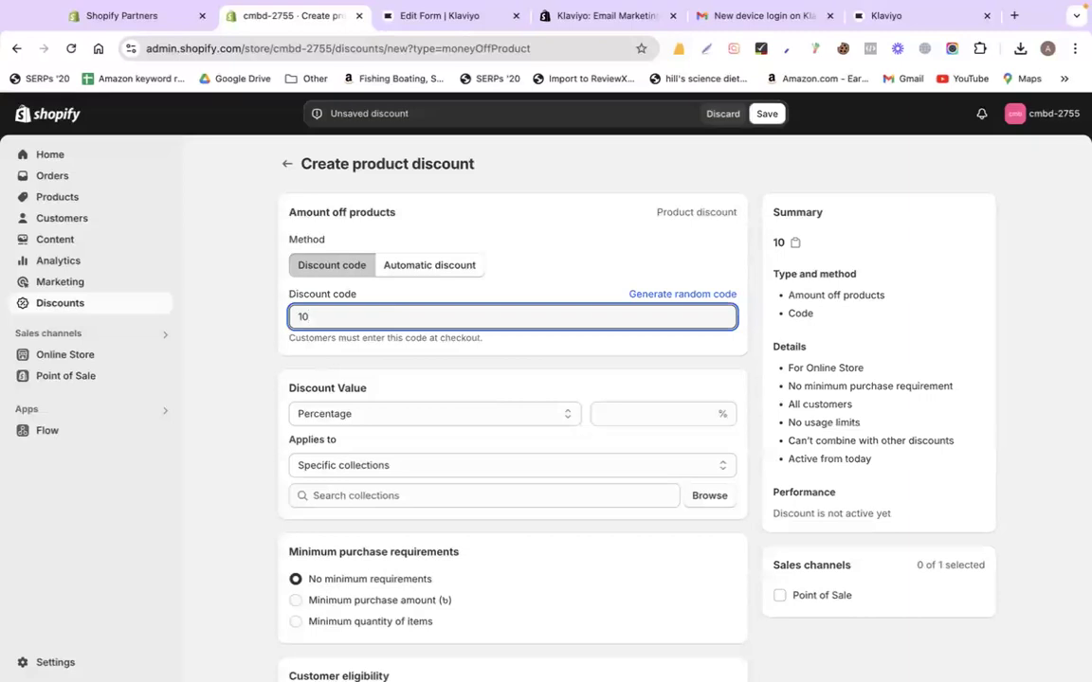
{"action": "type", "text": "%OFF"}
{"action": "key", "text": "super+a"}
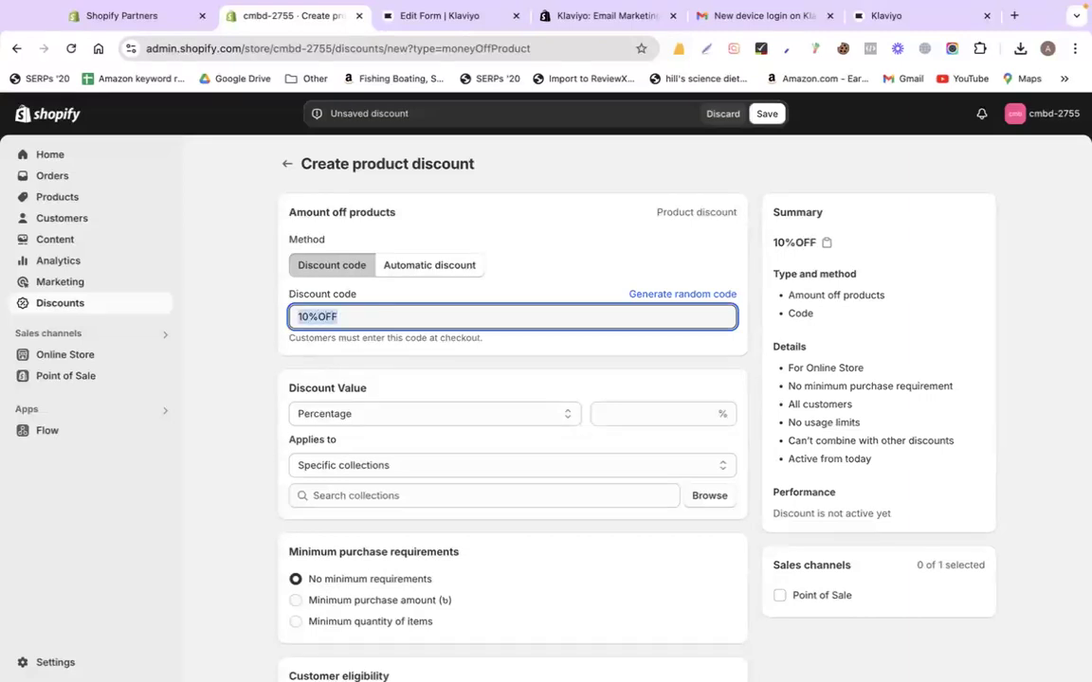
{"action": "left_click", "coordinate": [602, 417]}
{"action": "type", "text": "10"}
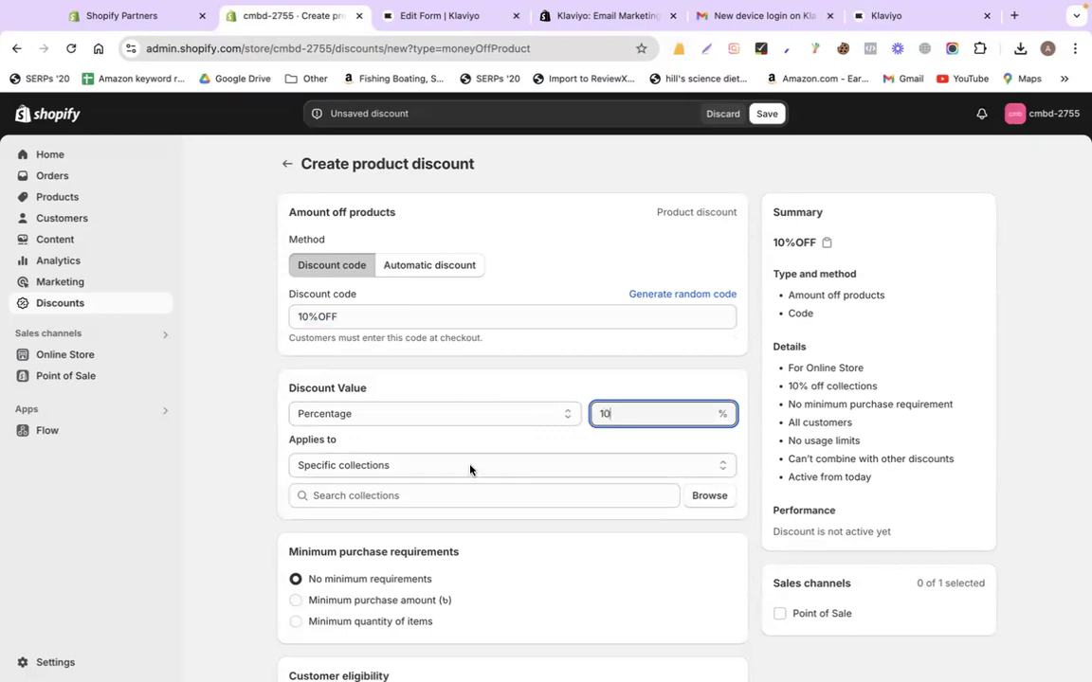
Apply the discount to the Cedar + Tobacco Wax Melt product and save it
{"action": "scroll", "coordinate": [470, 469], "scroll_direction": "down", "scroll_amount": 10}
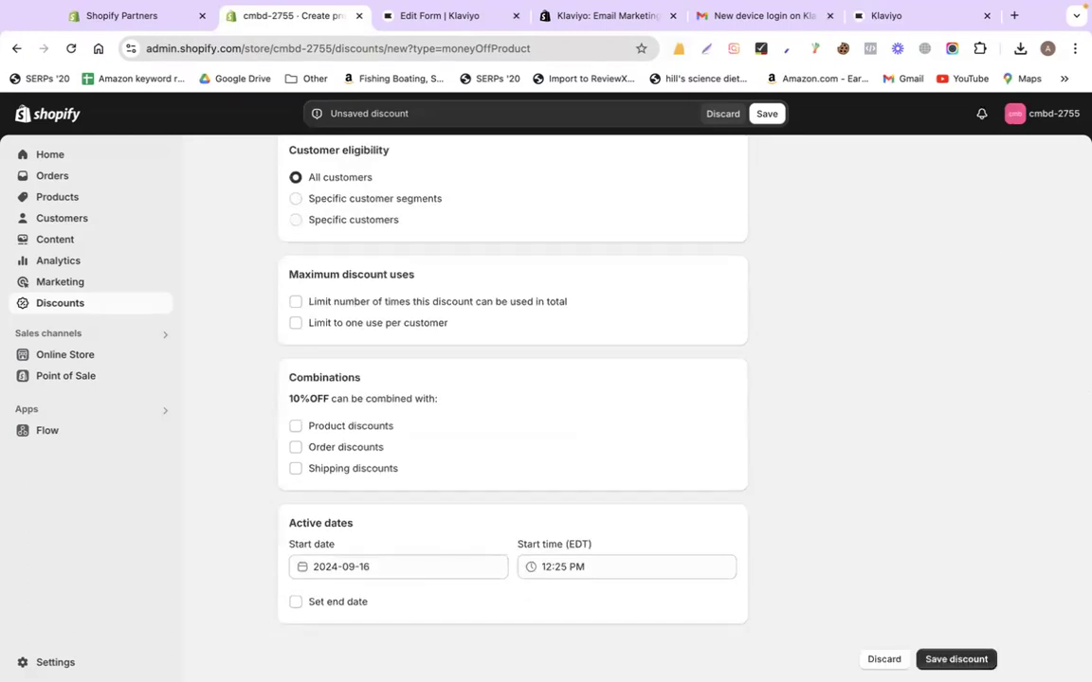
{"action": "left_click", "coordinate": [959, 657]}
{"action": "scroll", "coordinate": [376, 421], "scroll_direction": "down", "scroll_amount": 3}
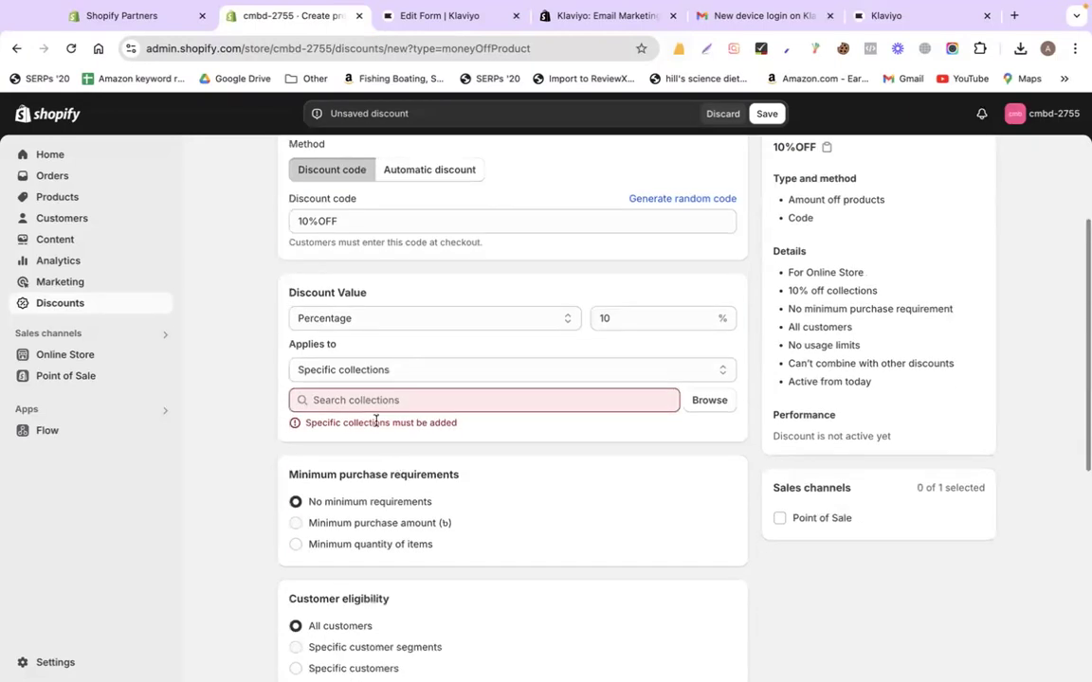
{"action": "left_click", "coordinate": [392, 371]}
{"action": "left_click", "coordinate": [417, 385]}
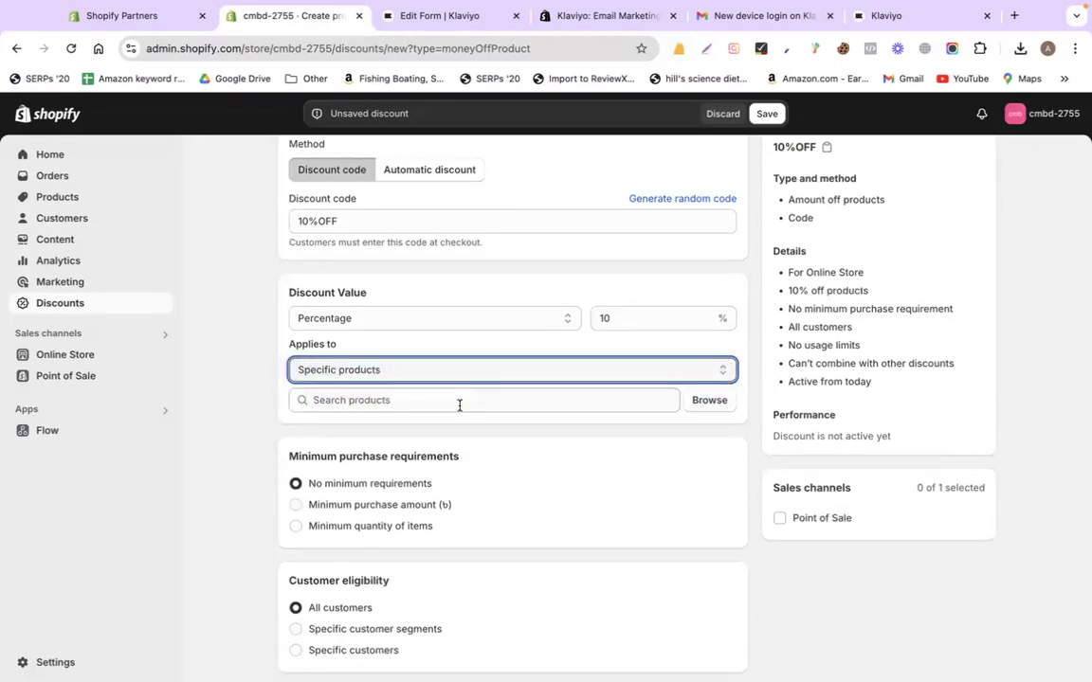
{"action": "left_click", "coordinate": [706, 399]}
{"action": "left_click", "coordinate": [424, 315]}
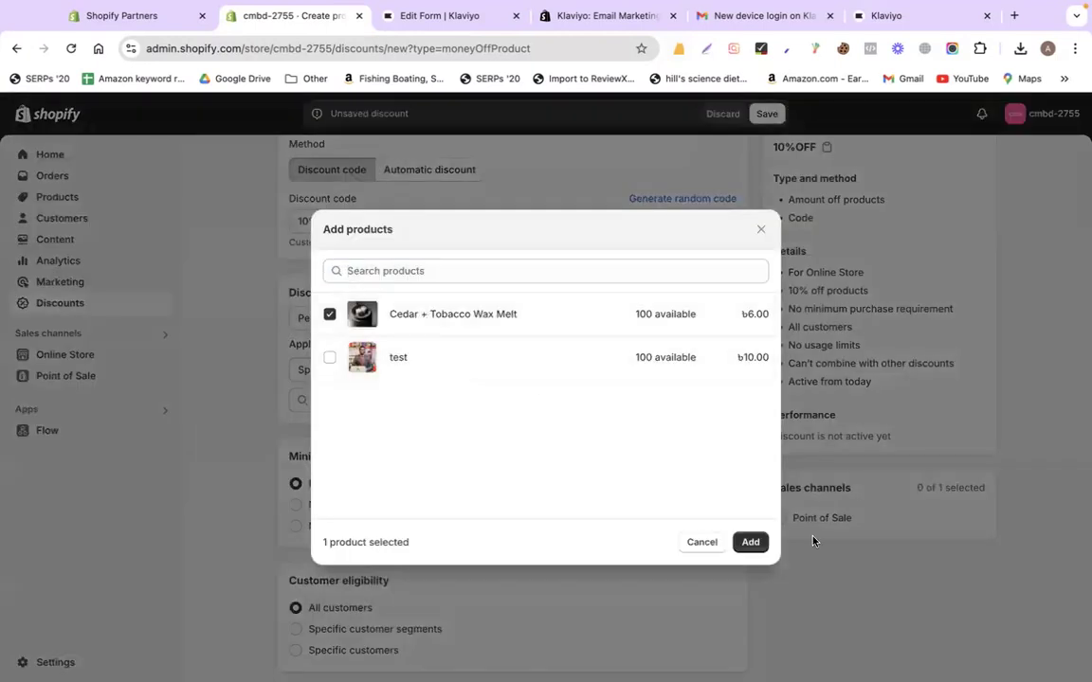
{"action": "left_click", "coordinate": [748, 541]}
{"action": "scroll", "coordinate": [744, 537], "scroll_direction": "down", "scroll_amount": 5}
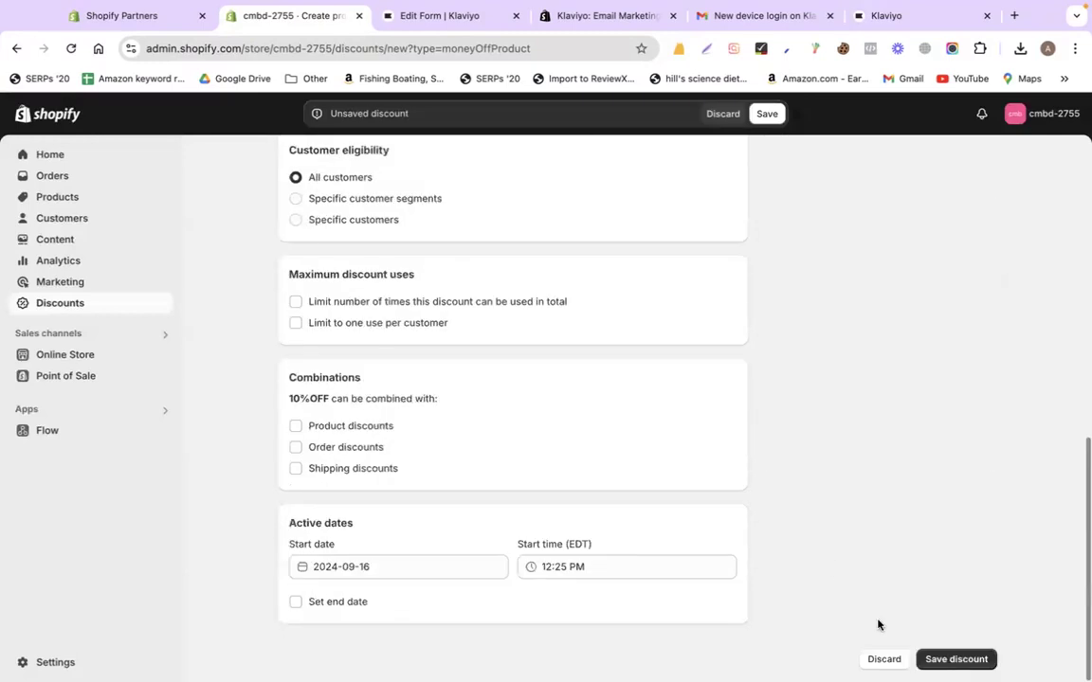
{"action": "left_click", "coordinate": [947, 658]}
Enter 10%OFF as the form's static coupon code
{"action": "left_click", "coordinate": [398, 15]}
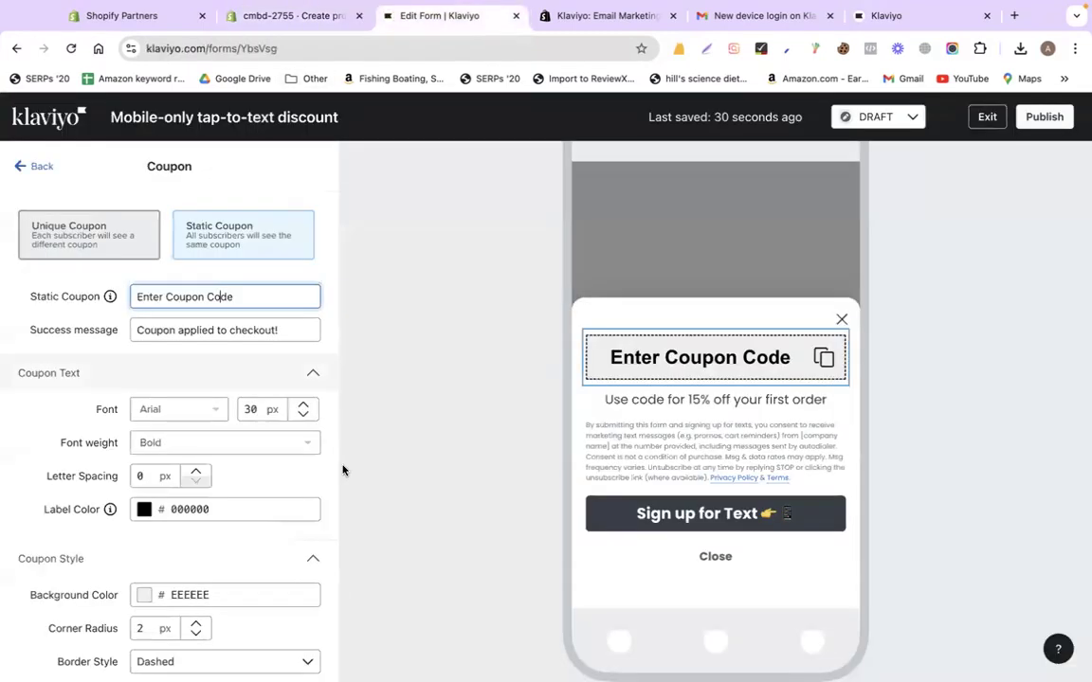
{"action": "left_click", "coordinate": [221, 295]}
{"action": "type", "text": "10%OFF"}
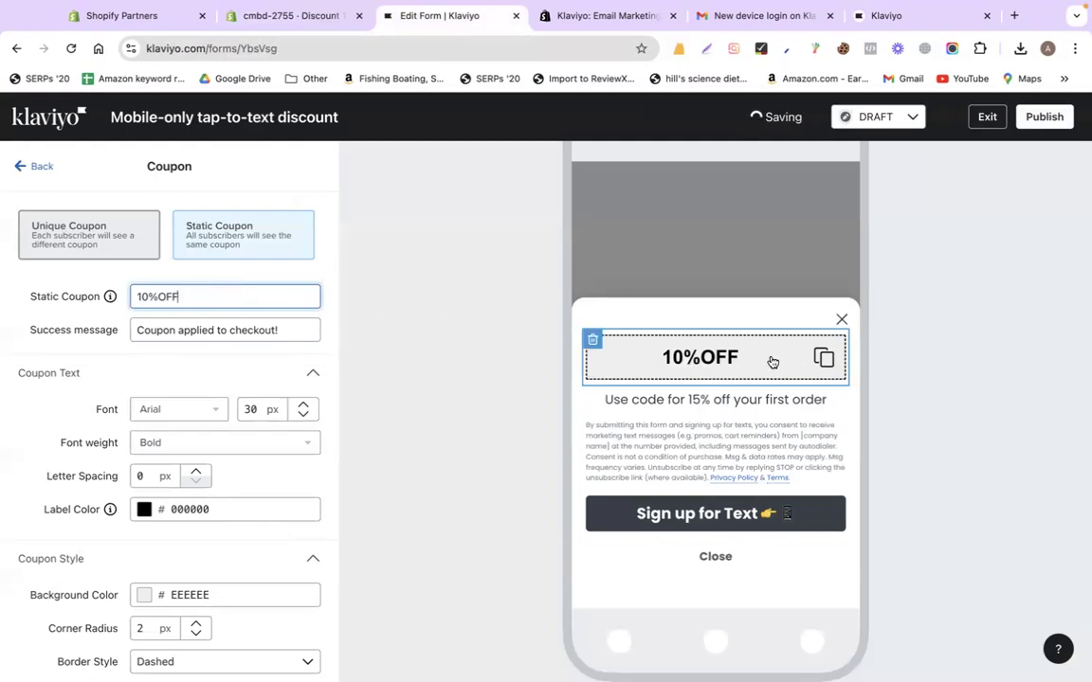
Change the coupon message to read 'Use code for 10% off your first order'
{"action": "left_click", "coordinate": [709, 397]}
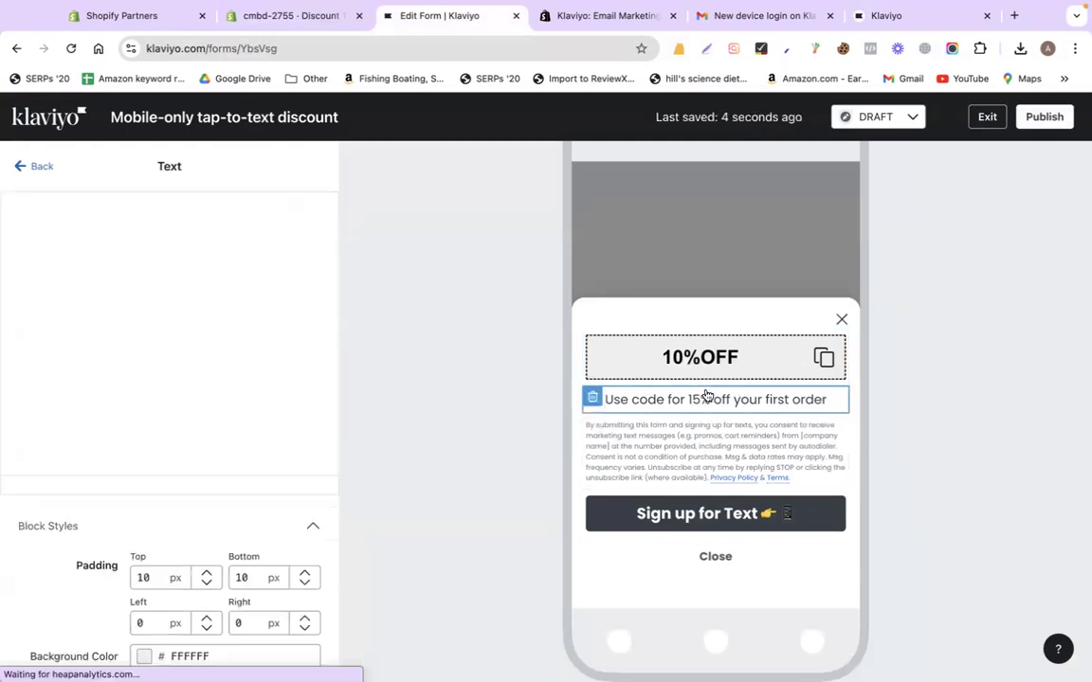
{"action": "left_click_drag", "start_coordinate": [162, 275], "coordinate": [180, 281]}
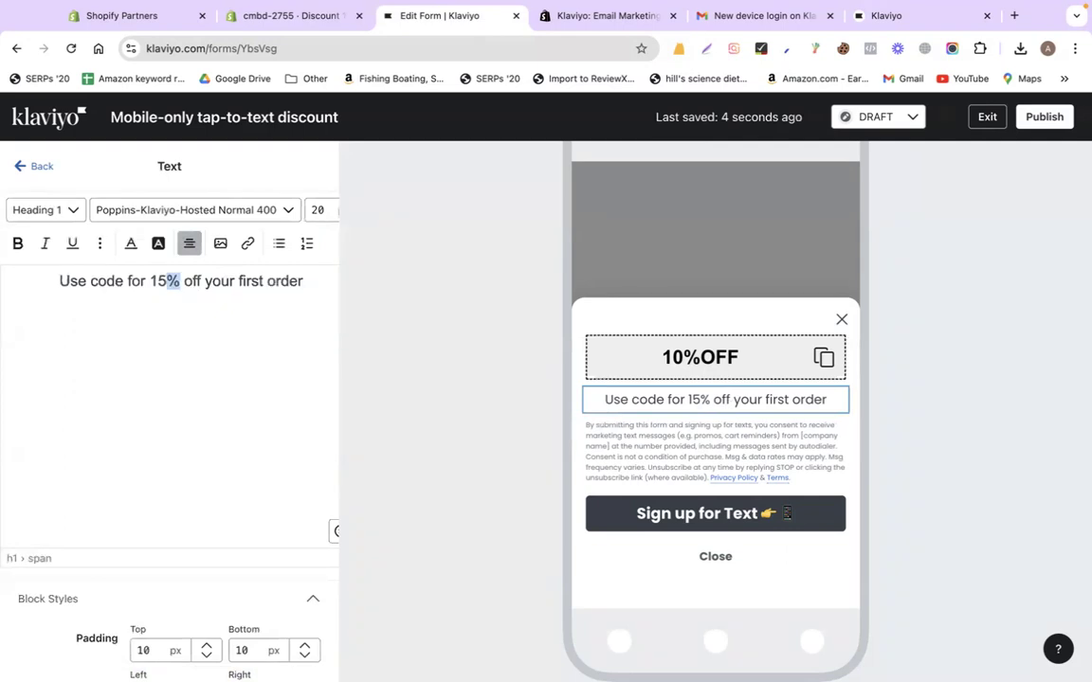
{"action": "type", "text": "0"}
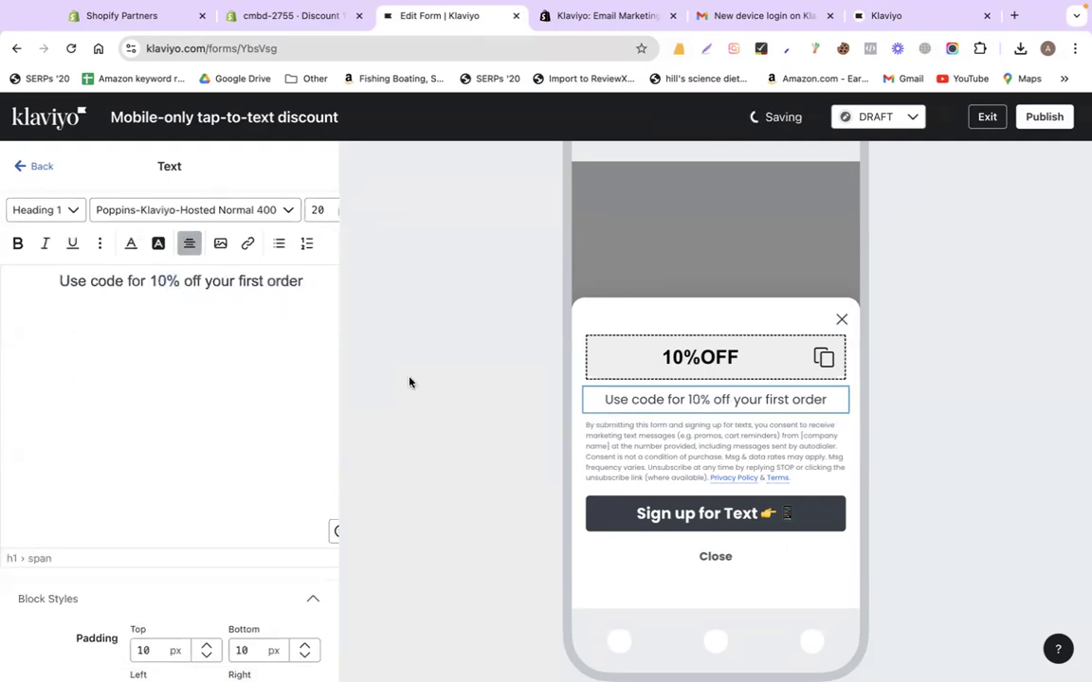
{"action": "left_click", "coordinate": [21, 168]}
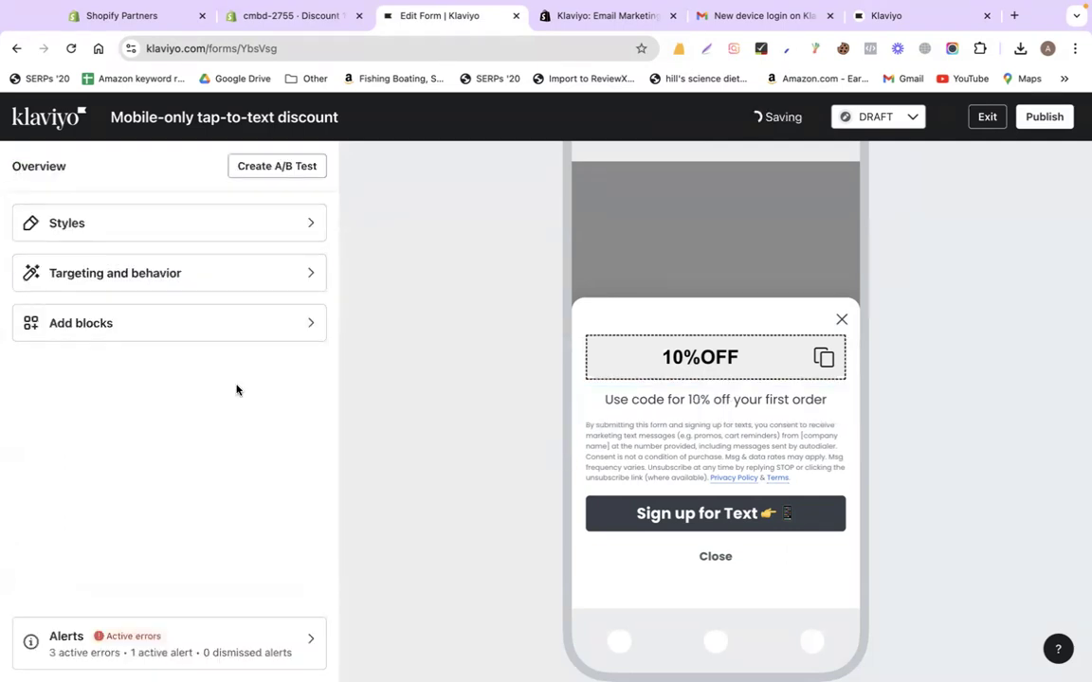
{"action": "left_click", "coordinate": [695, 349]}
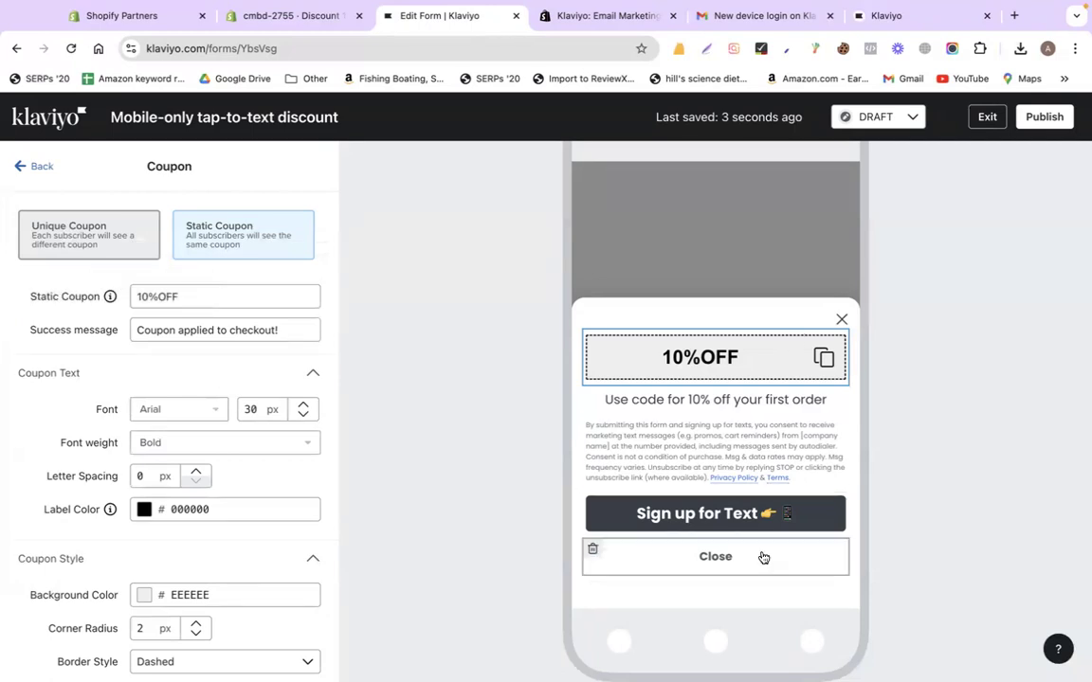
{"action": "left_click", "coordinate": [875, 117]}
Try setting the form live and inspect the SMS sign-up button's click action
{"action": "left_click", "coordinate": [877, 175]}
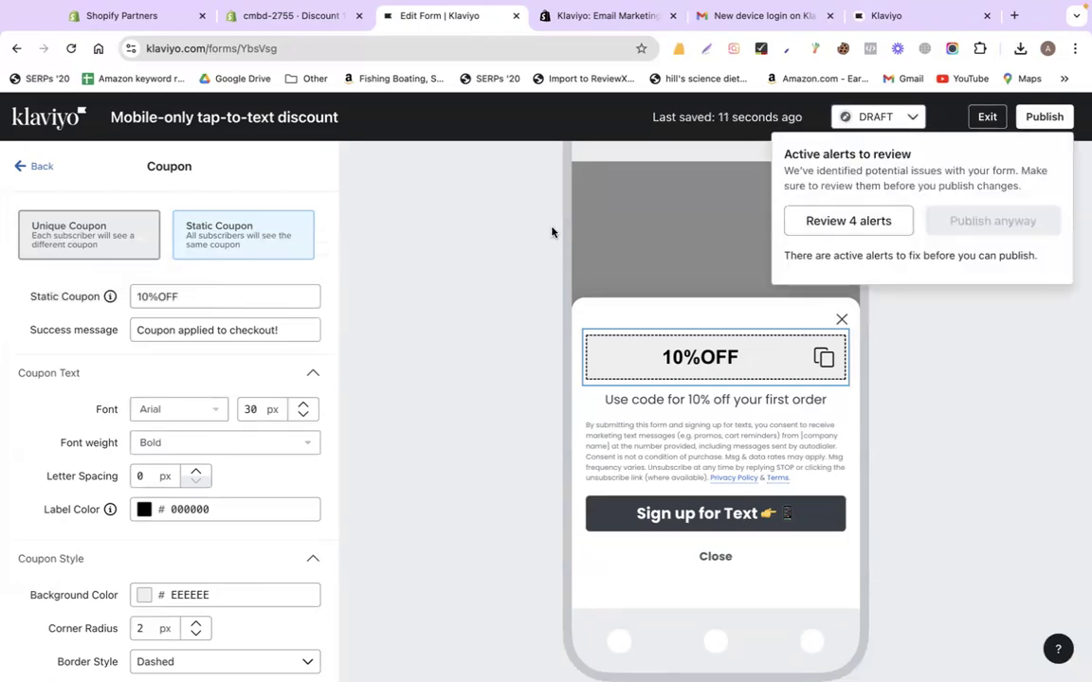
{"action": "left_click", "coordinate": [849, 221]}
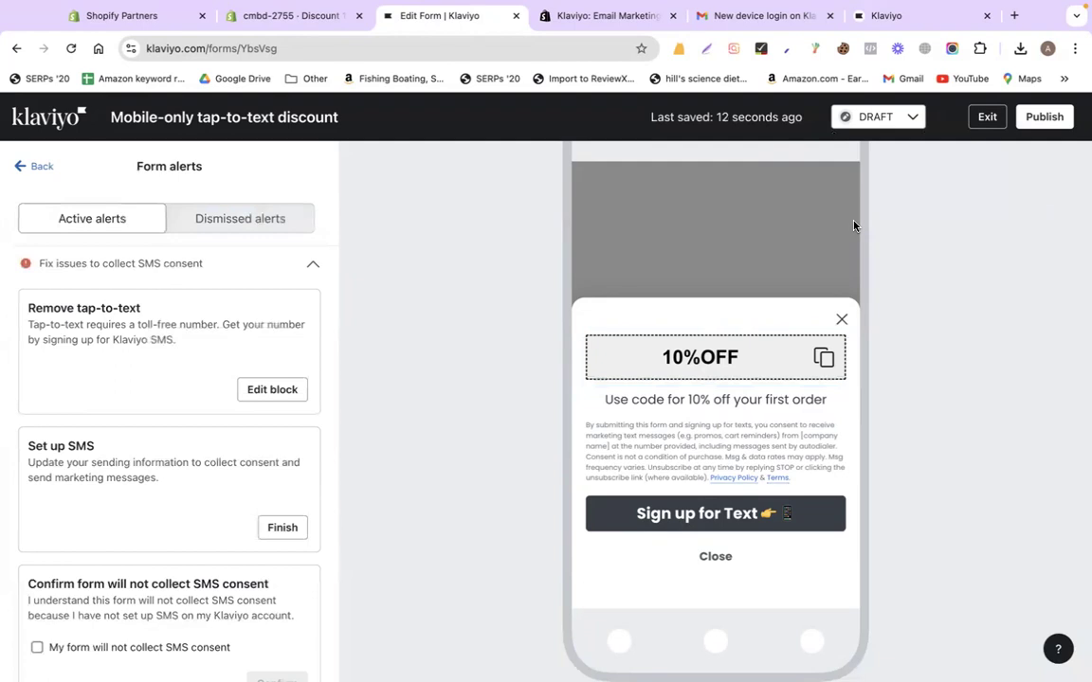
{"action": "left_click", "coordinate": [271, 392]}
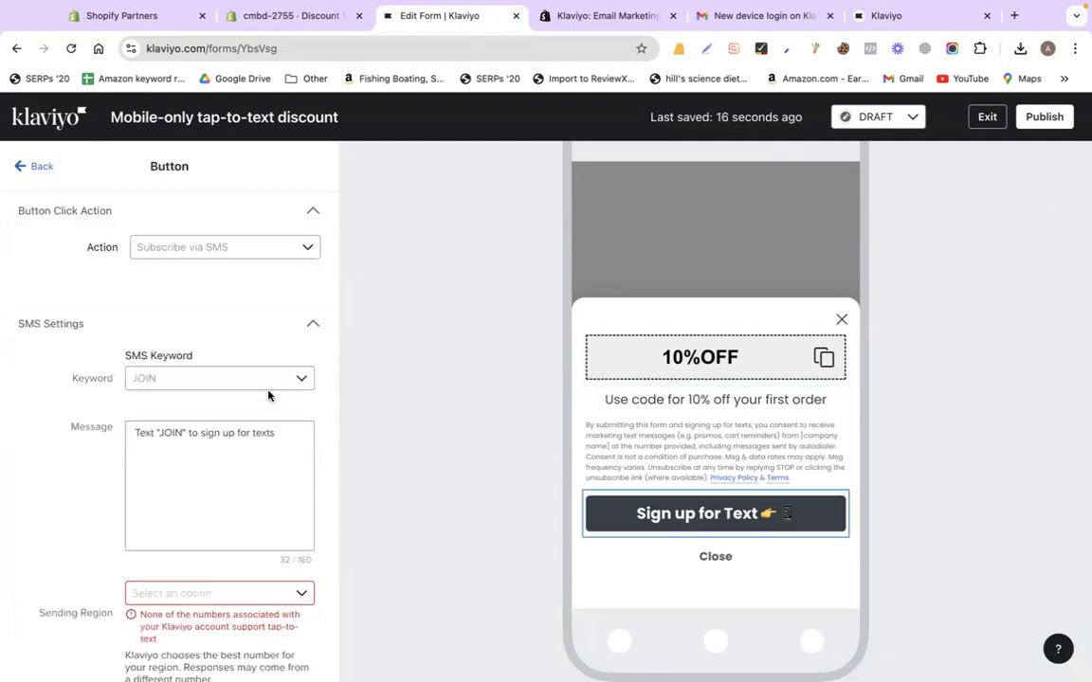
{"action": "left_click", "coordinate": [221, 251]}
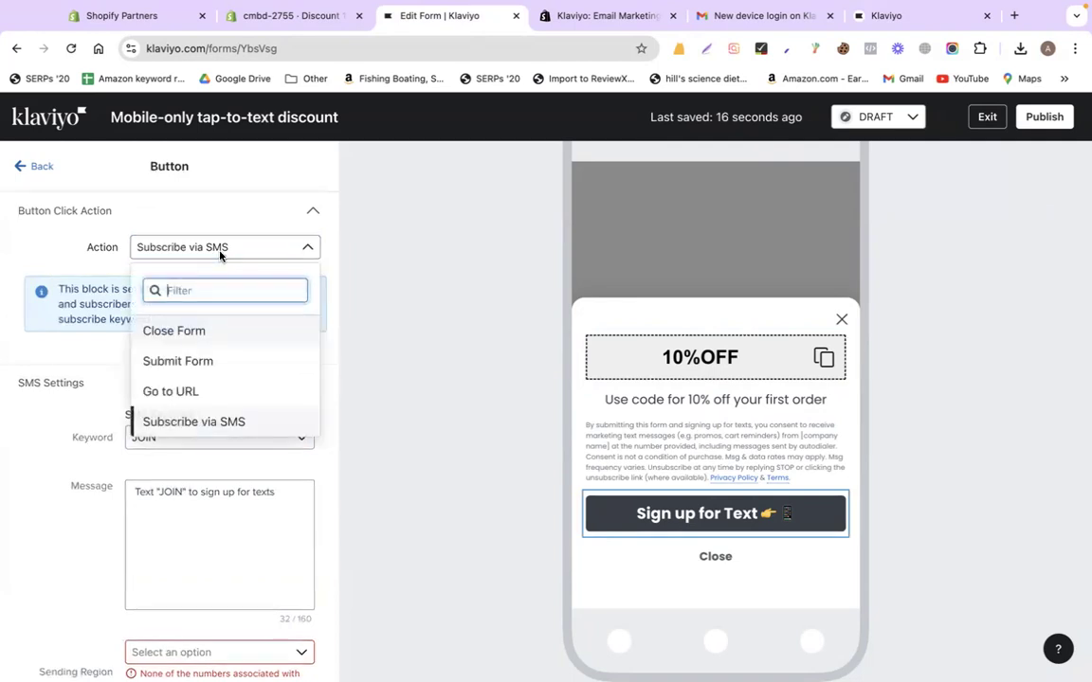
{"action": "left_click", "coordinate": [221, 251]}
{"action": "left_click", "coordinate": [221, 251]}
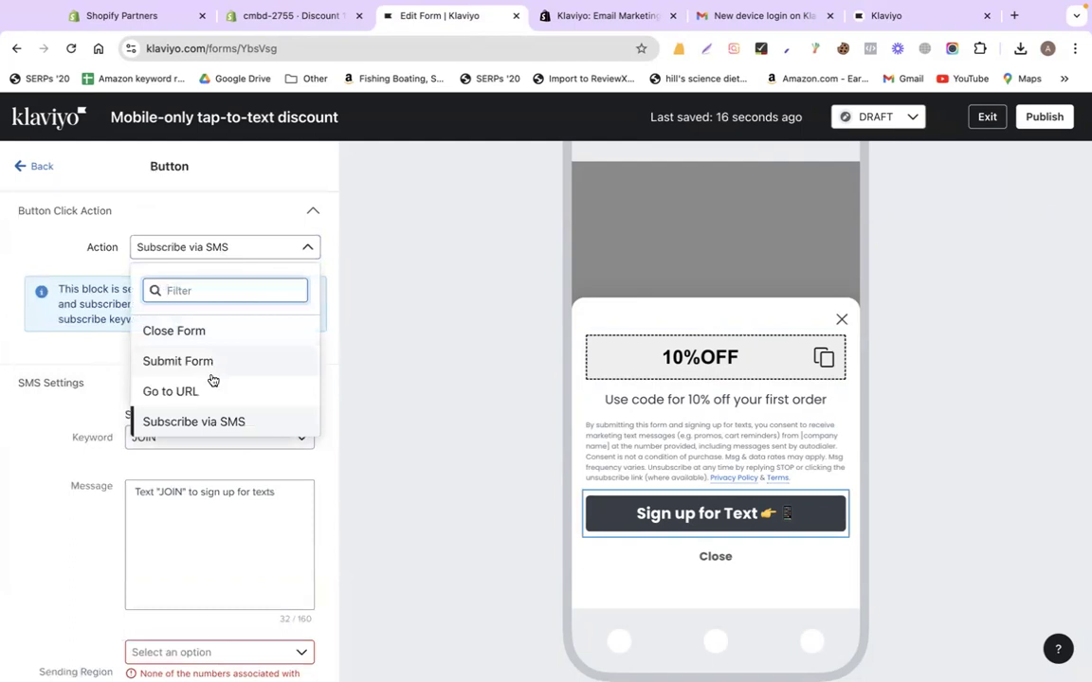
{"action": "left_click", "coordinate": [140, 190]}
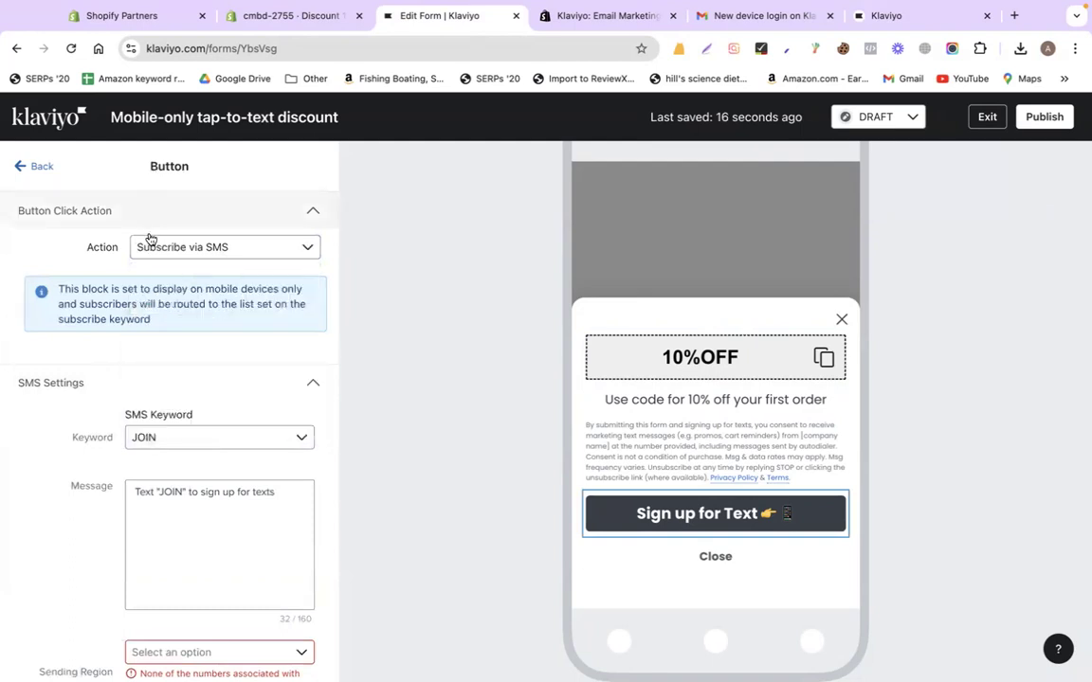
Keep JOIN as the SMS keyword and return to the form overview
{"action": "scroll", "coordinate": [175, 383], "scroll_direction": "down", "scroll_amount": 3}
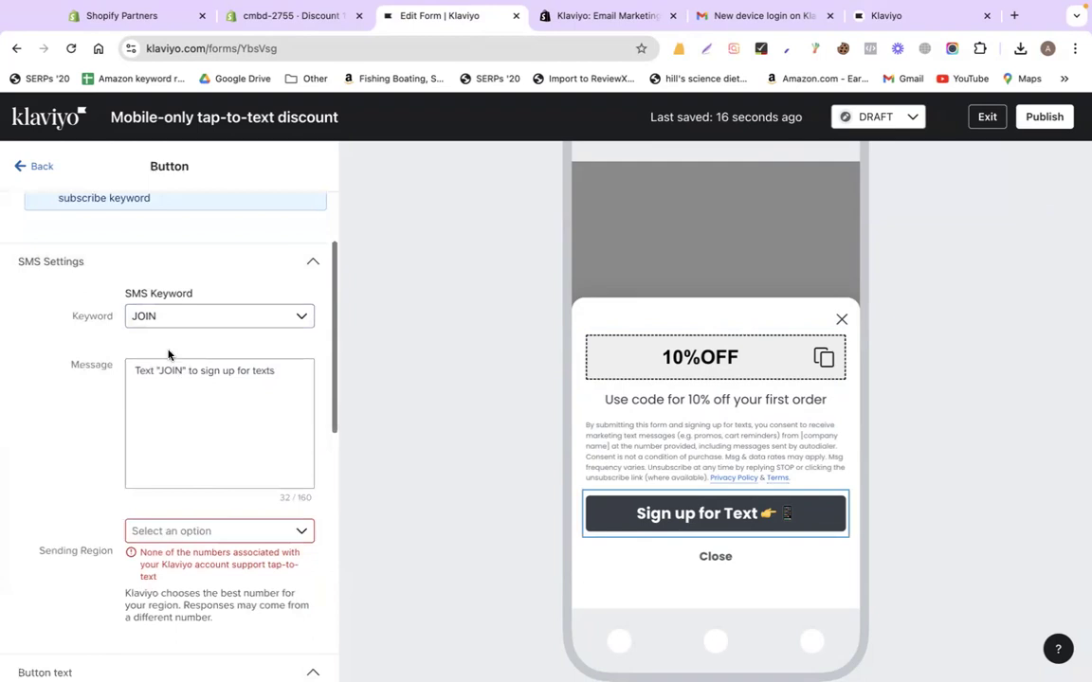
{"action": "left_click", "coordinate": [202, 314]}
{"action": "left_click", "coordinate": [204, 315]}
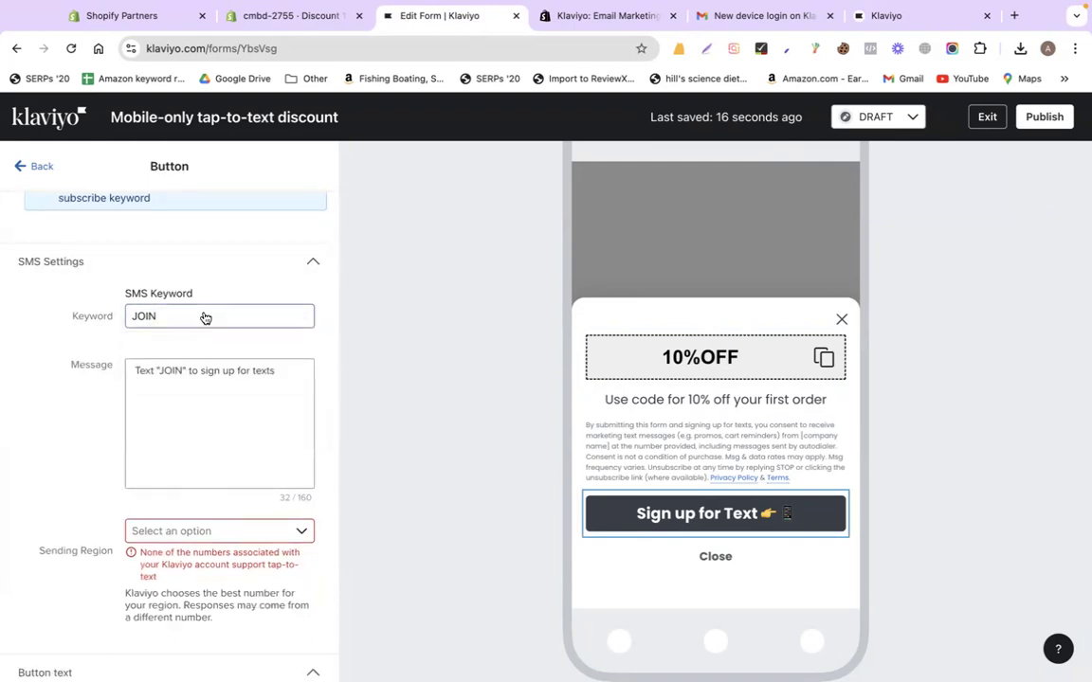
{"action": "scroll", "coordinate": [124, 293], "scroll_direction": "up", "scroll_amount": 3}
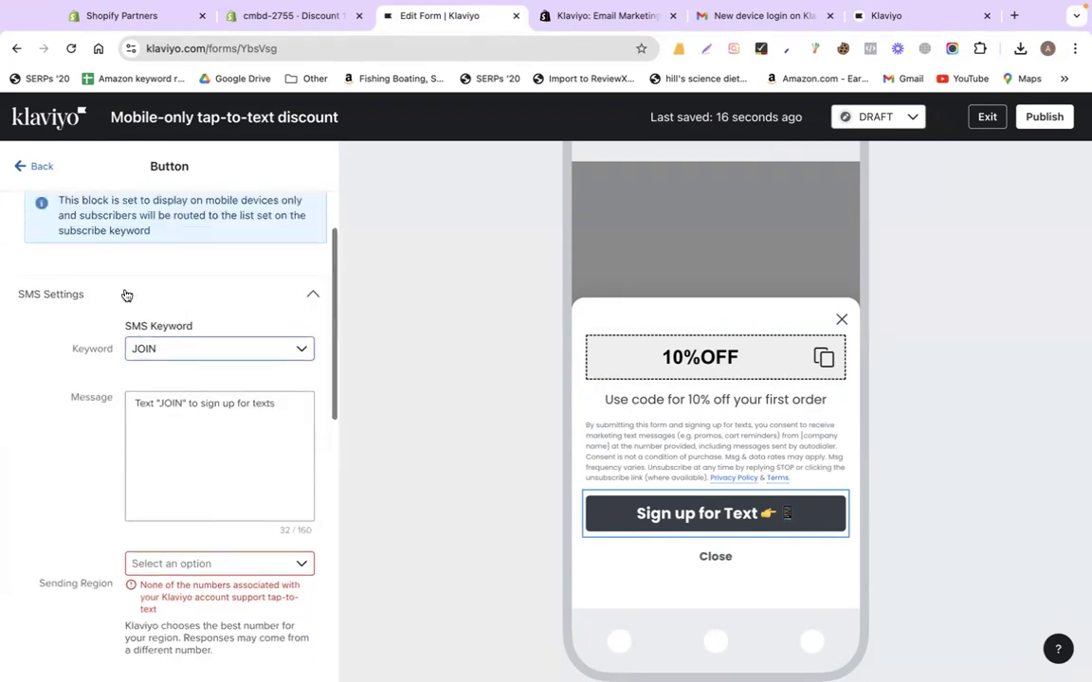
{"action": "left_click", "coordinate": [37, 165]}
Set the form status to LIVE again and start the SMS setup from the alerts
{"action": "left_click", "coordinate": [713, 349]}
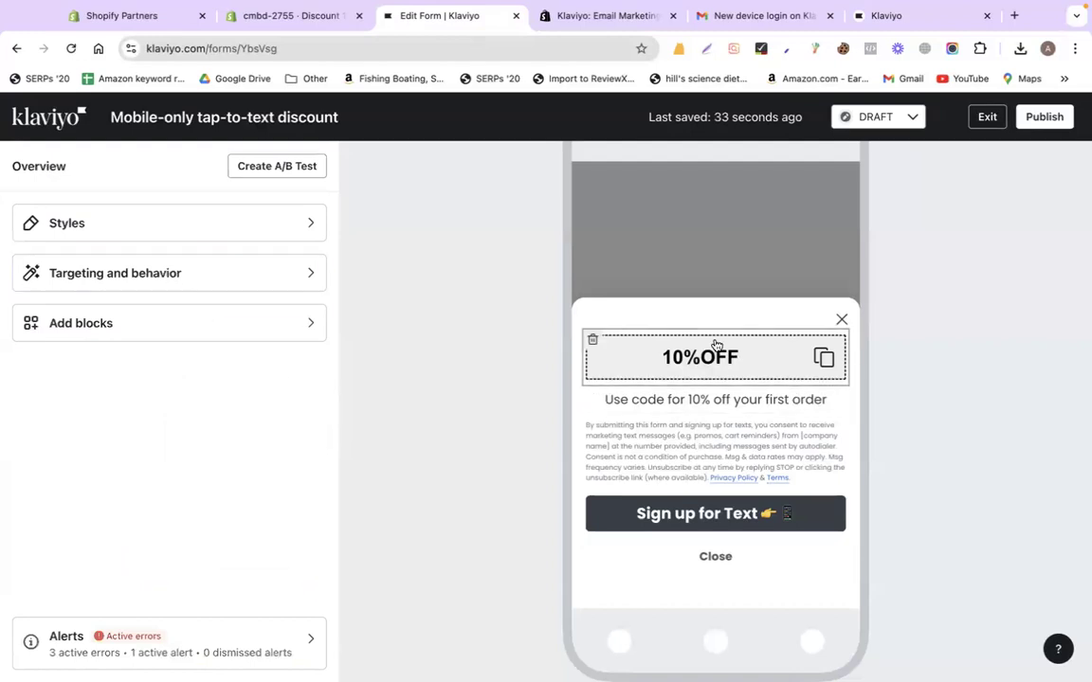
{"action": "left_click", "coordinate": [891, 121]}
{"action": "left_click", "coordinate": [891, 180]}
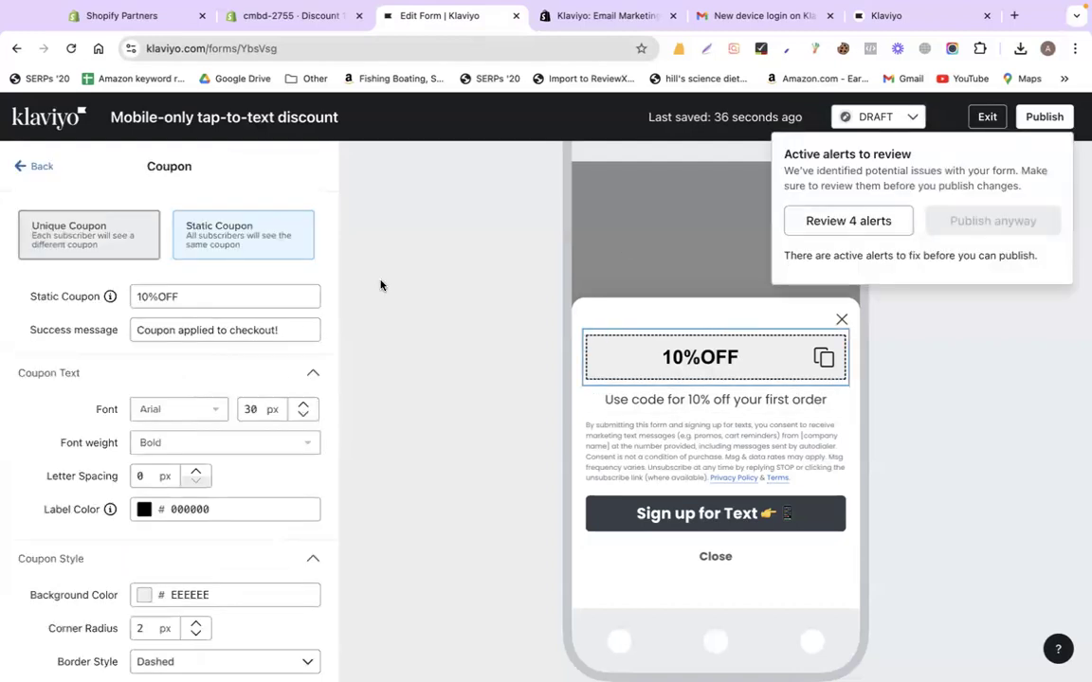
{"action": "left_click", "coordinate": [851, 220]}
{"action": "scroll", "coordinate": [216, 480], "scroll_direction": "down", "scroll_amount": 3}
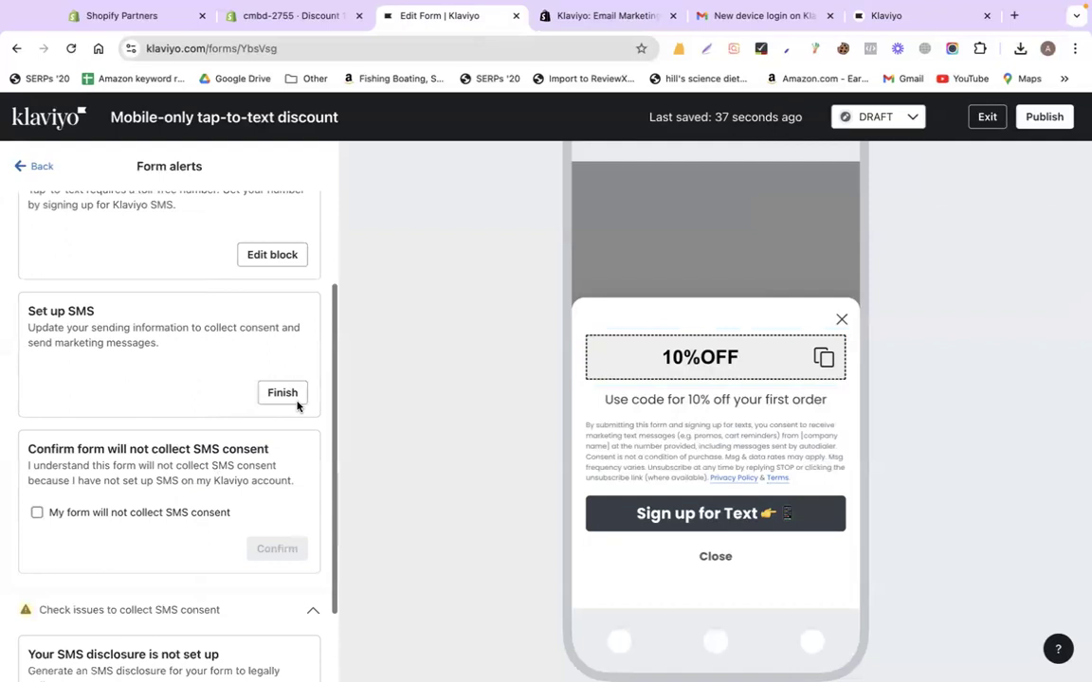
{"action": "left_click", "coordinate": [281, 396]}
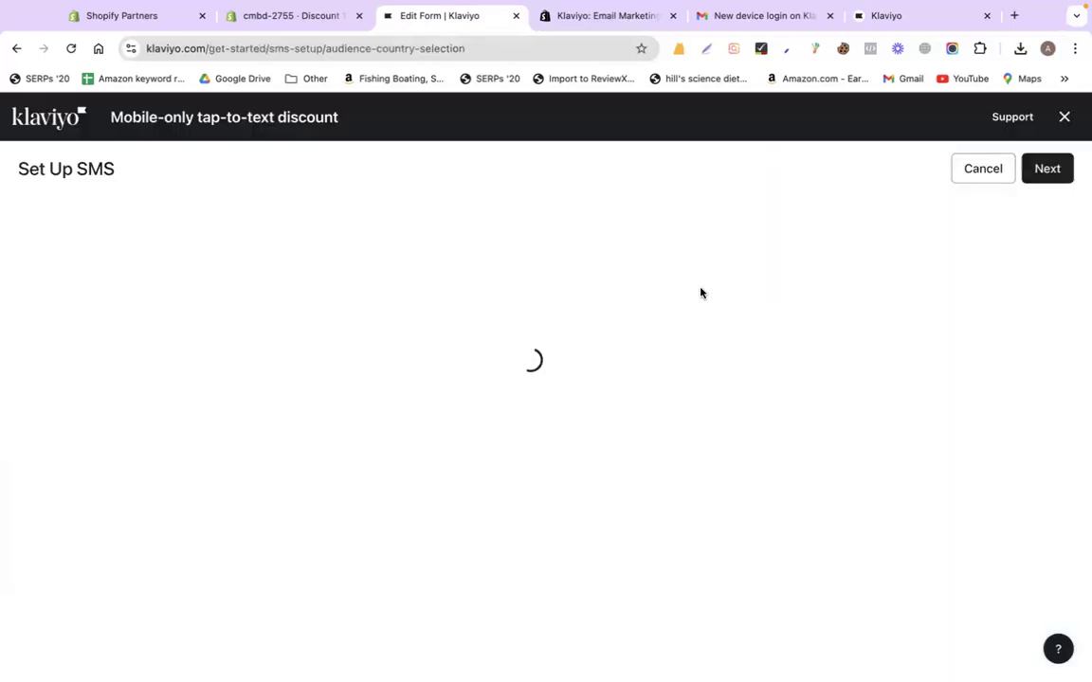
Choose United States as the SMS country and continue to company information
{"action": "scroll", "coordinate": [907, 365], "scroll_direction": "down", "scroll_amount": 4}
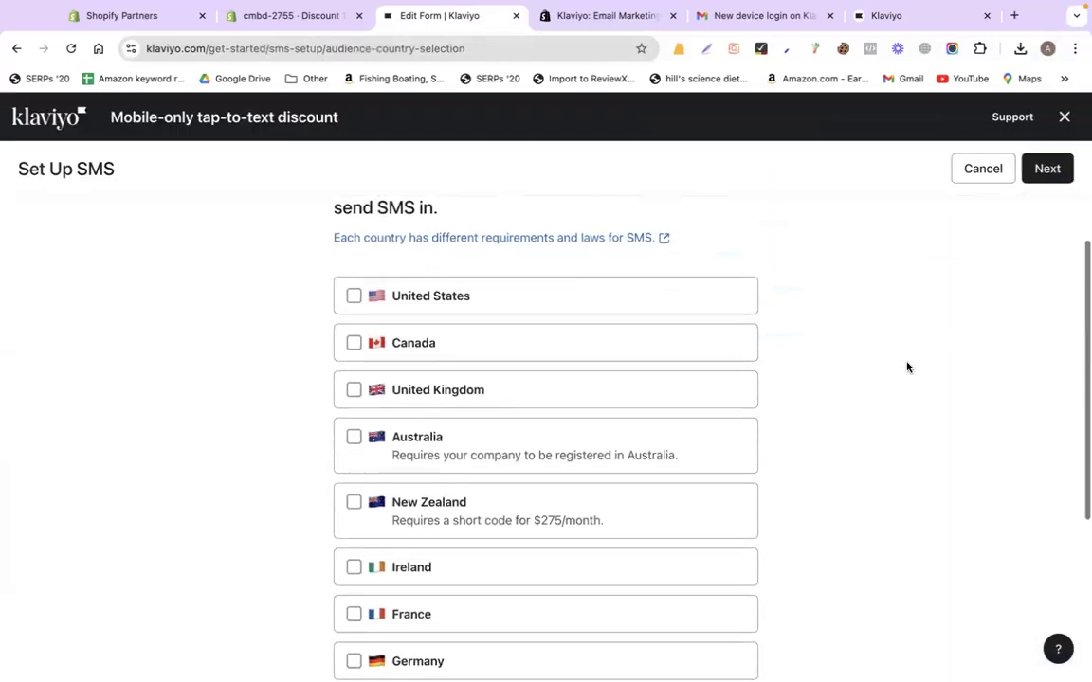
{"action": "scroll", "coordinate": [308, 344], "scroll_direction": "up", "scroll_amount": 4}
{"action": "left_click", "coordinate": [353, 369]}
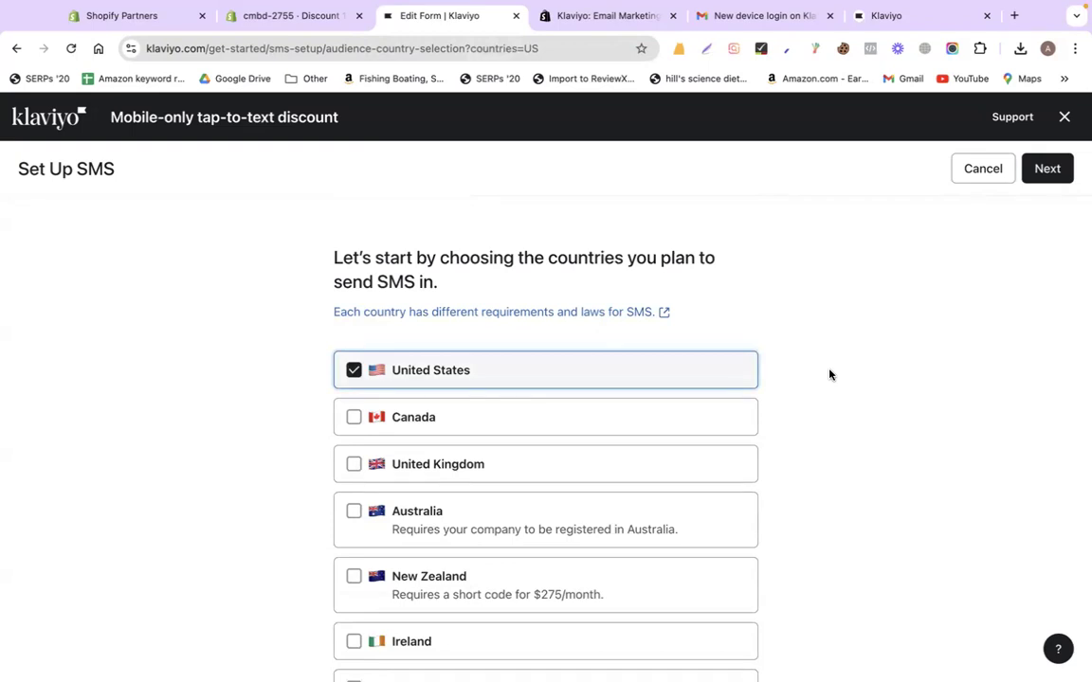
{"action": "left_click", "coordinate": [1039, 170]}
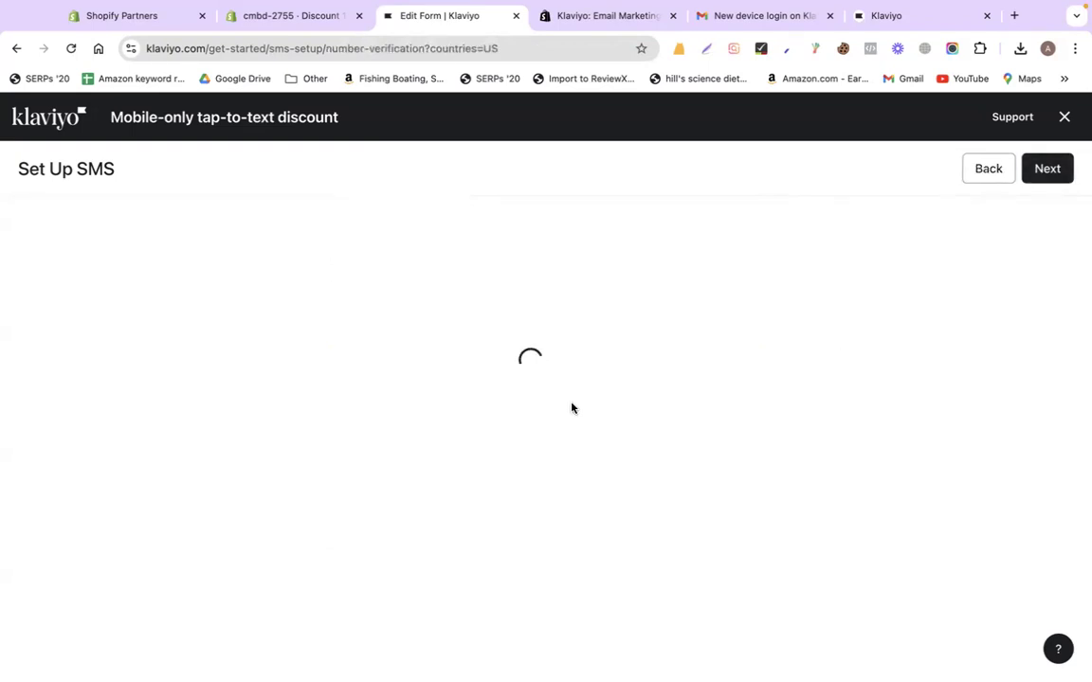
Back out of the SMS setup and cancel it to return to the form
{"action": "scroll", "coordinate": [785, 440], "scroll_direction": "down", "scroll_amount": 2}
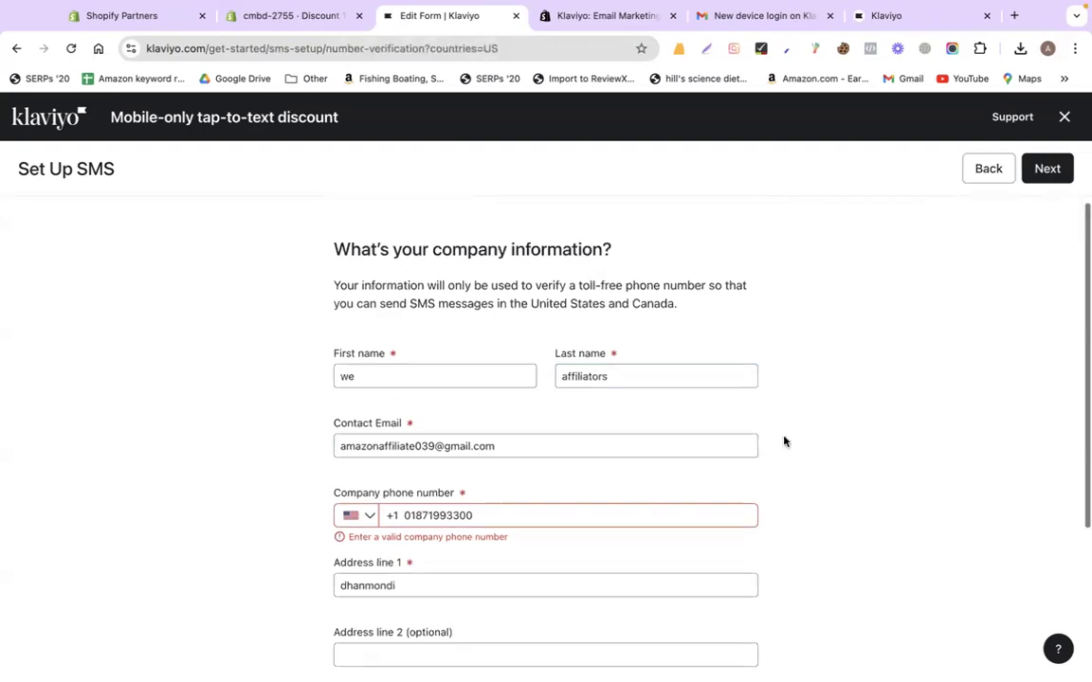
{"action": "scroll", "coordinate": [783, 441], "scroll_direction": "up", "scroll_amount": 2}
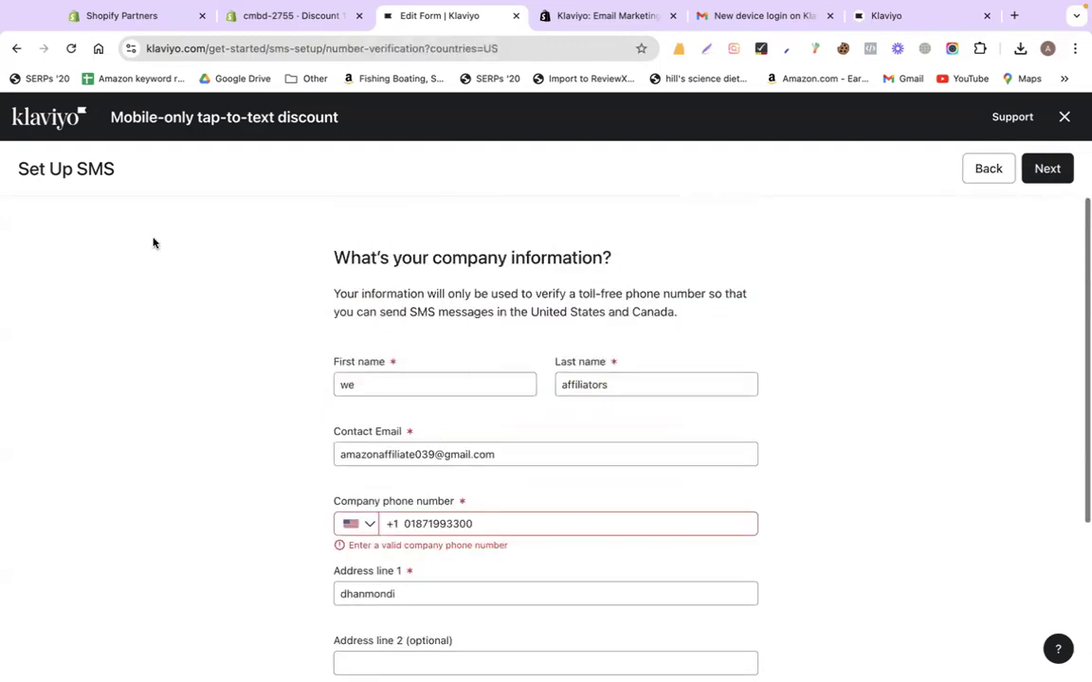
{"action": "left_click", "coordinate": [978, 179]}
{"action": "left_click", "coordinate": [977, 178]}
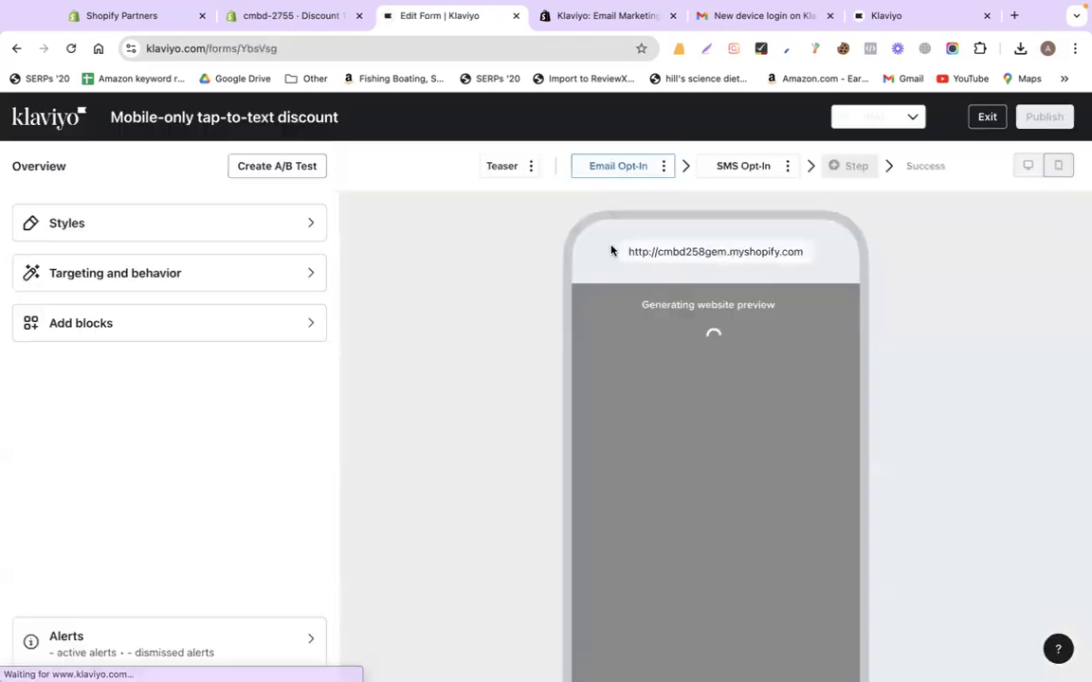
Try setting the form LIVE and review the remaining alerts
{"action": "left_click", "coordinate": [864, 122]}
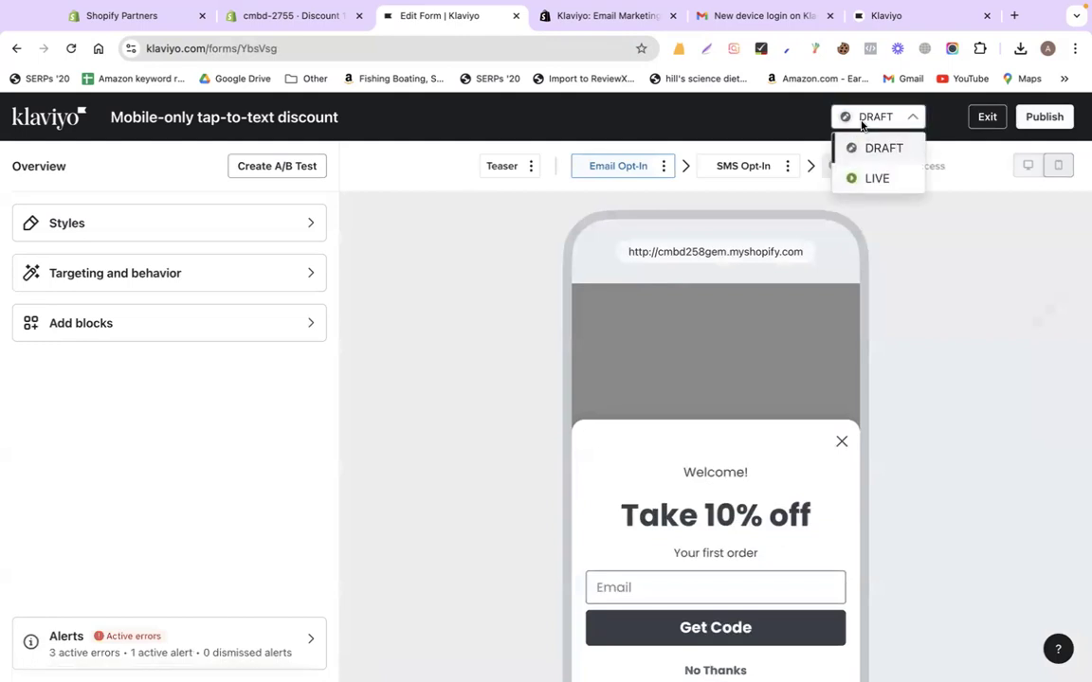
{"action": "left_click", "coordinate": [867, 178]}
{"action": "left_click", "coordinate": [806, 224]}
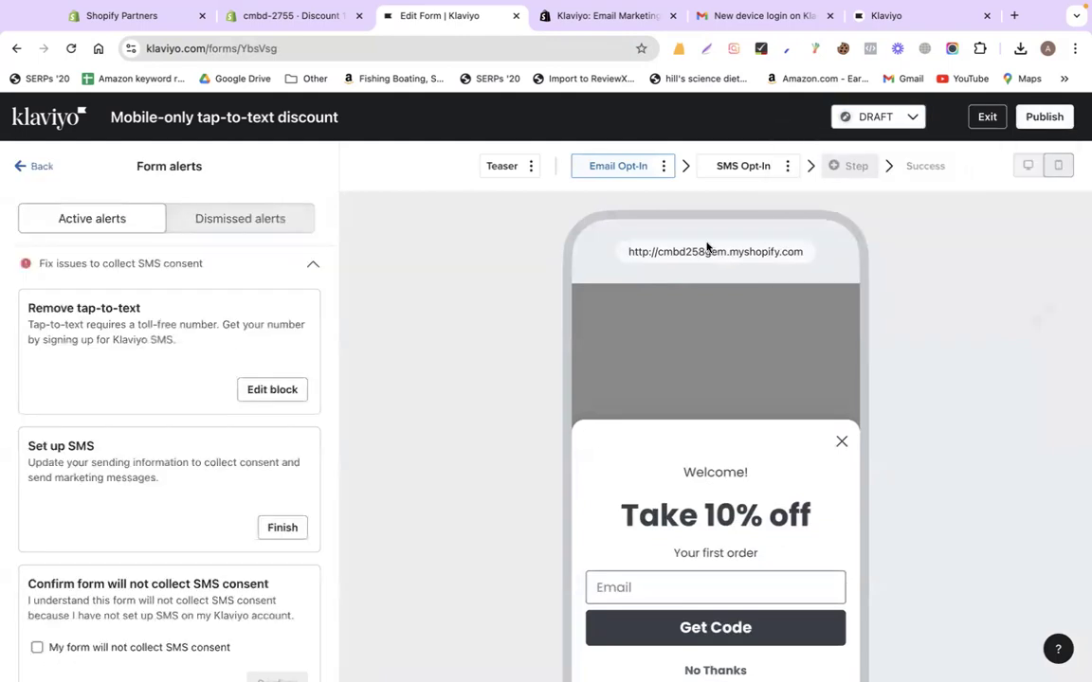
{"action": "scroll", "coordinate": [195, 475], "scroll_direction": "down", "scroll_amount": 3}
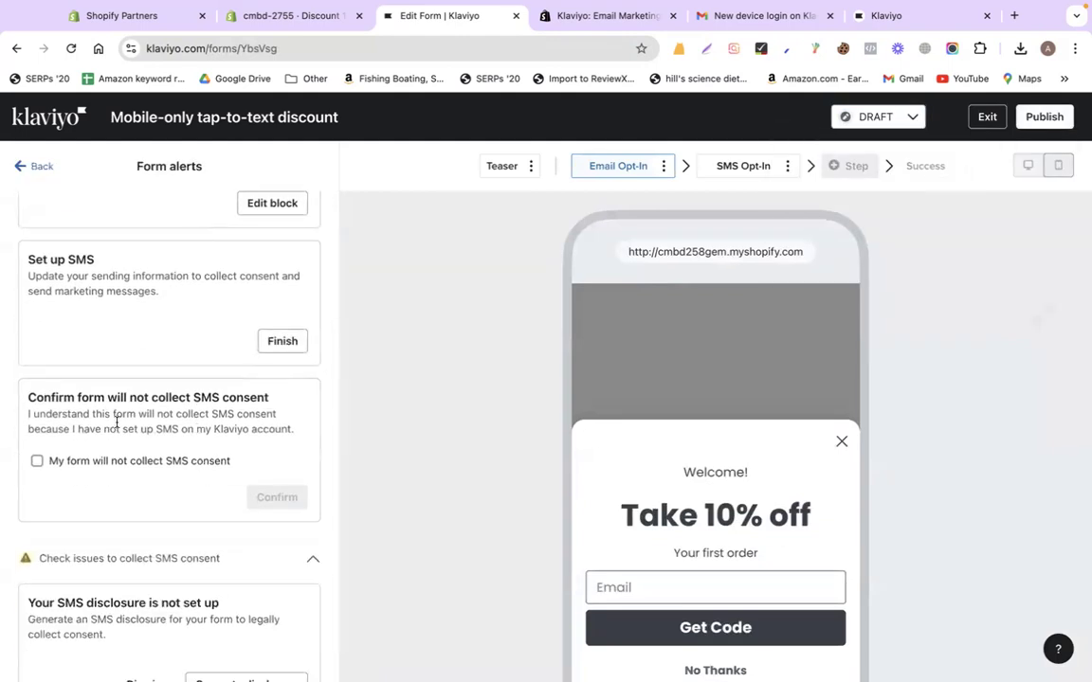
{"action": "scroll", "coordinate": [136, 463], "scroll_direction": "down", "scroll_amount": 1}
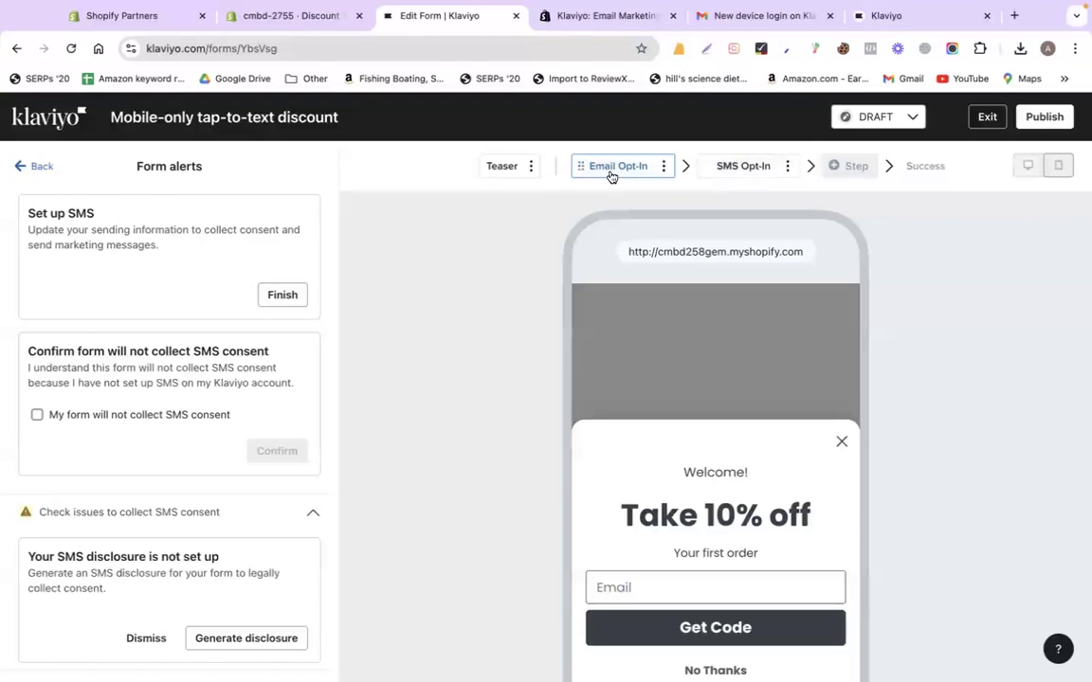
Delete the SMS Opt-In step and set the form live
{"action": "left_click", "coordinate": [787, 167]}
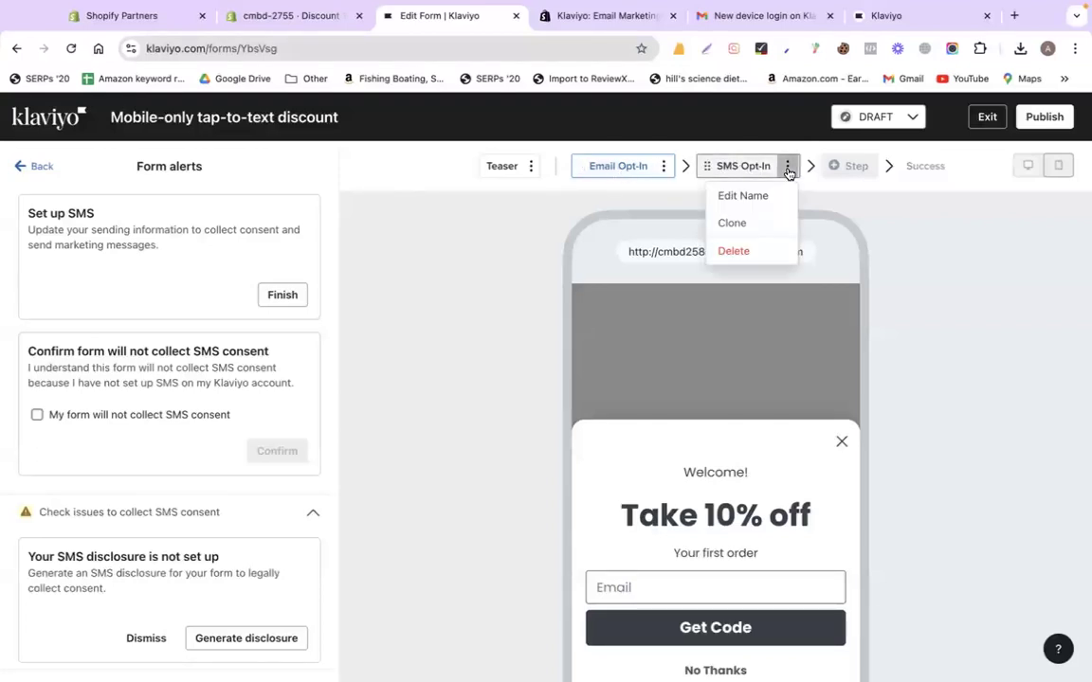
{"action": "left_click", "coordinate": [748, 250]}
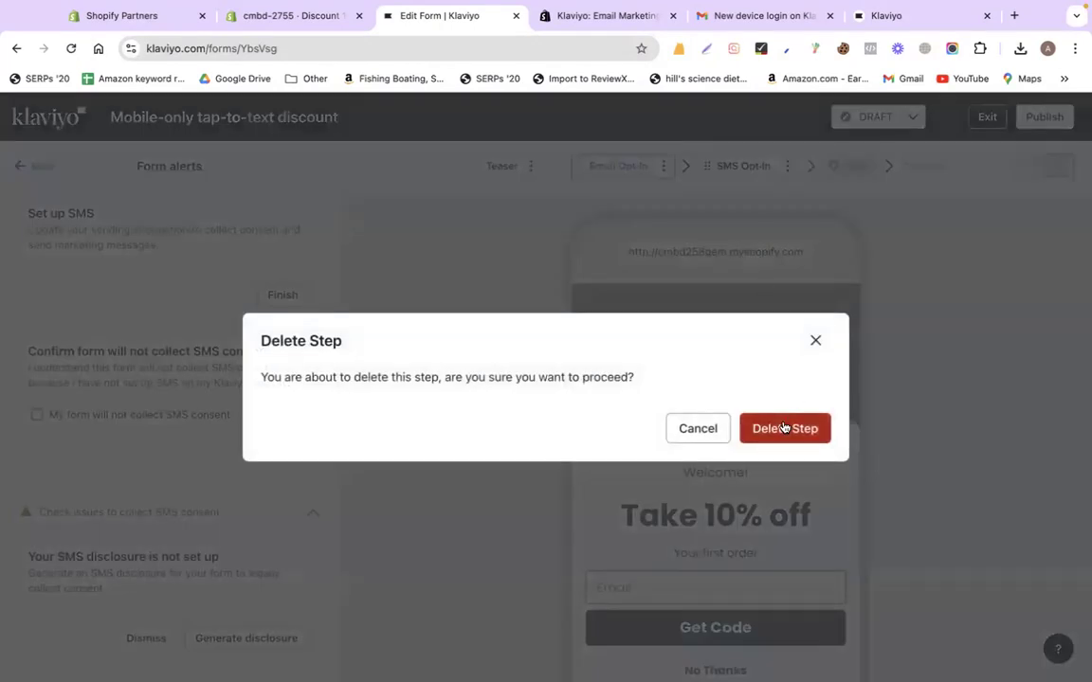
{"action": "left_click", "coordinate": [794, 426]}
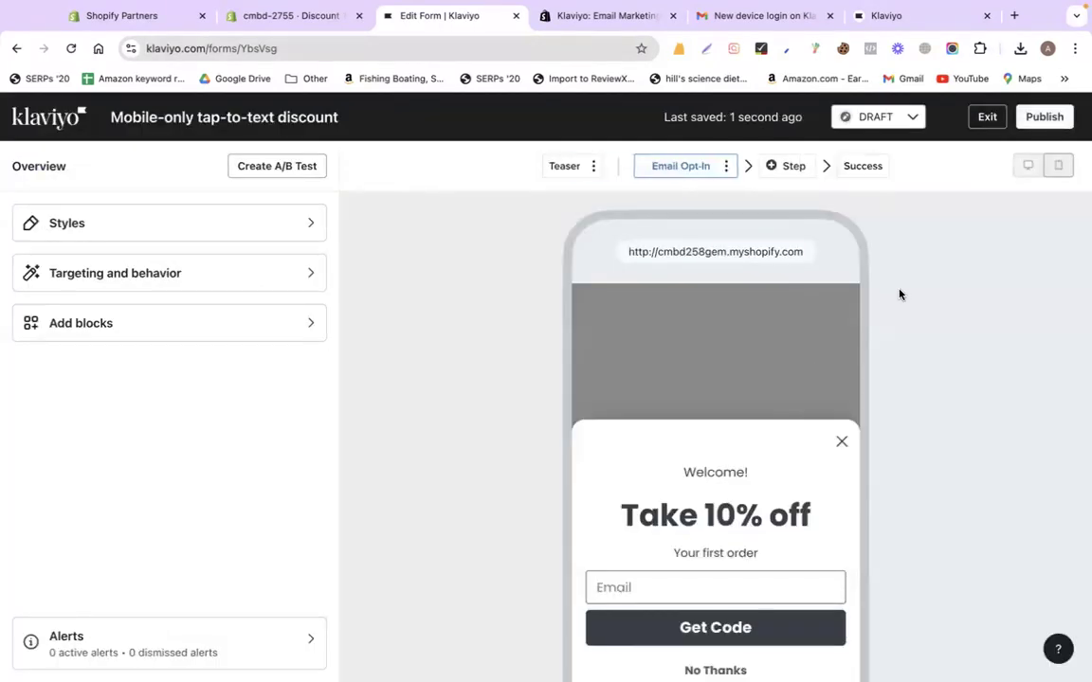
{"action": "left_click", "coordinate": [878, 116]}
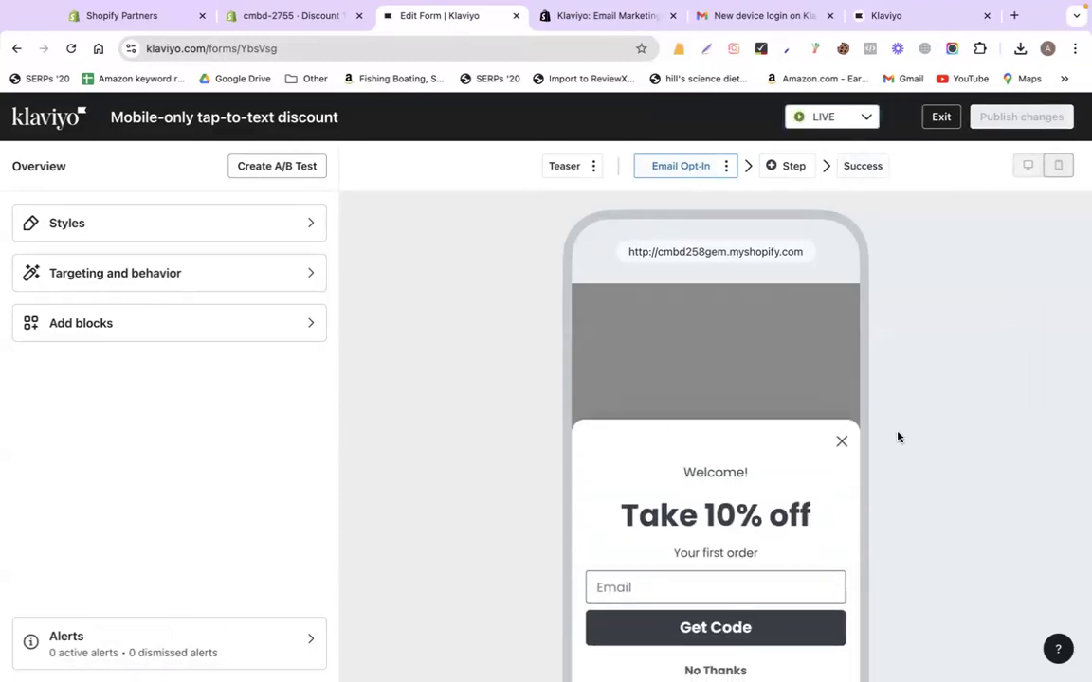
On the Success step, replace the placeholder text with 'Thanks for subscribing !!'
{"action": "scroll", "coordinate": [777, 571], "scroll_direction": "down", "scroll_amount": 3}
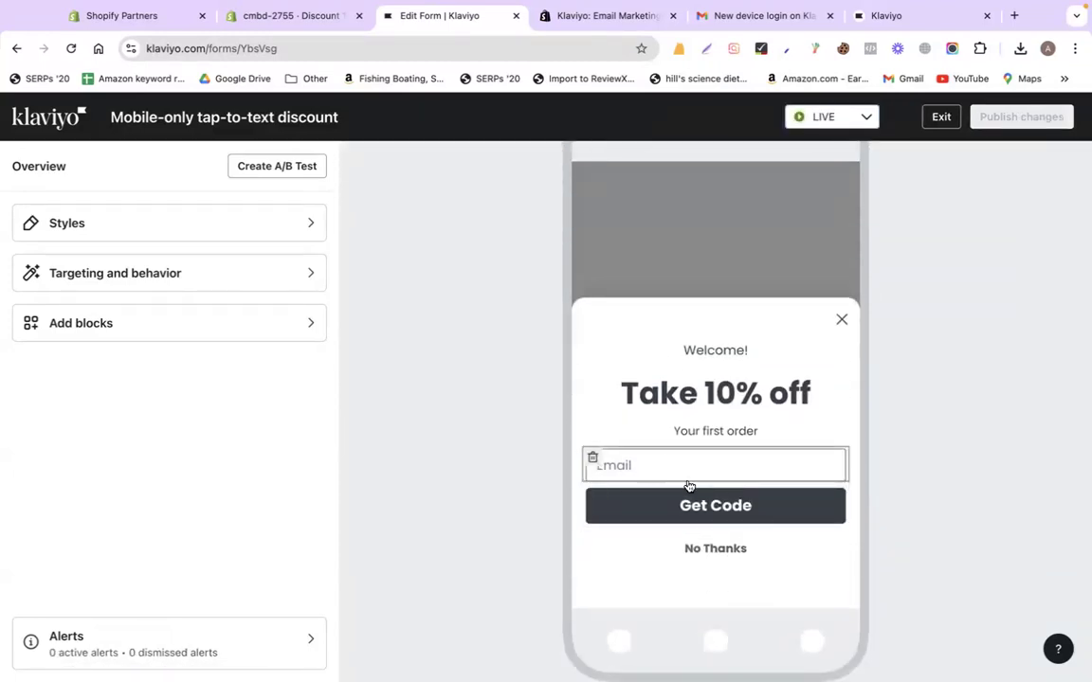
{"action": "scroll", "coordinate": [804, 304], "scroll_direction": "up", "scroll_amount": 3}
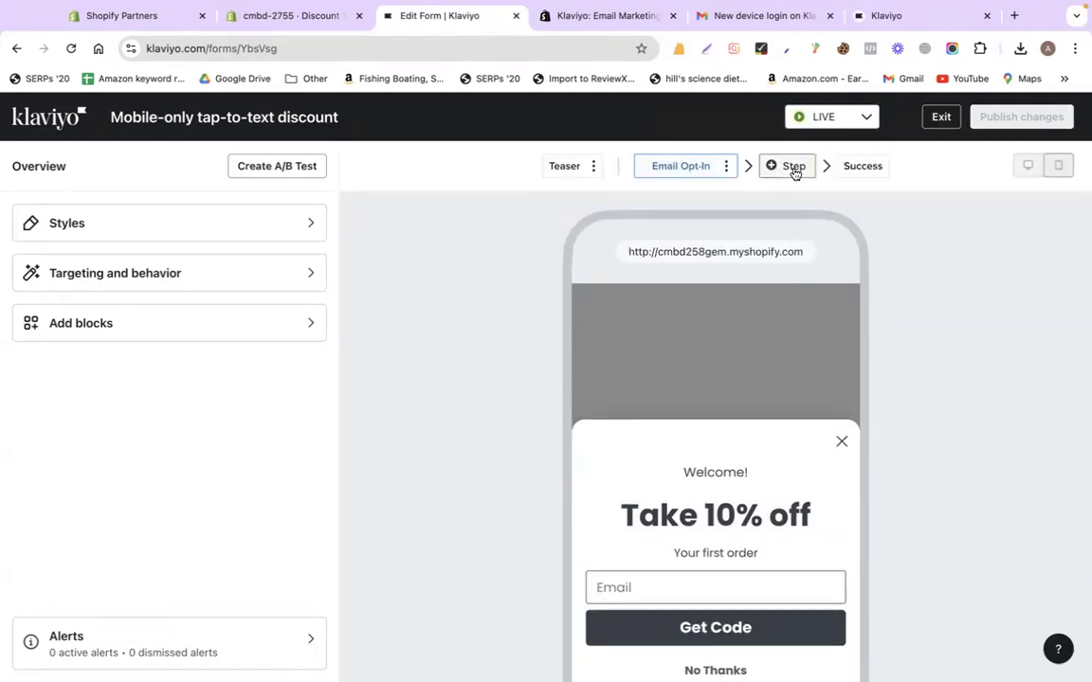
{"action": "left_click", "coordinate": [856, 167]}
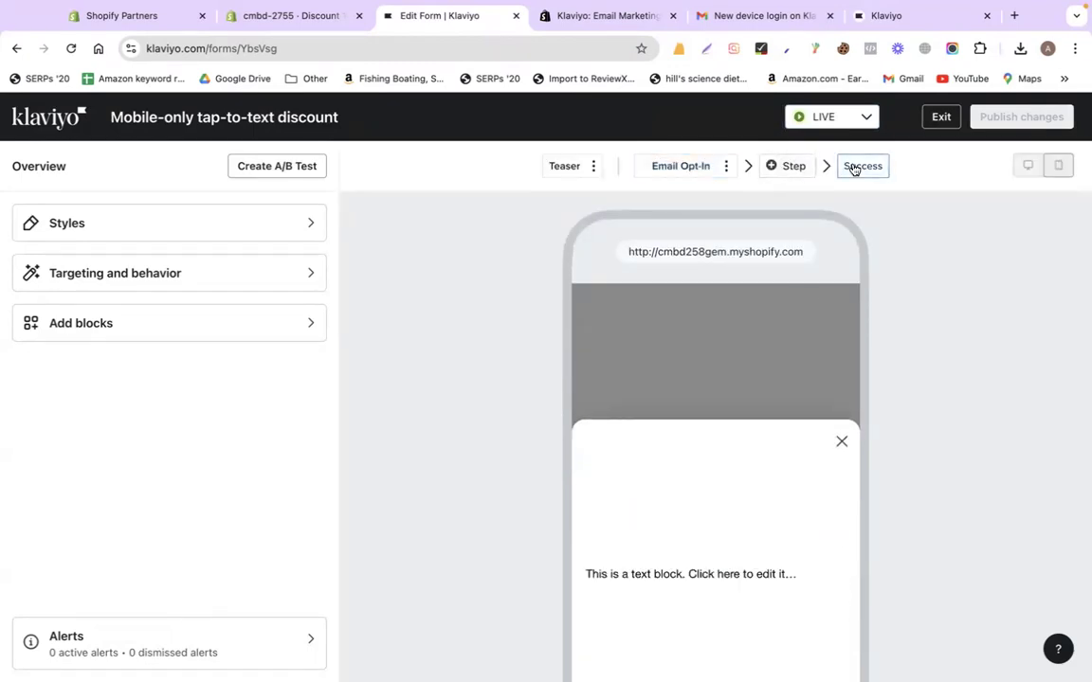
{"action": "scroll", "coordinate": [784, 424], "scroll_direction": "down", "scroll_amount": 3}
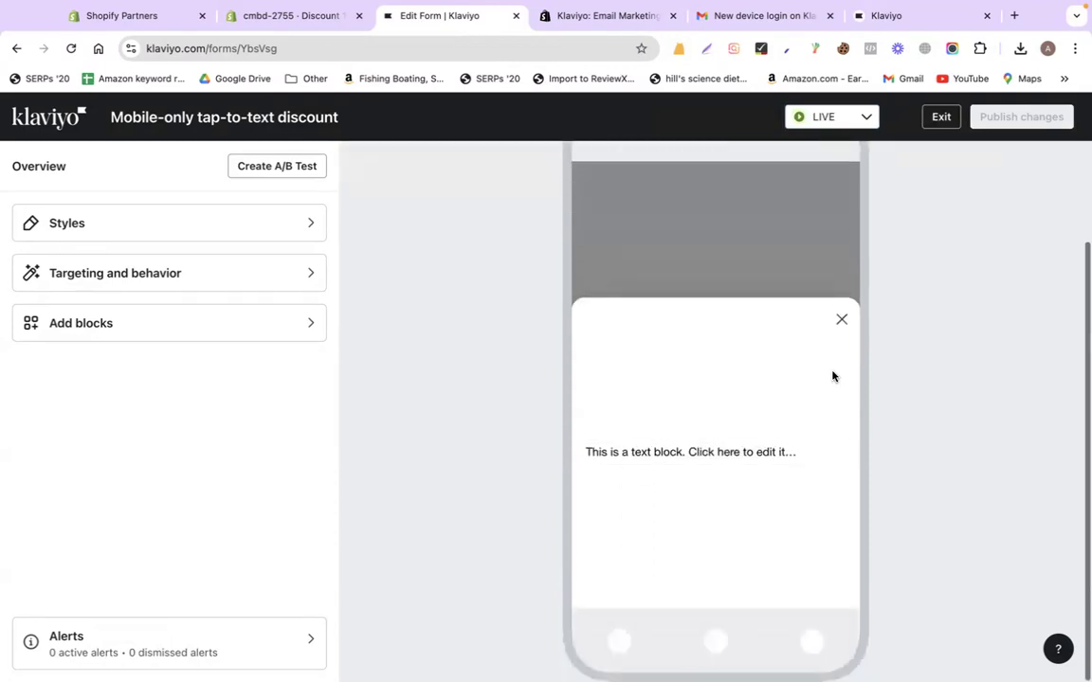
{"action": "scroll", "coordinate": [819, 341], "scroll_direction": "up", "scroll_amount": 3}
{"action": "scroll", "coordinate": [802, 499], "scroll_direction": "down", "scroll_amount": 3}
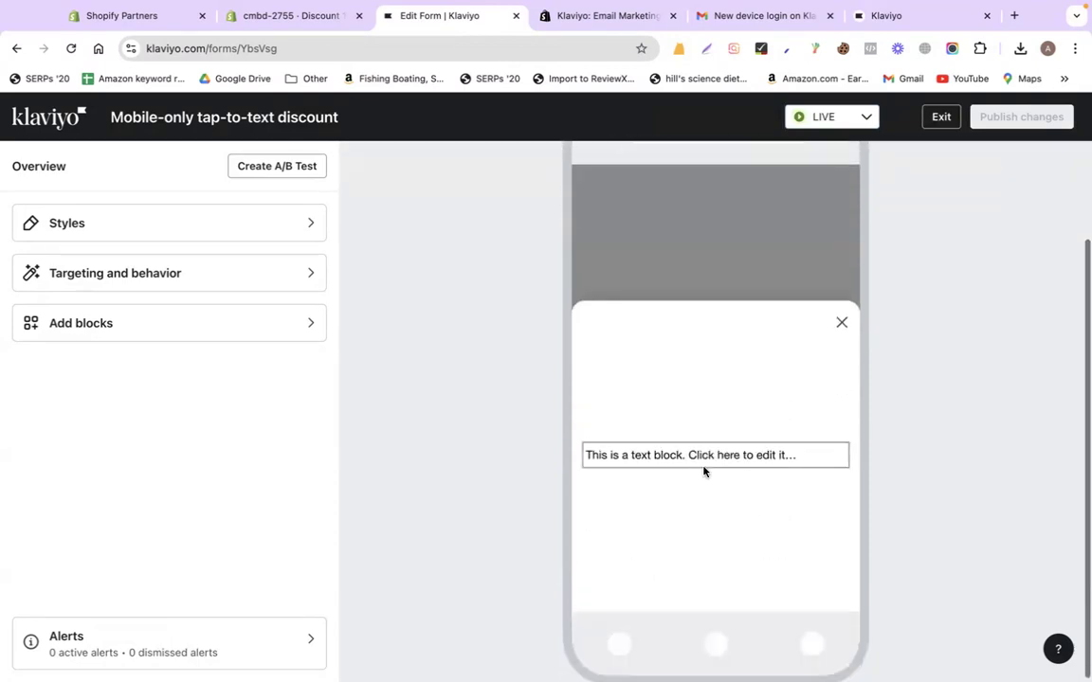
{"action": "left_click", "coordinate": [703, 469]}
{"action": "triple_click", "coordinate": [142, 282]}
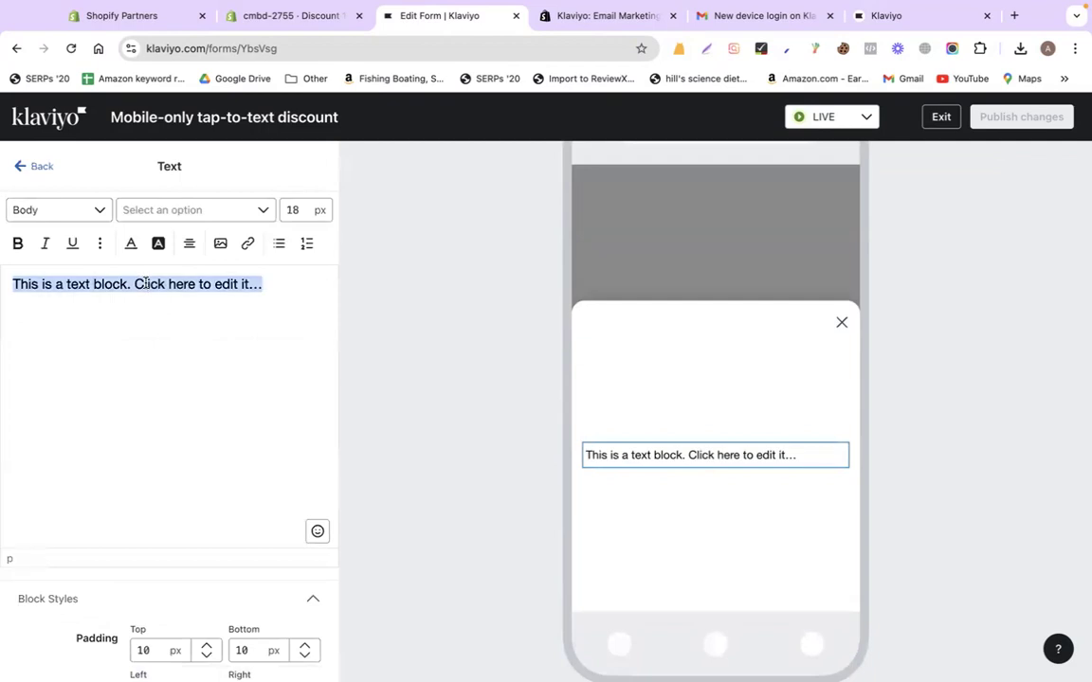
{"action": "type", "text": "Thanks for s"}
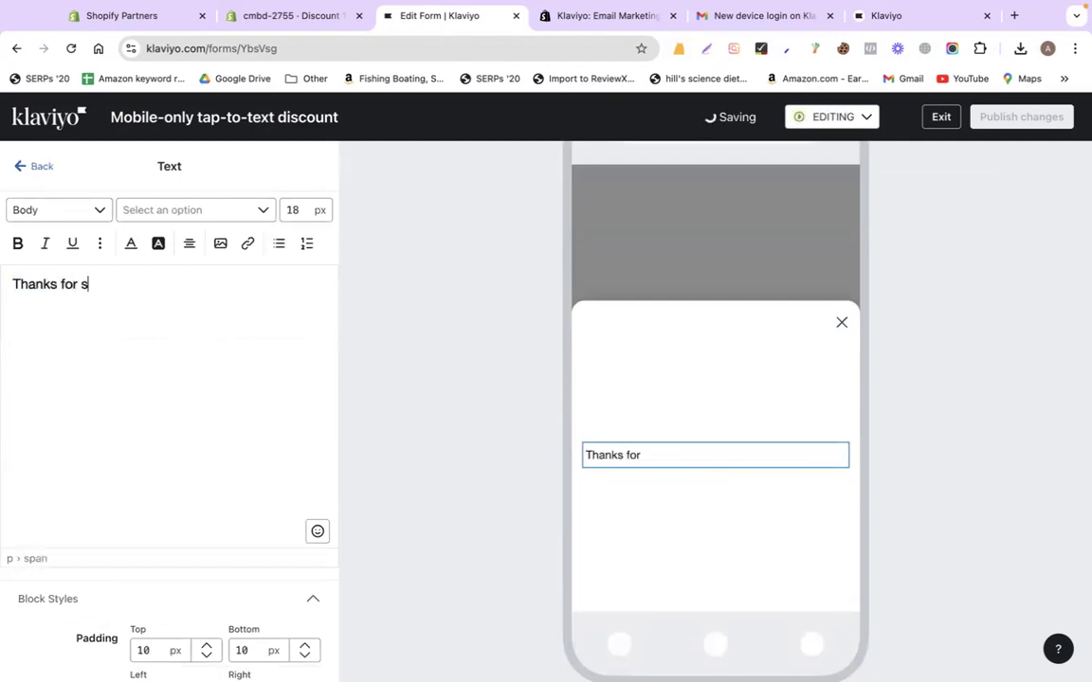
{"action": "type", "text": "ubscribing !!"}
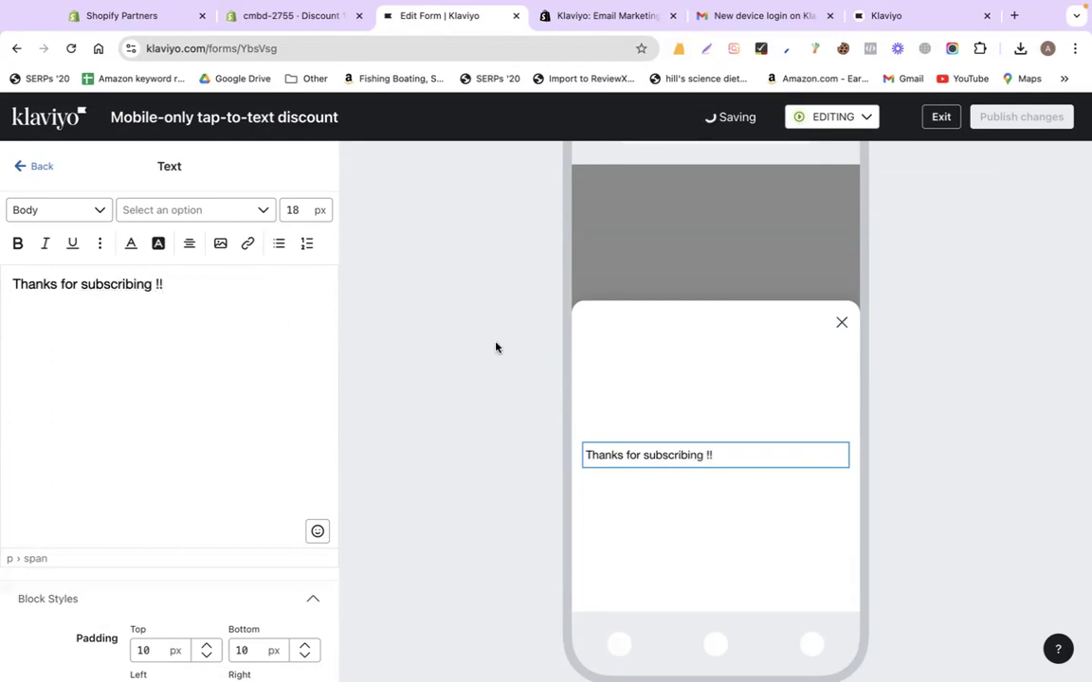
{"action": "left_click", "coordinate": [825, 122]}
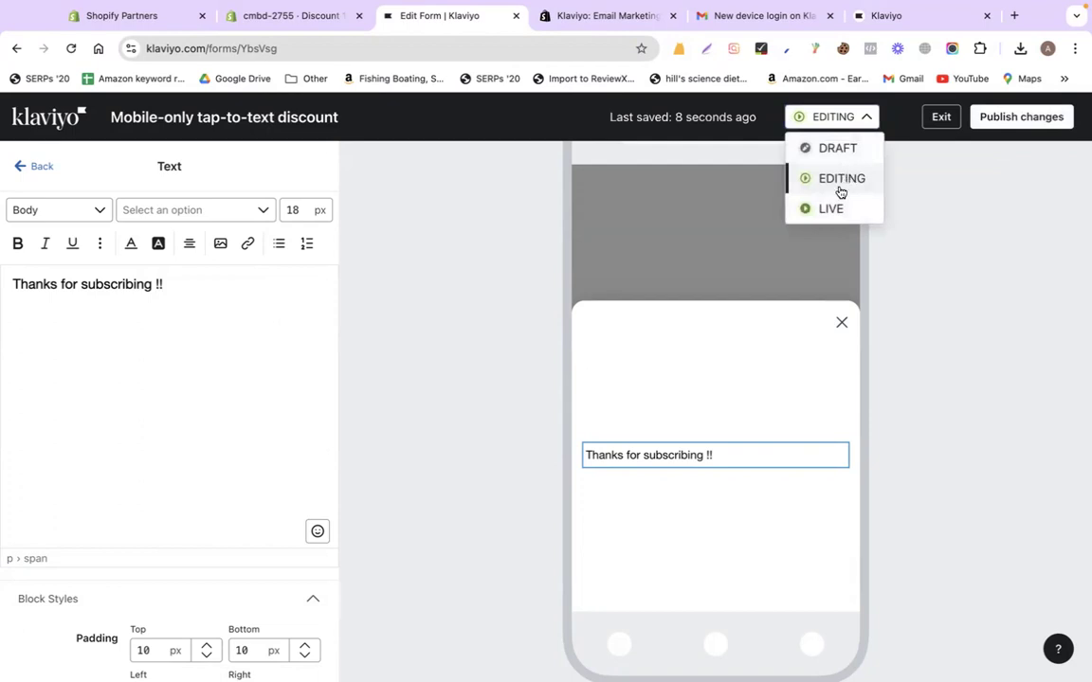
Switch the form to Live and review its Teaser and Email Opt-In steps
{"action": "left_click", "coordinate": [839, 186]}
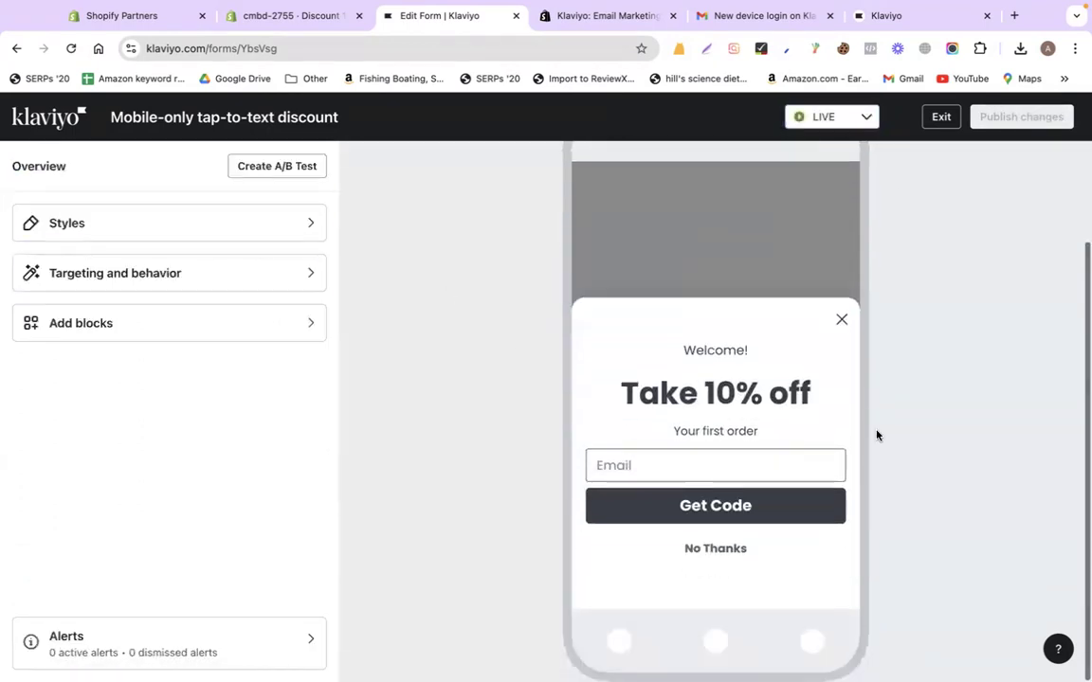
{"action": "scroll", "coordinate": [973, 336], "scroll_direction": "up", "scroll_amount": 3}
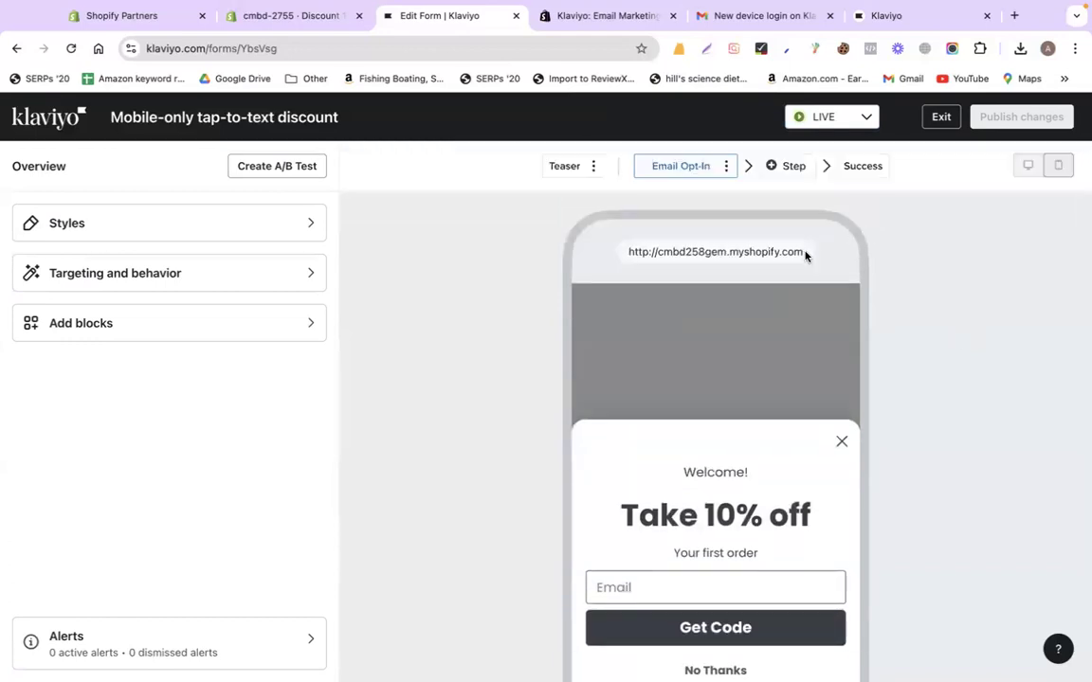
{"action": "left_click", "coordinate": [567, 171]}
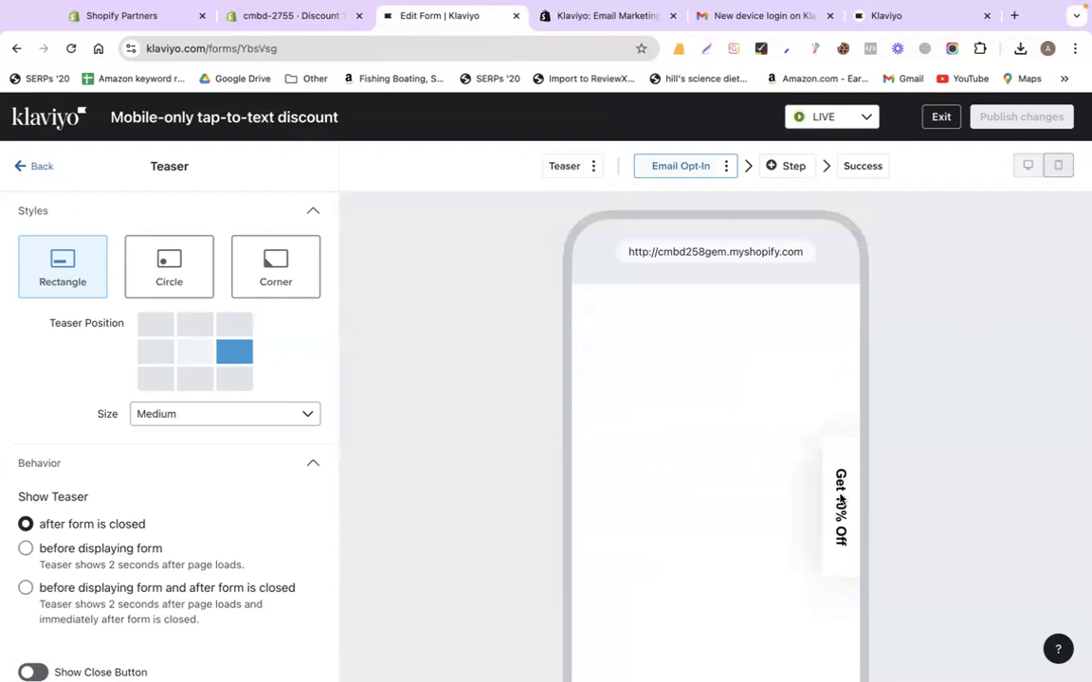
{"action": "left_click", "coordinate": [685, 166]}
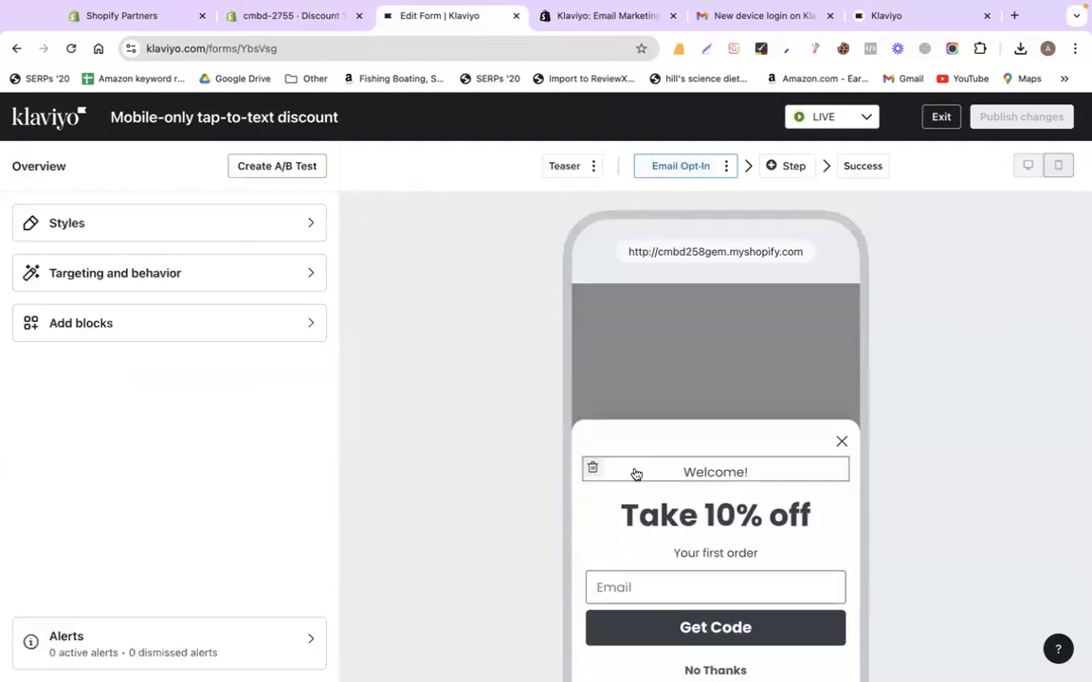
Check that the Get Code button submits to the Newsletter list, then return to the form overview
{"action": "scroll", "coordinate": [696, 491], "scroll_direction": "down", "scroll_amount": 3}
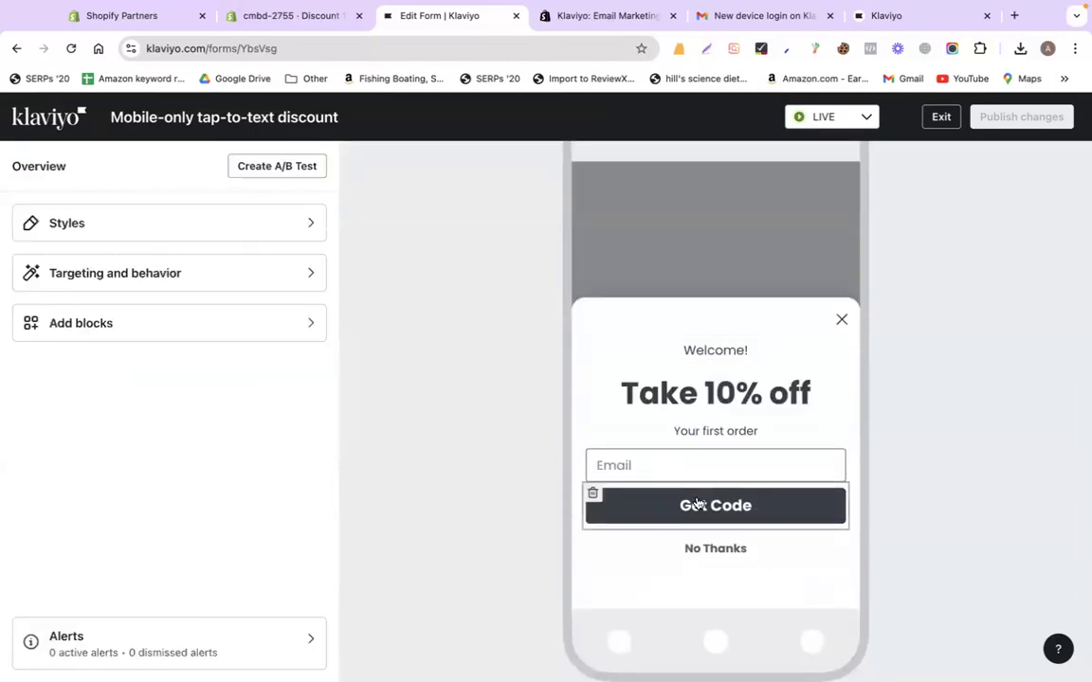
{"action": "left_click", "coordinate": [697, 504]}
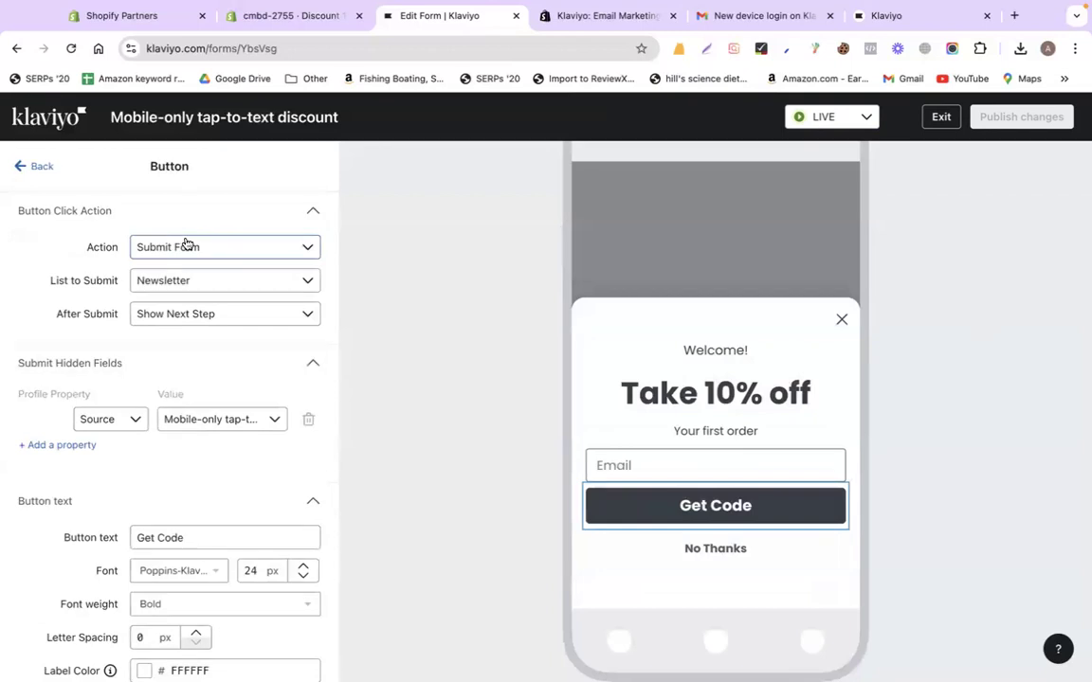
{"action": "scroll", "coordinate": [209, 457], "scroll_direction": "down", "scroll_amount": 4}
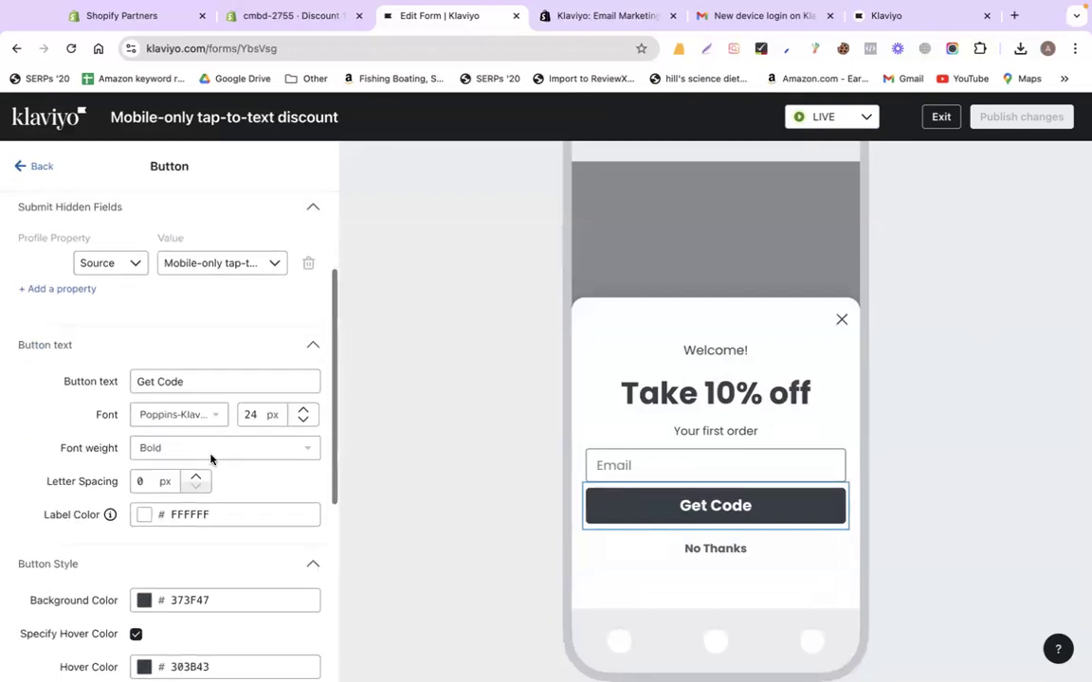
{"action": "scroll", "coordinate": [200, 439], "scroll_direction": "down", "scroll_amount": 8}
{"action": "scroll", "coordinate": [226, 570], "scroll_direction": "up", "scroll_amount": 12}
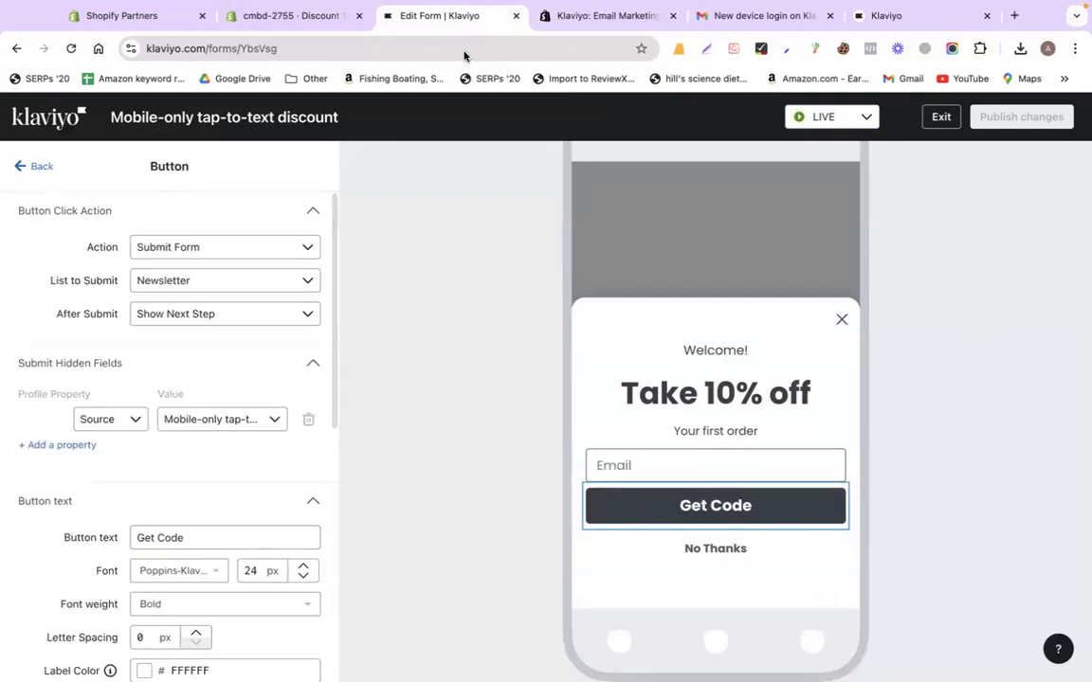
{"action": "left_click", "coordinate": [21, 166]}
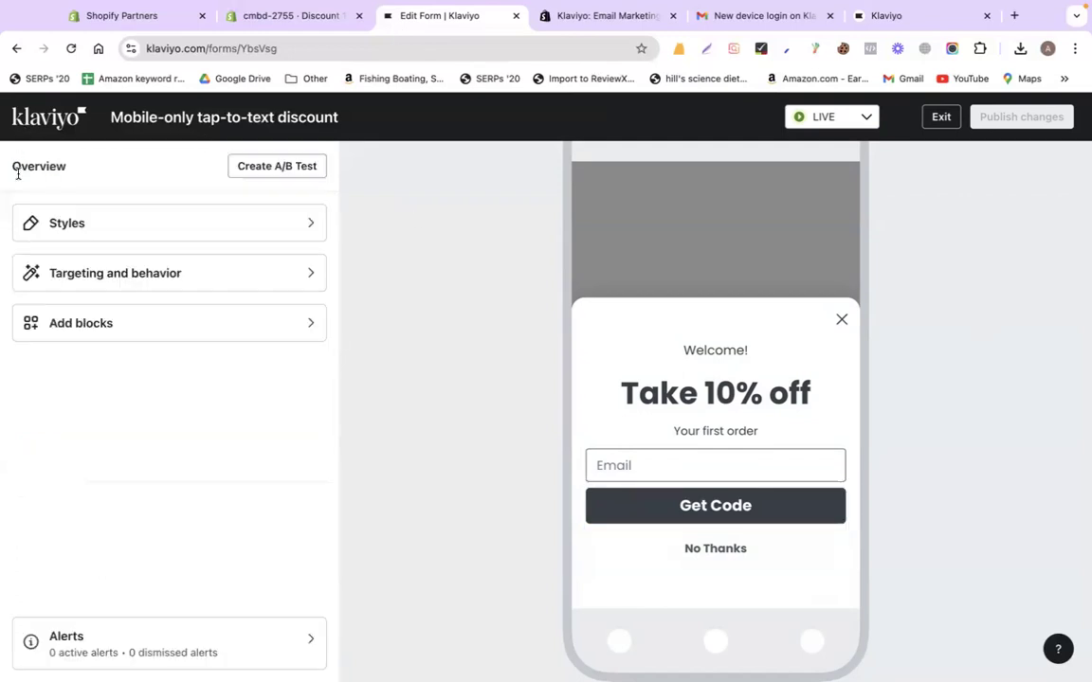
Leave the form editor and delete the Abandoned Cart Reminder flow
{"action": "left_click", "coordinate": [941, 116]}
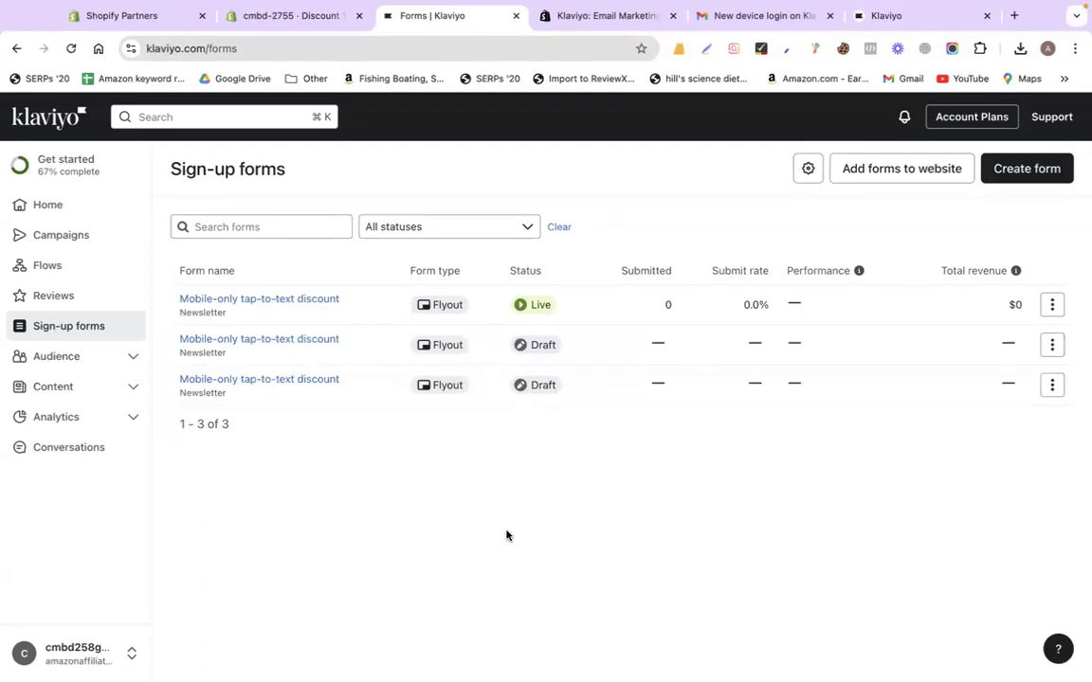
{"action": "left_click", "coordinate": [54, 268]}
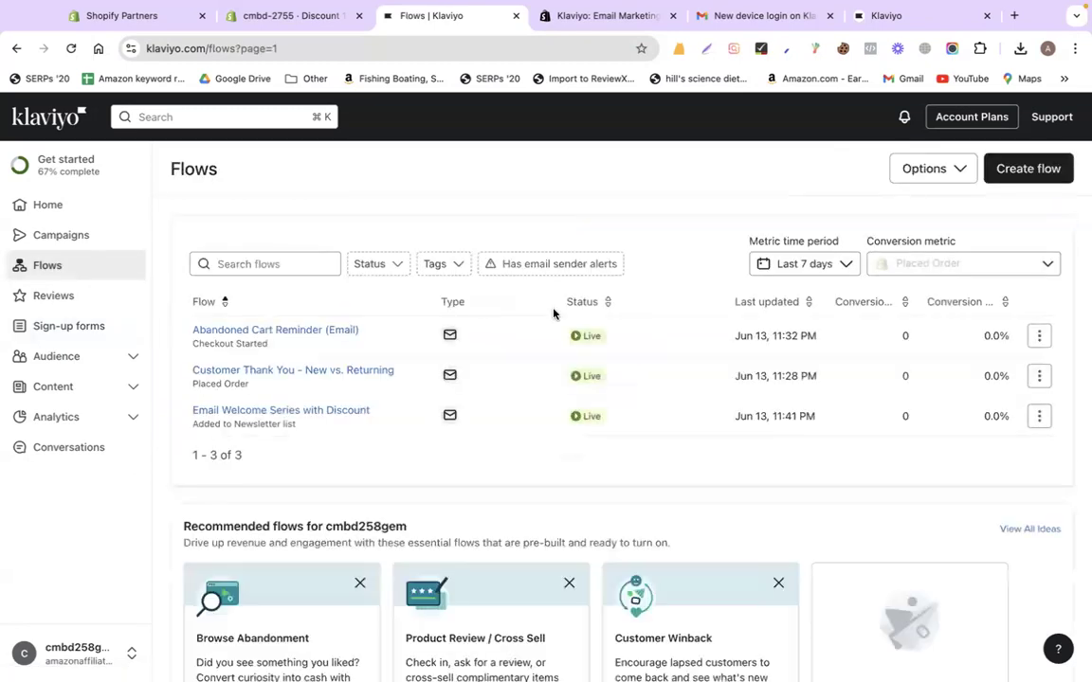
{"action": "left_click", "coordinate": [1039, 335]}
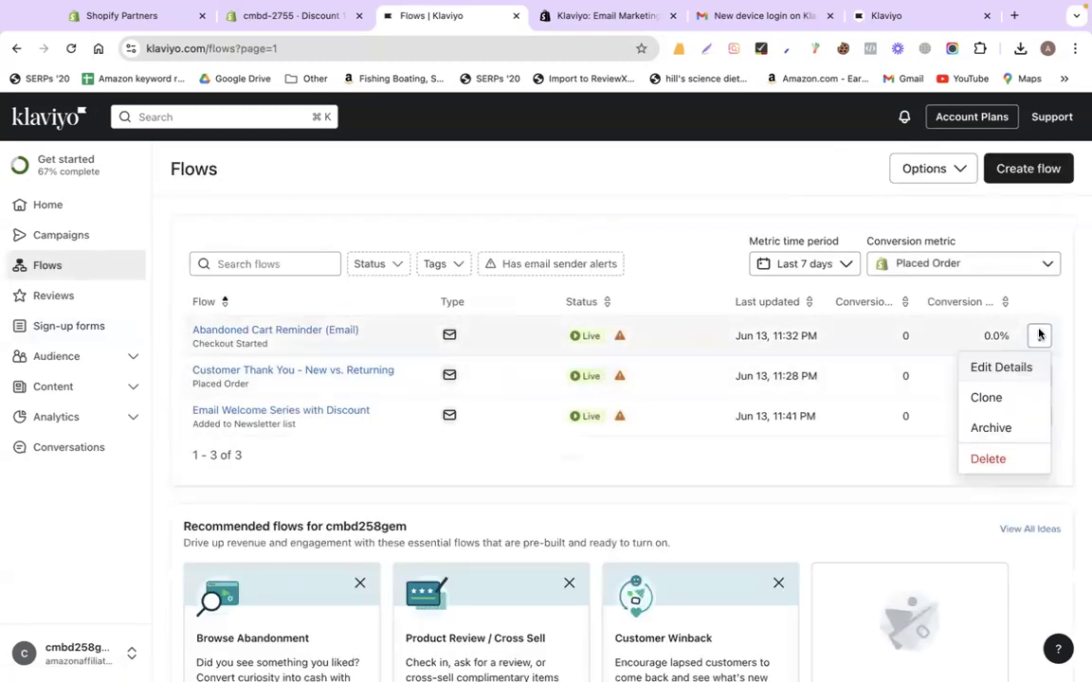
{"action": "left_click", "coordinate": [985, 457]}
{"action": "left_click", "coordinate": [741, 441]}
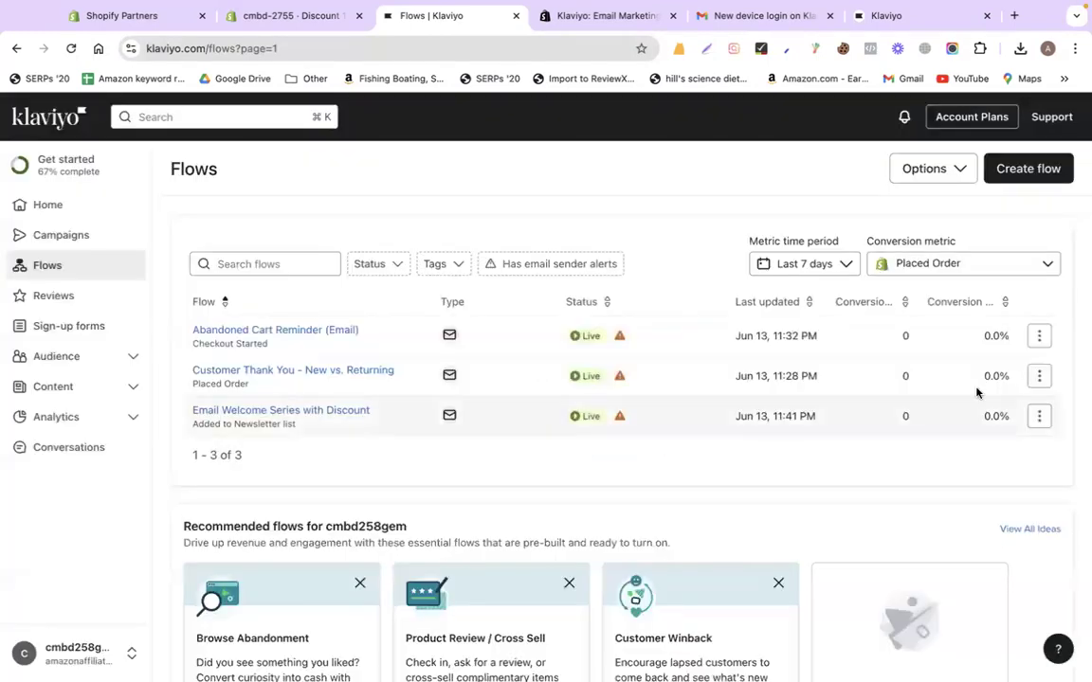
Delete the Customer Thank You and Email Welcome Series with Discount flows
{"action": "left_click", "coordinate": [1039, 336]}
{"action": "left_click", "coordinate": [985, 457]}
{"action": "left_click", "coordinate": [739, 442]}
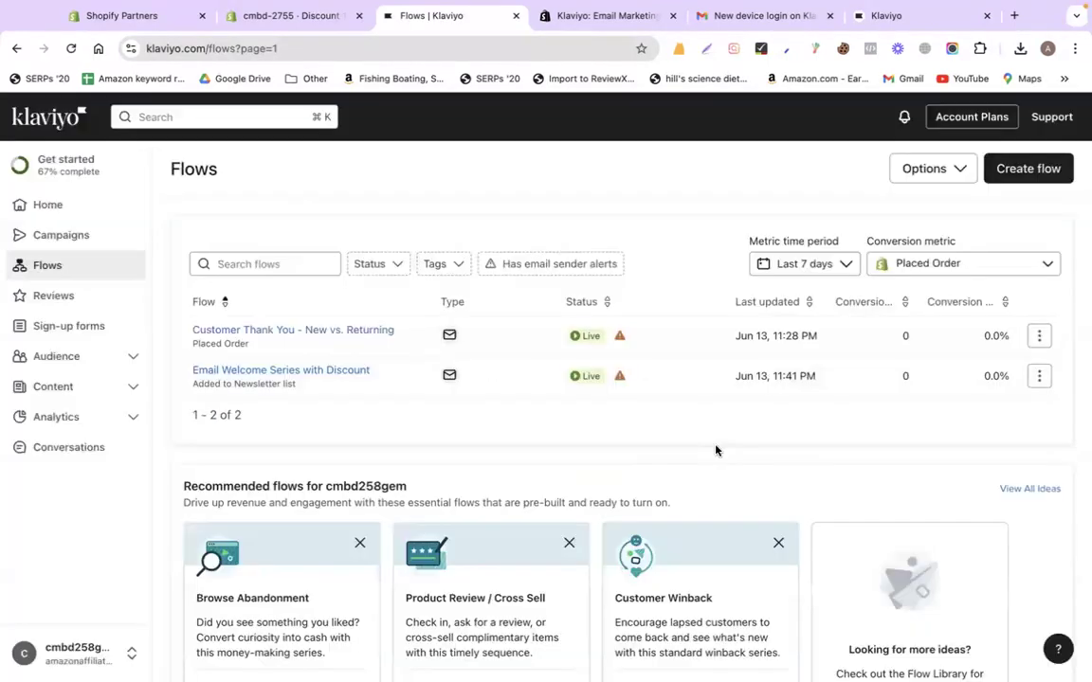
{"action": "left_click", "coordinate": [1039, 335]}
{"action": "left_click", "coordinate": [987, 458]}
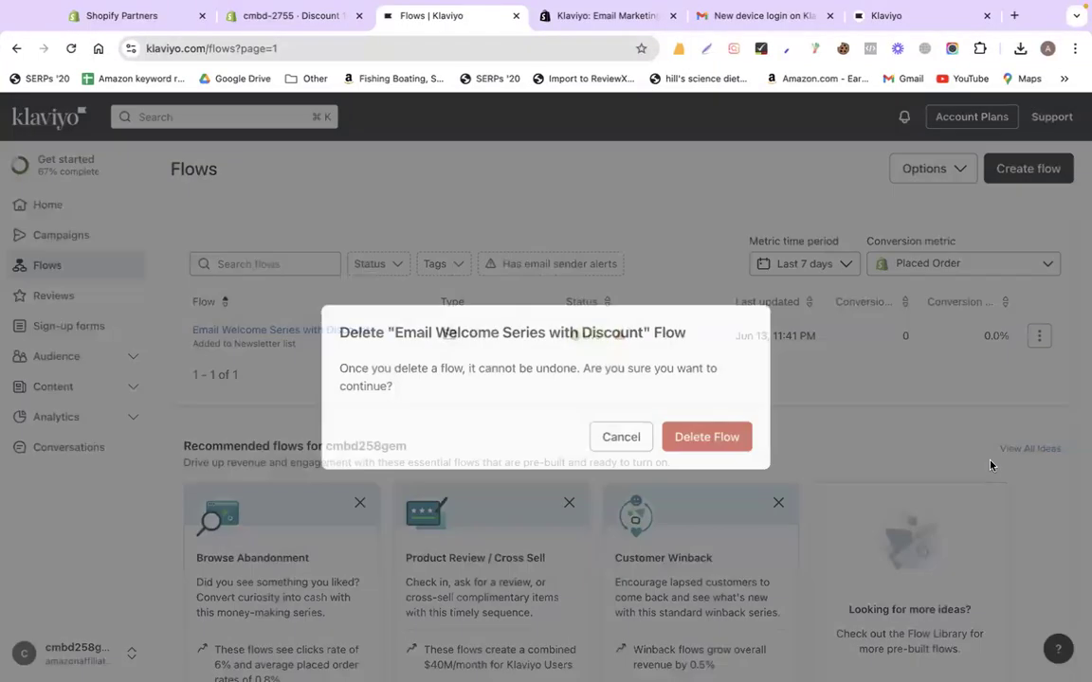
{"action": "left_click", "coordinate": [724, 434]}
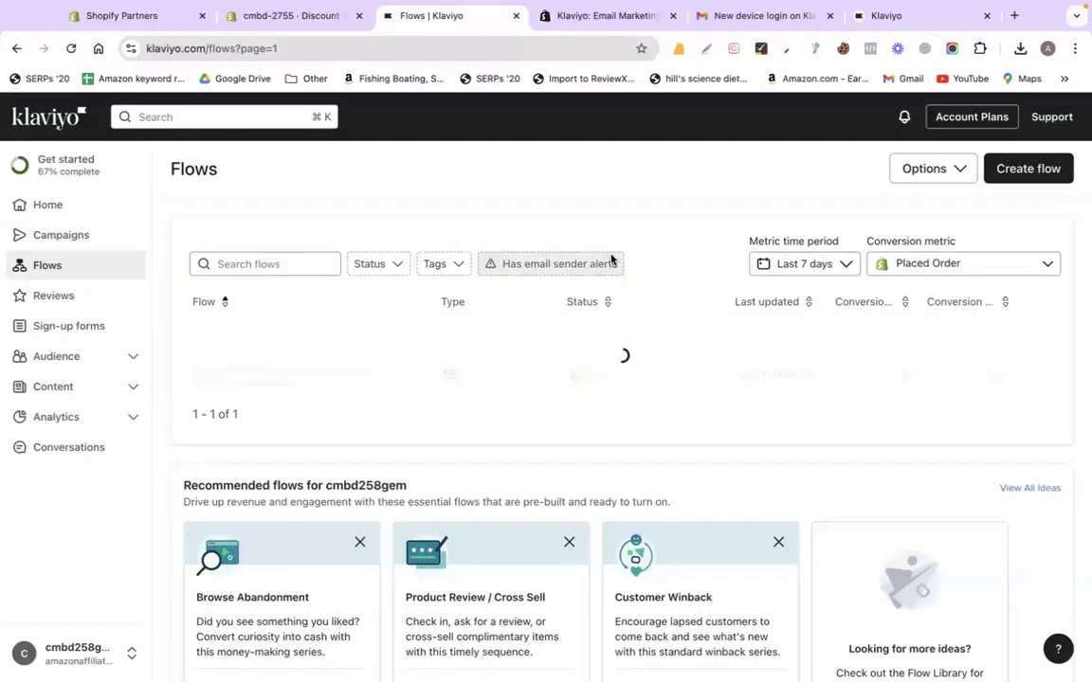
Open the full library of flow template ideas and browse it
{"action": "scroll", "coordinate": [576, 473], "scroll_direction": "down", "scroll_amount": 1}
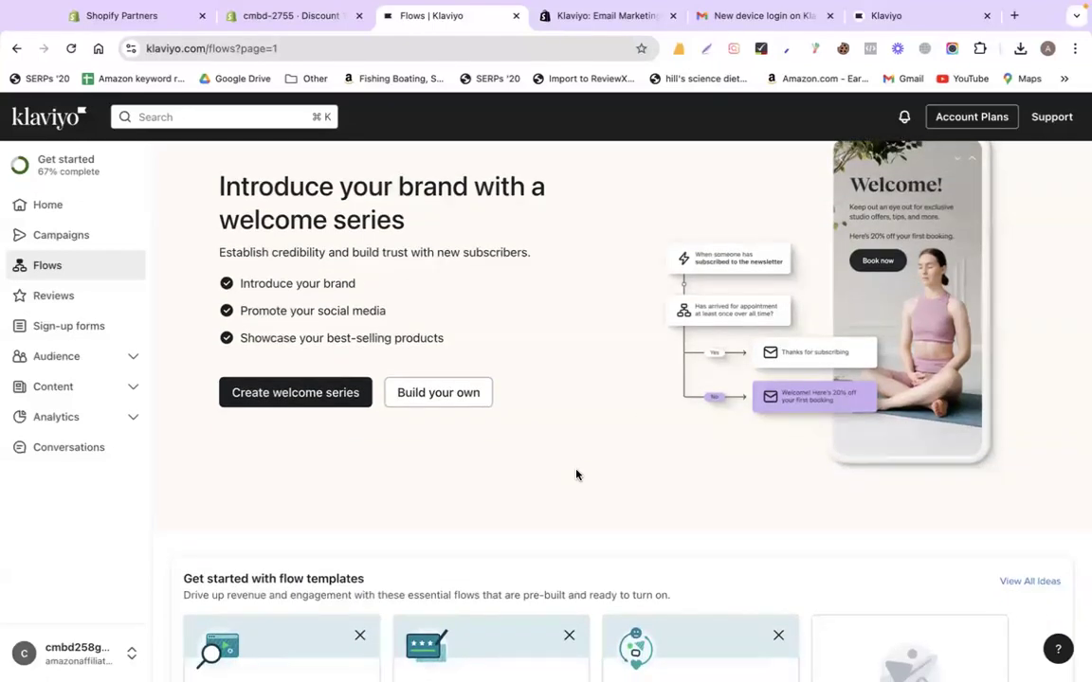
{"action": "scroll", "coordinate": [576, 474], "scroll_direction": "down", "scroll_amount": 5}
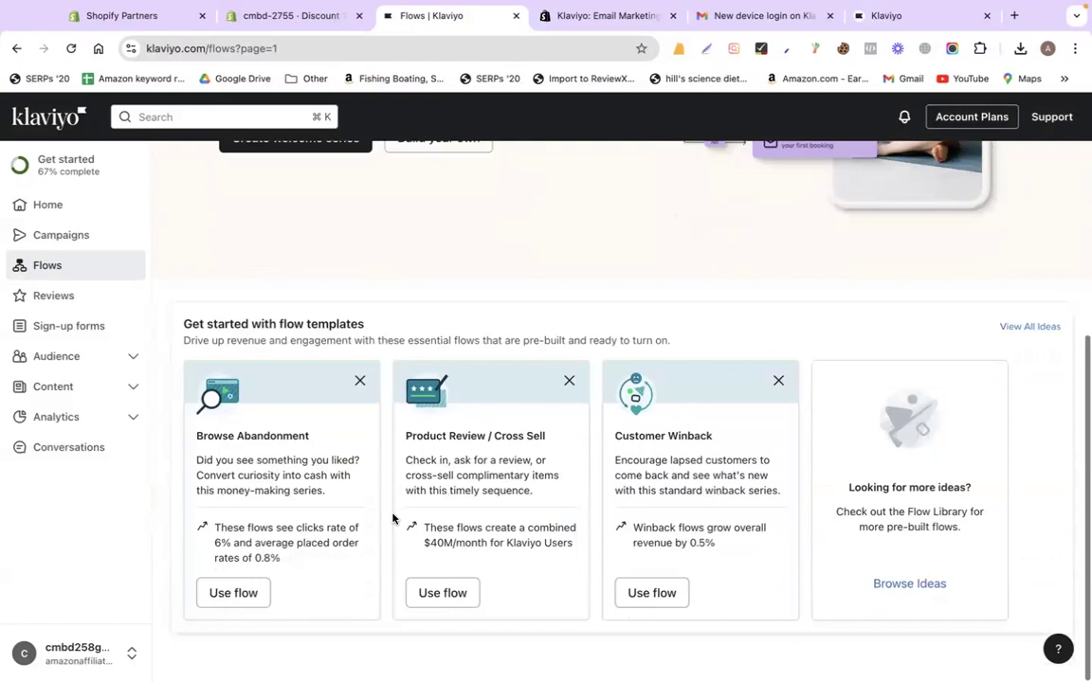
{"action": "triple_click", "coordinate": [241, 434]}
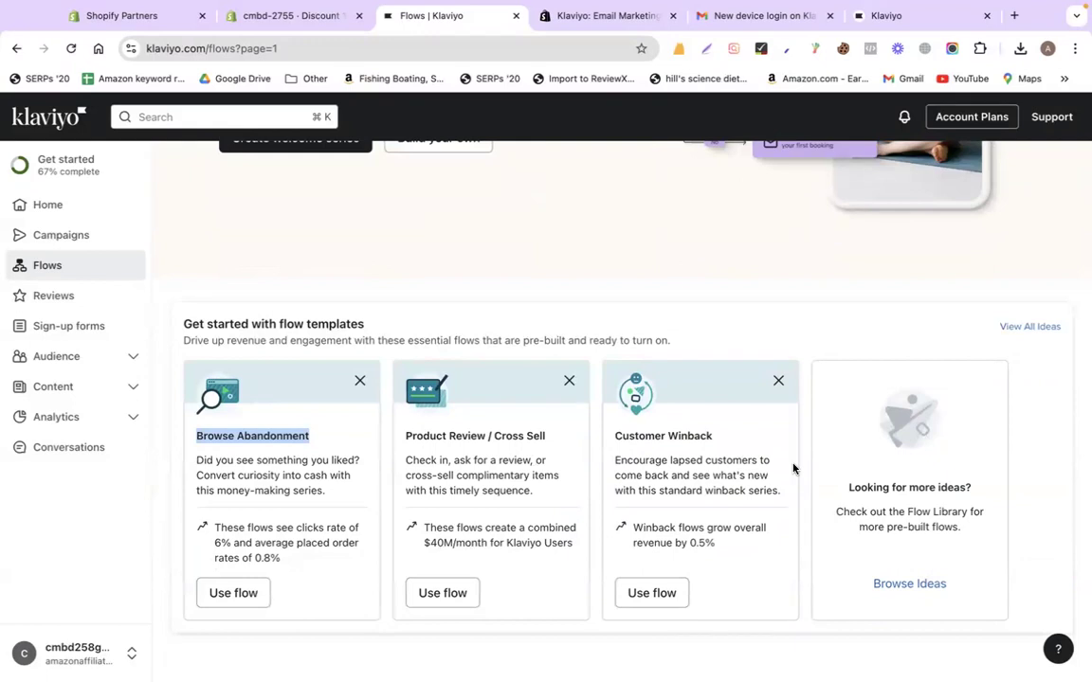
{"action": "left_click", "coordinate": [1022, 329]}
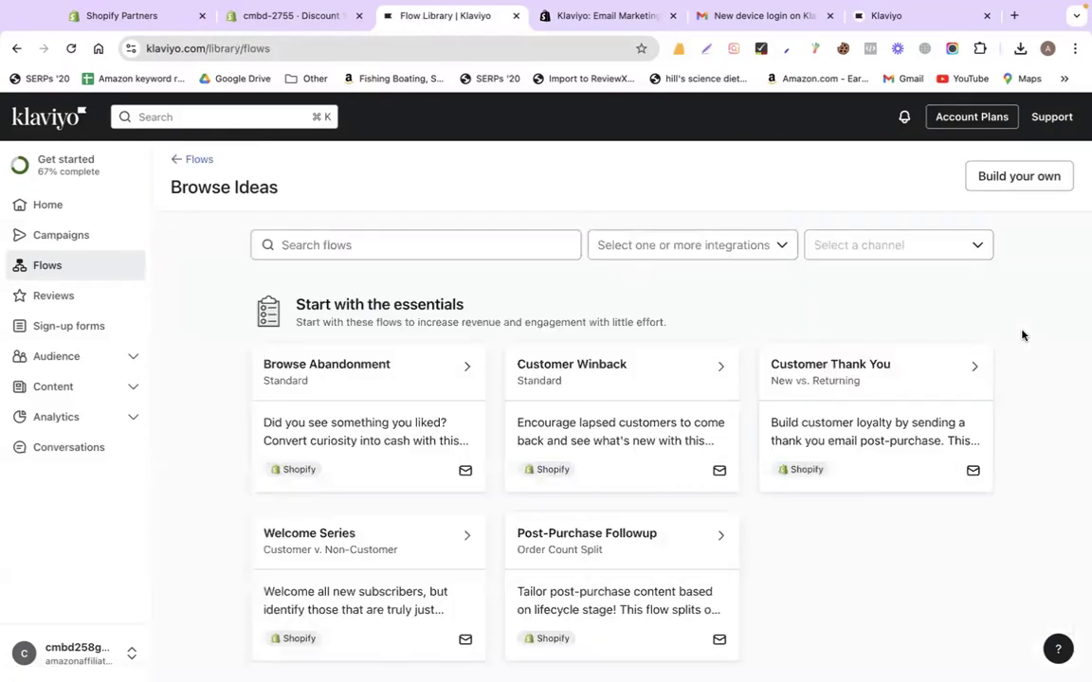
{"action": "scroll", "coordinate": [690, 474], "scroll_direction": "down", "scroll_amount": 3}
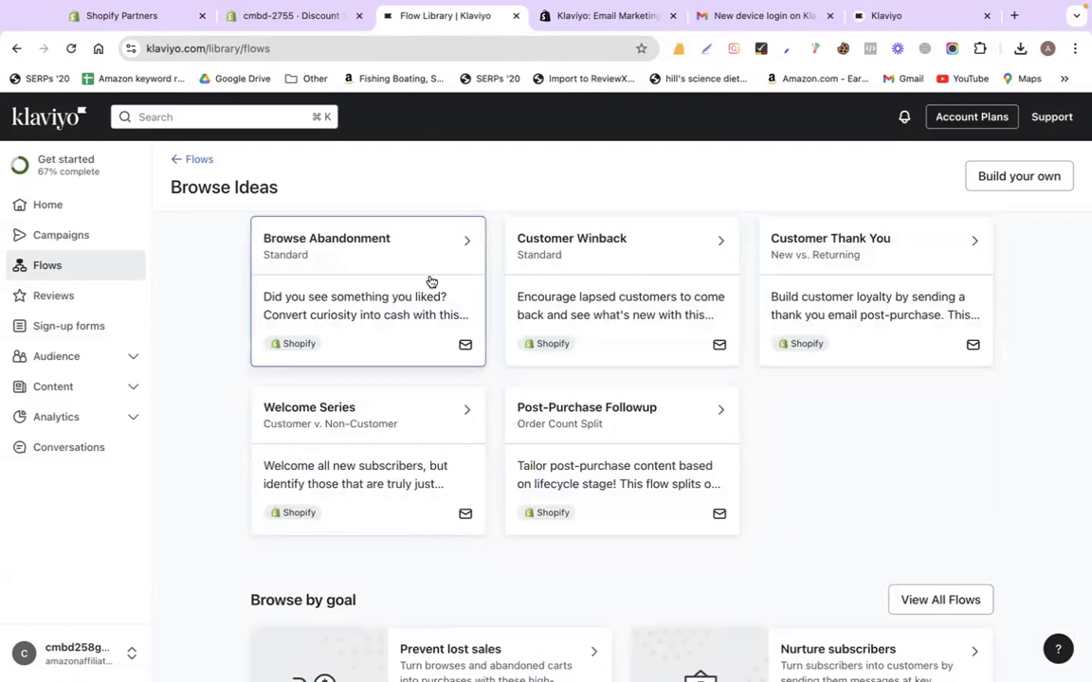
{"action": "scroll", "coordinate": [408, 281], "scroll_direction": "down", "scroll_amount": 2}
{"action": "scroll", "coordinate": [358, 333], "scroll_direction": "down", "scroll_amount": 5}
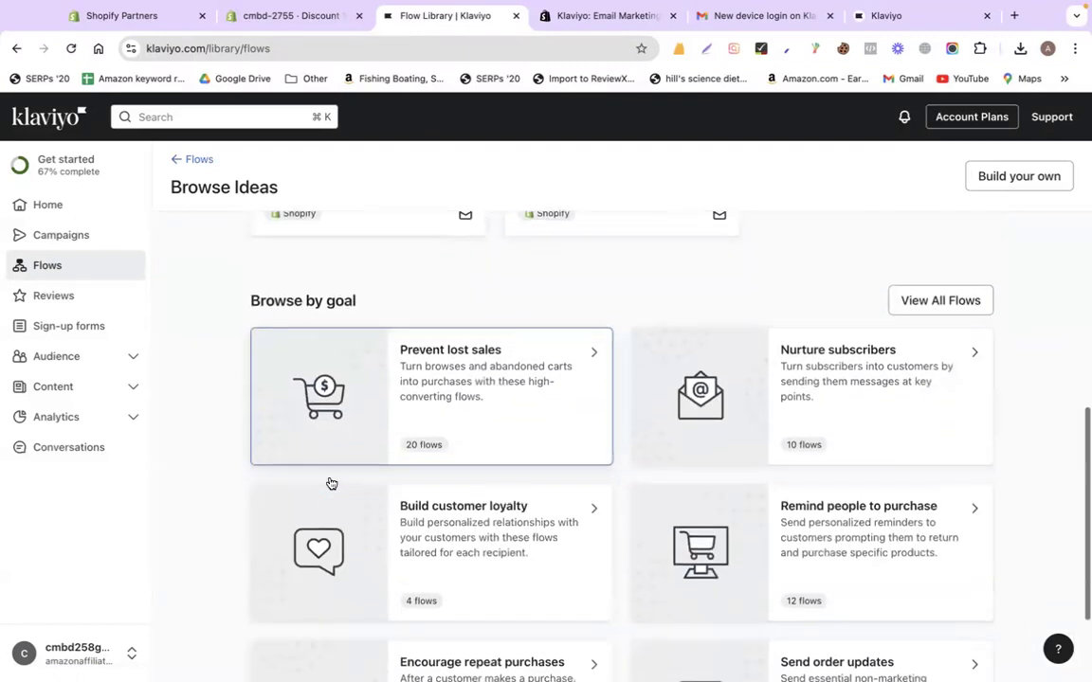
{"action": "scroll", "coordinate": [329, 482], "scroll_direction": "up", "scroll_amount": 10}
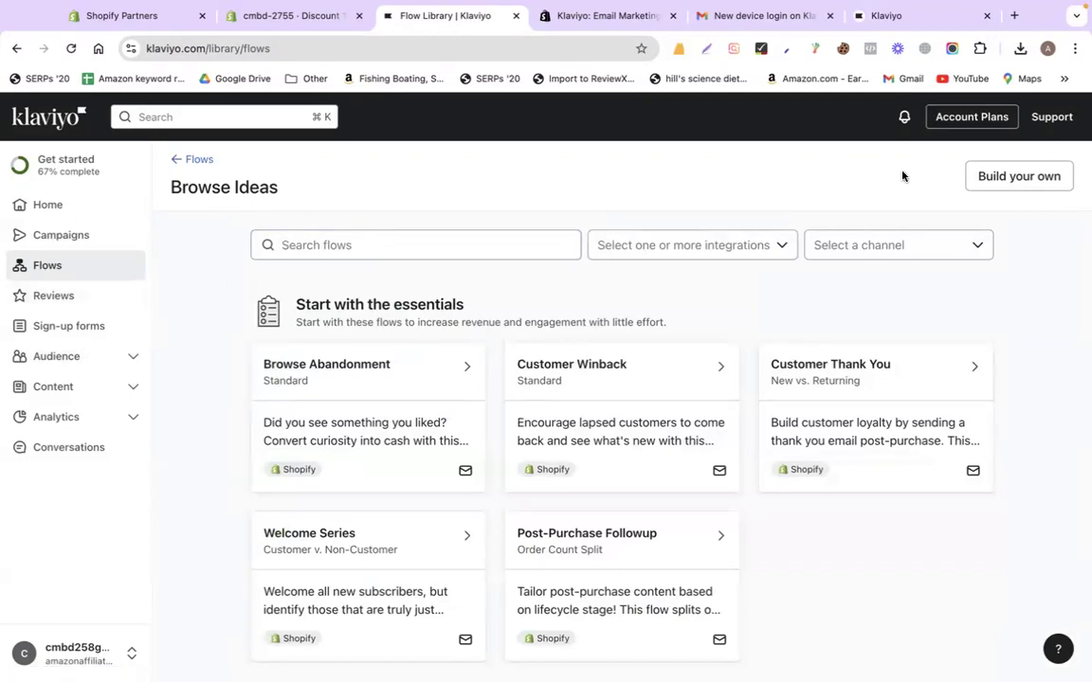
Start a from-scratch flow named 'Thank you !', look at its tags, then cancel it
{"action": "left_click", "coordinate": [1021, 178]}
{"action": "left_click", "coordinate": [584, 347]}
{"action": "type", "text": "Thank "}
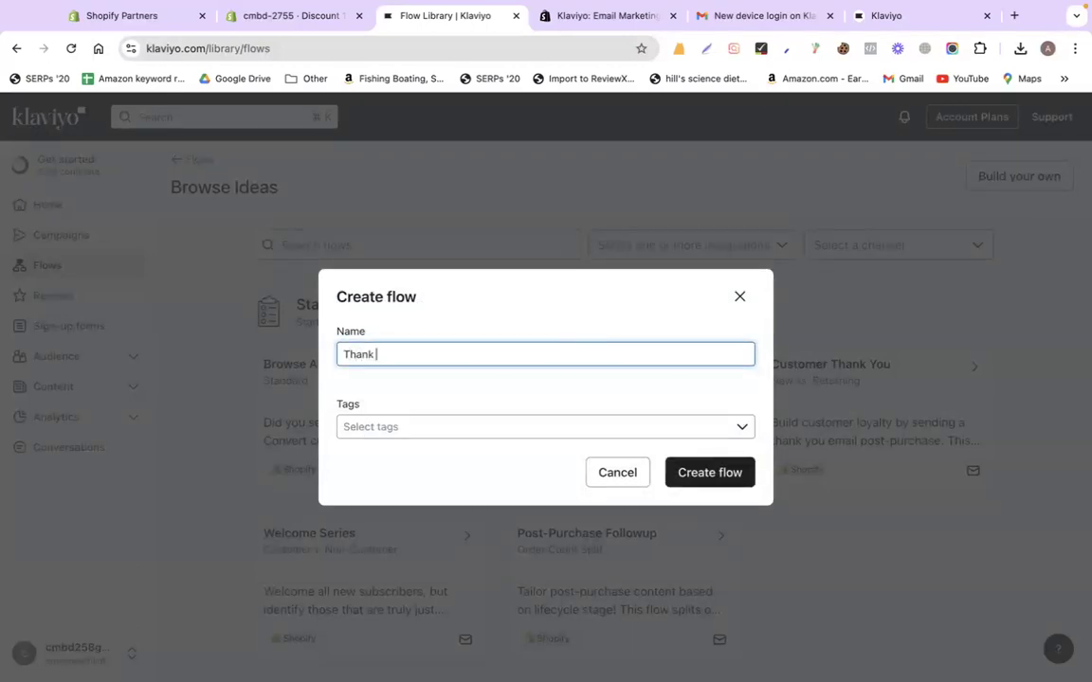
{"action": "type", "text": "you !"}
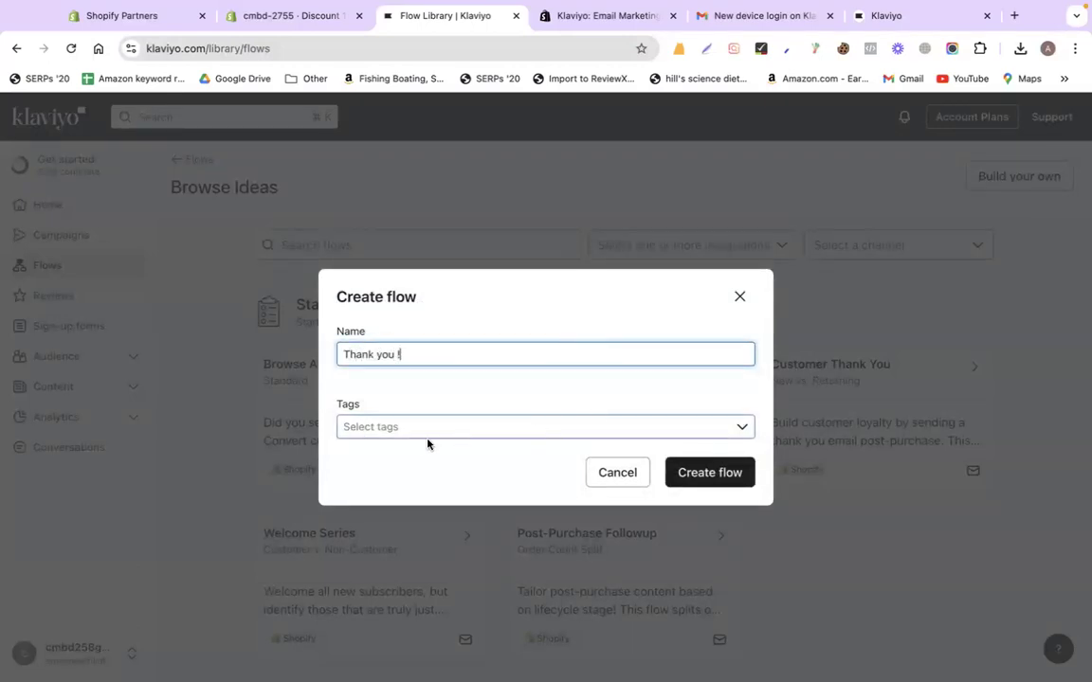
{"action": "left_click", "coordinate": [400, 427]}
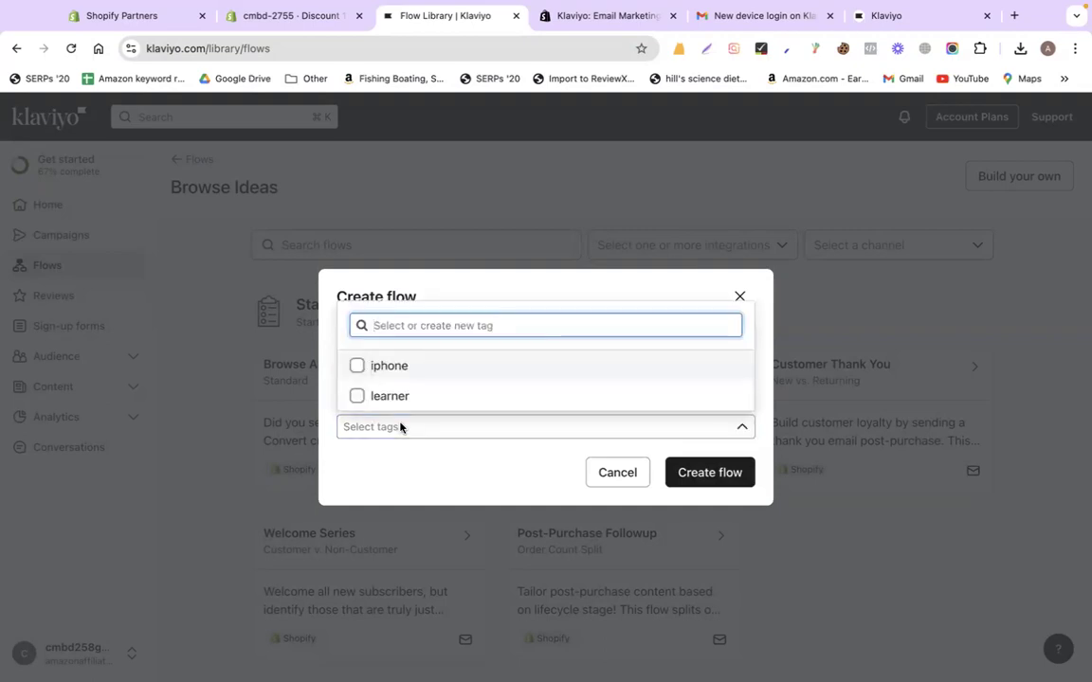
{"action": "left_click", "coordinate": [463, 470]}
{"action": "left_click", "coordinate": [430, 427]}
{"action": "left_click", "coordinate": [470, 475]}
{"action": "left_click", "coordinate": [738, 298]}
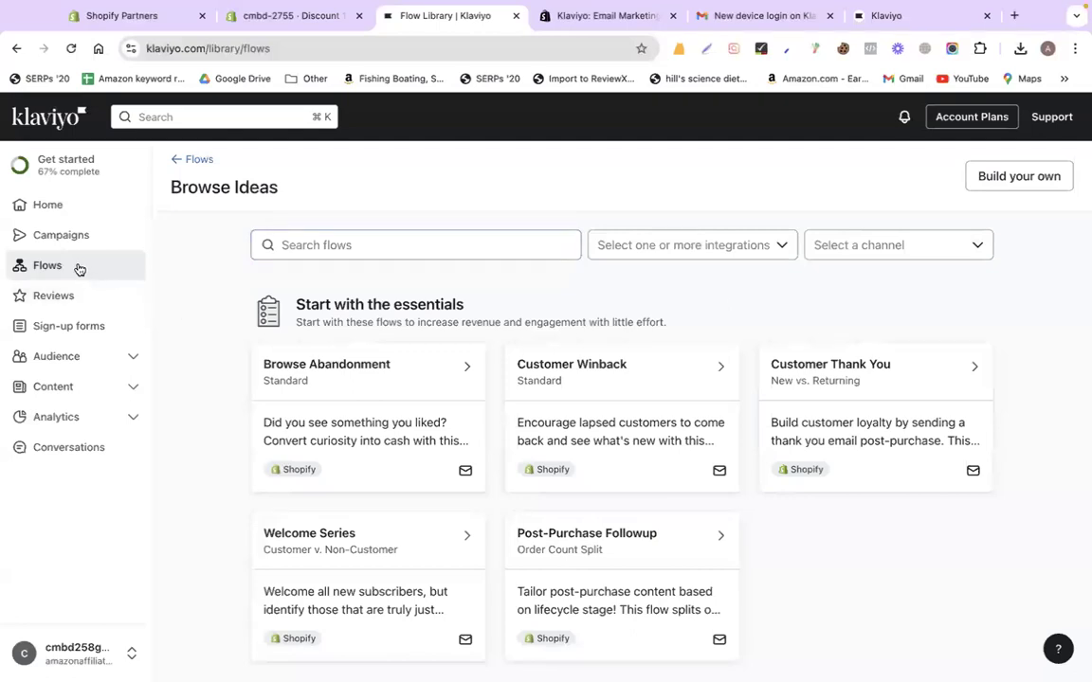
Review the Audience Lists & segments page, then return to the Shopify 10%OFF discount
{"action": "left_click", "coordinate": [74, 357]}
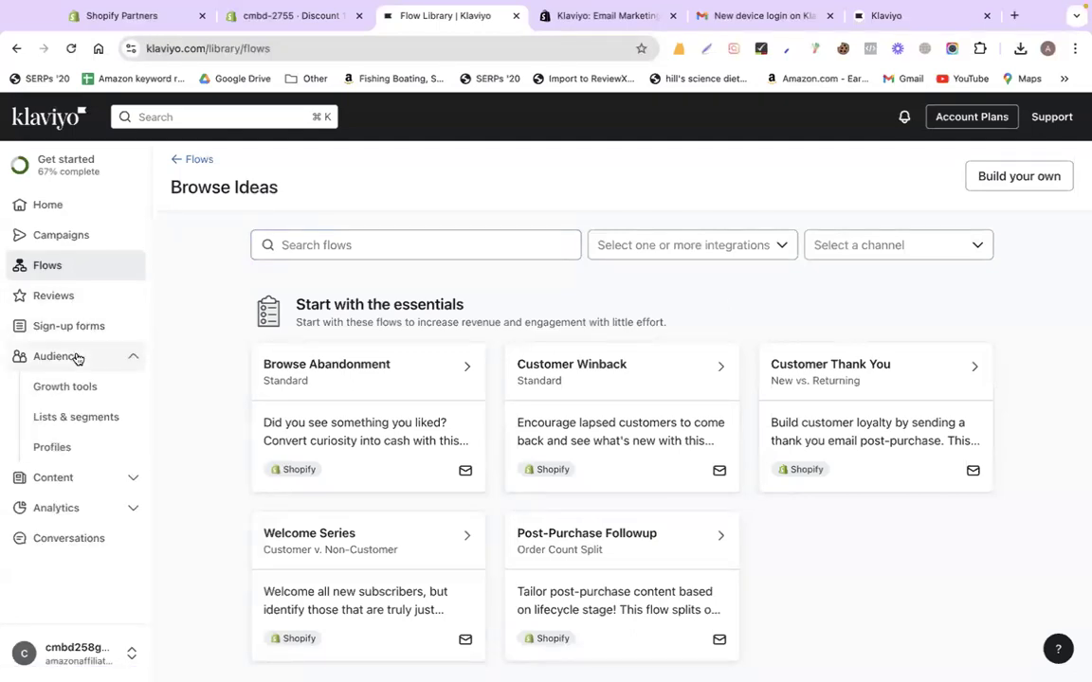
{"action": "left_click", "coordinate": [72, 418]}
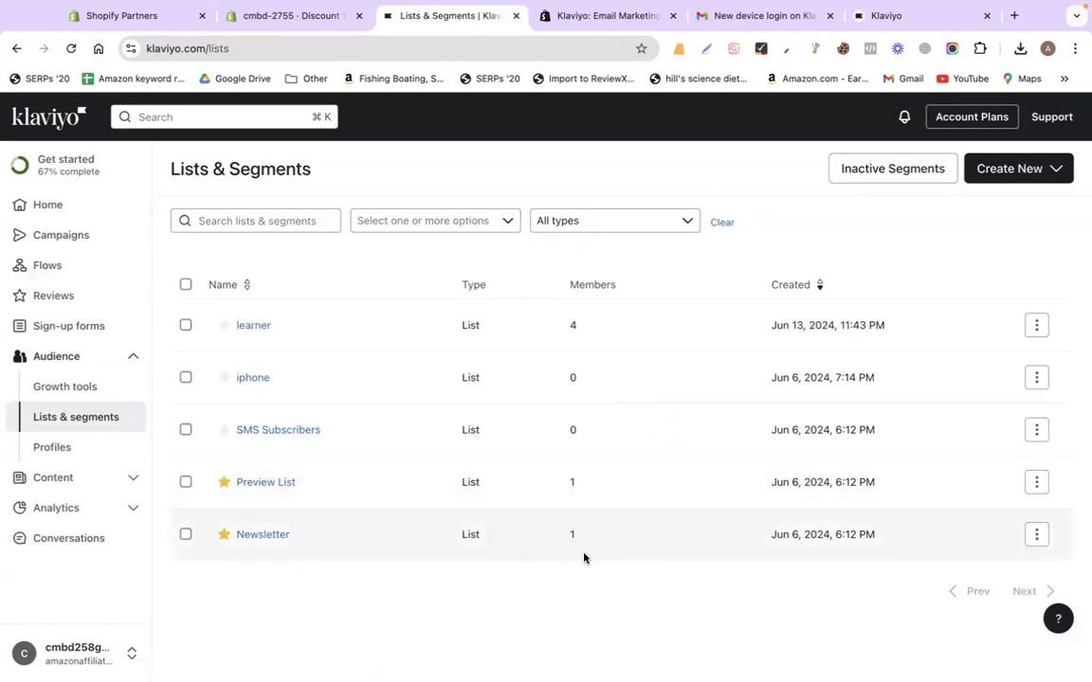
{"action": "left_click", "coordinate": [276, 23]}
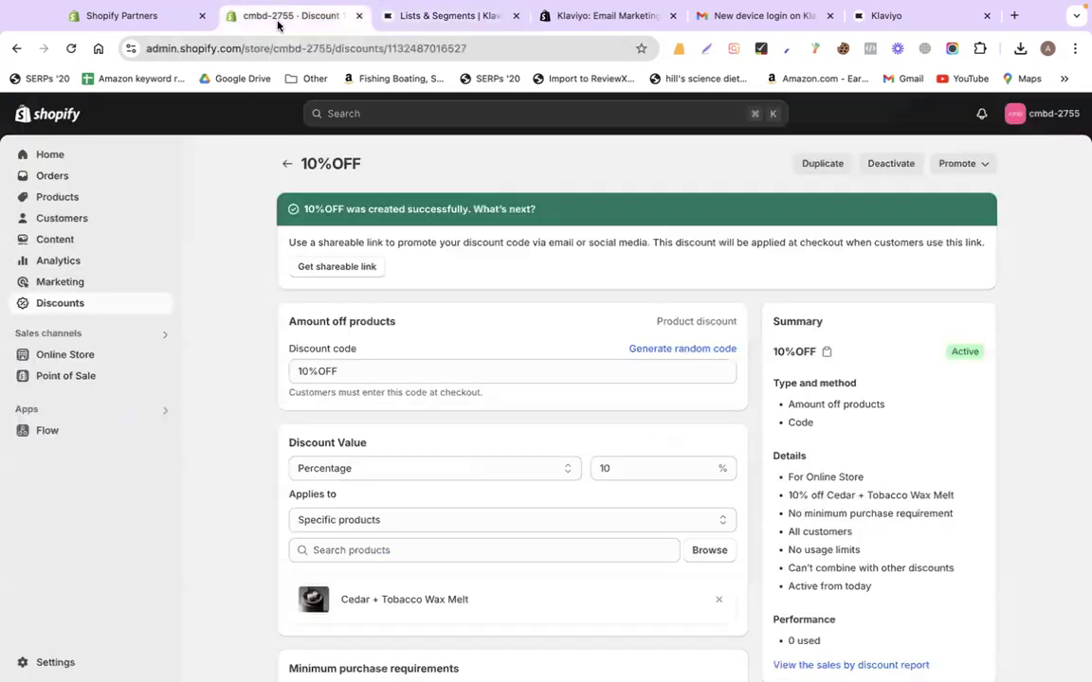
Copy store number 2755 from the Shopify address bar and return to Klaviyo Lists & Segments
{"action": "double_click", "coordinate": [320, 49]}
{"action": "right_click", "coordinate": [350, 49]}
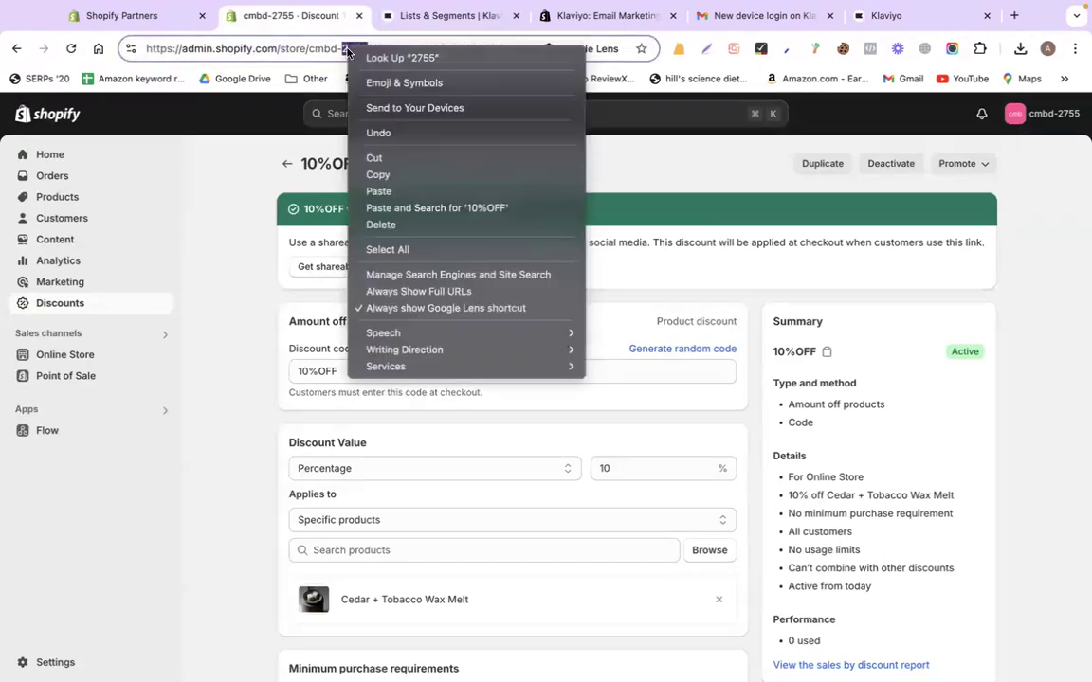
{"action": "left_click", "coordinate": [389, 176]}
{"action": "left_click", "coordinate": [473, 17]}
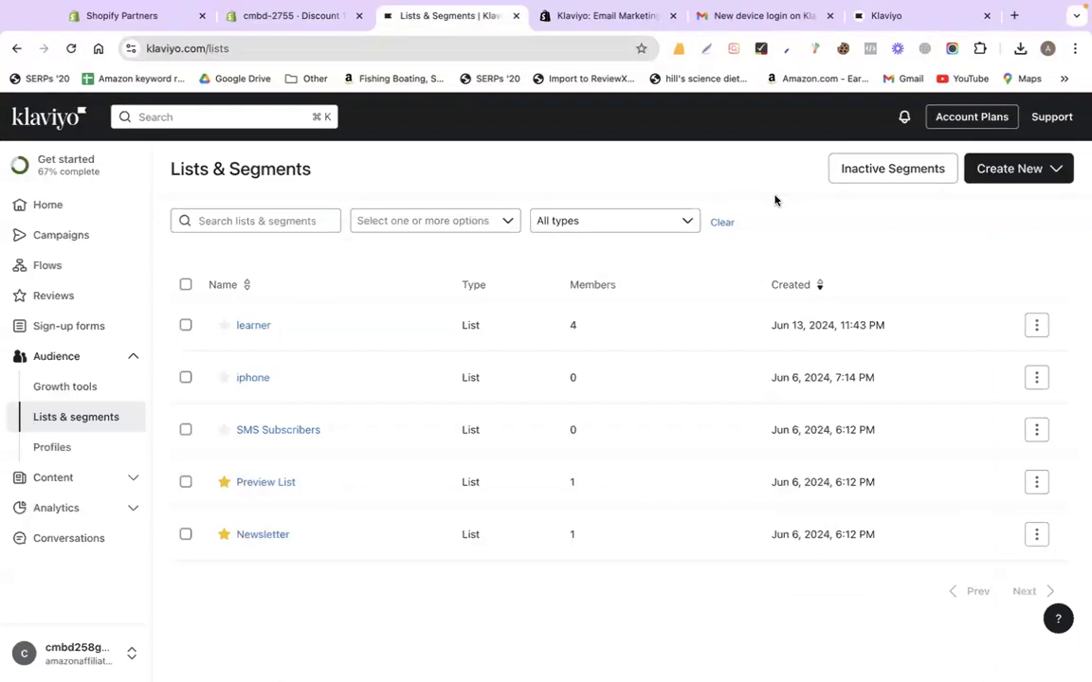
Begin creating a new list named 2755
{"action": "left_click", "coordinate": [987, 175]}
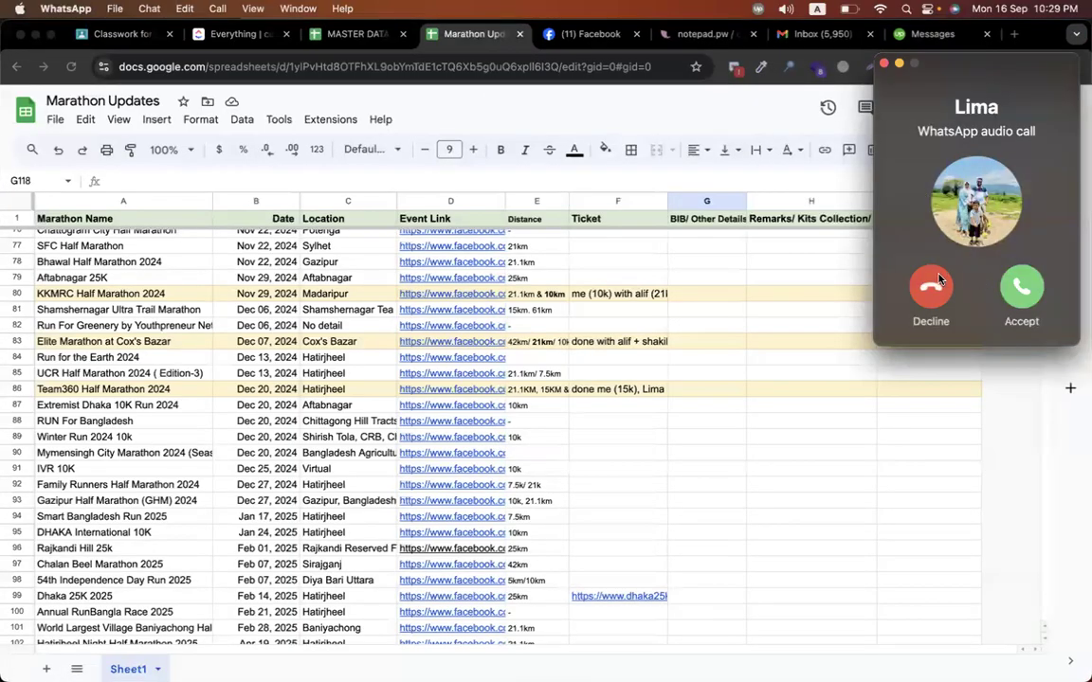
{"action": "left_click", "coordinate": [928, 287]}
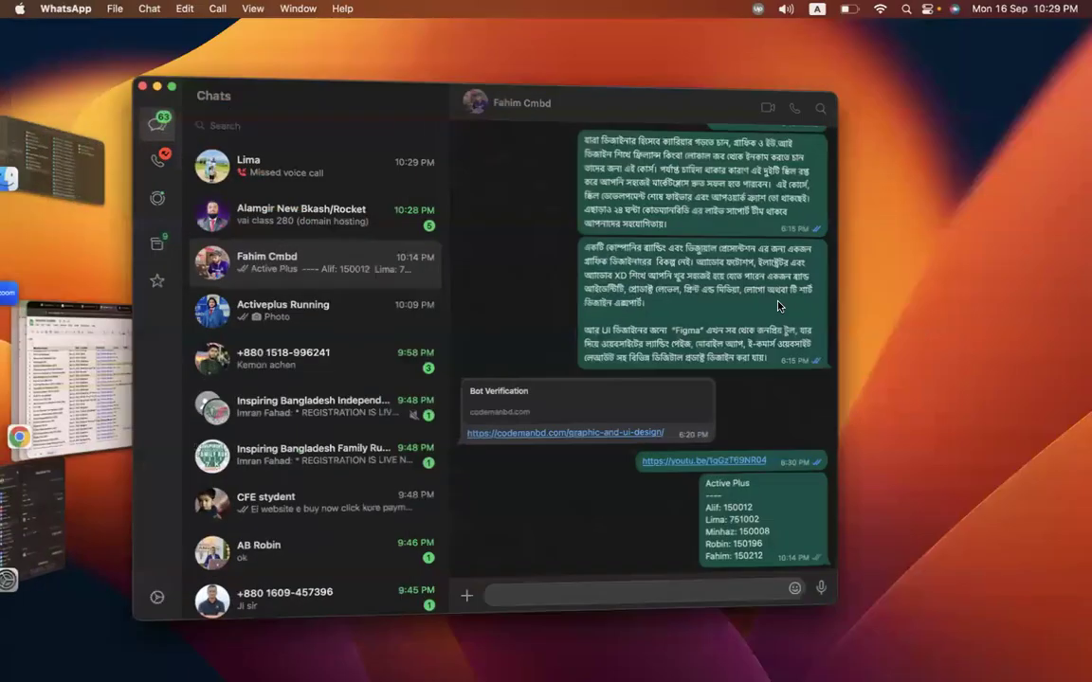
{"action": "key", "text": "ctrl+Right"}
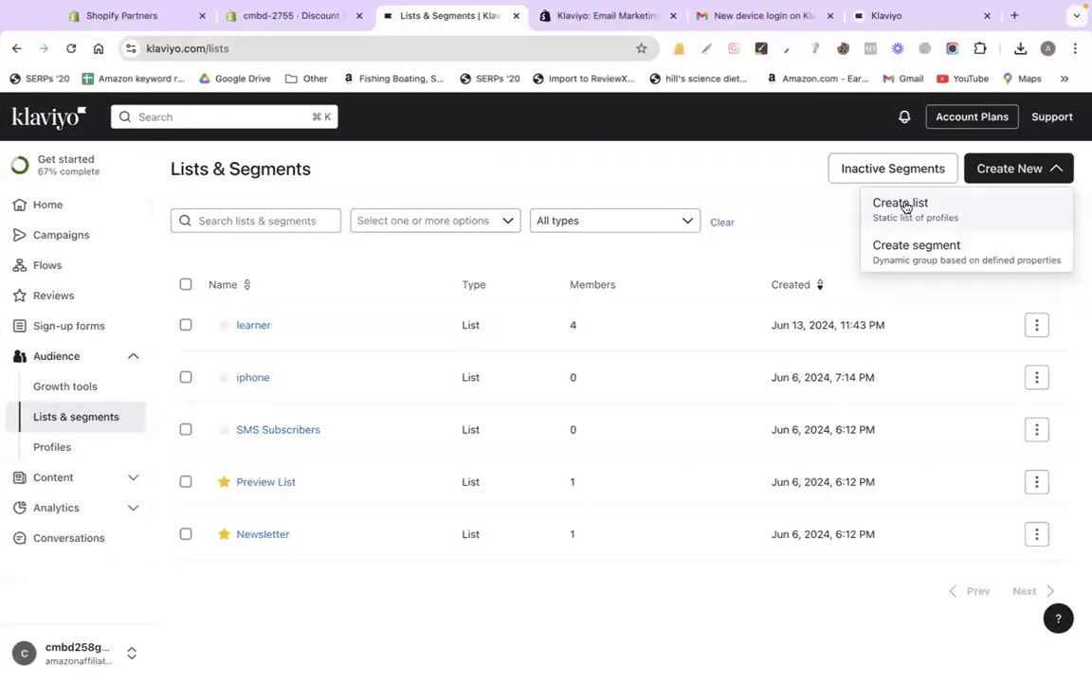
{"action": "left_click", "coordinate": [905, 207]}
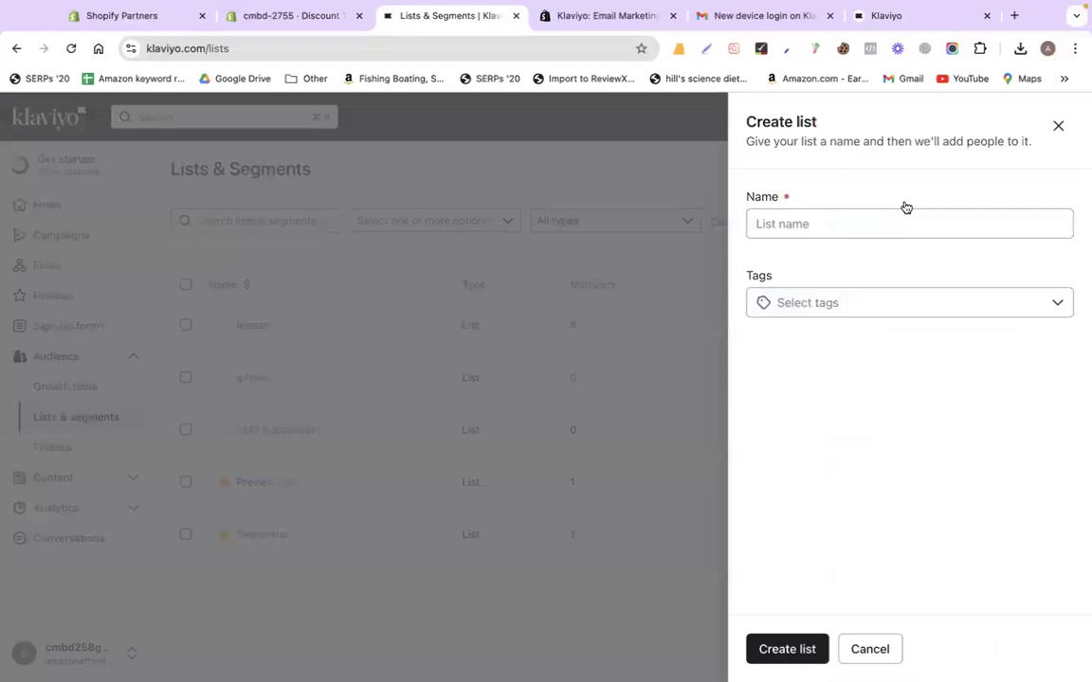
{"action": "left_click", "coordinate": [854, 218]}
{"action": "type", "text": "2755"}
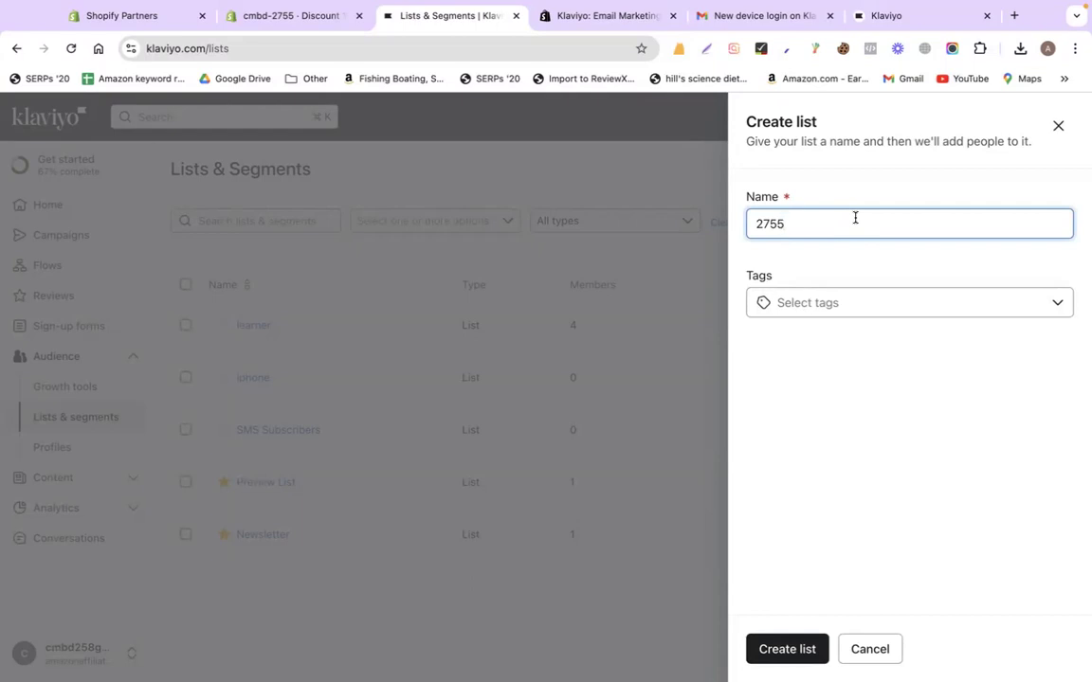
Browse the list's tags without choosing one, cancel the list, and reopen the Create New options
{"action": "left_click", "coordinate": [816, 305]}
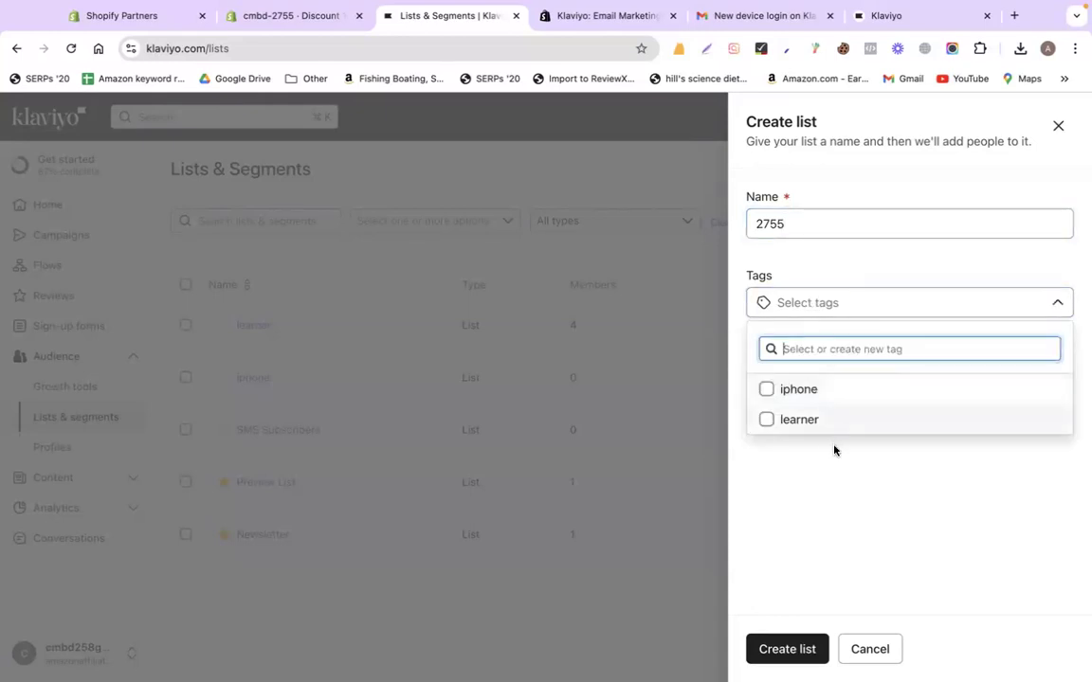
{"action": "left_click", "coordinate": [895, 471]}
{"action": "left_click", "coordinate": [815, 304]}
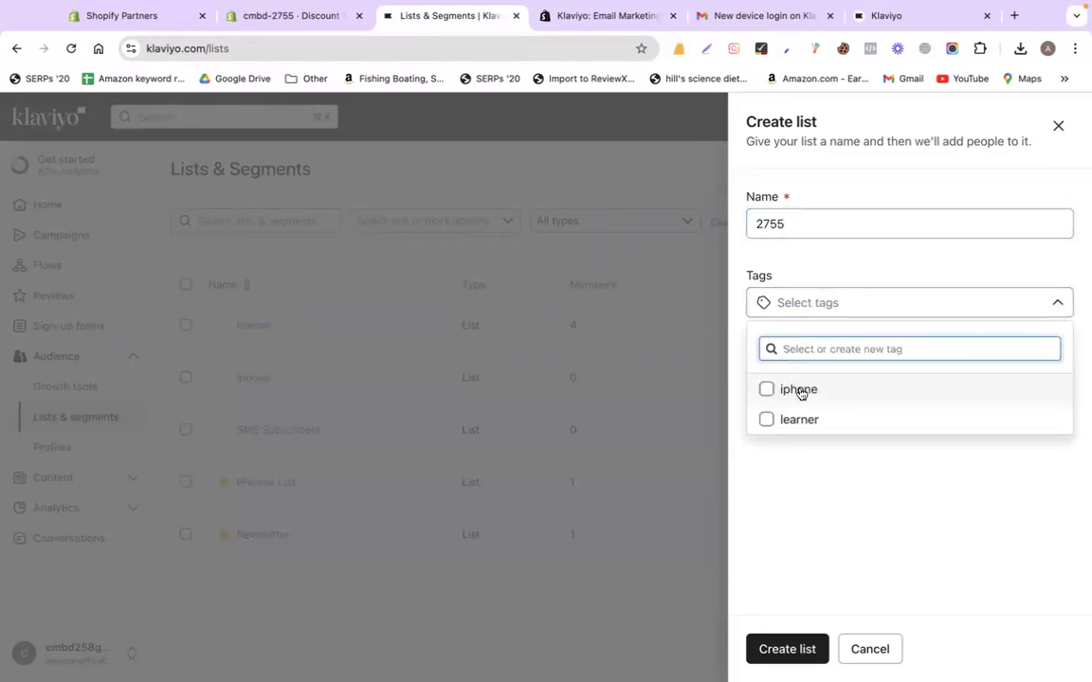
{"action": "left_click", "coordinate": [882, 487]}
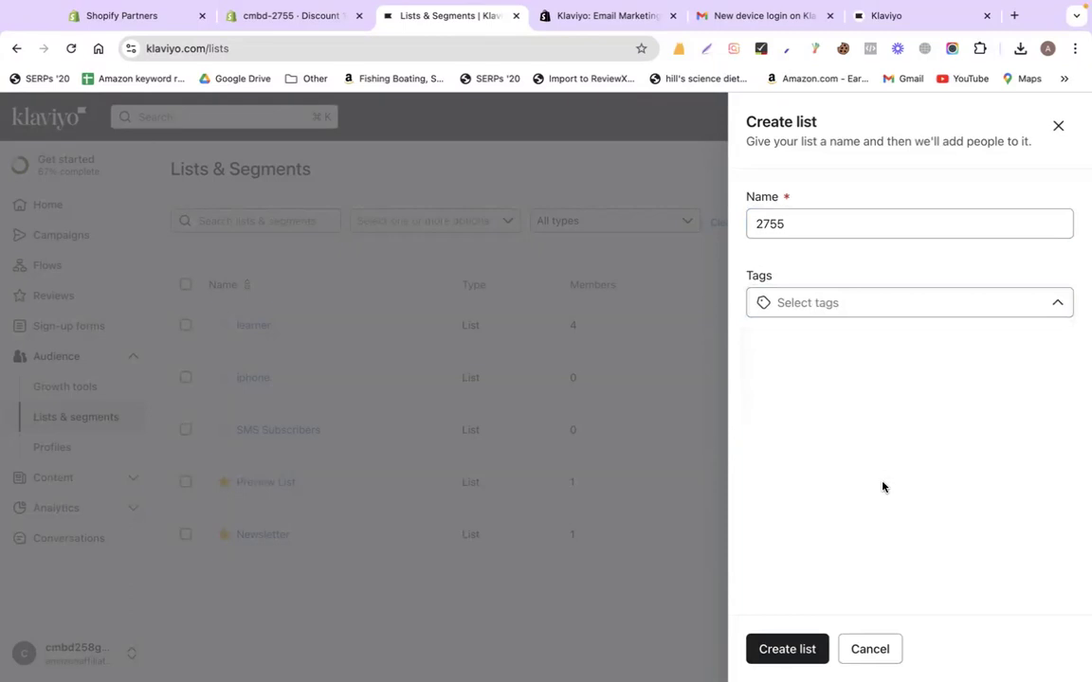
{"action": "left_click", "coordinate": [872, 654]}
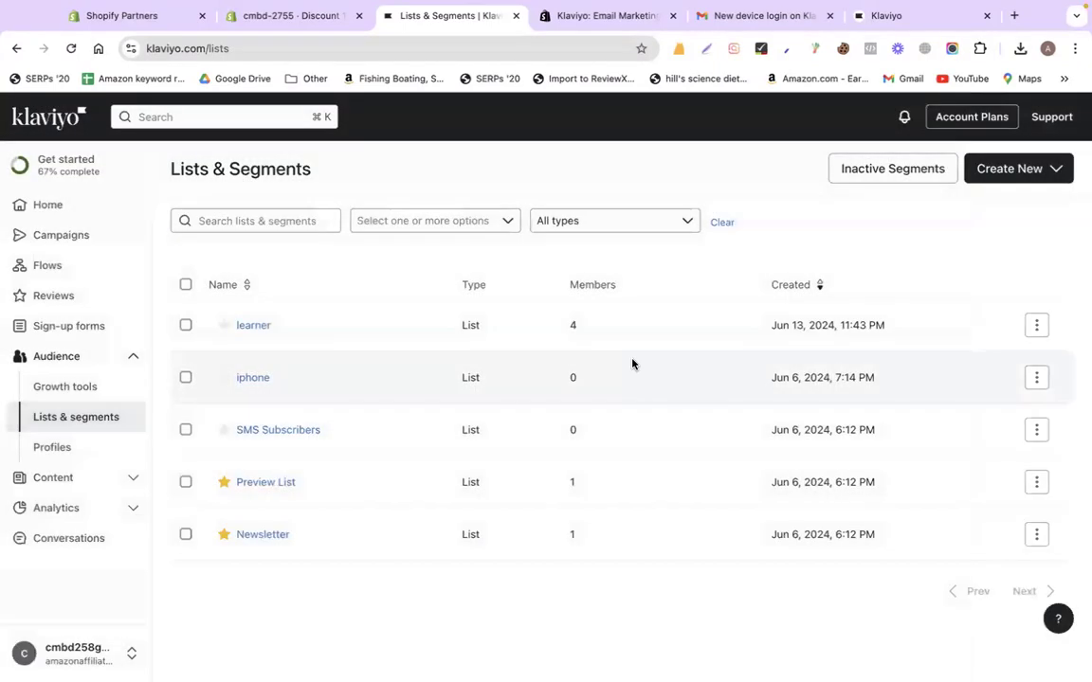
{"action": "left_click", "coordinate": [998, 175]}
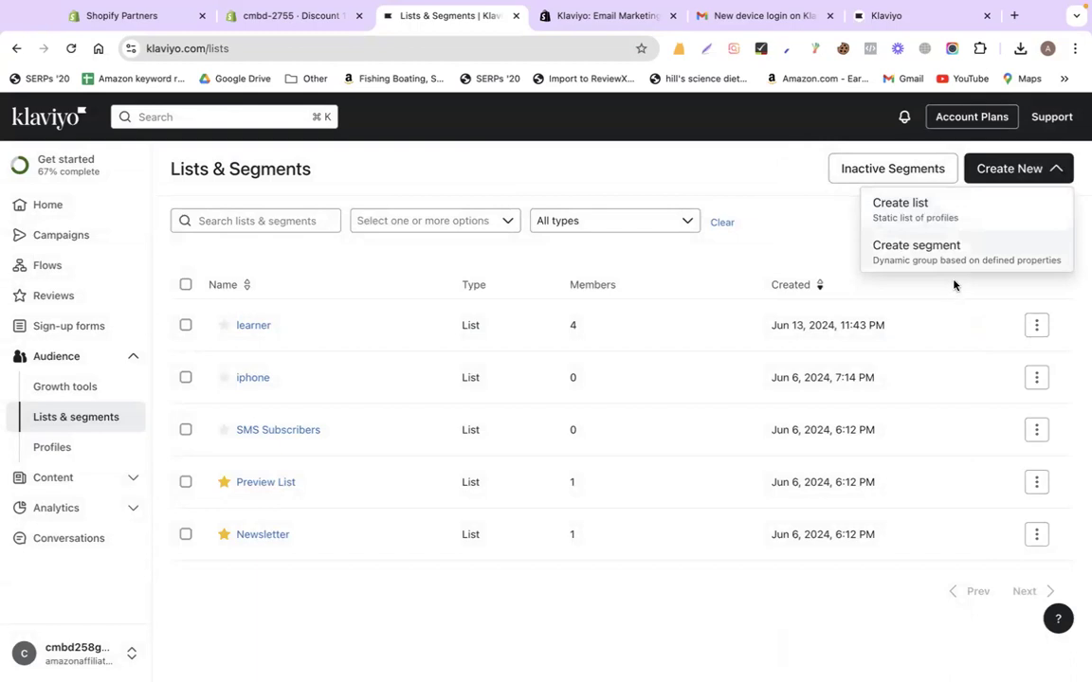
Try saving a segment named 2755 tagged iphone, which ends on an error page
{"action": "left_click", "coordinate": [917, 266]}
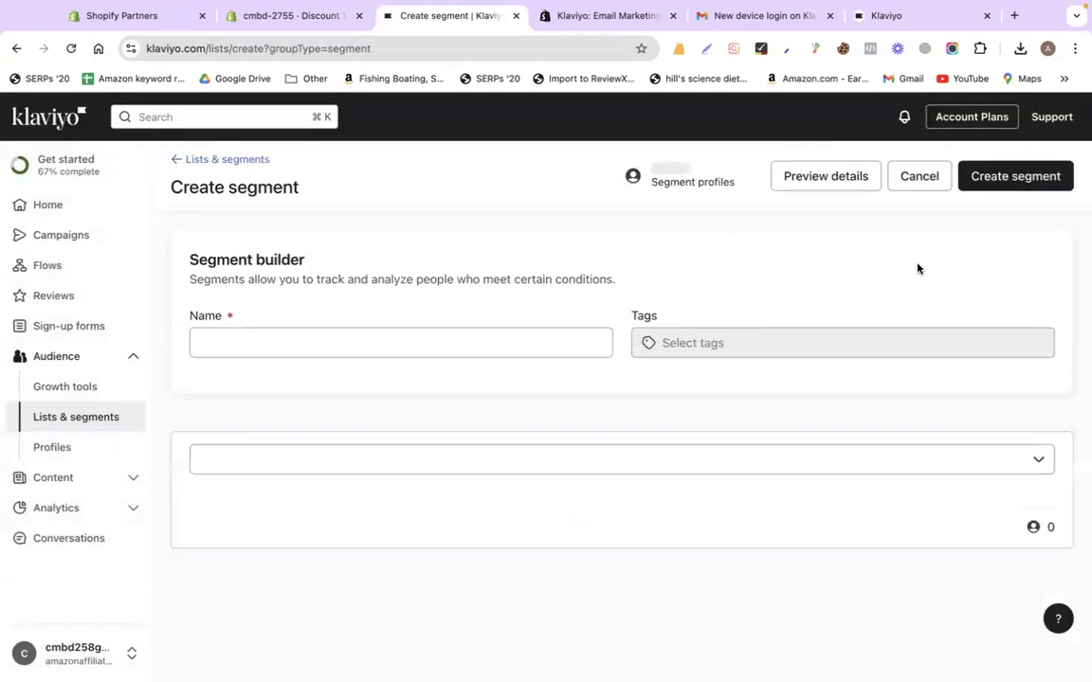
{"action": "left_click", "coordinate": [460, 340]}
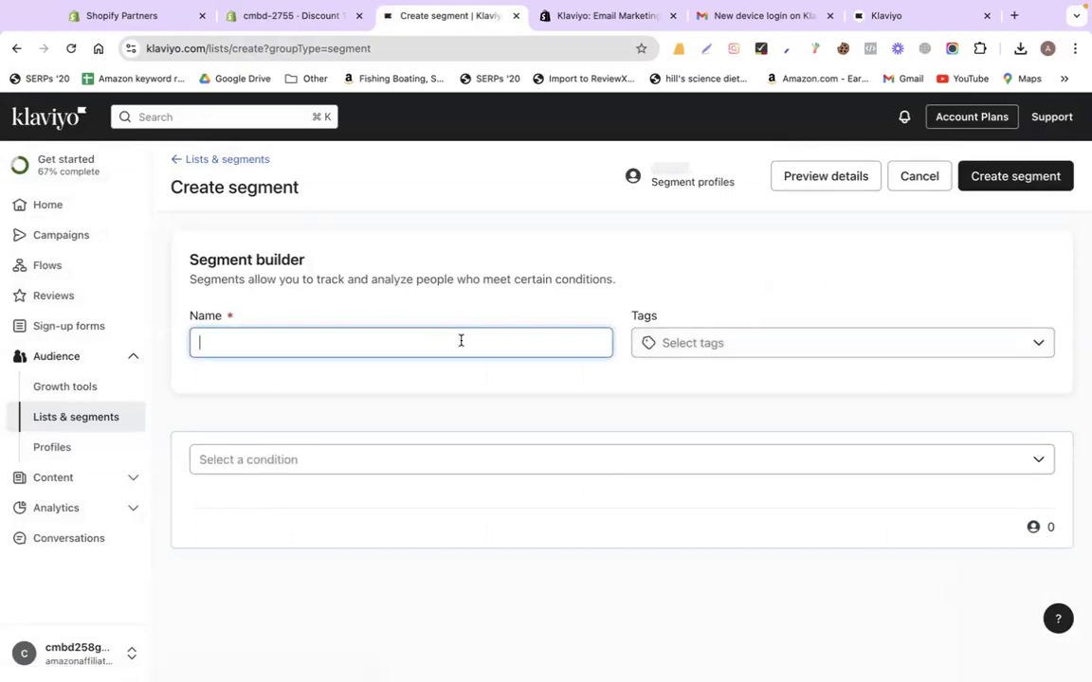
{"action": "type", "text": "2755"}
{"action": "left_click", "coordinate": [679, 344]}
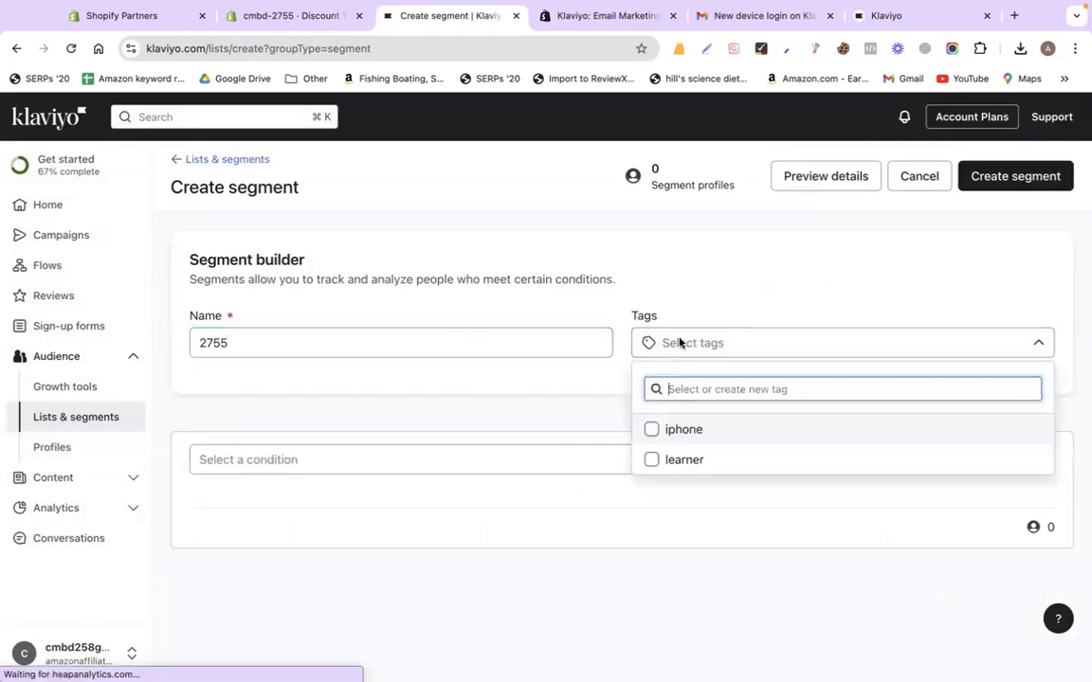
{"action": "left_click", "coordinate": [650, 428]}
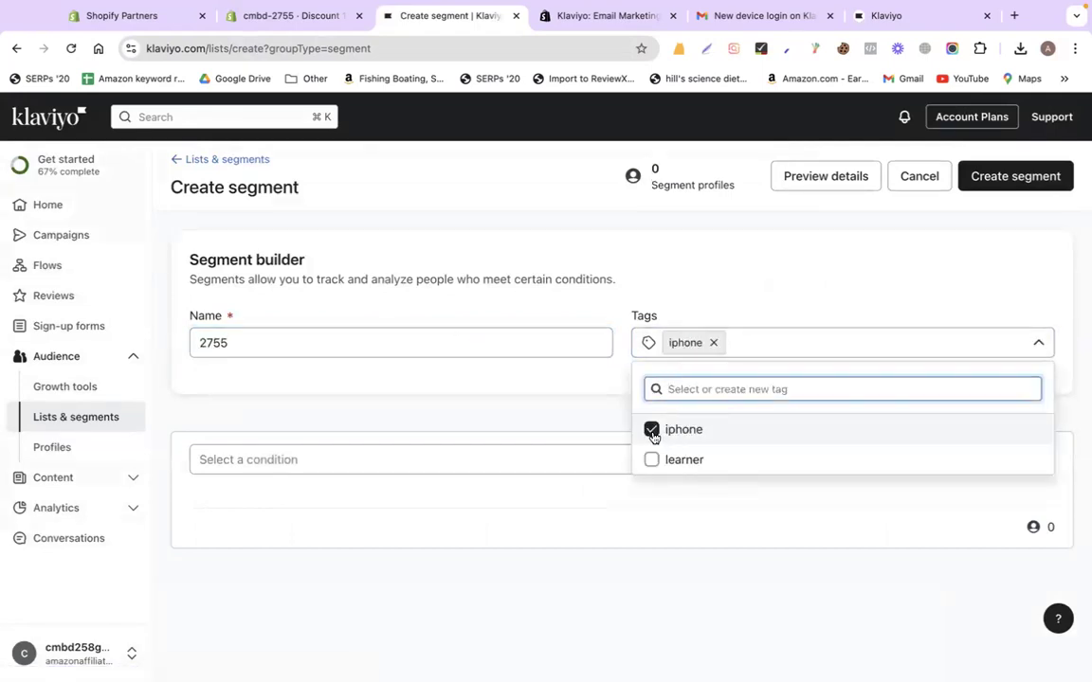
{"action": "left_click", "coordinate": [453, 407]}
{"action": "left_click", "coordinate": [1001, 179]}
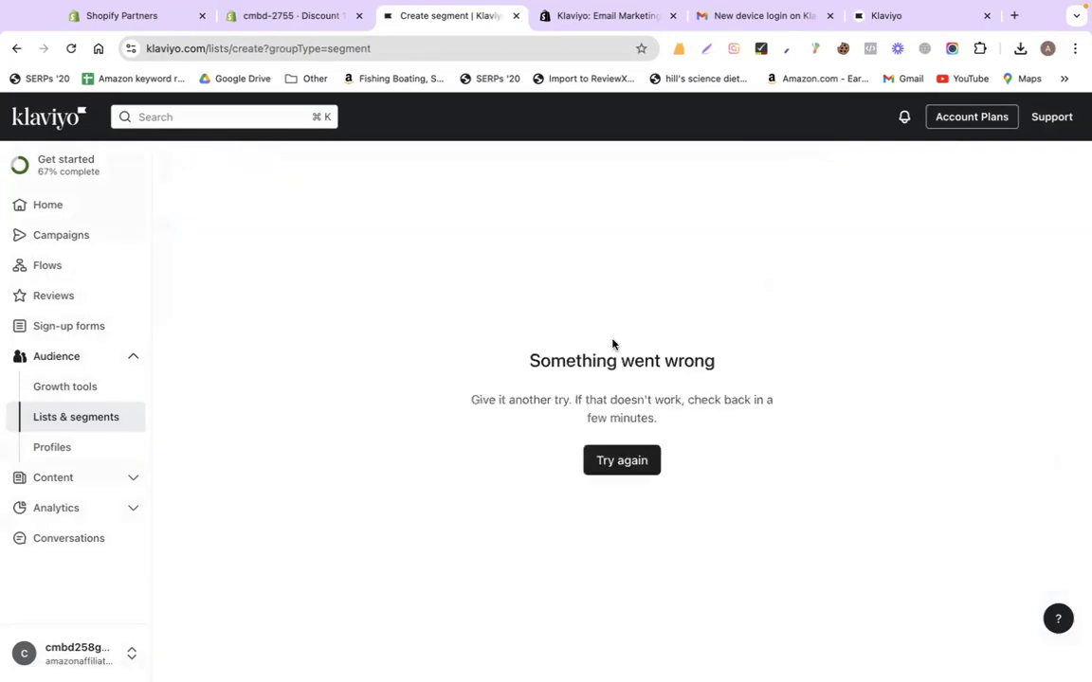
{"action": "left_click", "coordinate": [53, 419]}
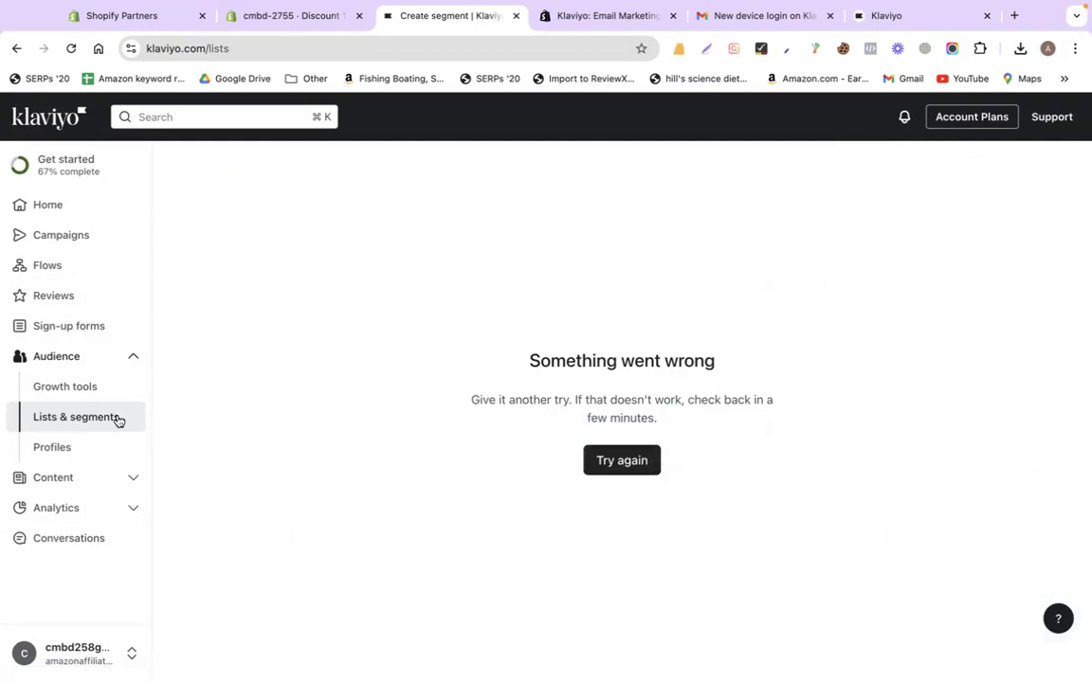
After reloading, create a list named 2755 with the learner tag
{"action": "left_click", "coordinate": [626, 460]}
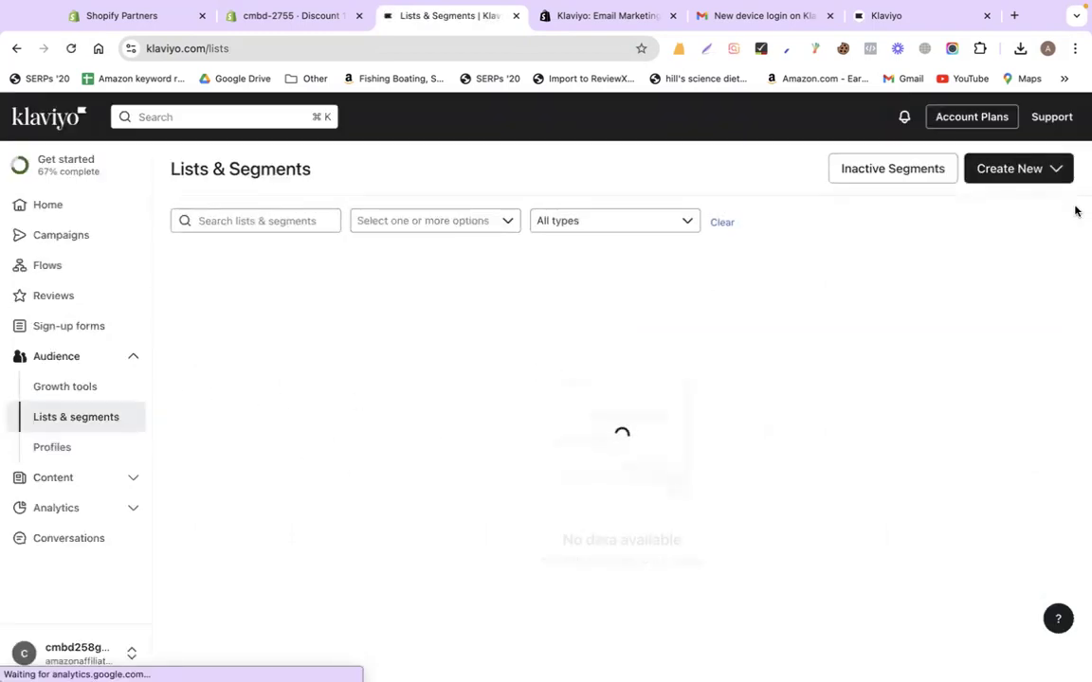
{"action": "left_click", "coordinate": [1024, 171]}
{"action": "left_click", "coordinate": [963, 208]}
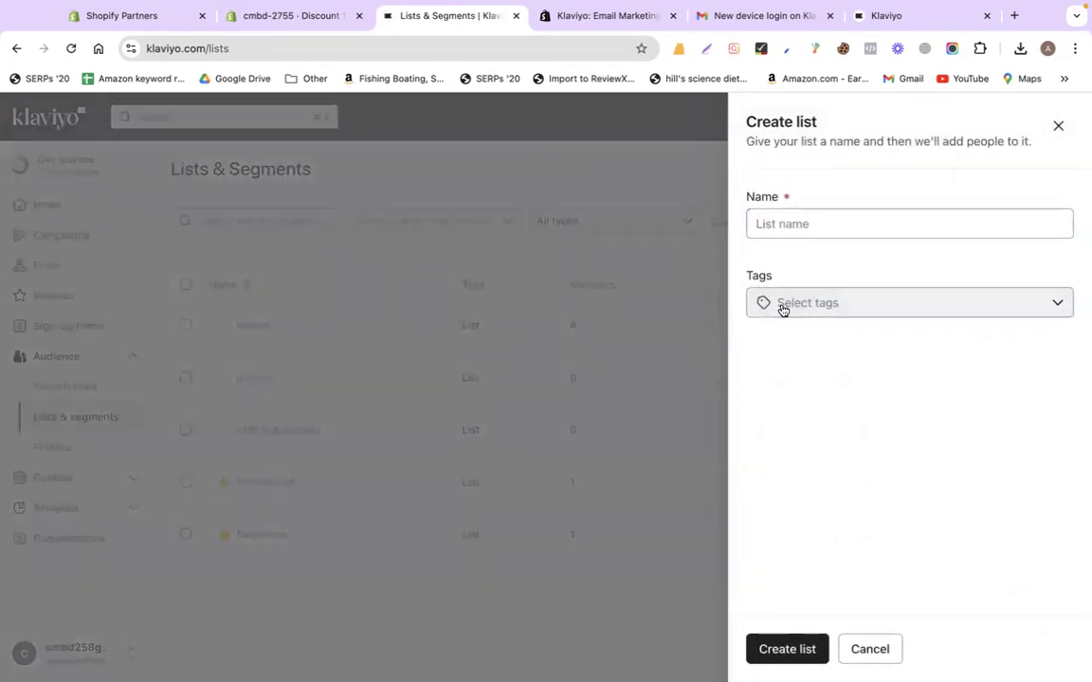
{"action": "left_click", "coordinate": [823, 225]}
{"action": "type", "text": "2755"}
{"action": "left_click", "coordinate": [814, 310]}
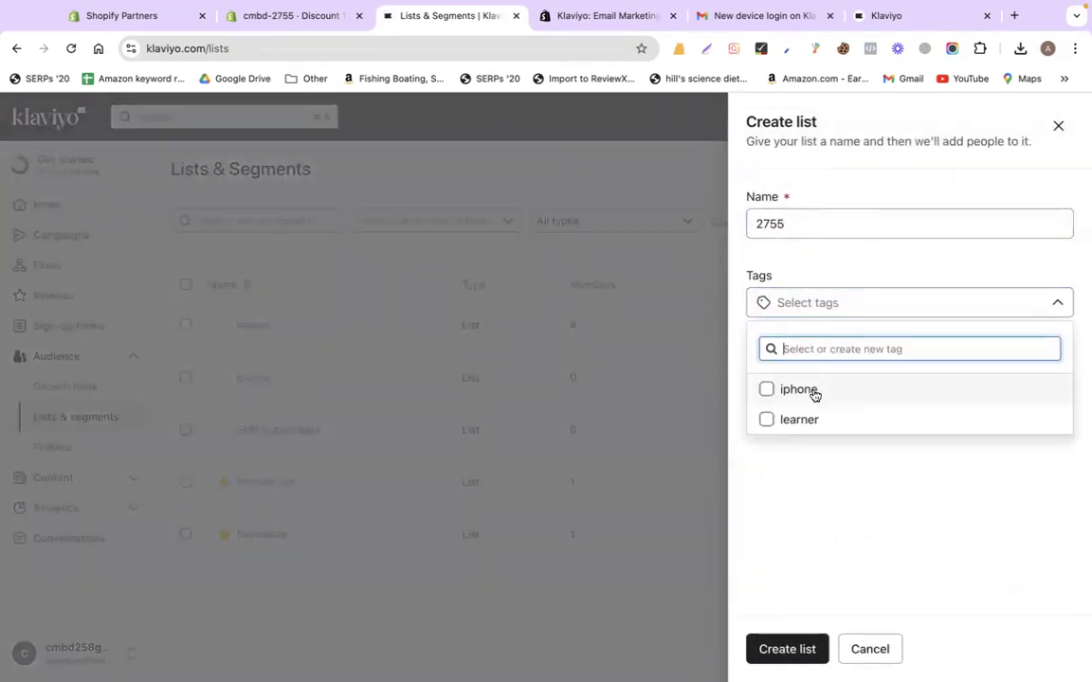
{"action": "left_click", "coordinate": [777, 419]}
{"action": "left_click", "coordinate": [786, 649]}
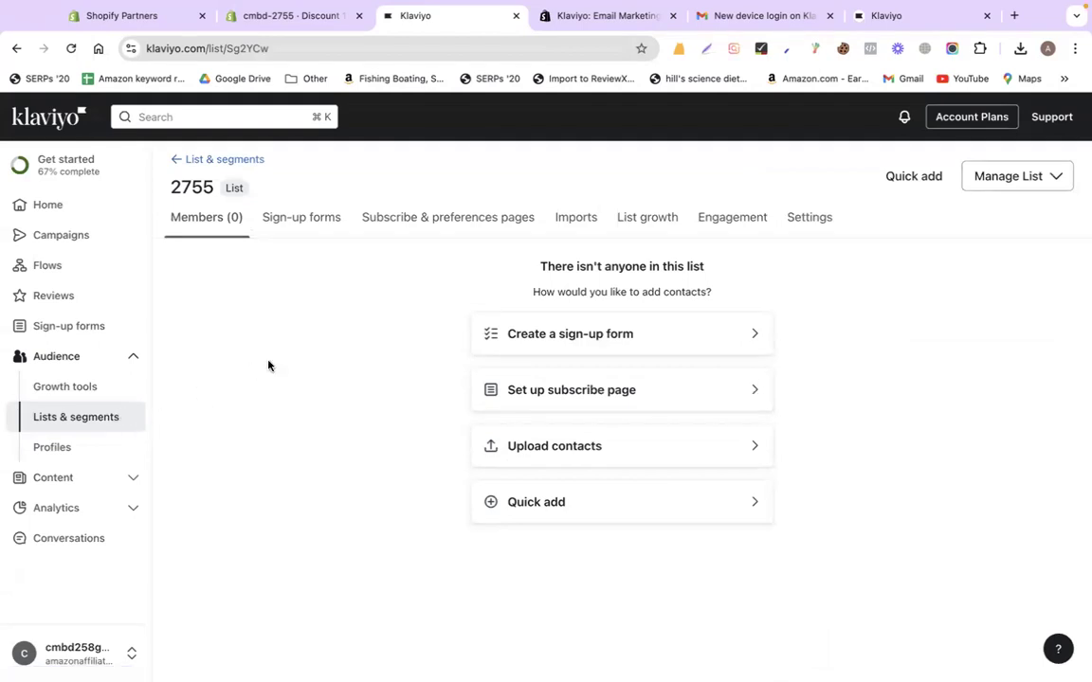
Start a welcome series flow triggered by joining list 2755 and continue to the coupon step
{"action": "left_click", "coordinate": [45, 269]}
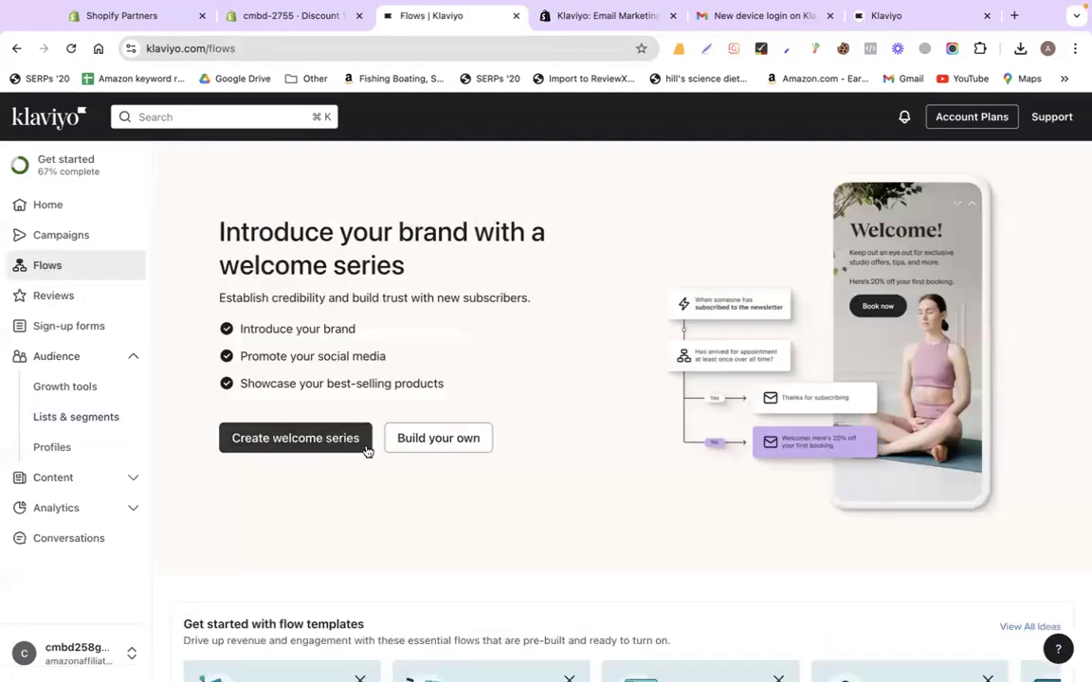
{"action": "left_click", "coordinate": [365, 443]}
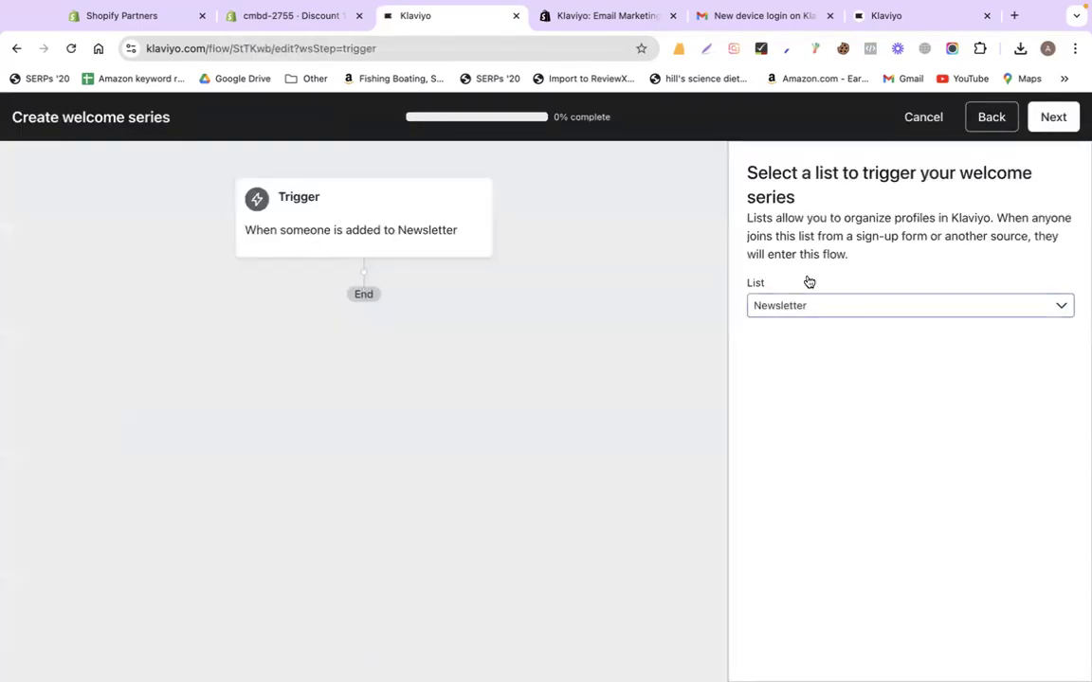
{"action": "left_click", "coordinate": [797, 305]}
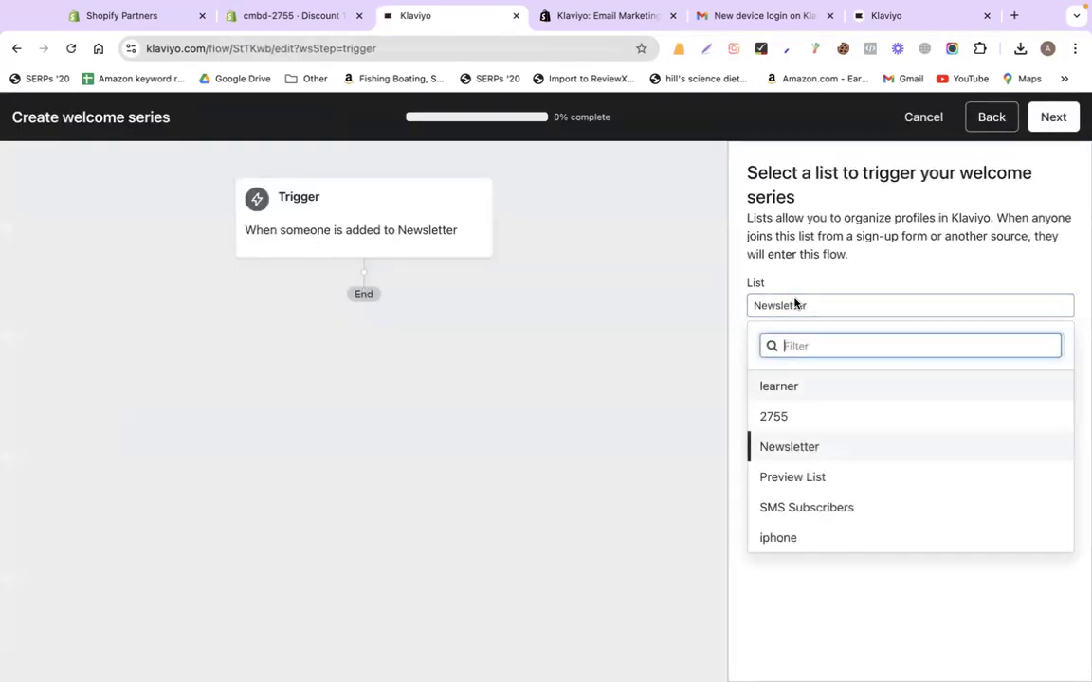
{"action": "left_click", "coordinate": [783, 418]}
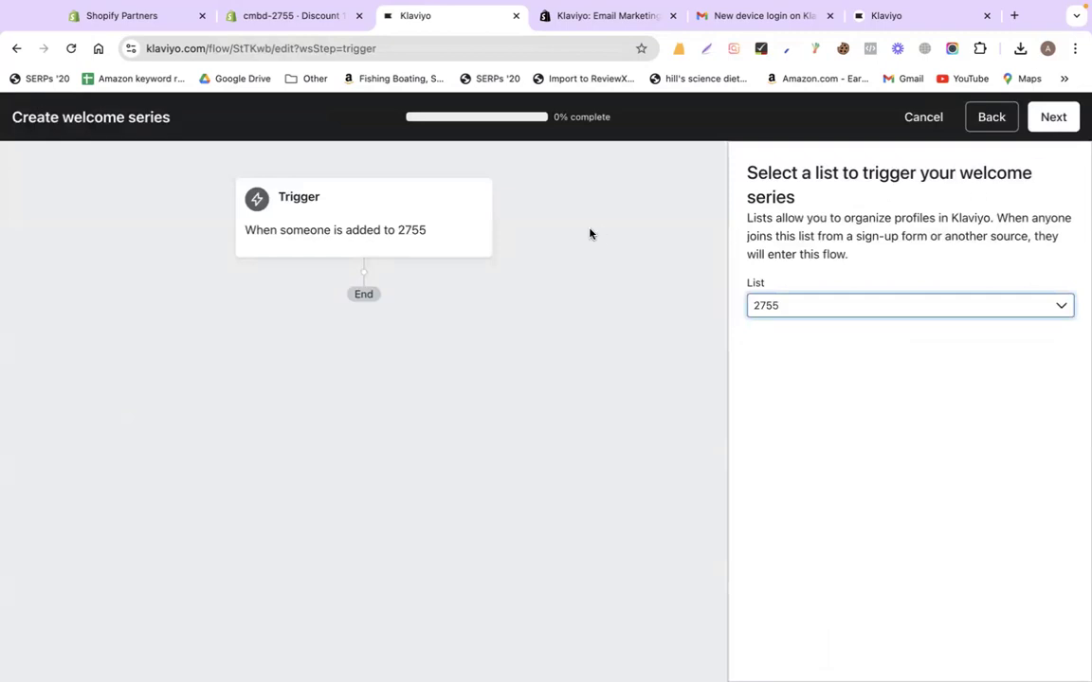
{"action": "left_click", "coordinate": [1049, 119]}
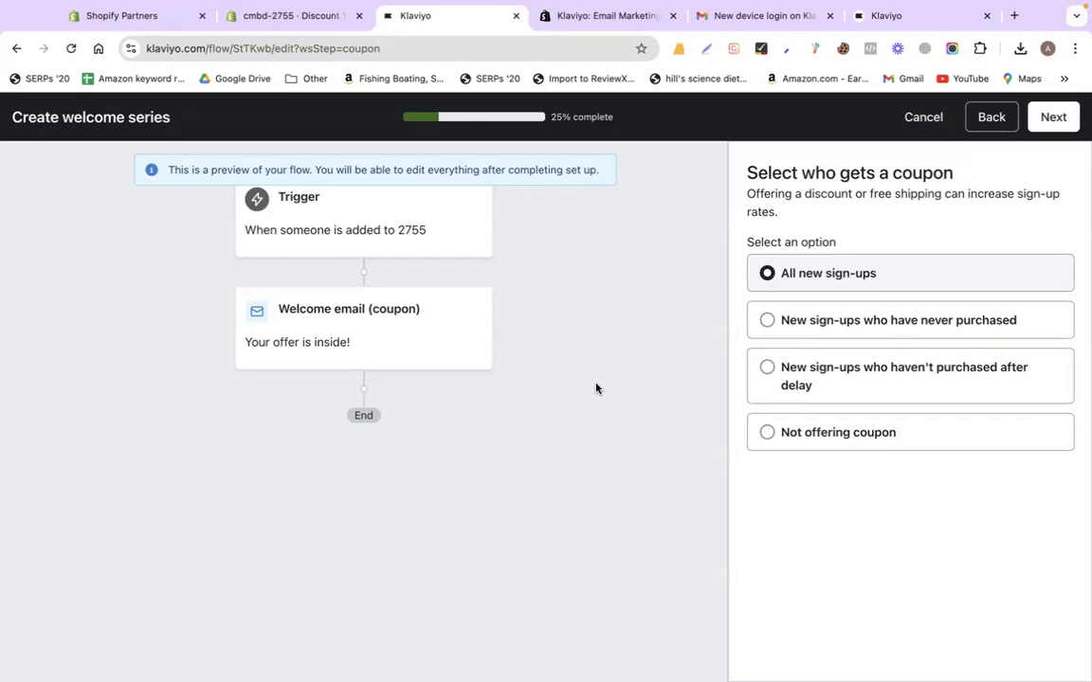
Enter the store's existing 10%OFF discount as a static coupon code
{"action": "left_click", "coordinate": [1052, 117]}
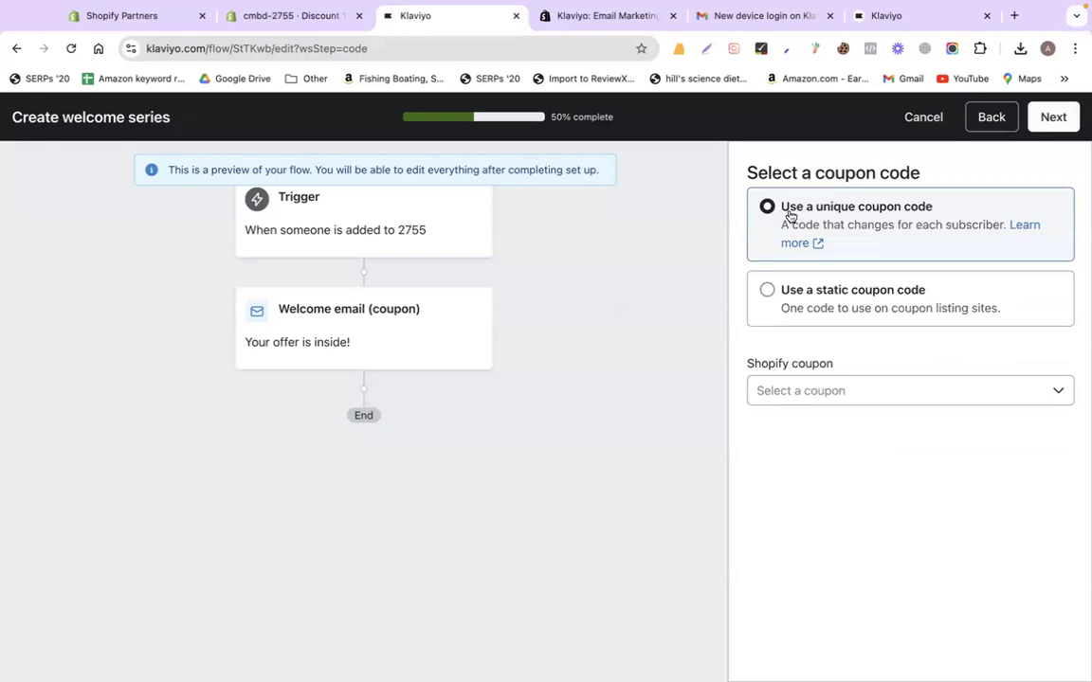
{"action": "left_click", "coordinate": [610, 17]}
{"action": "left_click", "coordinate": [449, 17]}
{"action": "left_click", "coordinate": [768, 290]}
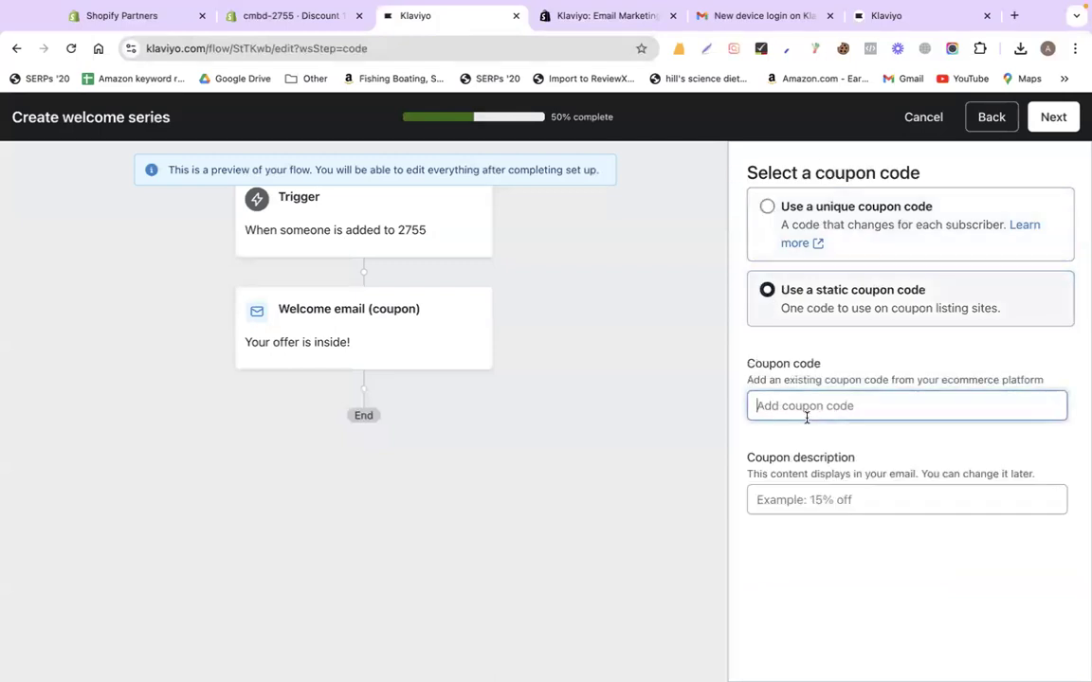
{"action": "left_click", "coordinate": [318, 17]}
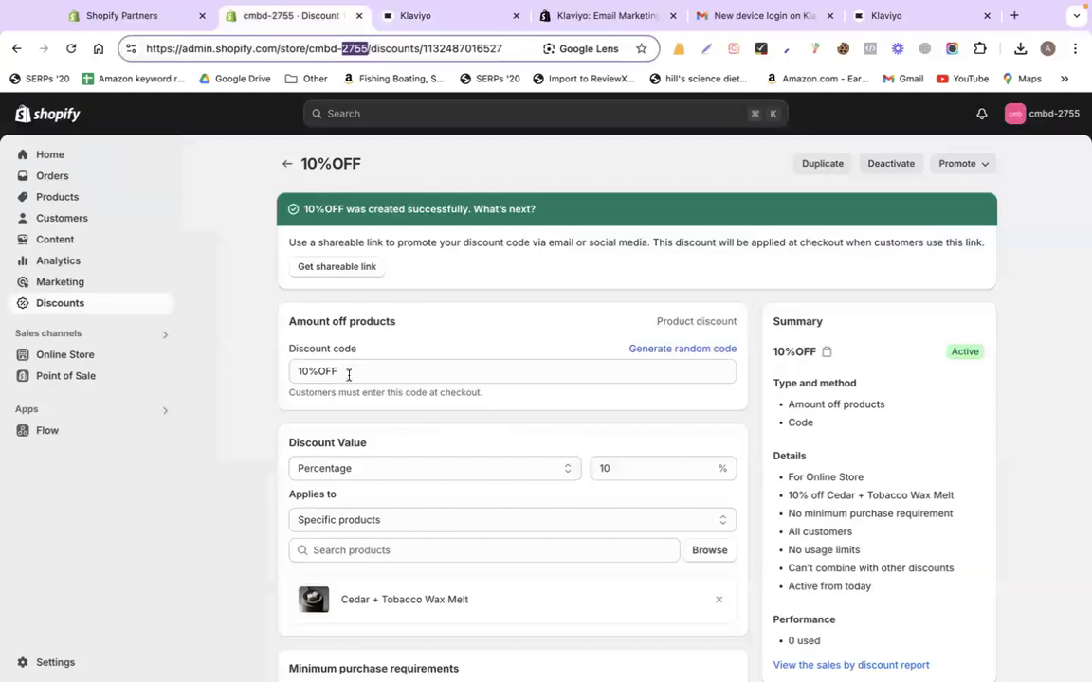
{"action": "left_click", "coordinate": [349, 376]}
{"action": "key", "text": "super+a"}
{"action": "key", "text": "super+c"}
{"action": "left_click", "coordinate": [444, 15]}
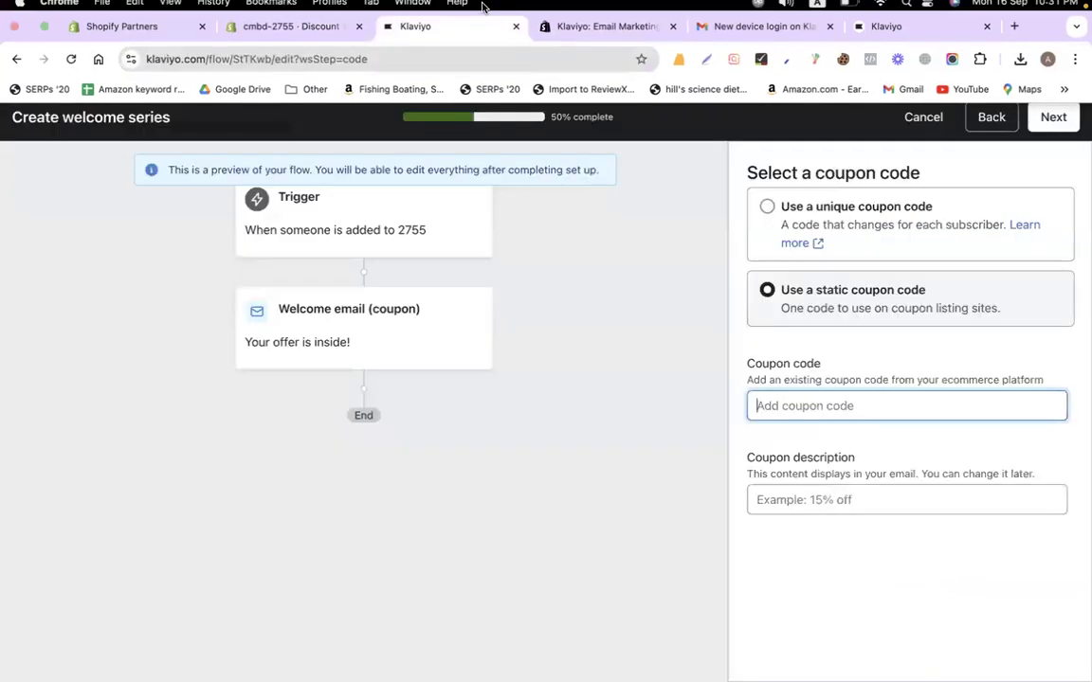
{"action": "key", "text": "super+v"}
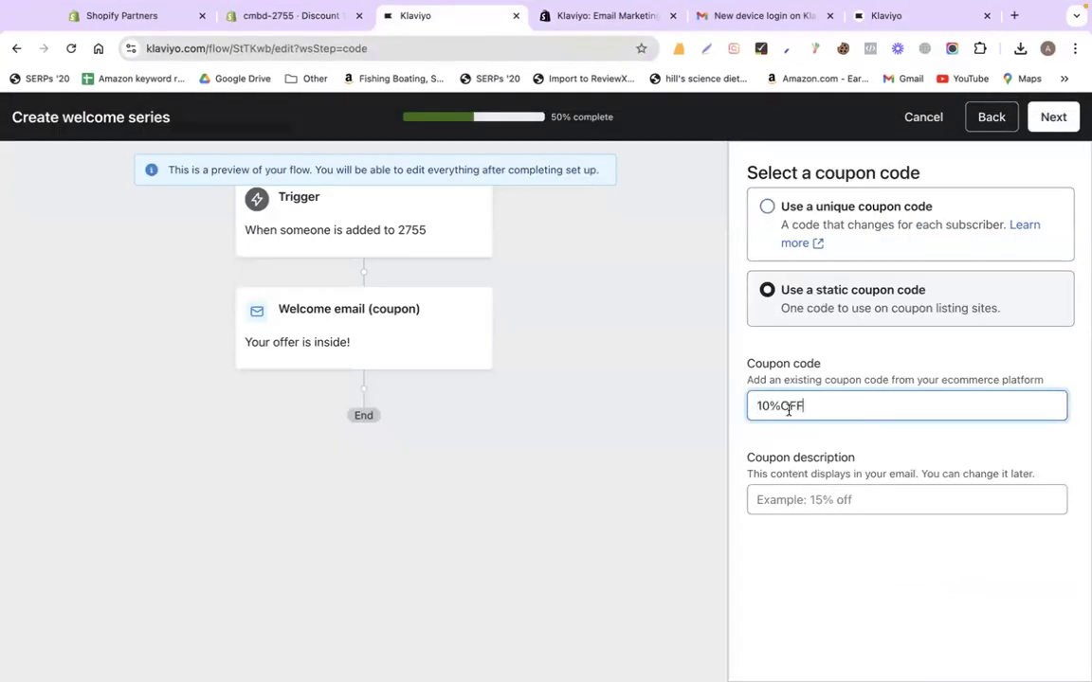
Switch to a unique coupon per subscriber and start a new Shopify coupon
{"action": "left_click", "coordinate": [766, 210]}
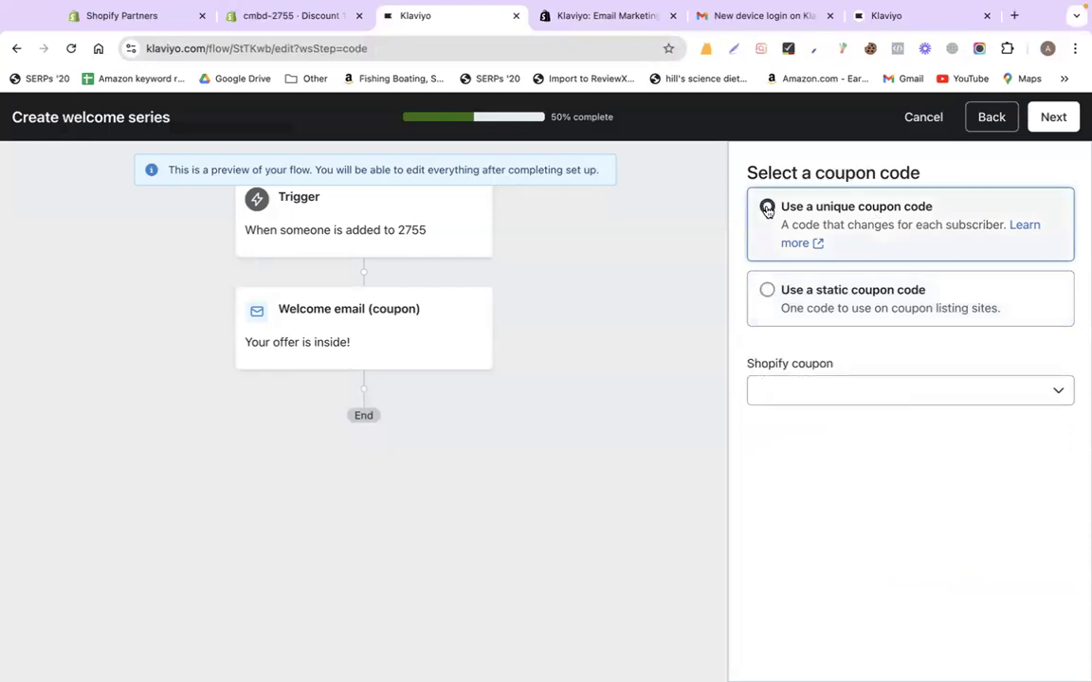
{"action": "left_click", "coordinate": [816, 395]}
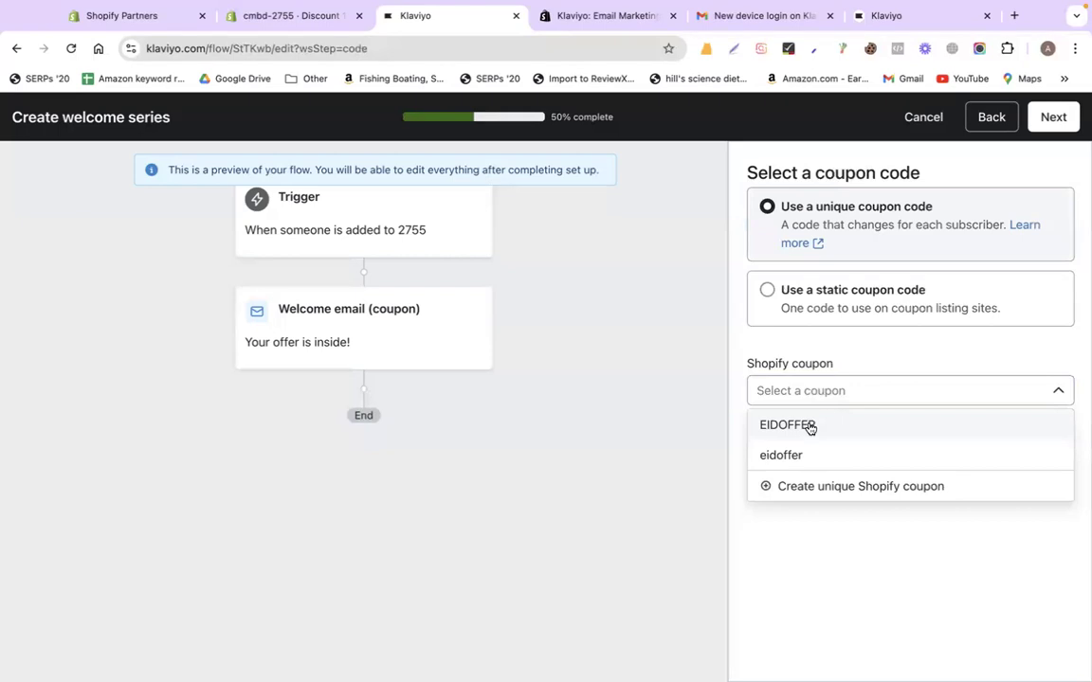
{"action": "left_click", "coordinate": [837, 488]}
Create the unique Shopify coupon 'discountcoupon' with a 10 percentage discount
{"action": "left_click", "coordinate": [399, 256]}
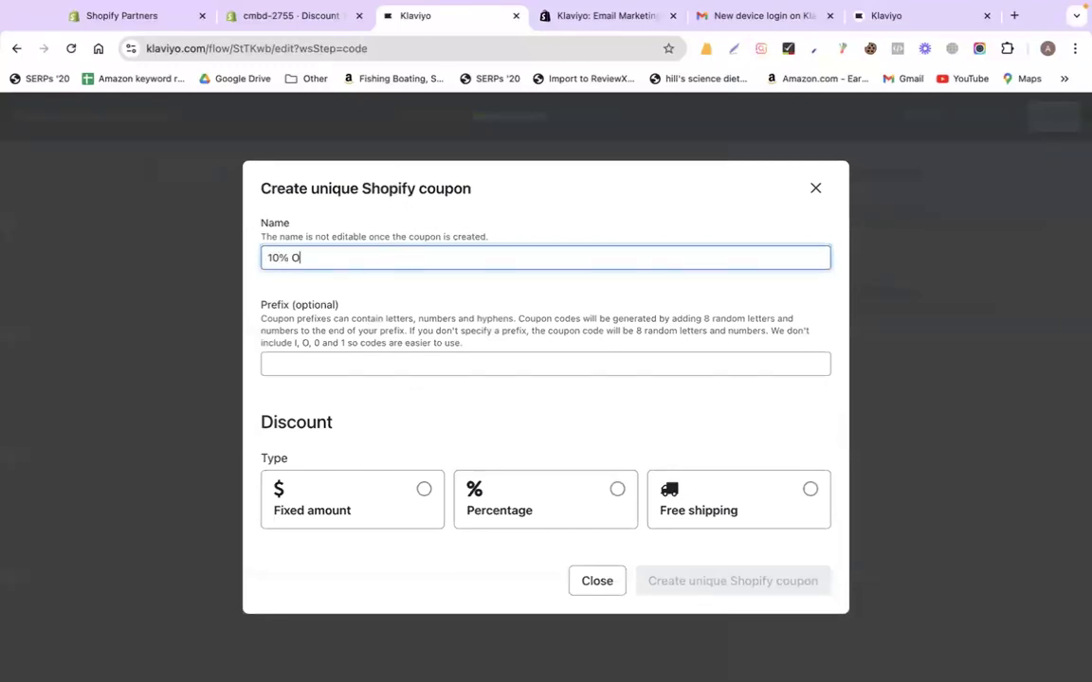
{"action": "left_click", "coordinate": [386, 495]}
{"action": "left_click", "coordinate": [355, 208]}
{"action": "triple_click", "coordinate": [291, 207]}
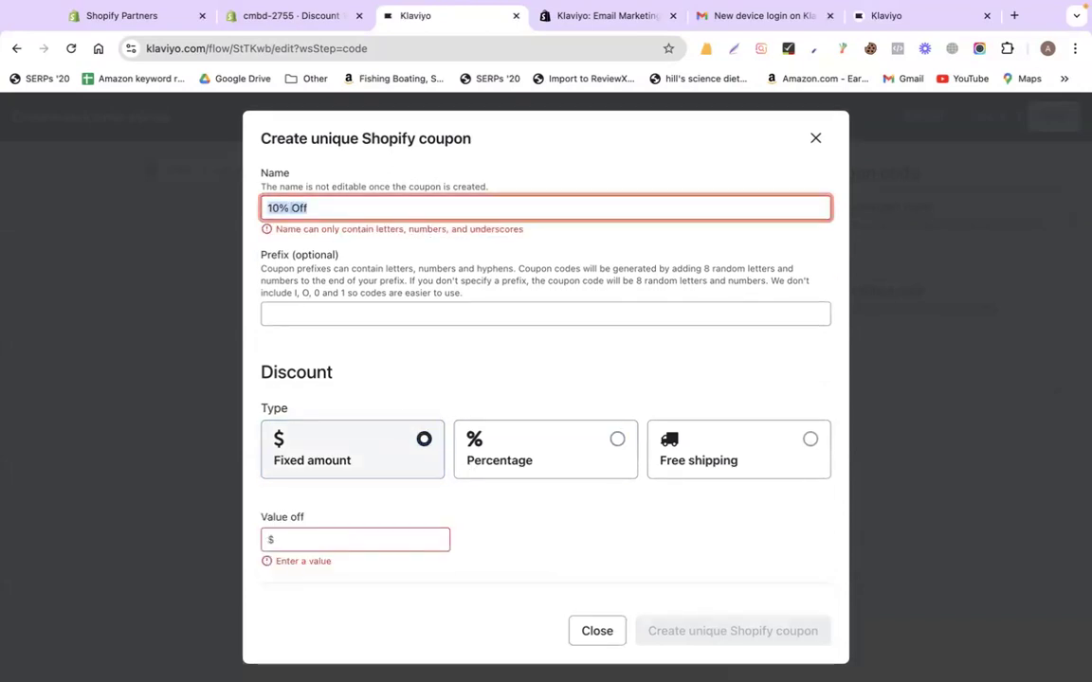
{"action": "type", "text": "discount coupon"}
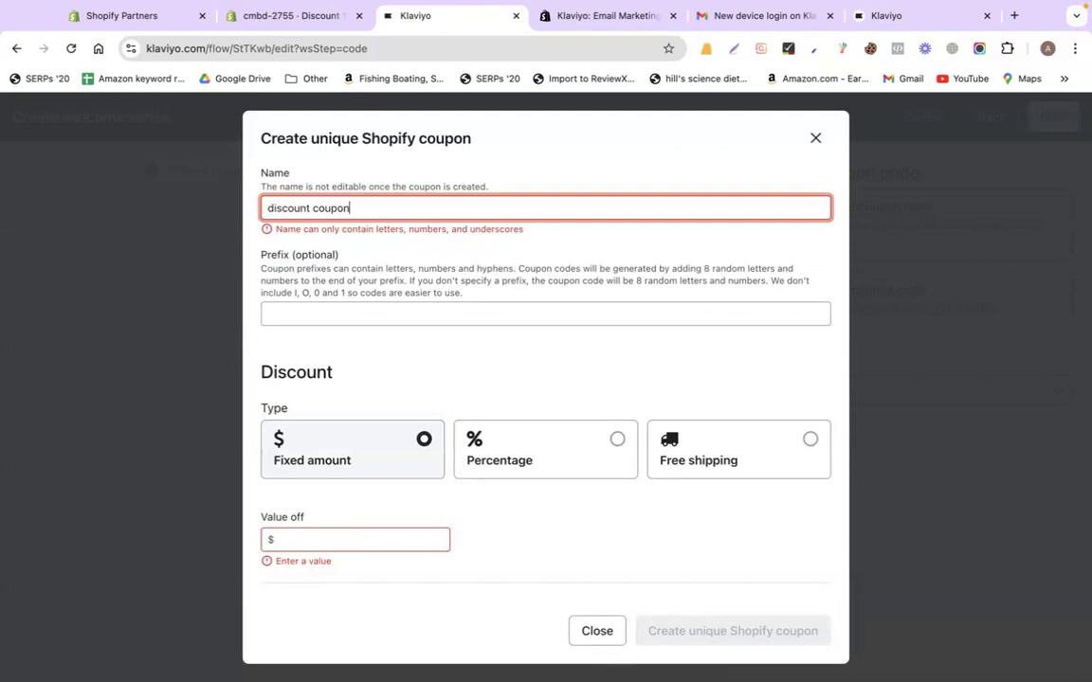
{"action": "left_click", "coordinate": [335, 333]}
{"action": "left_click", "coordinate": [329, 539]}
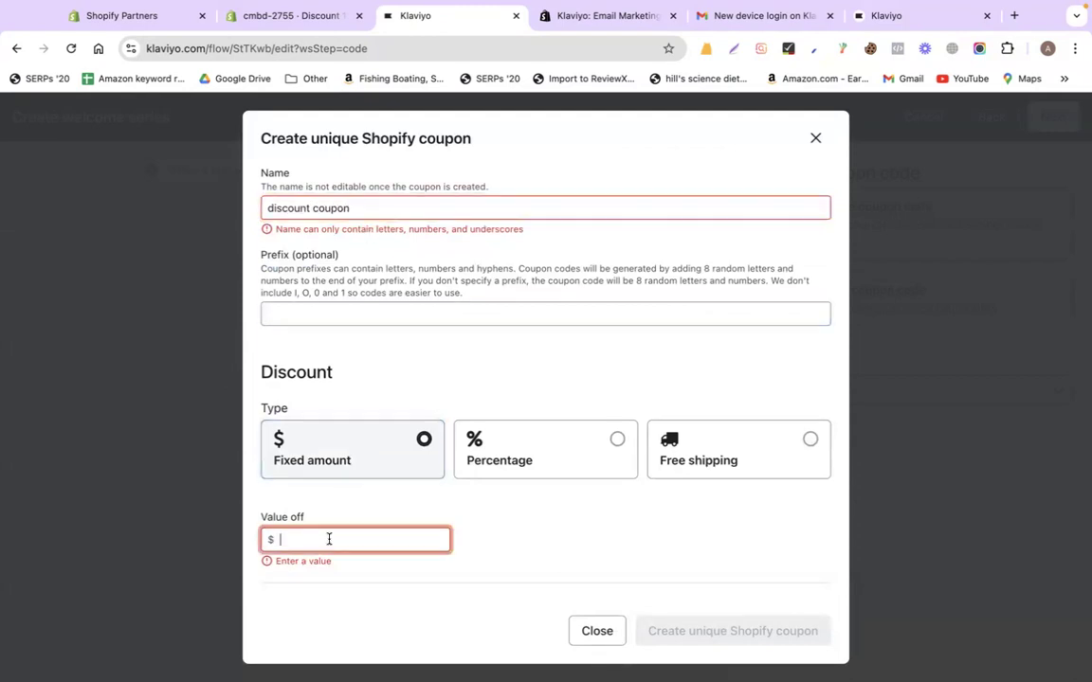
{"action": "type", "text": "10"}
{"action": "left_click", "coordinate": [614, 441]}
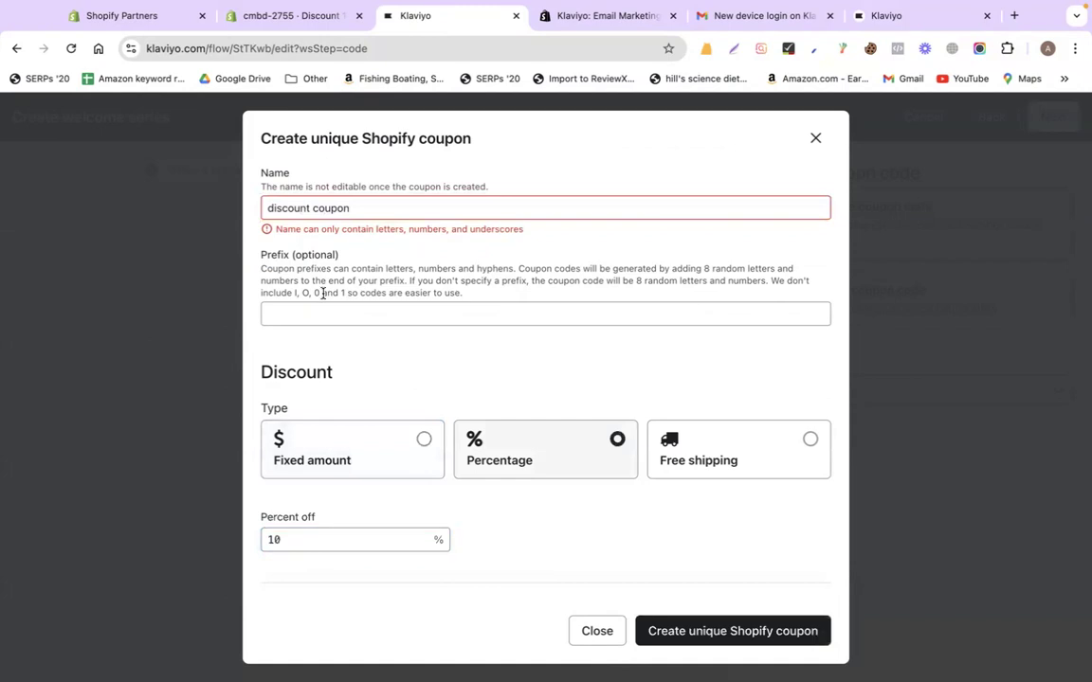
{"action": "left_click", "coordinate": [311, 208]}
{"action": "key", "text": "BackSpace"}
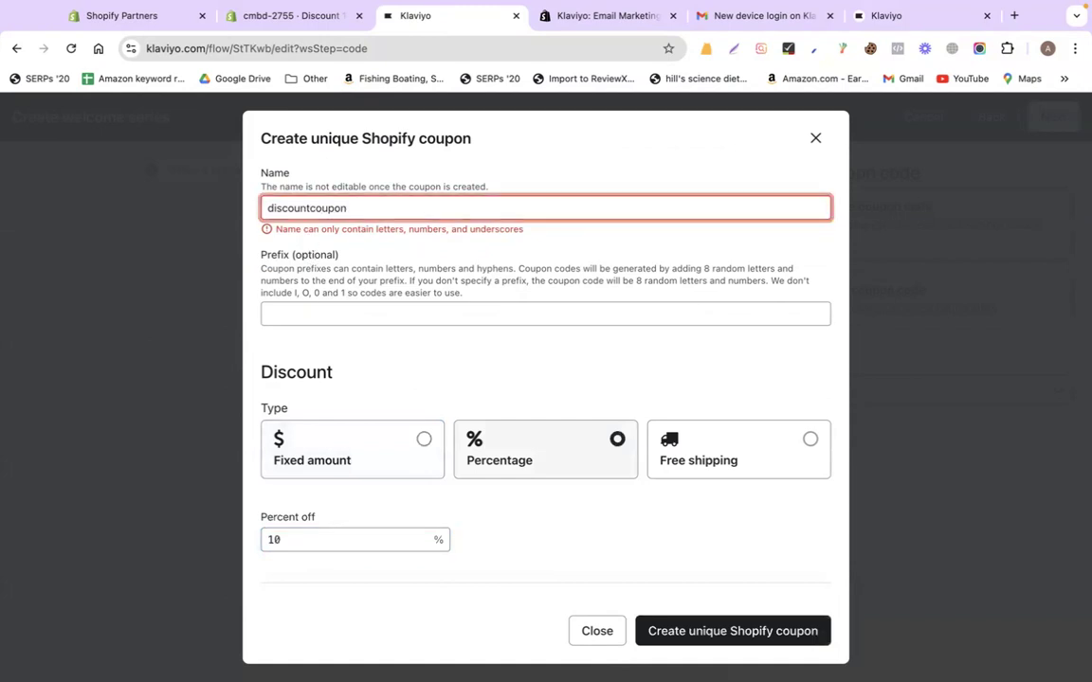
{"action": "left_click", "coordinate": [707, 630]}
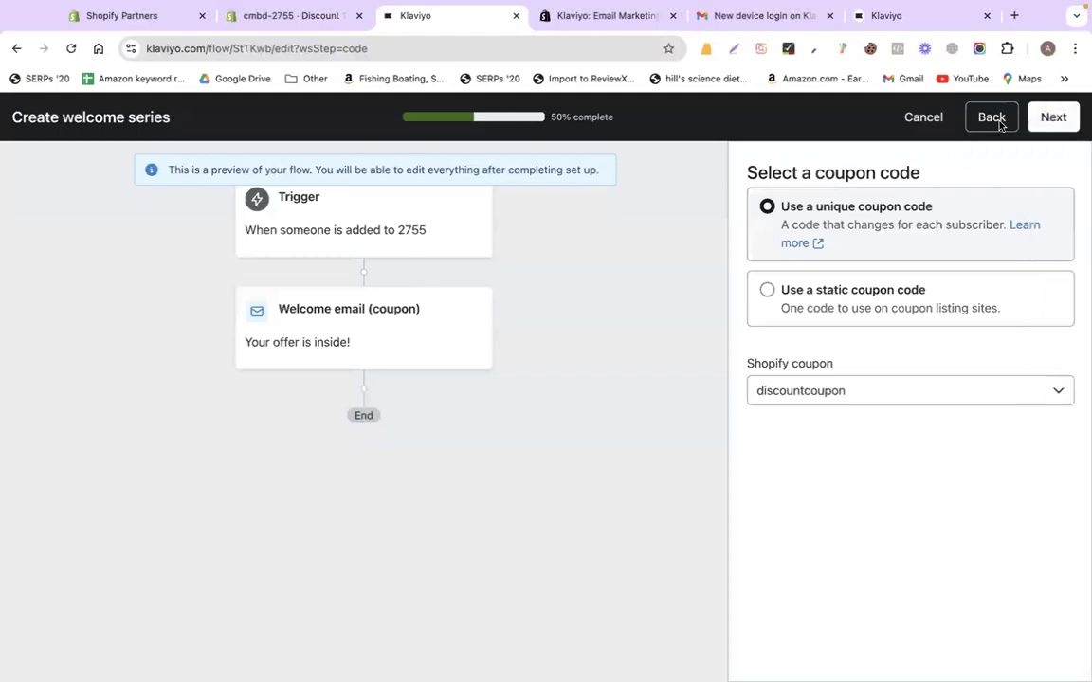
Review the extra messages step, then go back to the coupon step
{"action": "left_click", "coordinate": [1040, 120]}
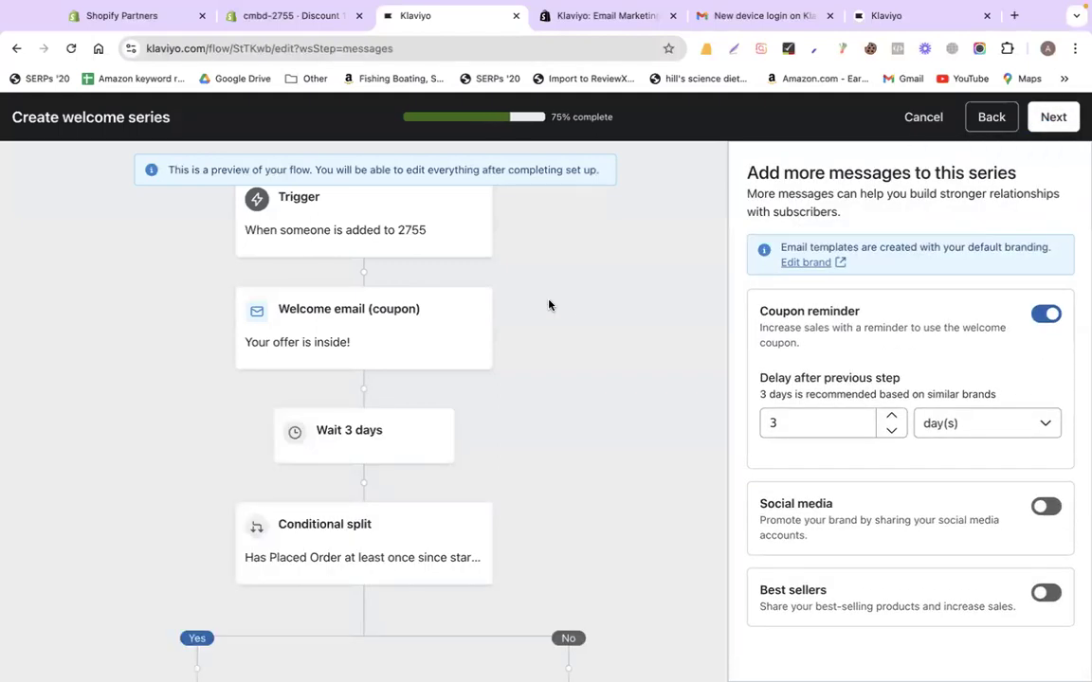
{"action": "scroll", "coordinate": [549, 341], "scroll_direction": "down", "scroll_amount": 1}
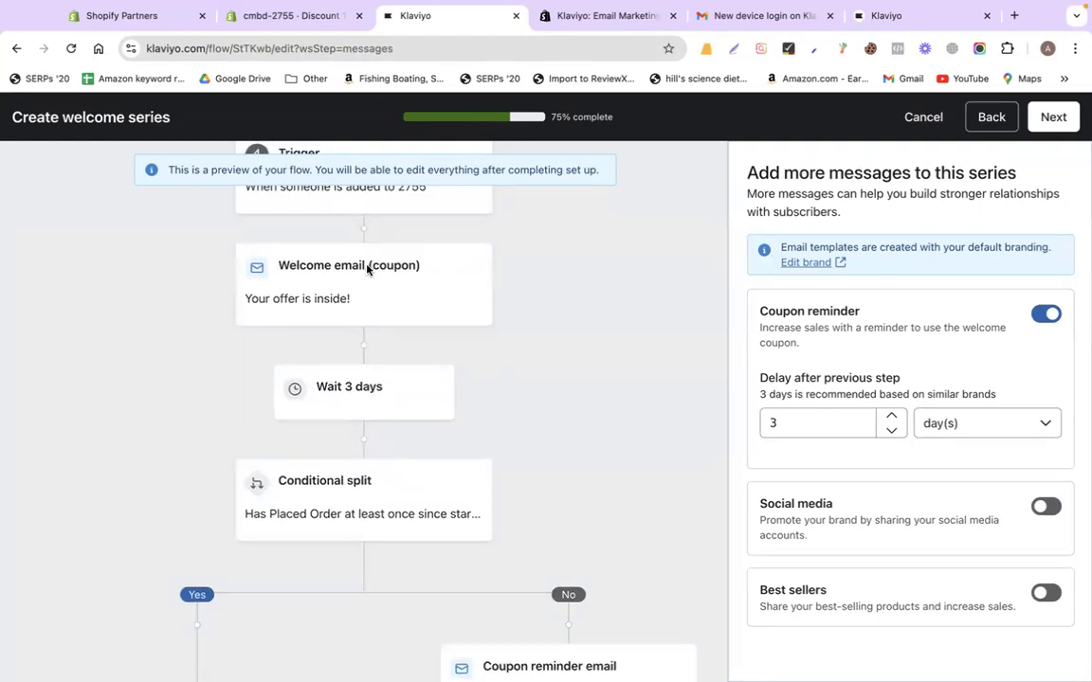
{"action": "scroll", "coordinate": [569, 385], "scroll_direction": "down", "scroll_amount": 1}
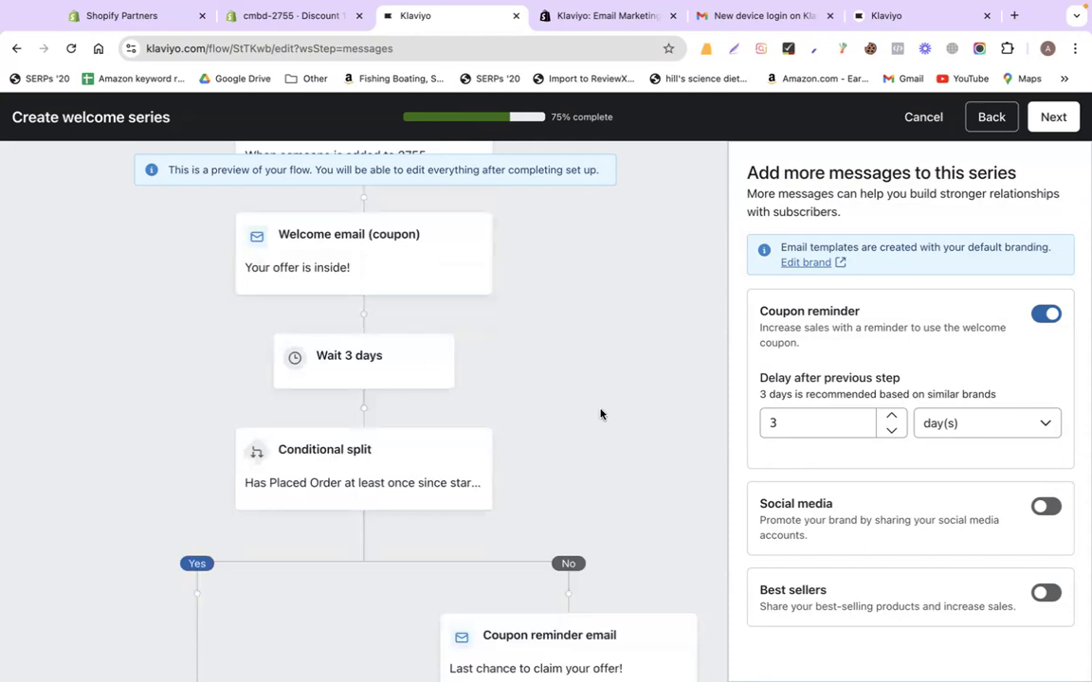
{"action": "scroll", "coordinate": [600, 414], "scroll_direction": "down", "scroll_amount": 5}
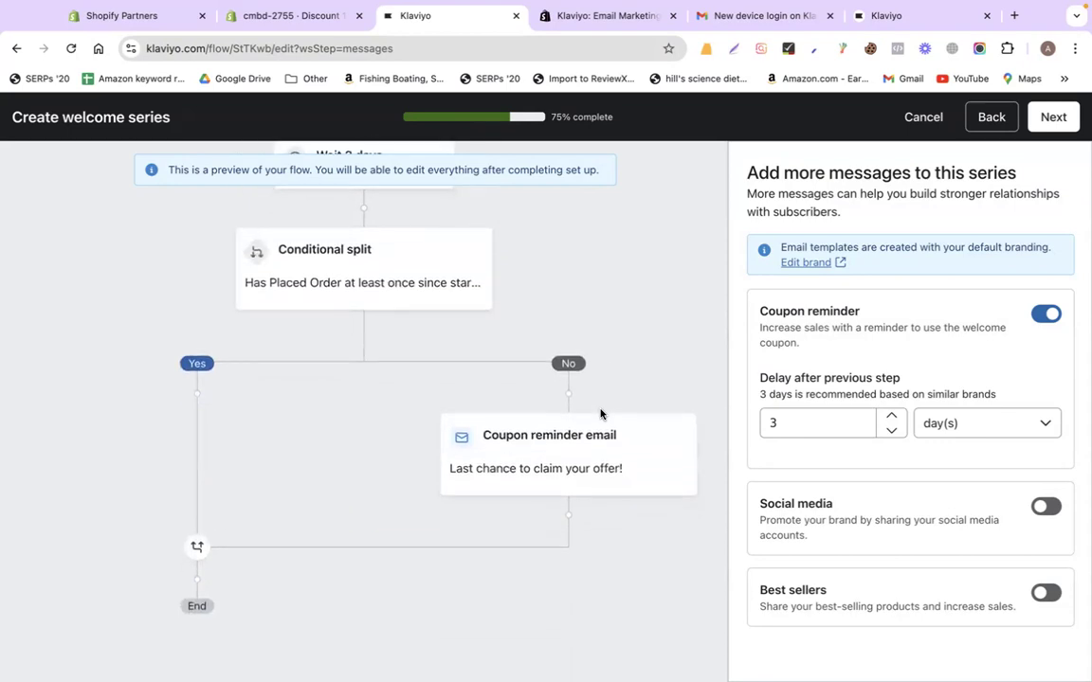
{"action": "scroll", "coordinate": [600, 414], "scroll_direction": "up", "scroll_amount": 2}
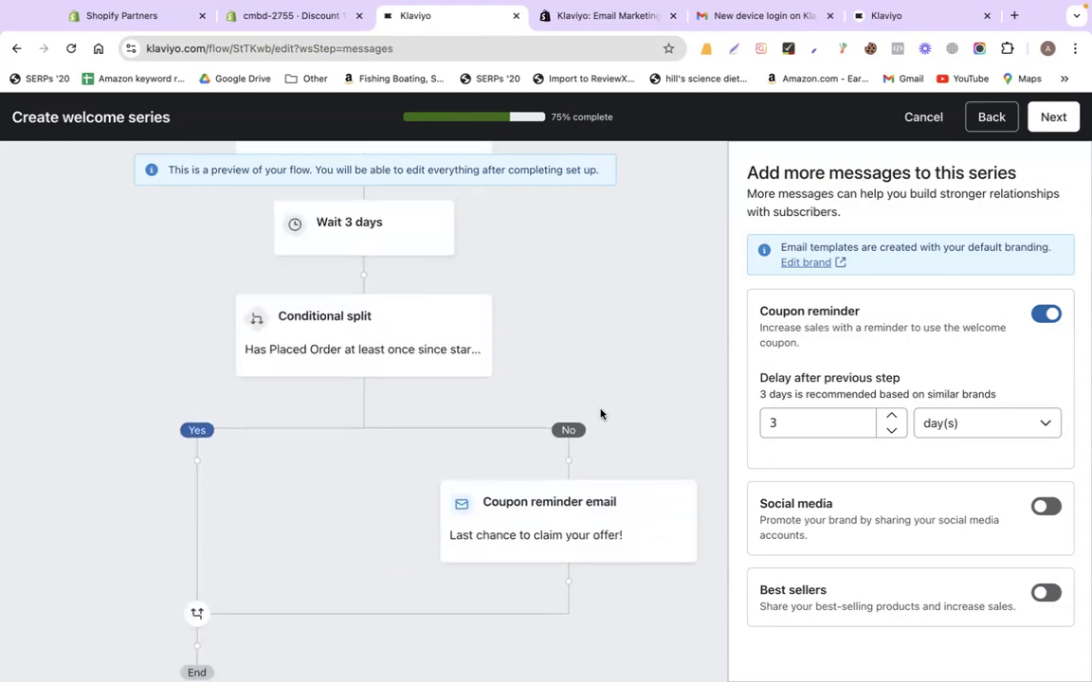
{"action": "scroll", "coordinate": [600, 414], "scroll_direction": "up", "scroll_amount": 1}
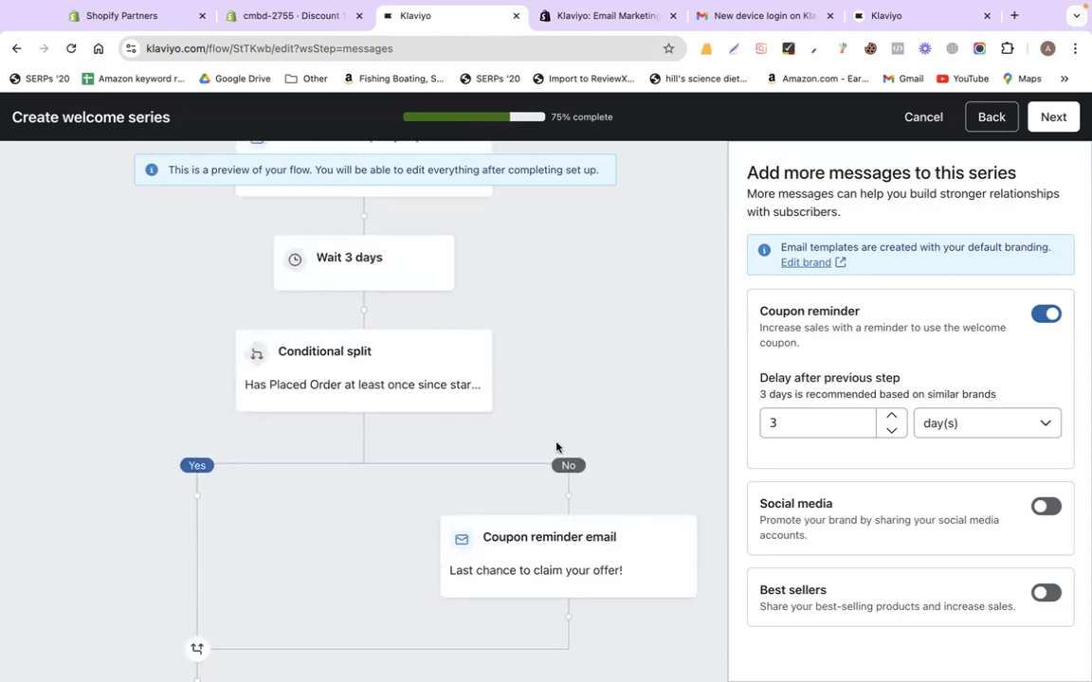
{"action": "left_click", "coordinate": [995, 123]}
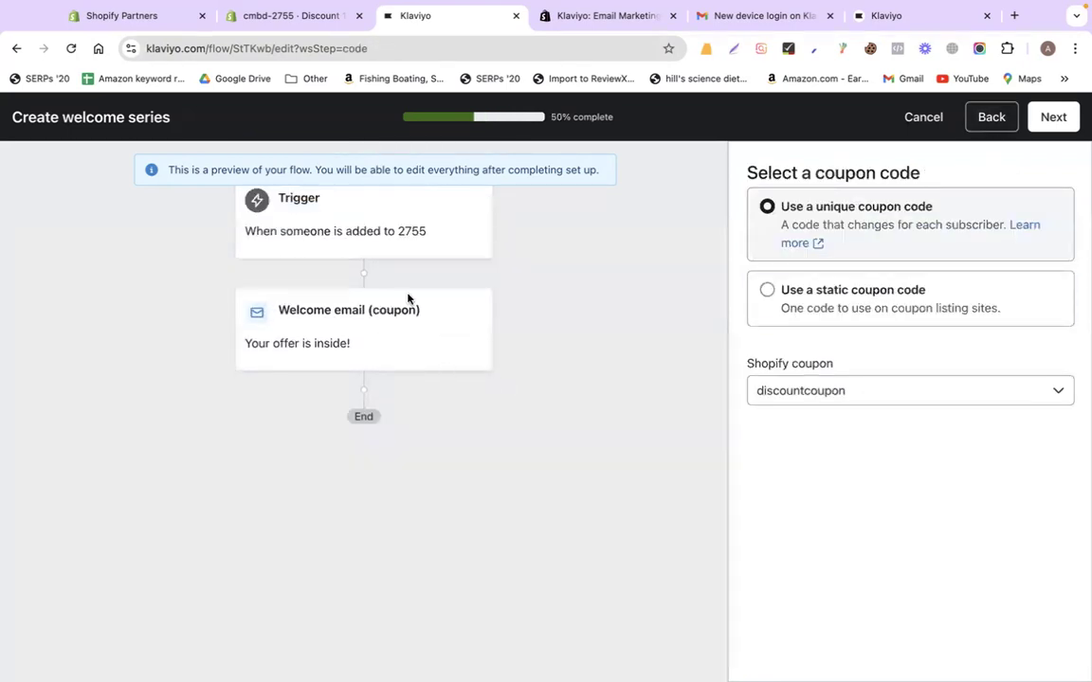
Turn off the coupon reminder email and generate the welcome series flow
{"action": "scroll", "coordinate": [502, 349], "scroll_direction": "up", "scroll_amount": 1}
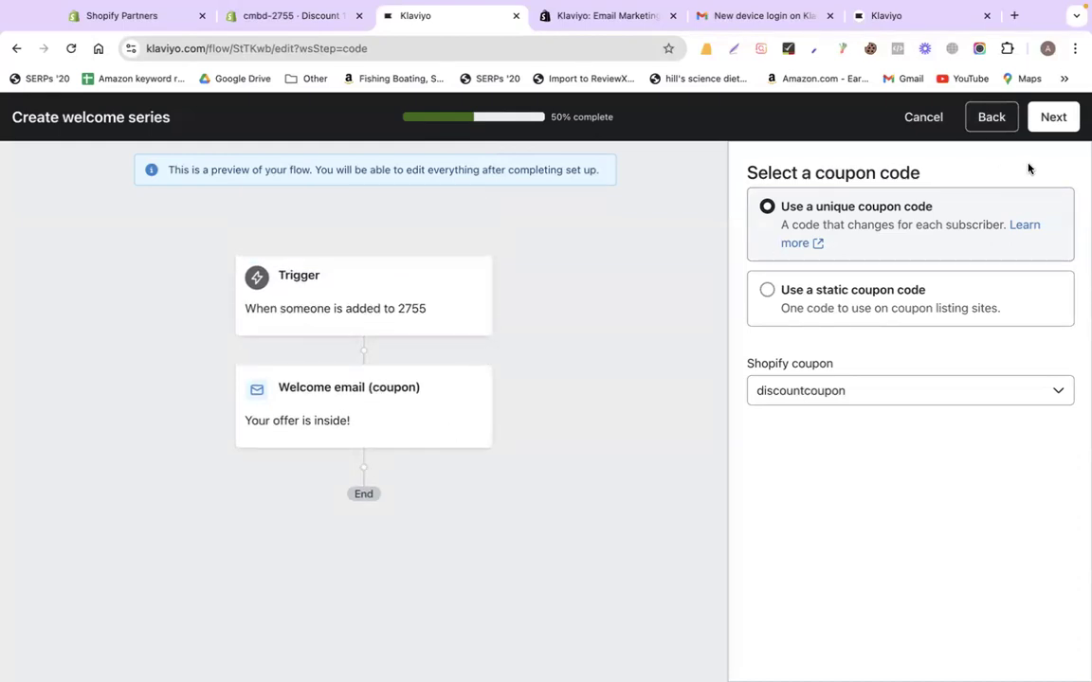
{"action": "left_click", "coordinate": [1050, 123]}
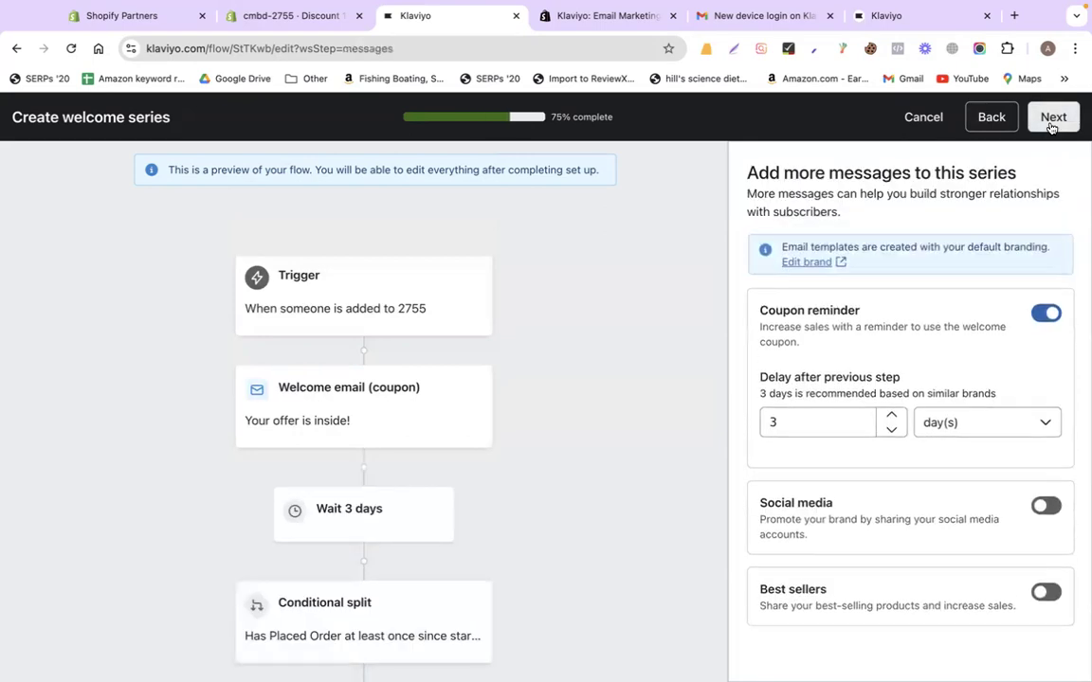
{"action": "left_click", "coordinate": [1047, 314]}
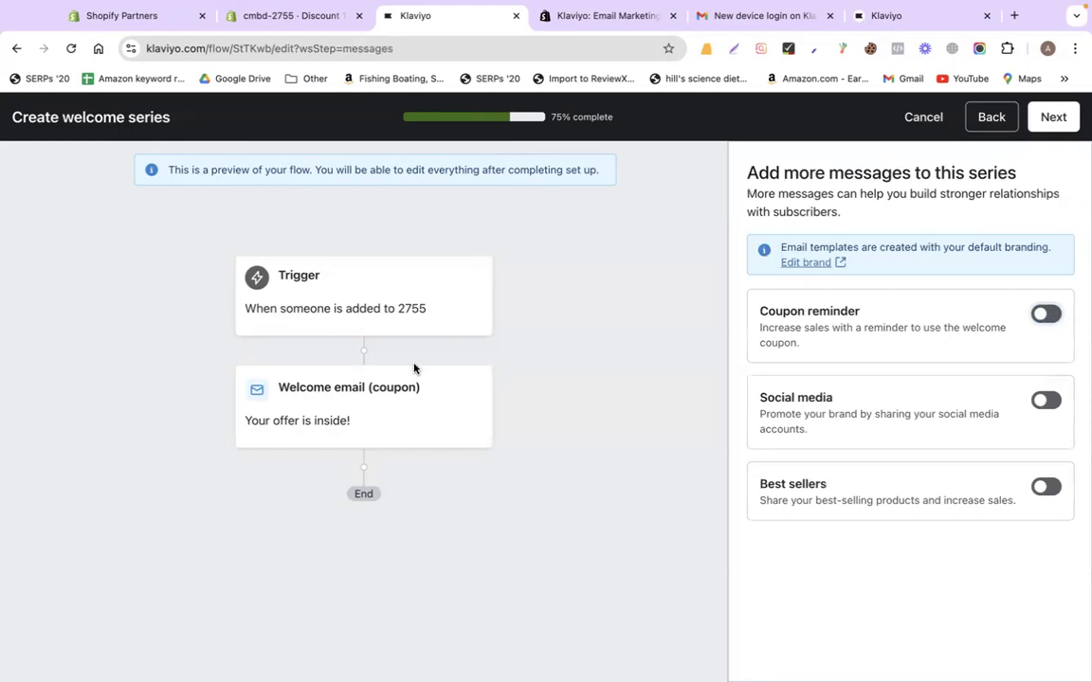
{"action": "left_click", "coordinate": [1044, 123]}
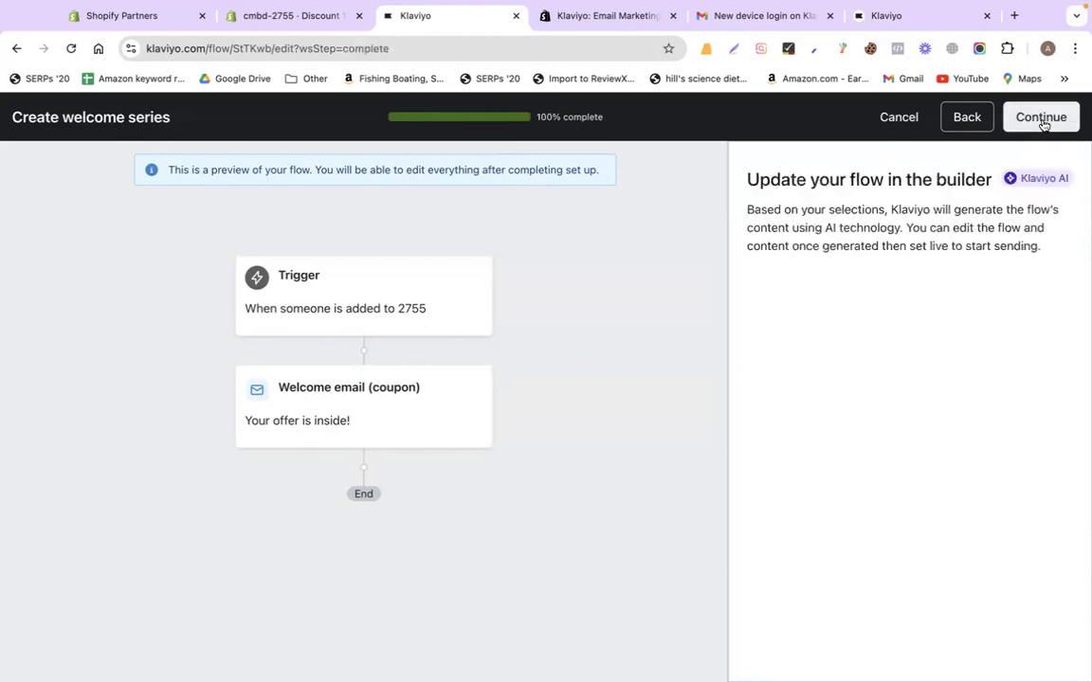
{"action": "left_click", "coordinate": [1042, 119]}
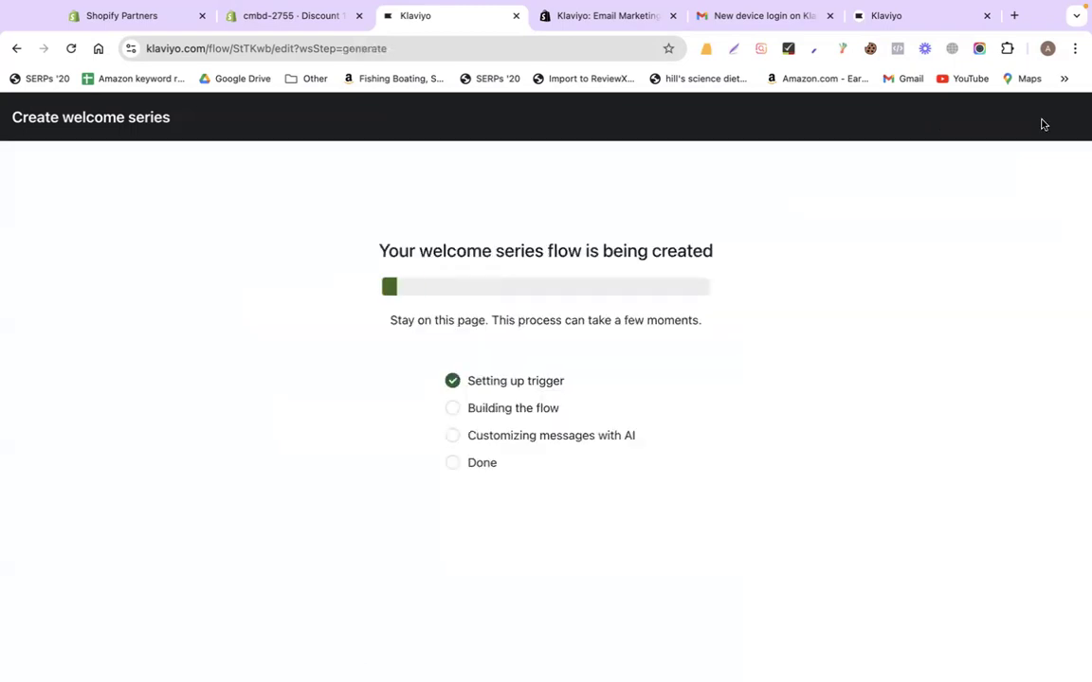
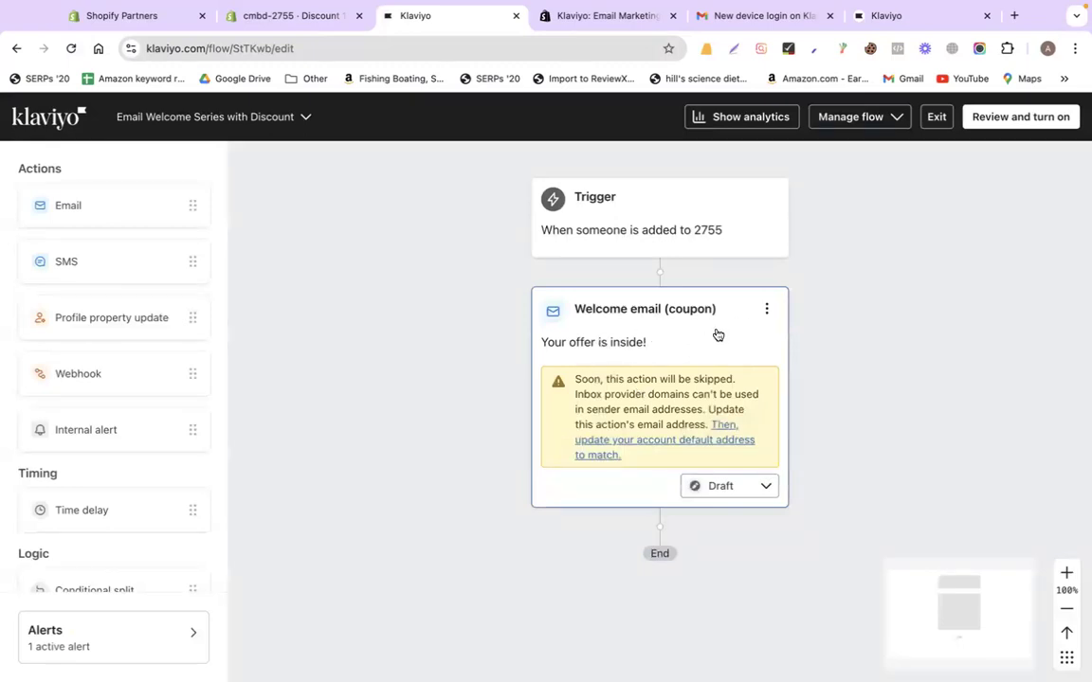
Replace the Welcome email subject with 'Thanks for subscribing! Get coupon', removing the stray space
{"action": "left_click", "coordinate": [767, 309]}
{"action": "left_click", "coordinate": [793, 340]}
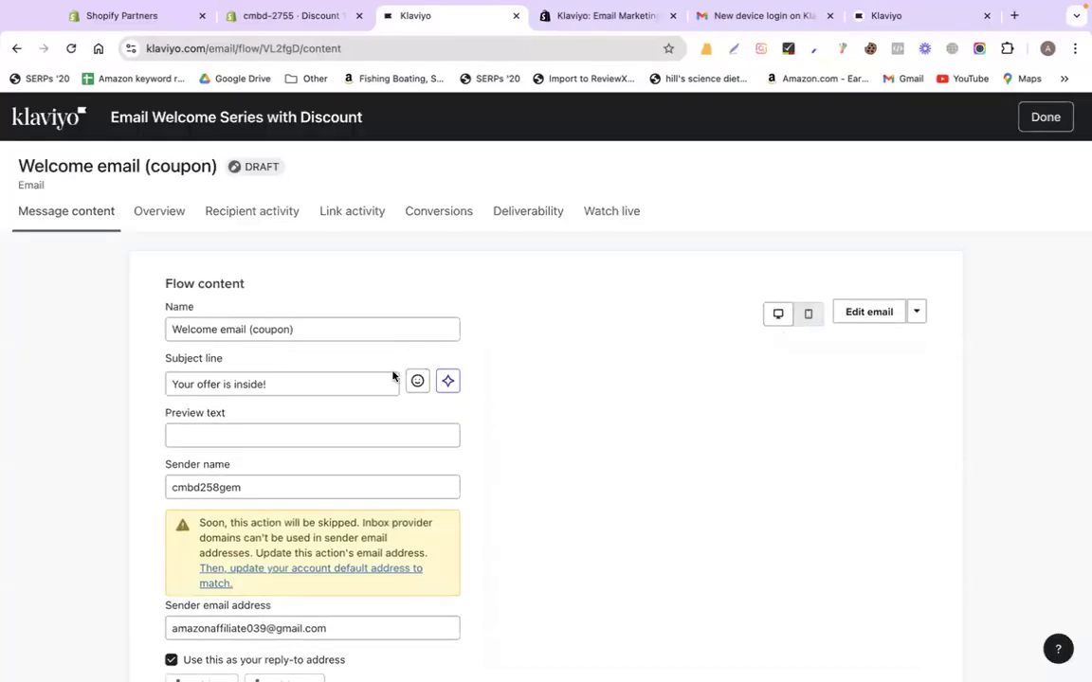
{"action": "scroll", "coordinate": [388, 374], "scroll_direction": "down", "scroll_amount": 1}
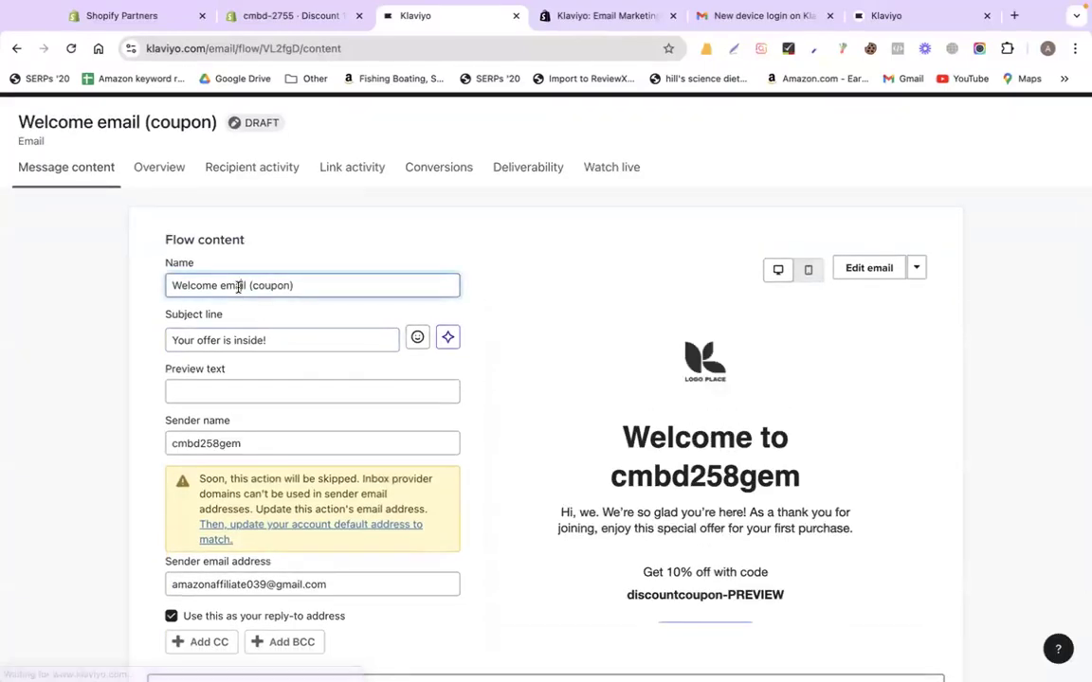
{"action": "triple_click", "coordinate": [238, 285]}
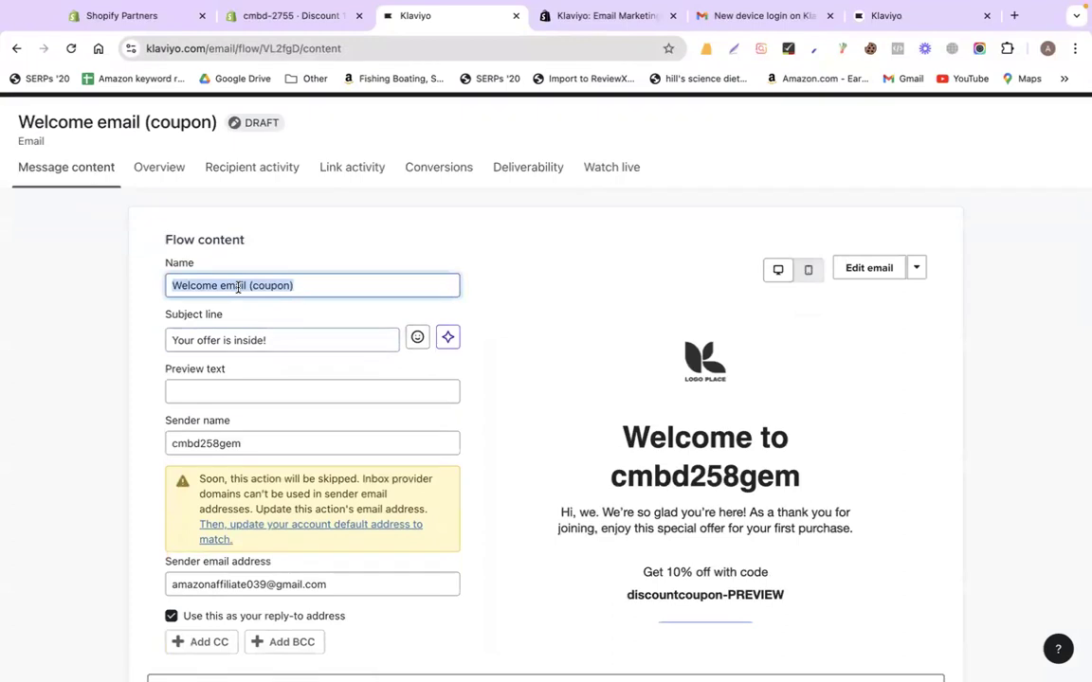
{"action": "triple_click", "coordinate": [256, 340]}
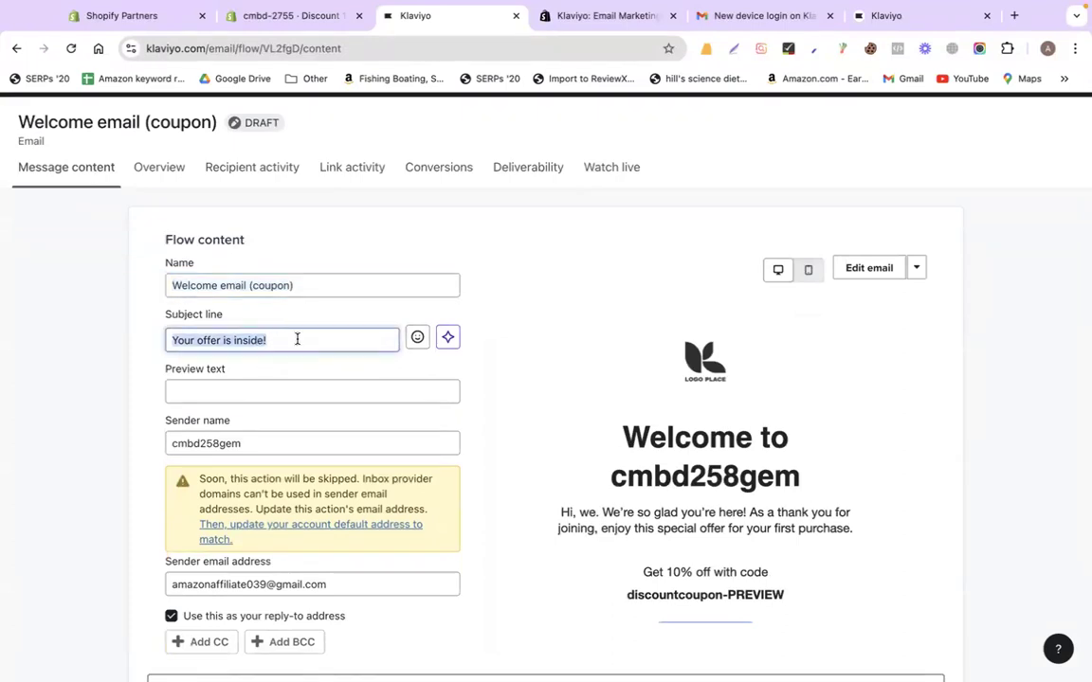
{"action": "type", "text": "Thanks fo"}
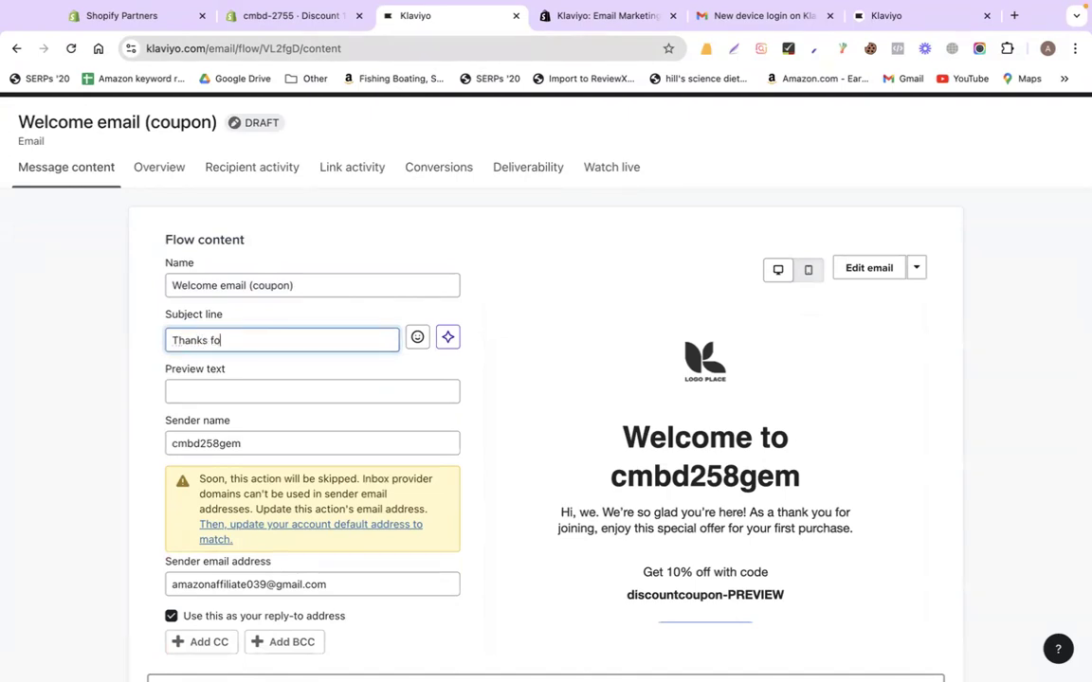
{"action": "type", "text": "r subscribing ! Get coupin"}
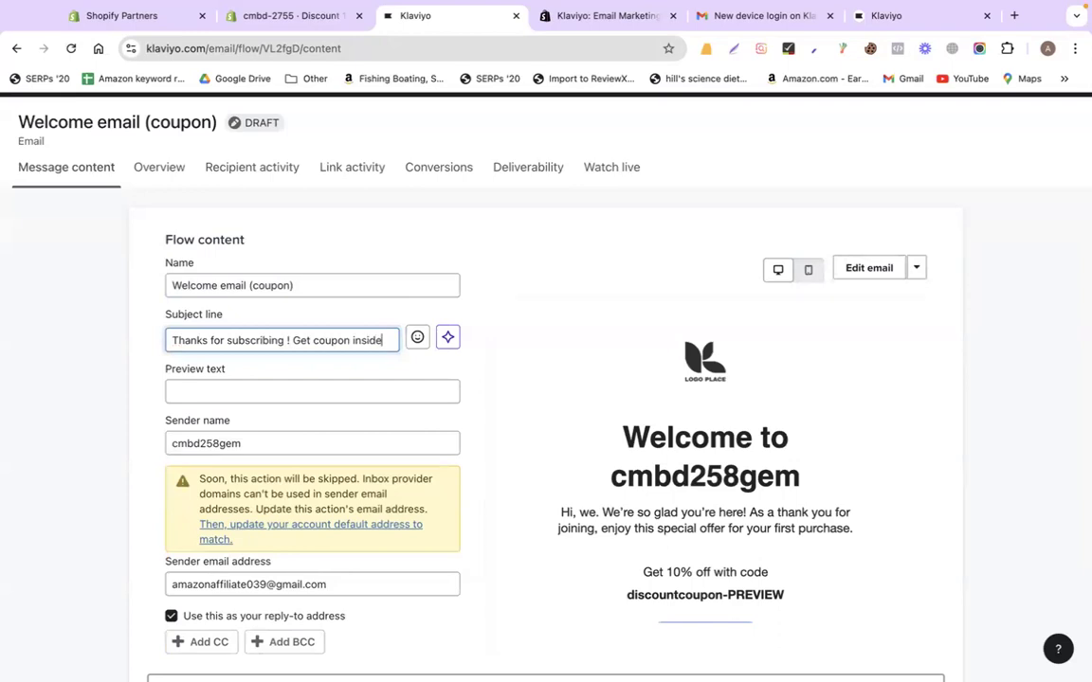
{"action": "key", "text": "BackSpace"}
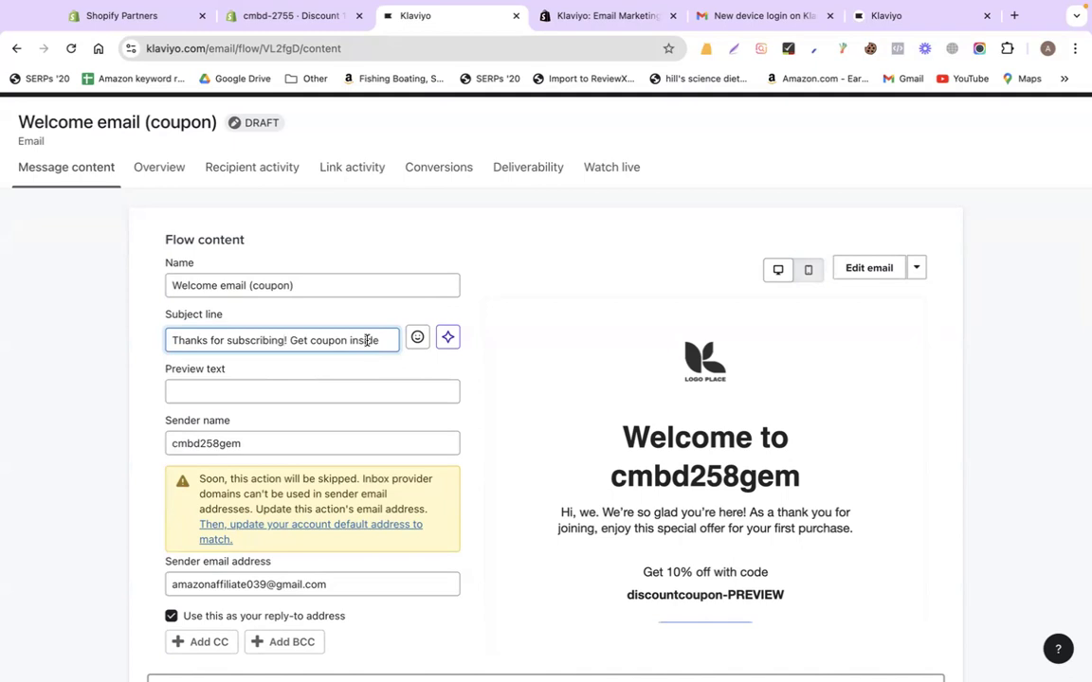
{"action": "triple_click", "coordinate": [366, 340]}
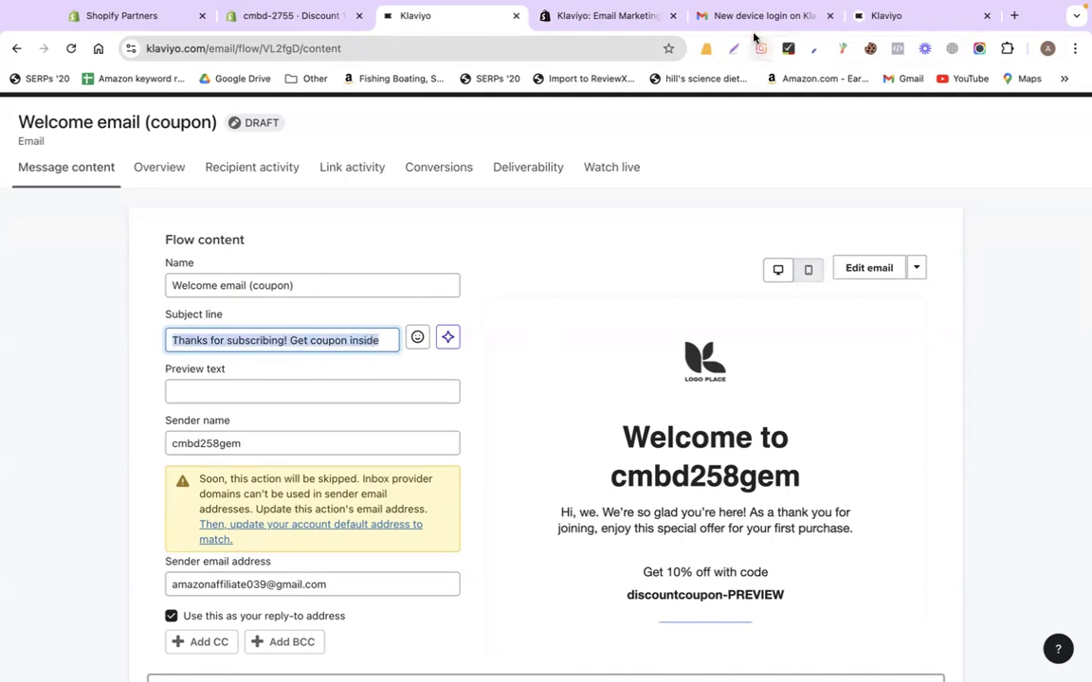
Glance at the Gmail and Shopify tabs, then view the welcome email as a web page
{"action": "left_click", "coordinate": [706, 16]}
{"action": "left_click", "coordinate": [211, 162]}
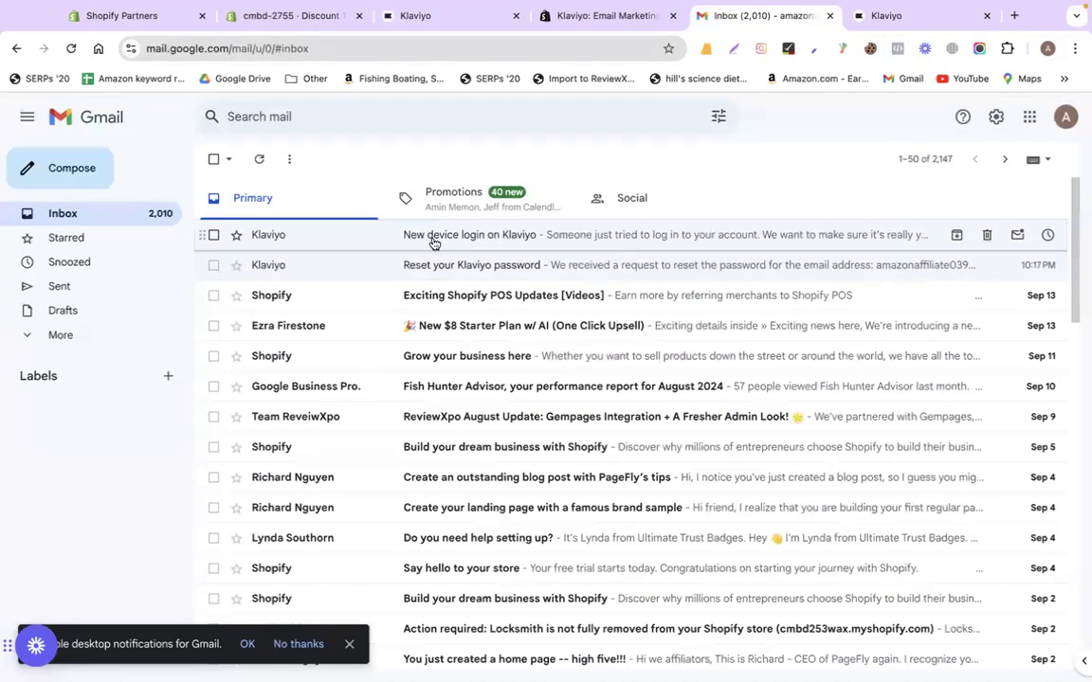
{"action": "left_click", "coordinate": [586, 19]}
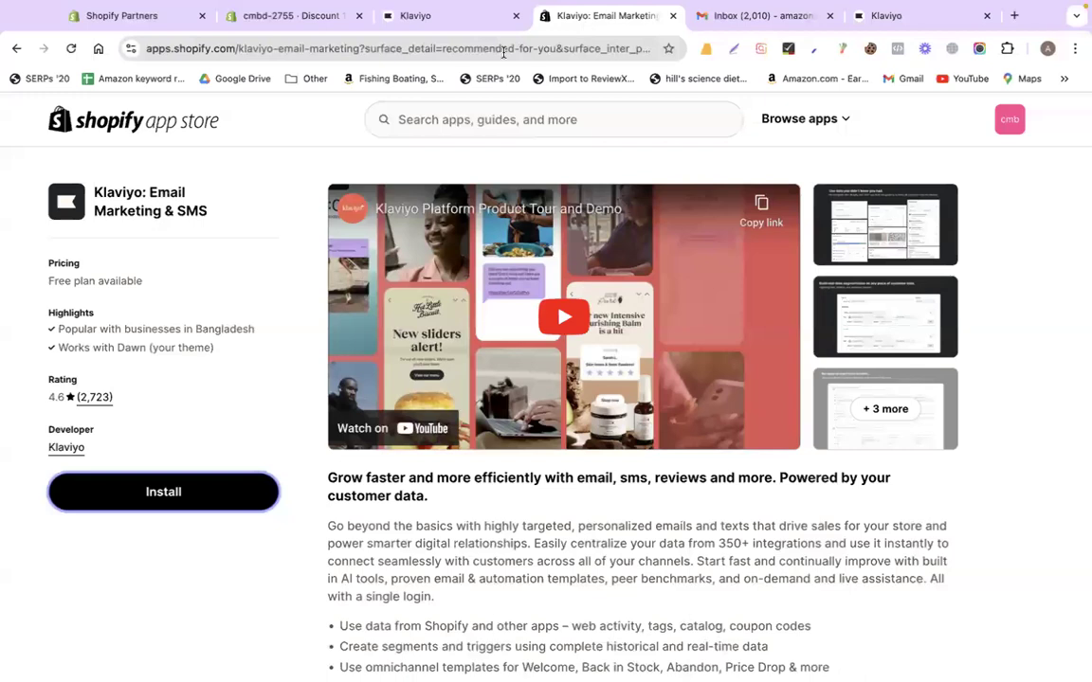
{"action": "left_click", "coordinate": [444, 19]}
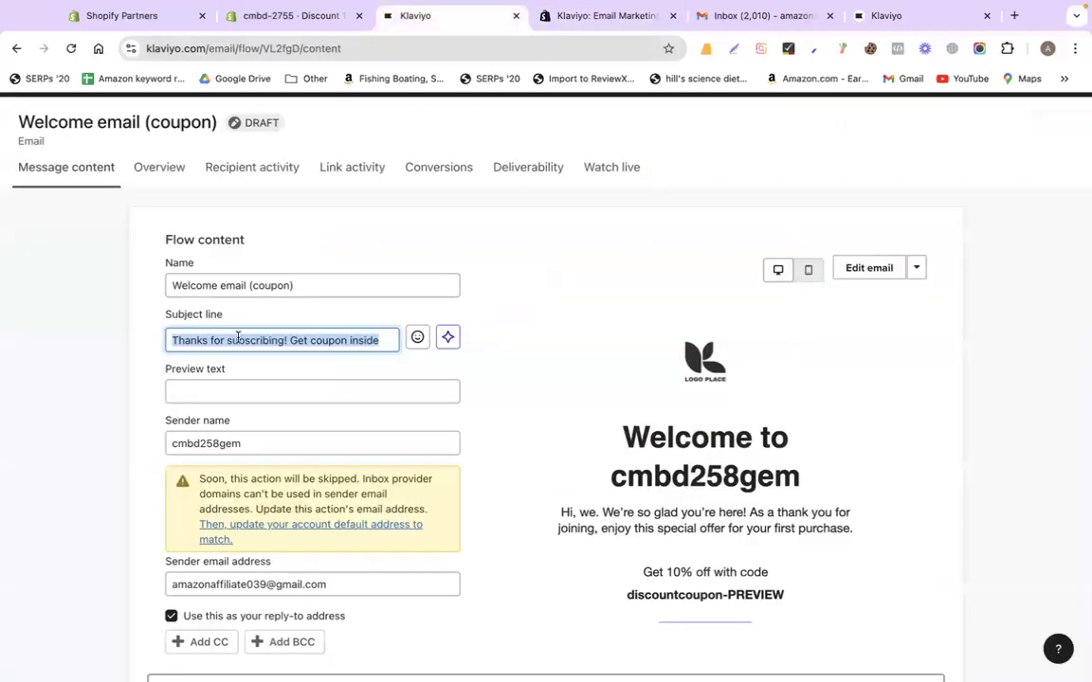
{"action": "left_click", "coordinate": [517, 362]}
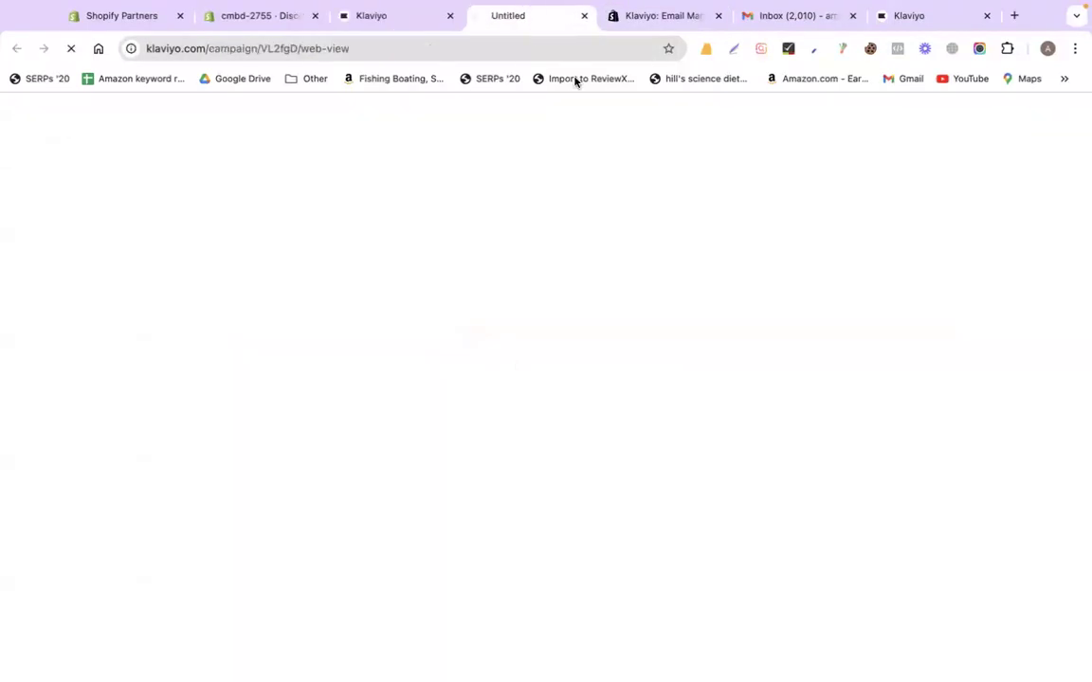
{"action": "left_click", "coordinate": [586, 16]}
Review the preview text and sender name fields, then go into the email design
{"action": "scroll", "coordinate": [398, 398], "scroll_direction": "down", "scroll_amount": 2}
{"action": "left_click", "coordinate": [266, 273]}
{"action": "left_click", "coordinate": [287, 324]}
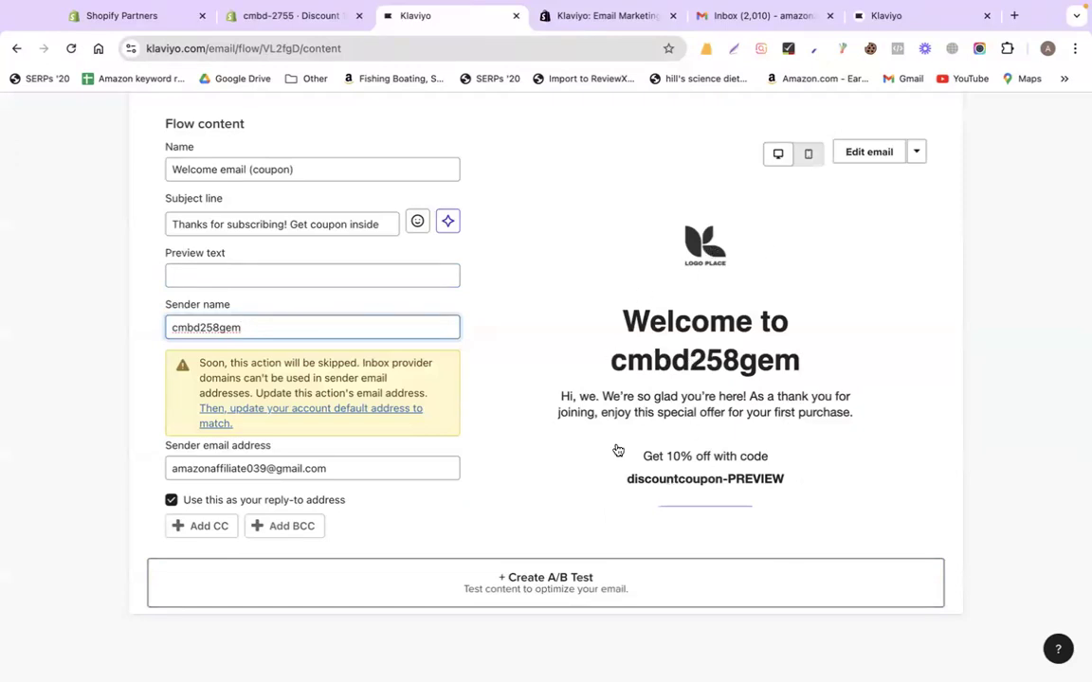
{"action": "scroll", "coordinate": [650, 465], "scroll_direction": "down", "scroll_amount": 2}
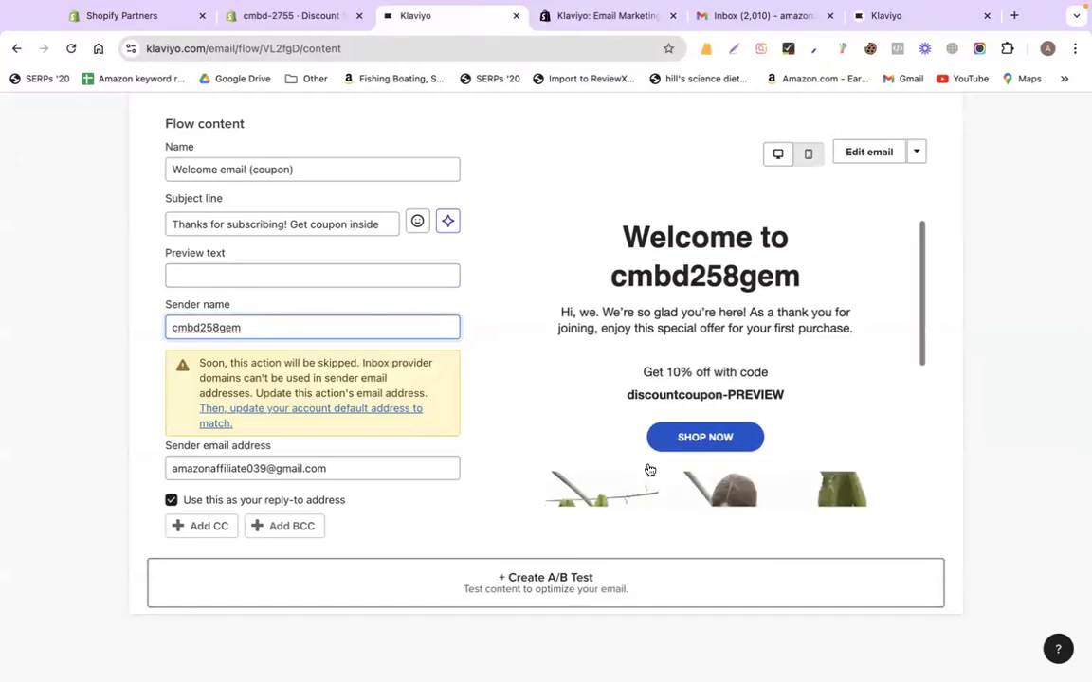
{"action": "scroll", "coordinate": [649, 470], "scroll_direction": "down", "scroll_amount": 5}
{"action": "scroll", "coordinate": [651, 470], "scroll_direction": "up", "scroll_amount": 6}
{"action": "scroll", "coordinate": [640, 386], "scroll_direction": "down", "scroll_amount": 2}
{"action": "scroll", "coordinate": [638, 385], "scroll_direction": "up", "scroll_amount": 3}
{"action": "left_click", "coordinate": [882, 152]}
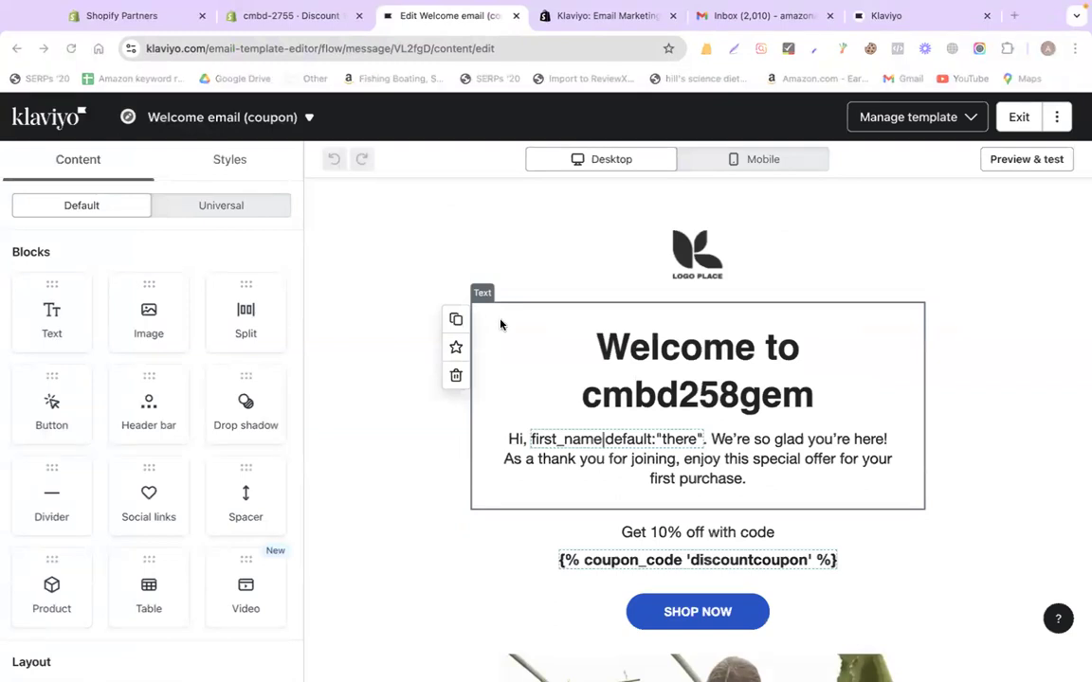
Select the codemanbd logo header block, then the welcome text block below it
{"action": "key", "text": "super+Tab"}
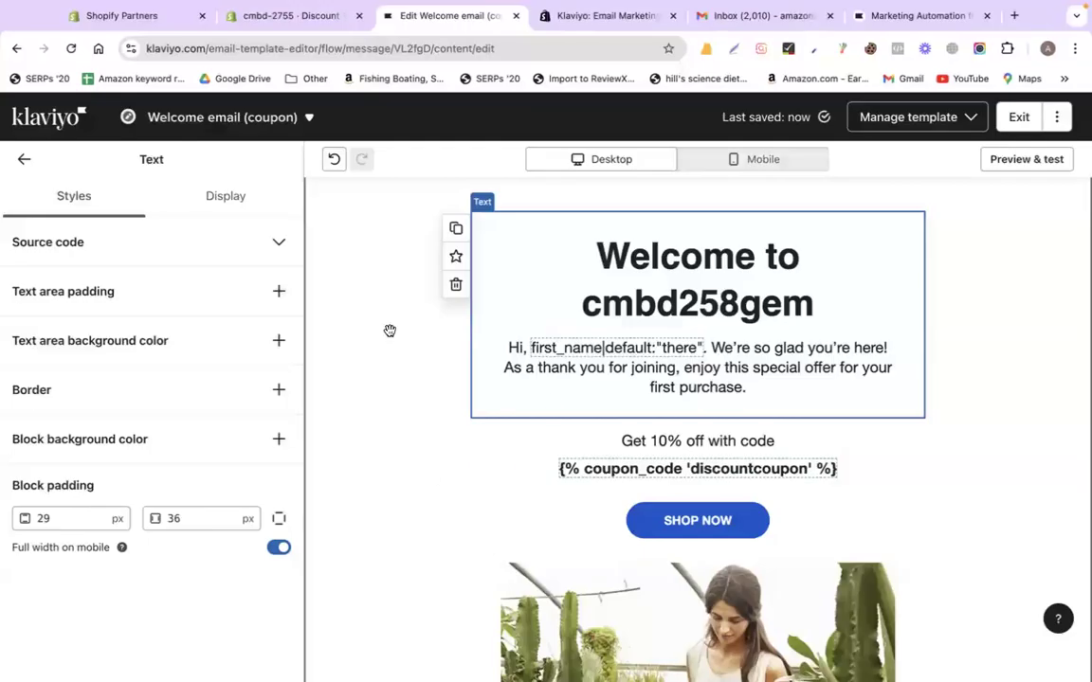
{"action": "scroll", "coordinate": [390, 329], "scroll_direction": "up", "scroll_amount": 1}
{"action": "scroll", "coordinate": [390, 329], "scroll_direction": "up", "scroll_amount": 3}
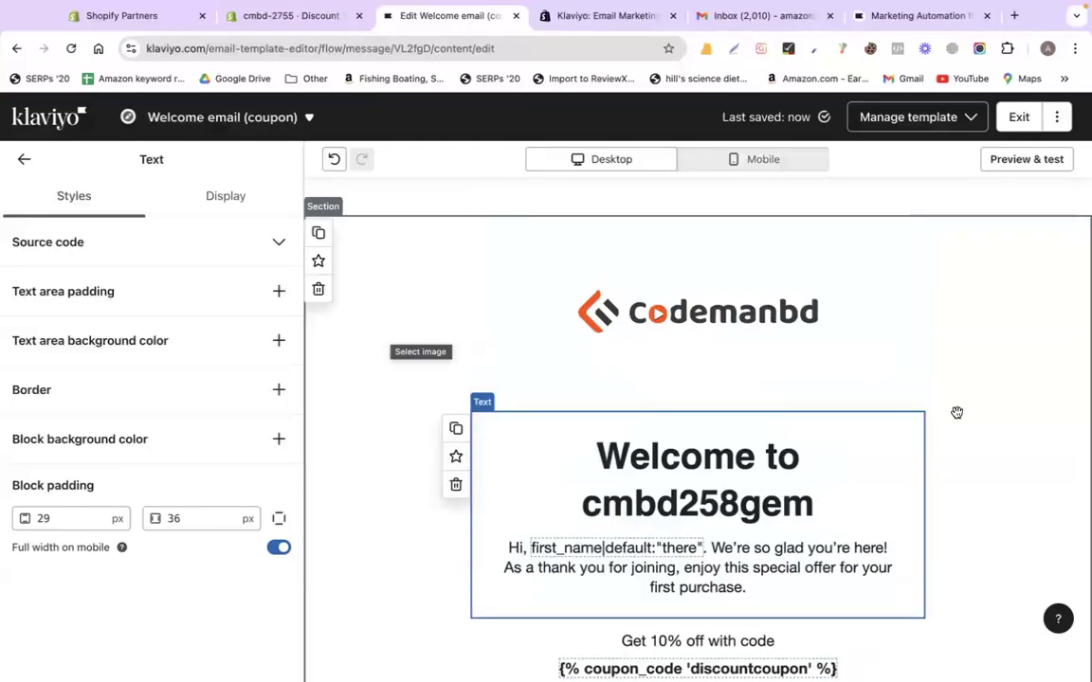
{"action": "scroll", "coordinate": [980, 363], "scroll_direction": "down", "scroll_amount": 2}
{"action": "scroll", "coordinate": [661, 244], "scroll_direction": "up", "scroll_amount": 1}
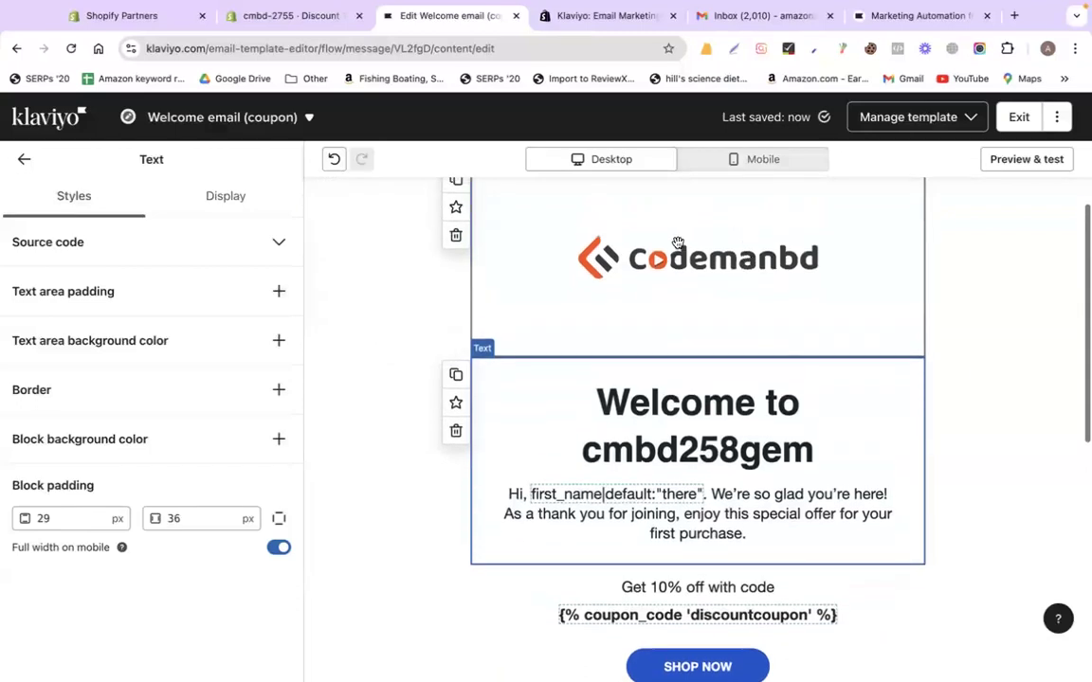
{"action": "left_click", "coordinate": [660, 244]}
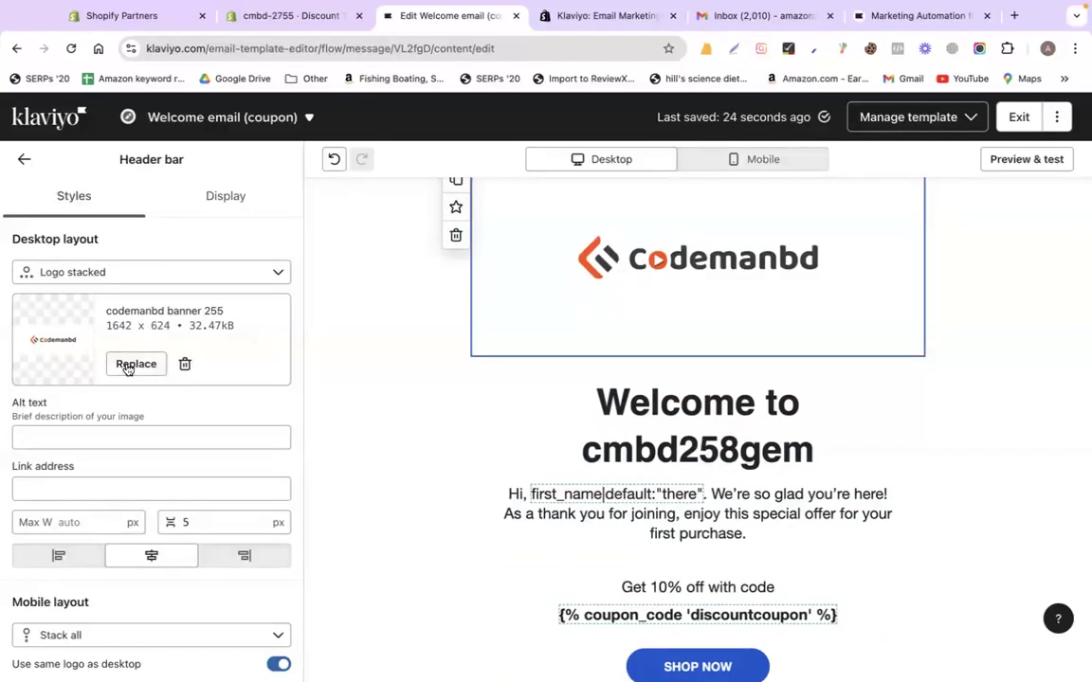
{"action": "scroll", "coordinate": [608, 300], "scroll_direction": "down", "scroll_amount": 2}
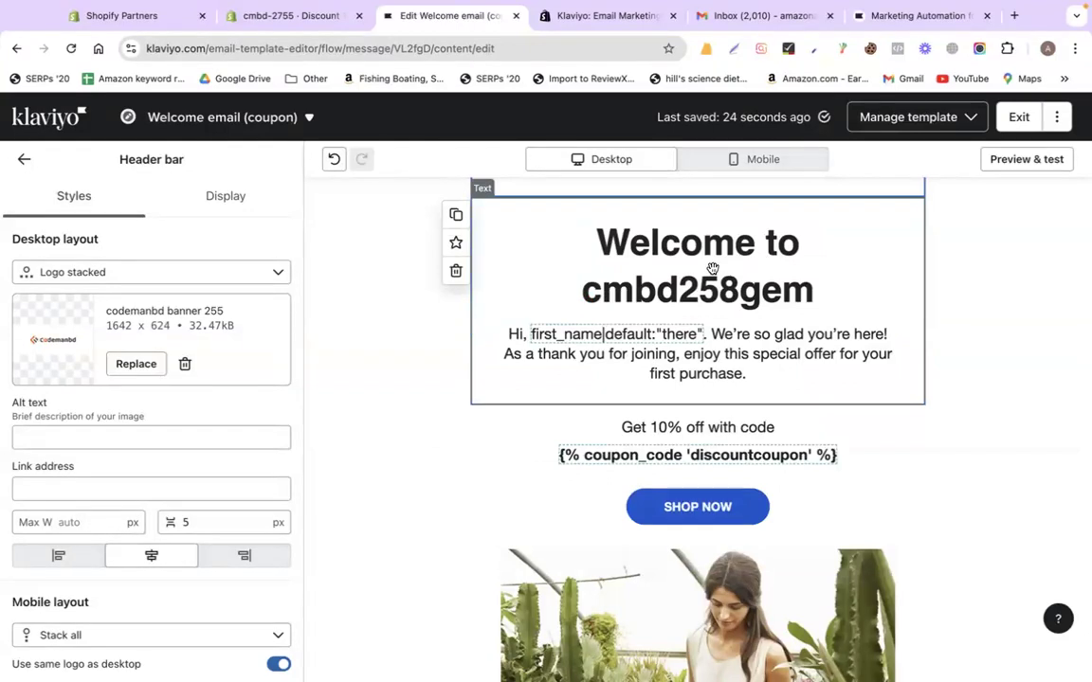
{"action": "left_click", "coordinate": [705, 281]}
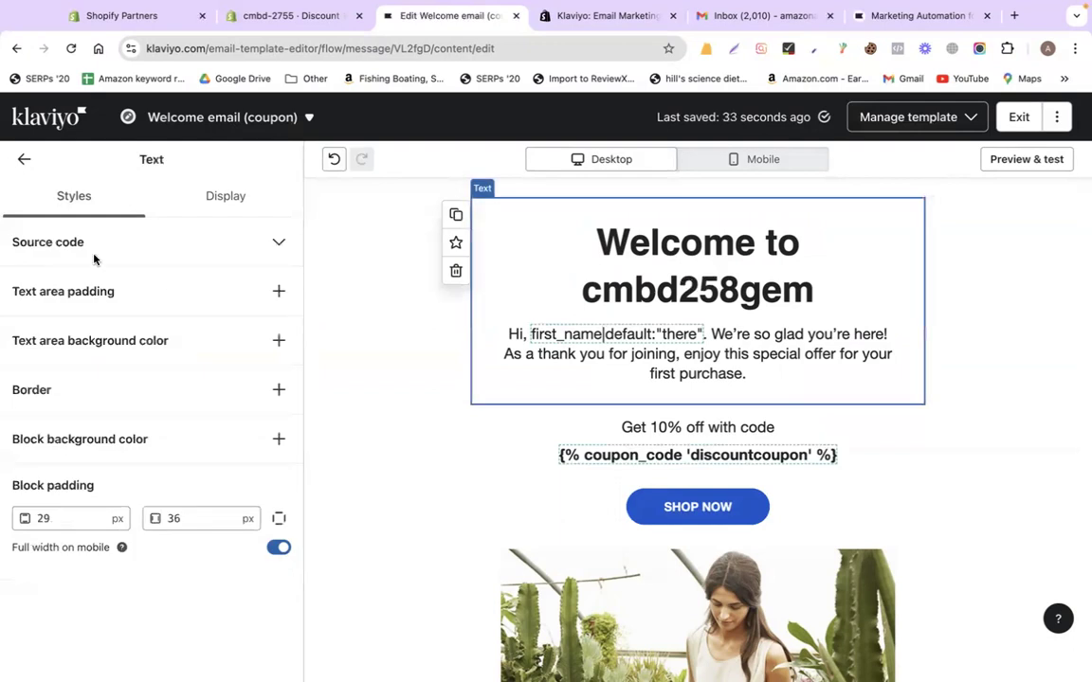
Change the headline to 'Thanks for subscribing!!' and add a period after the first_name greeting
{"action": "left_click", "coordinate": [593, 286]}
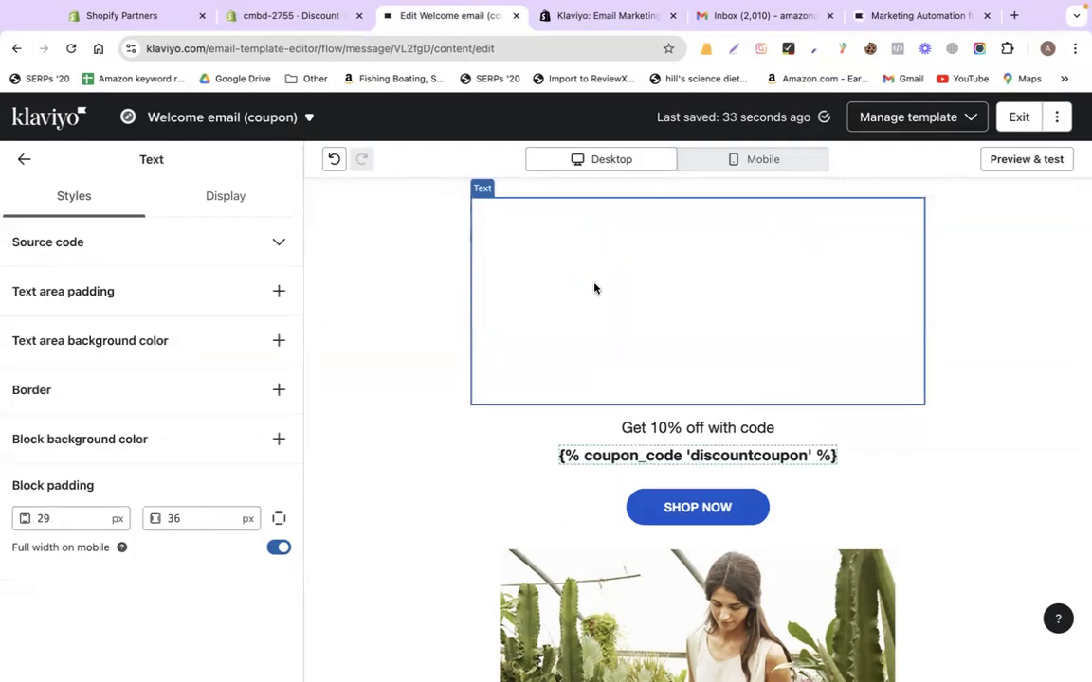
{"action": "left_click_drag", "start_coordinate": [597, 243], "coordinate": [813, 290]}
{"action": "type", "text": "Thanks for subscribing"}
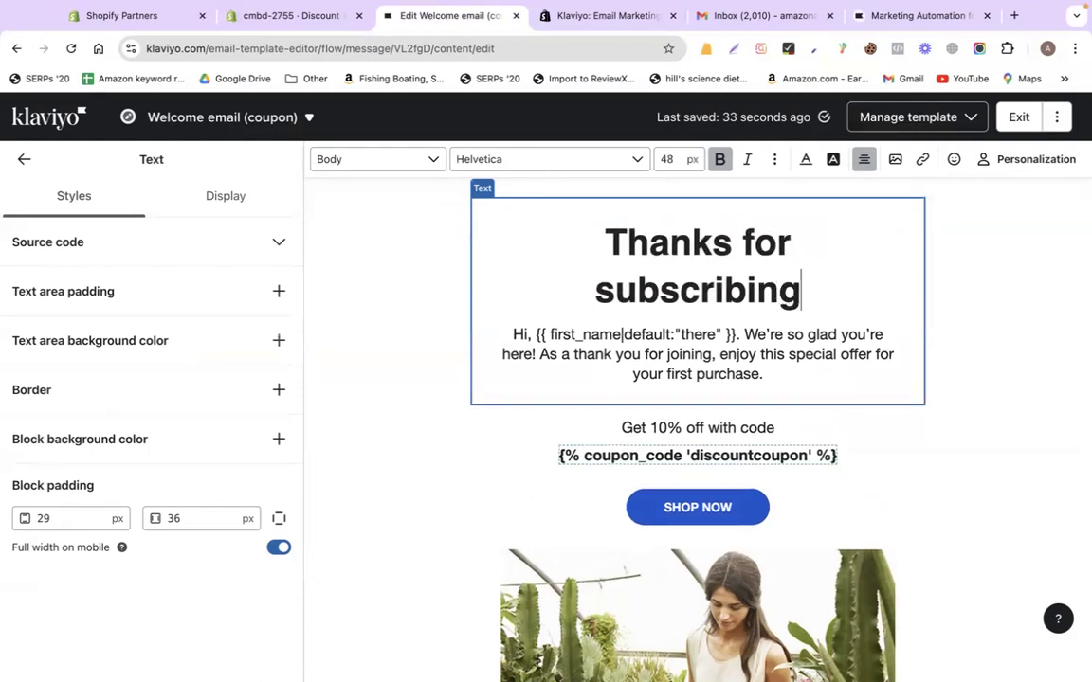
{"action": "type", "text": "!!"}
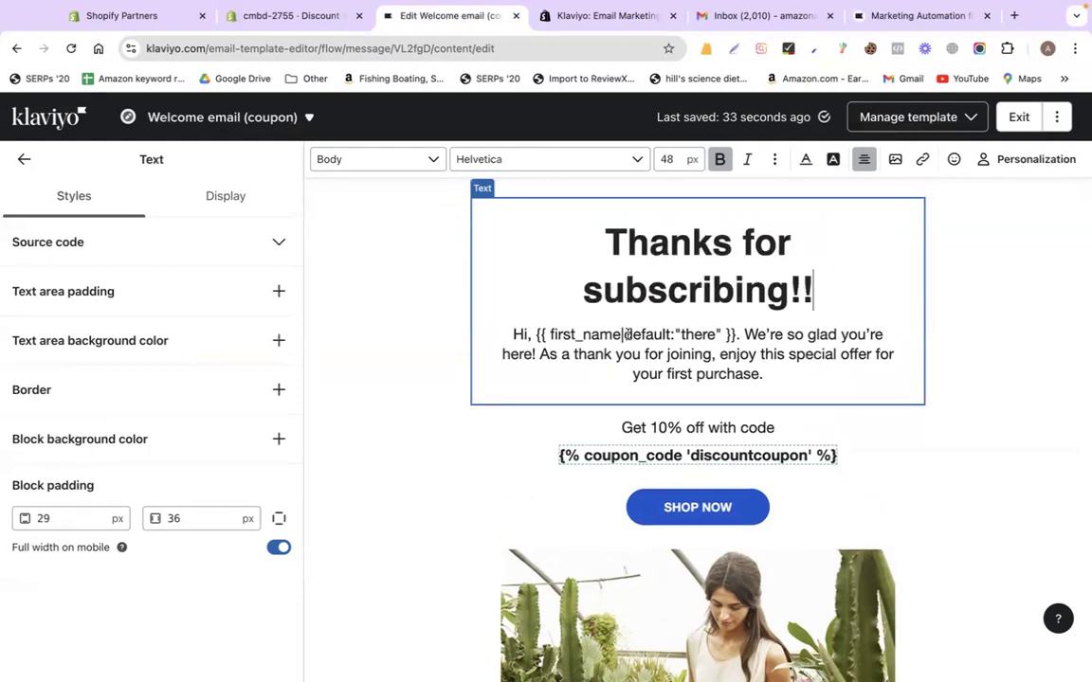
{"action": "left_click", "coordinate": [536, 335]}
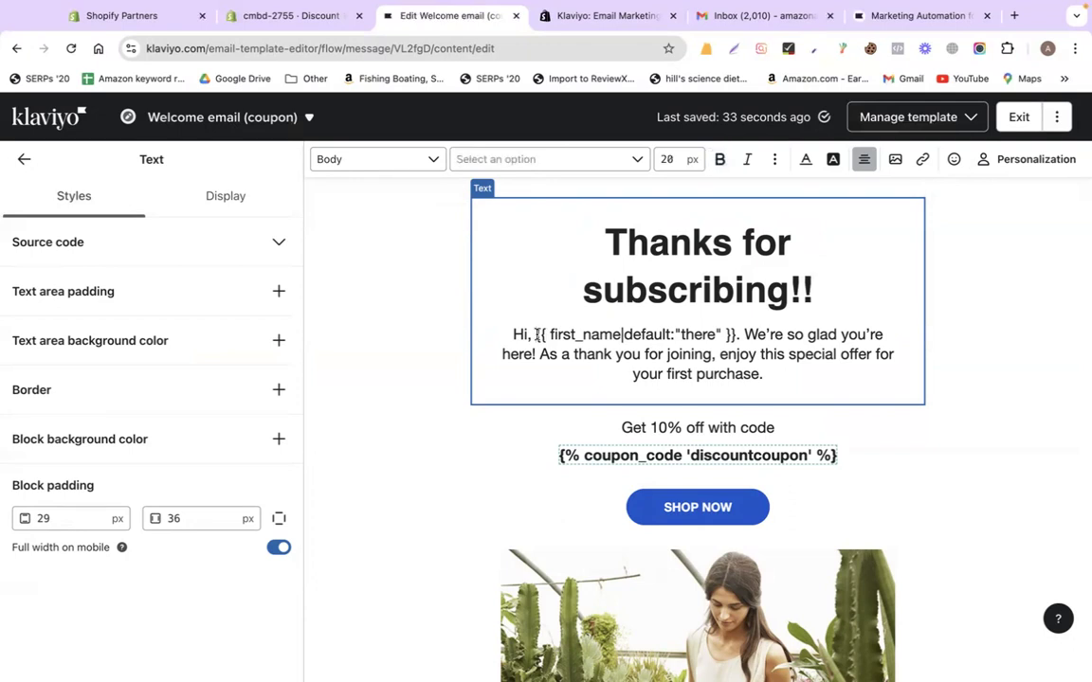
{"action": "left_click_drag", "start_coordinate": [536, 335], "coordinate": [737, 336]}
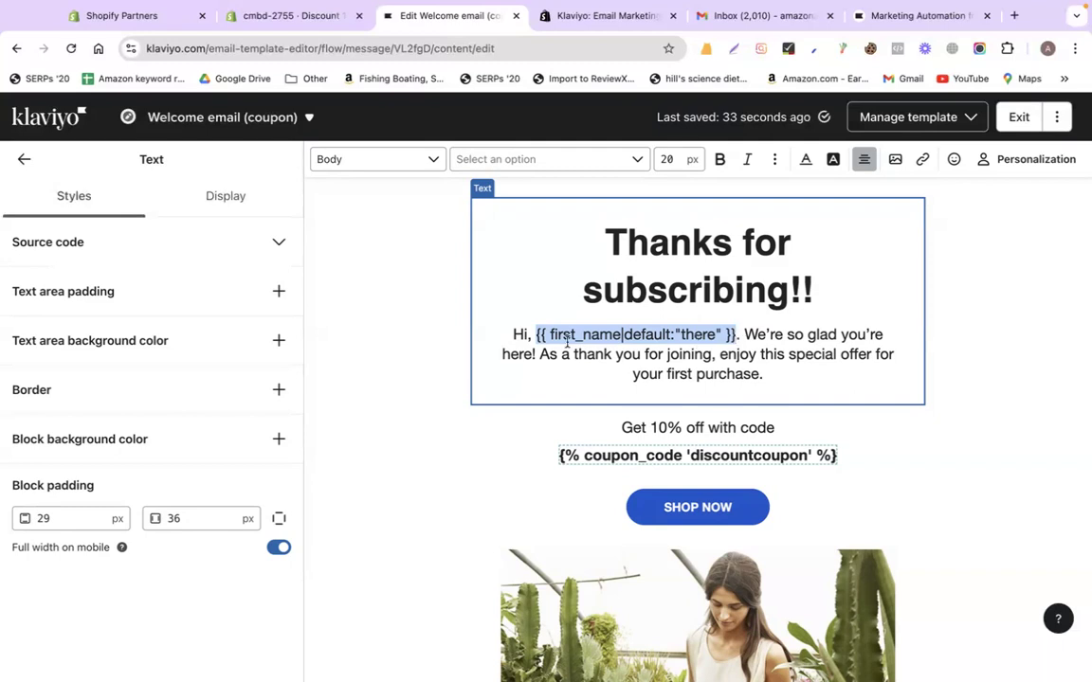
{"action": "left_click", "coordinate": [738, 334]}
{"action": "type", "text": "."}
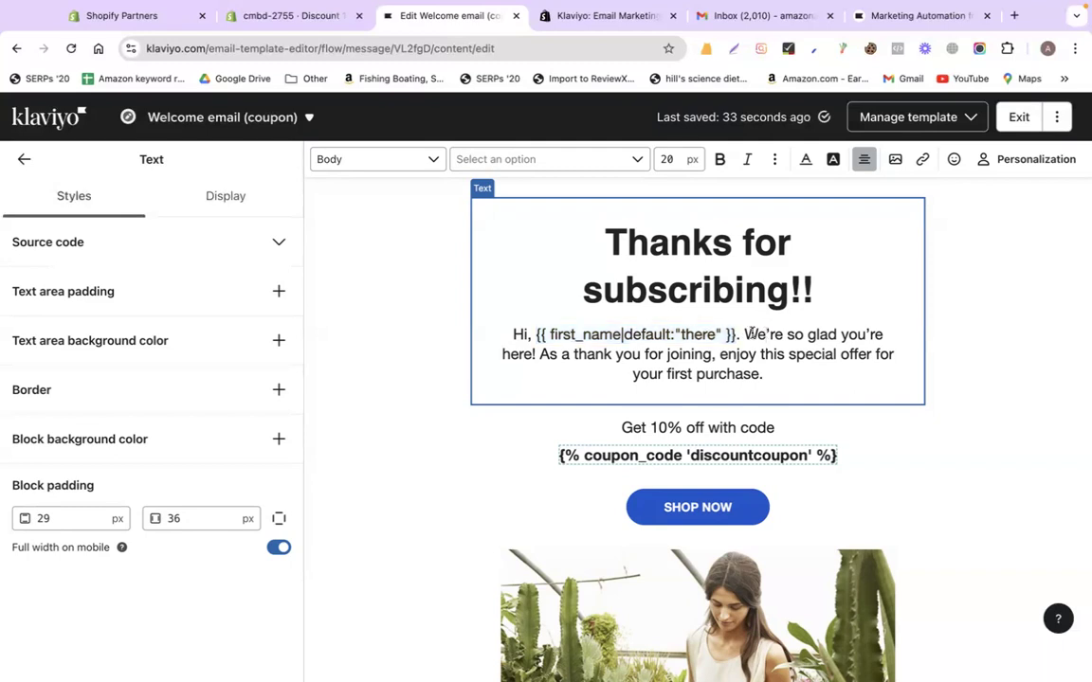
{"action": "left_click_drag", "start_coordinate": [747, 333], "coordinate": [782, 379]}
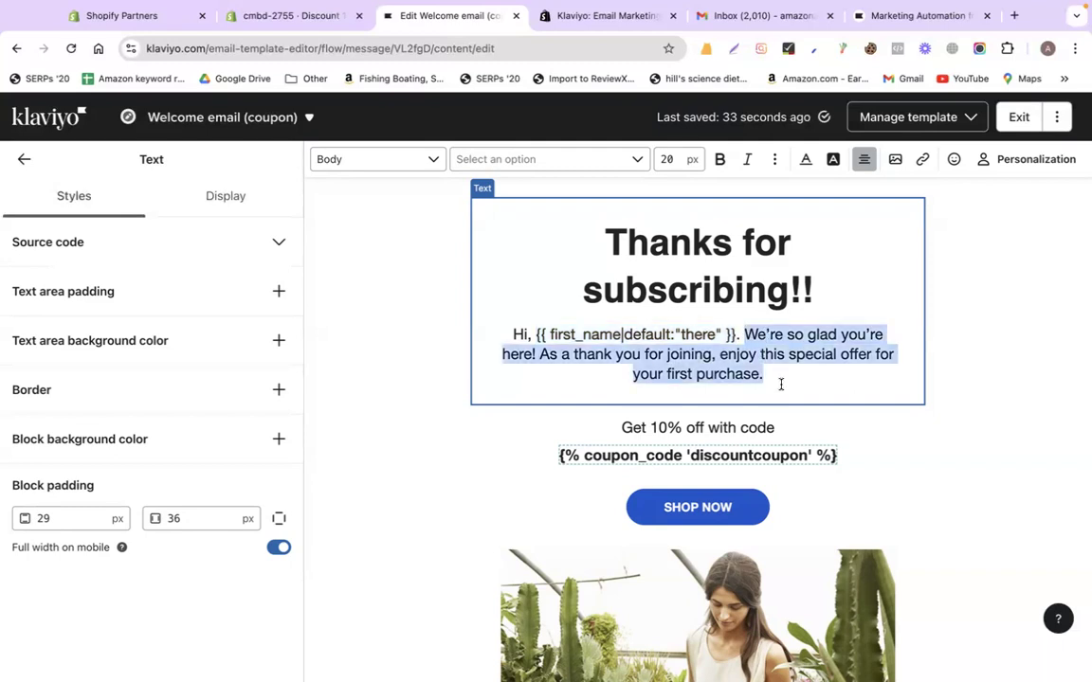
Check the coupon blocks against Shopify's 10%OFF discount, then view the Klaviyo App Store listing
{"action": "left_click", "coordinate": [689, 431]}
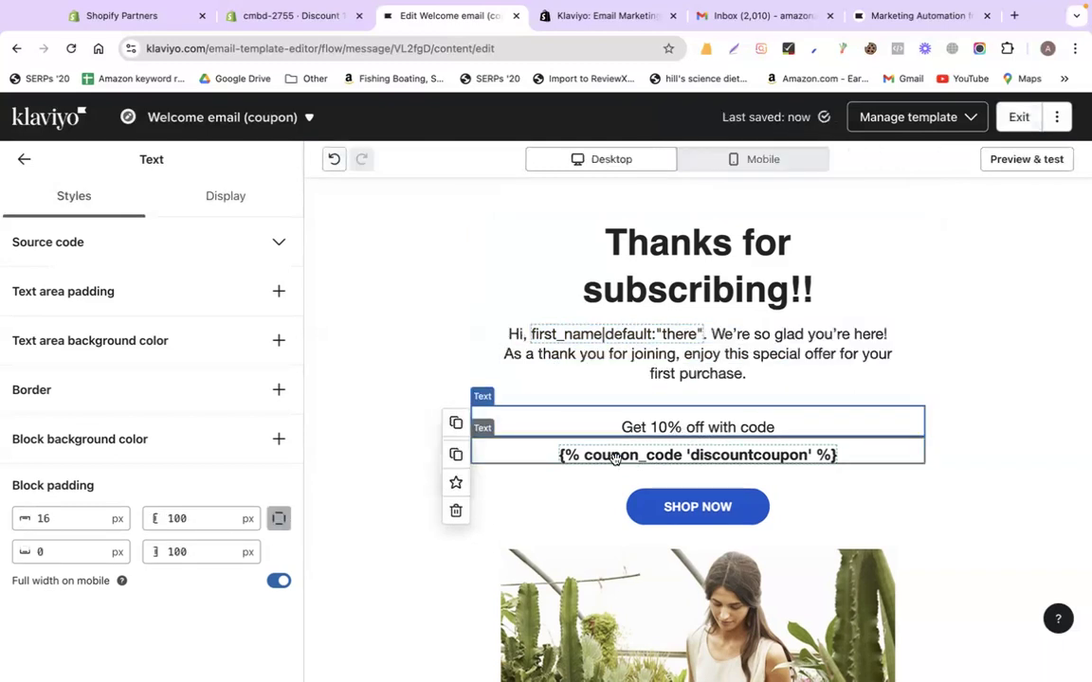
{"action": "left_click", "coordinate": [613, 458]}
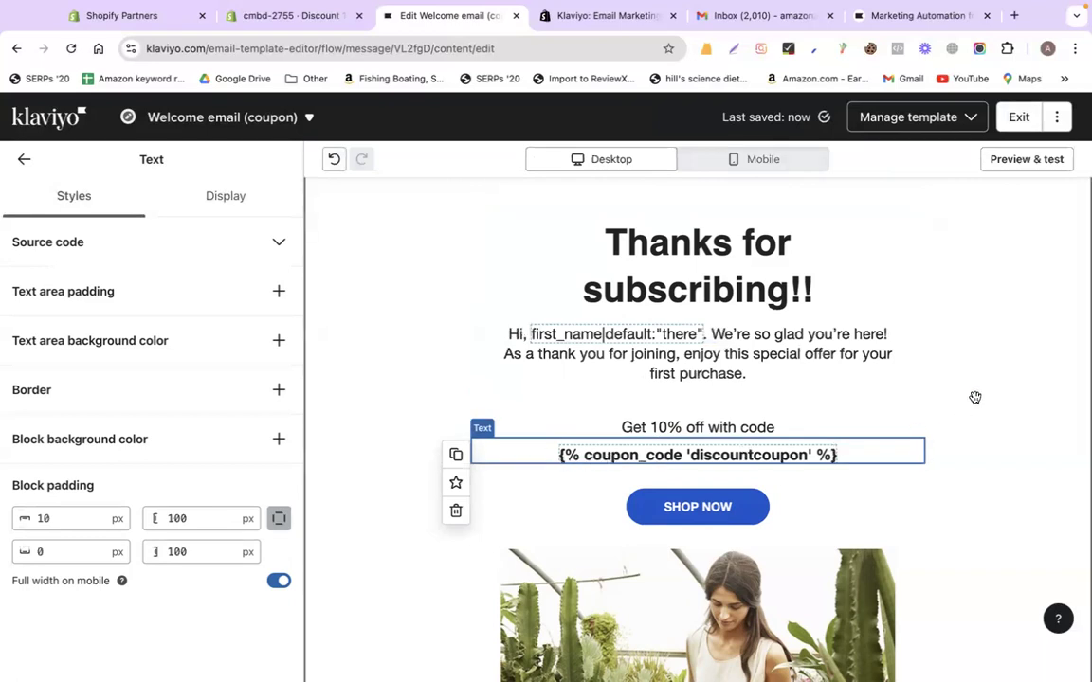
{"action": "left_click", "coordinate": [289, 34]}
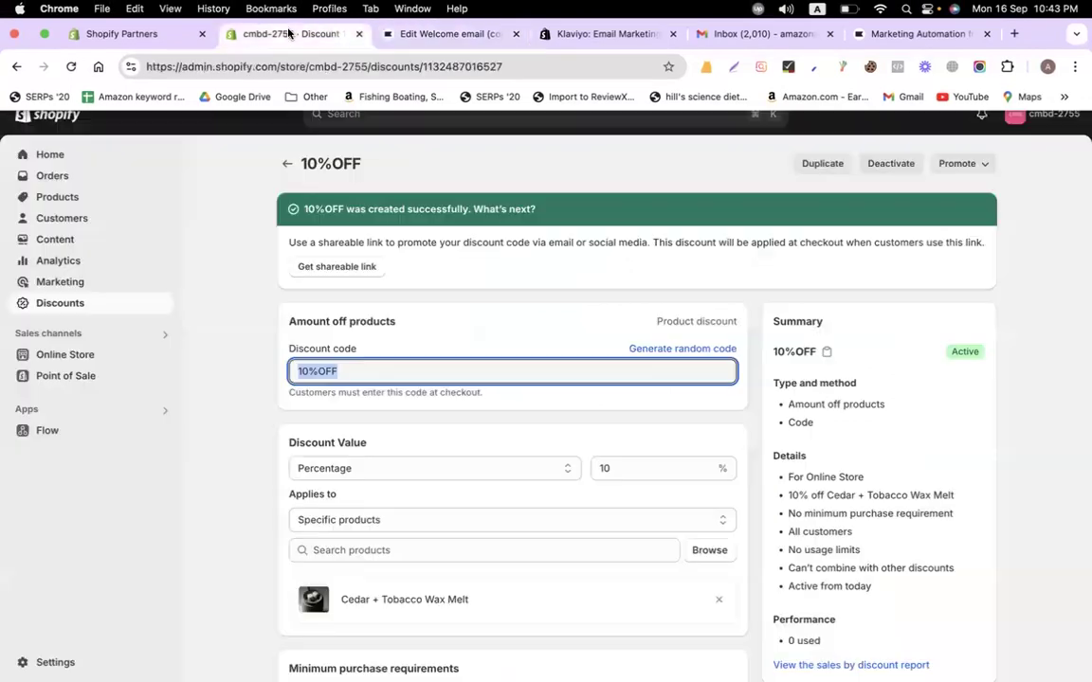
{"action": "left_click", "coordinate": [99, 303]}
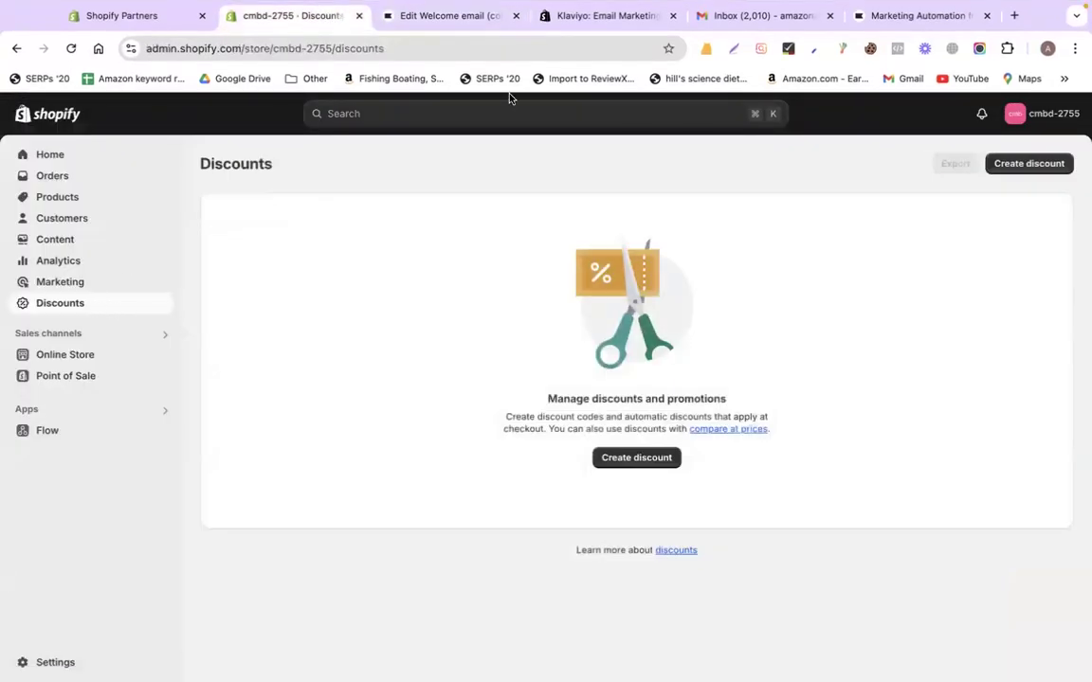
{"action": "left_click", "coordinate": [578, 17]}
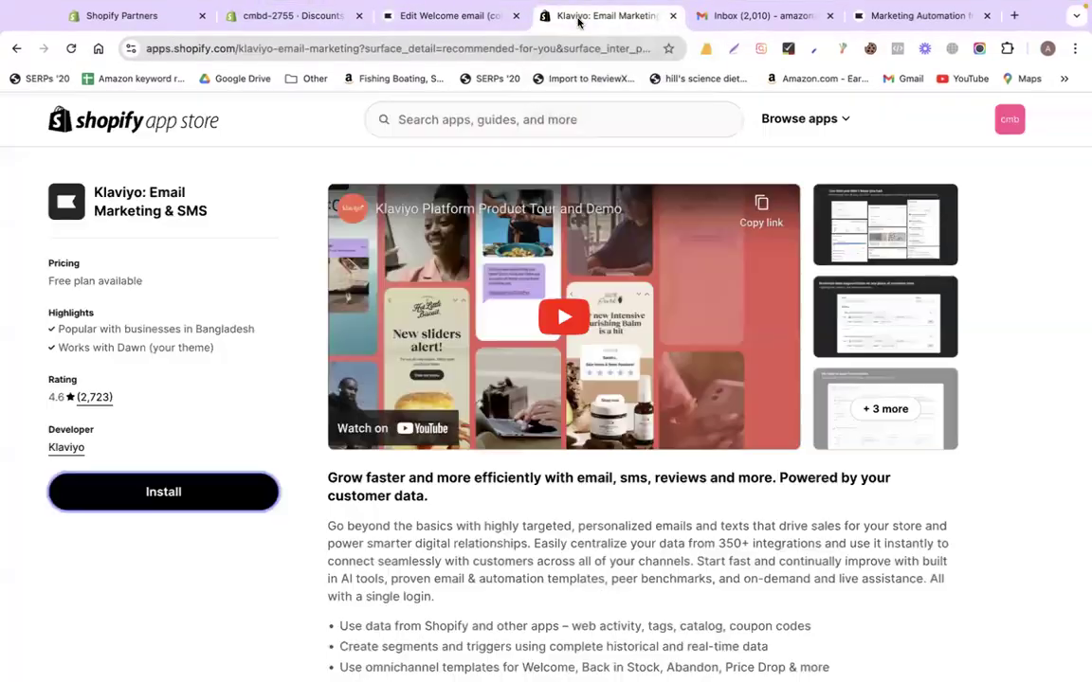
Delete the plant photo from the welcome email
{"action": "left_click", "coordinate": [493, 22]}
{"action": "scroll", "coordinate": [980, 419], "scroll_direction": "down", "scroll_amount": 3}
{"action": "left_click", "coordinate": [797, 500]}
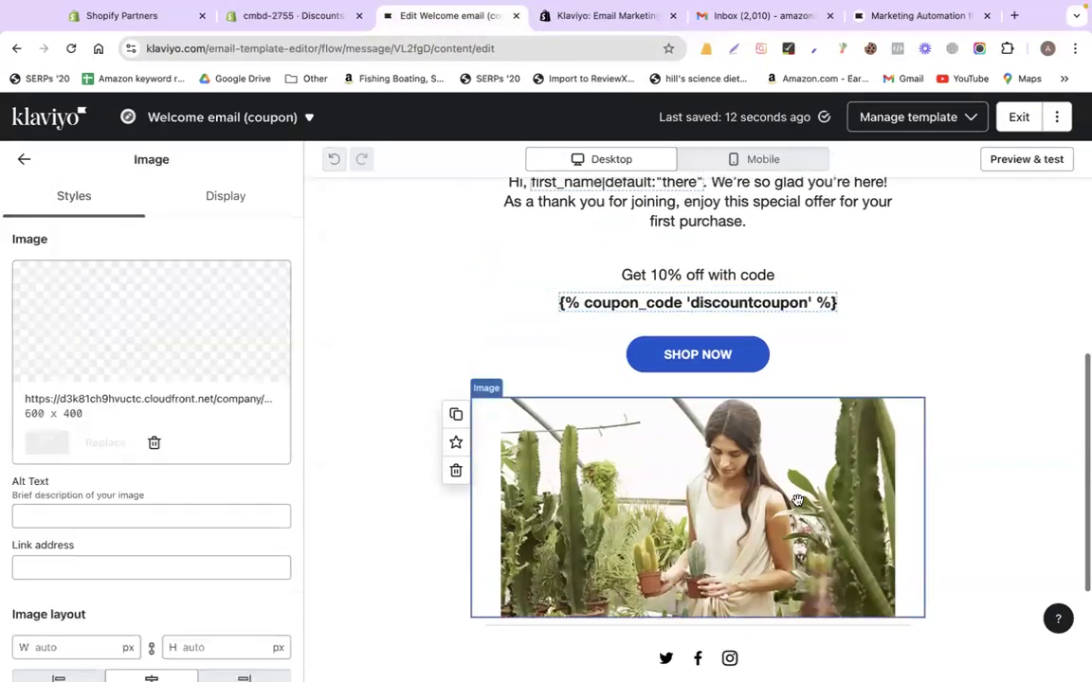
{"action": "left_click", "coordinate": [456, 470]}
Link the SHOP NOW button to the Cedar + Tobacco Wax Melt product preview page
{"action": "left_click", "coordinate": [693, 410]}
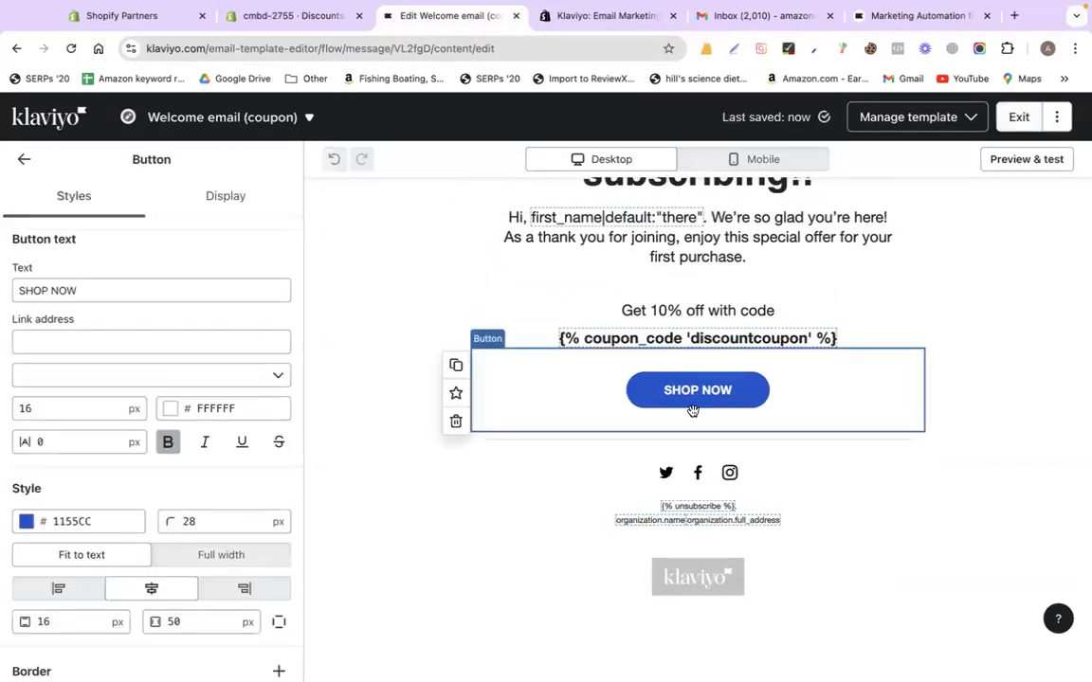
{"action": "left_click", "coordinate": [74, 333]}
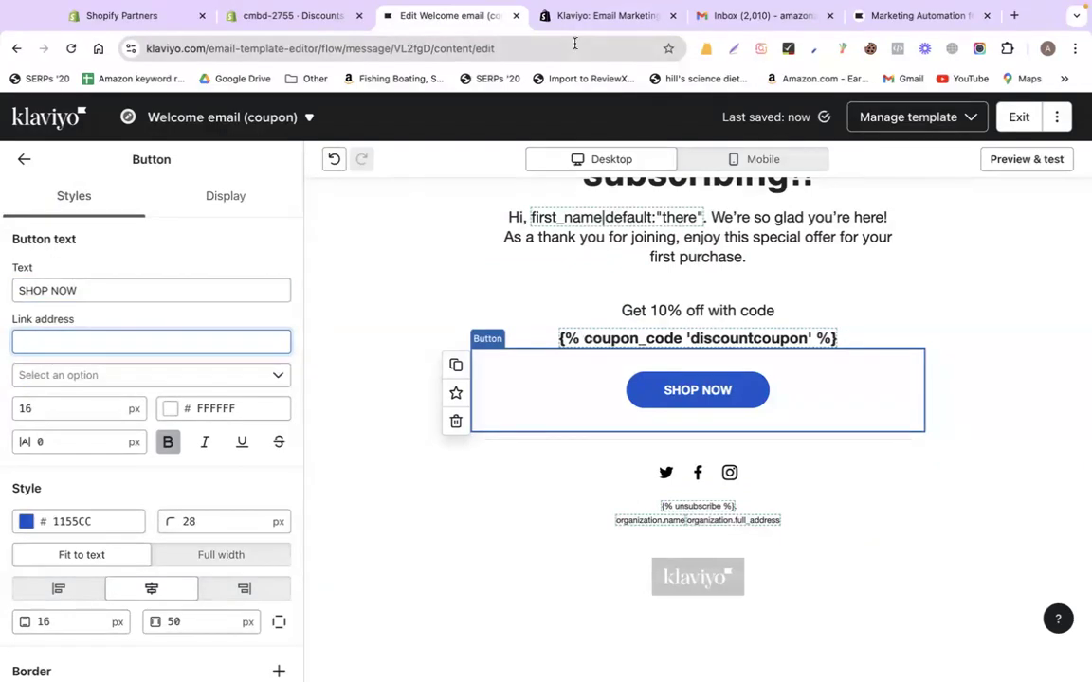
{"action": "left_click", "coordinate": [246, 17]}
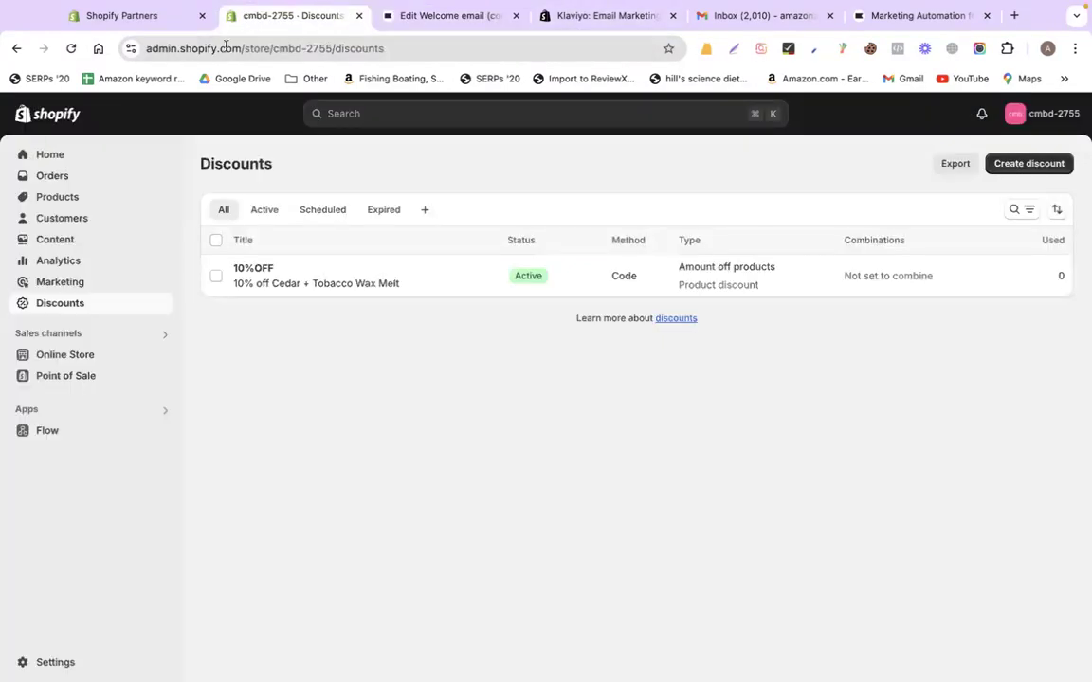
{"action": "left_click", "coordinate": [58, 197]}
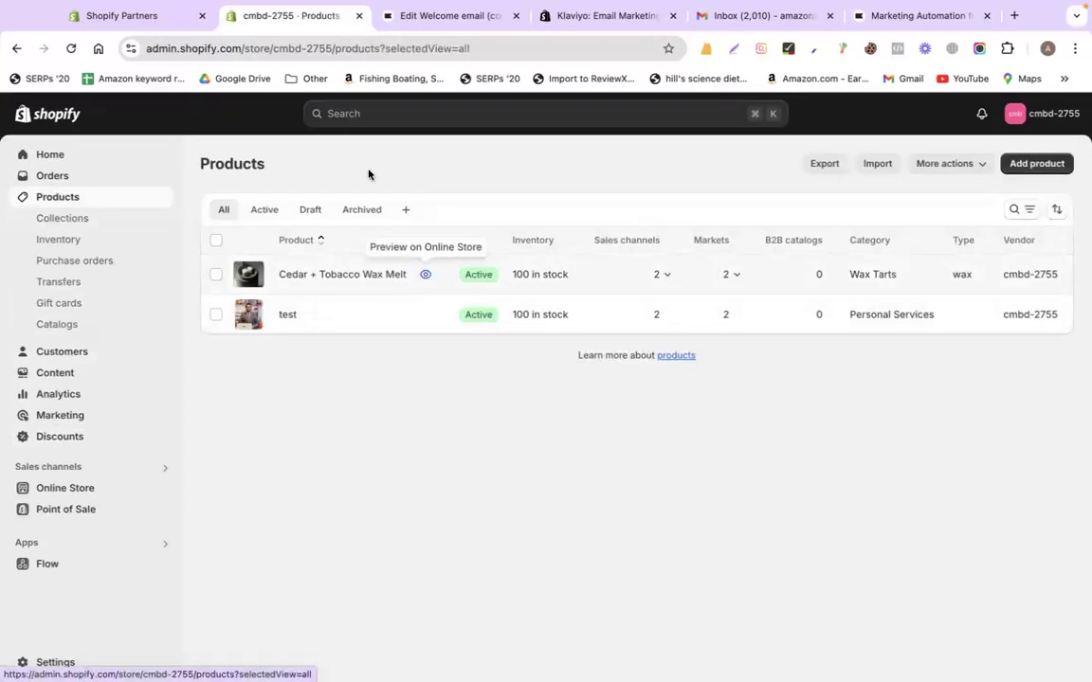
{"action": "left_click", "coordinate": [424, 276]}
{"action": "left_click", "coordinate": [321, 48]}
{"action": "right_click", "coordinate": [313, 43]}
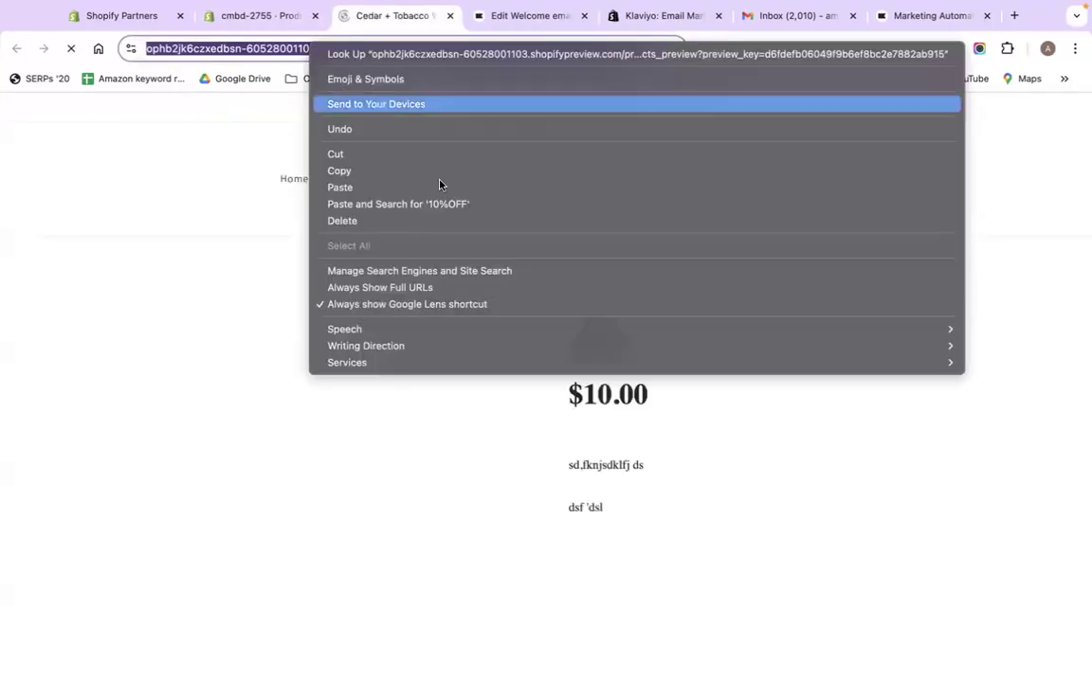
{"action": "left_click", "coordinate": [404, 171]}
{"action": "left_click", "coordinate": [573, 11]}
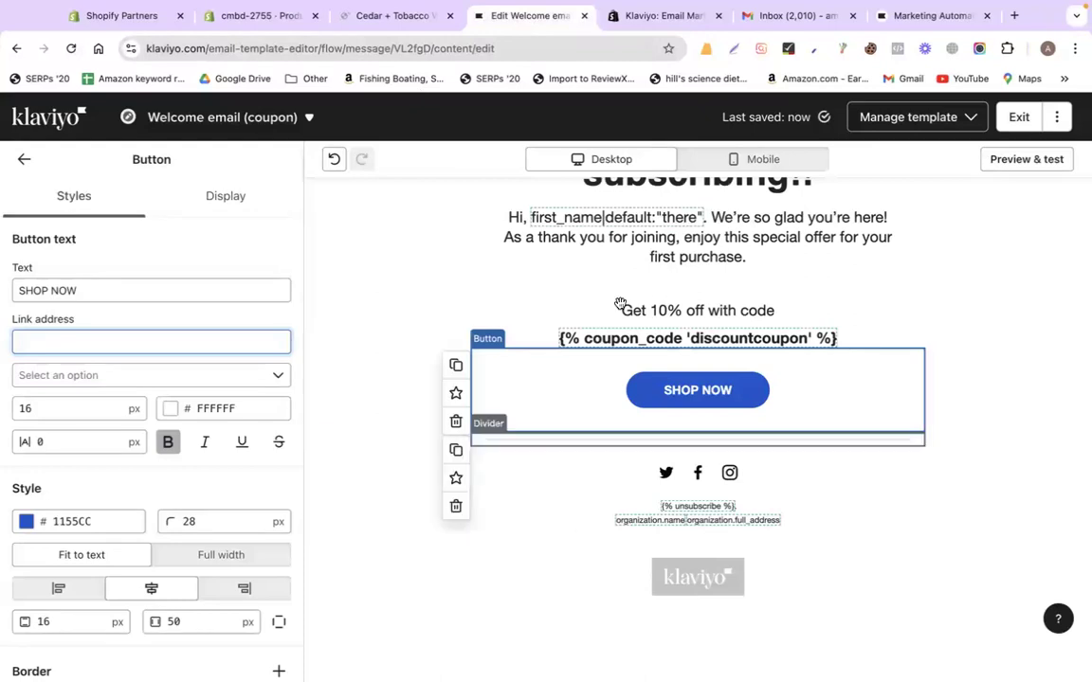
{"action": "key", "text": "ctrl+v"}
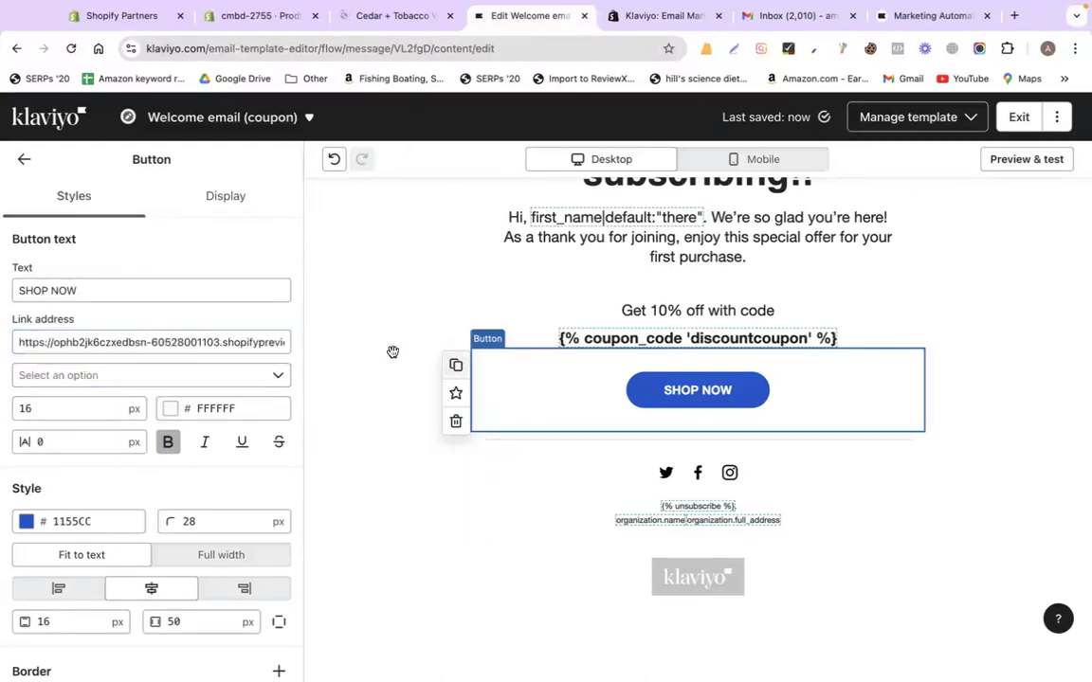
Change the SHOP NOW button colour to dark navy
{"action": "left_click", "coordinate": [211, 205]}
{"action": "left_click", "coordinate": [78, 203]}
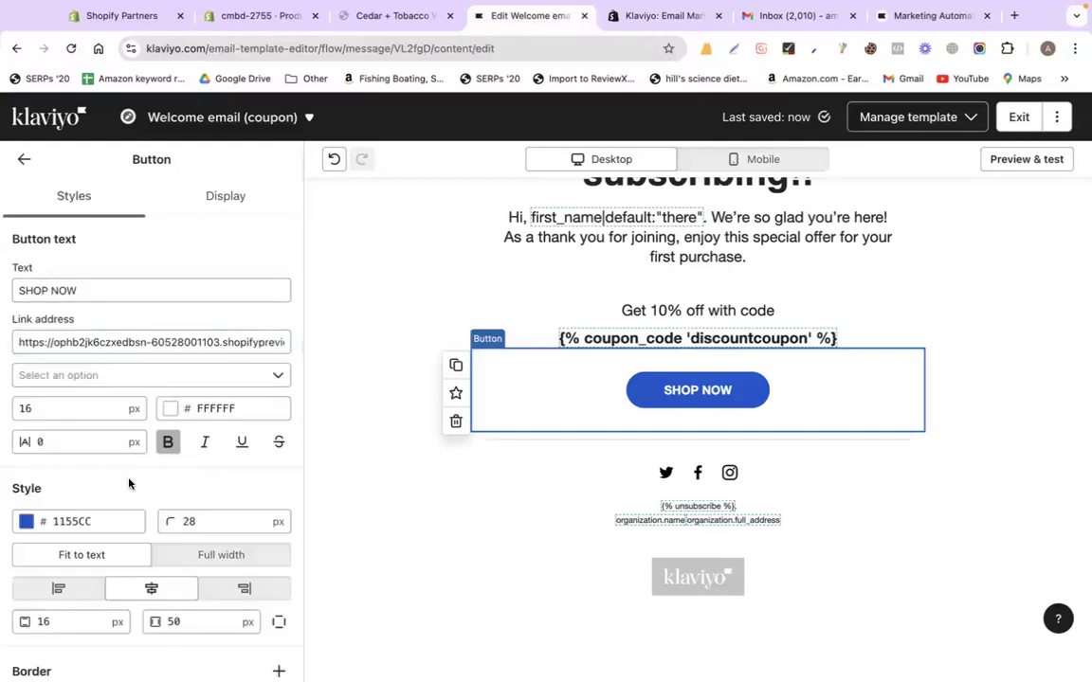
{"action": "scroll", "coordinate": [95, 455], "scroll_direction": "down", "scroll_amount": 1}
{"action": "left_click", "coordinate": [25, 476]}
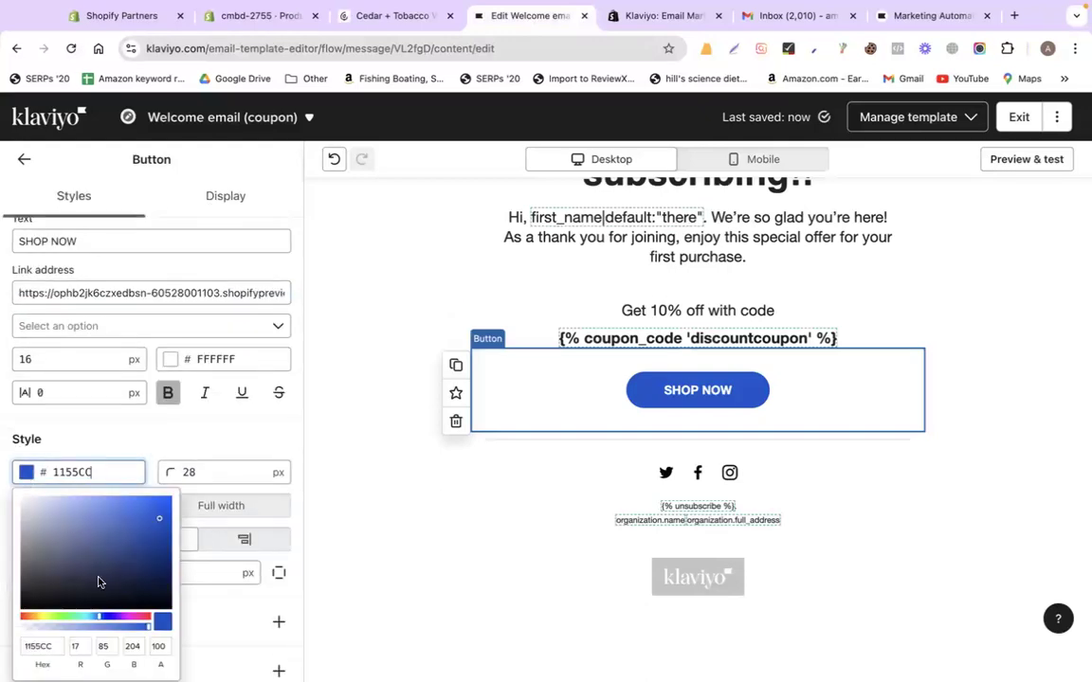
{"action": "scroll", "coordinate": [104, 493], "scroll_direction": "down", "scroll_amount": 4}
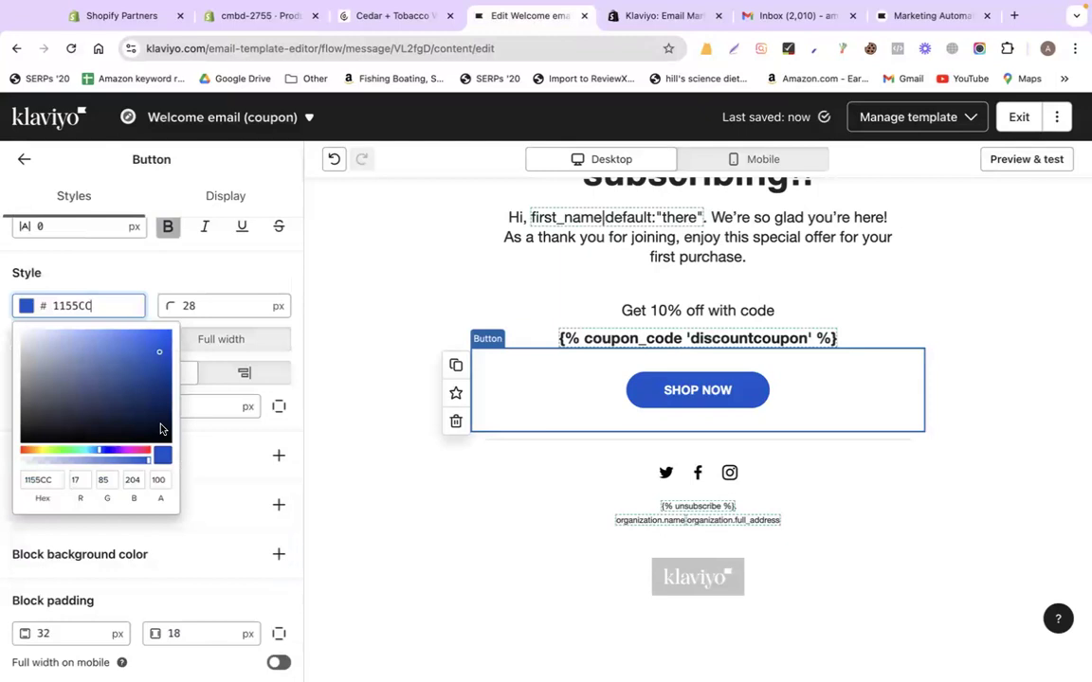
{"action": "left_click", "coordinate": [161, 429]}
Remove the Twitter icon from the footer's social links row
{"action": "left_click", "coordinate": [395, 492]}
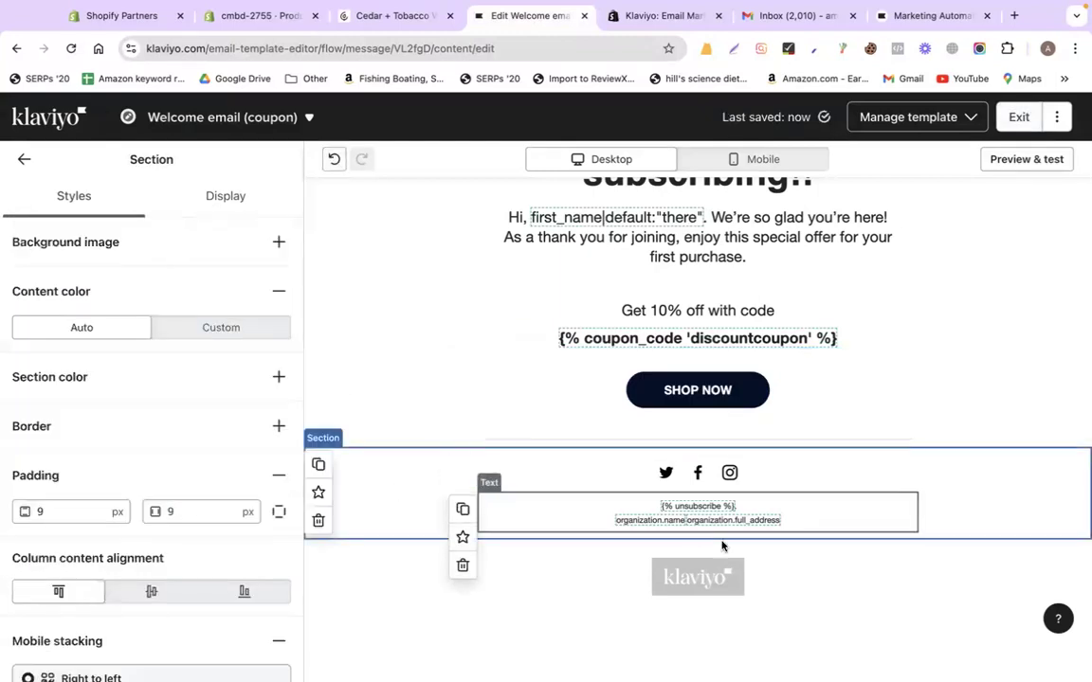
{"action": "left_click", "coordinate": [663, 474]}
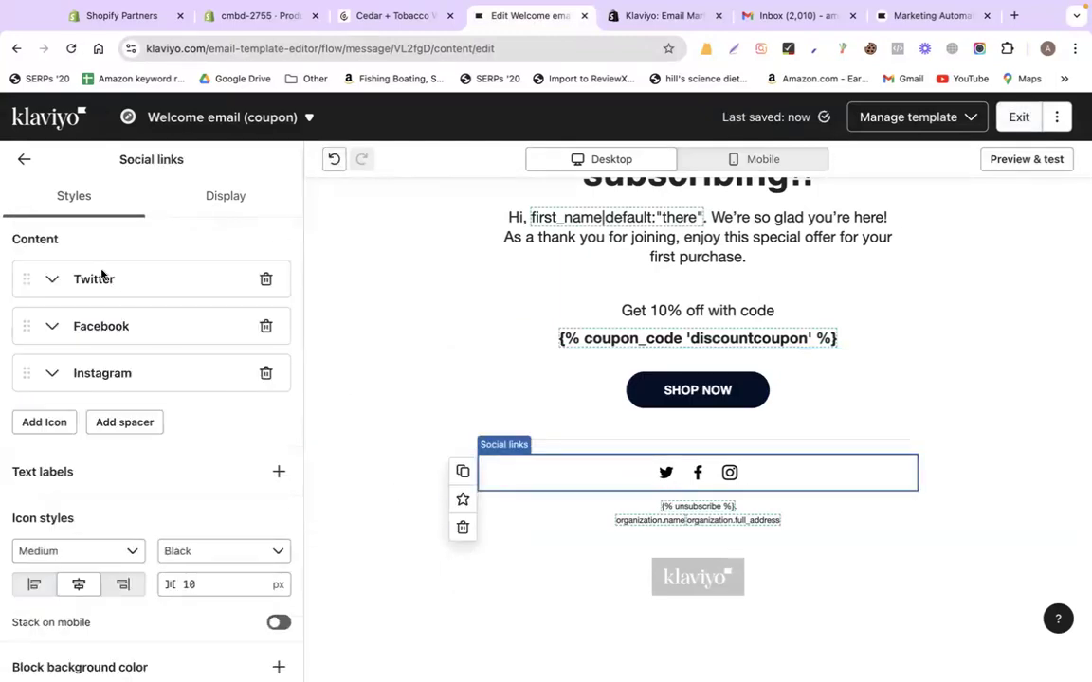
{"action": "left_click", "coordinate": [265, 280]}
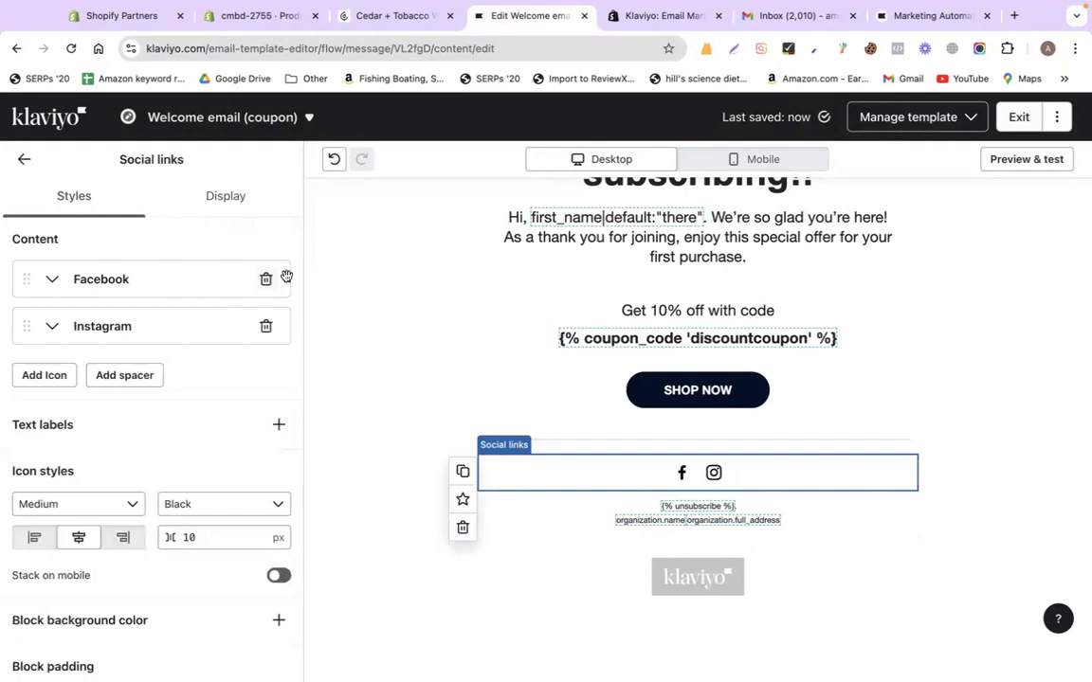
Add a new social icon and set its platform to LinkedIn
{"action": "left_click", "coordinate": [44, 375]}
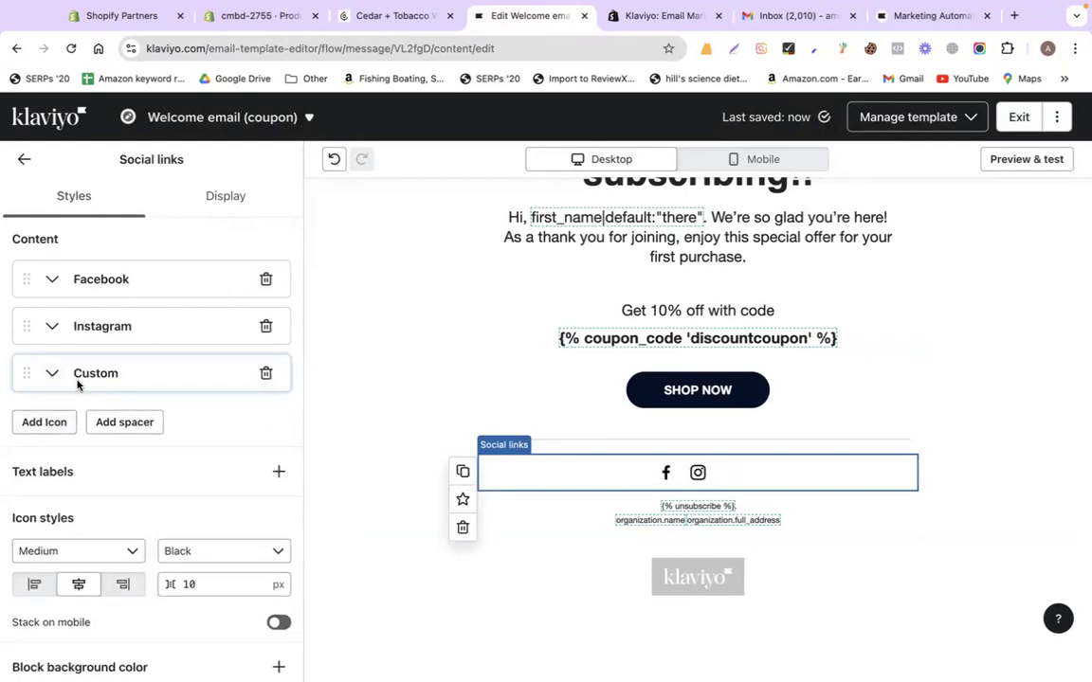
{"action": "left_click", "coordinate": [54, 376]}
{"action": "left_click", "coordinate": [88, 403]}
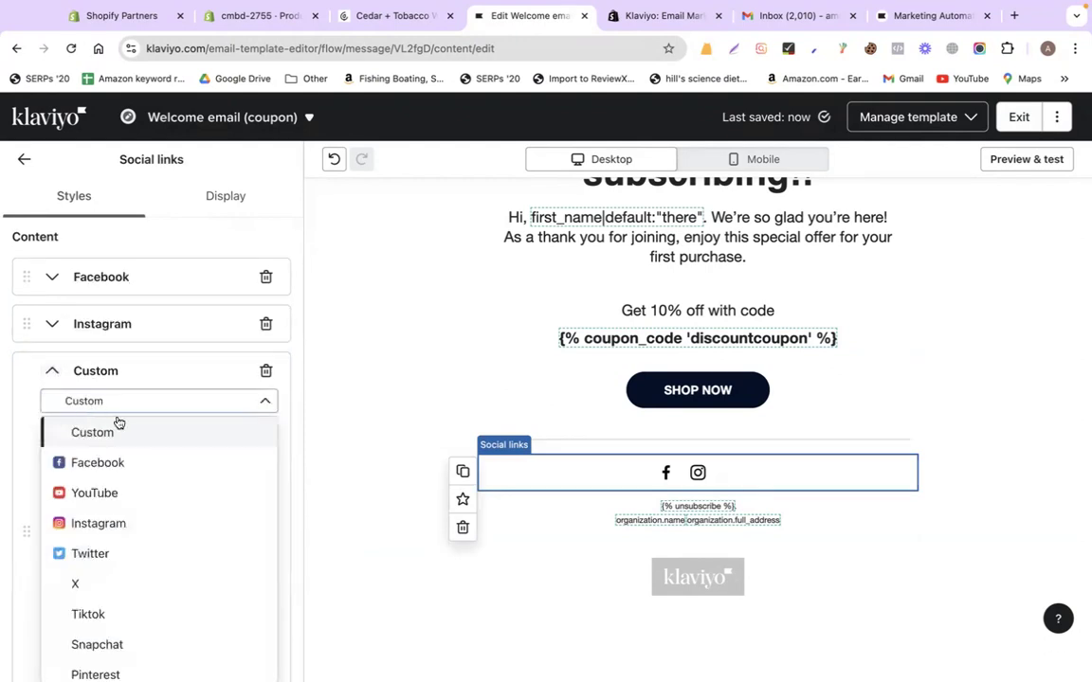
{"action": "scroll", "coordinate": [115, 557], "scroll_direction": "down", "scroll_amount": 3}
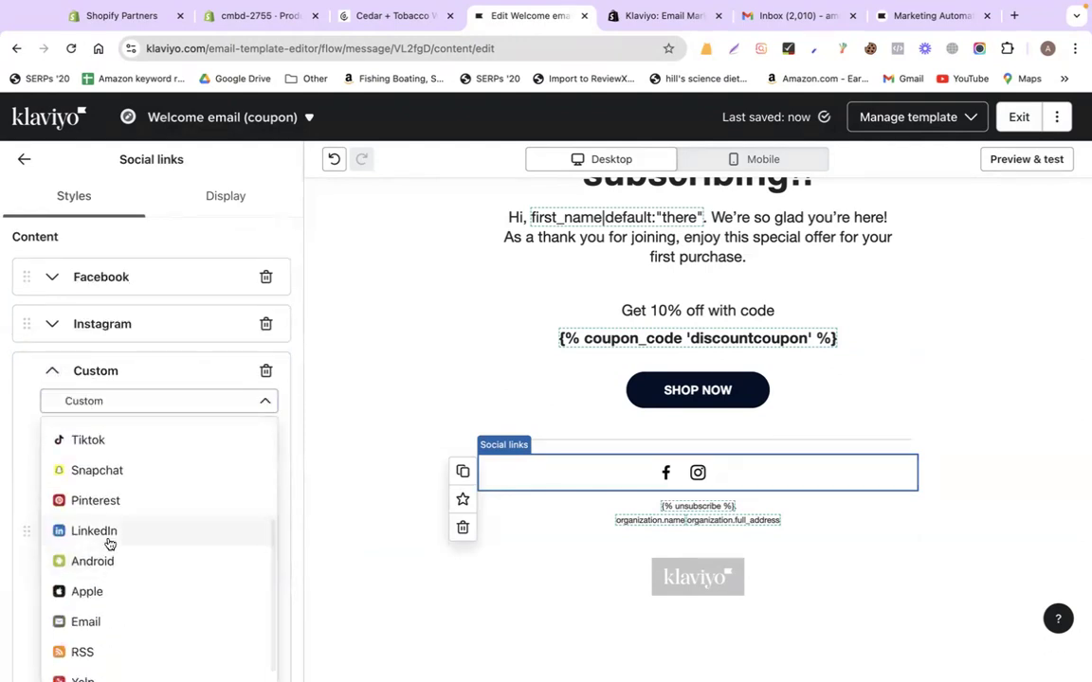
{"action": "left_click", "coordinate": [104, 533]}
{"action": "left_click", "coordinate": [76, 446]}
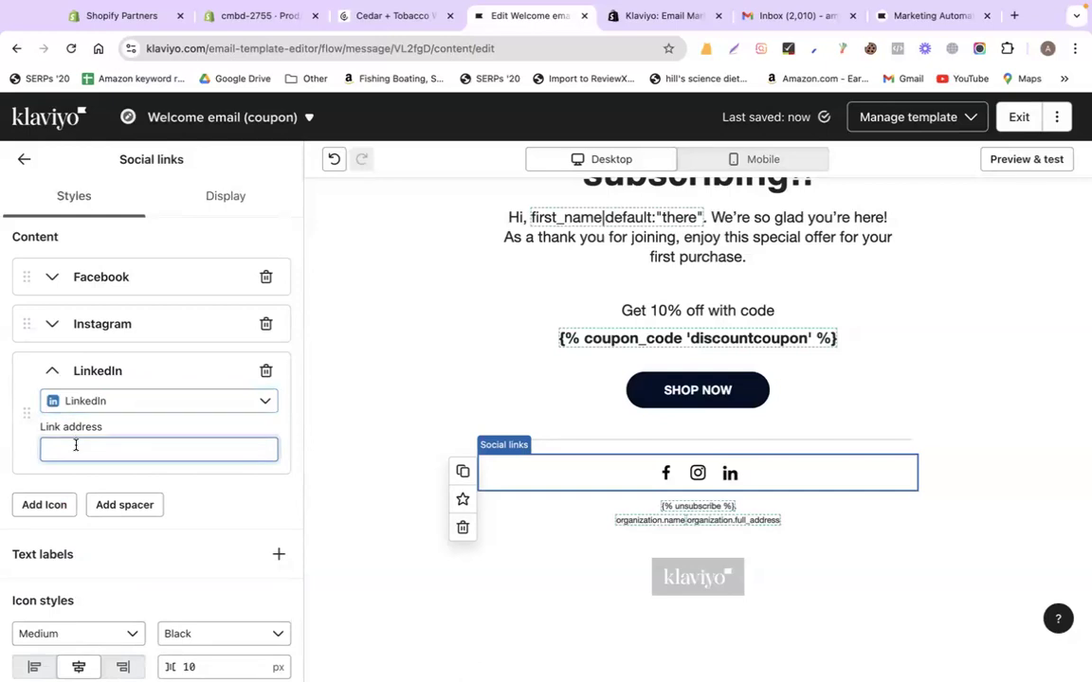
Expand the Instagram and Facebook icons to check their link address fields
{"action": "left_click", "coordinate": [52, 323]}
{"action": "left_click", "coordinate": [70, 393]}
{"action": "left_click", "coordinate": [52, 277]}
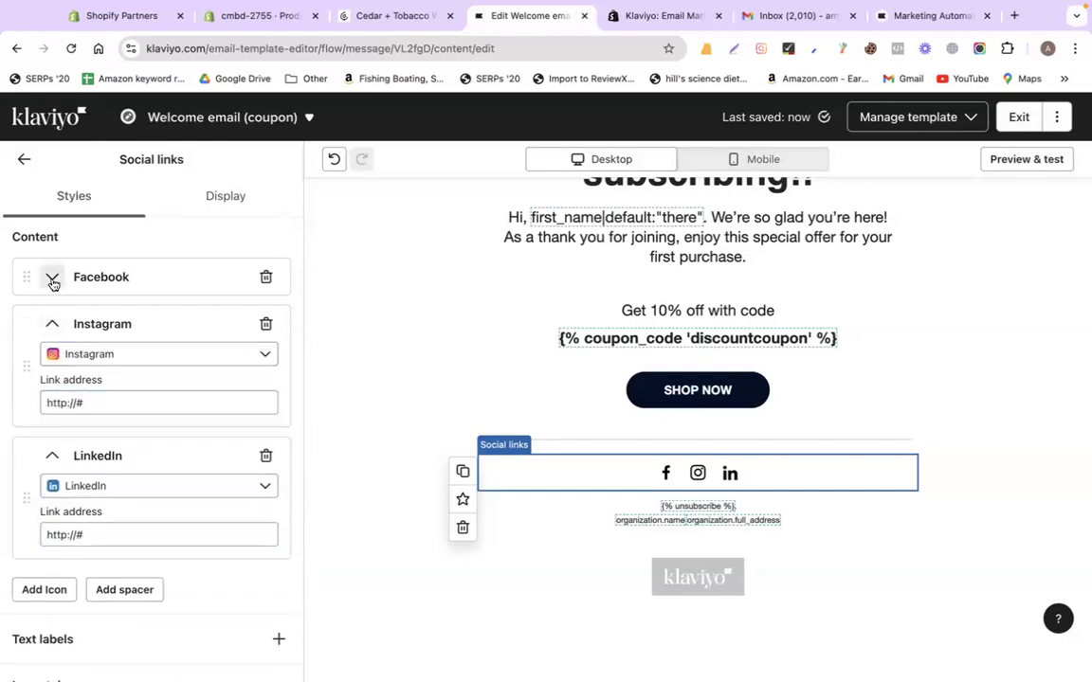
{"action": "left_click", "coordinate": [87, 356]}
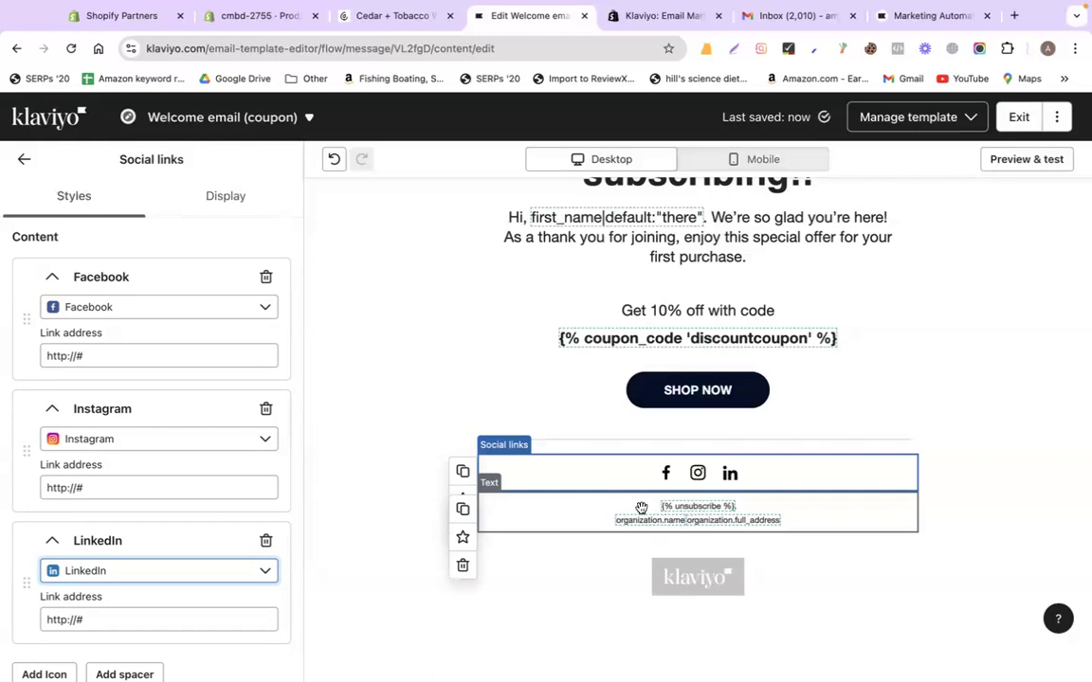
Preview the email at mobile width, then switch back to desktop width
{"action": "scroll", "coordinate": [982, 373], "scroll_direction": "up", "scroll_amount": 5}
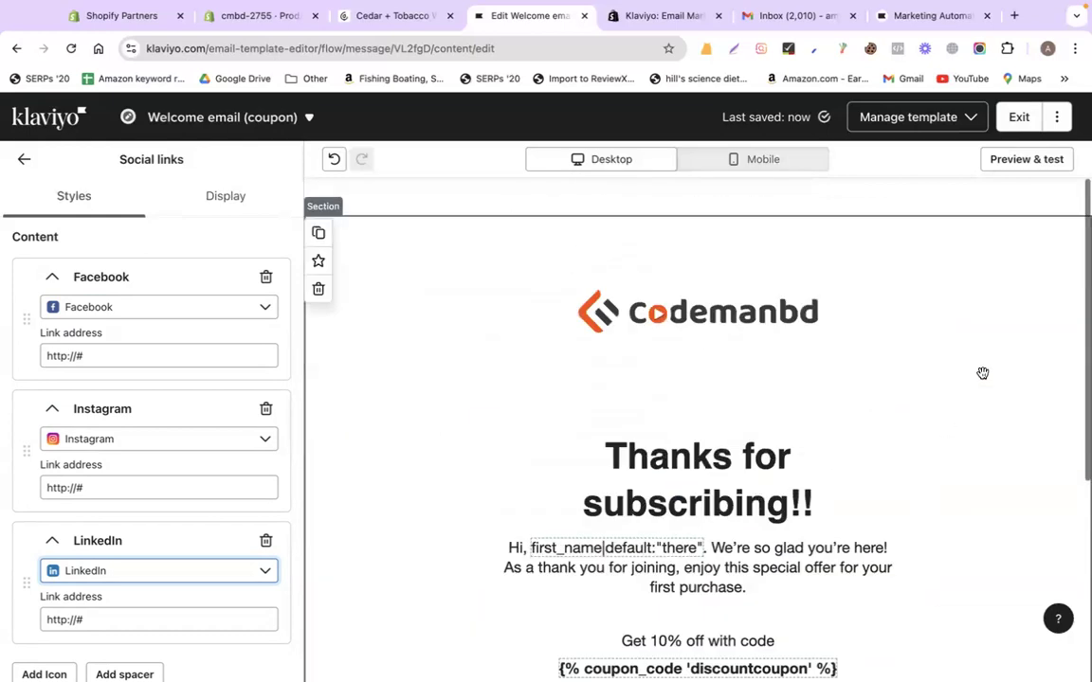
{"action": "left_click", "coordinate": [756, 163]}
{"action": "scroll", "coordinate": [709, 346], "scroll_direction": "down", "scroll_amount": 5}
{"action": "scroll", "coordinate": [709, 349], "scroll_direction": "up", "scroll_amount": 5}
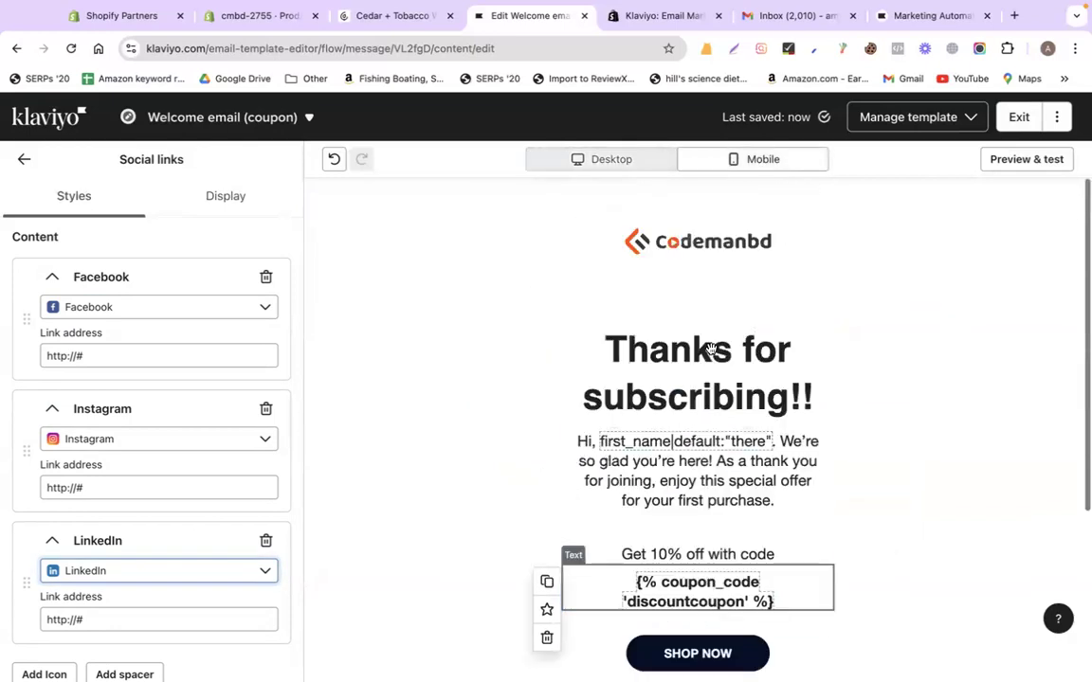
{"action": "left_click", "coordinate": [621, 160]}
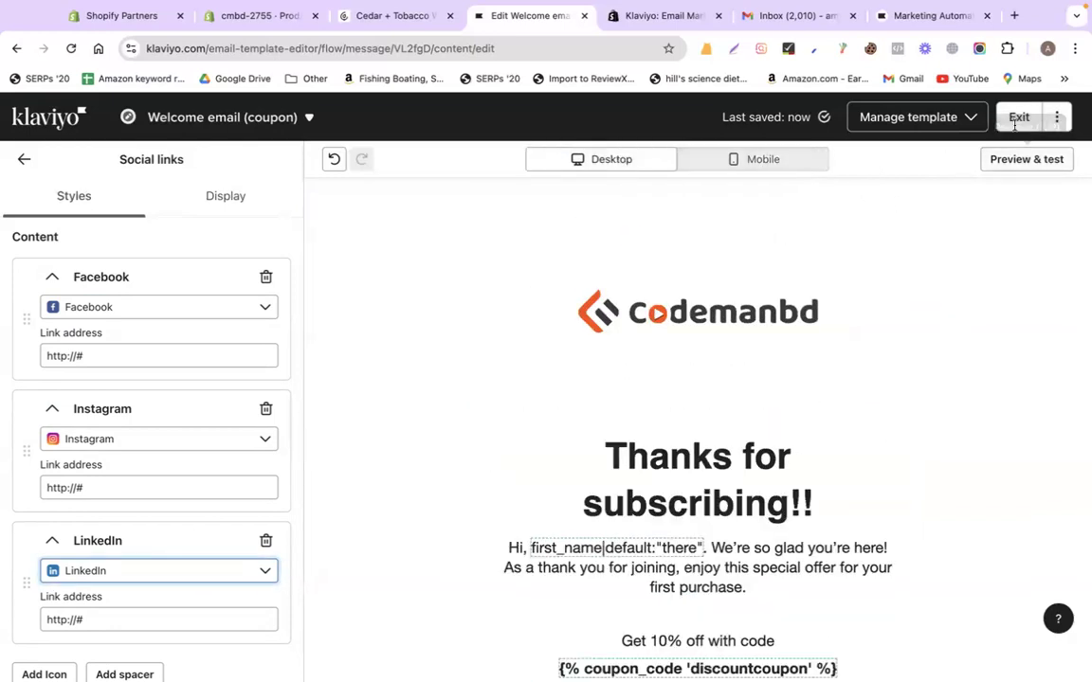
Exit the template editor and confirm leaving in the Leave site dialog
{"action": "left_click", "coordinate": [1047, 127]}
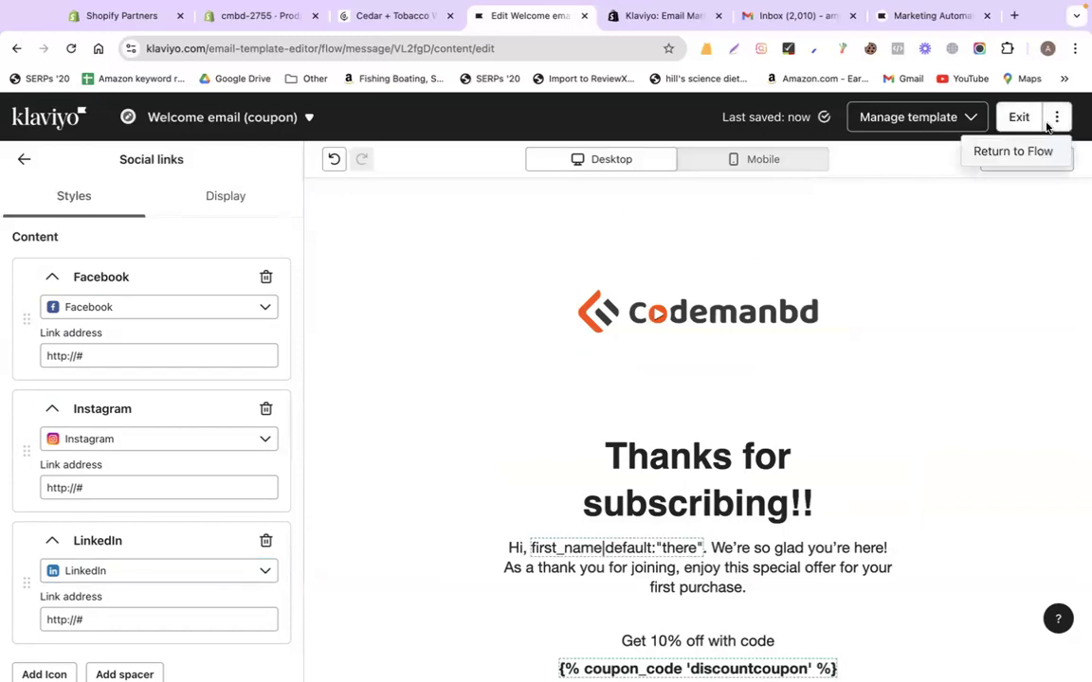
{"action": "left_click", "coordinate": [916, 242]}
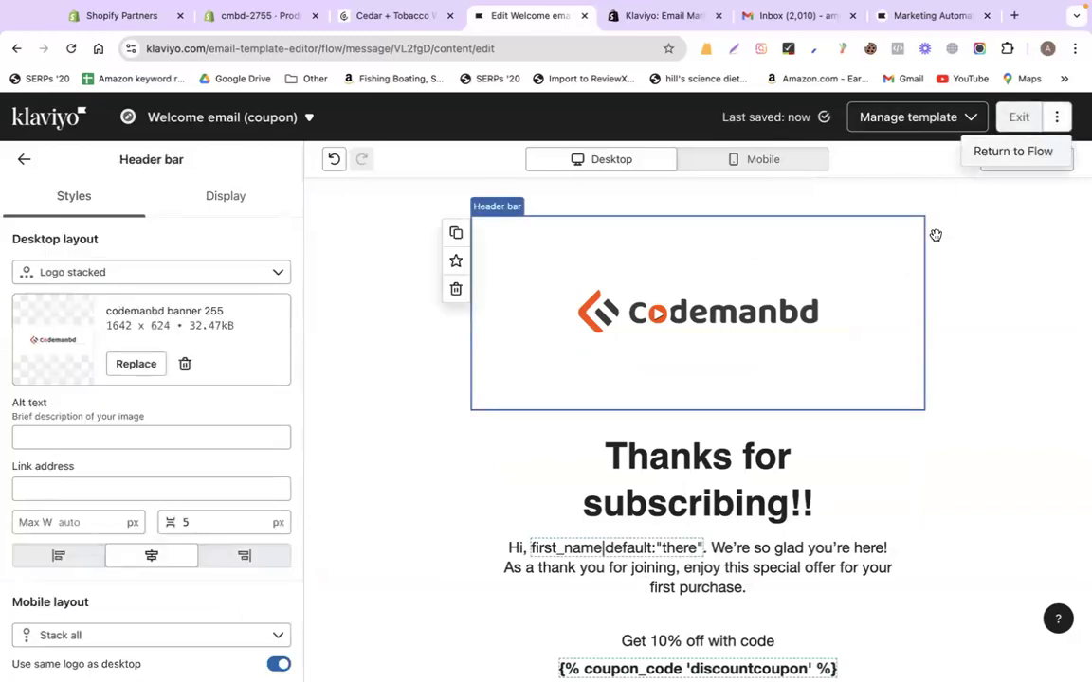
{"action": "left_click", "coordinate": [938, 232]}
{"action": "scroll", "coordinate": [1002, 180], "scroll_direction": "down", "scroll_amount": 5}
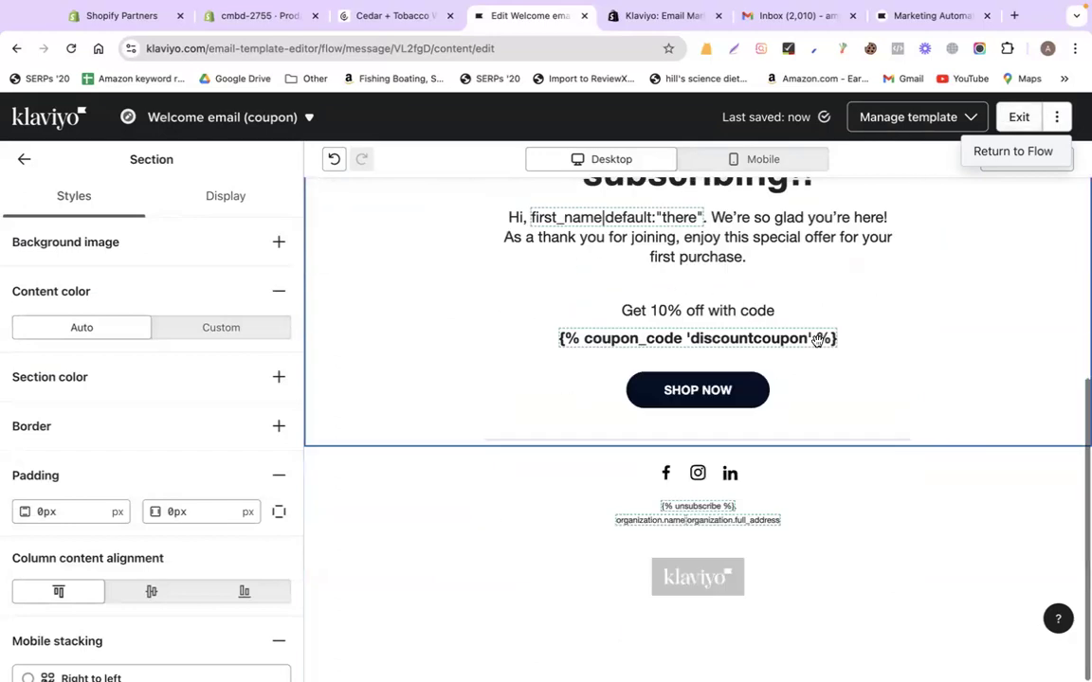
{"action": "left_click", "coordinate": [1016, 117]}
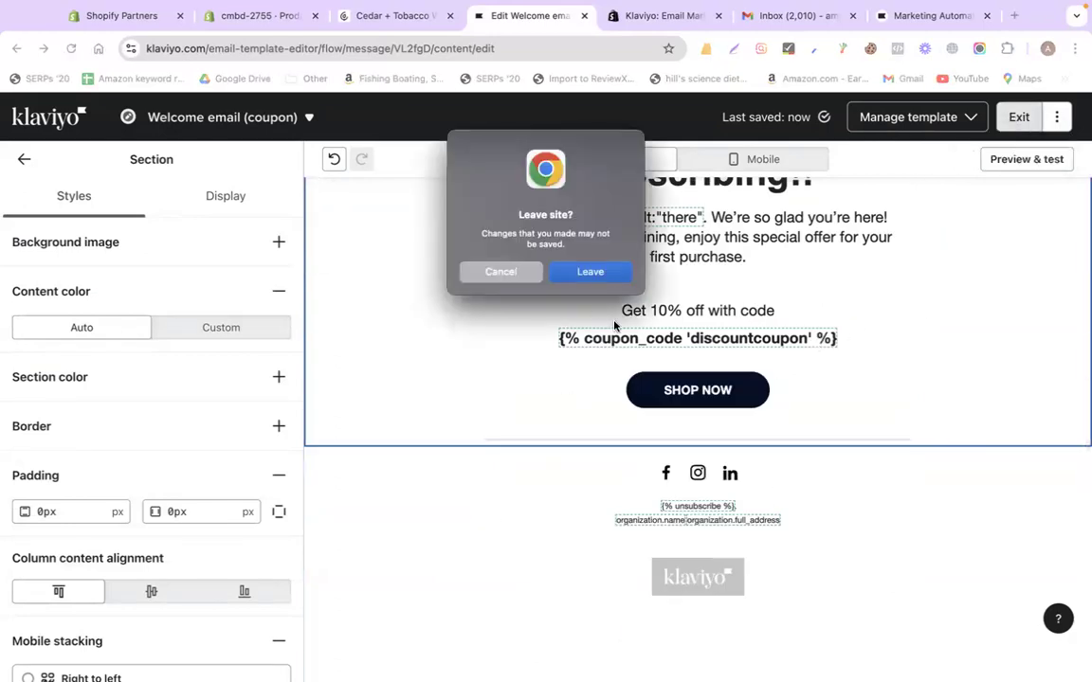
{"action": "left_click", "coordinate": [580, 272]}
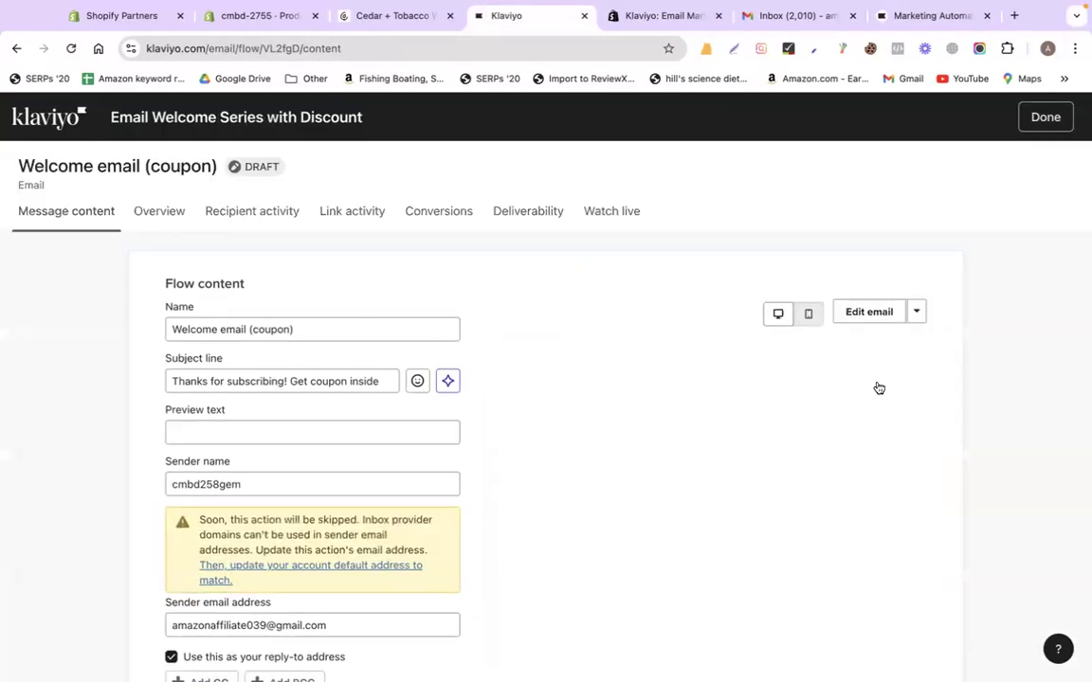
Review the subject line on the flow content page and click Done
{"action": "scroll", "coordinate": [861, 558], "scroll_direction": "down", "scroll_amount": 5}
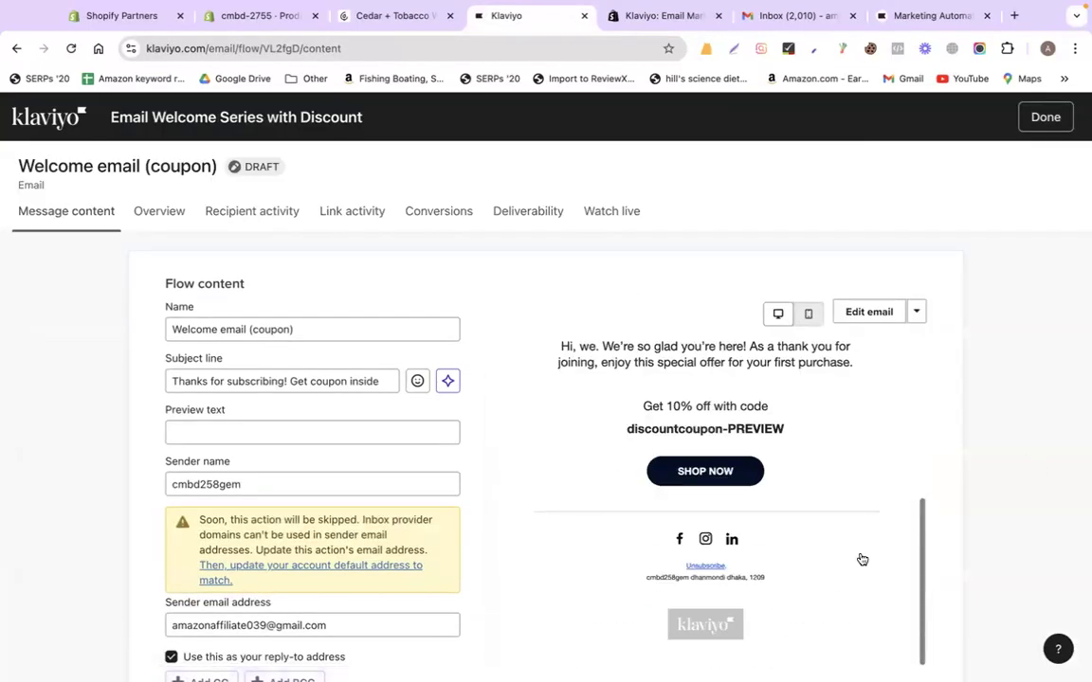
{"action": "scroll", "coordinate": [338, 442], "scroll_direction": "down", "scroll_amount": 3}
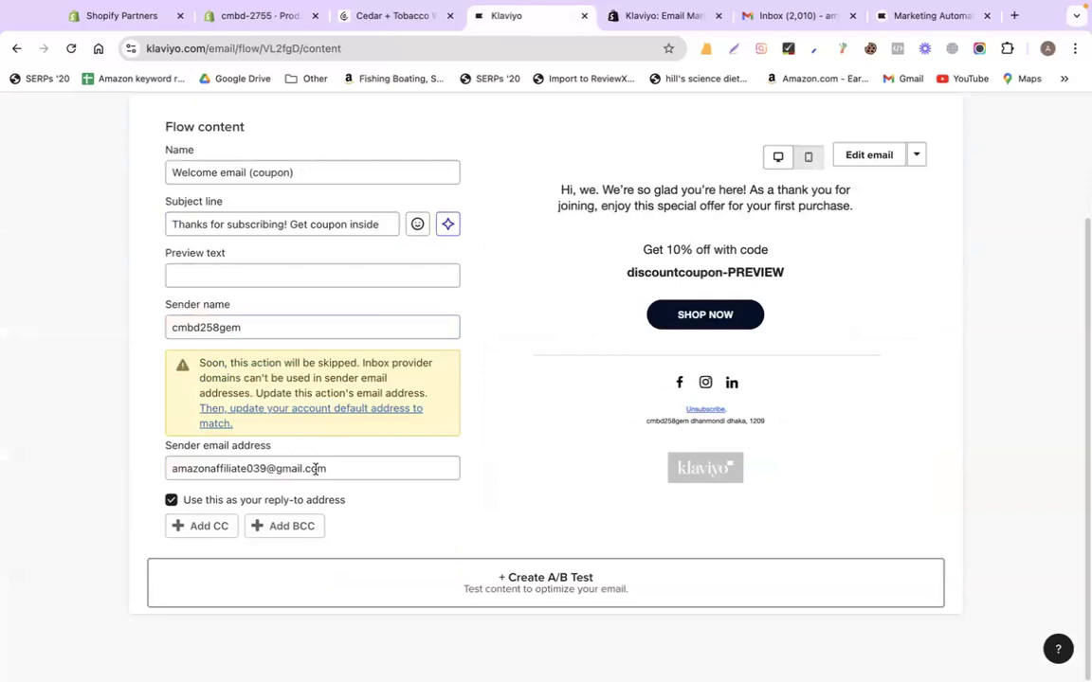
{"action": "scroll", "coordinate": [265, 450], "scroll_direction": "up", "scroll_amount": 3}
{"action": "left_click", "coordinate": [225, 380]}
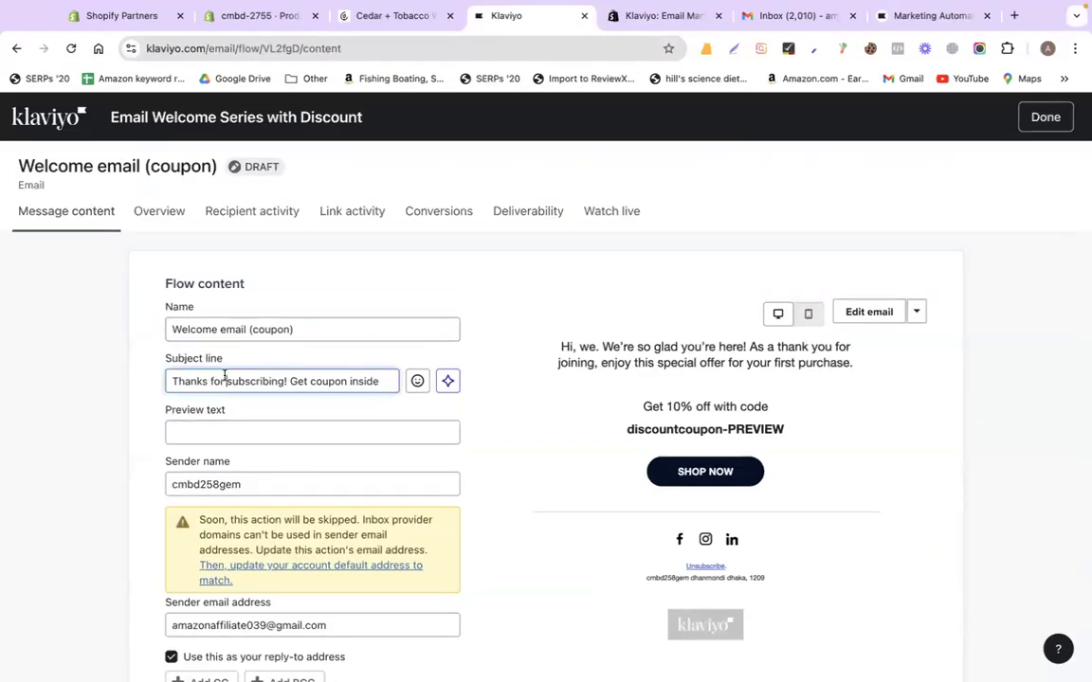
{"action": "triple_click", "coordinate": [225, 379]}
{"action": "left_click", "coordinate": [1044, 114]}
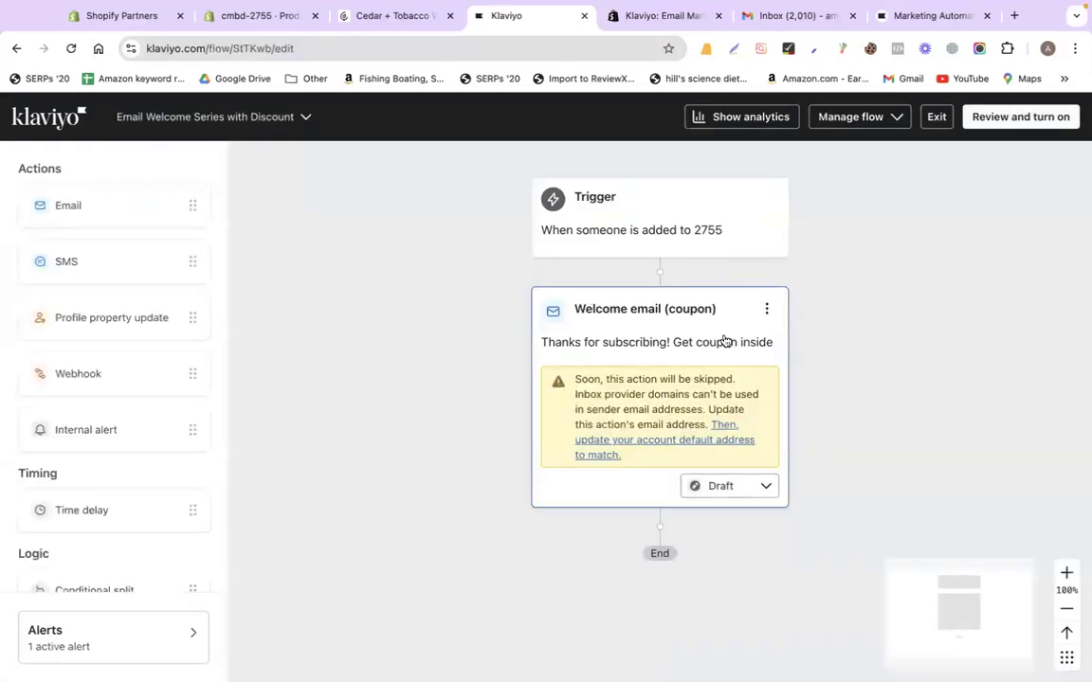
Set the welcome email action to Live, then update all action statuses to Live
{"action": "left_click", "coordinate": [718, 488]}
{"action": "left_click", "coordinate": [724, 578]}
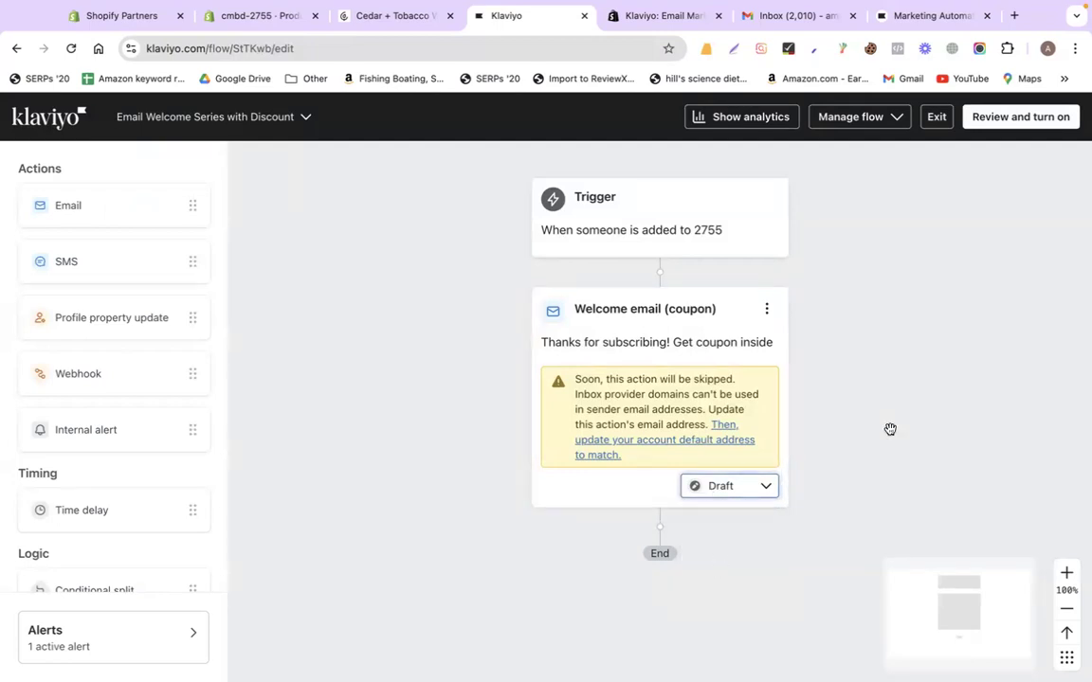
{"action": "left_click", "coordinate": [992, 121]}
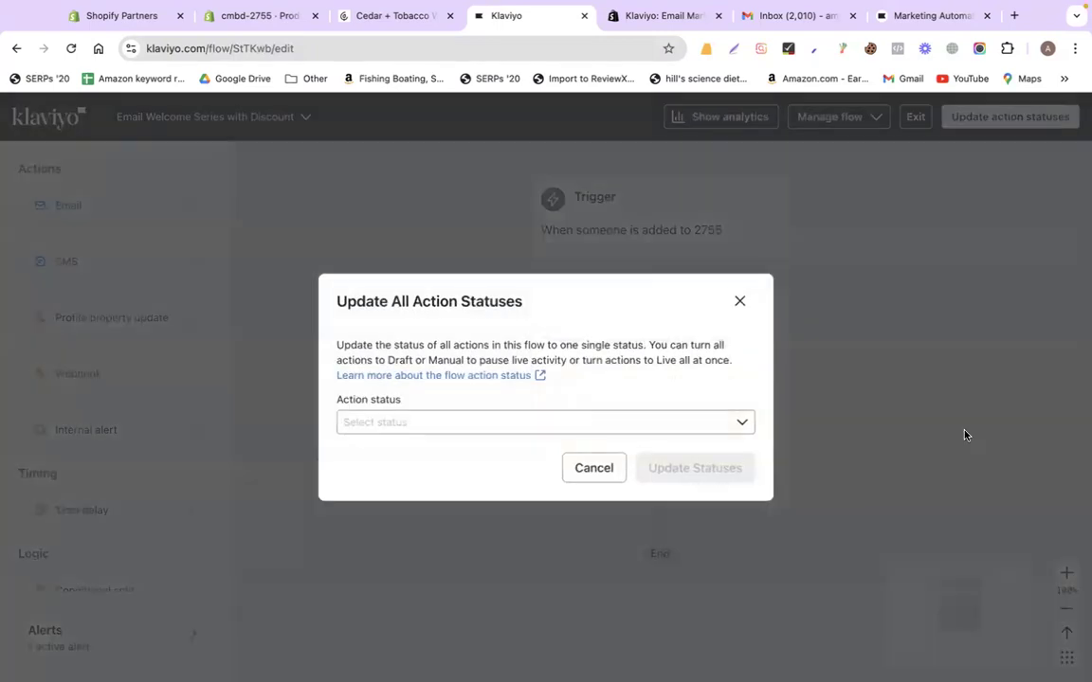
{"action": "left_click", "coordinate": [419, 444]}
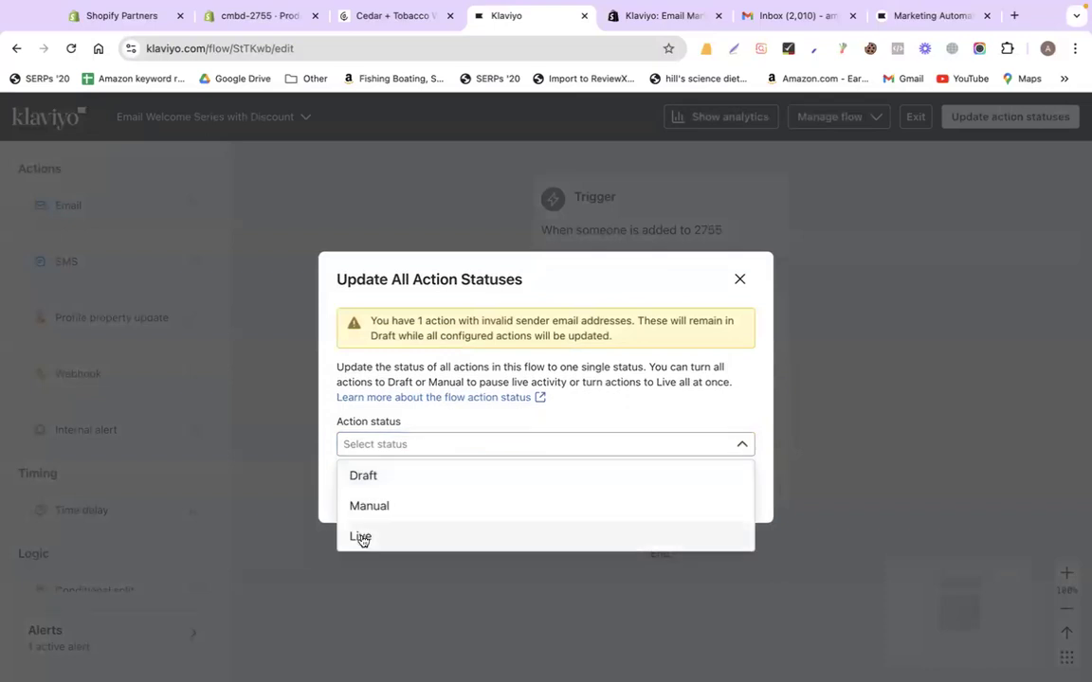
{"action": "left_click", "coordinate": [361, 534]}
{"action": "left_click", "coordinate": [704, 490]}
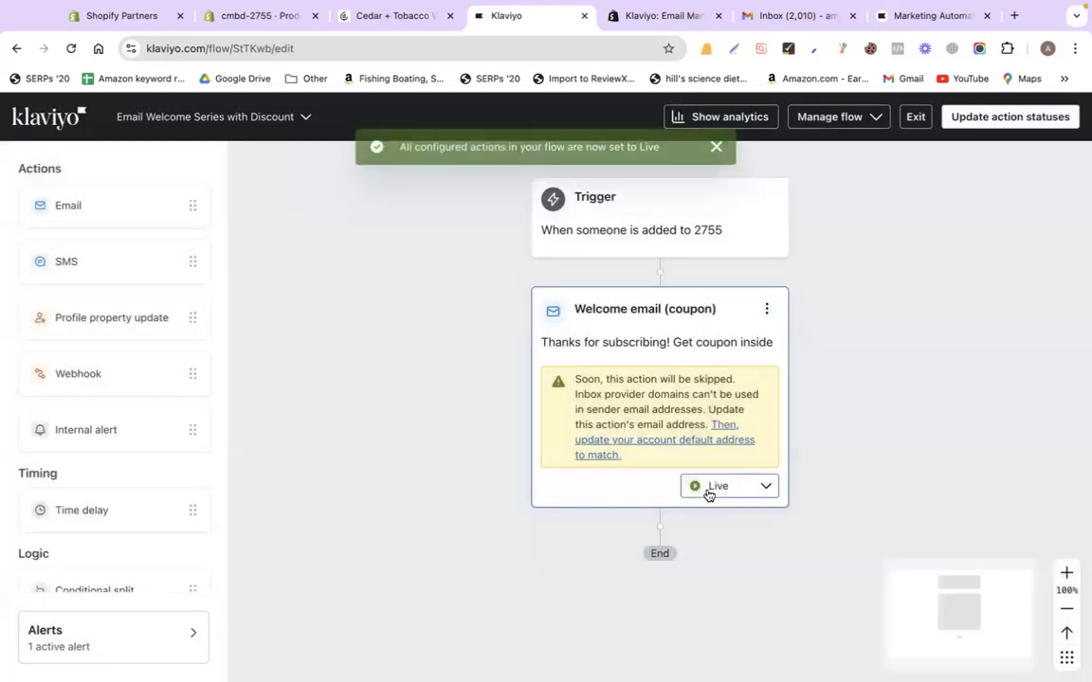
Look over the live flow, then go back to the Flows list via the Klaviyo logo
{"action": "scroll", "coordinate": [447, 368], "scroll_direction": "up", "scroll_amount": 5}
{"action": "scroll", "coordinate": [446, 368], "scroll_direction": "down", "scroll_amount": 6}
{"action": "scroll", "coordinate": [447, 368], "scroll_direction": "up", "scroll_amount": 5}
{"action": "scroll", "coordinate": [447, 367], "scroll_direction": "down", "scroll_amount": 6}
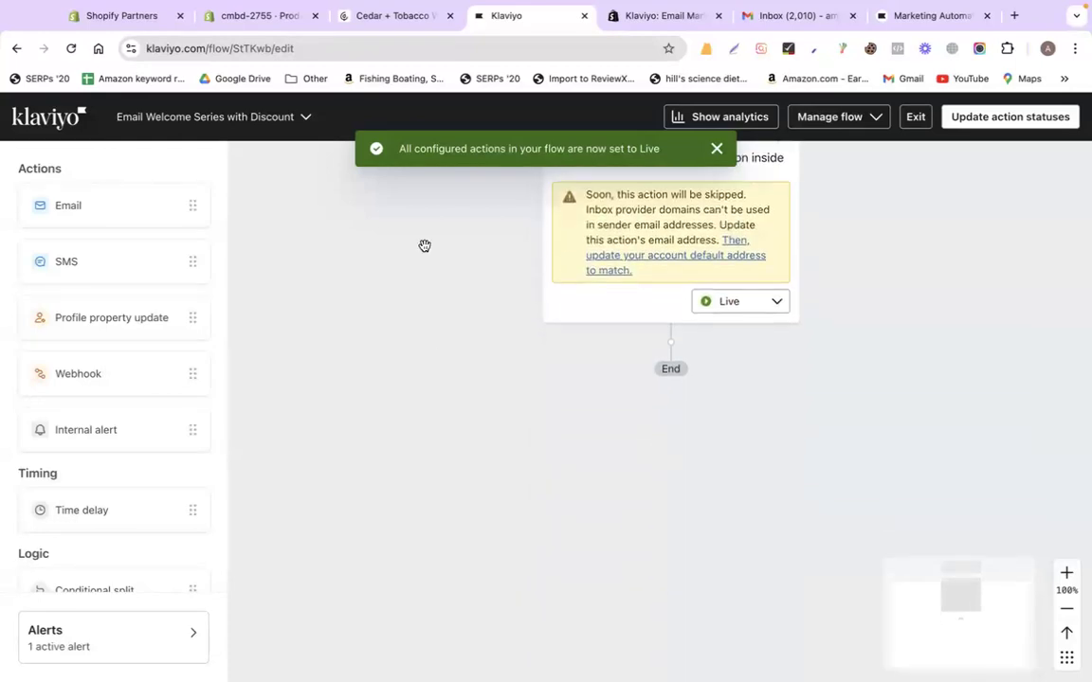
{"action": "scroll", "coordinate": [417, 216], "scroll_direction": "up", "scroll_amount": 3}
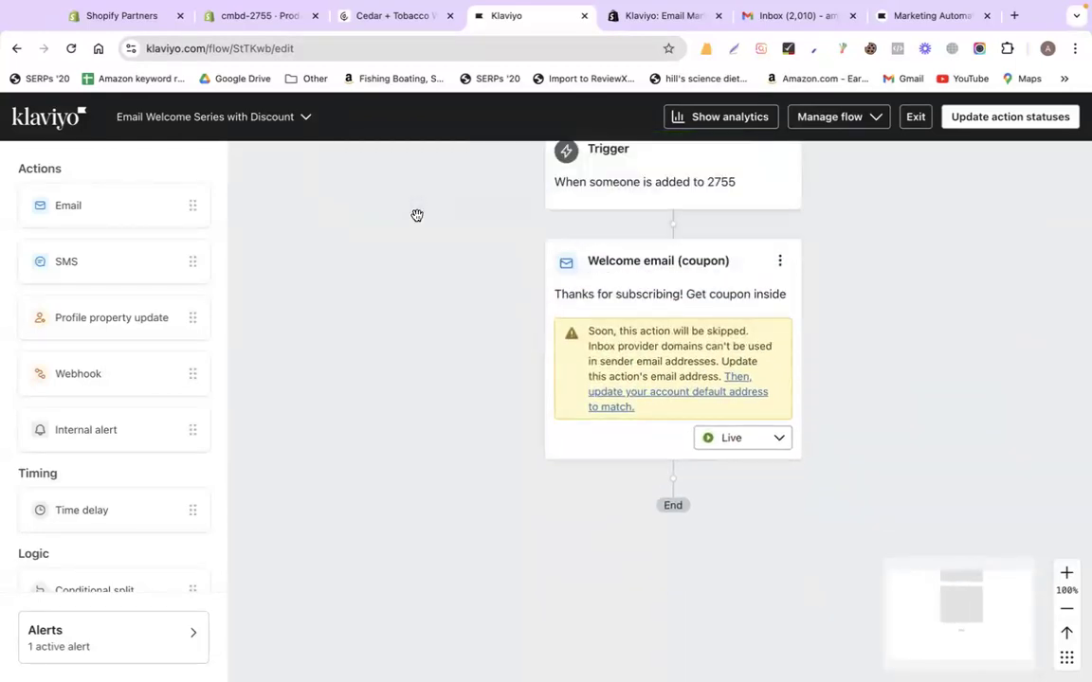
{"action": "left_click", "coordinate": [40, 106]}
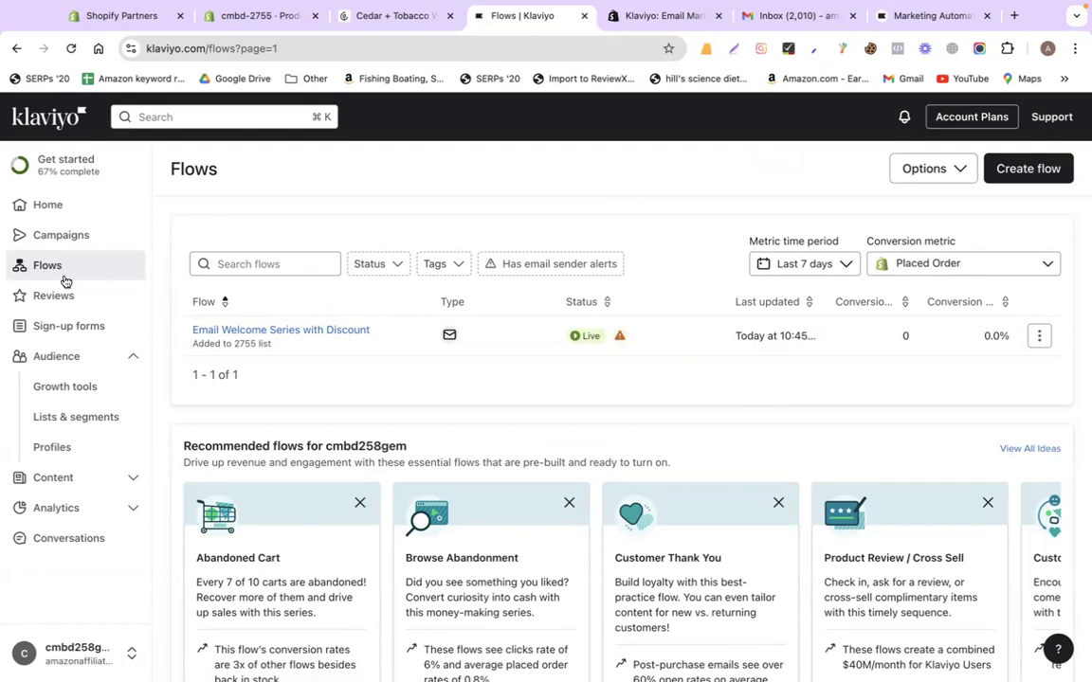
Go to Audience > Lists & segments and open the 2755 list
{"action": "left_click", "coordinate": [63, 355]}
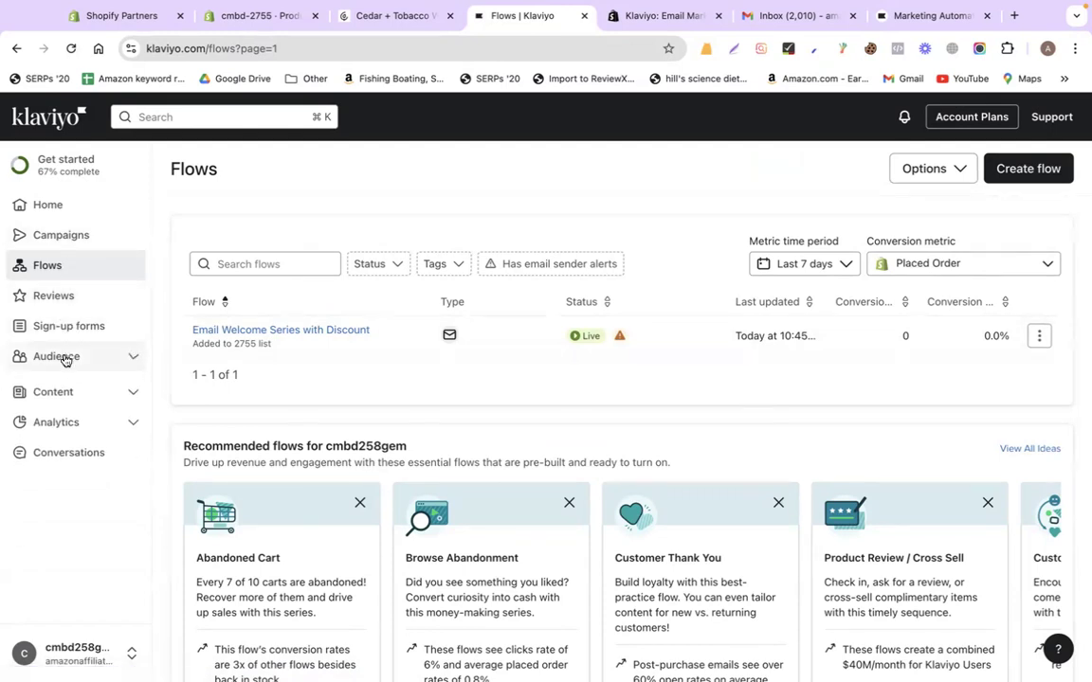
{"action": "left_click", "coordinate": [67, 359]}
{"action": "left_click", "coordinate": [67, 415]}
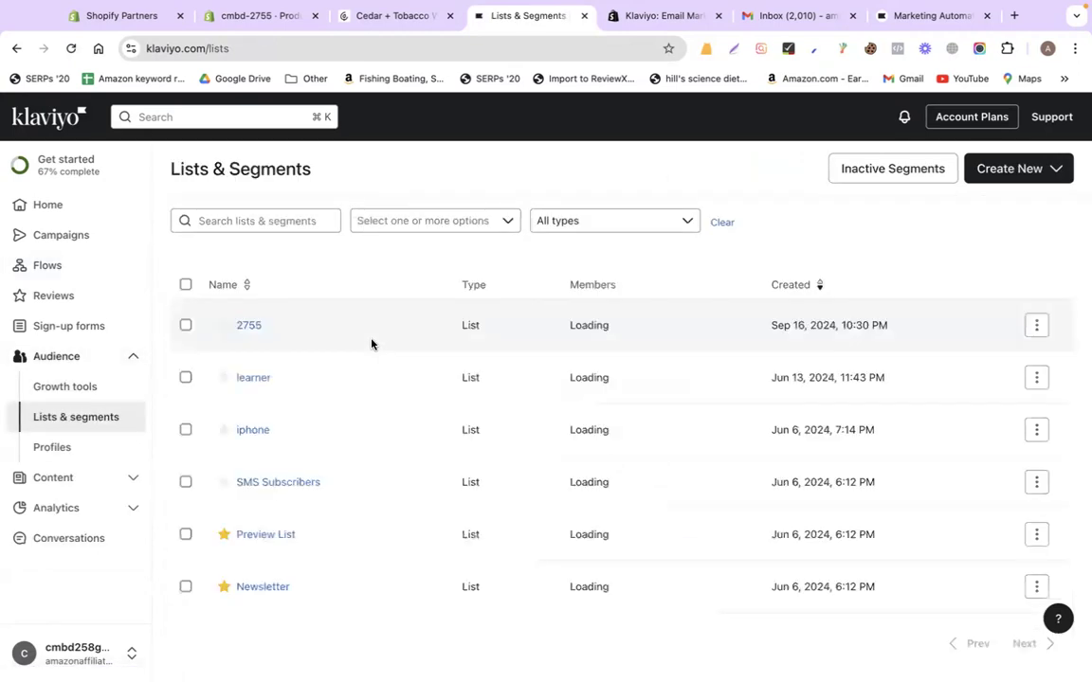
{"action": "left_click", "coordinate": [244, 327]}
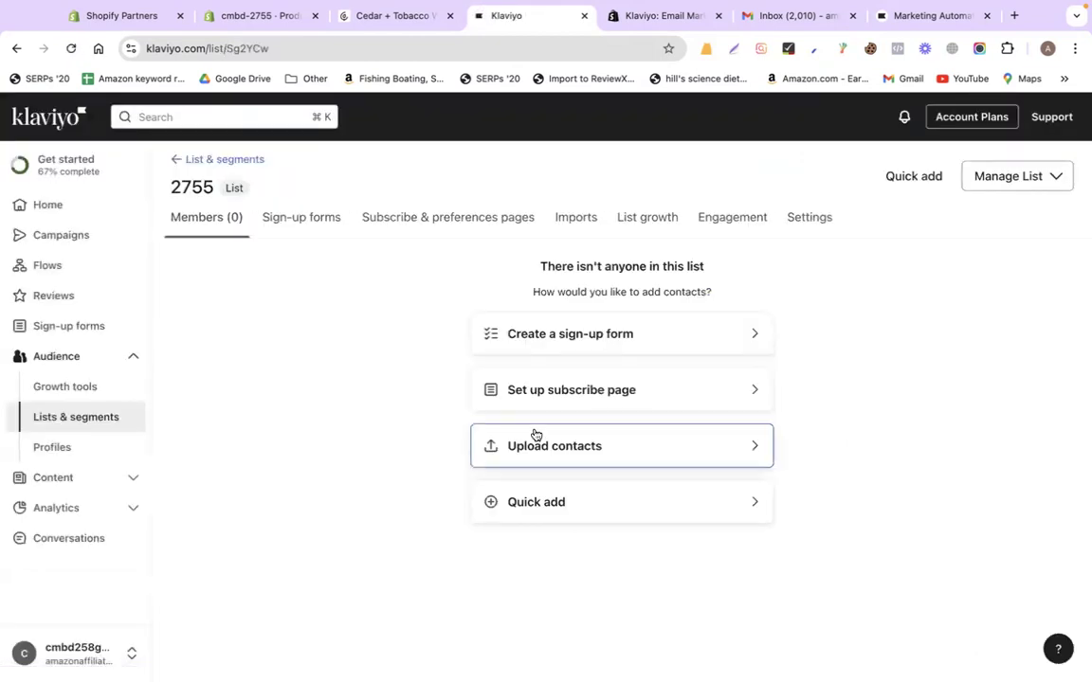
Quick-add a profile with the contact's e-mail, first name, last name and title 'founder'
{"action": "left_click", "coordinate": [553, 502]}
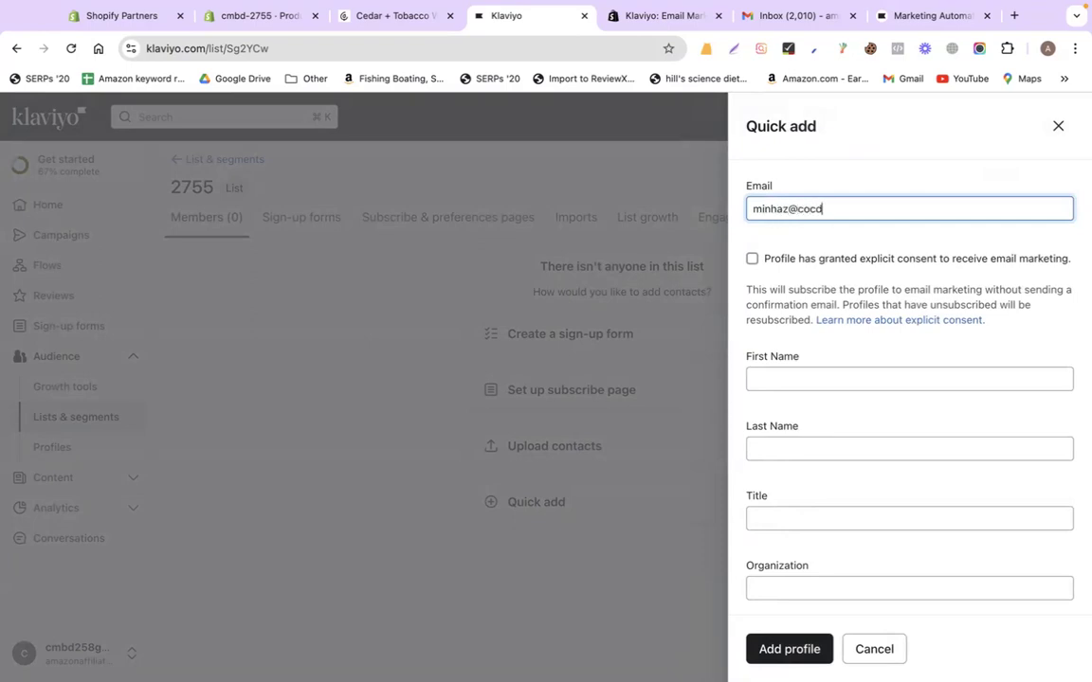
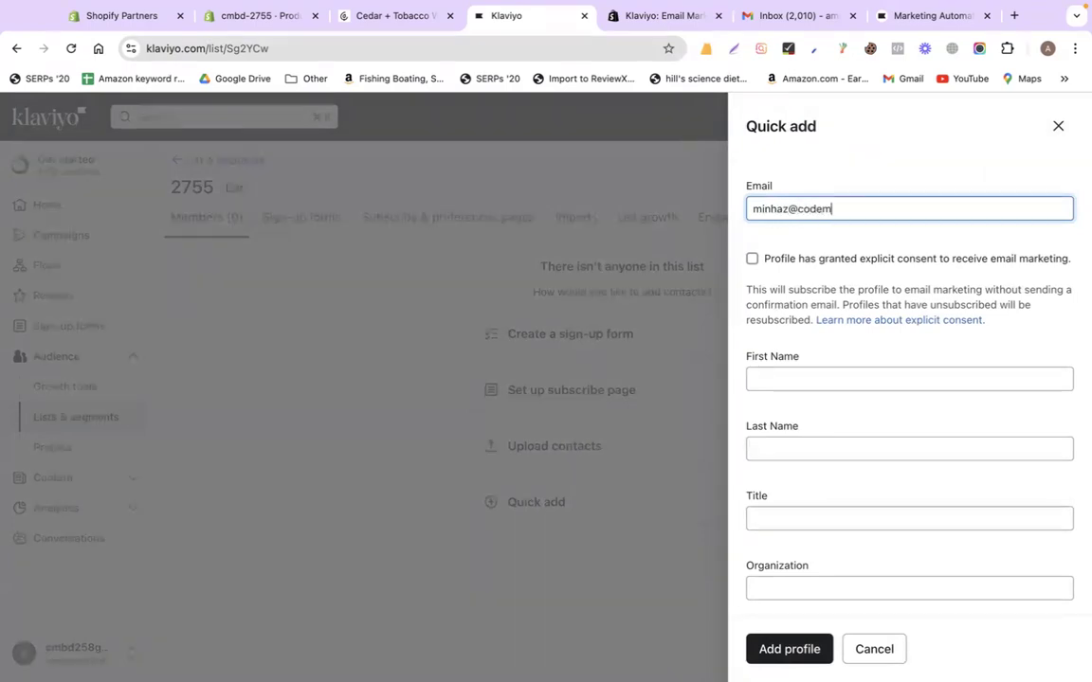
{"action": "left_click", "coordinate": [822, 379]}
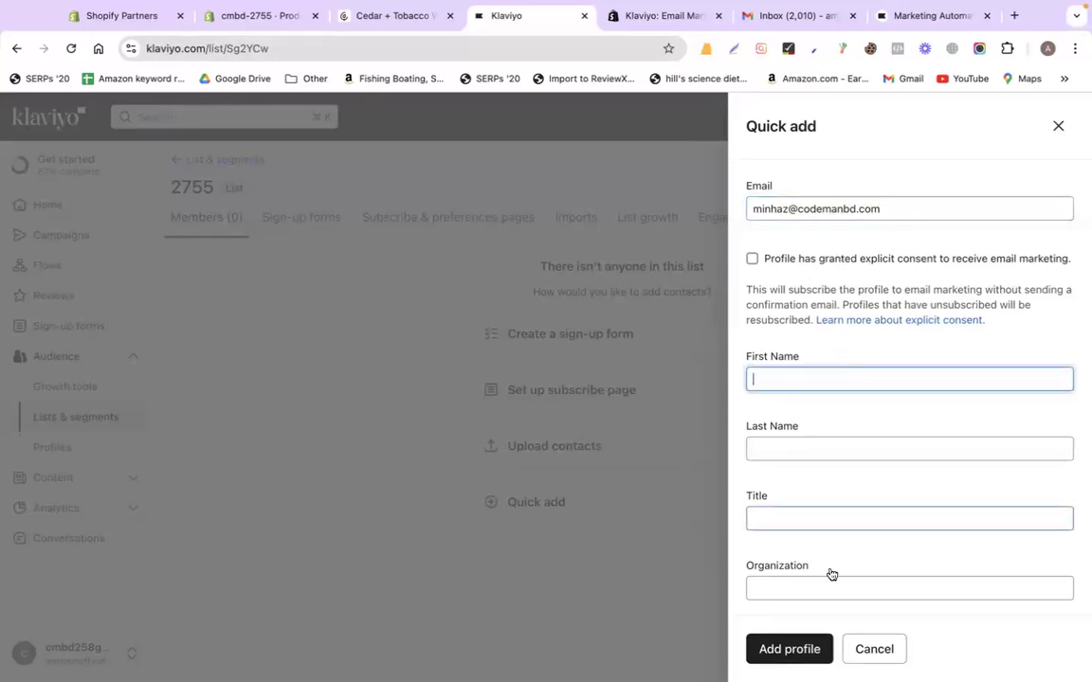
{"action": "key", "text": "Tab"}
{"action": "key", "text": "Tab"}
{"action": "type", "text": "founder"}
{"action": "key", "text": "Tab"}
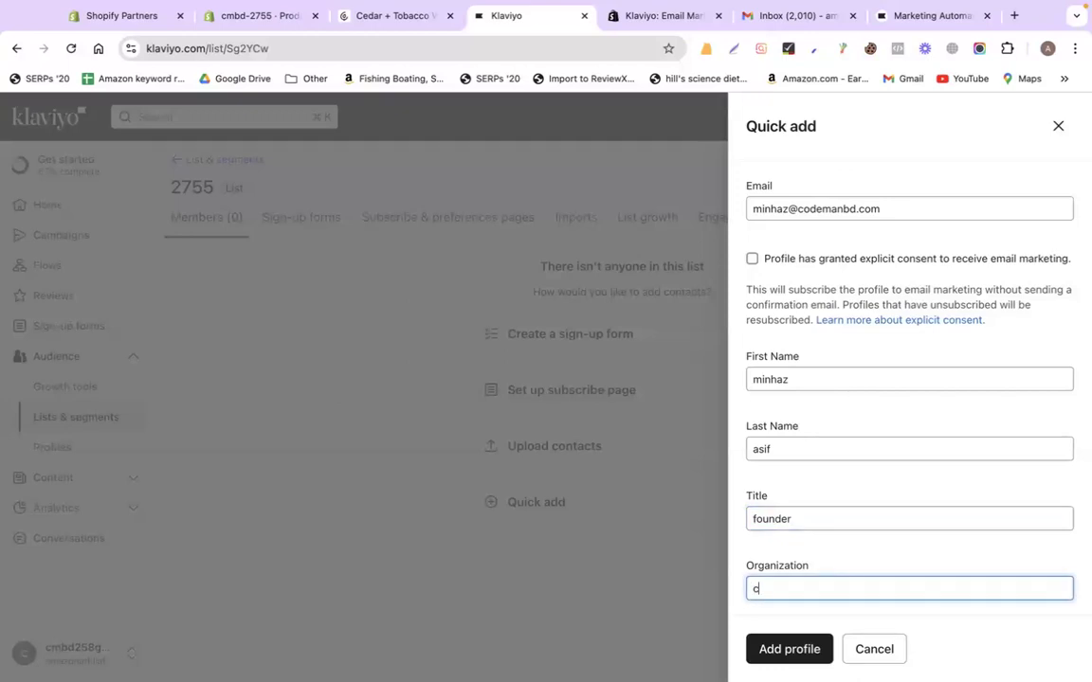
{"action": "left_click", "coordinate": [804, 647]}
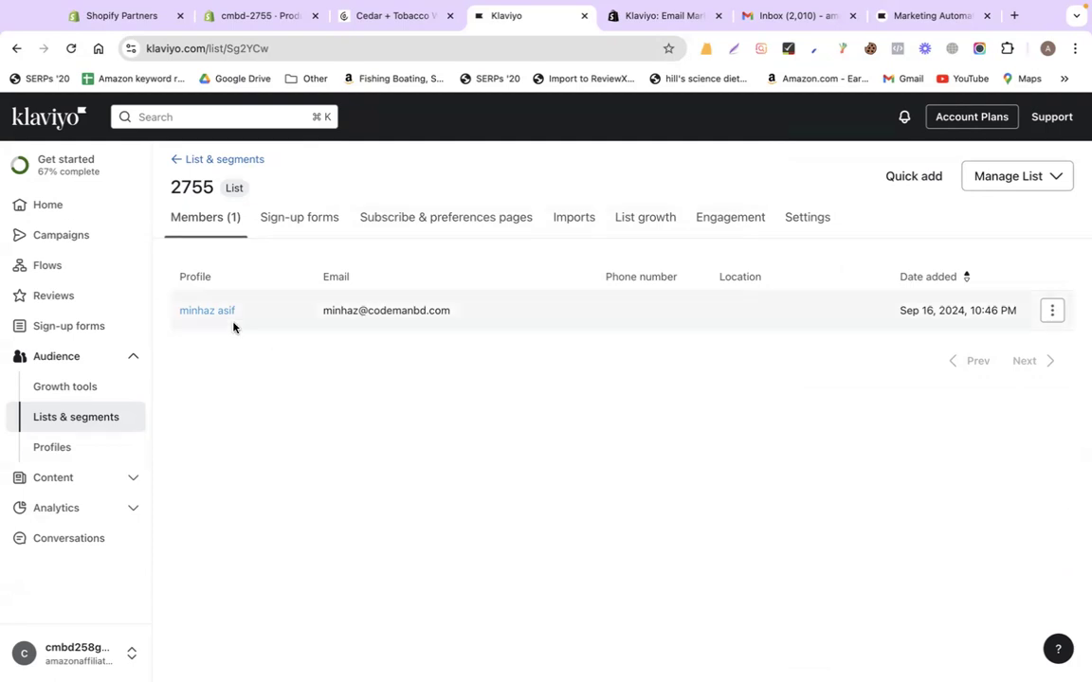
Return to the 2755 list and choose Import contacts from Manage List
{"action": "left_click", "coordinate": [99, 328]}
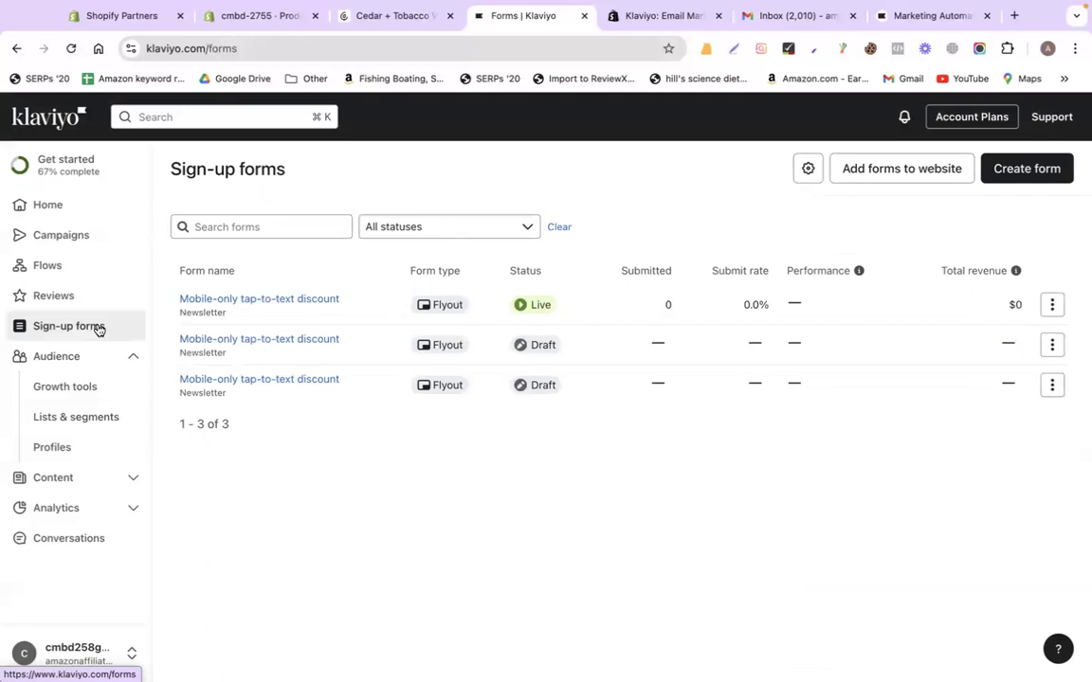
{"action": "left_click", "coordinate": [78, 417]}
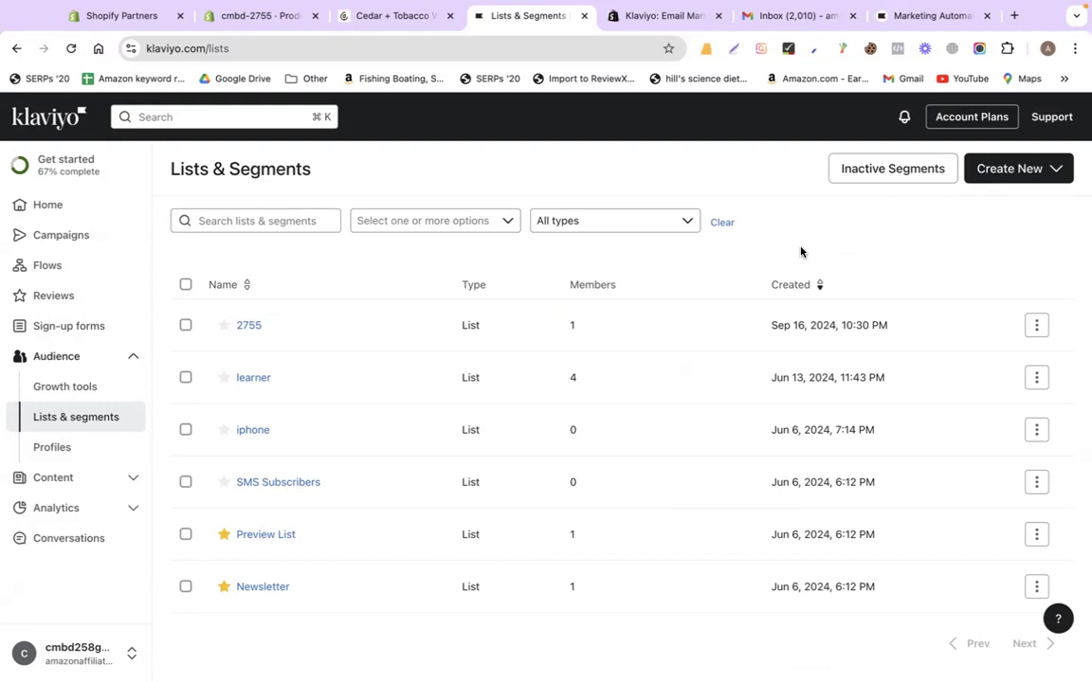
{"action": "left_click", "coordinate": [252, 326]}
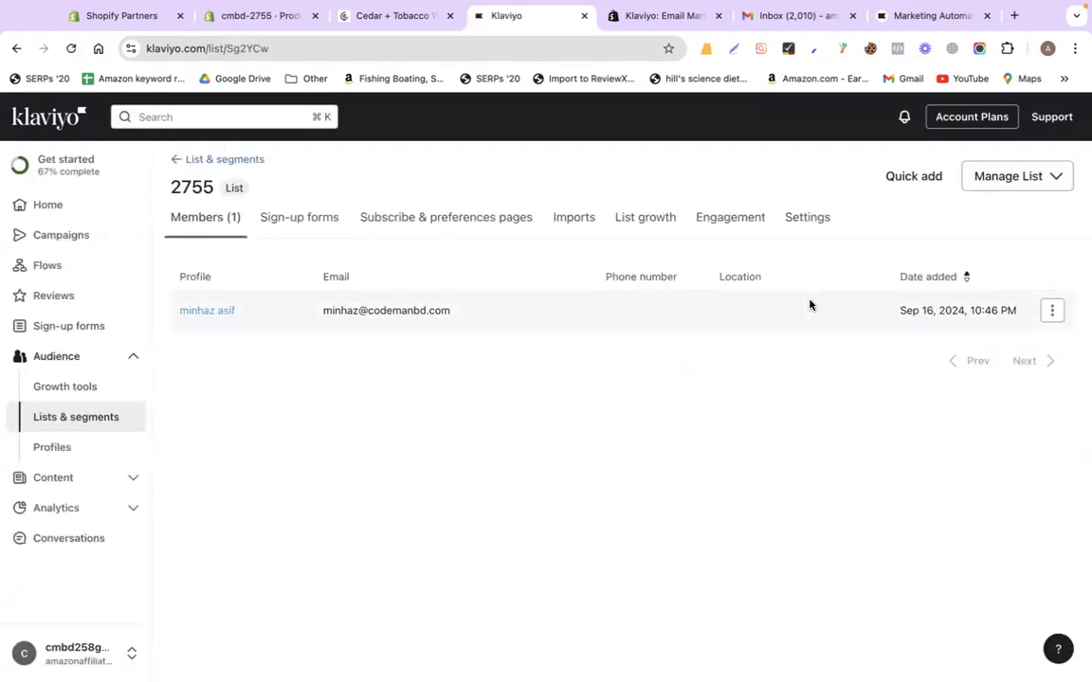
{"action": "left_click", "coordinate": [992, 178]}
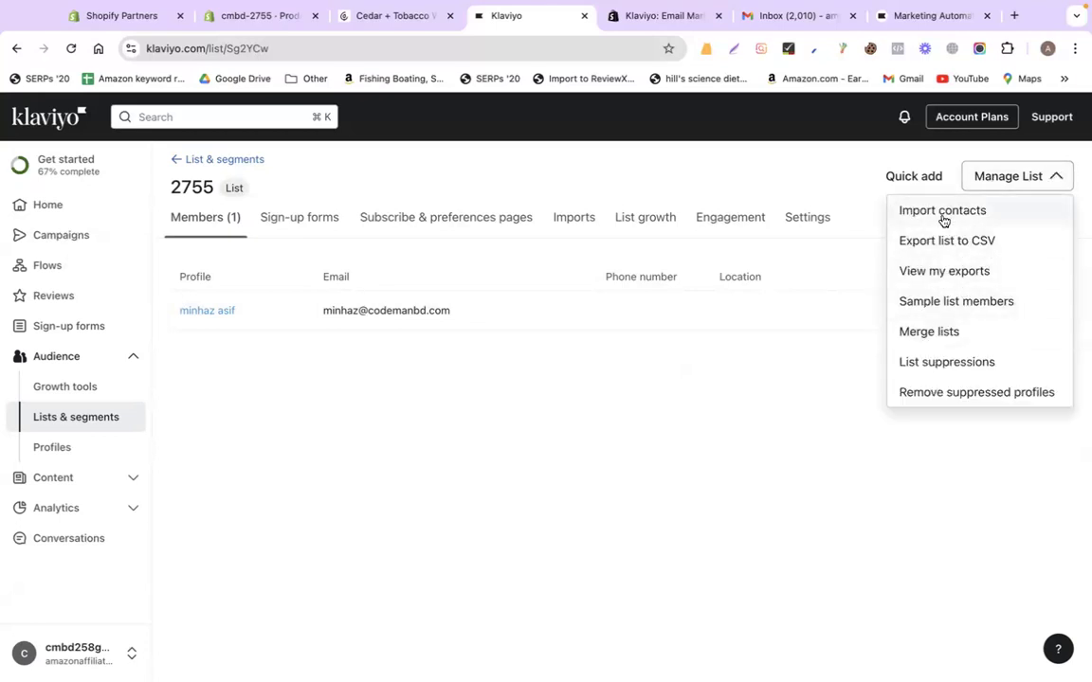
{"action": "left_click", "coordinate": [943, 221]}
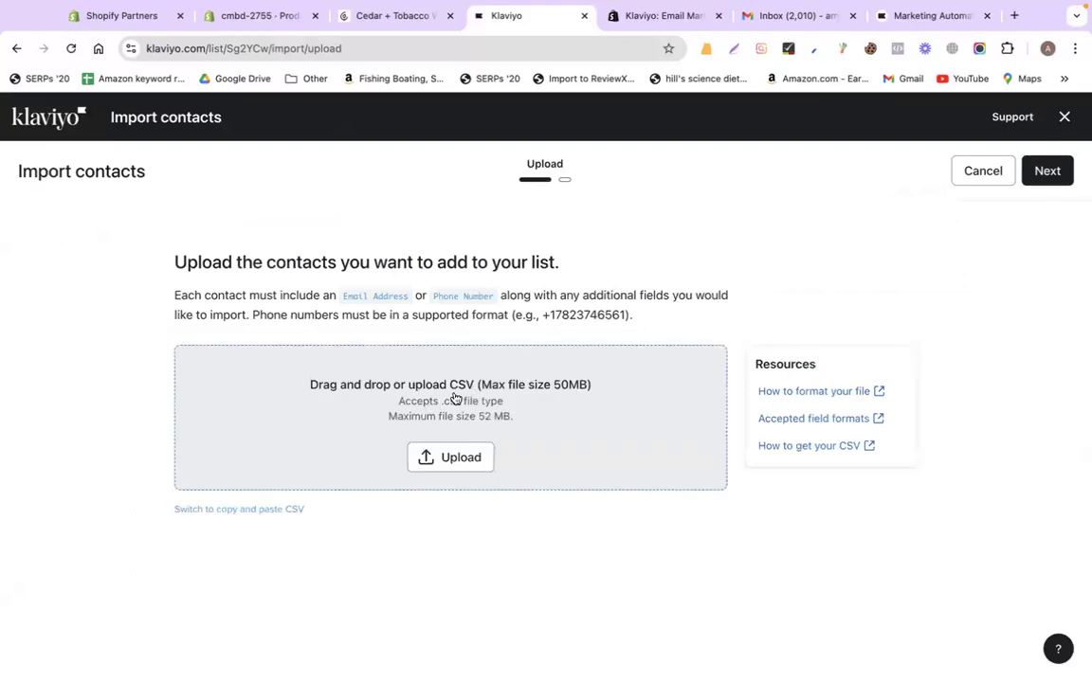
Search Drive for 'lead', look over the 274_skrapp leads sheet, then close it
{"action": "key", "text": "ctrl+Left"}
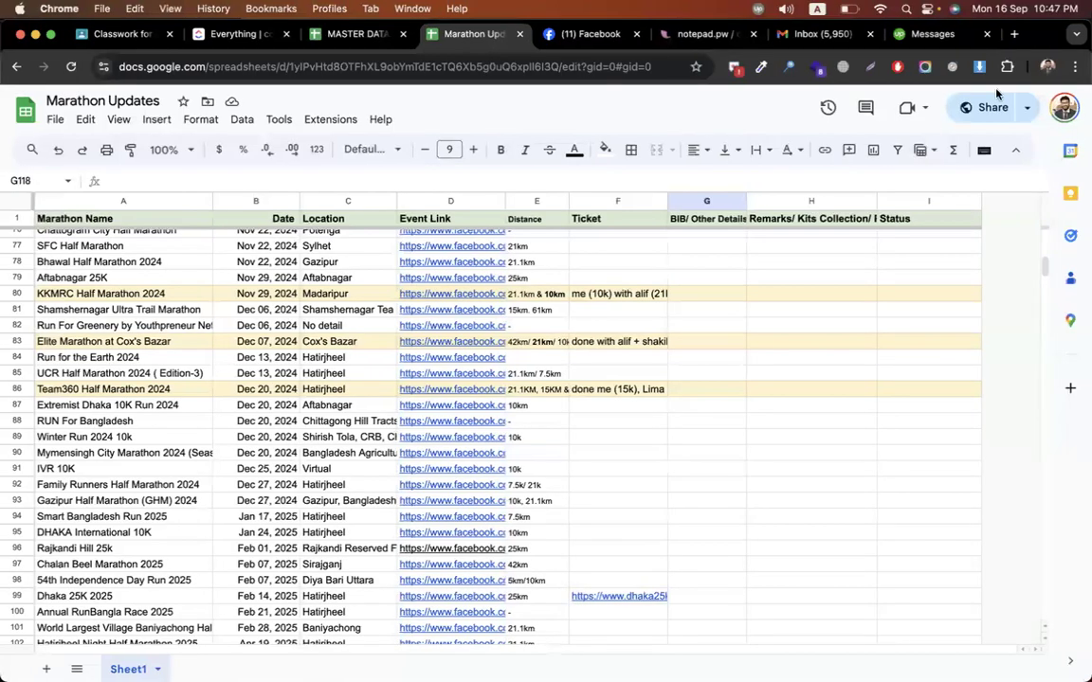
{"action": "left_click", "coordinate": [1013, 35]}
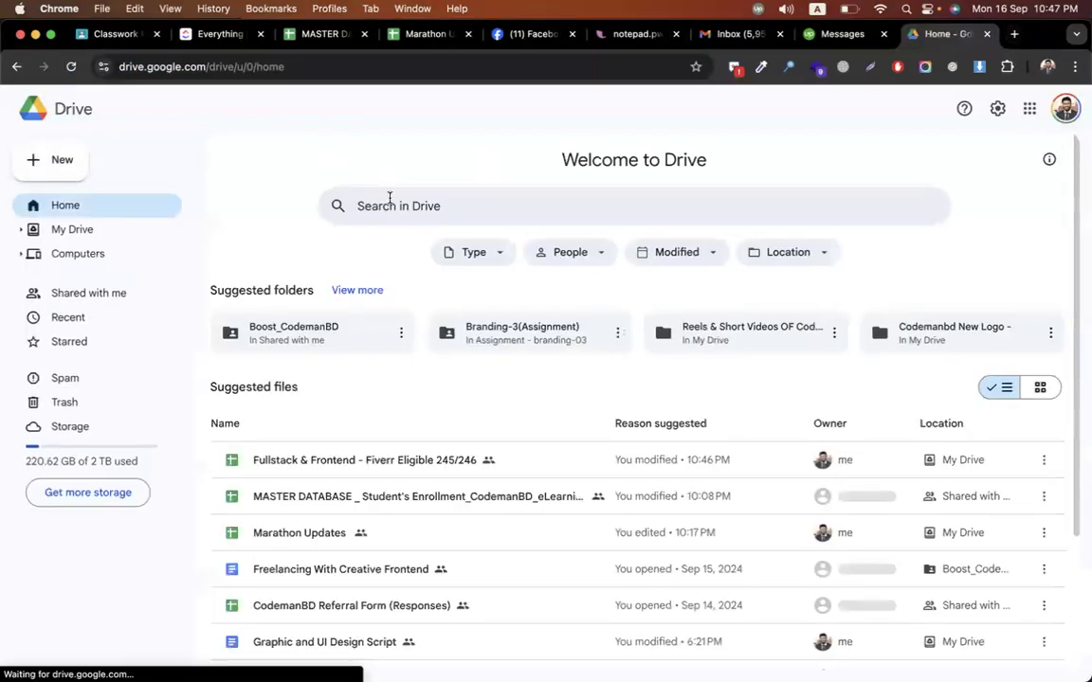
{"action": "type", "text": "lead"}
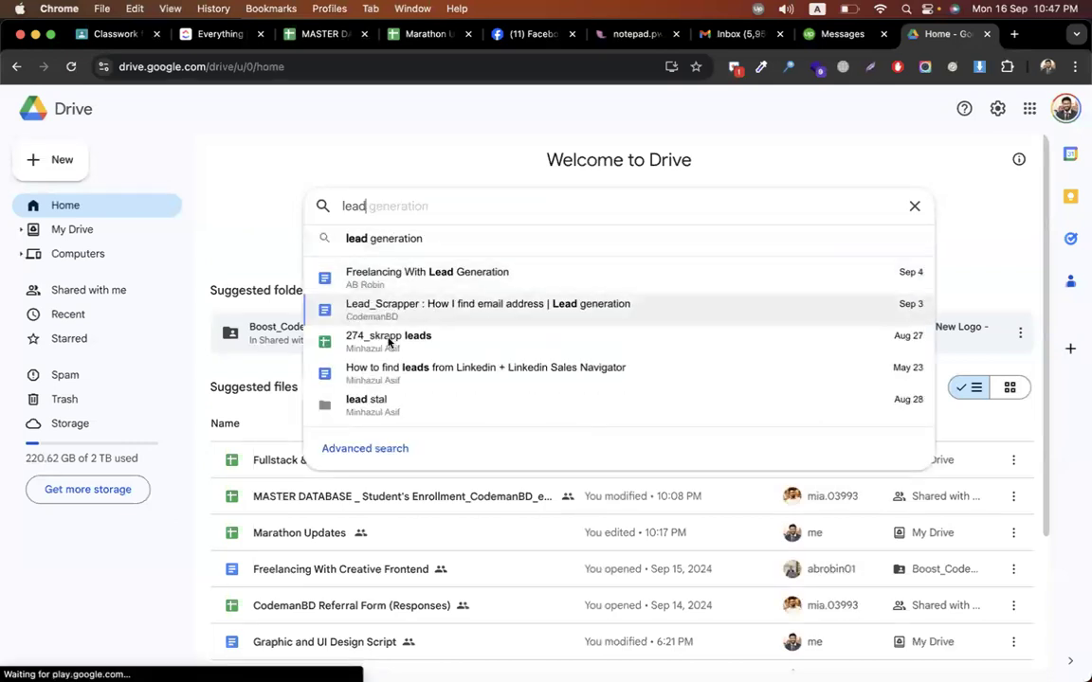
{"action": "left_click", "coordinate": [388, 342]}
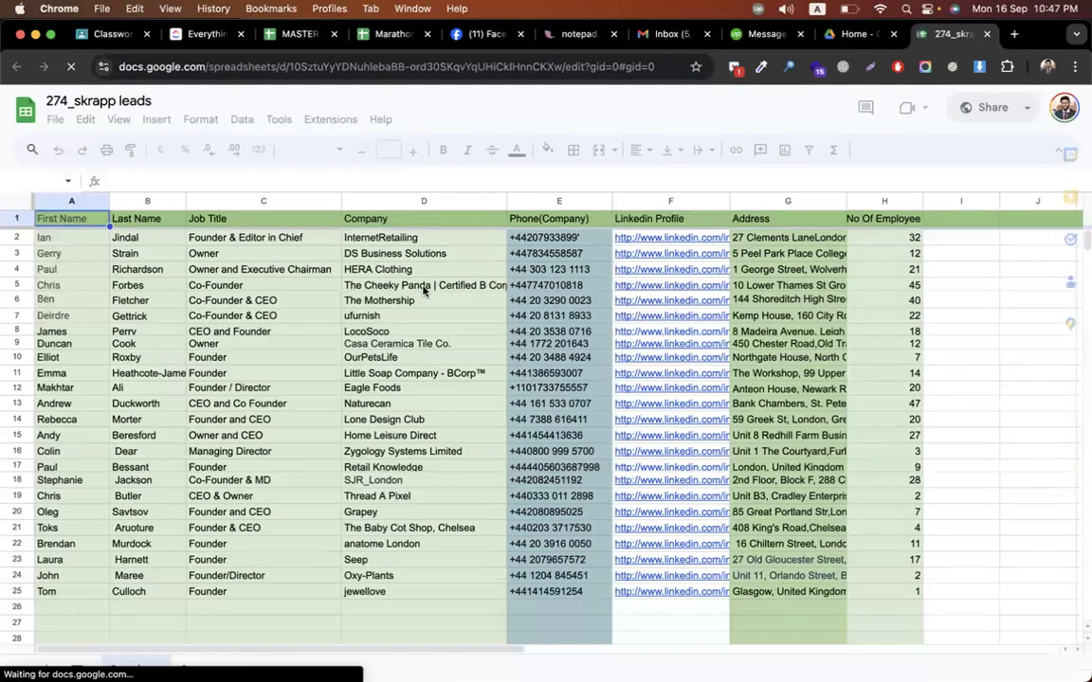
{"action": "scroll", "coordinate": [517, 321], "scroll_direction": "right", "scroll_amount": 3}
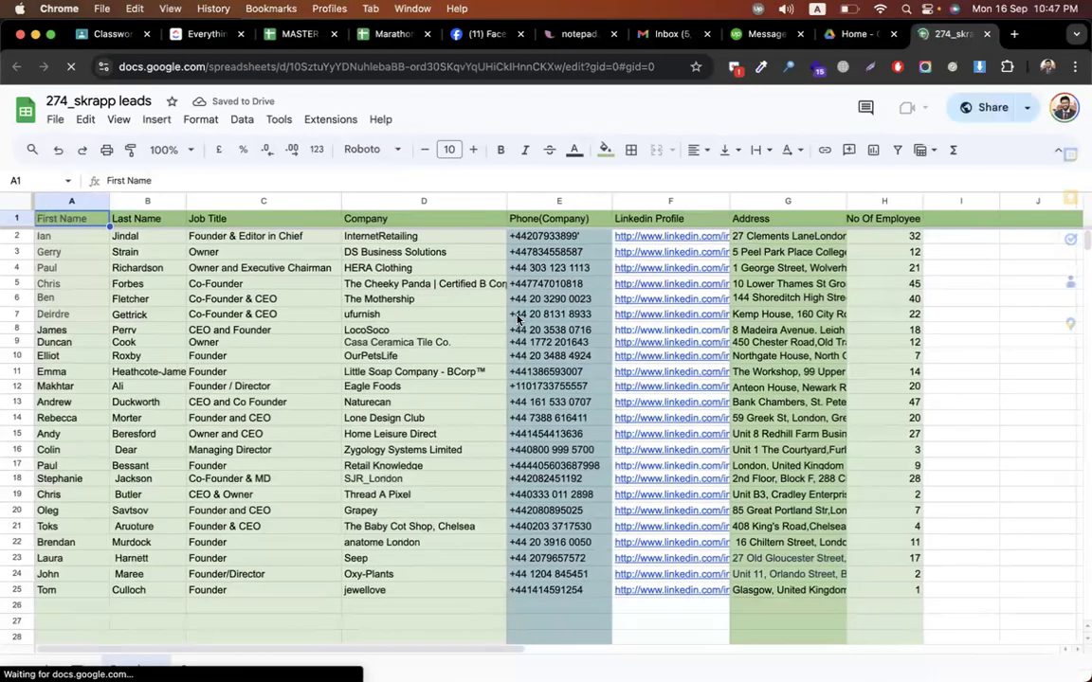
{"action": "scroll", "coordinate": [517, 321], "scroll_direction": "left", "scroll_amount": 5}
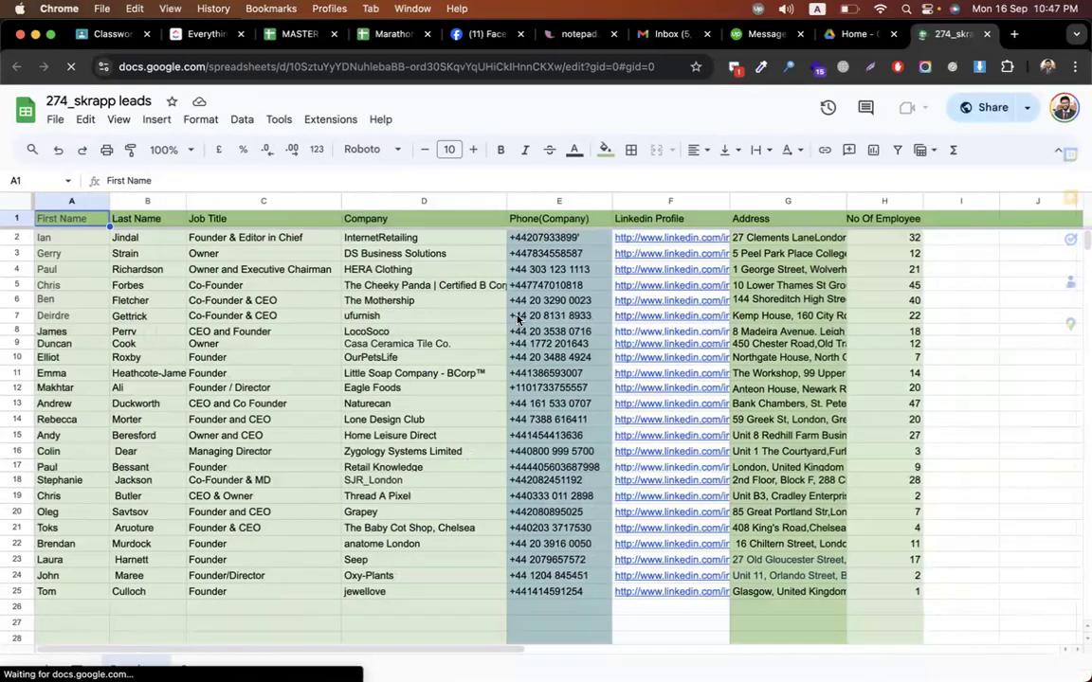
{"action": "scroll", "coordinate": [517, 320], "scroll_direction": "down", "scroll_amount": 4}
{"action": "scroll", "coordinate": [518, 321], "scroll_direction": "up", "scroll_amount": 4}
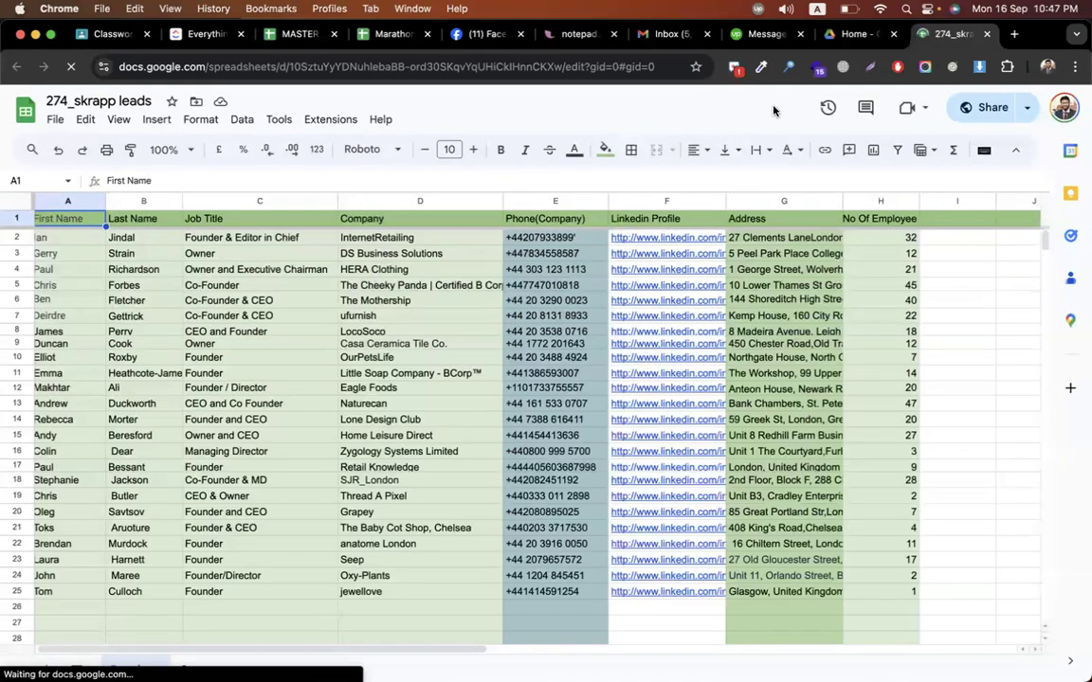
{"action": "left_click", "coordinate": [987, 33]}
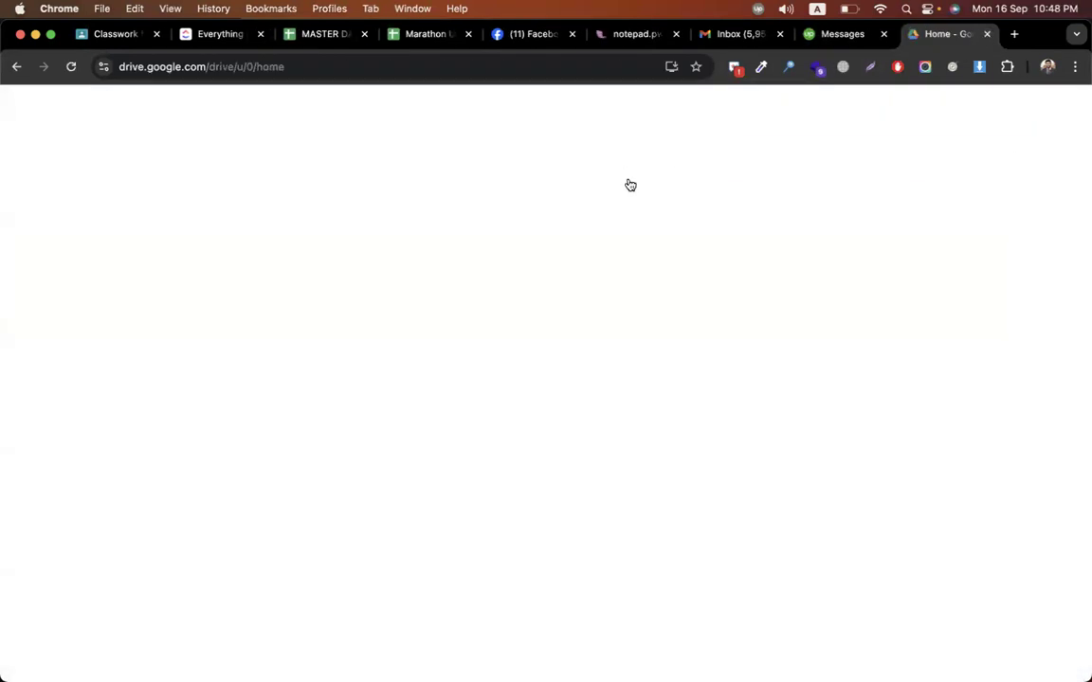
Search Drive for 'real es' and open the California and Texas real estate leads sheet
{"action": "left_click", "coordinate": [397, 206]}
{"action": "key", "text": "super+a"}
{"action": "type", "text": "e"}
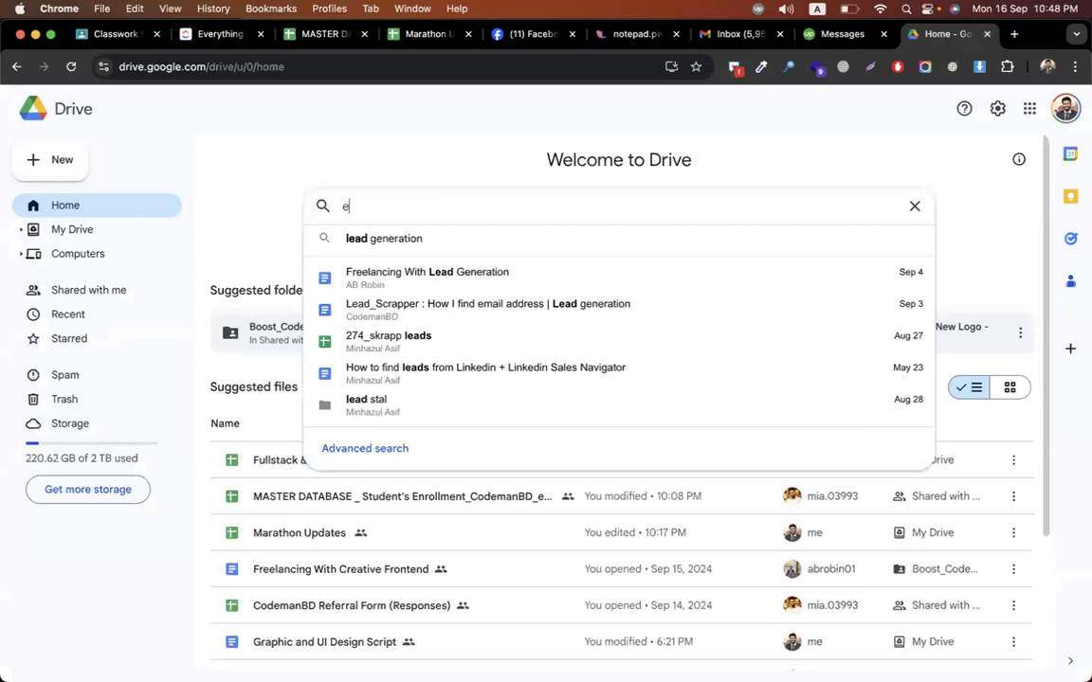
{"action": "key", "text": "BackSpace"}
{"action": "type", "text": "real es"}
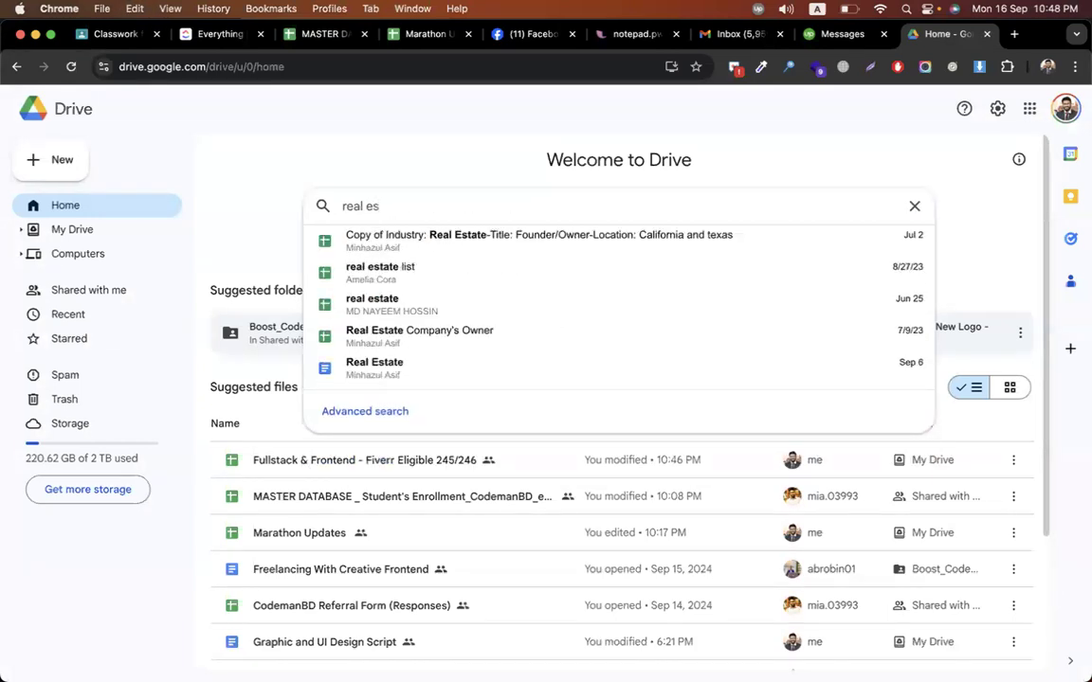
{"action": "left_click", "coordinate": [393, 269]}
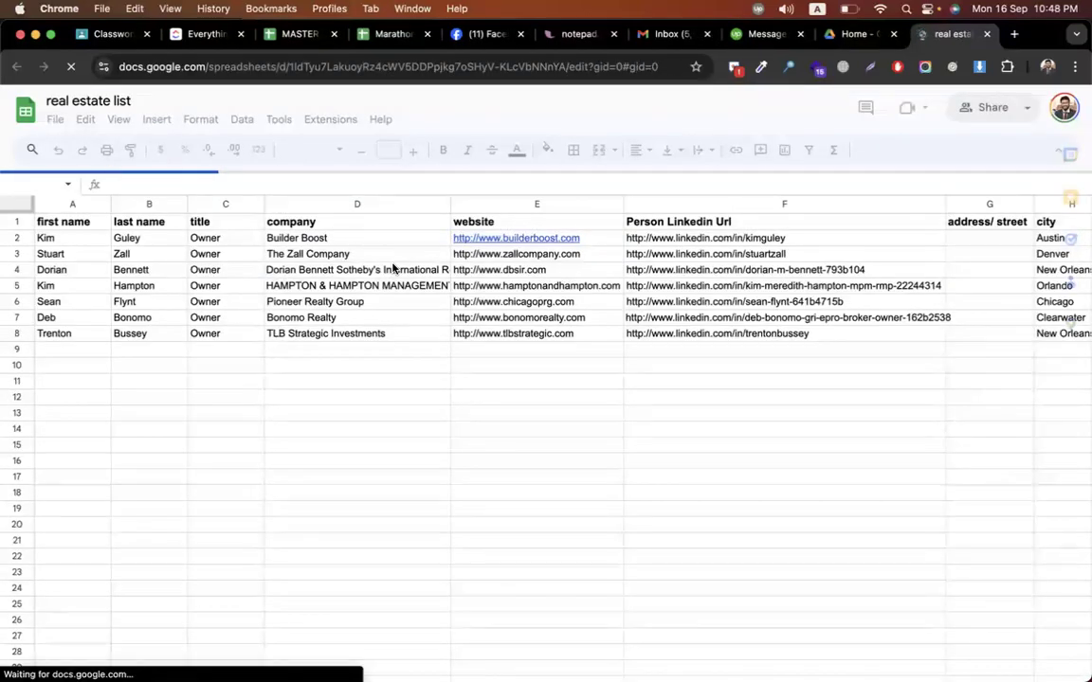
{"action": "scroll", "coordinate": [323, 306], "scroll_direction": "right", "scroll_amount": 6}
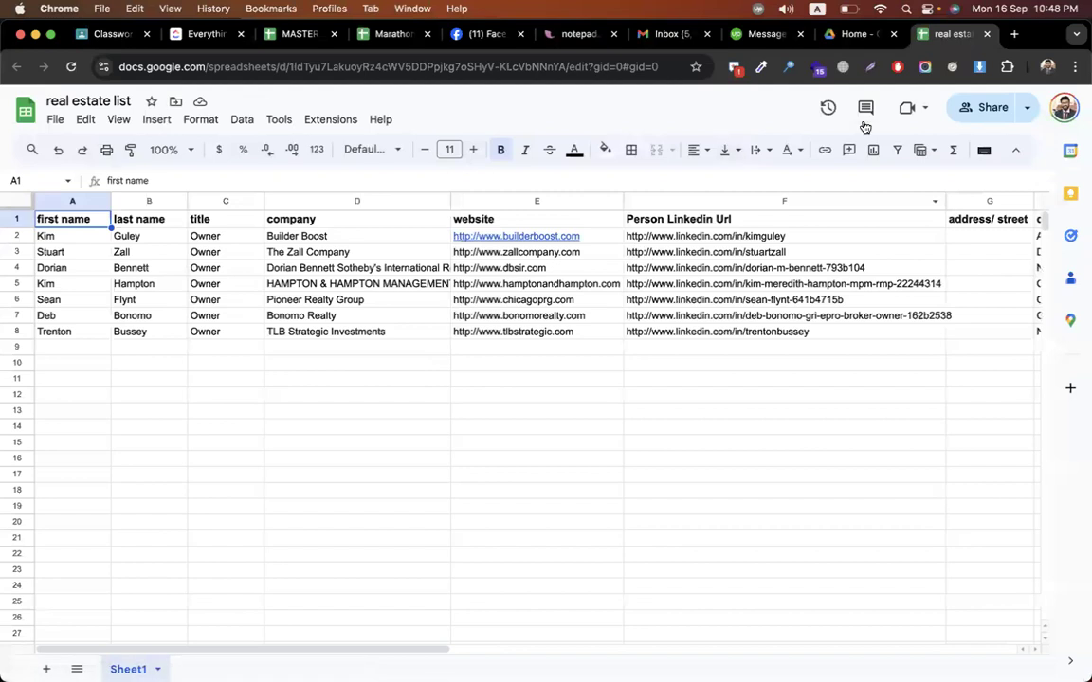
{"action": "left_click", "coordinate": [853, 35]}
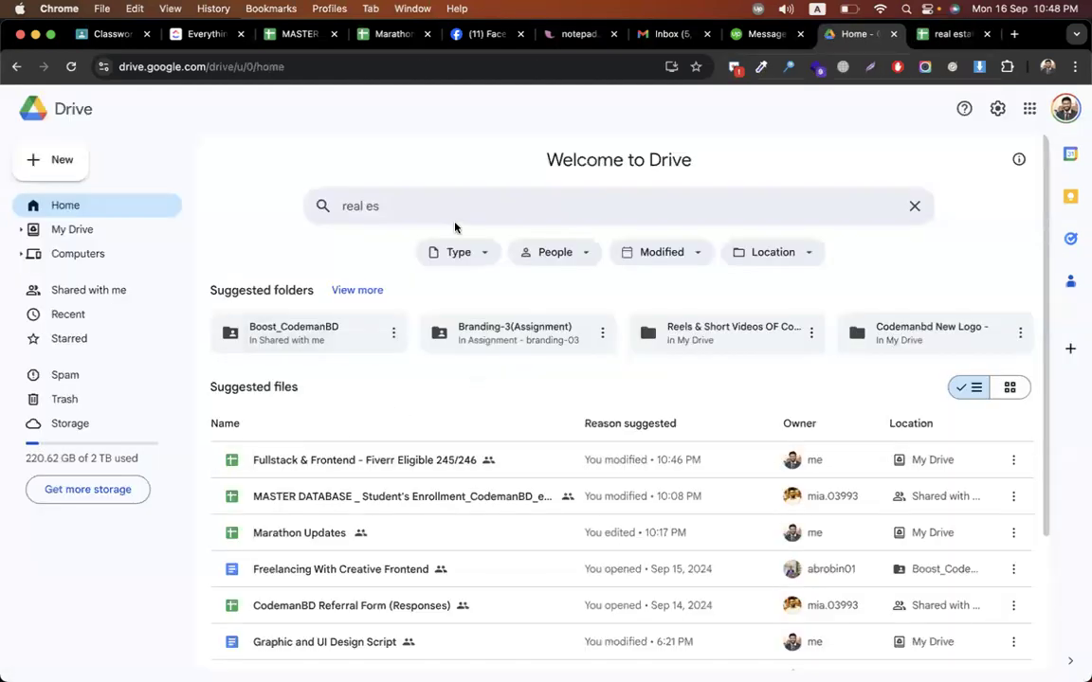
{"action": "left_click", "coordinate": [431, 207]}
{"action": "left_click", "coordinate": [429, 300]}
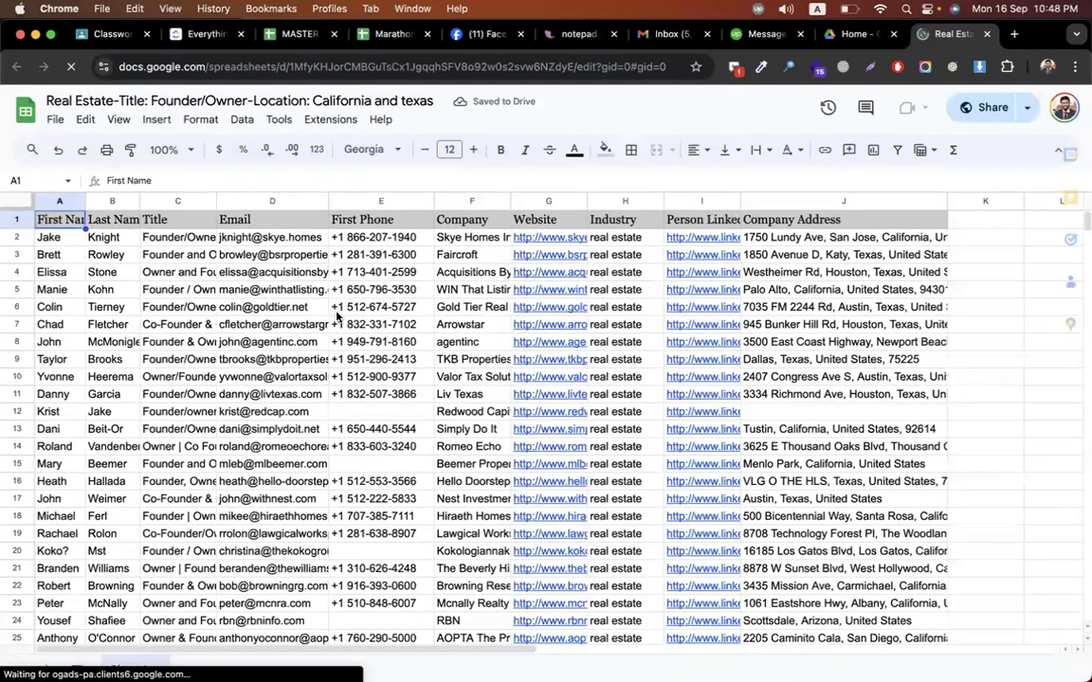
Review the lead rows, selecting the column D emails and the first rows
{"action": "left_click_drag", "start_coordinate": [256, 241], "coordinate": [256, 379]}
{"action": "left_click", "coordinate": [52, 243]}
{"action": "left_click_drag", "start_coordinate": [52, 243], "coordinate": [967, 440]}
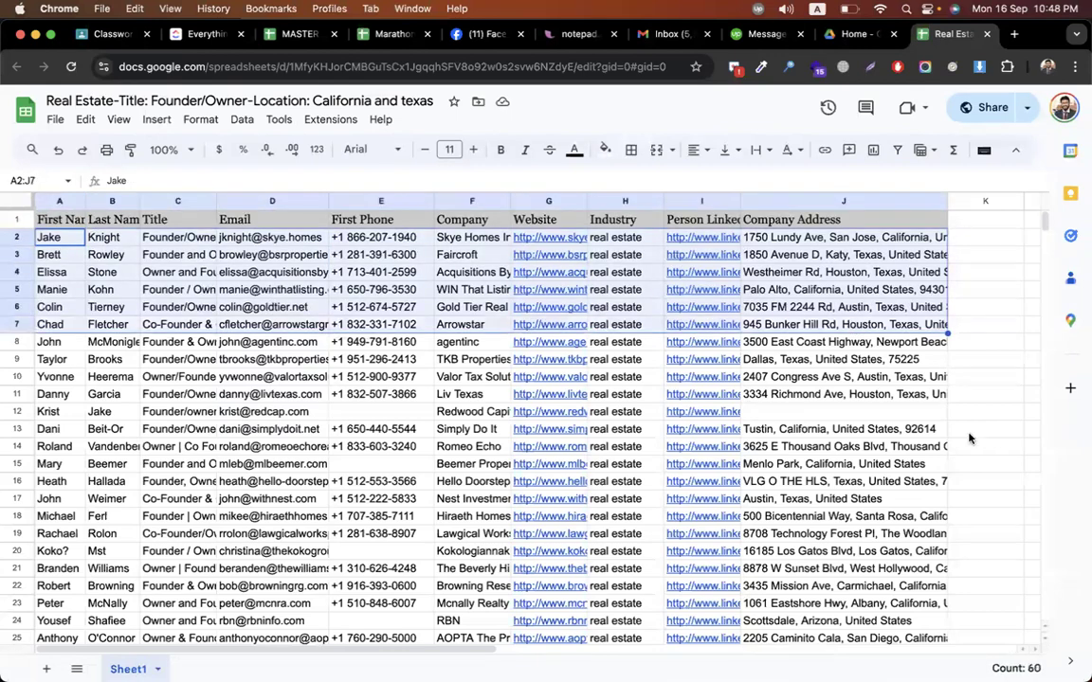
{"action": "left_click", "coordinate": [980, 463]}
{"action": "scroll", "coordinate": [565, 312], "scroll_direction": "down", "scroll_amount": 3}
{"action": "scroll", "coordinate": [563, 312], "scroll_direction": "up", "scroll_amount": 3}
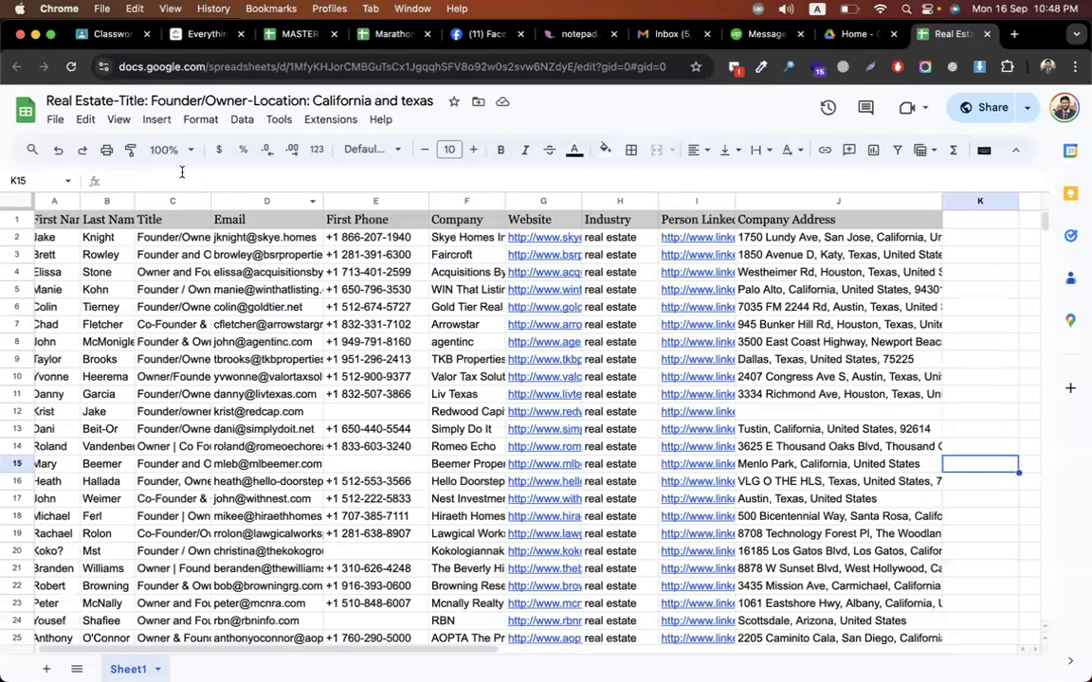
Download the leads sheet as Comma Separated Values (.csv) and return to Klaviyo
{"action": "left_click", "coordinate": [50, 121]}
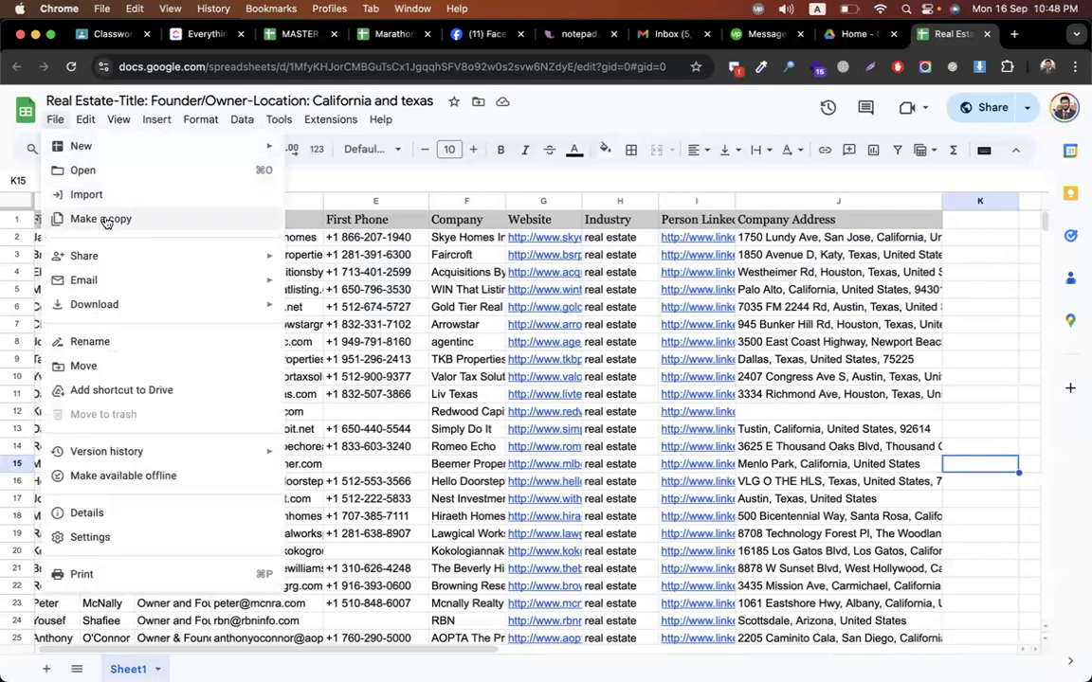
{"action": "mouse_move", "coordinate": [260, 309]}
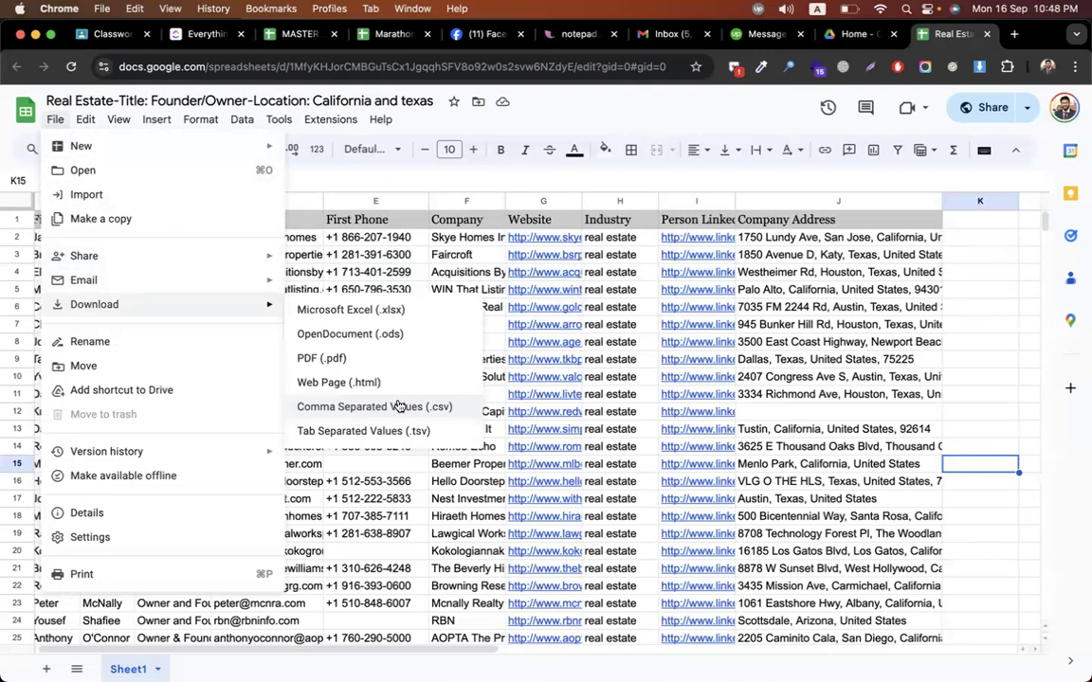
{"action": "left_click", "coordinate": [445, 407]}
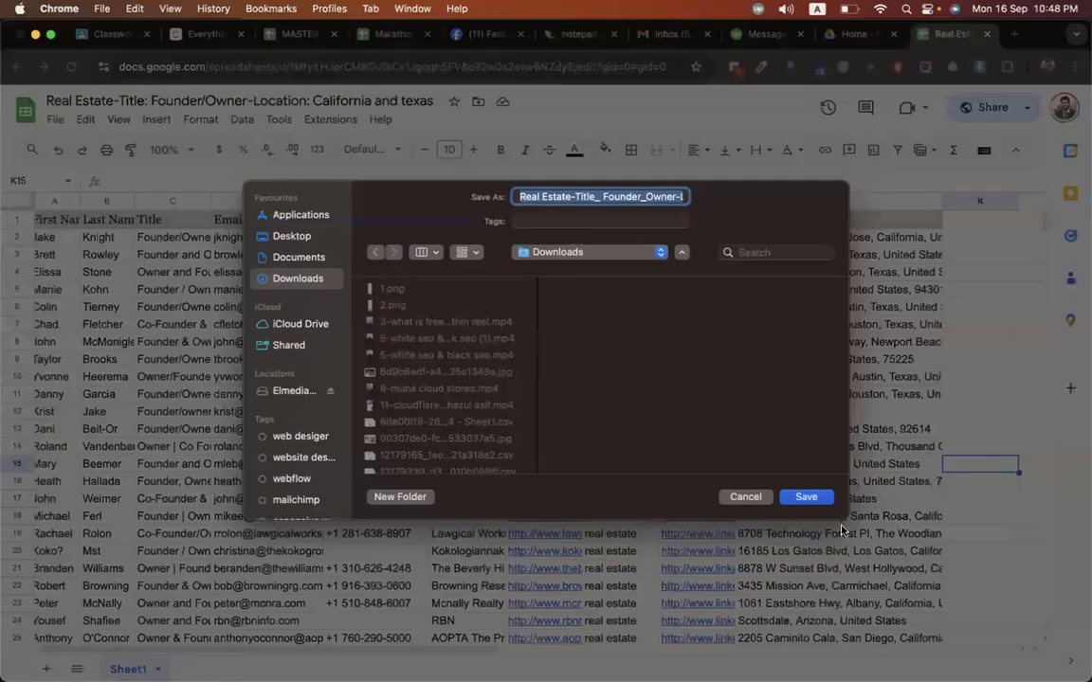
{"action": "left_click", "coordinate": [805, 497]}
{"action": "key", "text": "ctrl+Right"}
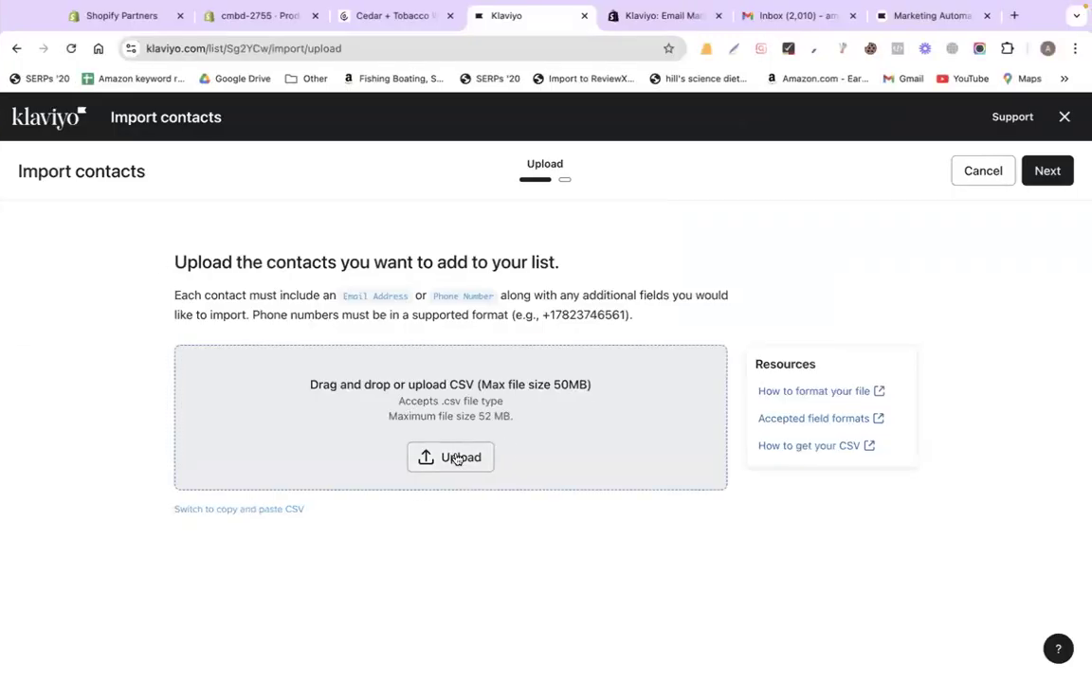
Cancel the import into list 2755 and create a 'Real estate' list tagged learner
{"action": "left_click", "coordinate": [982, 171]}
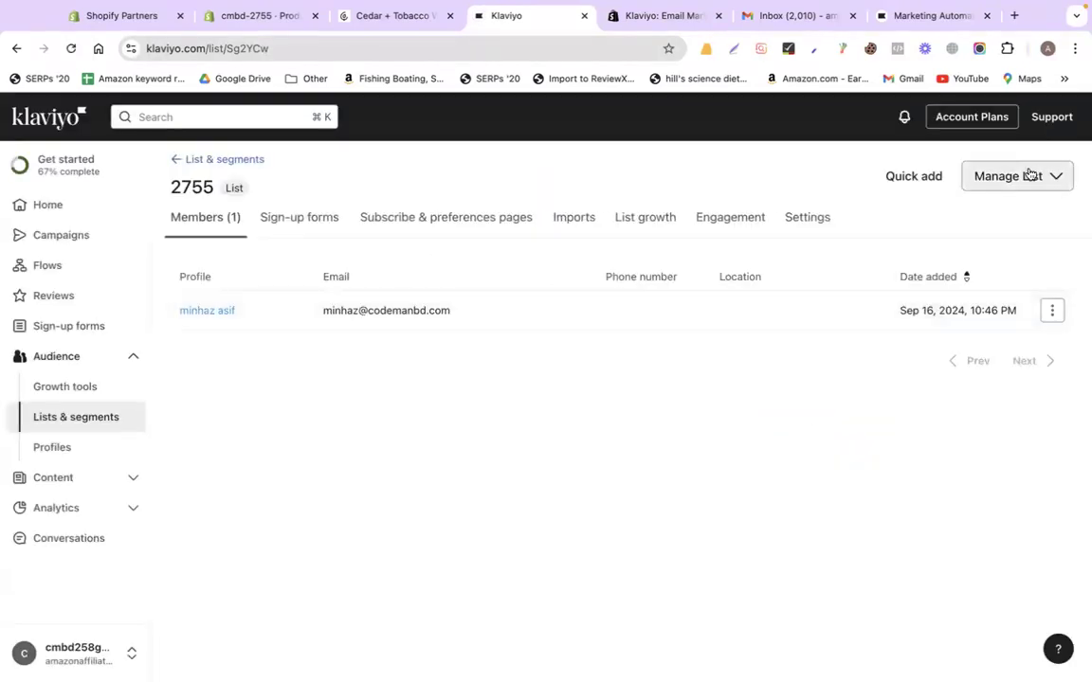
{"action": "left_click", "coordinate": [177, 161]}
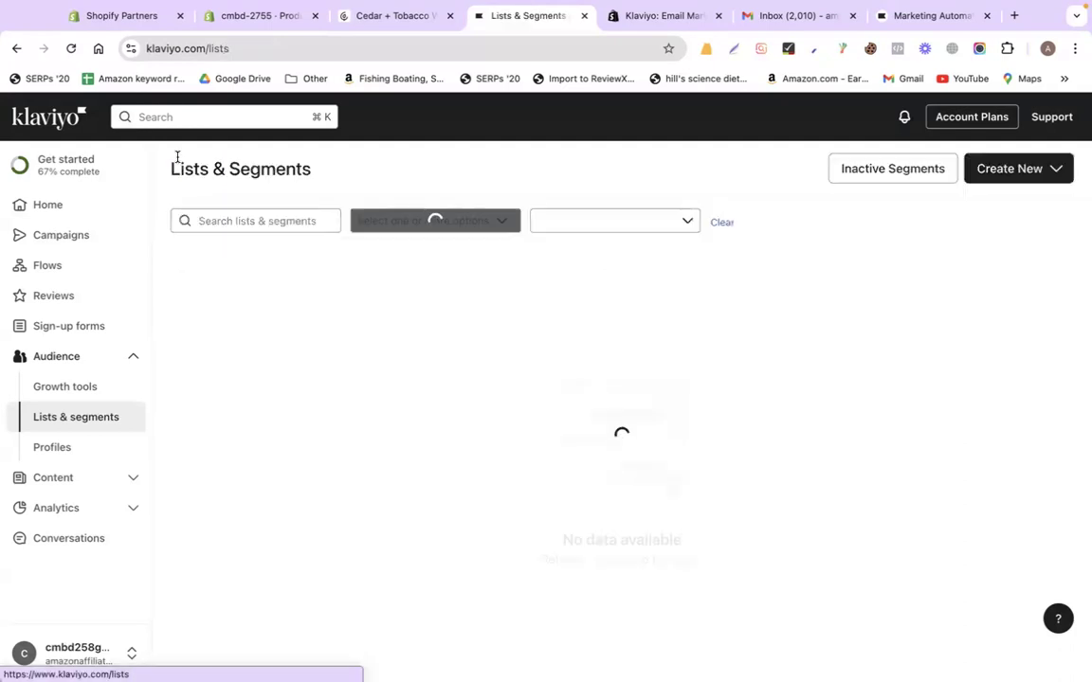
{"action": "left_click", "coordinate": [1026, 168]}
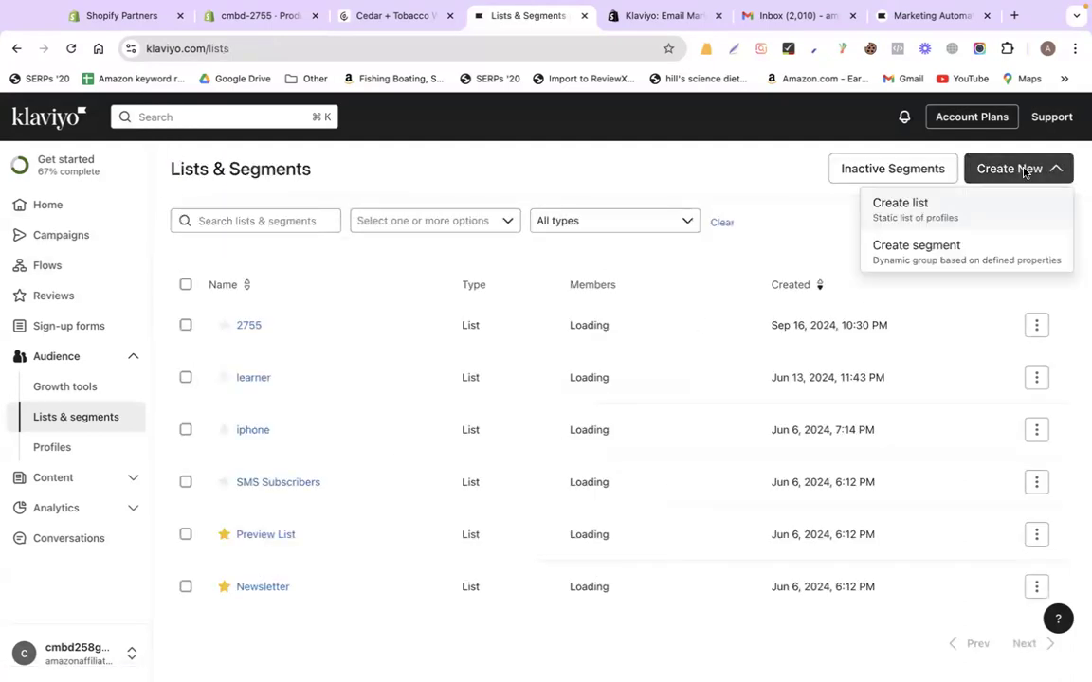
{"action": "left_click", "coordinate": [922, 217]}
{"action": "left_click", "coordinate": [844, 229]}
{"action": "type", "text": "Real estate"}
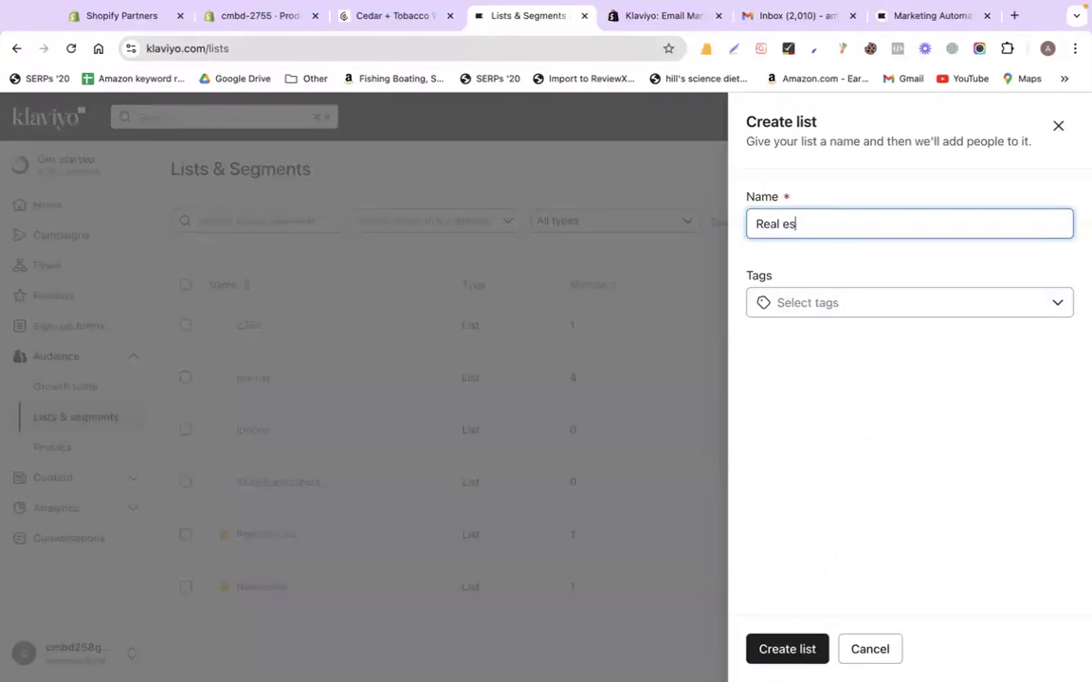
{"action": "left_click", "coordinate": [839, 294]}
{"action": "left_click", "coordinate": [785, 420]}
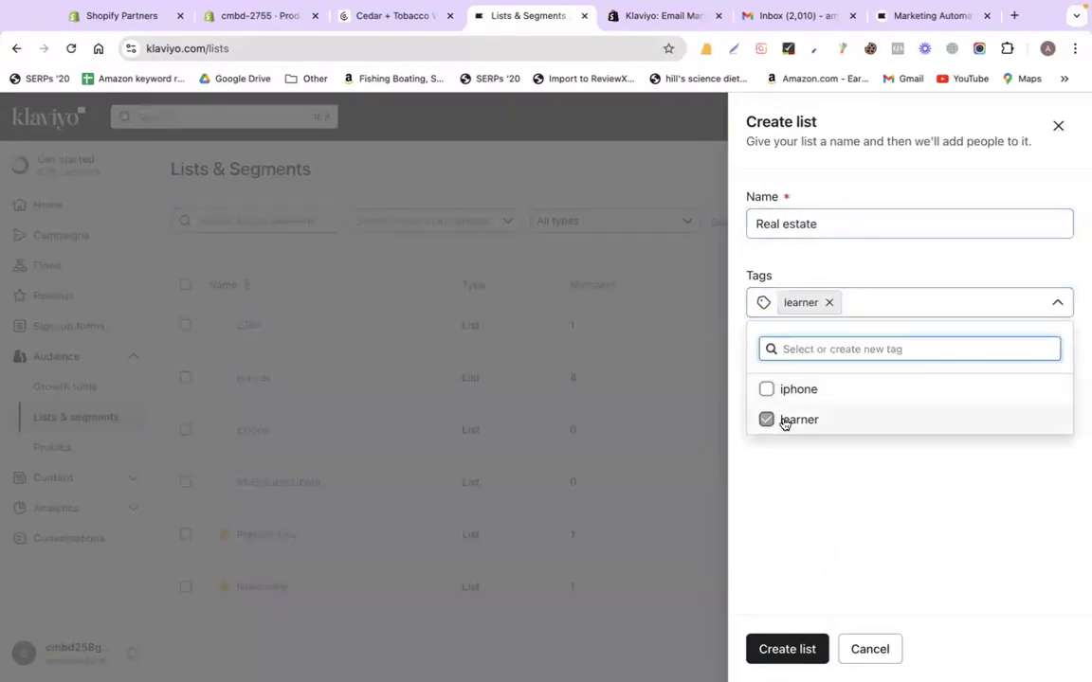
{"action": "left_click", "coordinate": [786, 649]}
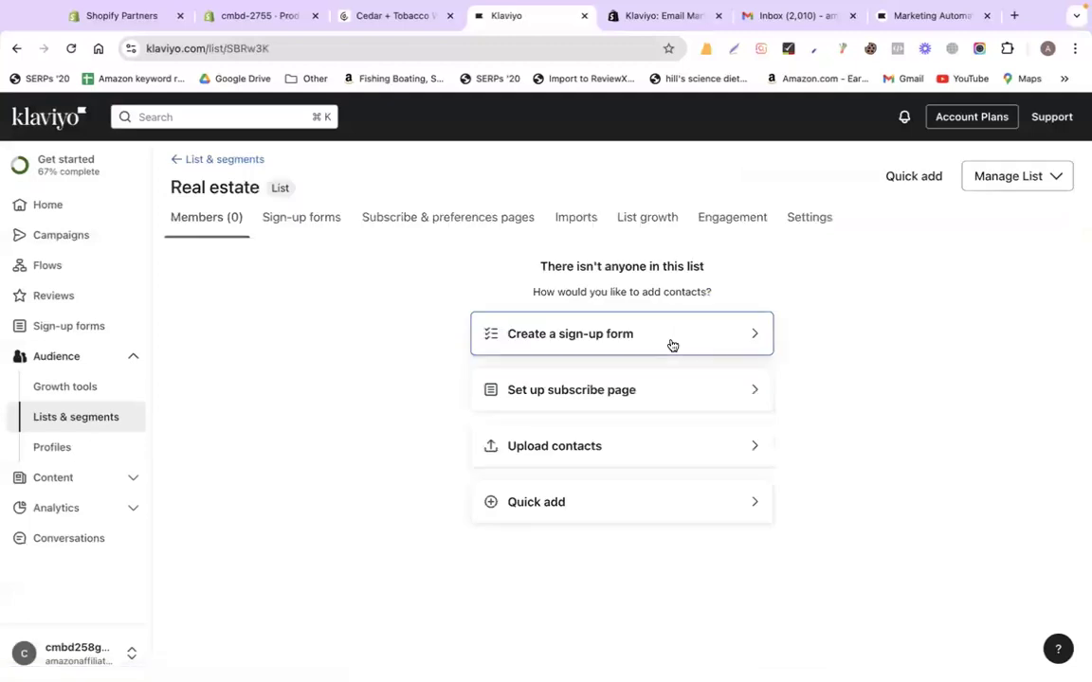
Upload the real estate CSV from Downloads and review the field mapping
{"action": "left_click", "coordinate": [585, 452]}
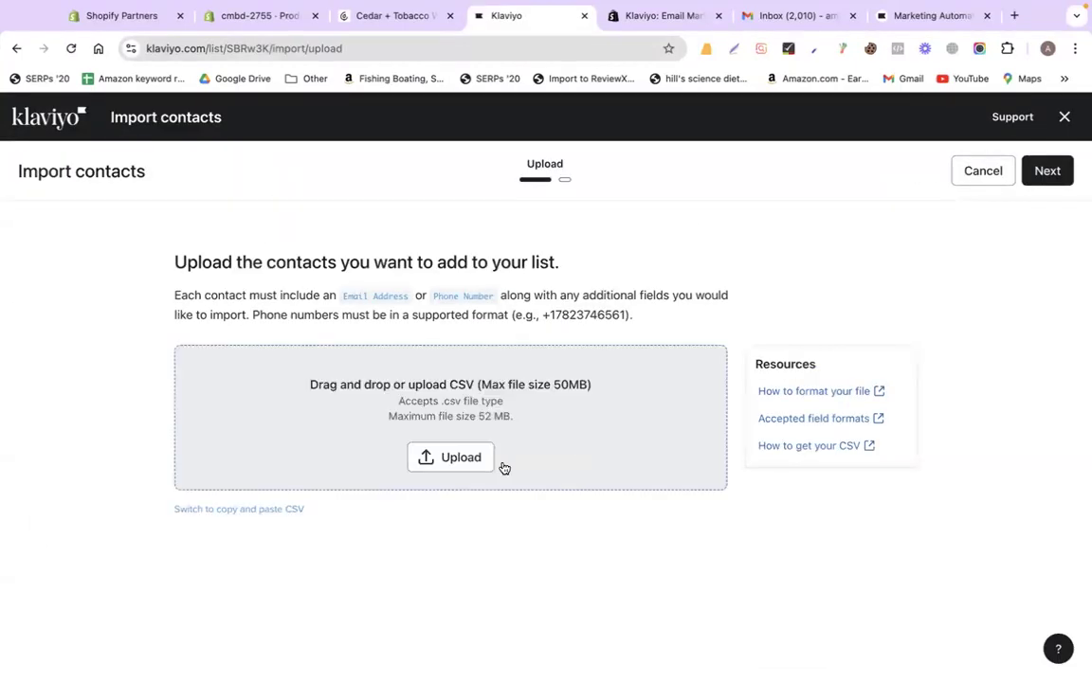
{"action": "left_click", "coordinate": [489, 460]}
{"action": "left_click", "coordinate": [74, 231]}
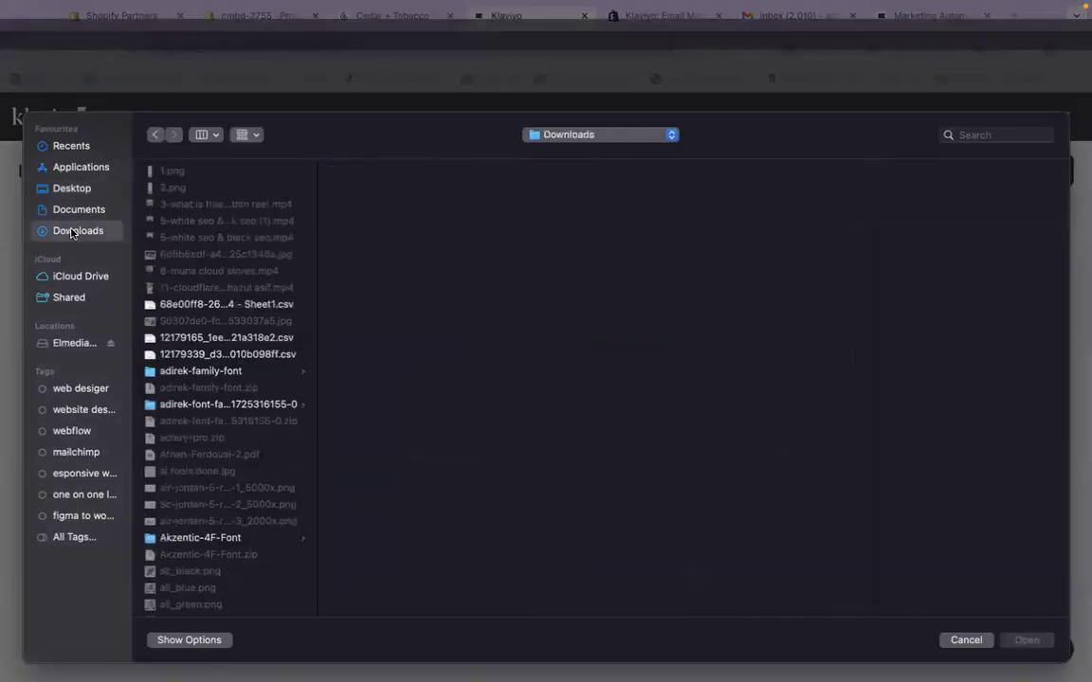
{"action": "key", "text": "Return"}
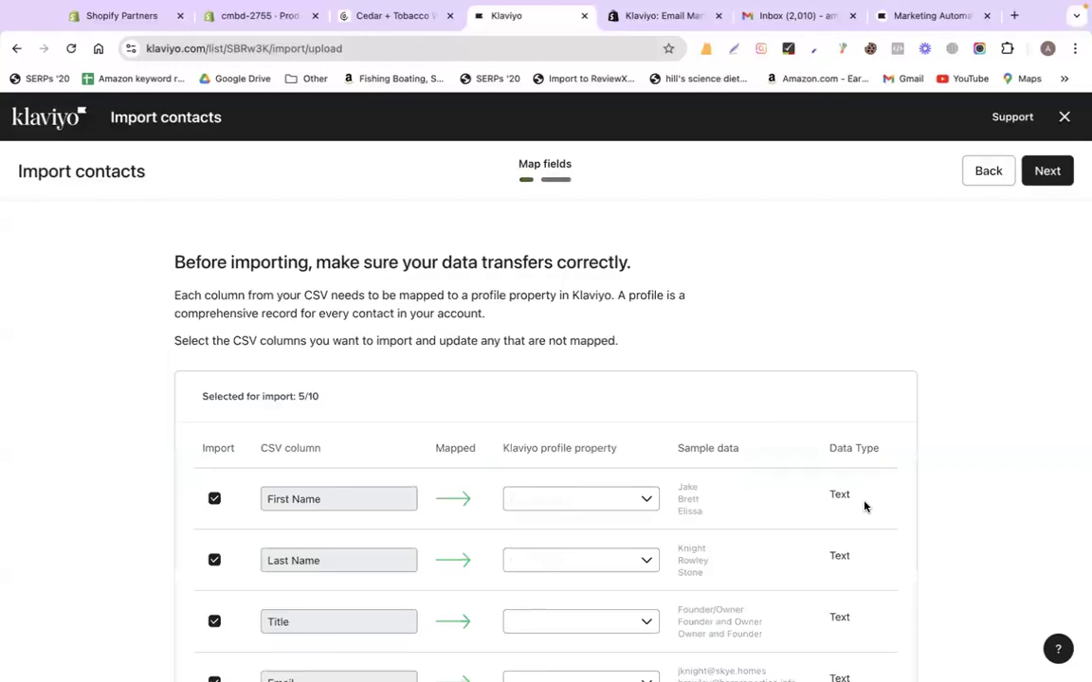
{"action": "scroll", "coordinate": [828, 379], "scroll_direction": "down", "scroll_amount": 5}
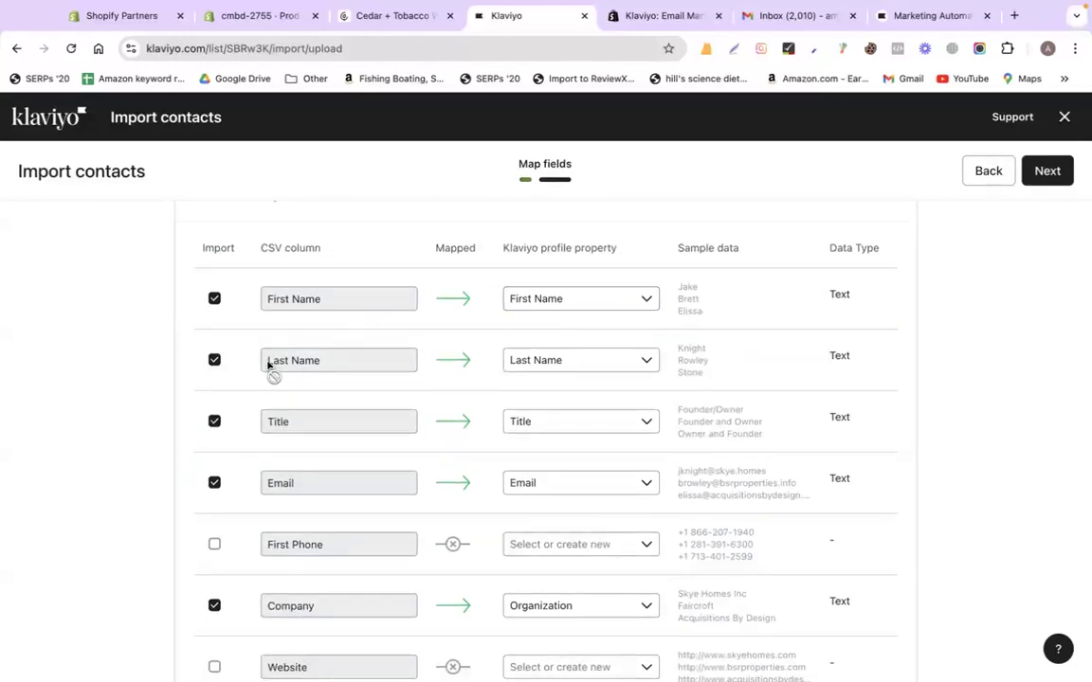
{"action": "scroll", "coordinate": [545, 440], "scroll_direction": "down", "scroll_amount": 1}
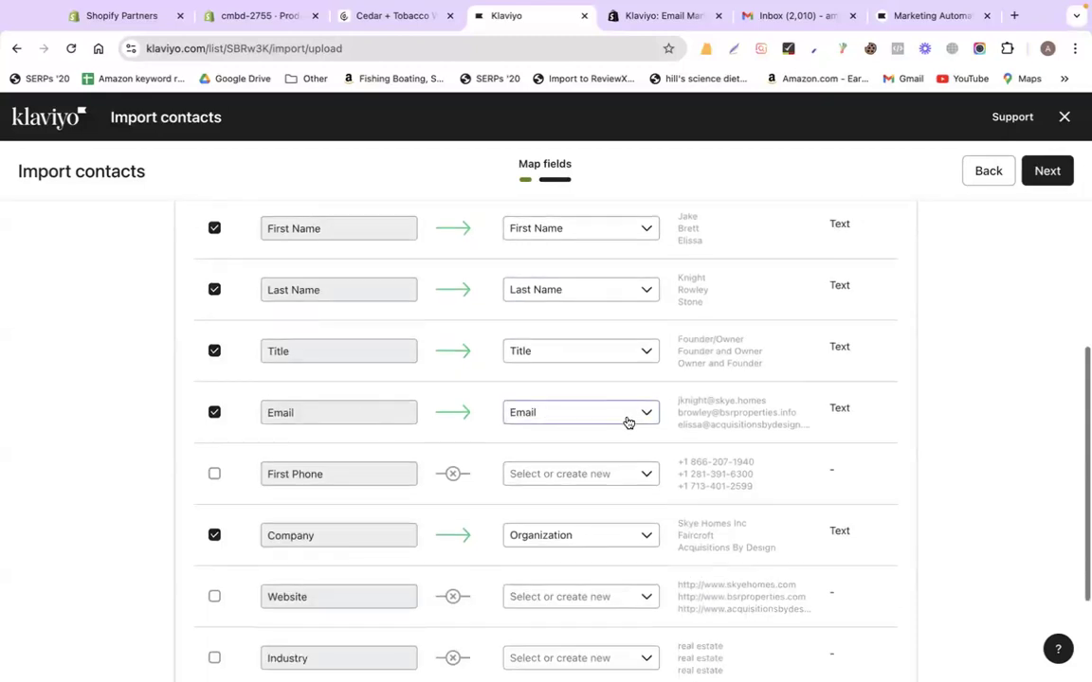
{"action": "scroll", "coordinate": [626, 421], "scroll_direction": "down", "scroll_amount": 2}
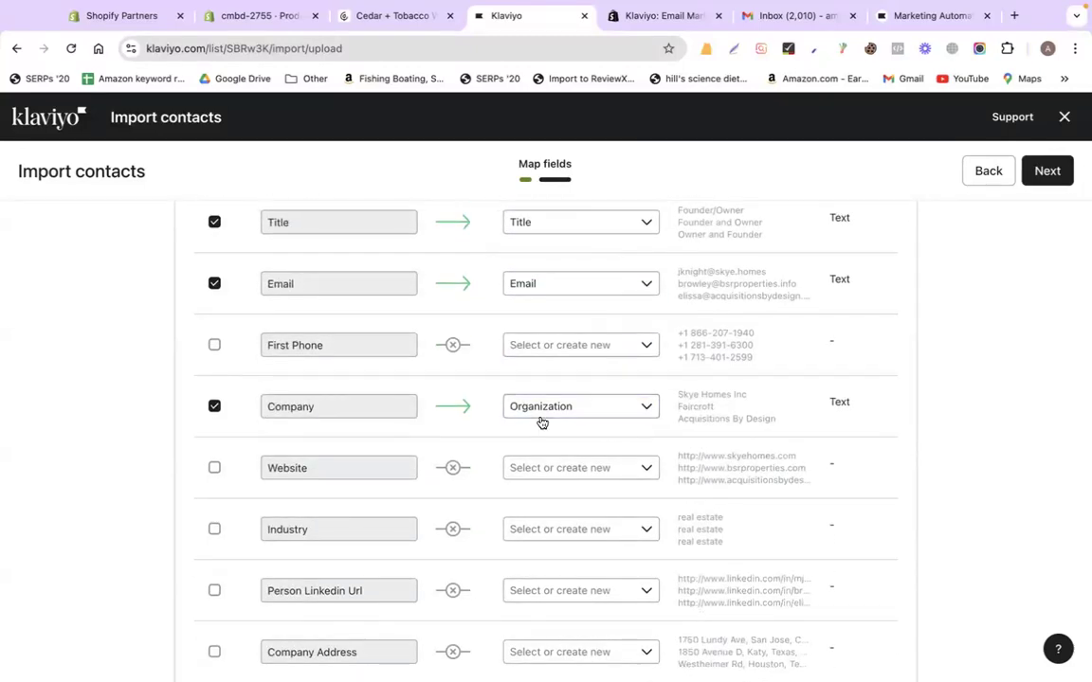
{"action": "scroll", "coordinate": [540, 422], "scroll_direction": "down", "scroll_amount": 1}
Mark all imported contacts as subscribed to email and start the import
{"action": "left_click", "coordinate": [1048, 171]}
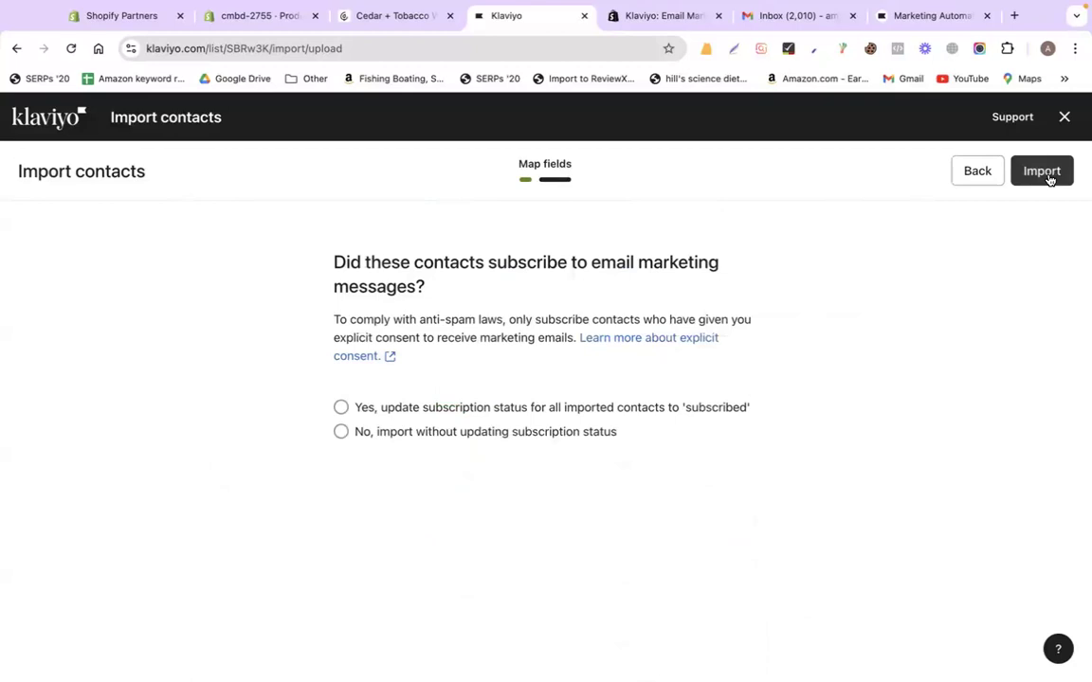
{"action": "left_click", "coordinate": [339, 407]}
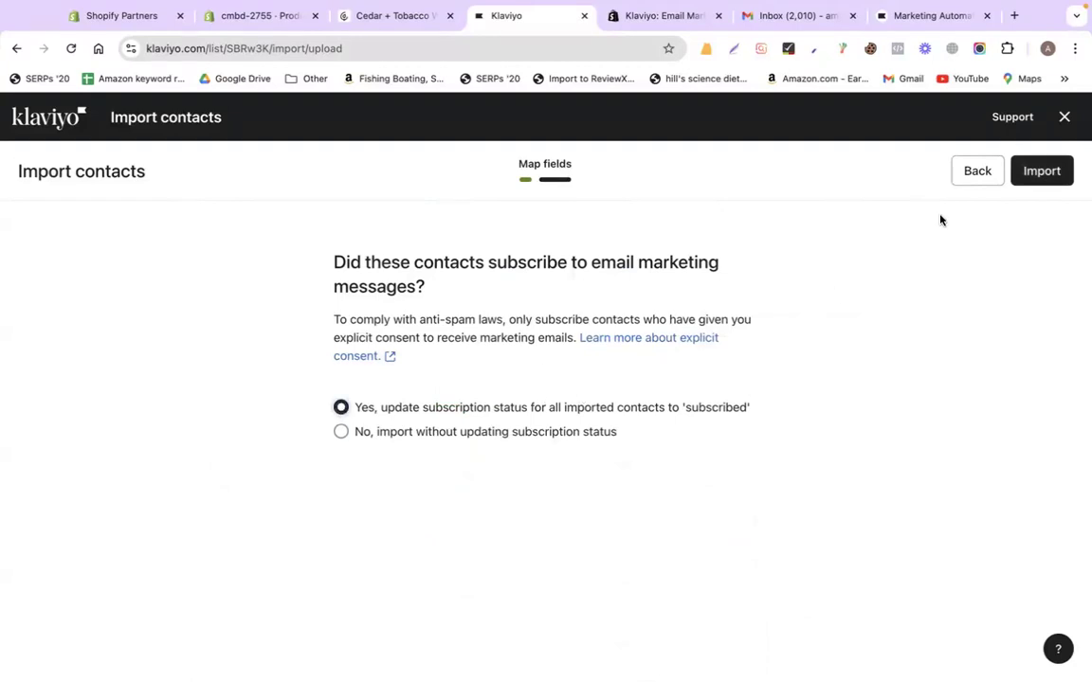
{"action": "left_click", "coordinate": [1038, 175]}
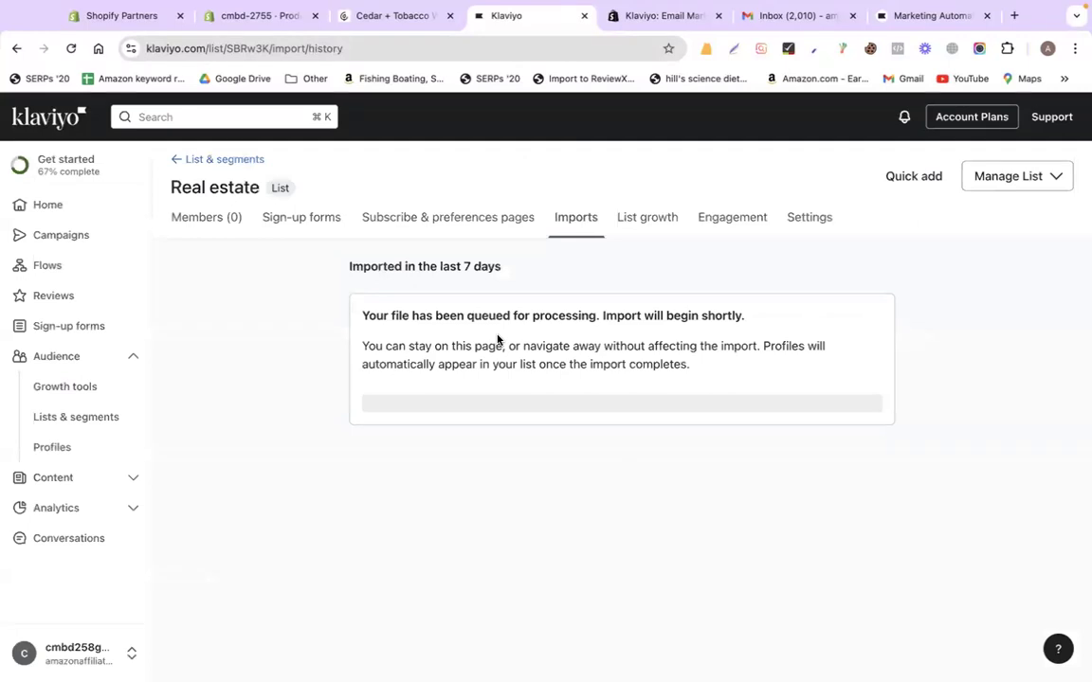
Check the spreadsheet, read the queued-import notice in Klaviyo, then return to Sheets
{"action": "key", "text": "ctrl+Left"}
{"action": "scroll", "coordinate": [256, 464], "scroll_direction": "down", "scroll_amount": 10}
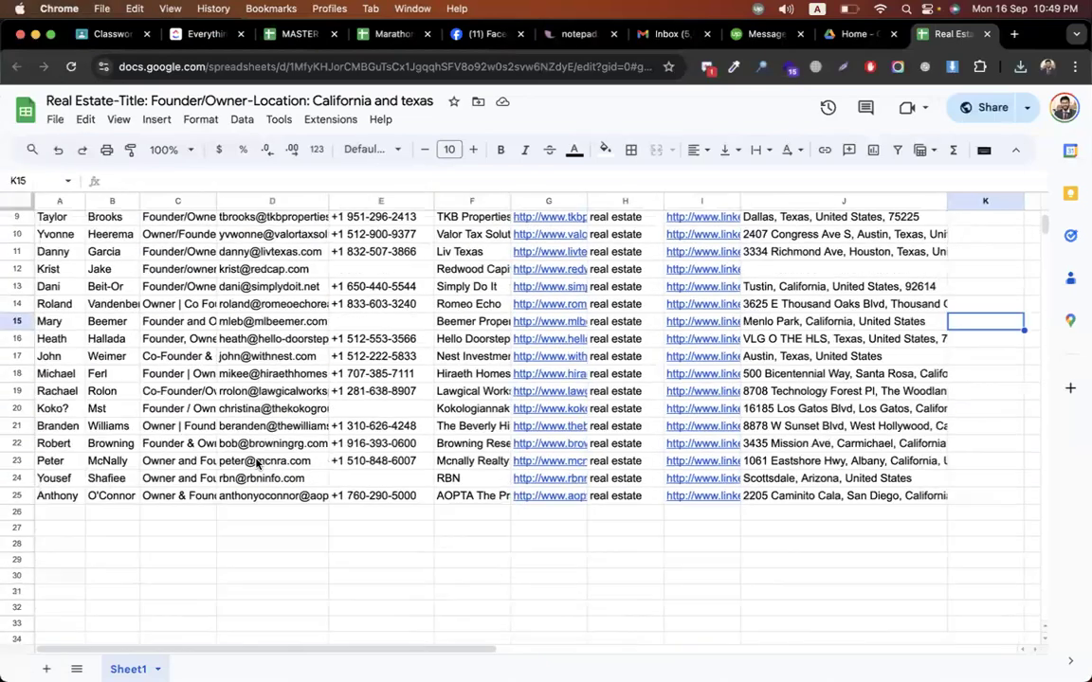
{"action": "scroll", "coordinate": [255, 464], "scroll_direction": "up", "scroll_amount": 5}
{"action": "key", "text": "ctrl+Right"}
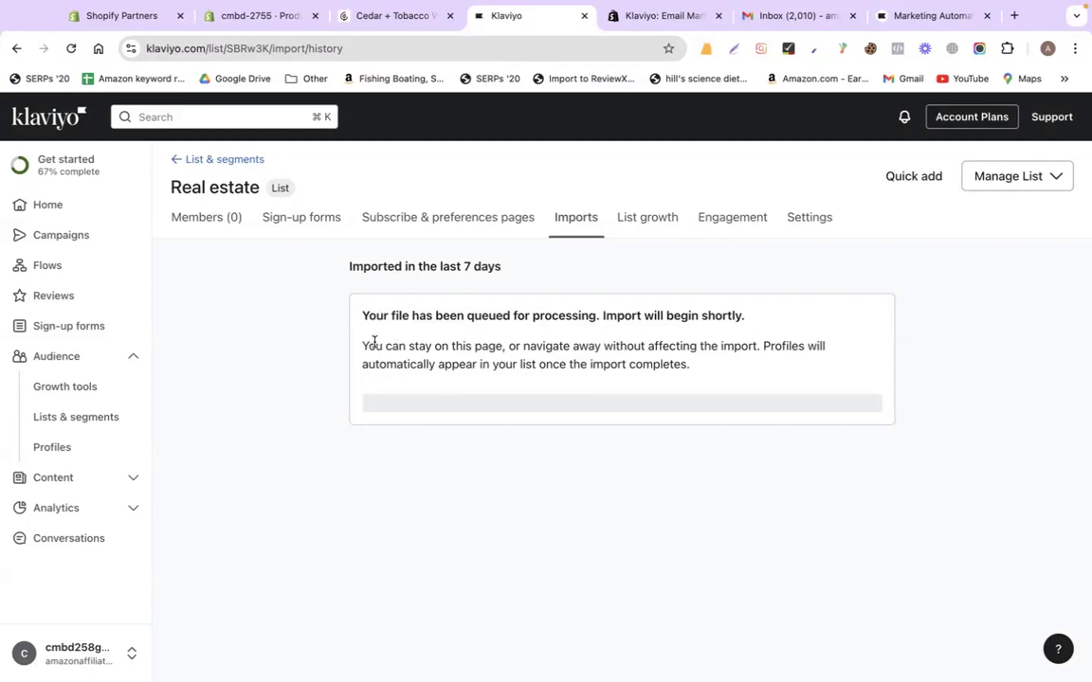
{"action": "left_click_drag", "start_coordinate": [362, 346], "coordinate": [756, 374]}
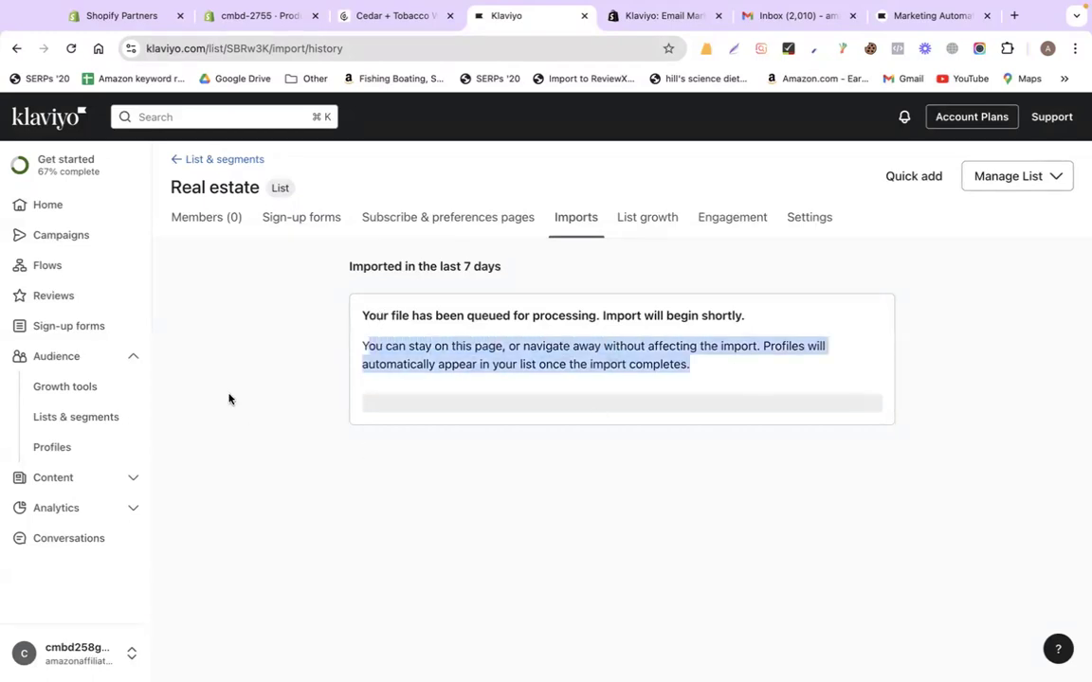
{"action": "left_click", "coordinate": [256, 420]}
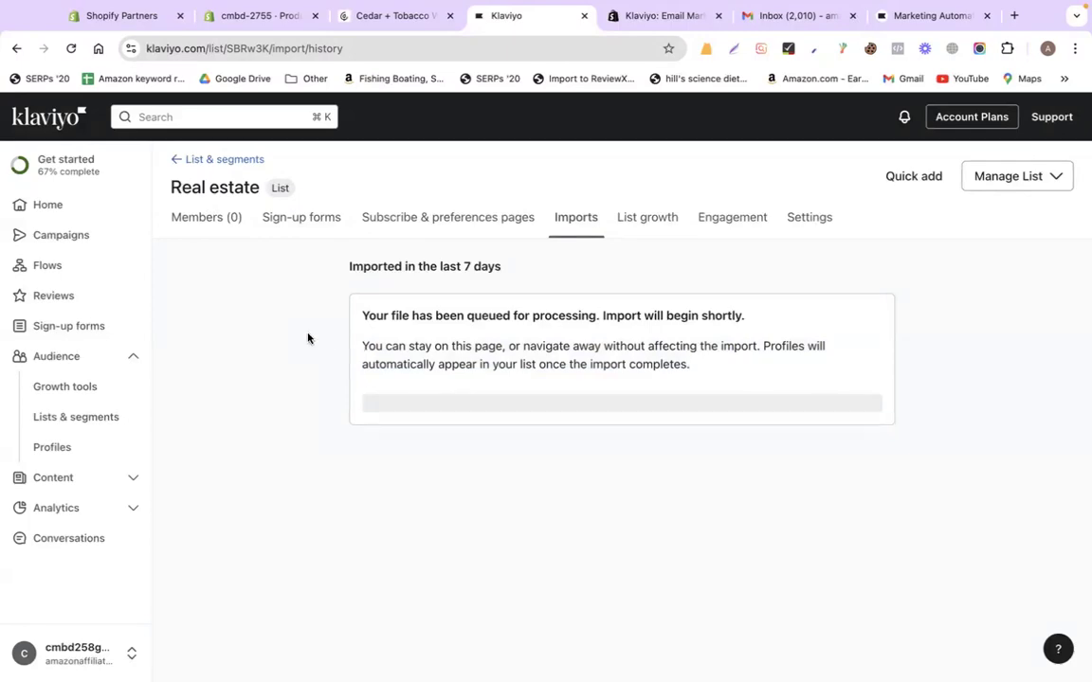
{"action": "key", "text": "ctrl+Left"}
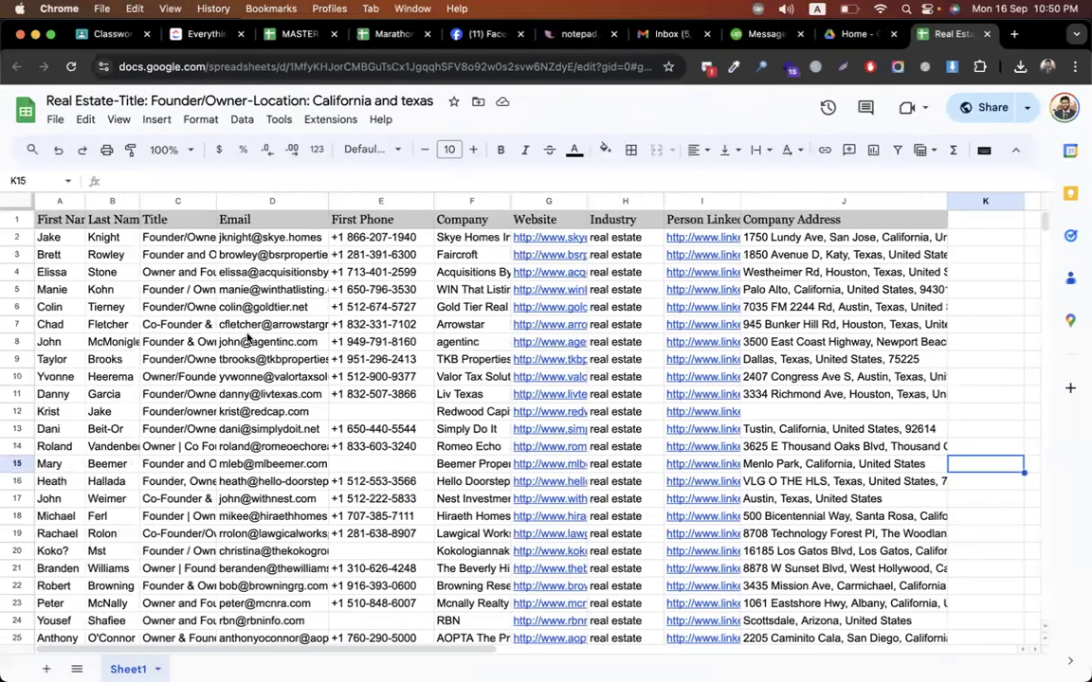
Confirm 24/24 records imported and open the Real estate list's contacts
{"action": "left_click_drag", "start_coordinate": [255, 241], "coordinate": [256, 621]}
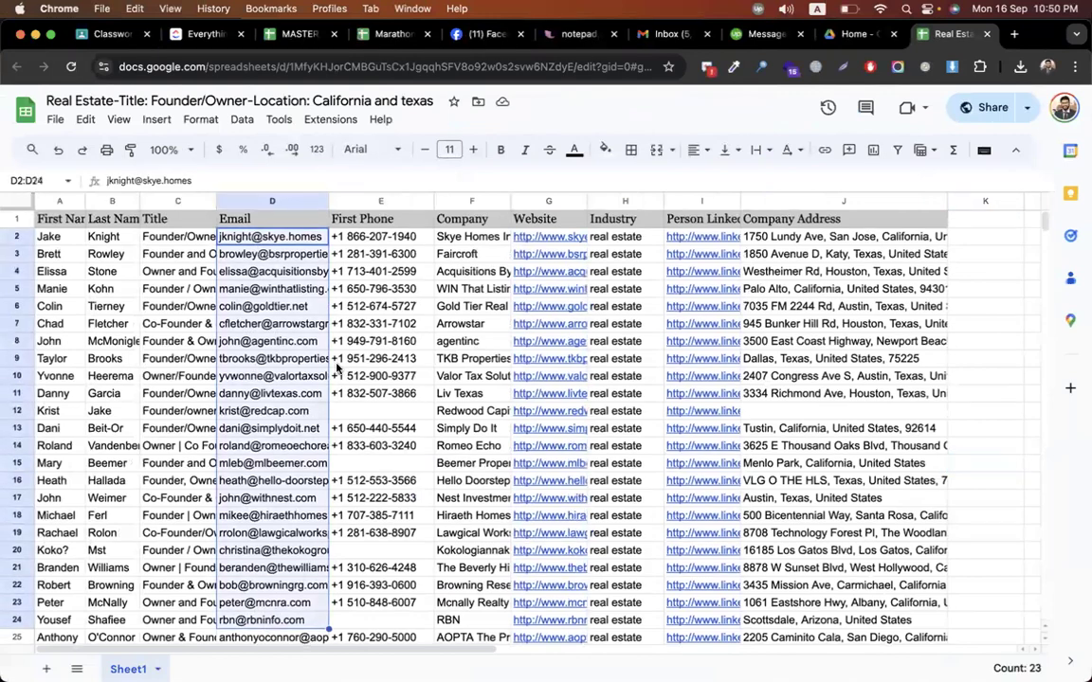
{"action": "scroll", "coordinate": [337, 368], "scroll_direction": "down", "scroll_amount": 5}
{"action": "scroll", "coordinate": [336, 368], "scroll_direction": "up", "scroll_amount": 4}
{"action": "scroll", "coordinate": [336, 368], "scroll_direction": "up", "scroll_amount": 3}
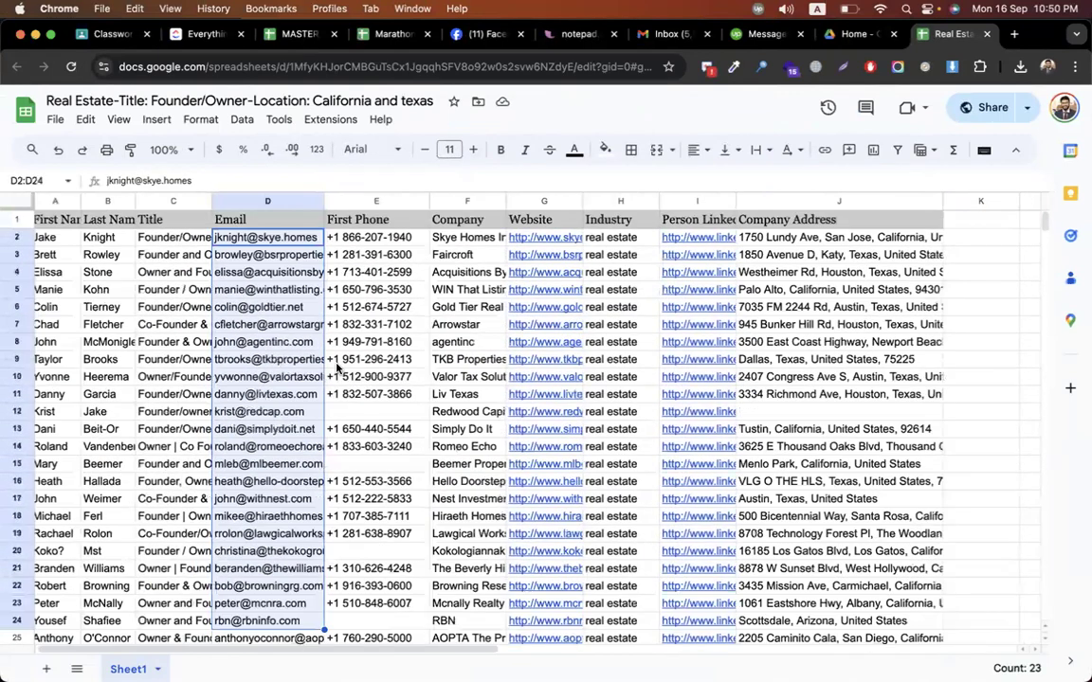
{"action": "left_click", "coordinate": [365, 326]}
{"action": "key", "text": "ctrl+Right"}
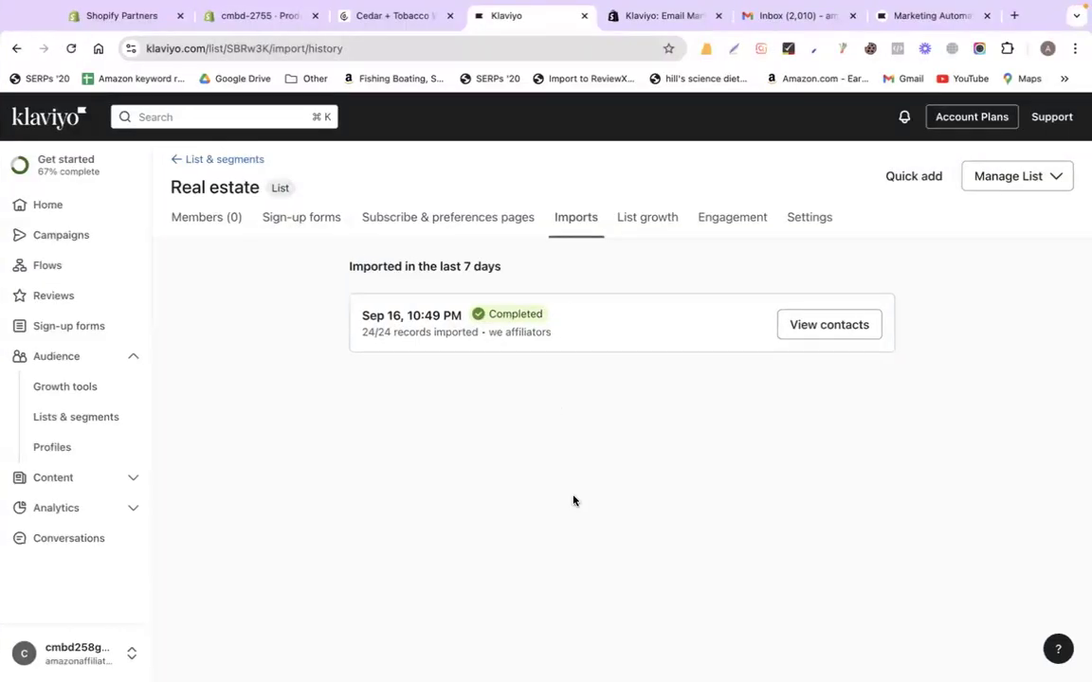
{"action": "left_click_drag", "start_coordinate": [361, 333], "coordinate": [387, 333]}
{"action": "left_click", "coordinate": [815, 327]}
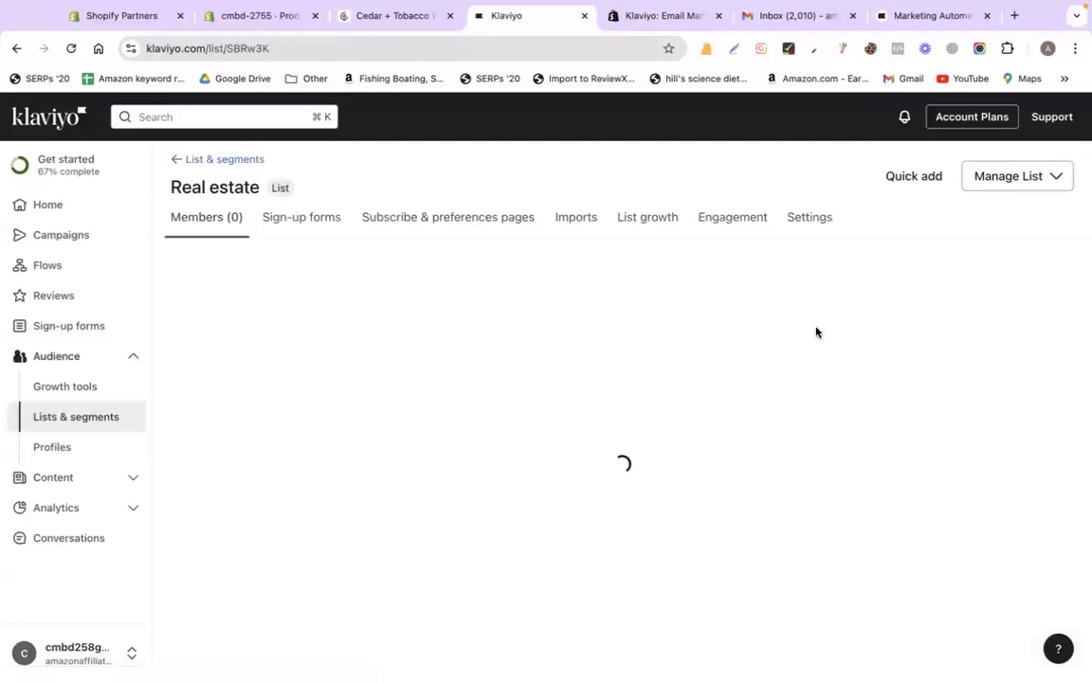
{"action": "left_click_drag", "start_coordinate": [174, 186], "coordinate": [259, 186]}
{"action": "scroll", "coordinate": [268, 227], "scroll_direction": "down", "scroll_amount": 1}
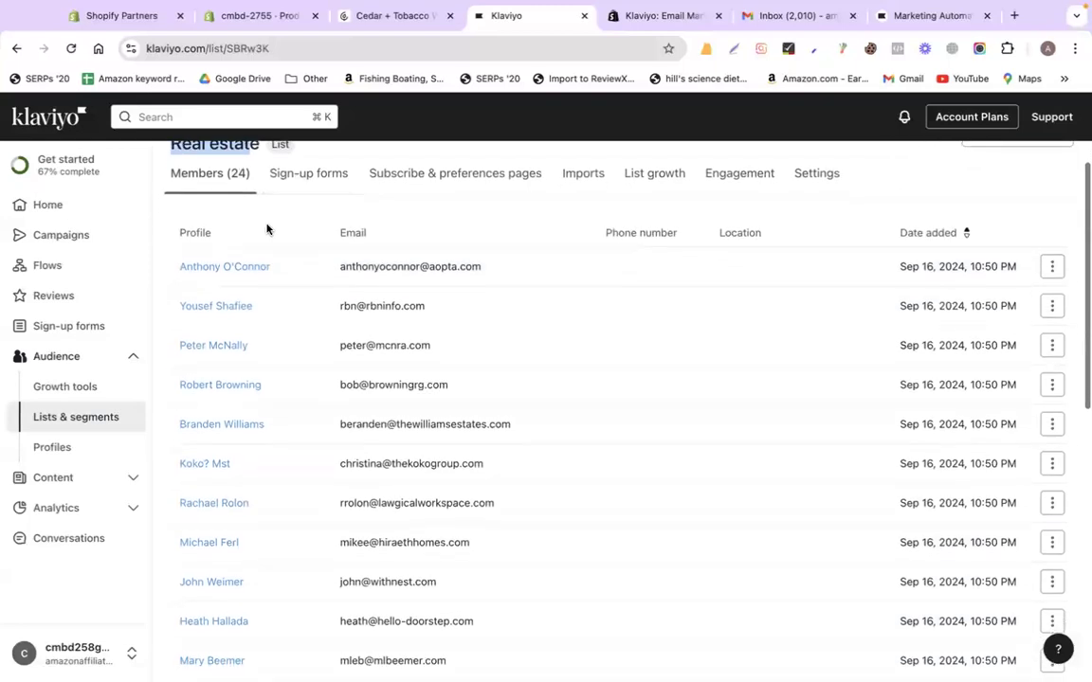
Compare the members against the spreadsheet, checking names and email in rows 24–25
{"action": "key", "text": "ctrl+Left"}
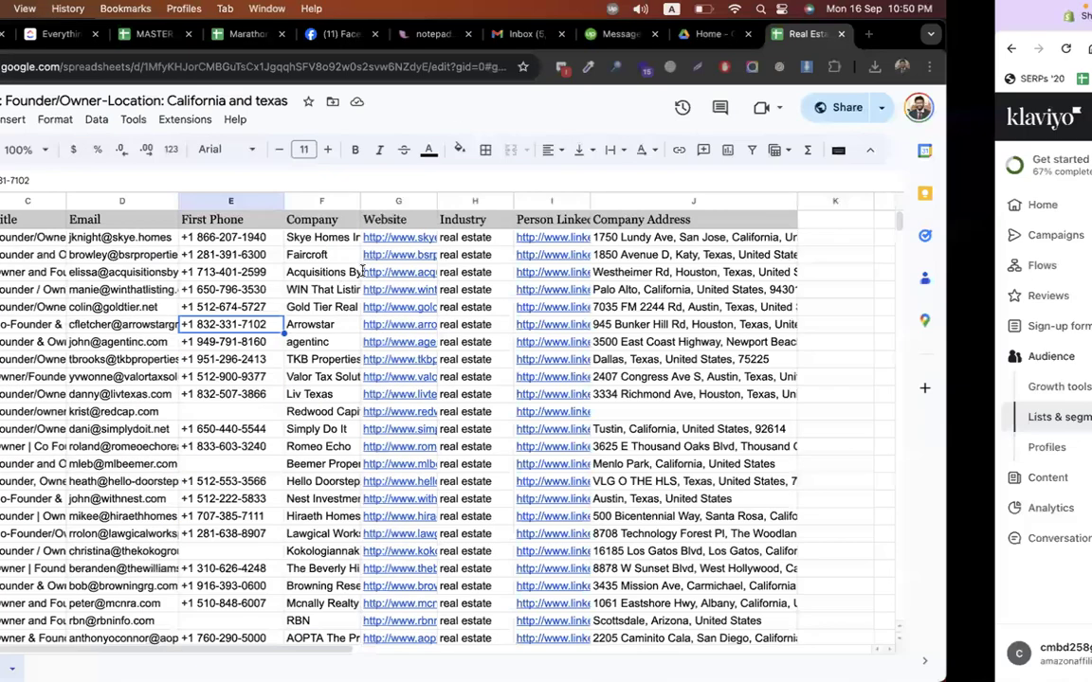
{"action": "left_click", "coordinate": [101, 294]}
{"action": "scroll", "coordinate": [100, 300], "scroll_direction": "down", "scroll_amount": 5}
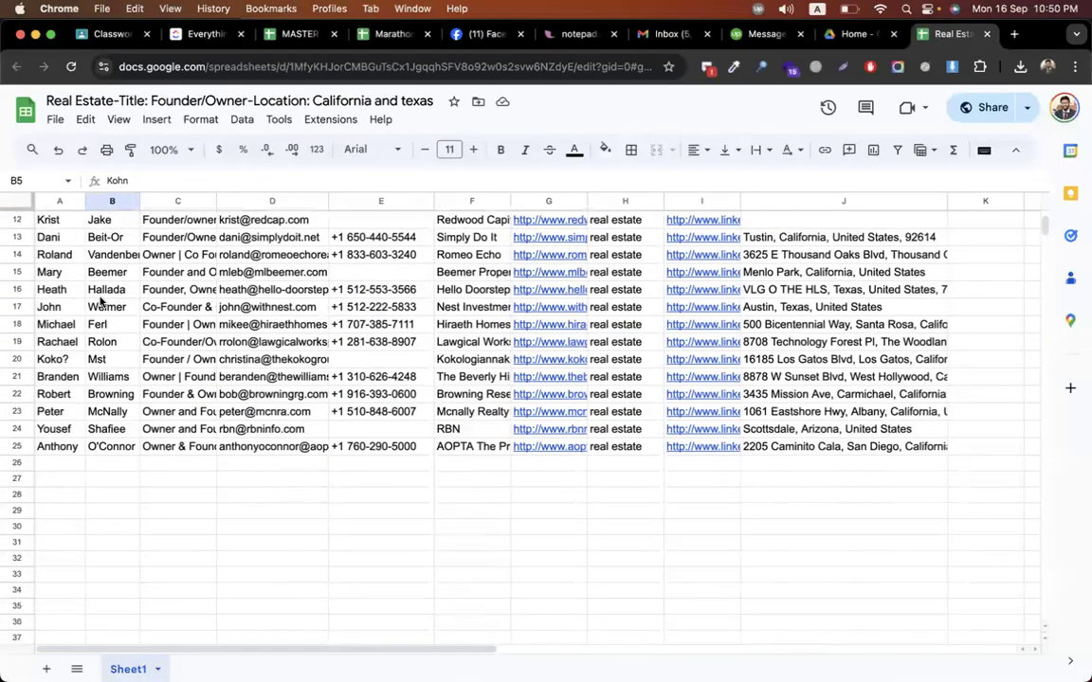
{"action": "left_click", "coordinate": [52, 429]}
{"action": "left_click_drag", "start_coordinate": [50, 443], "coordinate": [111, 446]}
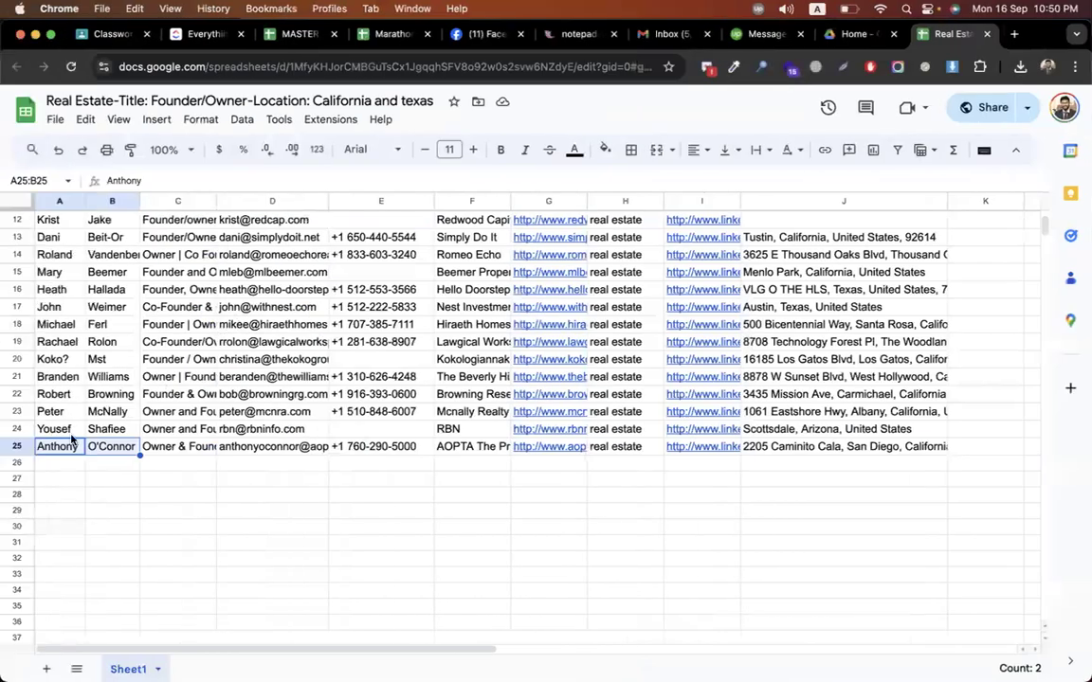
{"action": "left_click_drag", "start_coordinate": [71, 436], "coordinate": [109, 436]}
{"action": "left_click", "coordinate": [235, 429]}
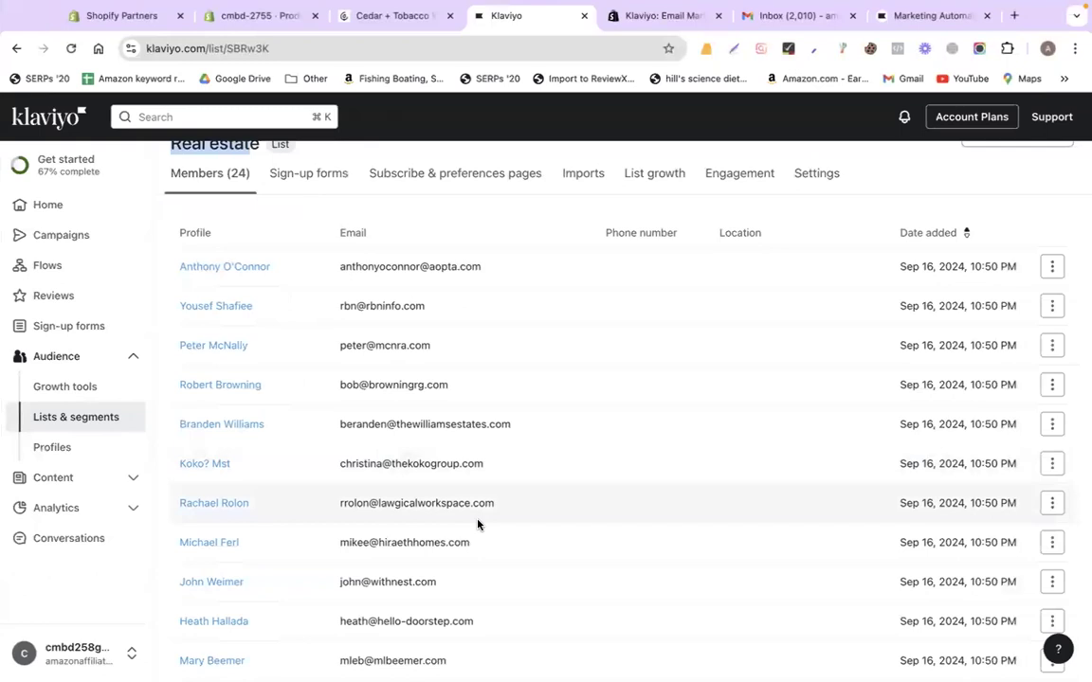
{"action": "scroll", "coordinate": [478, 524], "scroll_direction": "down", "scroll_amount": 10}
{"action": "scroll", "coordinate": [478, 524], "scroll_direction": "up", "scroll_amount": 10}
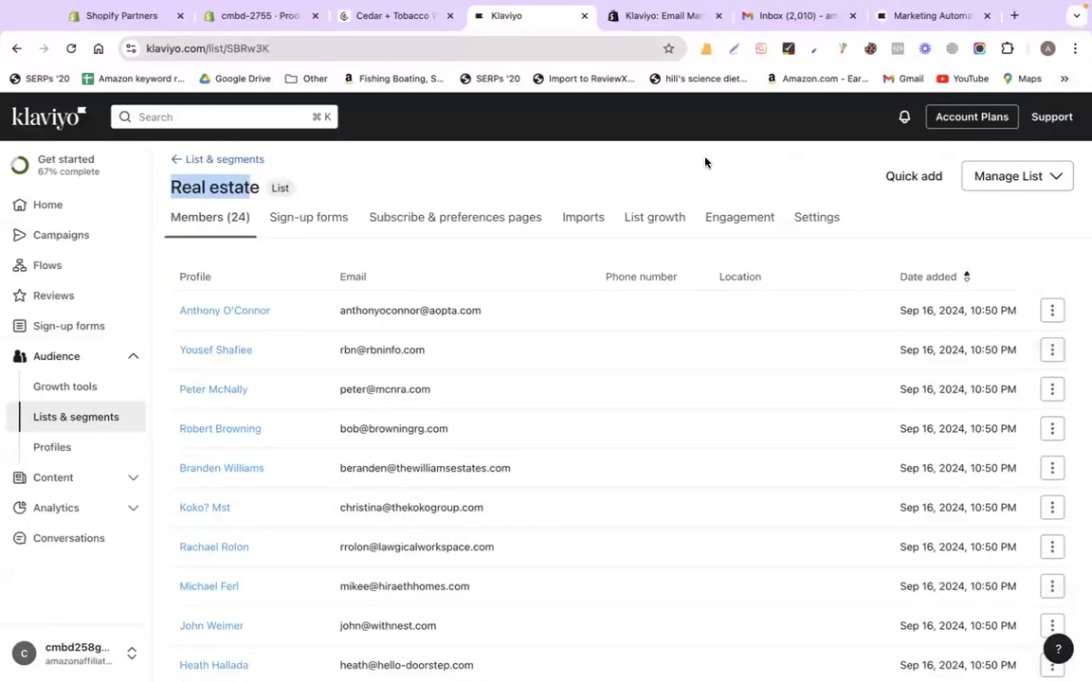
Web-search 'yellow pages' and open the Yellow Pages website
{"action": "left_click", "coordinate": [898, 21]}
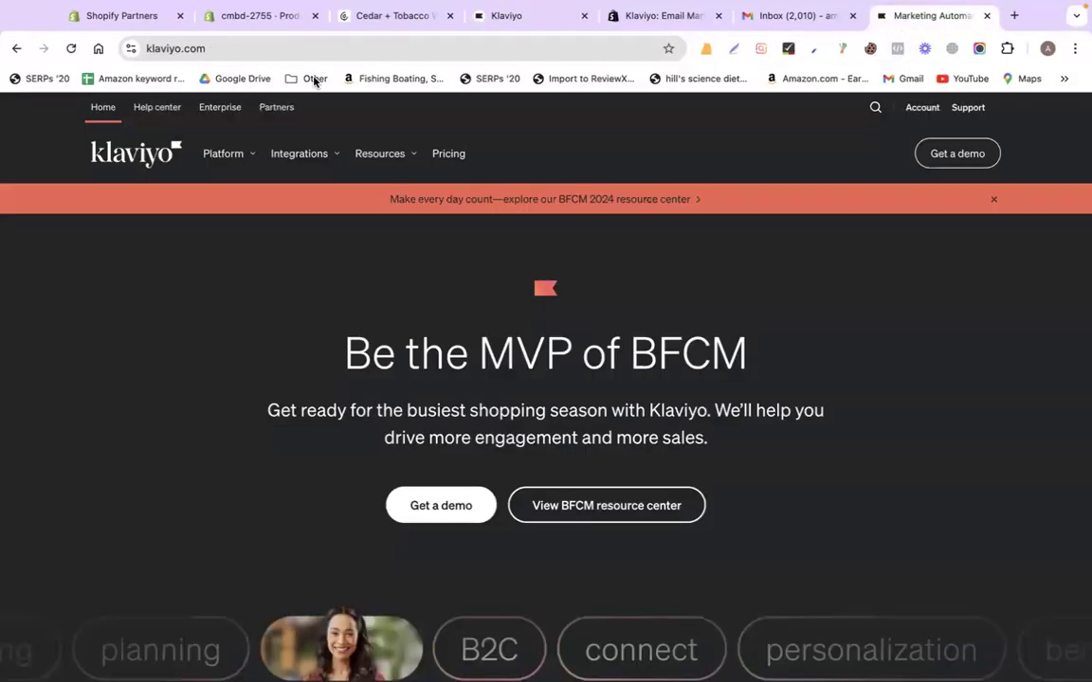
{"action": "left_click", "coordinate": [183, 48]}
{"action": "type", "text": "real"}
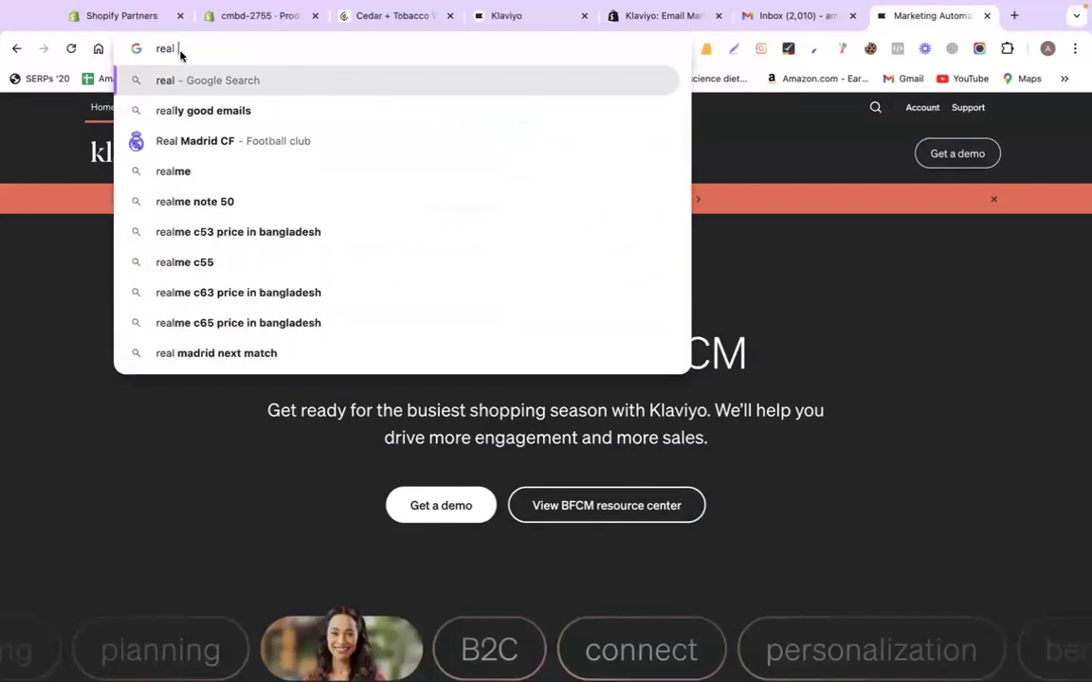
{"action": "key", "text": "BackSpace"}
{"action": "key", "text": "BackSpace"}
{"action": "key", "text": "BackSpace"}
{"action": "key", "text": "BackSpace"}
{"action": "type", "text": "yellow pages"}
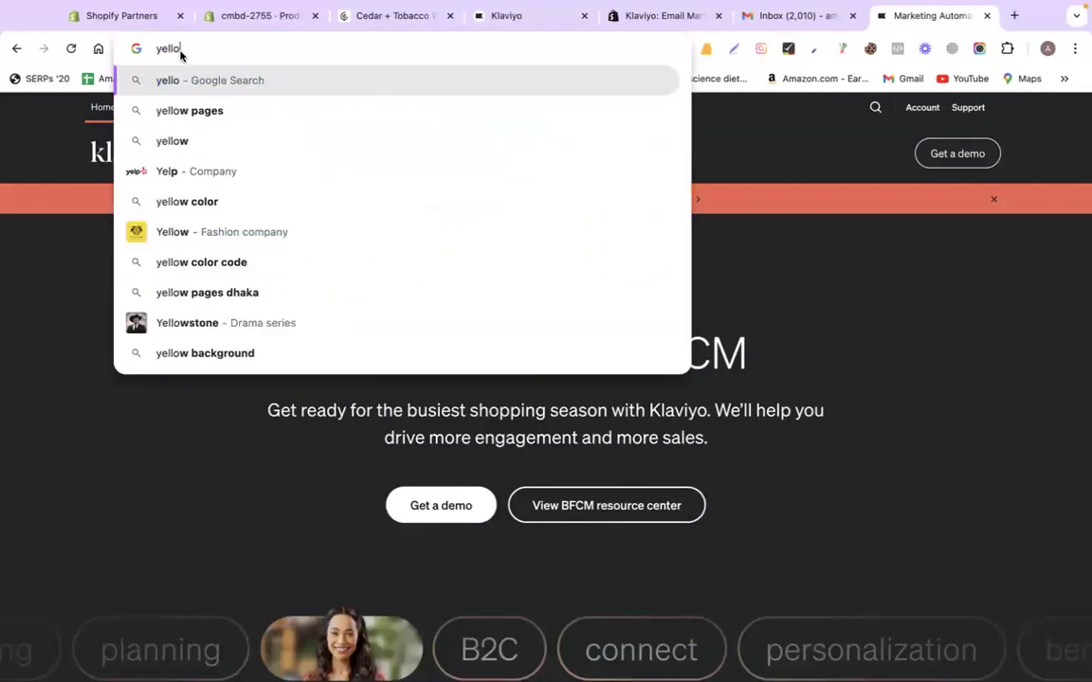
{"action": "key", "text": "Return"}
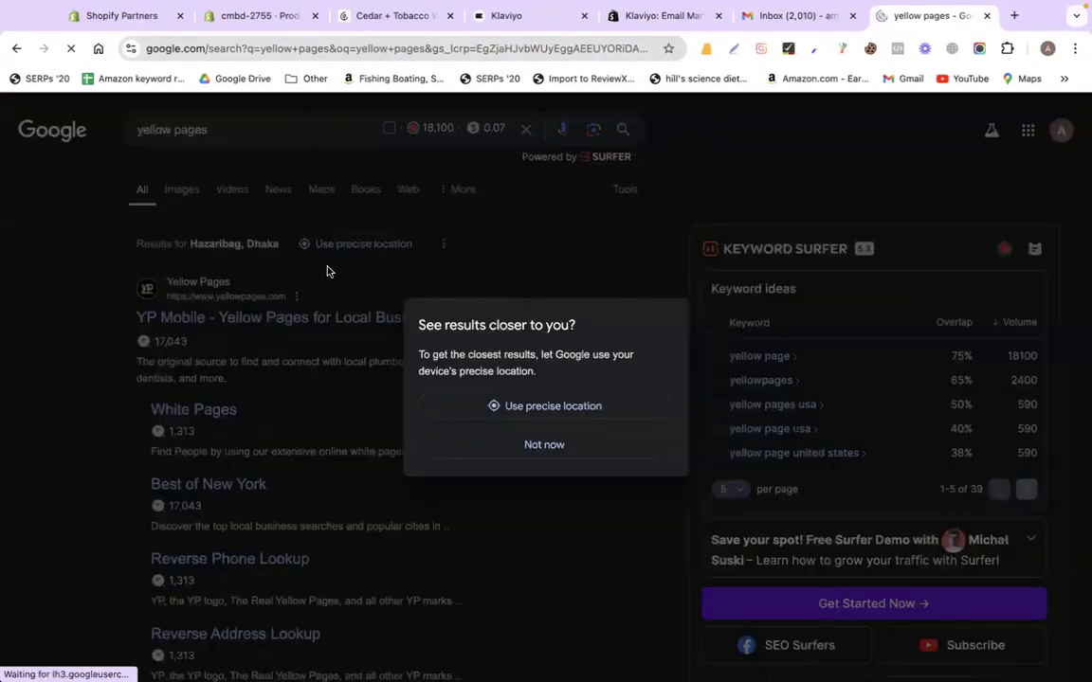
{"action": "left_click", "coordinate": [537, 458]}
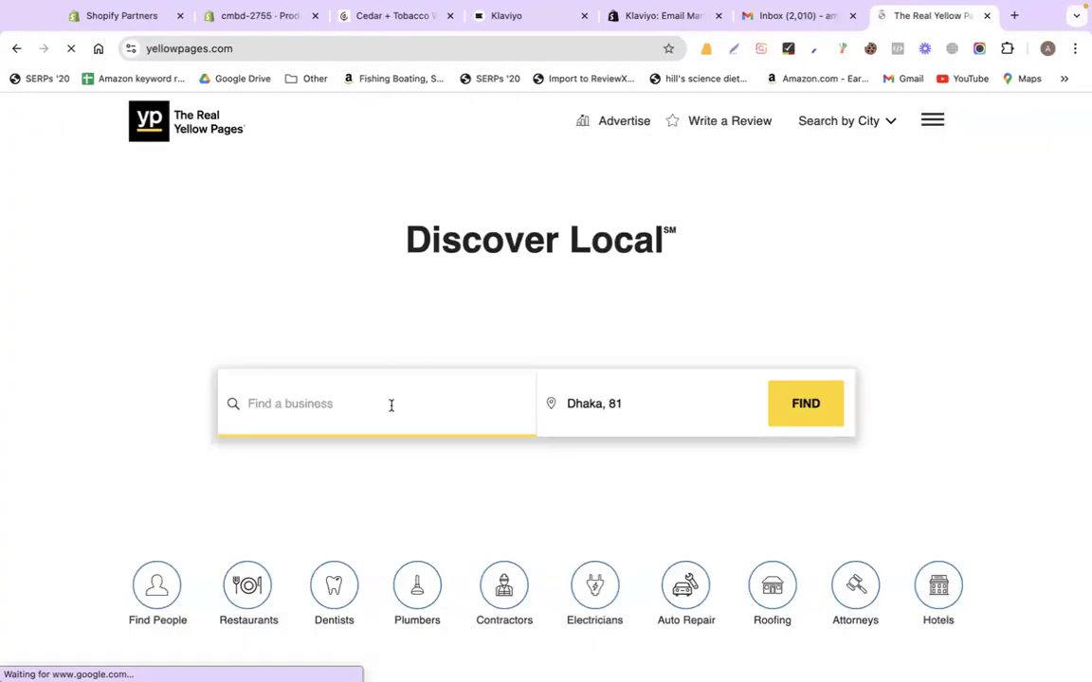
Search Yellow Pages for 'real estate company' in California, MD
{"action": "type", "text": "rea"}
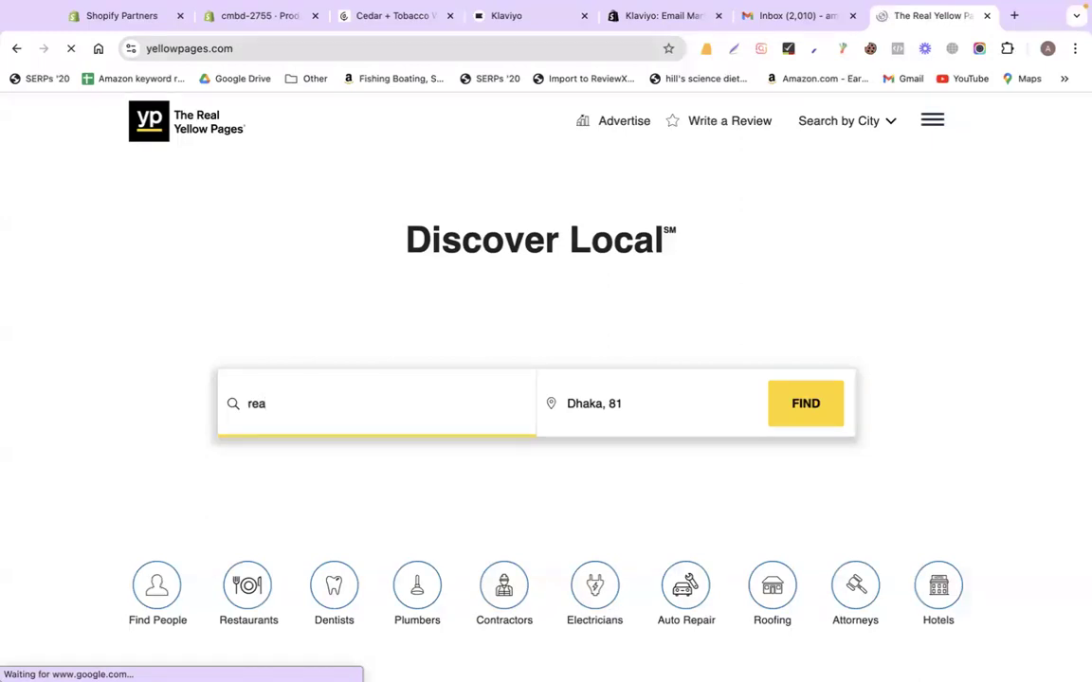
{"action": "type", "text": "l"}
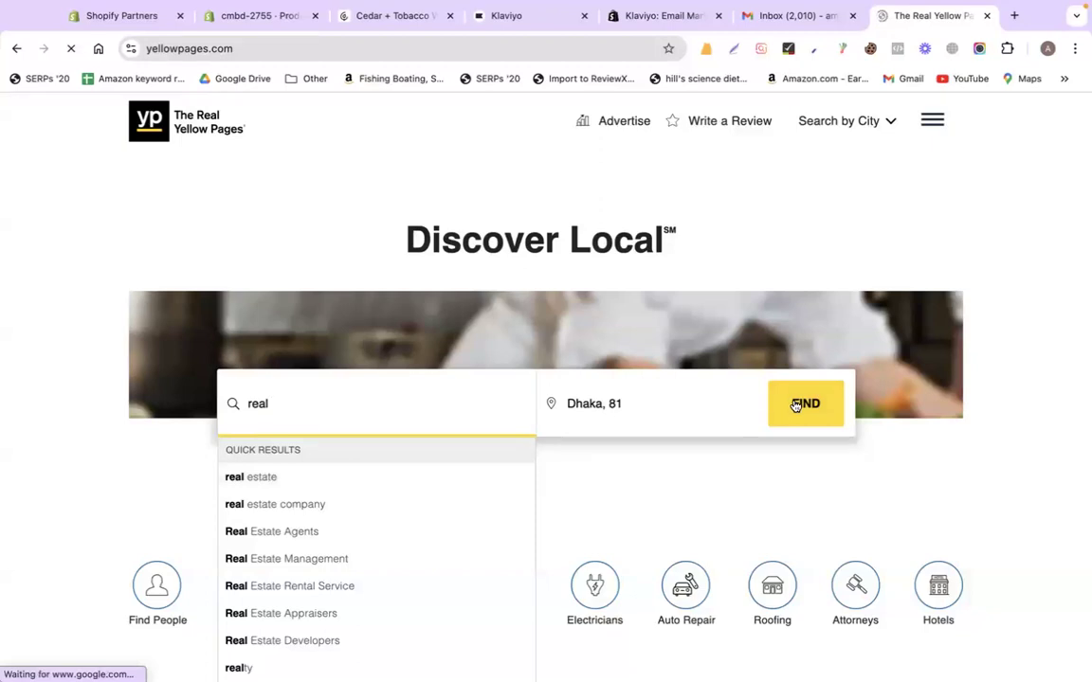
{"action": "left_click", "coordinate": [653, 409]}
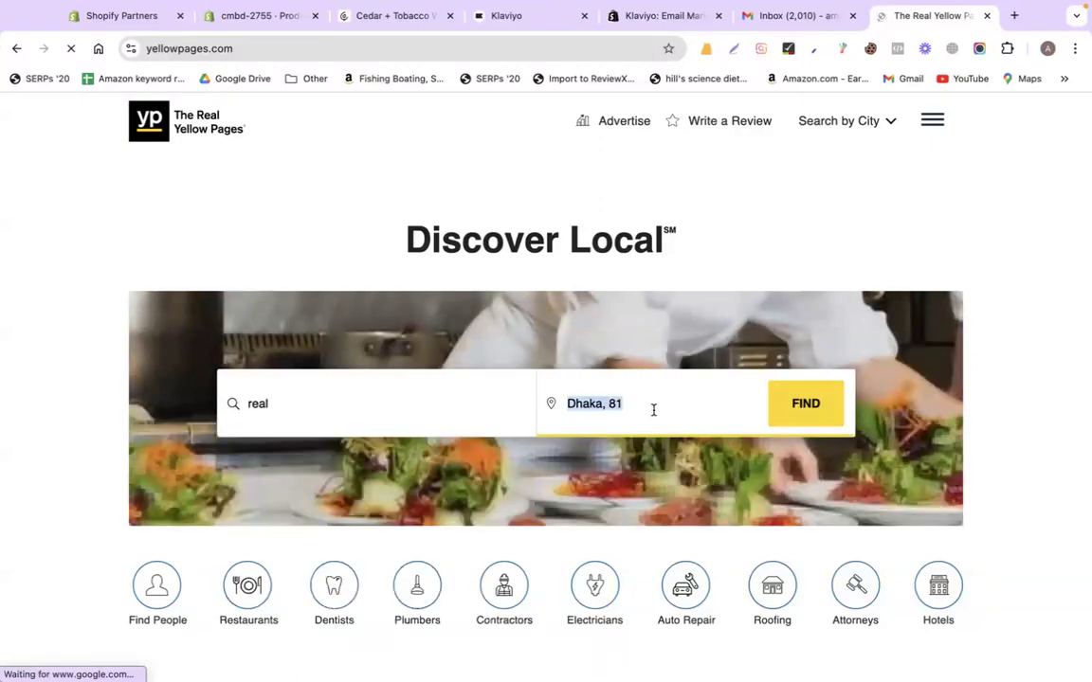
{"action": "type", "text": "d"}
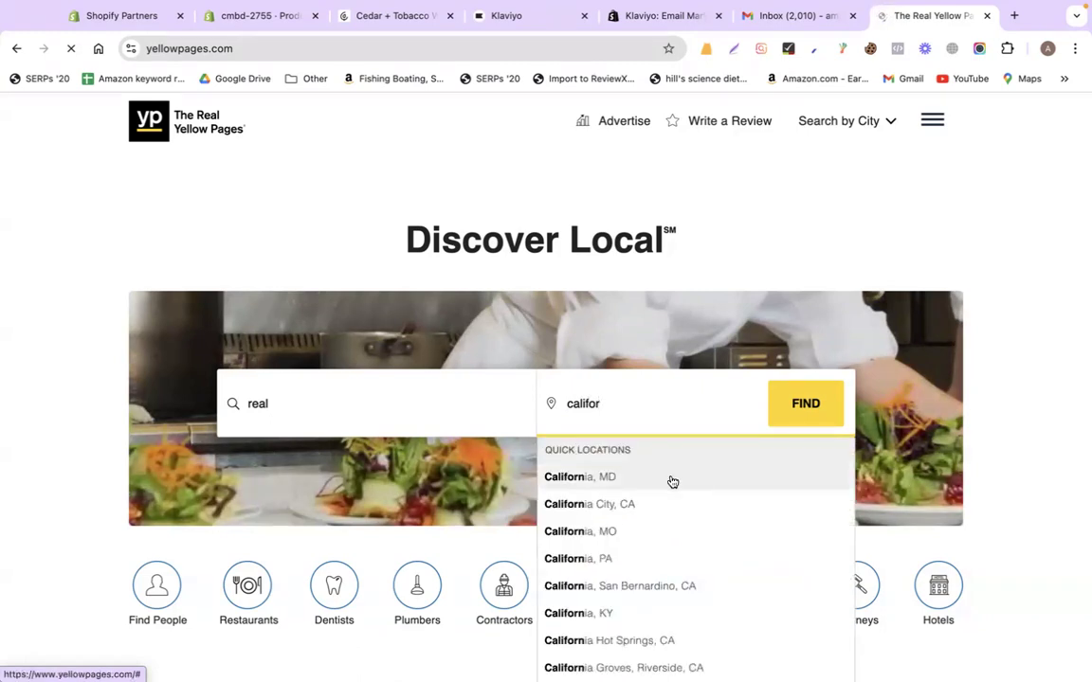
{"action": "left_click", "coordinate": [670, 480]}
{"action": "double_click", "coordinate": [370, 409]}
{"action": "left_click", "coordinate": [371, 409]}
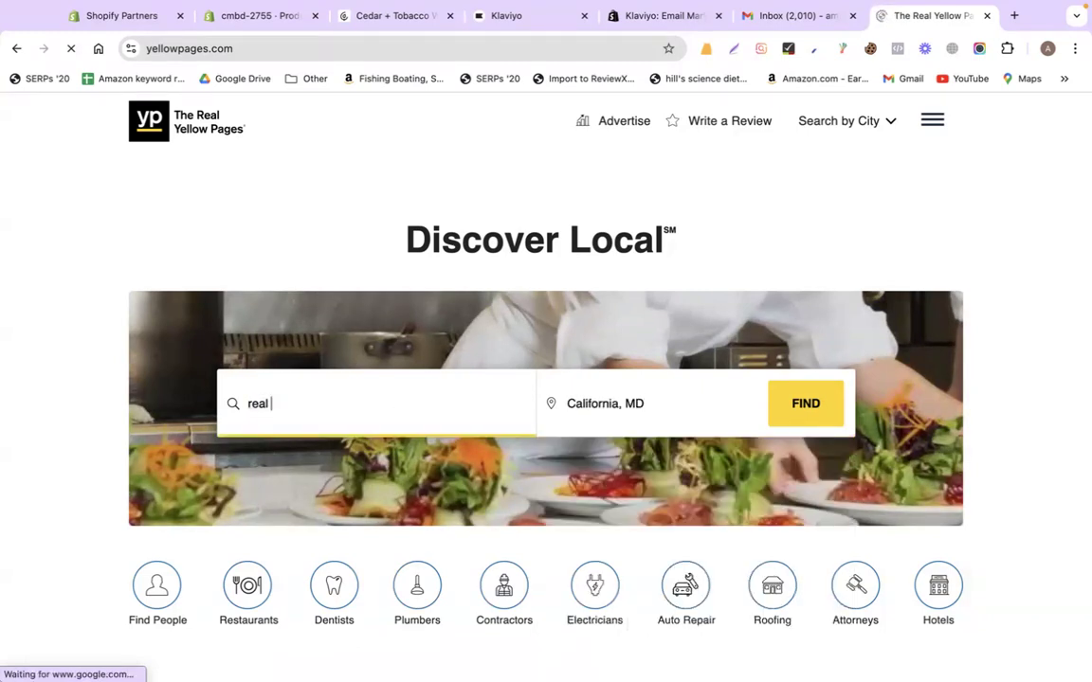
{"action": "type", "text": "estate"}
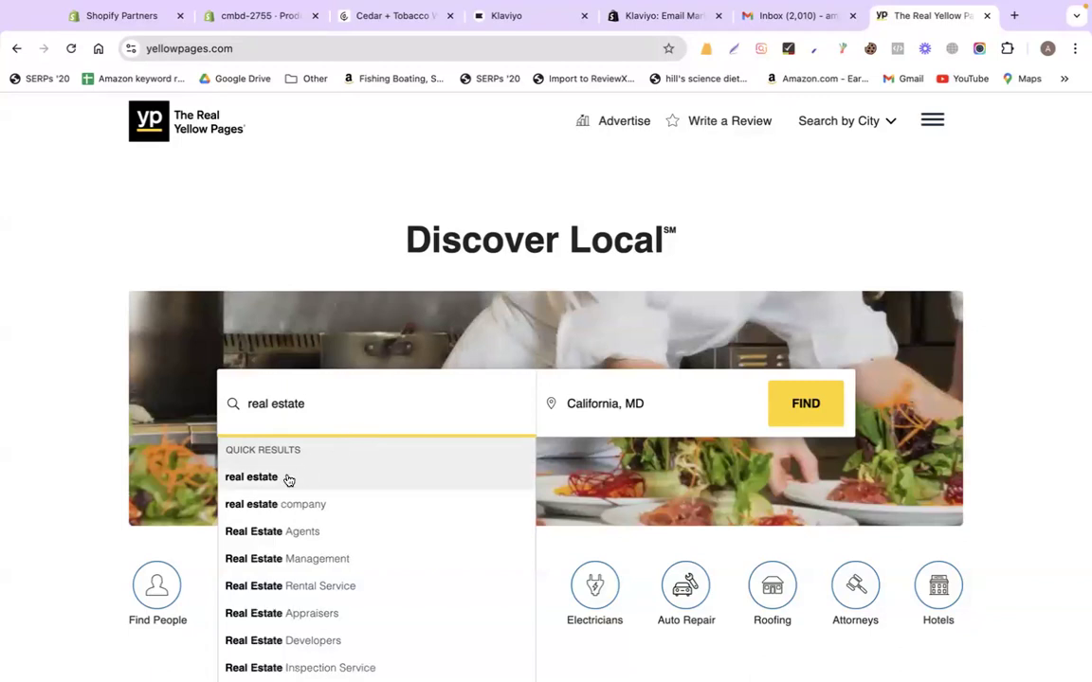
{"action": "left_click", "coordinate": [349, 505]}
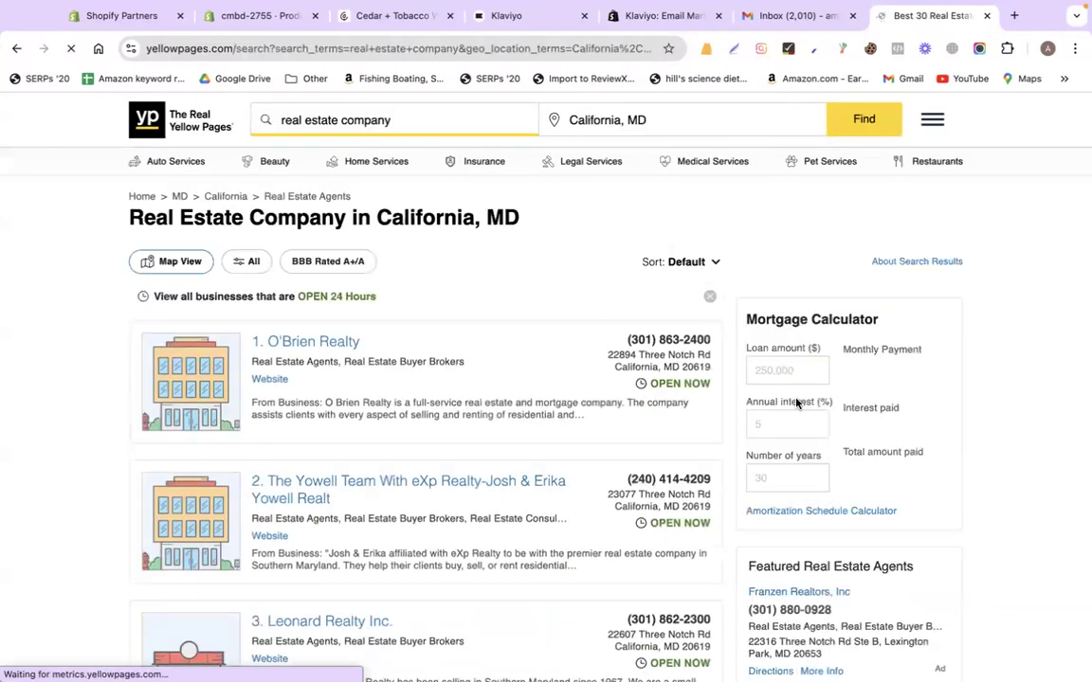
Try O'Brien Realty's website from the results and close the insecure page
{"action": "scroll", "coordinate": [483, 448], "scroll_direction": "down", "scroll_amount": 9}
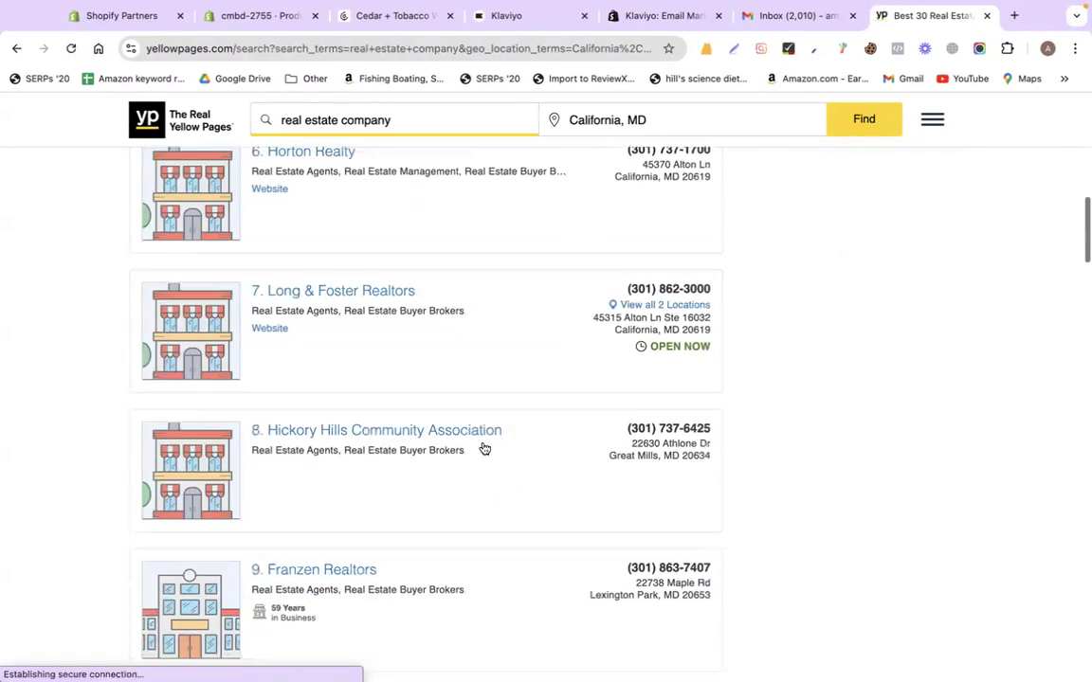
{"action": "scroll", "coordinate": [428, 354], "scroll_direction": "up", "scroll_amount": 7}
{"action": "scroll", "coordinate": [428, 355], "scroll_direction": "up", "scroll_amount": 3}
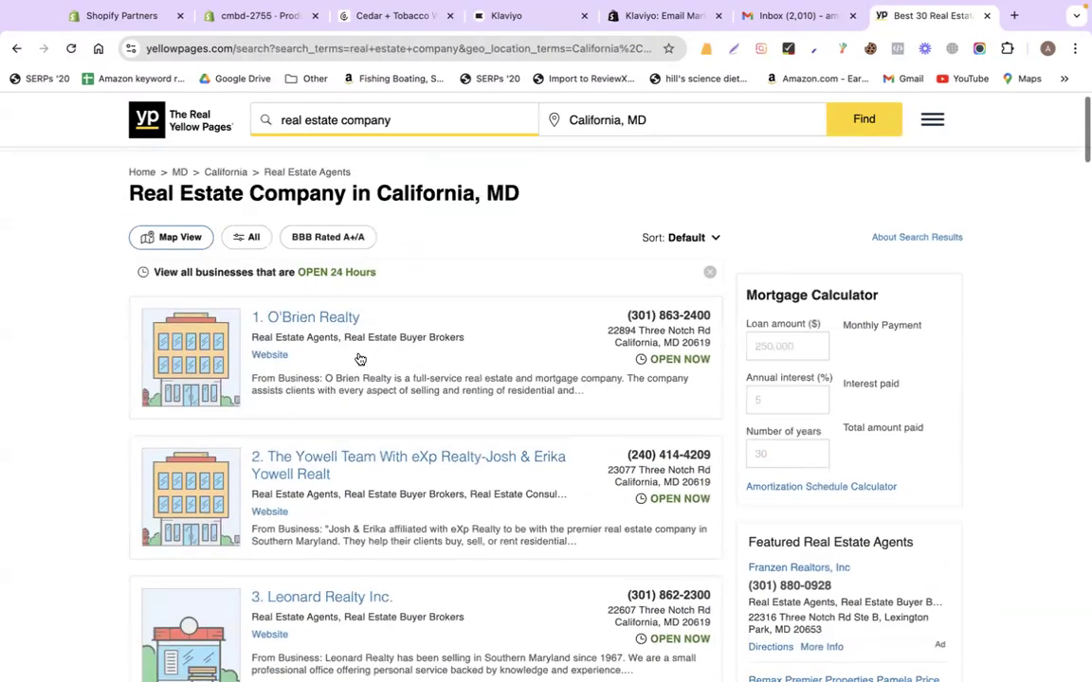
{"action": "left_click", "coordinate": [271, 356]}
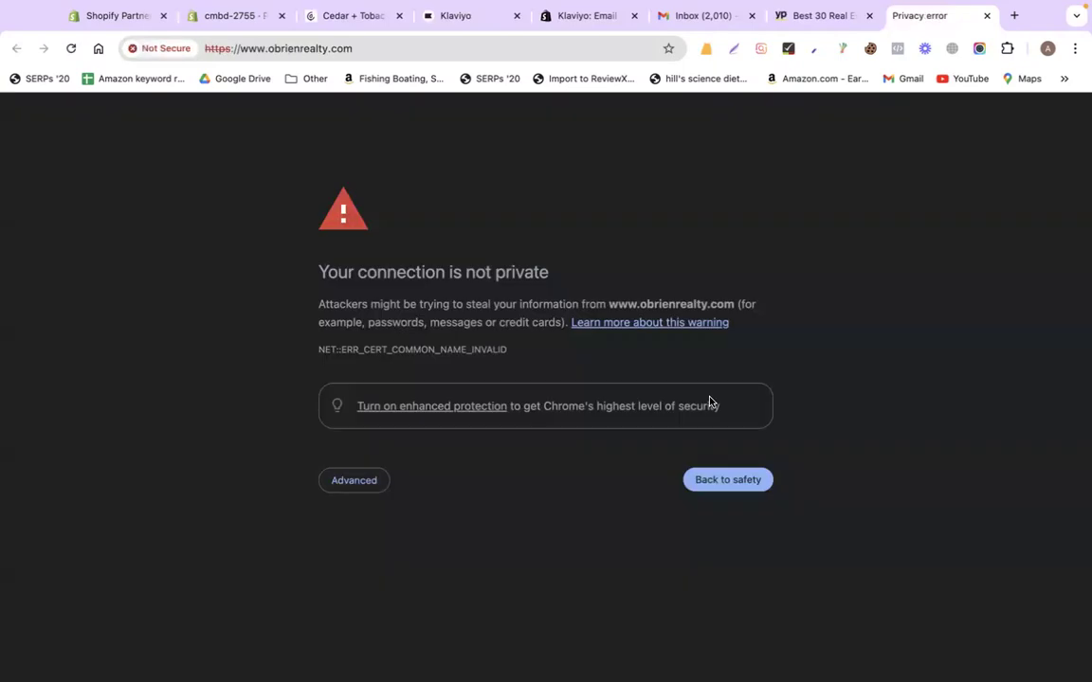
{"action": "left_click", "coordinate": [987, 16]}
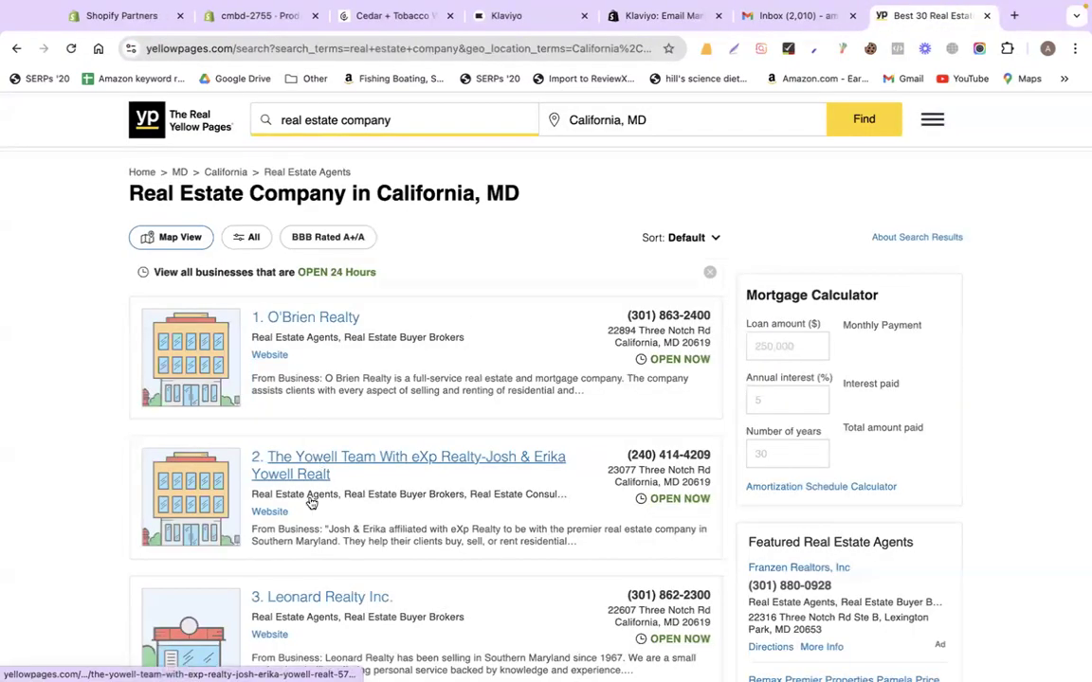
Open The Yowell Team's website and its $849,900 California listing
{"action": "left_click", "coordinate": [270, 513]}
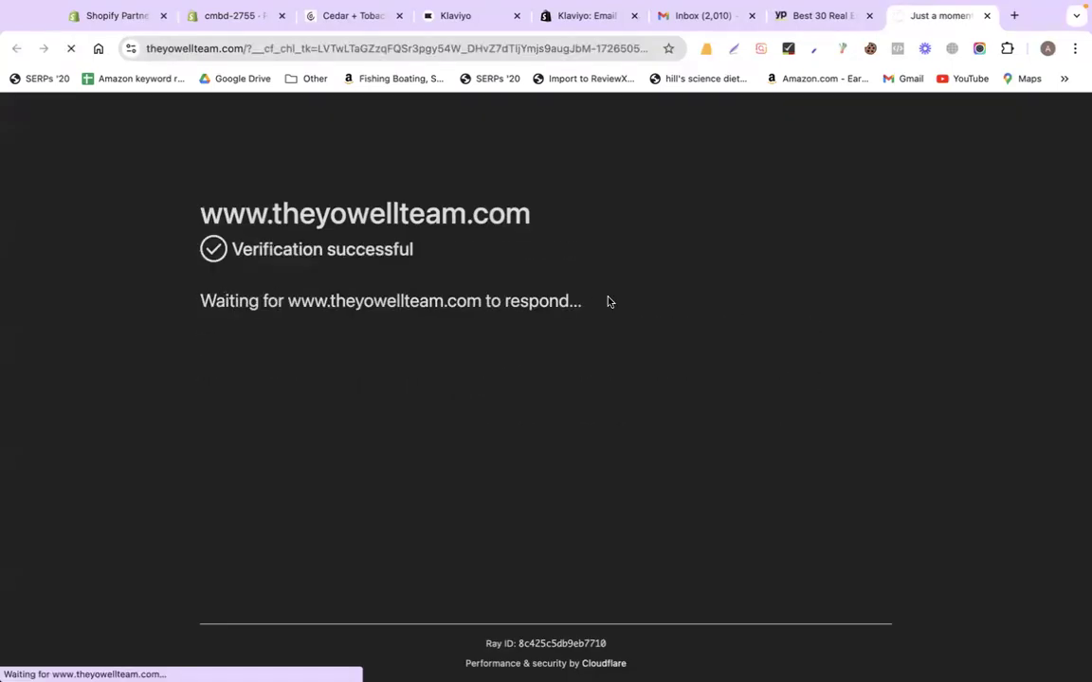
{"action": "scroll", "coordinate": [518, 377], "scroll_direction": "down", "scroll_amount": 10}
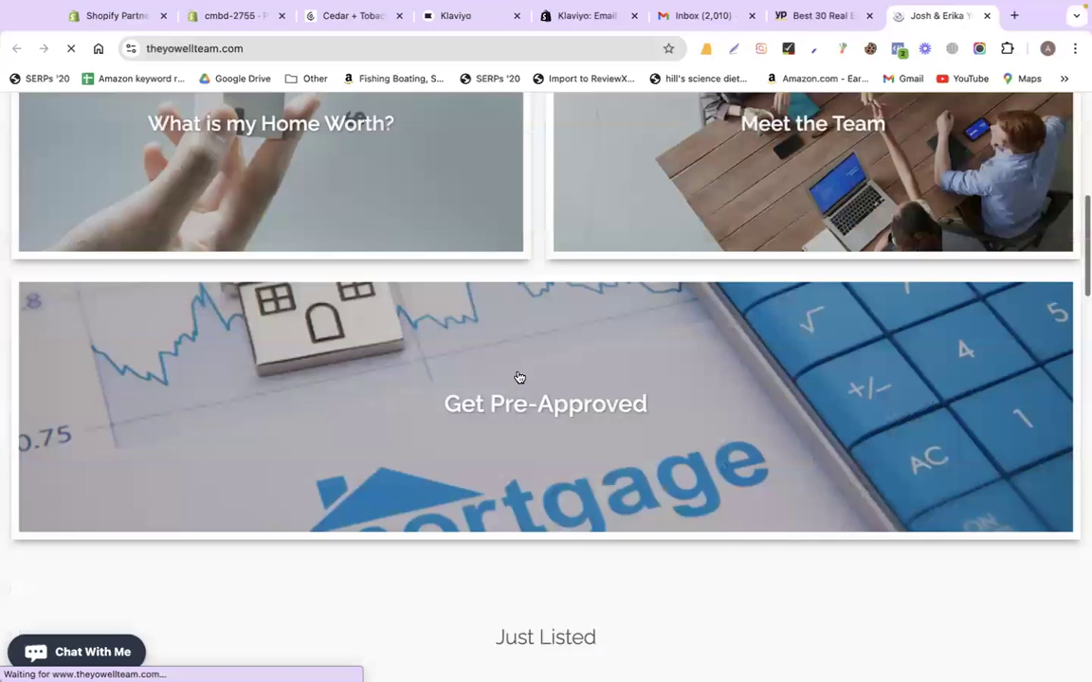
{"action": "scroll", "coordinate": [519, 377], "scroll_direction": "down", "scroll_amount": 15}
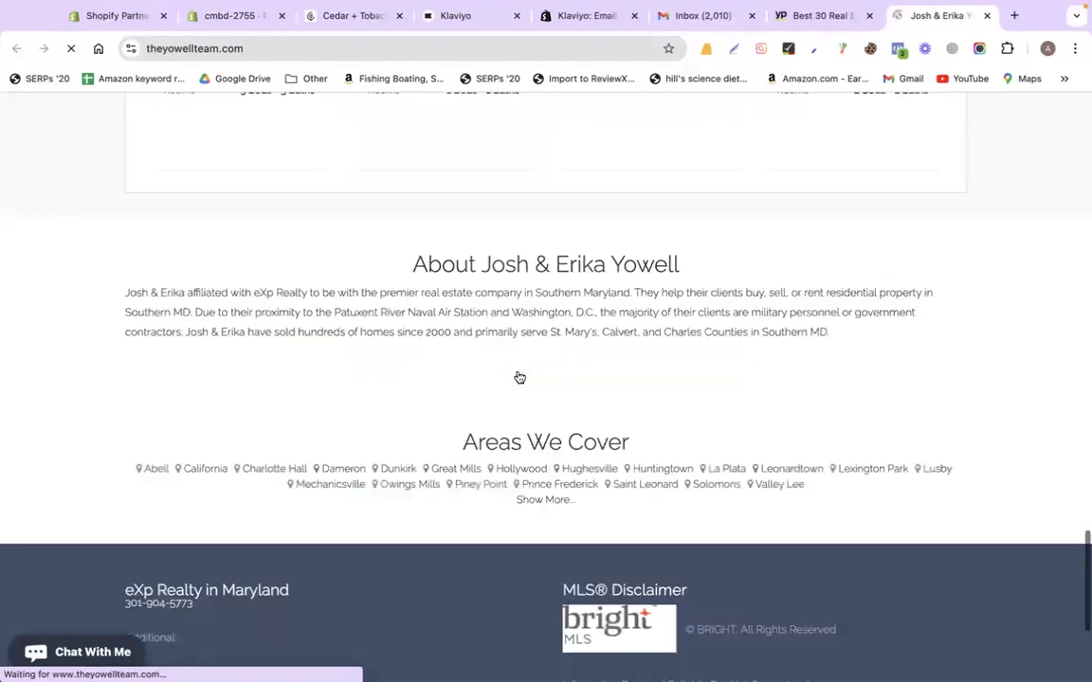
{"action": "scroll", "coordinate": [518, 378], "scroll_direction": "up", "scroll_amount": 6}
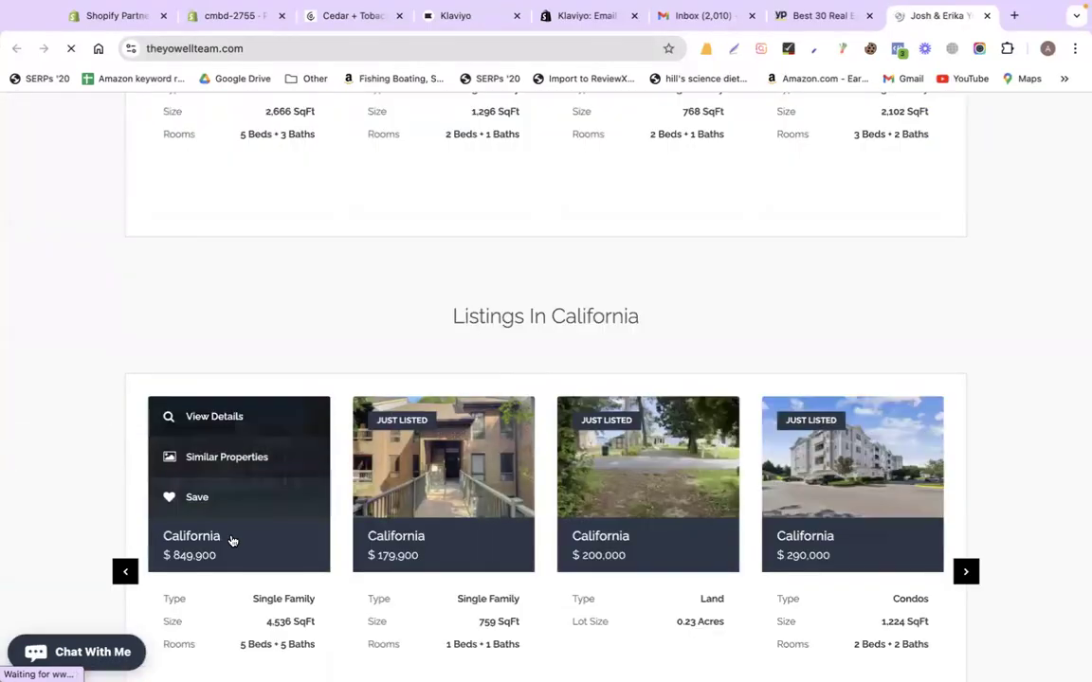
{"action": "left_click", "coordinate": [226, 420]}
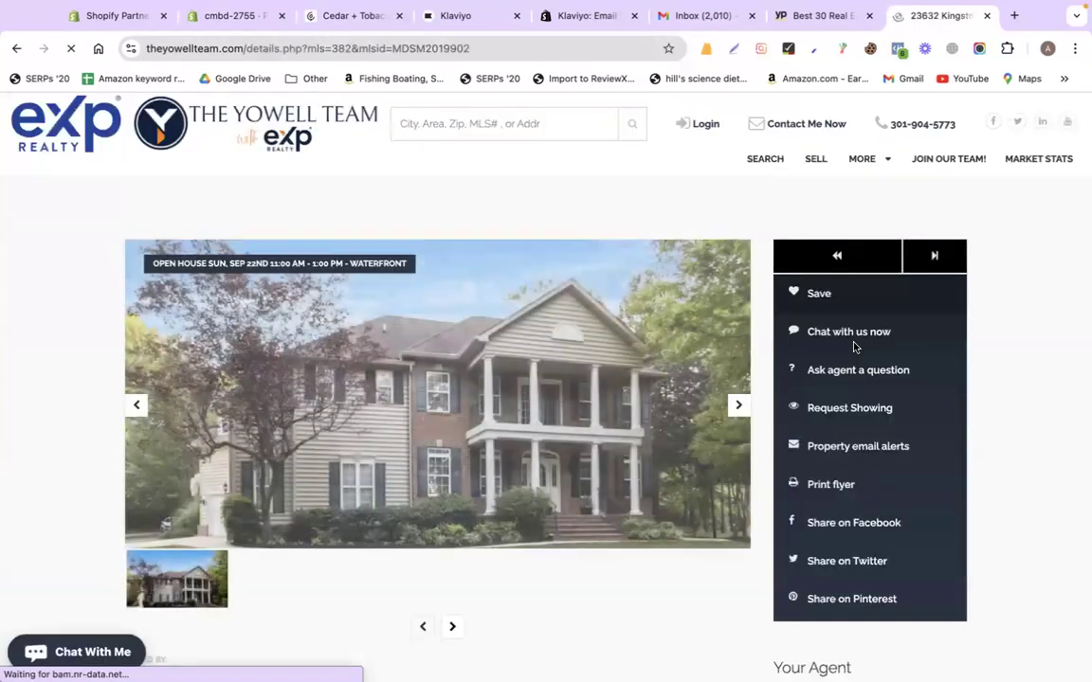
Review the $849,900 listing, dock its tab beside Klaviyo, and check the sheet's emails
{"action": "scroll", "coordinate": [1057, 370], "scroll_direction": "down", "scroll_amount": 5}
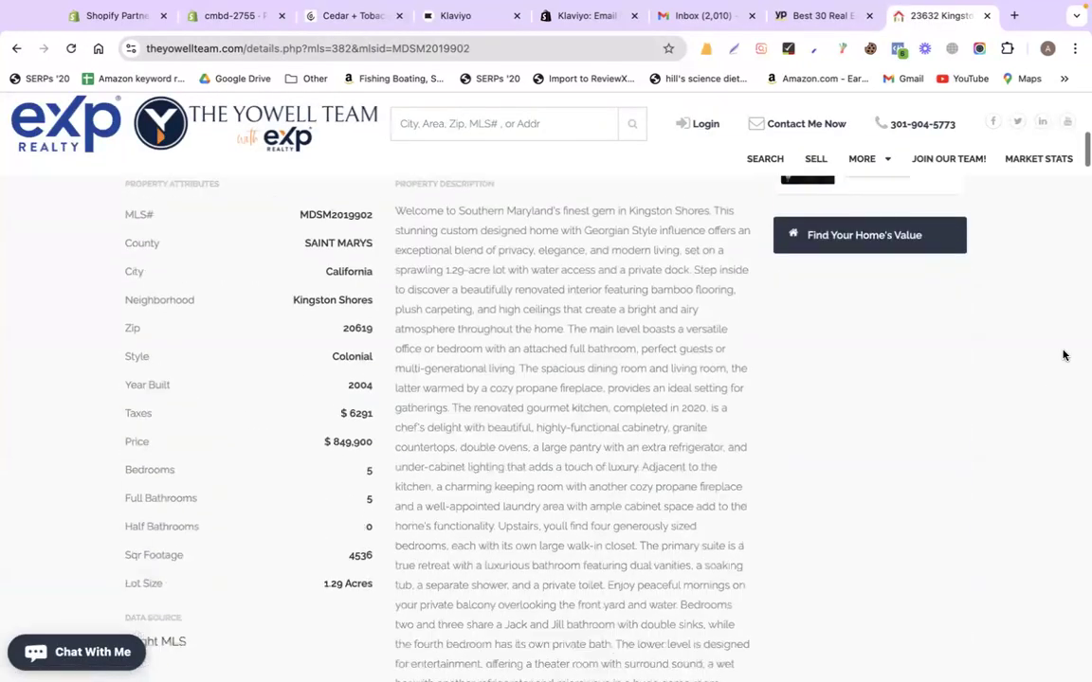
{"action": "scroll", "coordinate": [1063, 356], "scroll_direction": "up", "scroll_amount": 5}
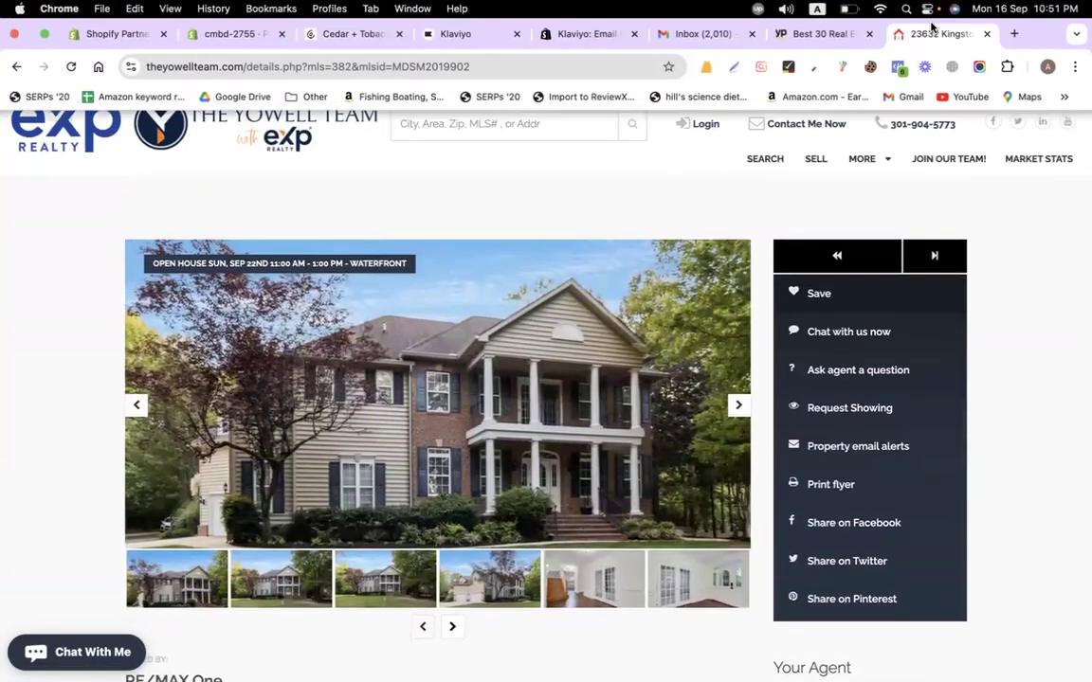
{"action": "left_click_drag", "start_coordinate": [924, 34], "coordinate": [597, 43]}
{"action": "key", "text": "ctrl+Left"}
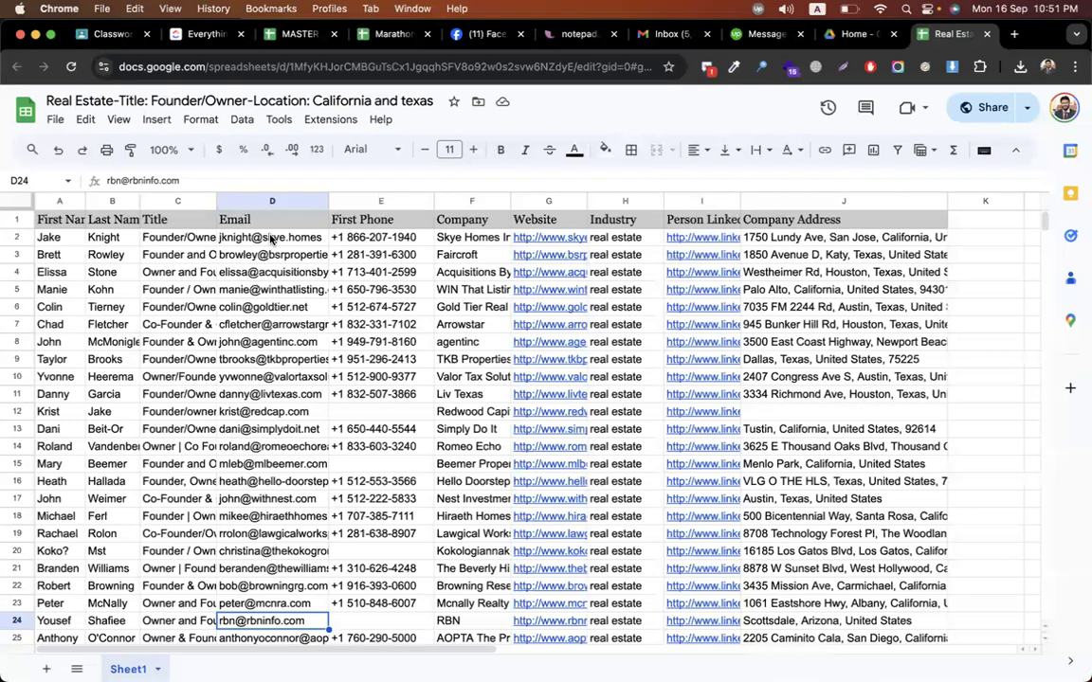
{"action": "left_click_drag", "start_coordinate": [271, 238], "coordinate": [291, 490]}
{"action": "scroll", "coordinate": [291, 490], "scroll_direction": "down", "scroll_amount": 5}
{"action": "scroll", "coordinate": [291, 490], "scroll_direction": "up", "scroll_amount": 5}
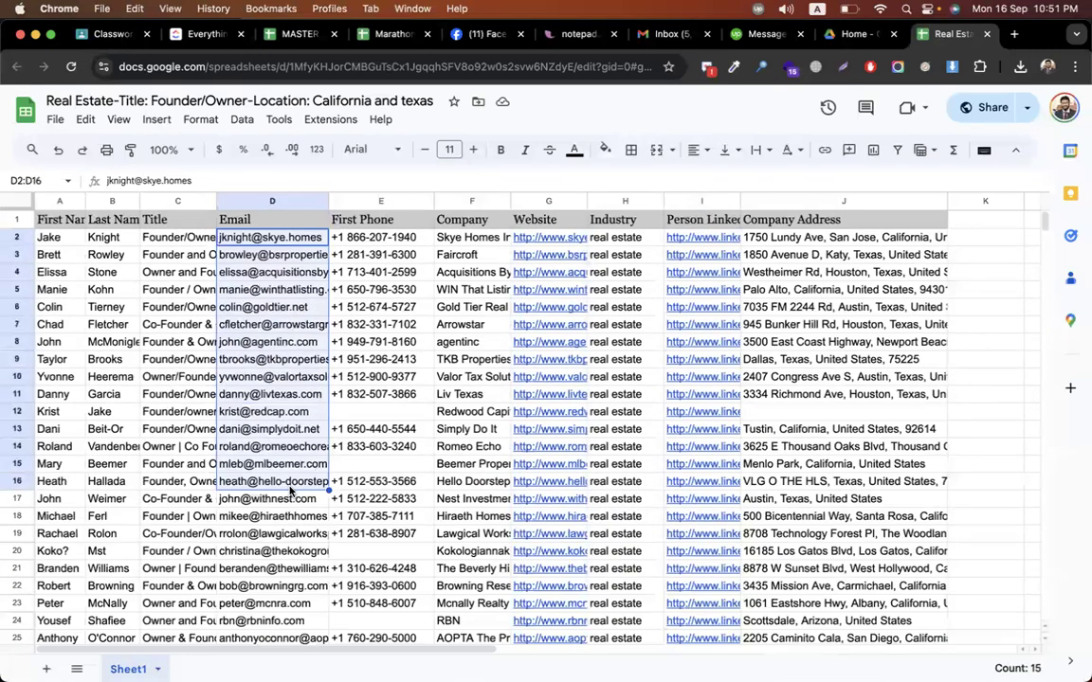
{"action": "left_click", "coordinate": [18, 238]}
{"action": "left_click_drag", "start_coordinate": [289, 256], "coordinate": [302, 437]}
Look over the listing details again, then return to Klaviyo's Real estate list
{"action": "key", "text": "ctrl+Right"}
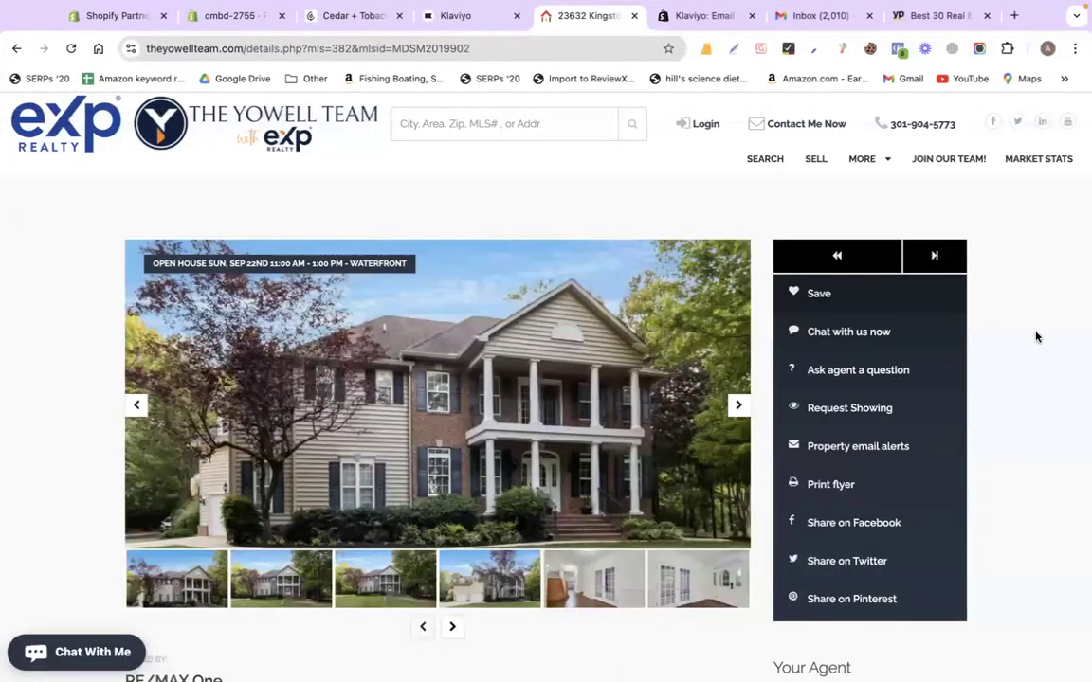
{"action": "scroll", "coordinate": [1036, 337], "scroll_direction": "down", "scroll_amount": 20}
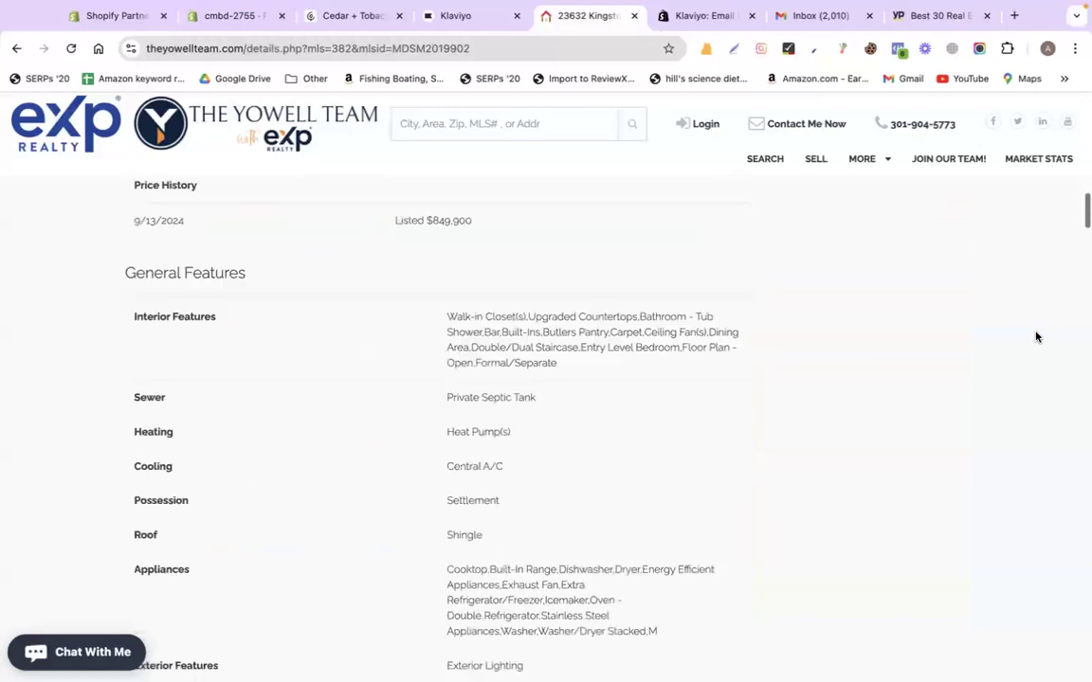
{"action": "scroll", "coordinate": [1036, 336], "scroll_direction": "down", "scroll_amount": 20}
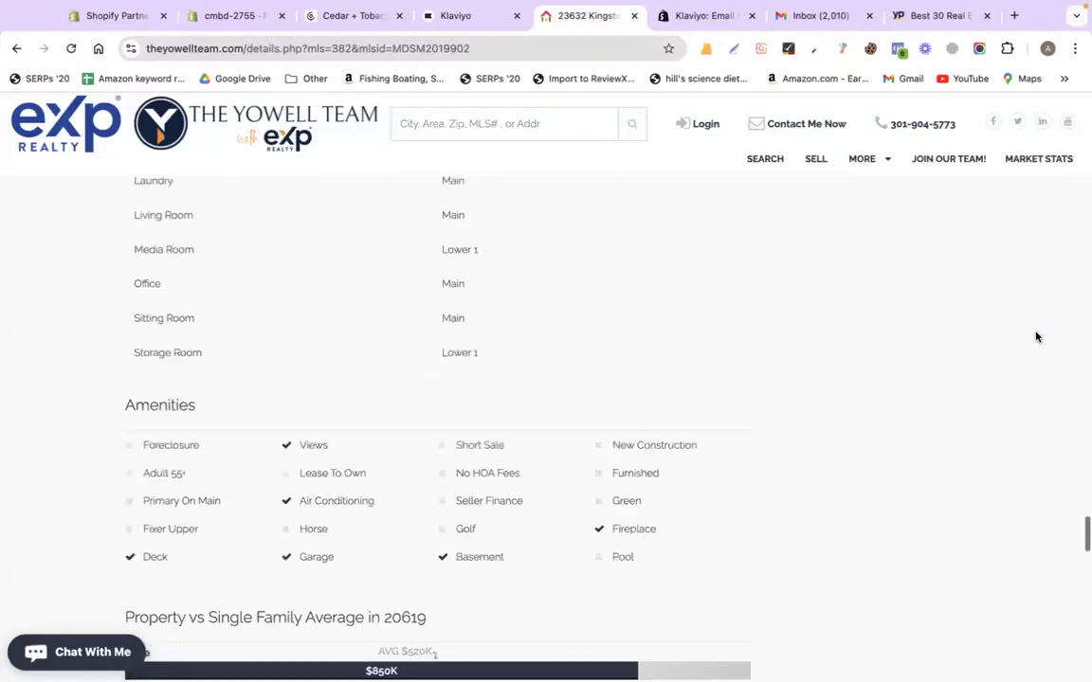
{"action": "scroll", "coordinate": [1036, 336], "scroll_direction": "up", "scroll_amount": 15}
{"action": "scroll", "coordinate": [1036, 337], "scroll_direction": "up", "scroll_amount": 20}
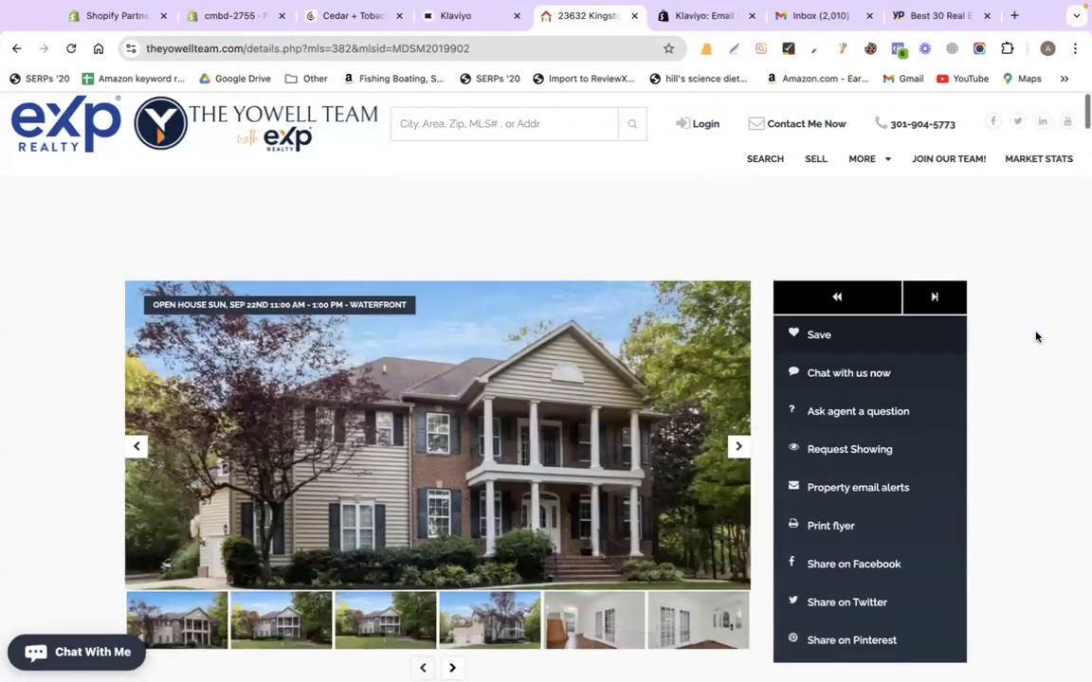
{"action": "key", "text": "ctrl+Left"}
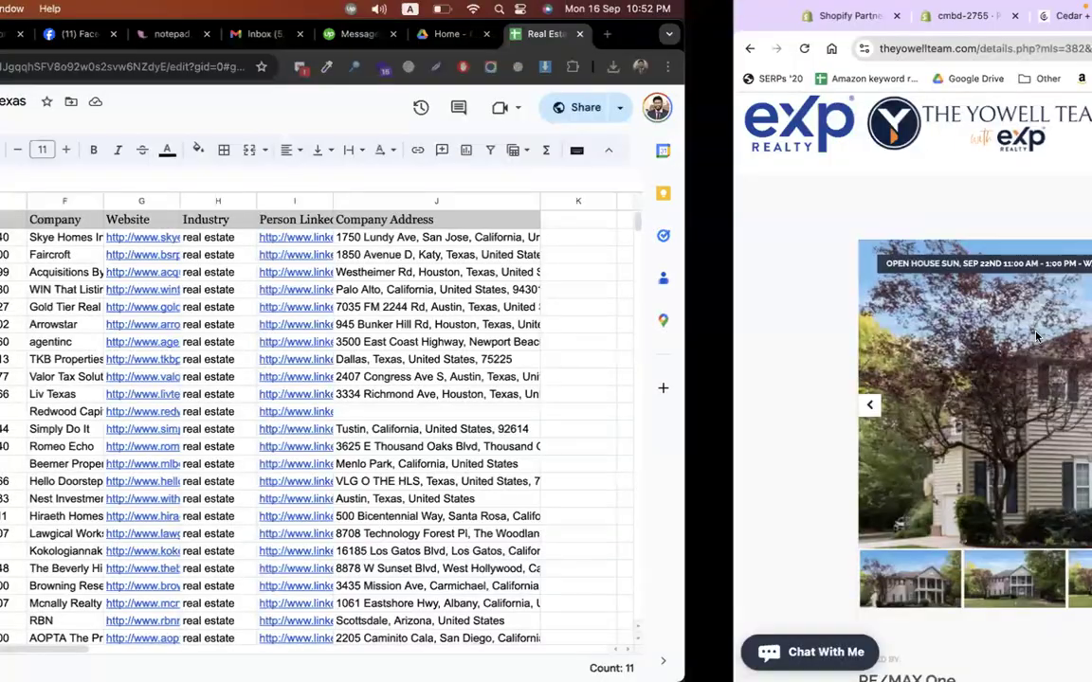
{"action": "key", "text": "ctrl+Right"}
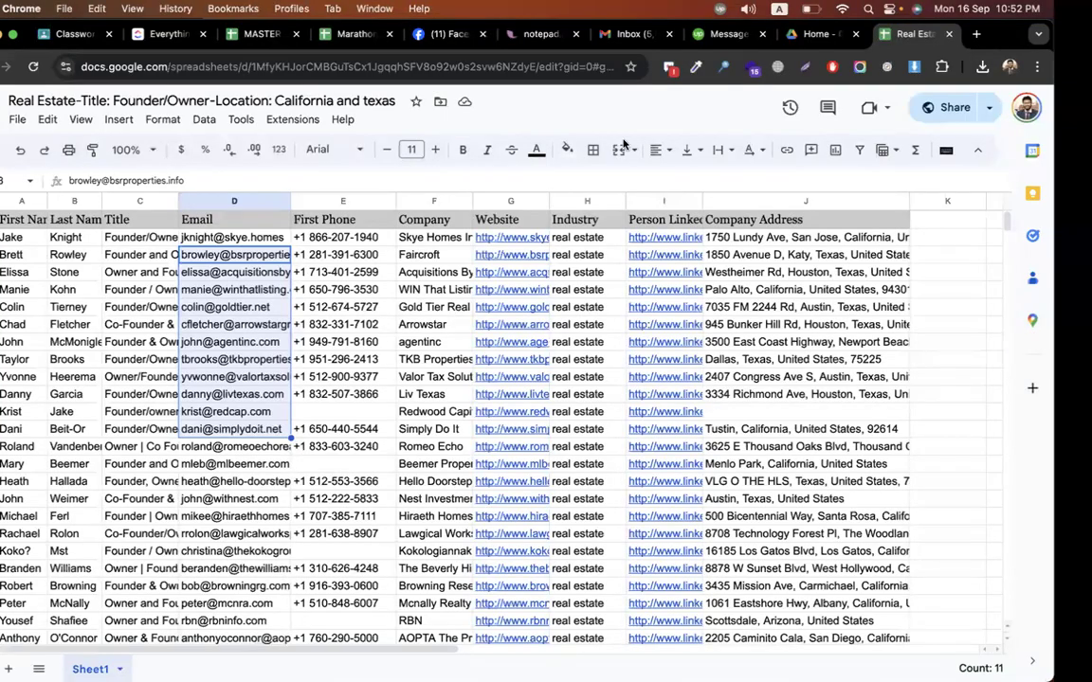
{"action": "left_click", "coordinate": [460, 27]}
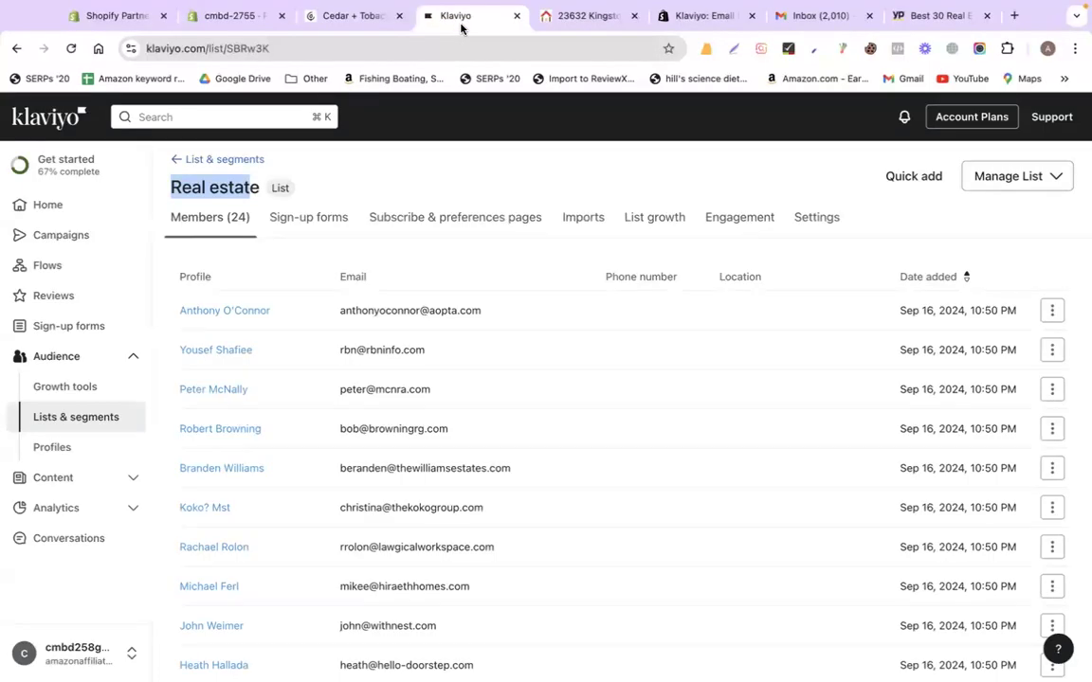
Start a new campaign from the Campaigns overview and select its default name
{"action": "left_click", "coordinate": [466, 169]}
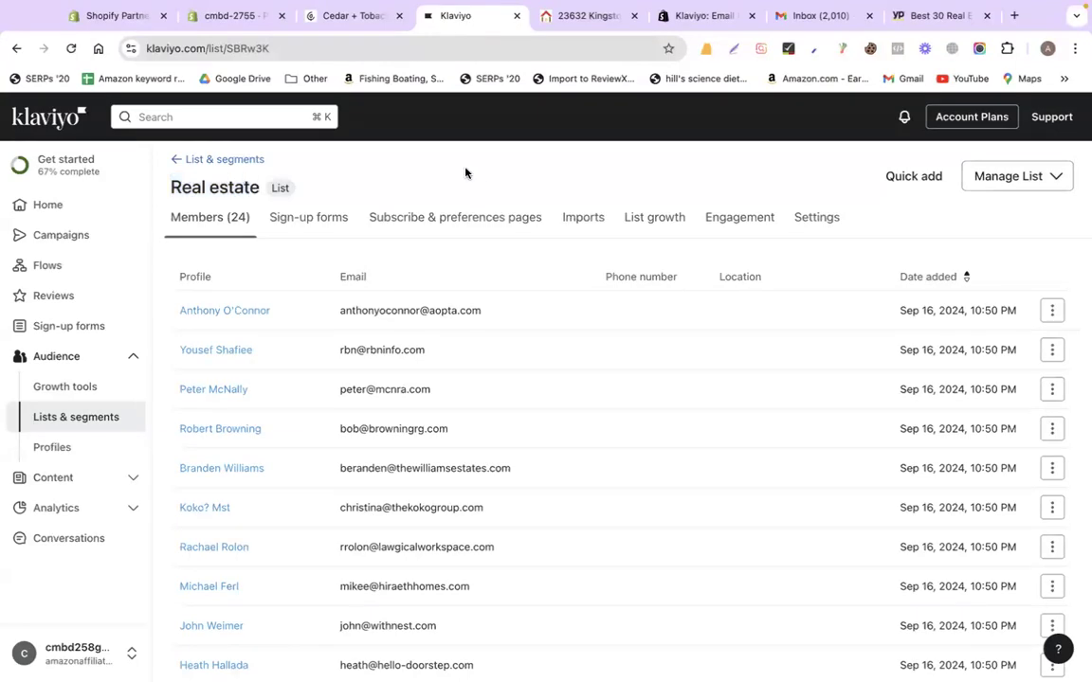
{"action": "left_click", "coordinate": [68, 236]}
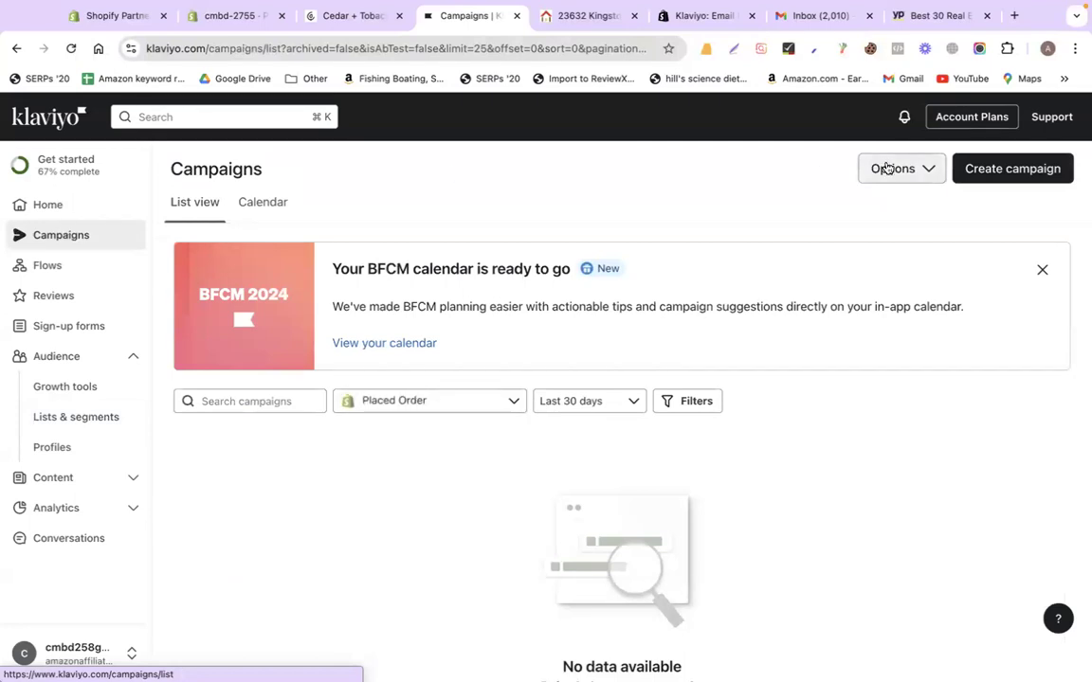
{"action": "left_click", "coordinate": [984, 180]}
{"action": "triple_click", "coordinate": [911, 225]}
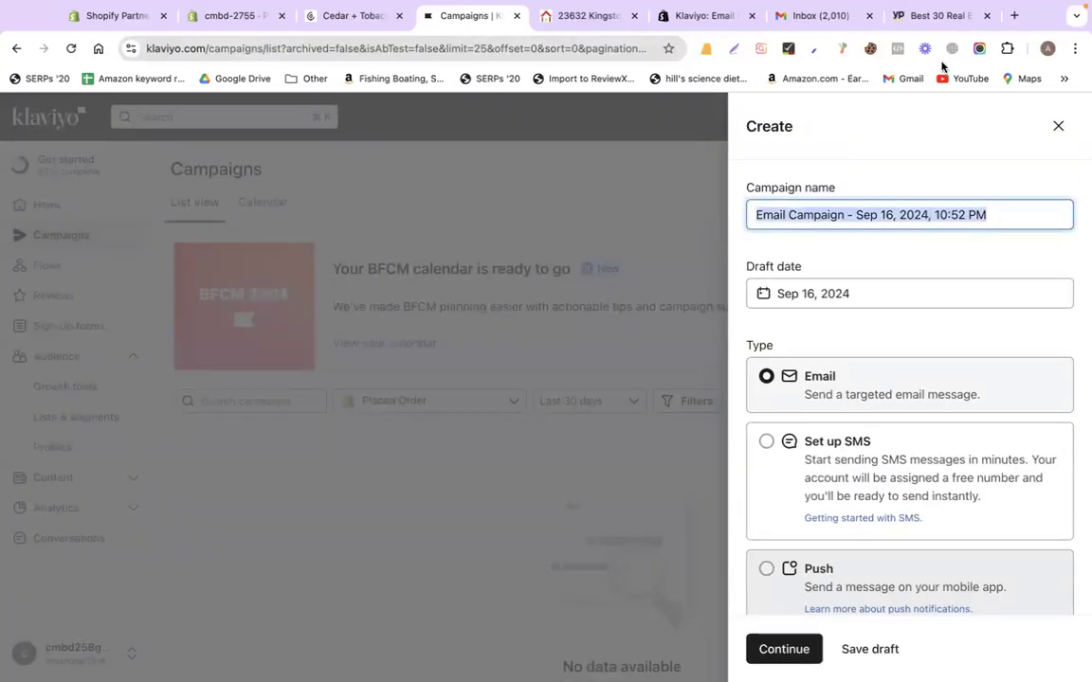
{"action": "left_click", "coordinate": [582, 15]}
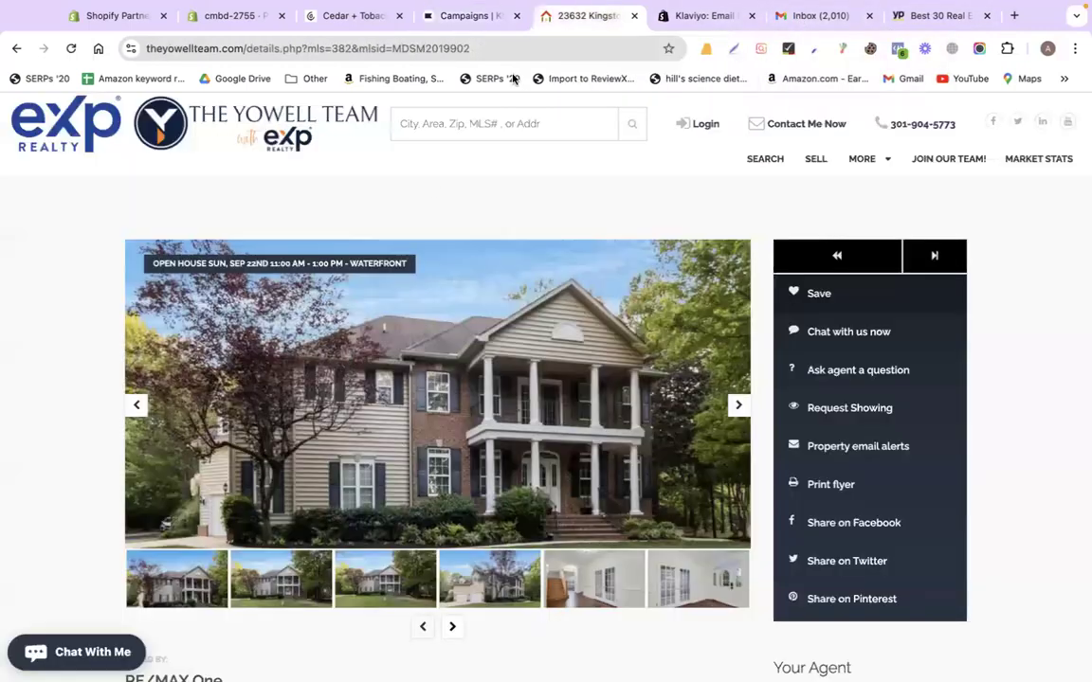
{"action": "scroll", "coordinate": [383, 235], "scroll_direction": "down", "scroll_amount": 3}
{"action": "scroll", "coordinate": [383, 235], "scroll_direction": "down", "scroll_amount": 1}
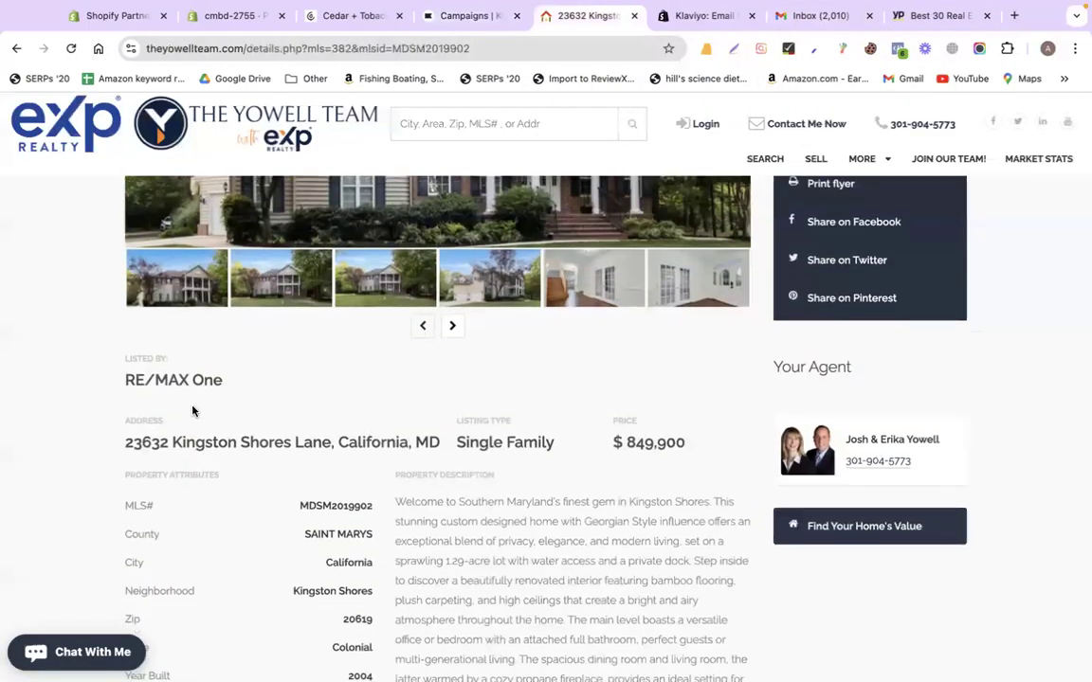
{"action": "mouse_move", "coordinate": [106, 450]}
{"action": "left_mouse_down"}
{"action": "mouse_move", "coordinate": [434, 451]}
{"action": "mouse_move", "coordinate": [124, 446]}
{"action": "left_mouse_up"}
{"action": "key", "text": "super+c"}
{"action": "left_click", "coordinate": [323, 452]}
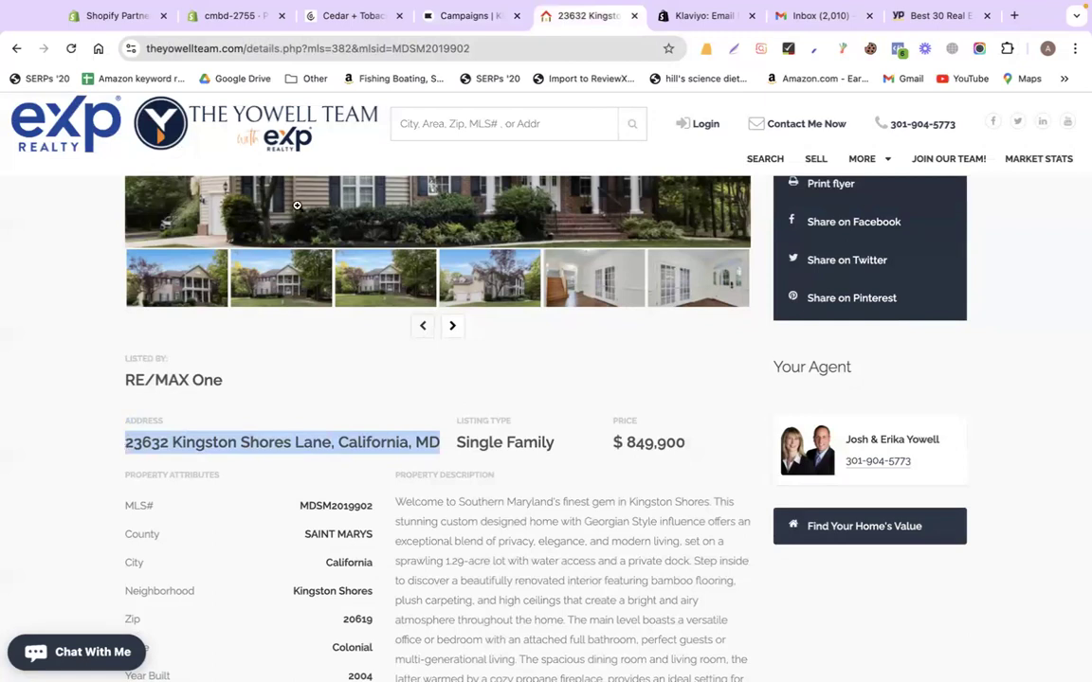
{"action": "left_click", "coordinate": [445, 16]}
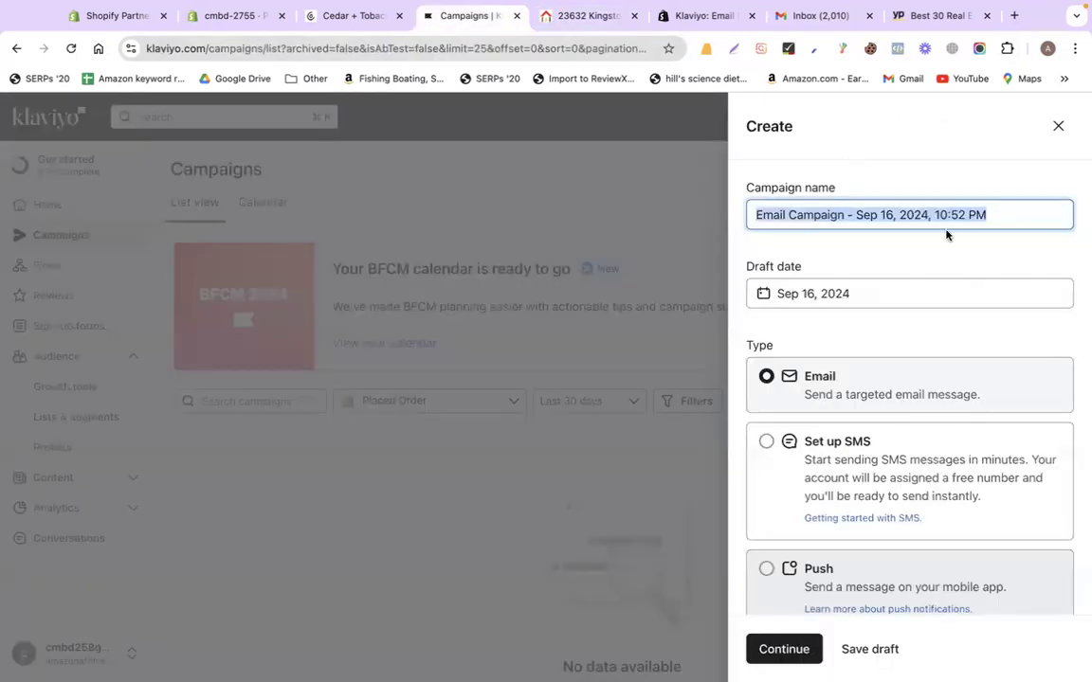
{"action": "key", "text": "super+v"}
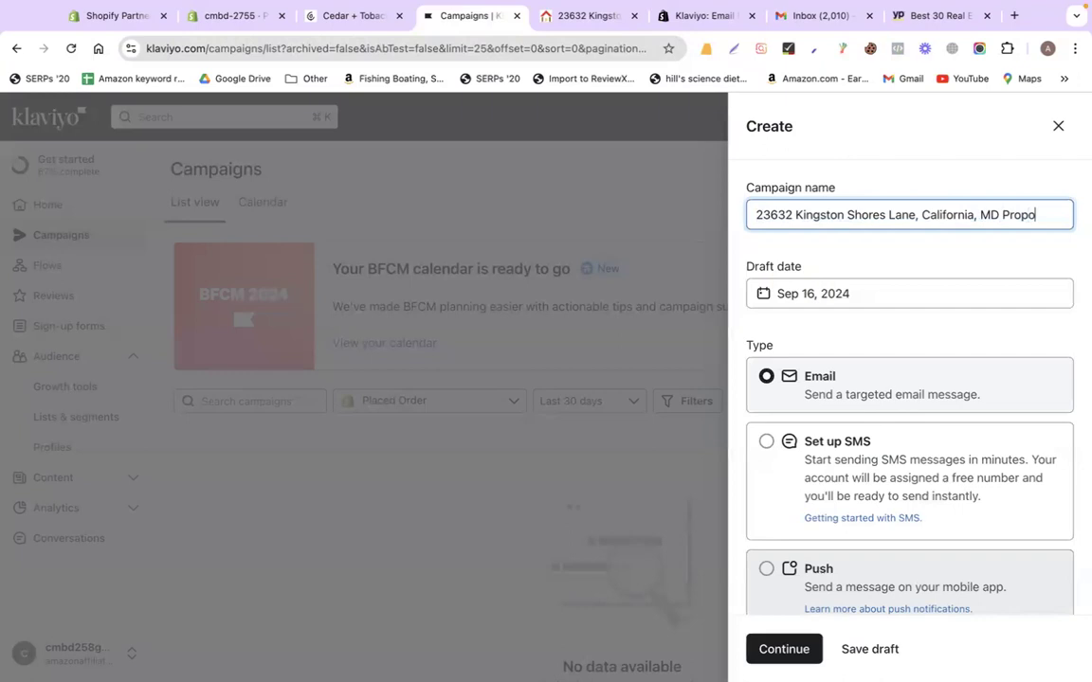
{"action": "type", "text": "Property"}
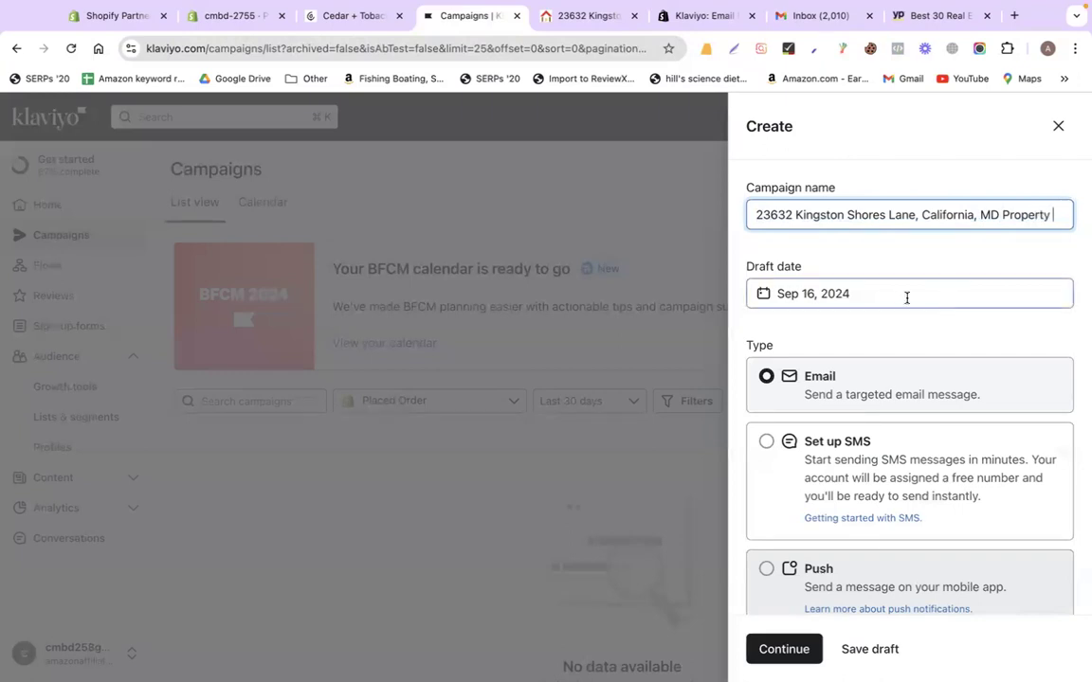
Tag the email campaign learner and continue to recipients
{"action": "scroll", "coordinate": [821, 358], "scroll_direction": "down", "scroll_amount": 2}
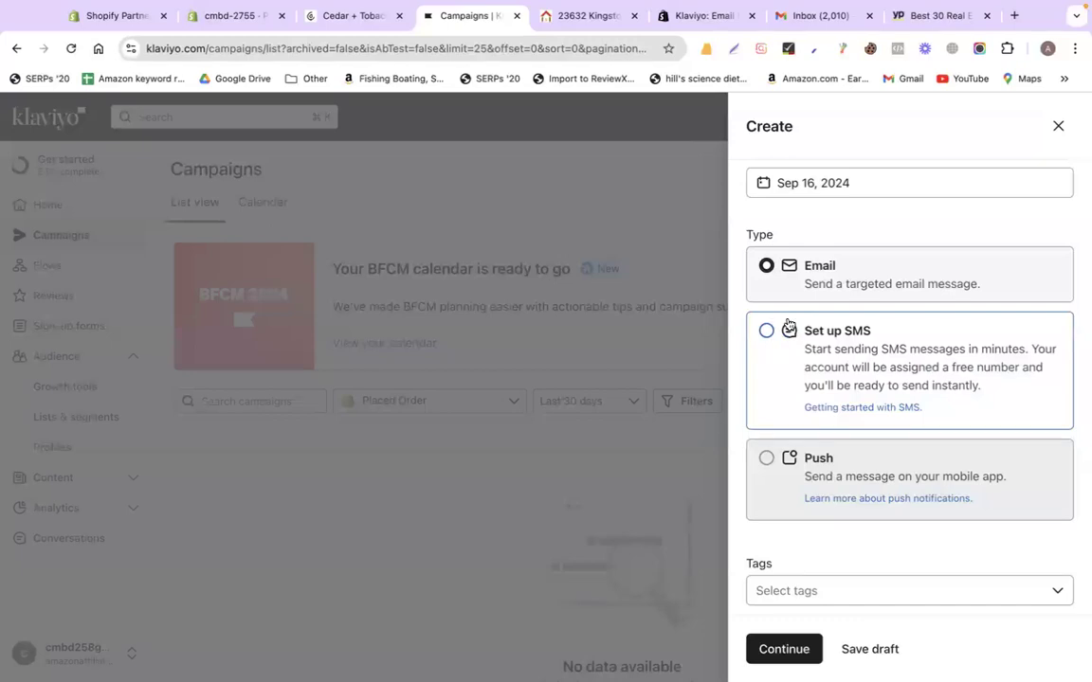
{"action": "scroll", "coordinate": [848, 505], "scroll_direction": "down", "scroll_amount": 1}
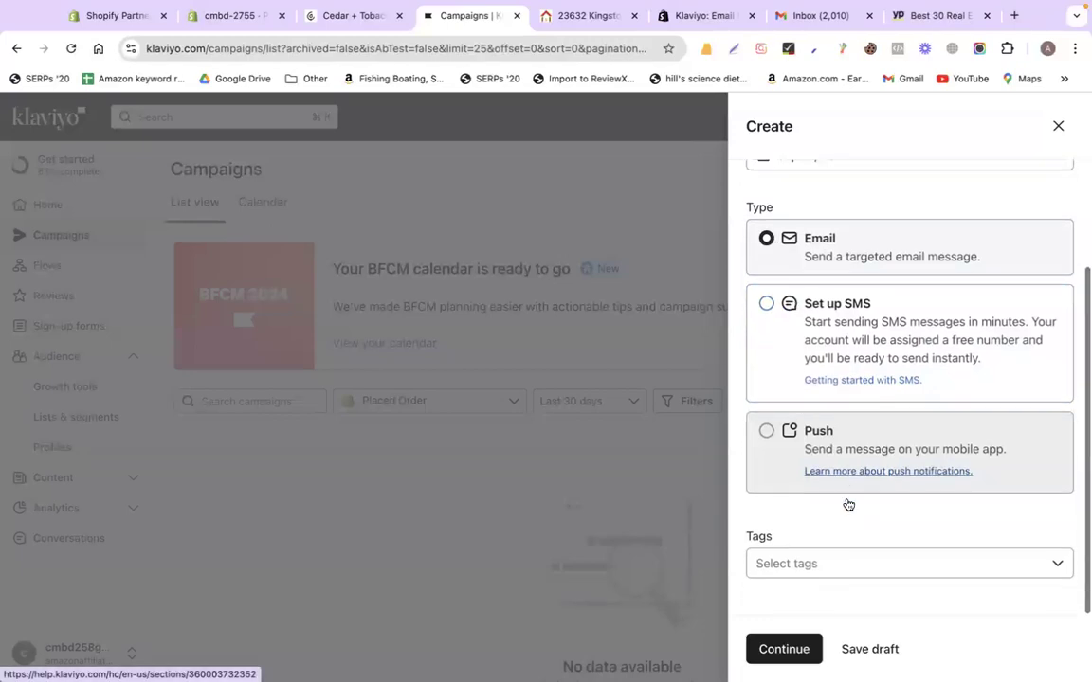
{"action": "left_click", "coordinate": [803, 569]}
{"action": "left_click", "coordinate": [799, 530]}
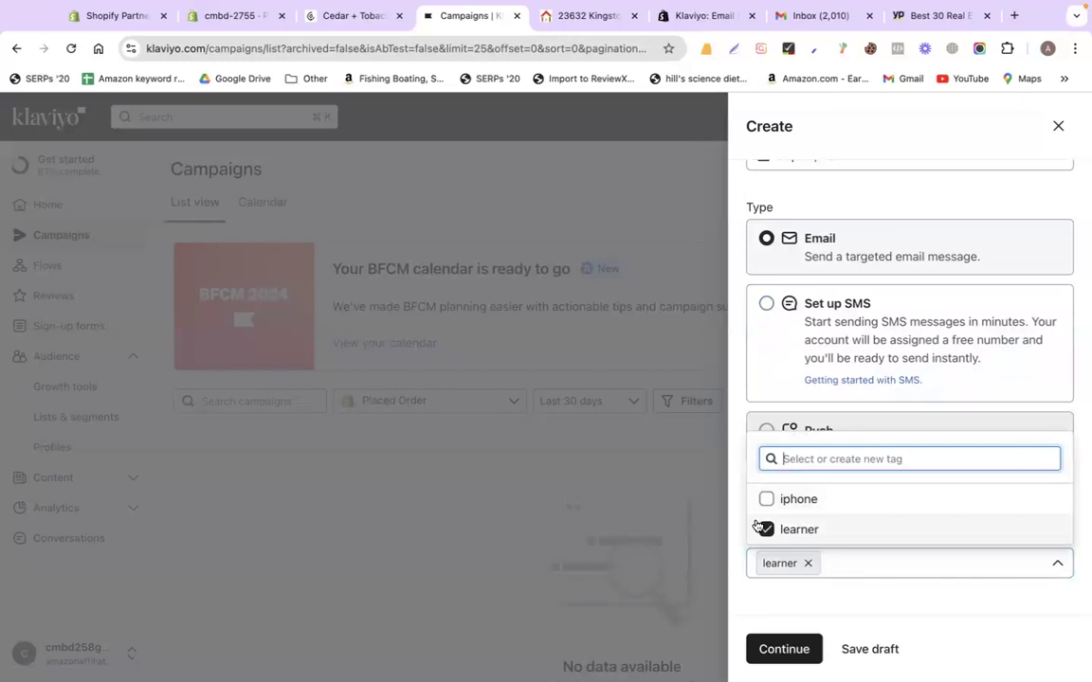
{"action": "left_click", "coordinate": [782, 650]}
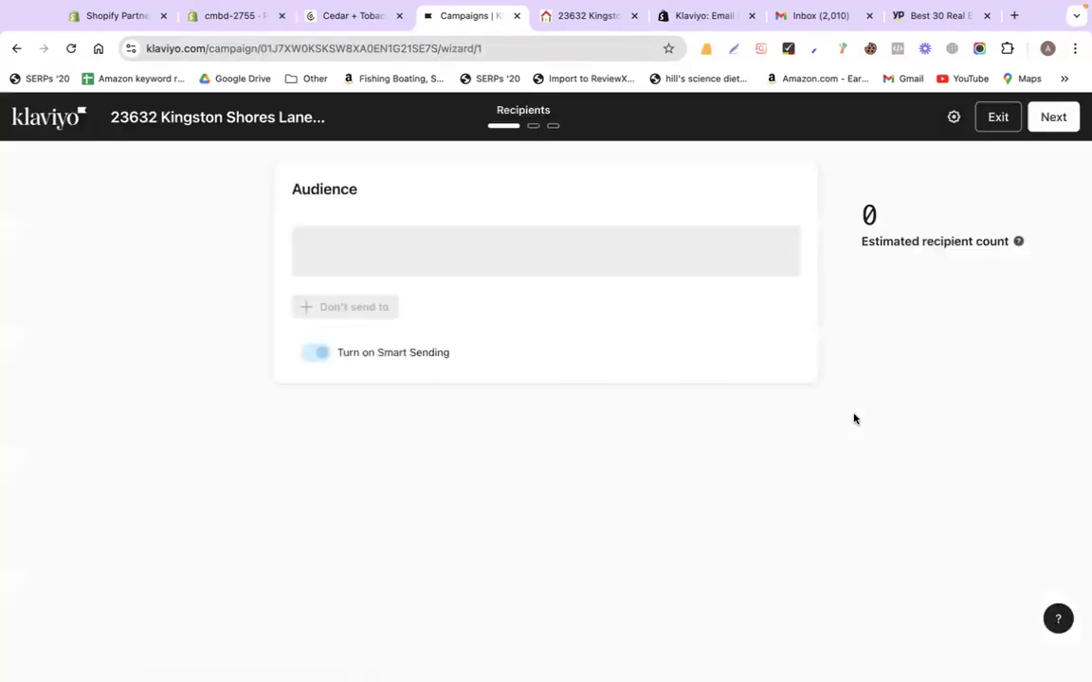
Target the Real estate list (24 recipients) and advance to the Message step
{"action": "left_click", "coordinate": [430, 261]}
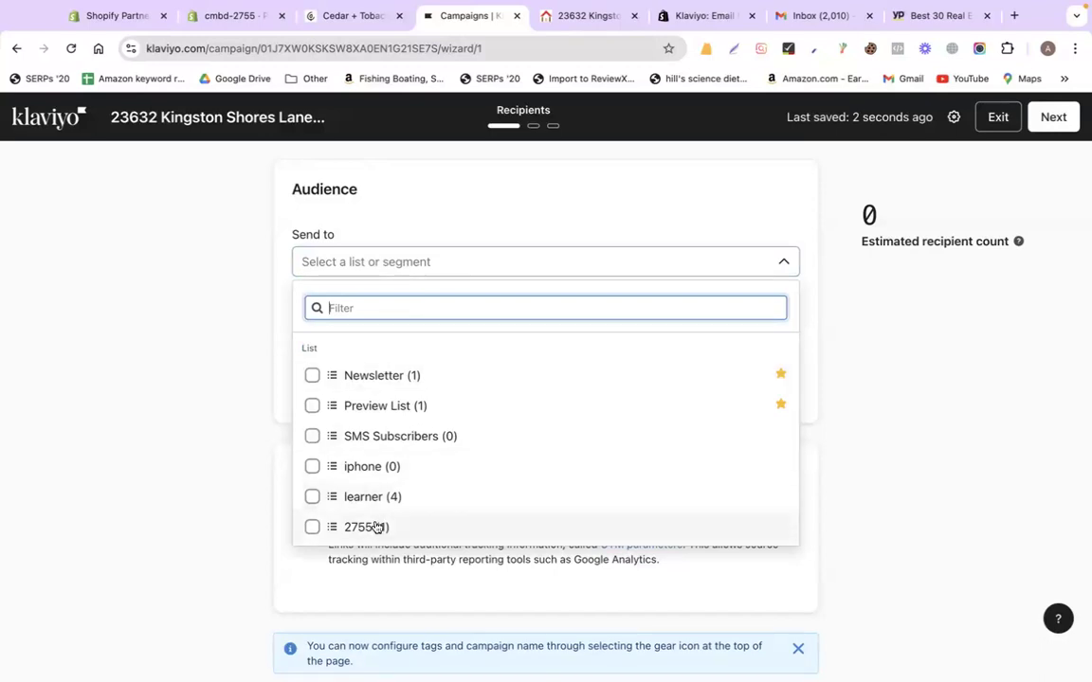
{"action": "scroll", "coordinate": [427, 495], "scroll_direction": "down", "scroll_amount": 1}
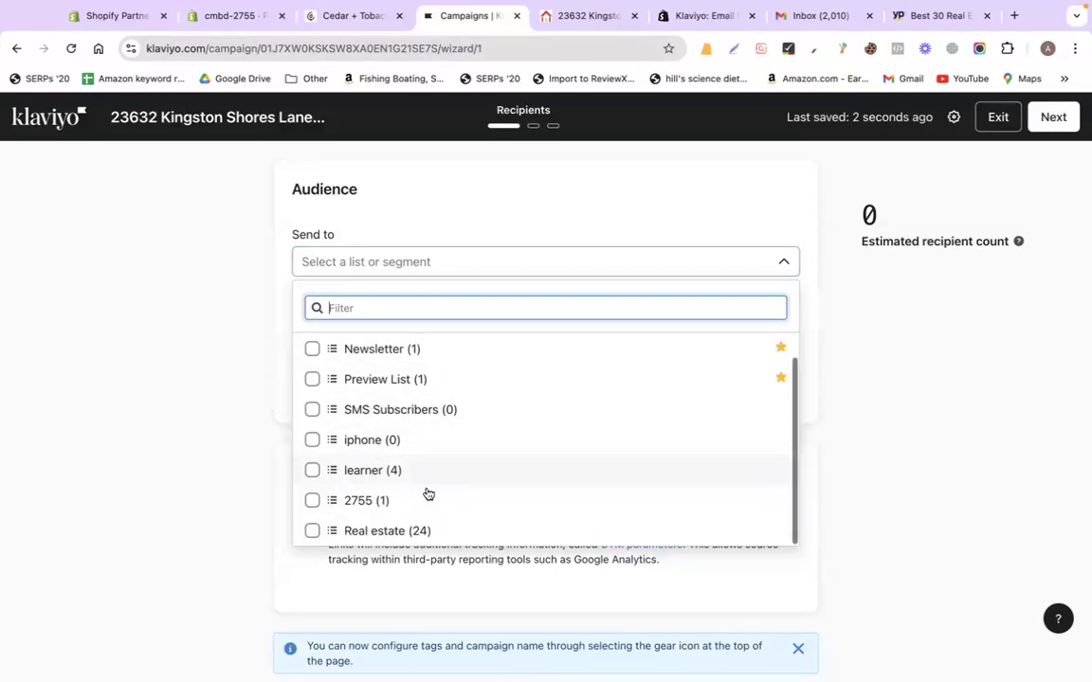
{"action": "left_click", "coordinate": [313, 532]}
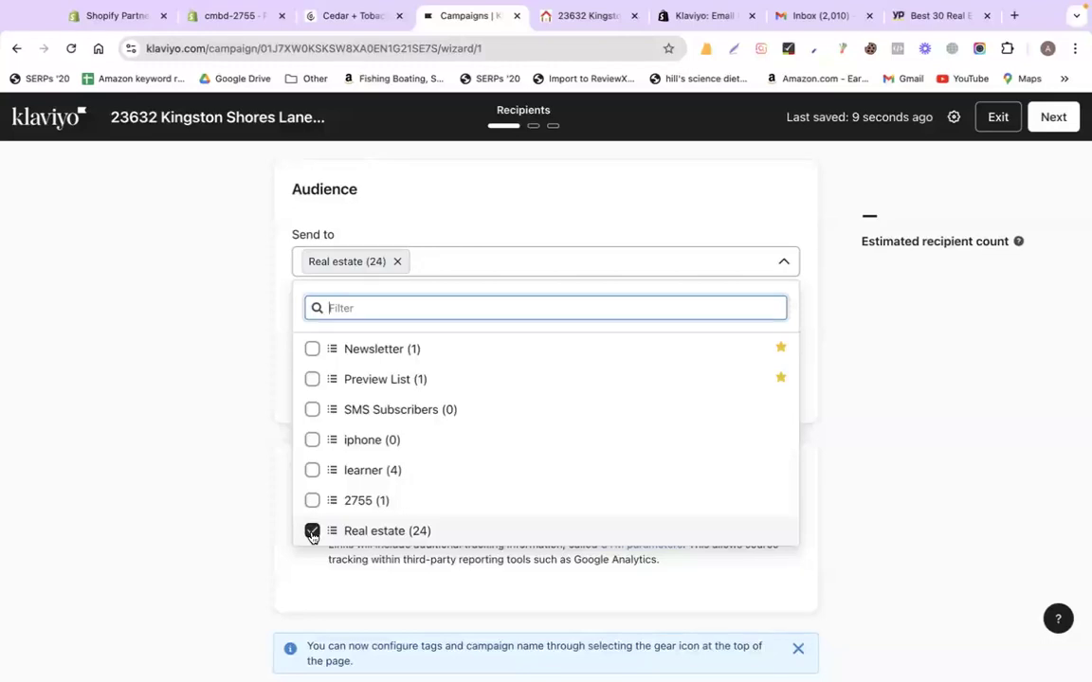
{"action": "left_click", "coordinate": [238, 503]}
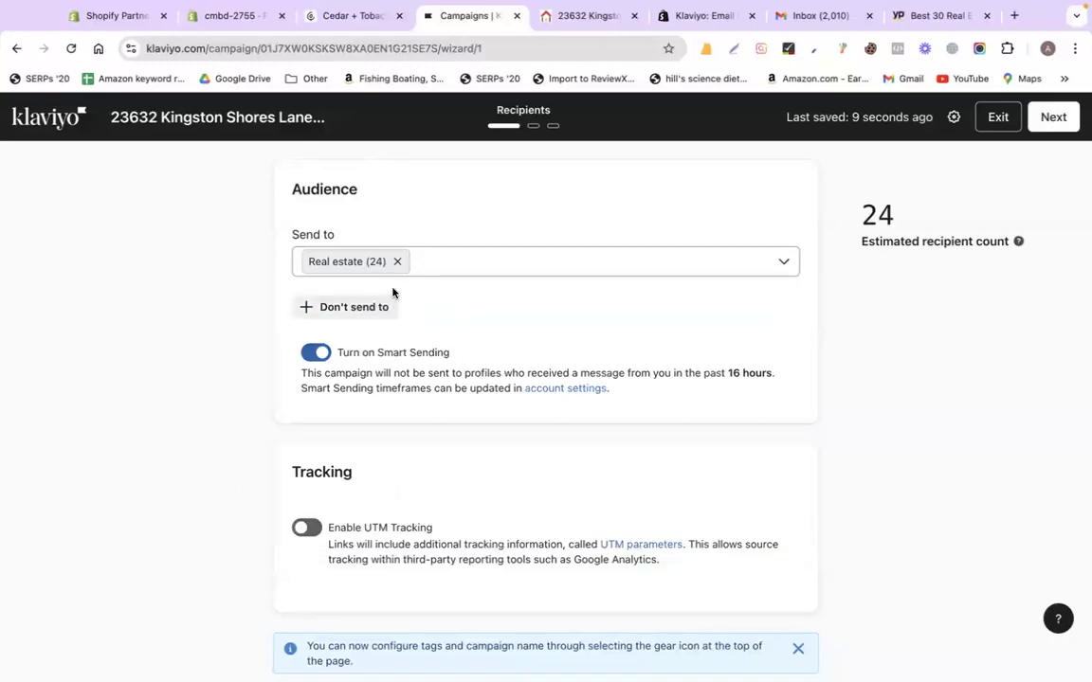
{"action": "scroll", "coordinate": [876, 428], "scroll_direction": "down", "scroll_amount": 1}
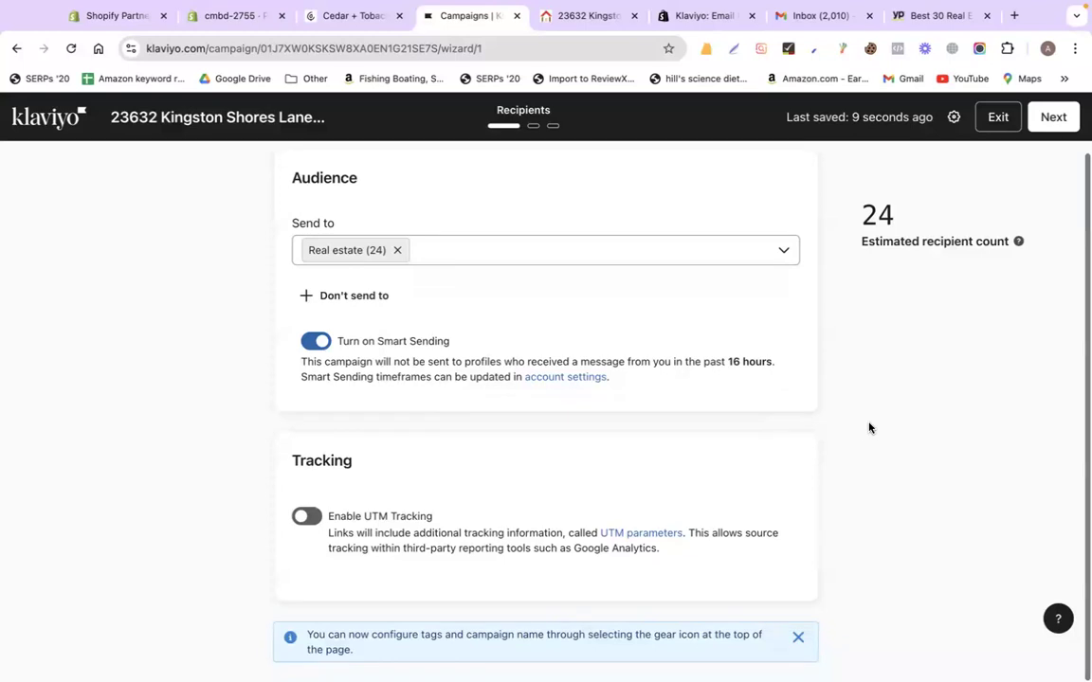
{"action": "left_click", "coordinate": [1050, 121]}
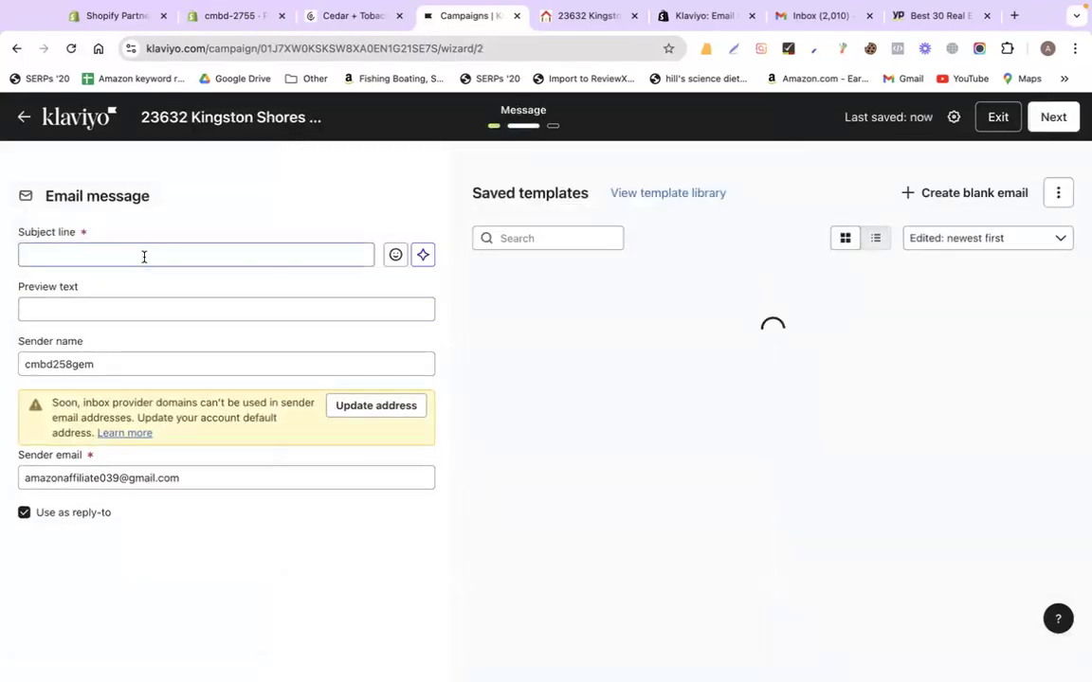
{"action": "left_click", "coordinate": [142, 255]}
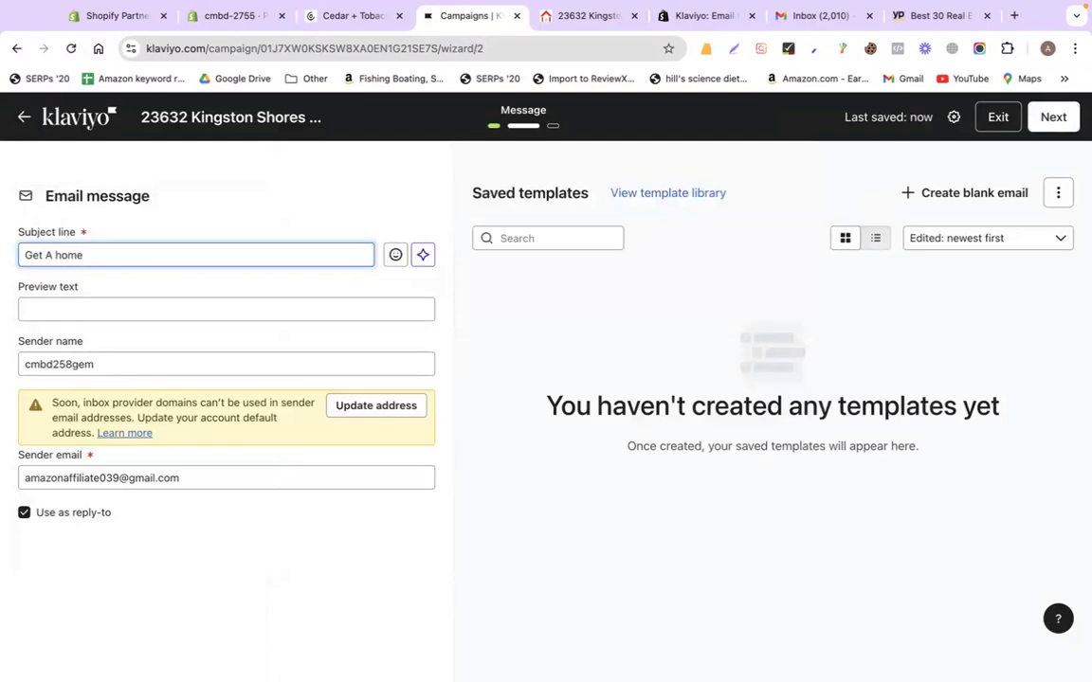
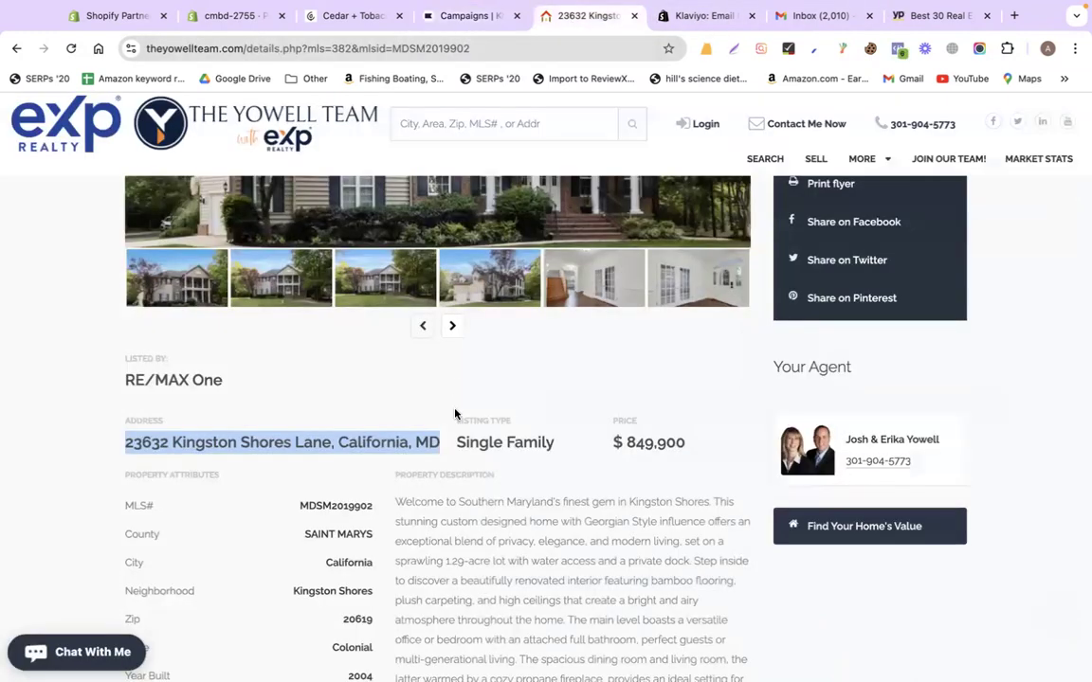
{"action": "left_click_drag", "start_coordinate": [712, 448], "coordinate": [616, 443]}
{"action": "key", "text": "super+c"}
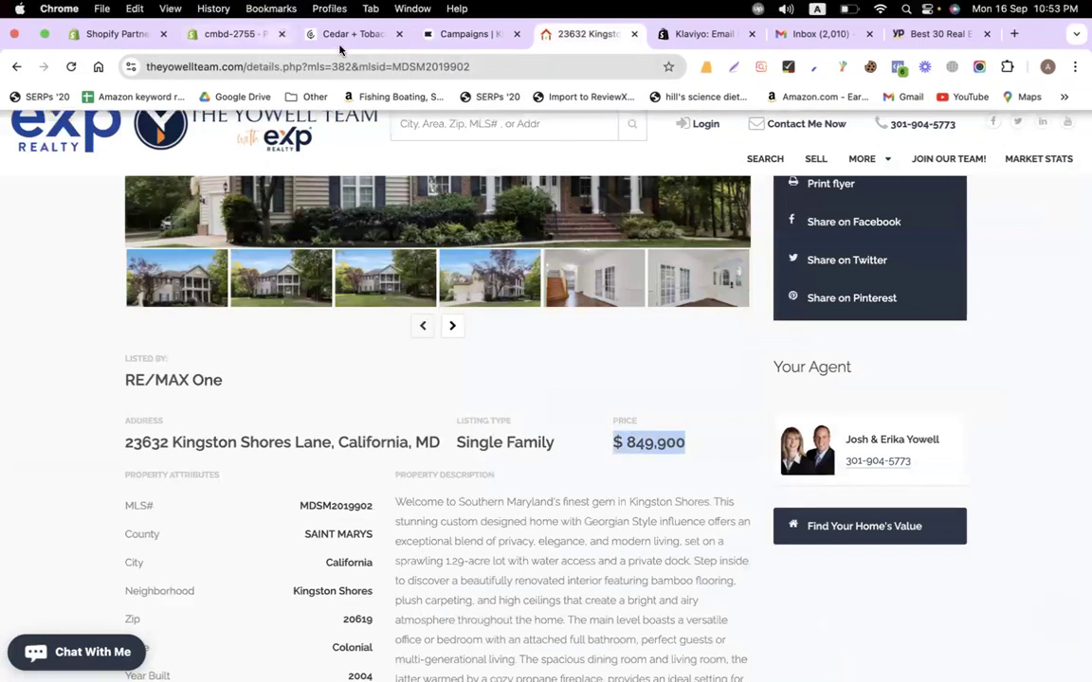
{"action": "left_click", "coordinate": [464, 15]}
{"action": "type", "text": "fornia, MD fo"}
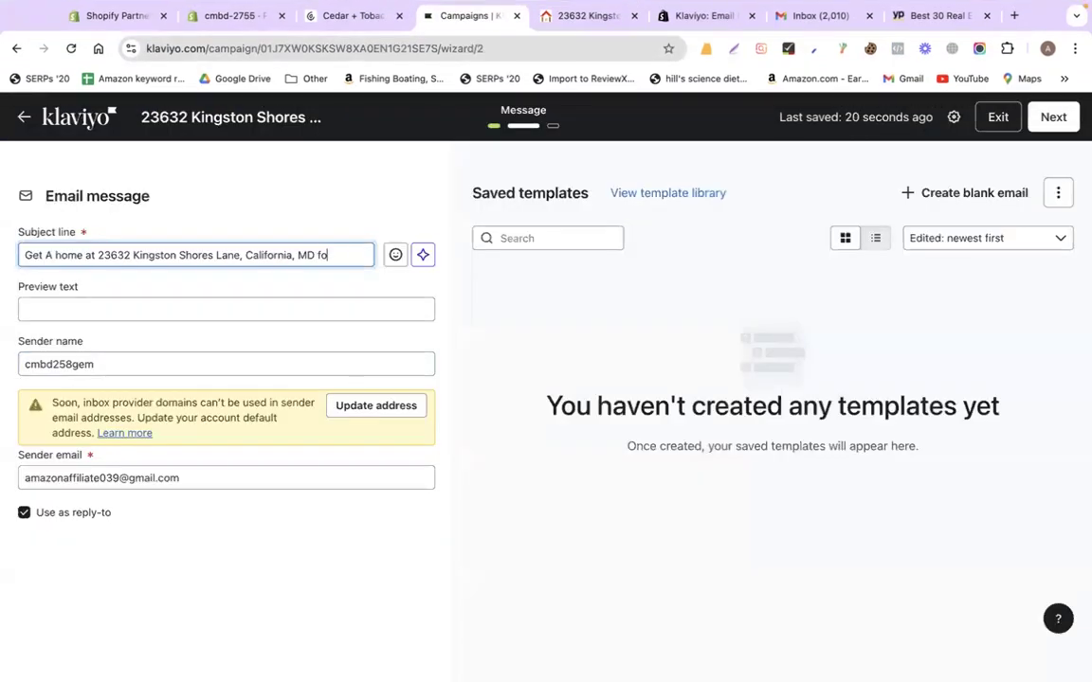
{"action": "type", "text": "r"}
{"action": "key", "text": "super+v"}
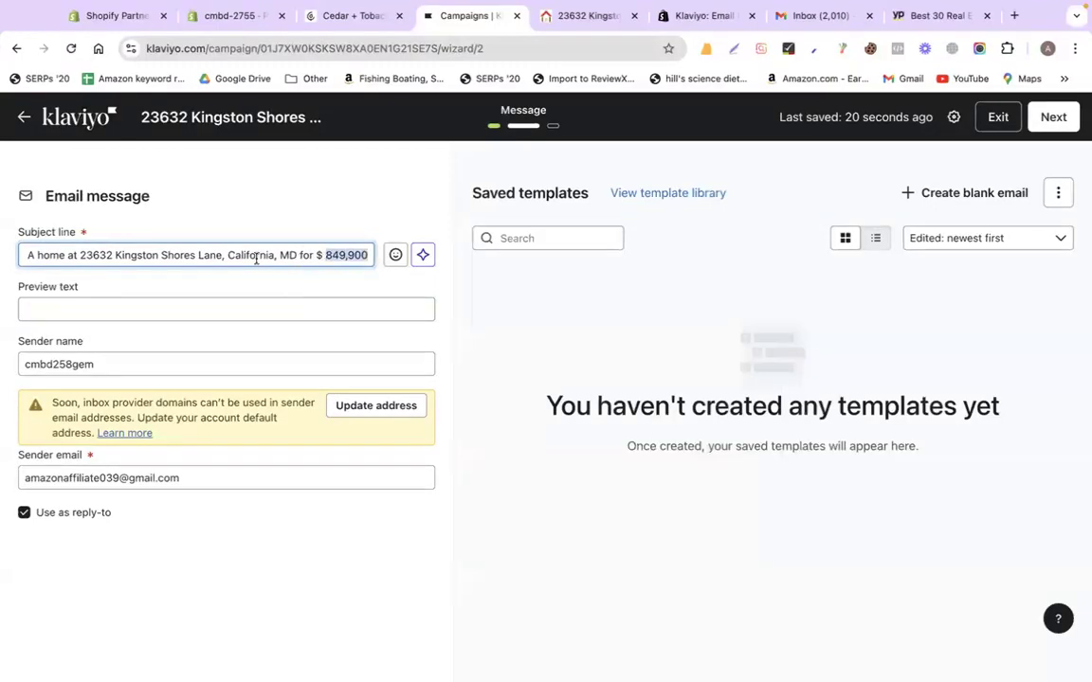
Check the subject and sender email fields, then attempt to advance past the message step
{"action": "left_click", "coordinate": [159, 312]}
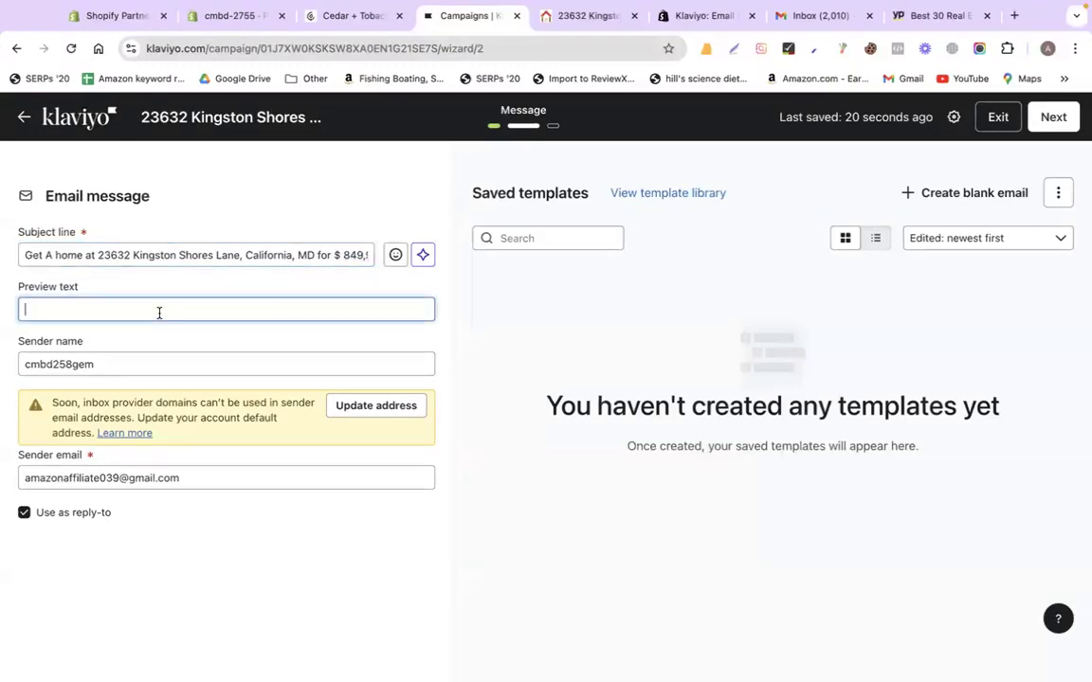
{"action": "triple_click", "coordinate": [132, 254]}
{"action": "key", "text": "ctrl+c"}
{"action": "left_click", "coordinate": [800, 16]}
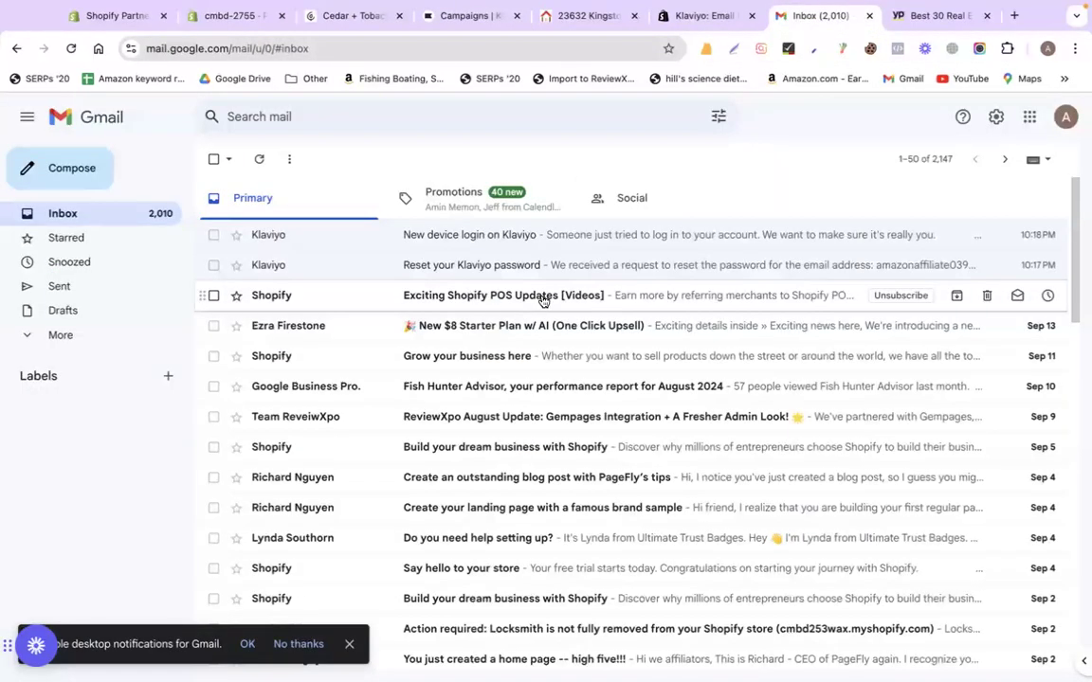
{"action": "left_click", "coordinate": [413, 16]}
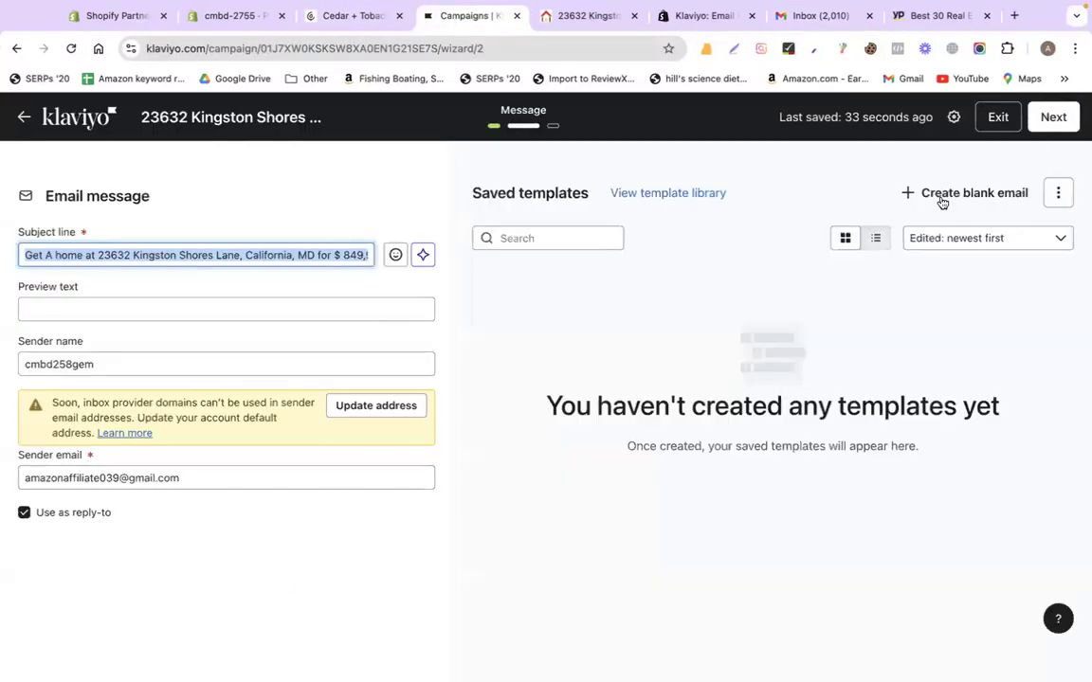
{"action": "triple_click", "coordinate": [268, 487]}
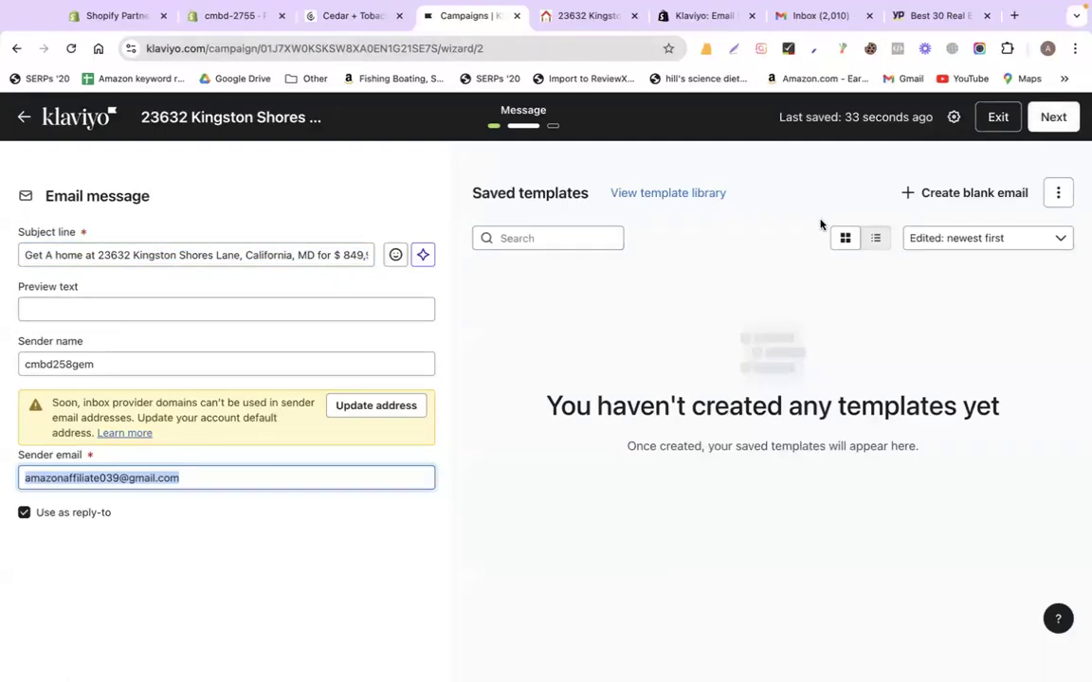
{"action": "left_click", "coordinate": [1051, 121]}
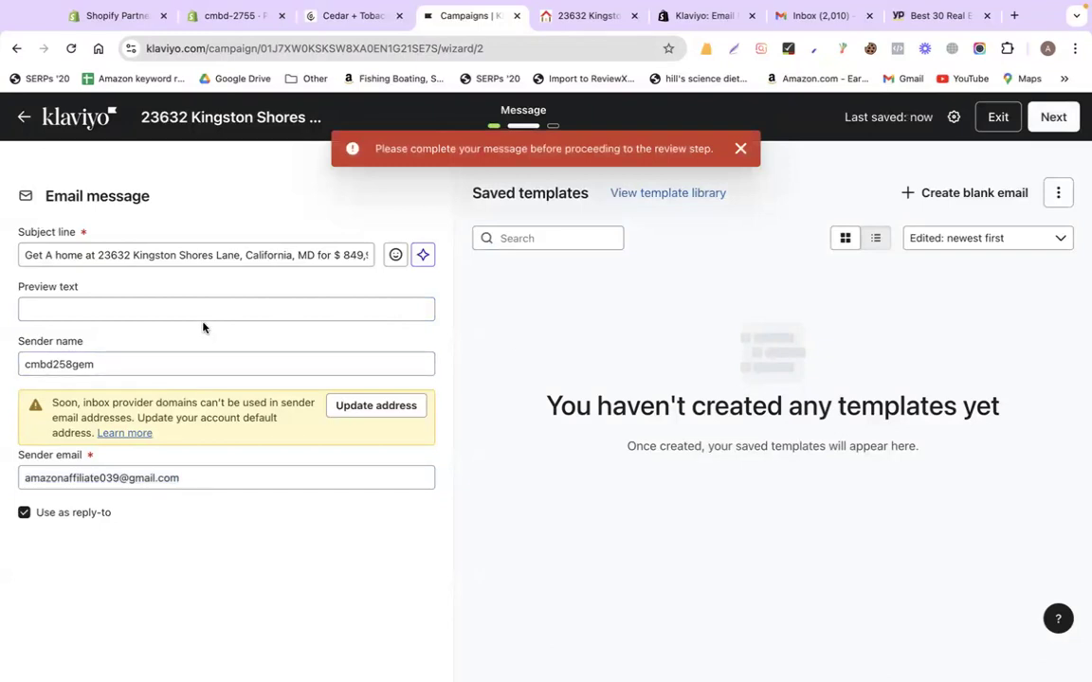
Correct the sender email address and retry advancing to the next step
{"action": "left_click", "coordinate": [170, 254]}
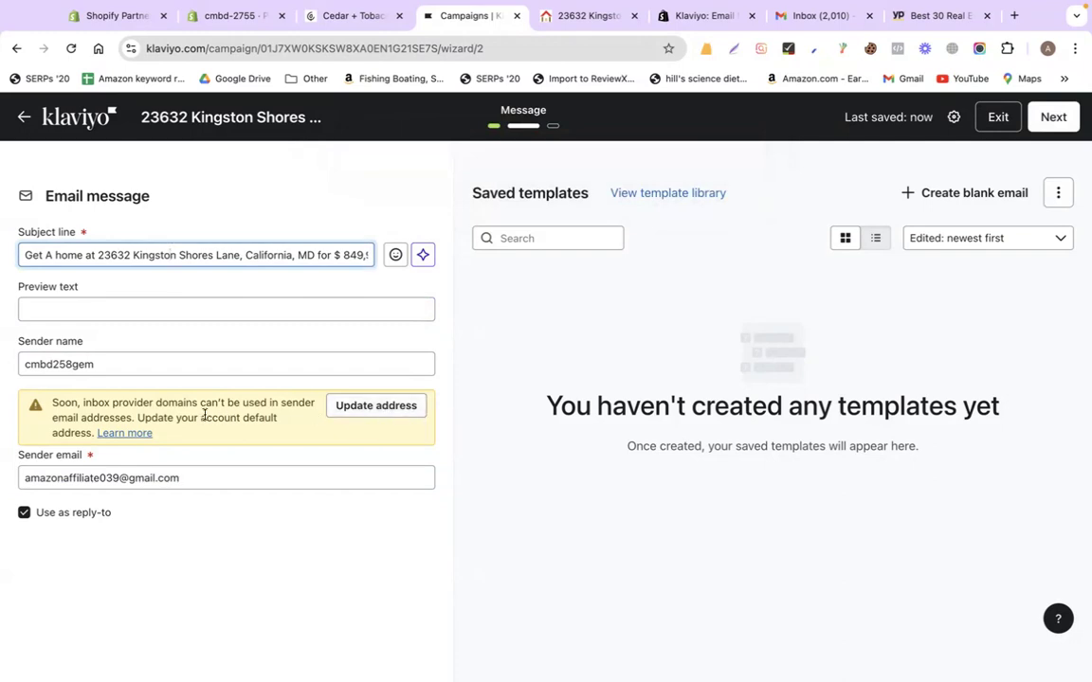
{"action": "triple_click", "coordinate": [129, 476]}
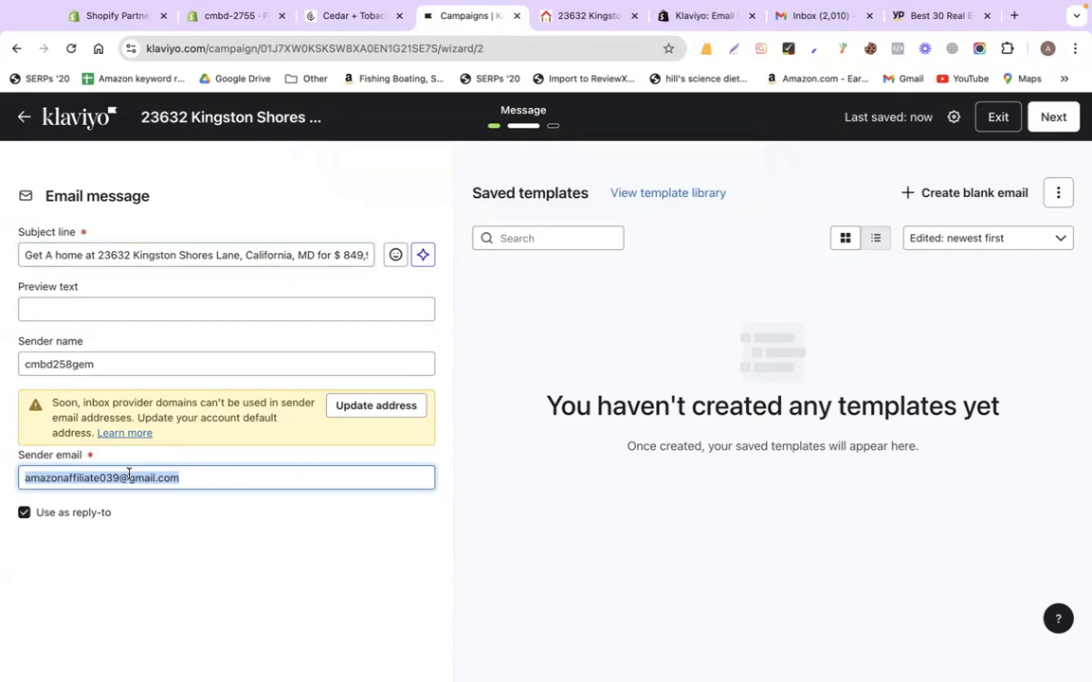
{"action": "left_click_drag", "start_coordinate": [153, 403], "coordinate": [251, 403]}
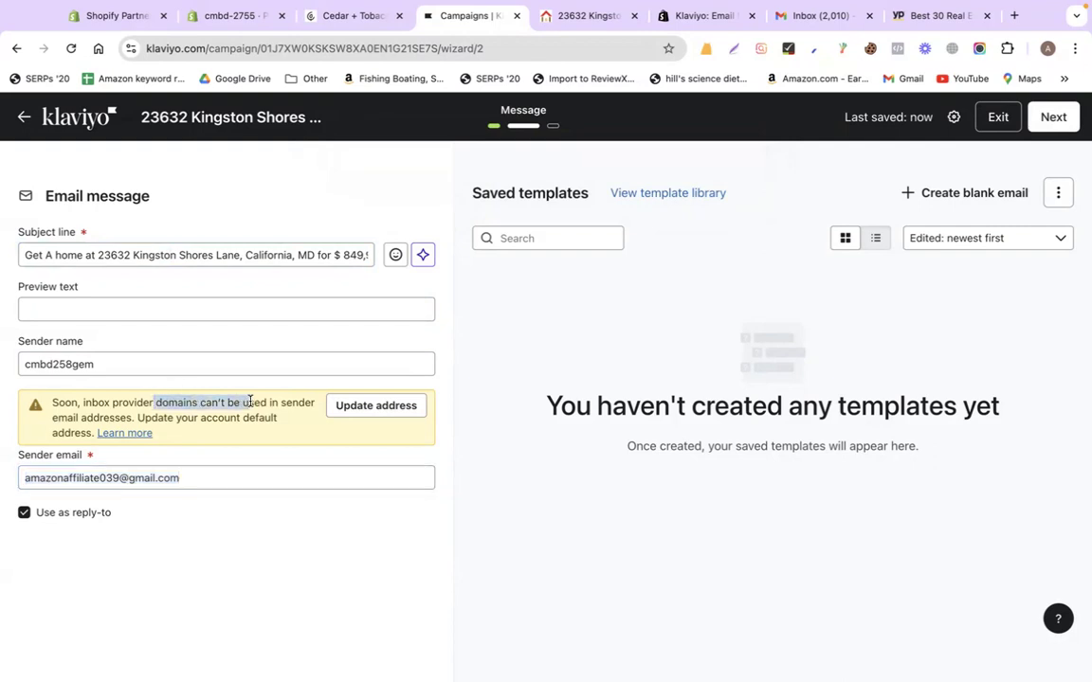
{"action": "triple_click", "coordinate": [180, 478]}
{"action": "type", "text": "mihaz"}
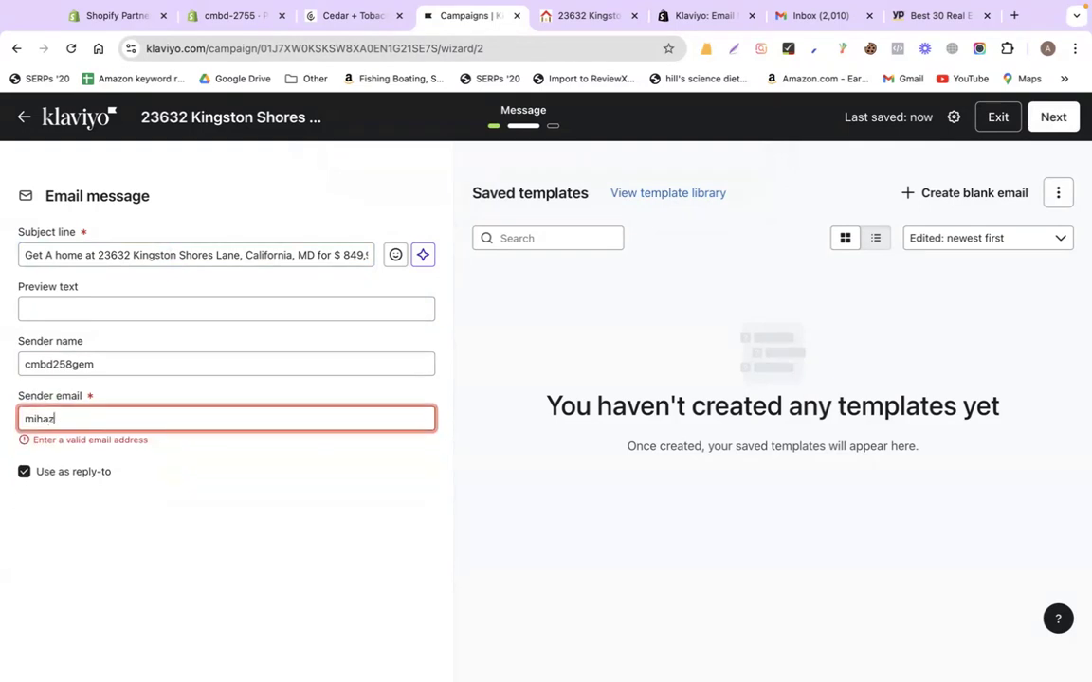
{"action": "key", "text": "BackSpace"}
{"action": "key", "text": "BackSpace"}
{"action": "key", "text": "BackSpace"}
{"action": "type", "text": "o"}
{"action": "left_click", "coordinate": [331, 510]}
{"action": "left_click", "coordinate": [1042, 121]}
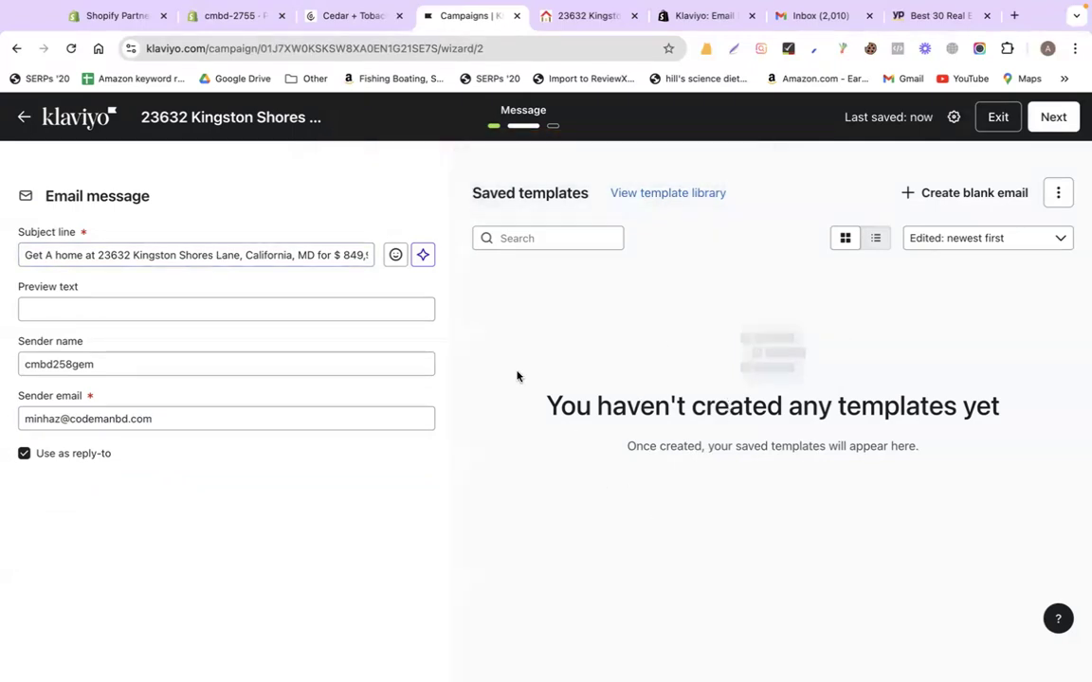
Paste the subject line text into Preview text and review the Saved templates panel
{"action": "triple_click", "coordinate": [142, 254]}
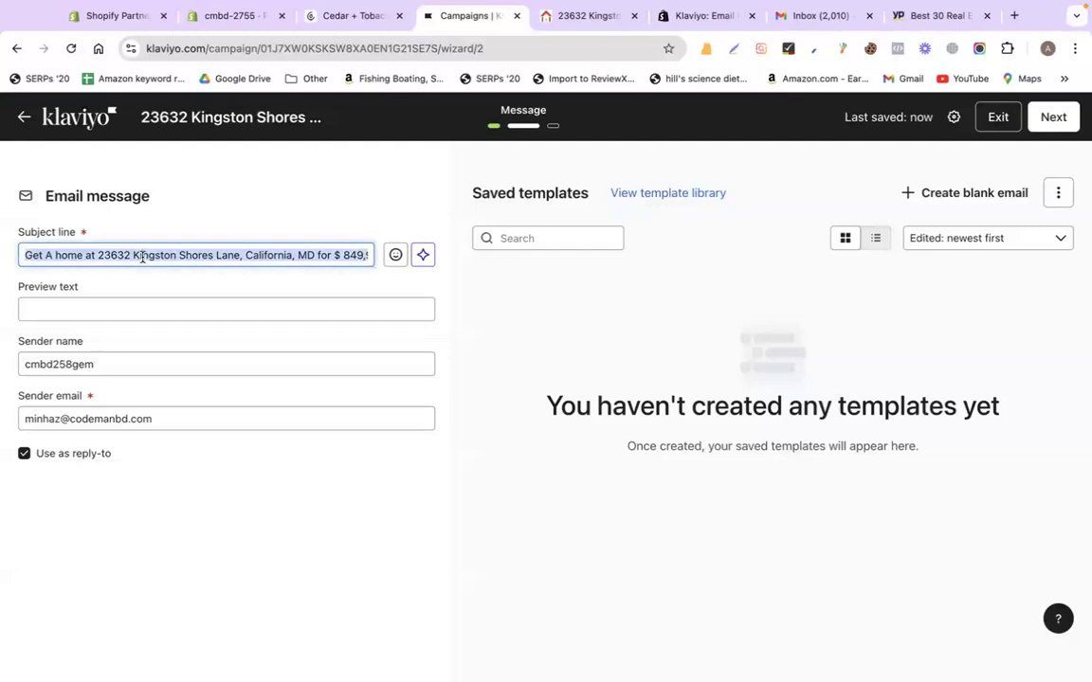
{"action": "left_click", "coordinate": [119, 310]}
{"action": "key", "text": "ctrl+v"}
{"action": "left_click", "coordinate": [537, 340]}
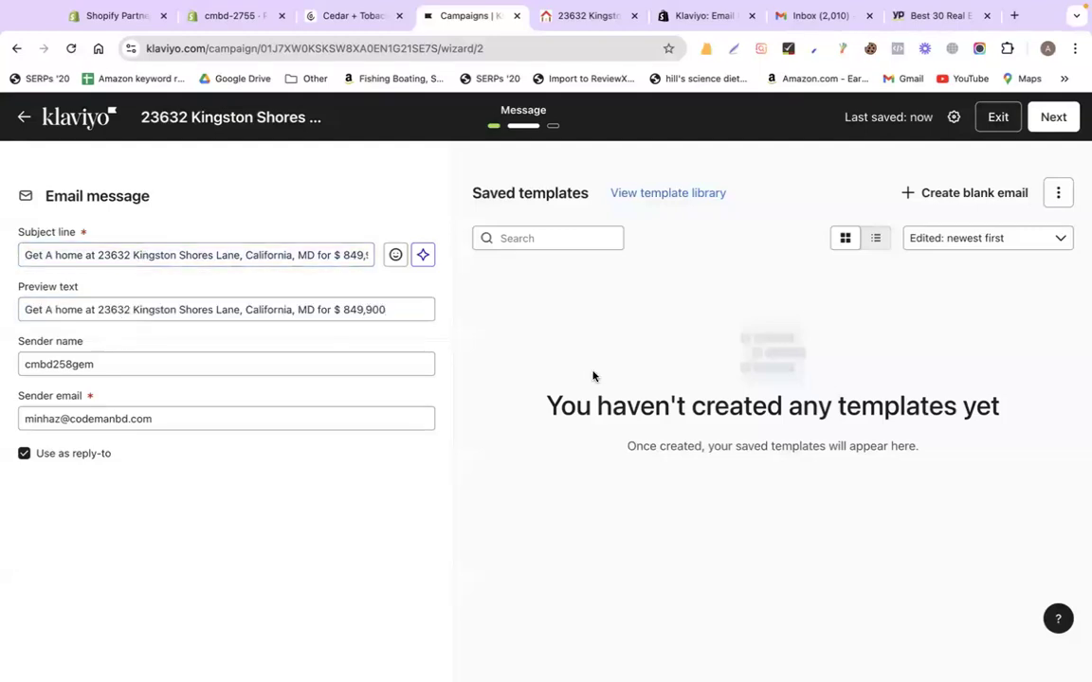
{"action": "triple_click", "coordinate": [905, 432]}
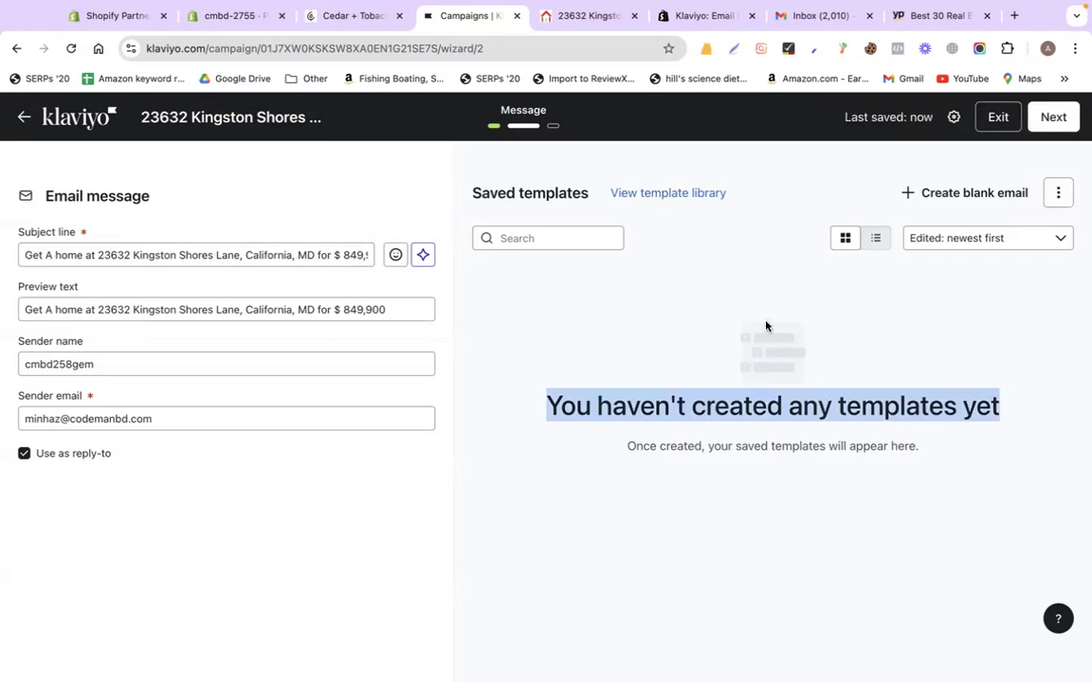
Browse the template library, close it without choosing, and create a blank email
{"action": "left_click", "coordinate": [685, 194]}
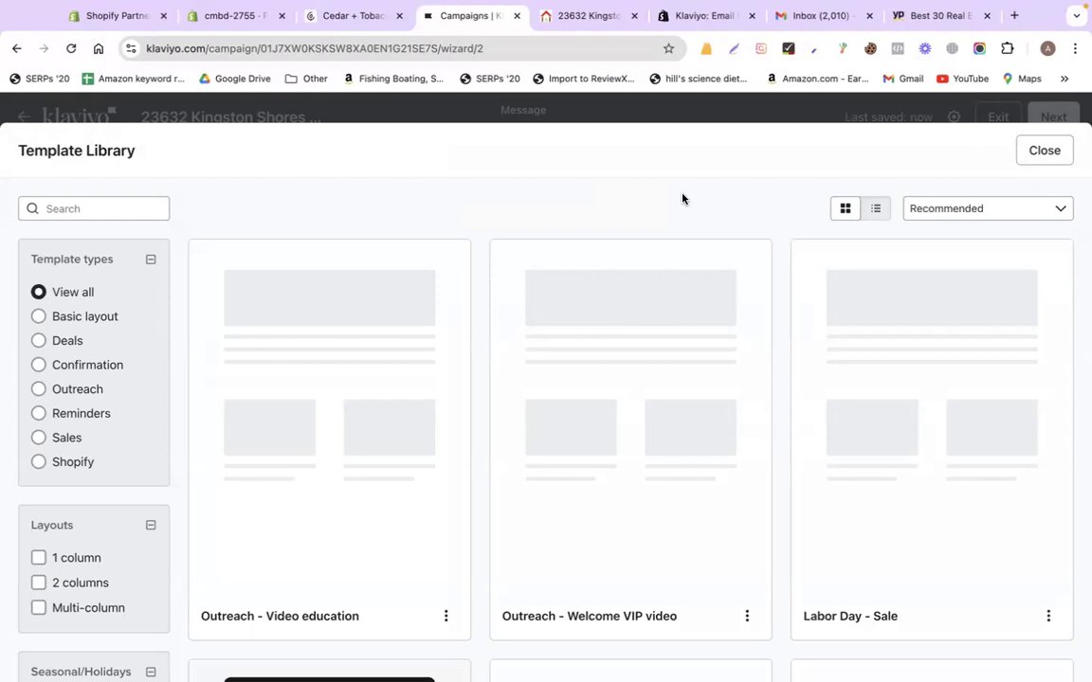
{"action": "scroll", "coordinate": [678, 332], "scroll_direction": "down", "scroll_amount": 10}
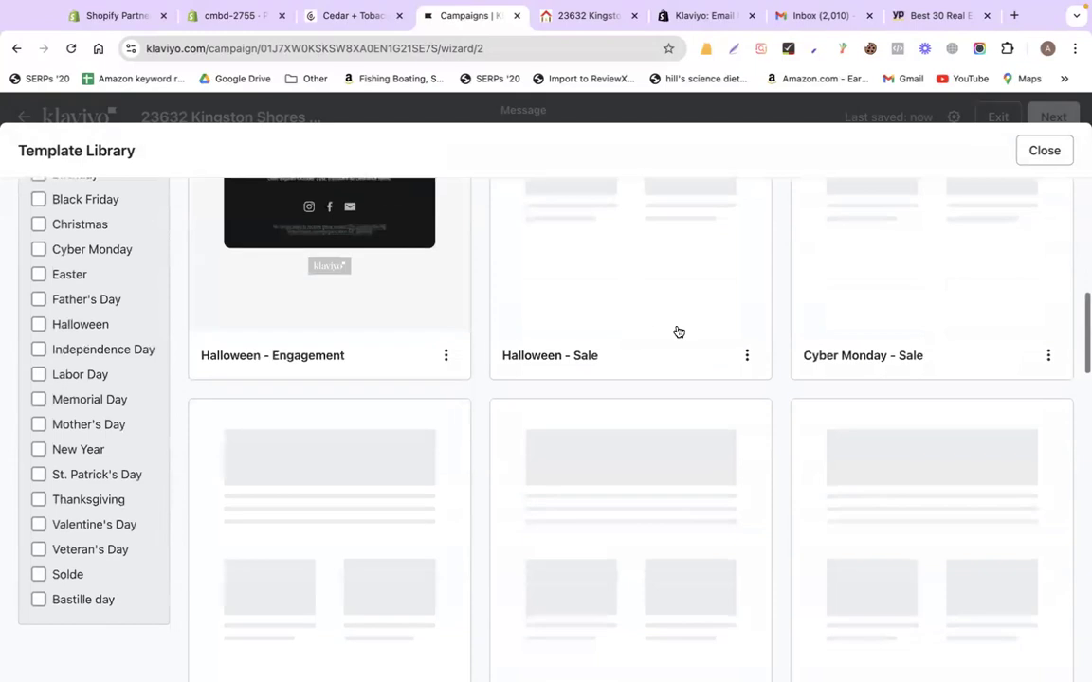
{"action": "scroll", "coordinate": [678, 332], "scroll_direction": "down", "scroll_amount": 3}
{"action": "scroll", "coordinate": [674, 331], "scroll_direction": "up", "scroll_amount": 15}
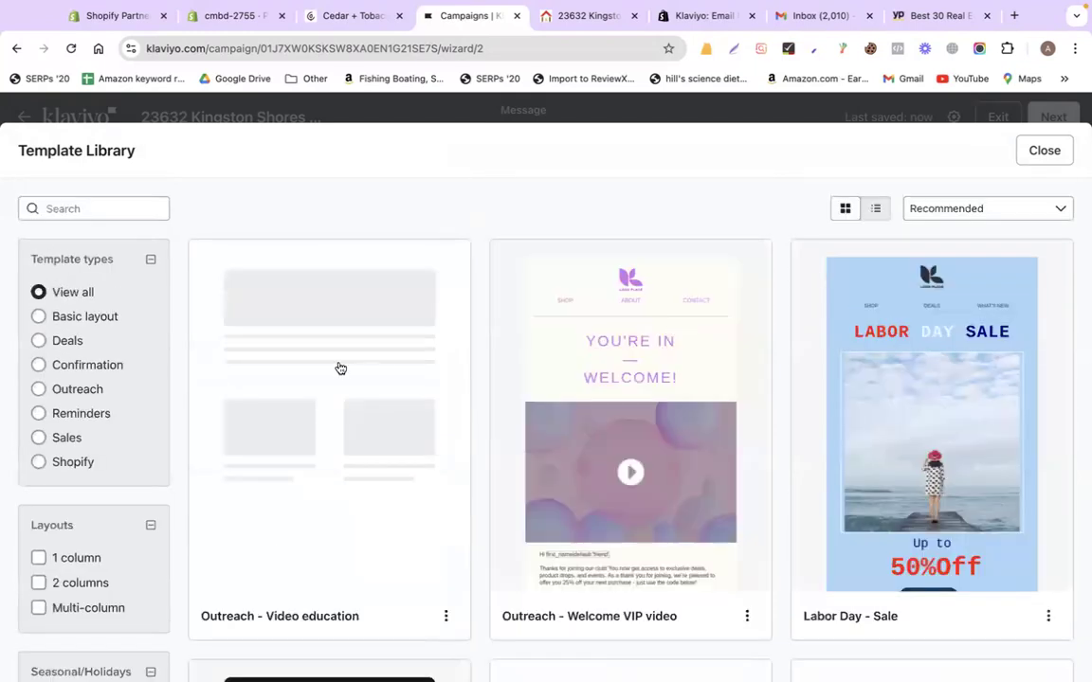
{"action": "scroll", "coordinate": [682, 281], "scroll_direction": "down", "scroll_amount": 4}
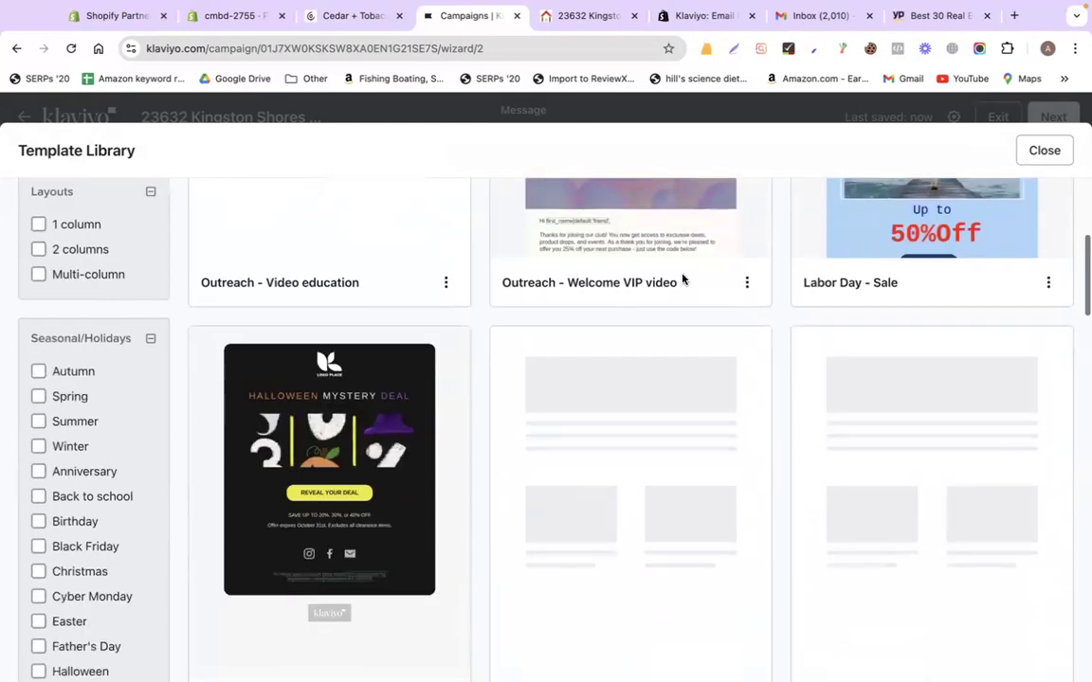
{"action": "scroll", "coordinate": [682, 279], "scroll_direction": "down", "scroll_amount": 6}
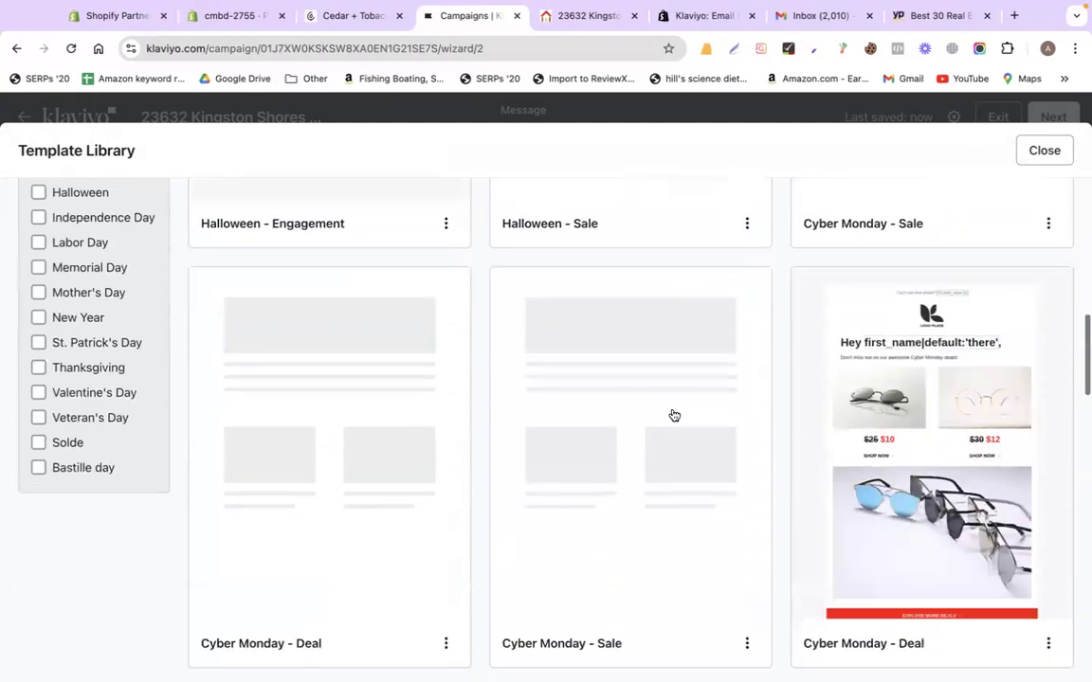
{"action": "scroll", "coordinate": [673, 415], "scroll_direction": "down", "scroll_amount": 5}
{"action": "scroll", "coordinate": [585, 372], "scroll_direction": "up", "scroll_amount": 9}
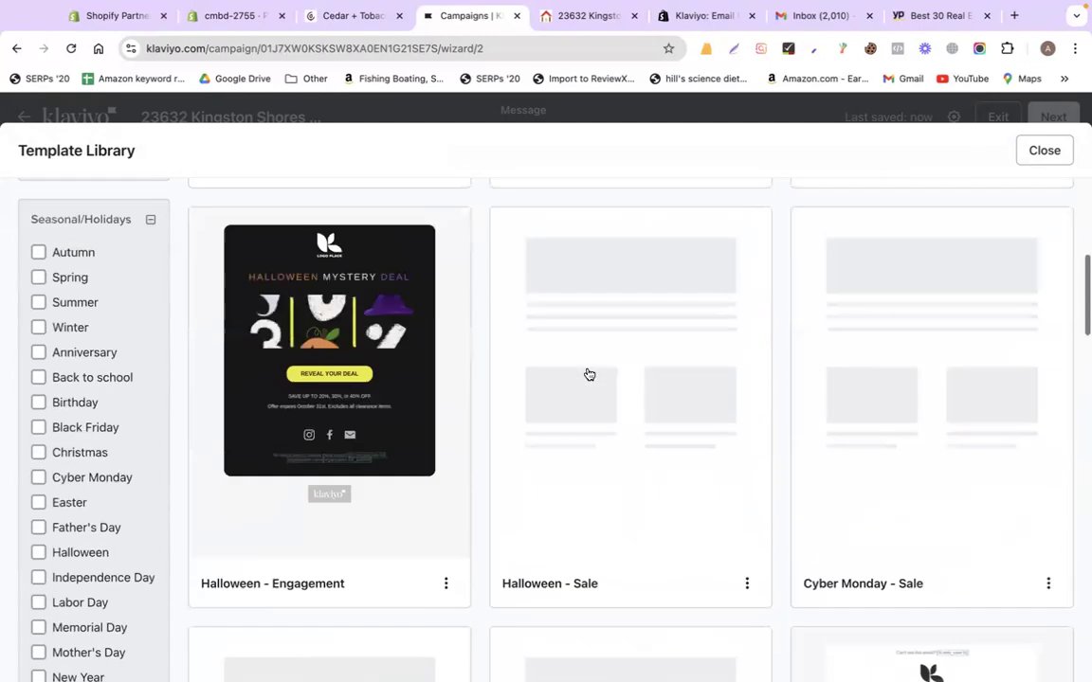
{"action": "scroll", "coordinate": [678, 370], "scroll_direction": "down", "scroll_amount": 4}
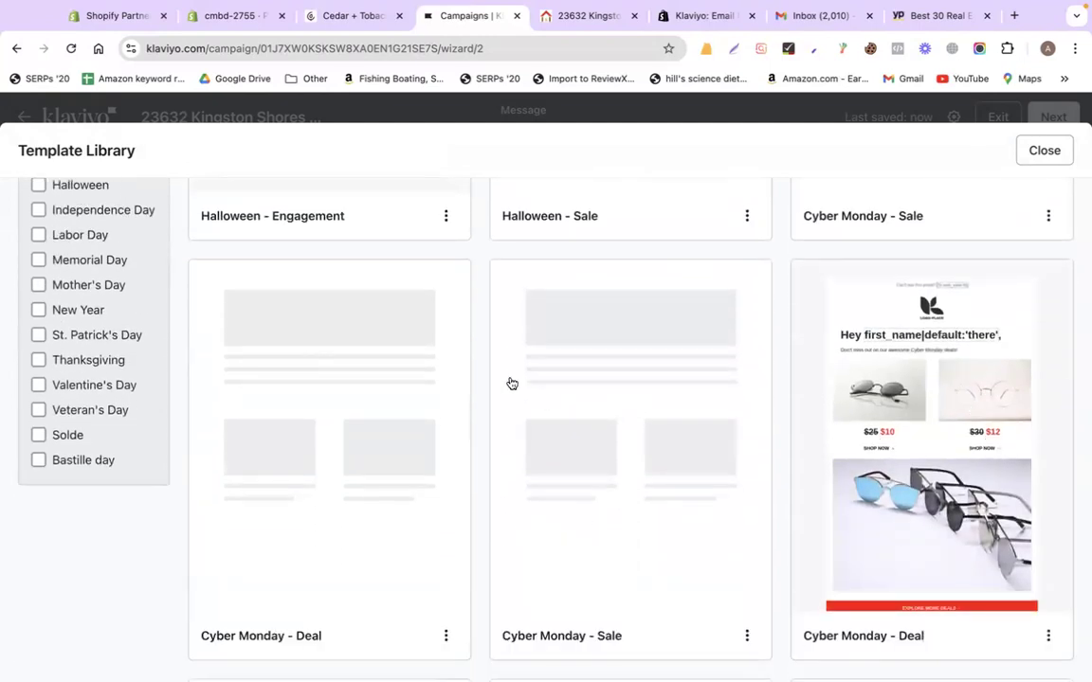
{"action": "scroll", "coordinate": [508, 383], "scroll_direction": "up", "scroll_amount": 9}
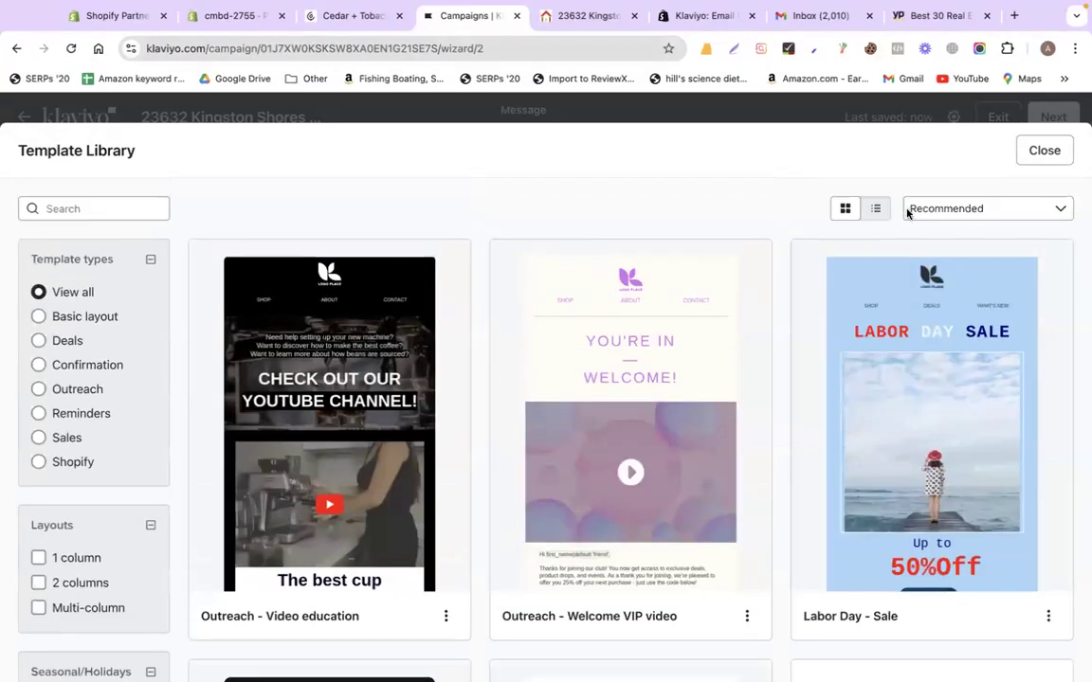
{"action": "left_click", "coordinate": [1047, 151]}
{"action": "left_click", "coordinate": [973, 199]}
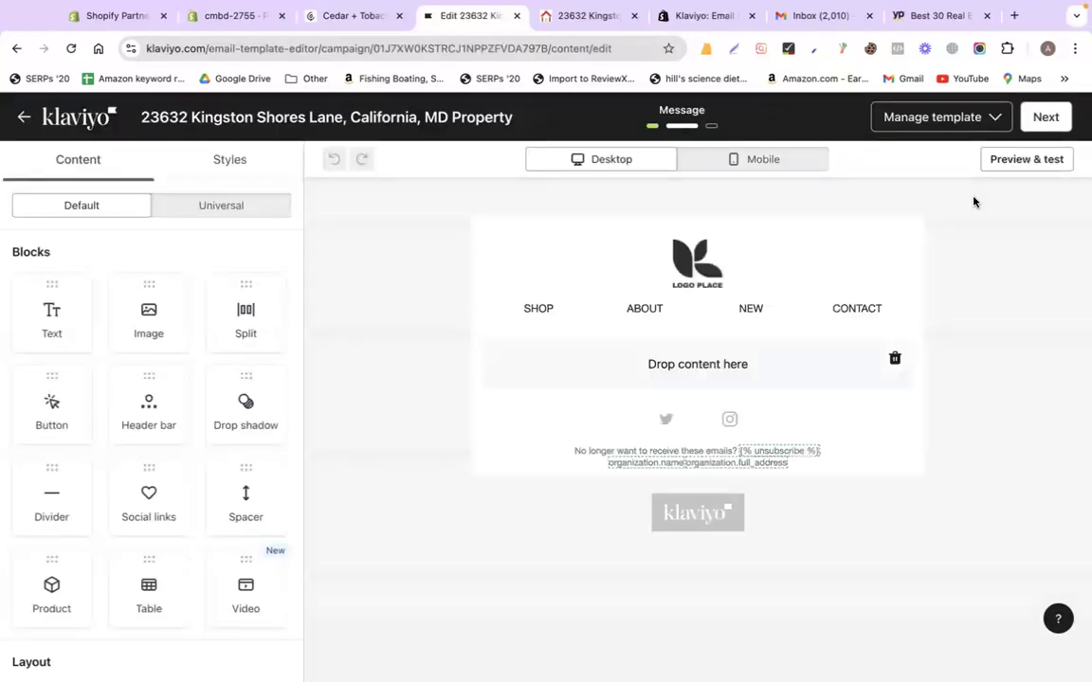
Delete all four navigation links from the email header
{"action": "left_click", "coordinate": [683, 264]}
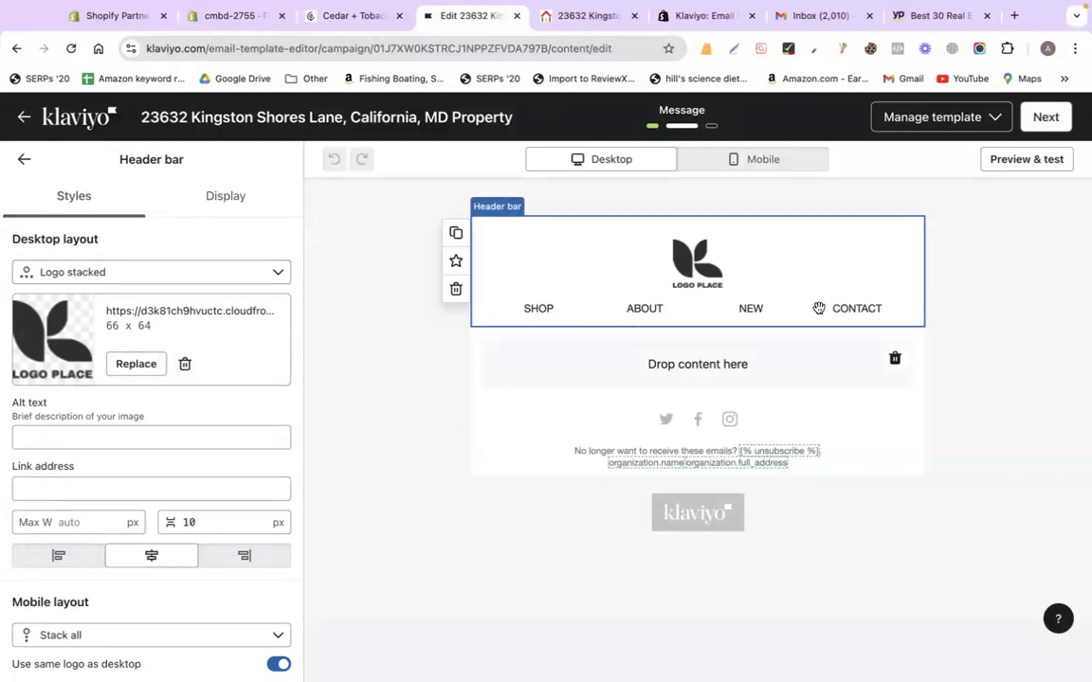
{"action": "scroll", "coordinate": [226, 476], "scroll_direction": "down", "scroll_amount": 3}
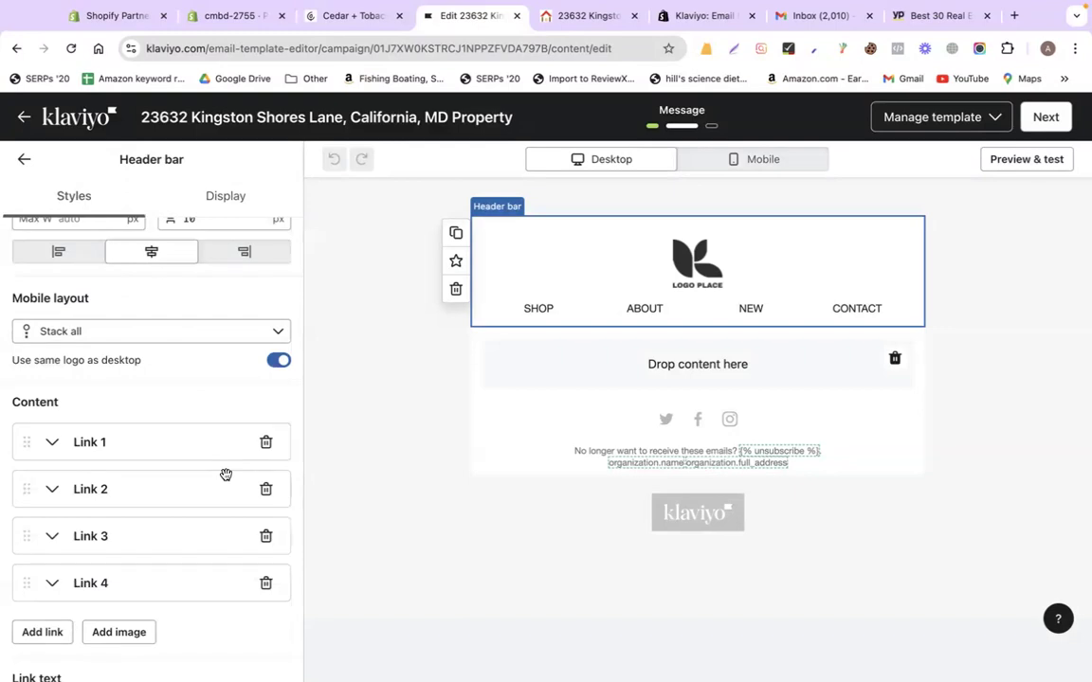
{"action": "left_click", "coordinate": [265, 442]}
{"action": "left_click", "coordinate": [265, 441]}
{"action": "left_click", "coordinate": [266, 442]}
{"action": "left_click", "coordinate": [265, 442]}
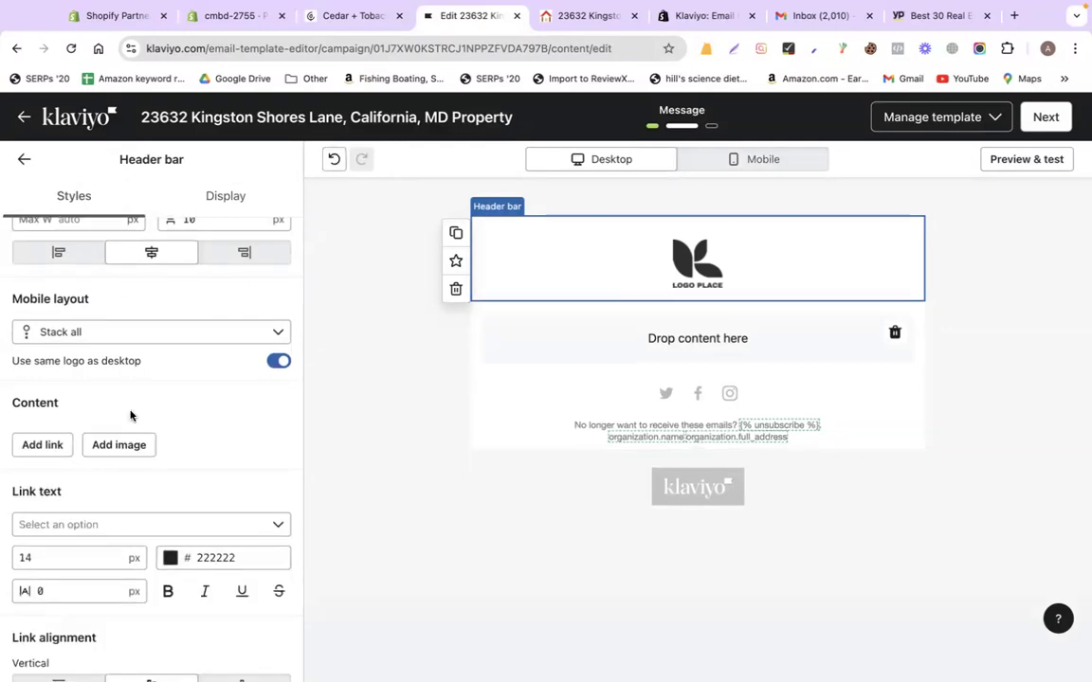
{"action": "scroll", "coordinate": [122, 310], "scroll_direction": "up", "scroll_amount": 3}
Replace the header logo with the codemanbd banner 255 image, then return to the listing page
{"action": "left_click", "coordinate": [136, 364]}
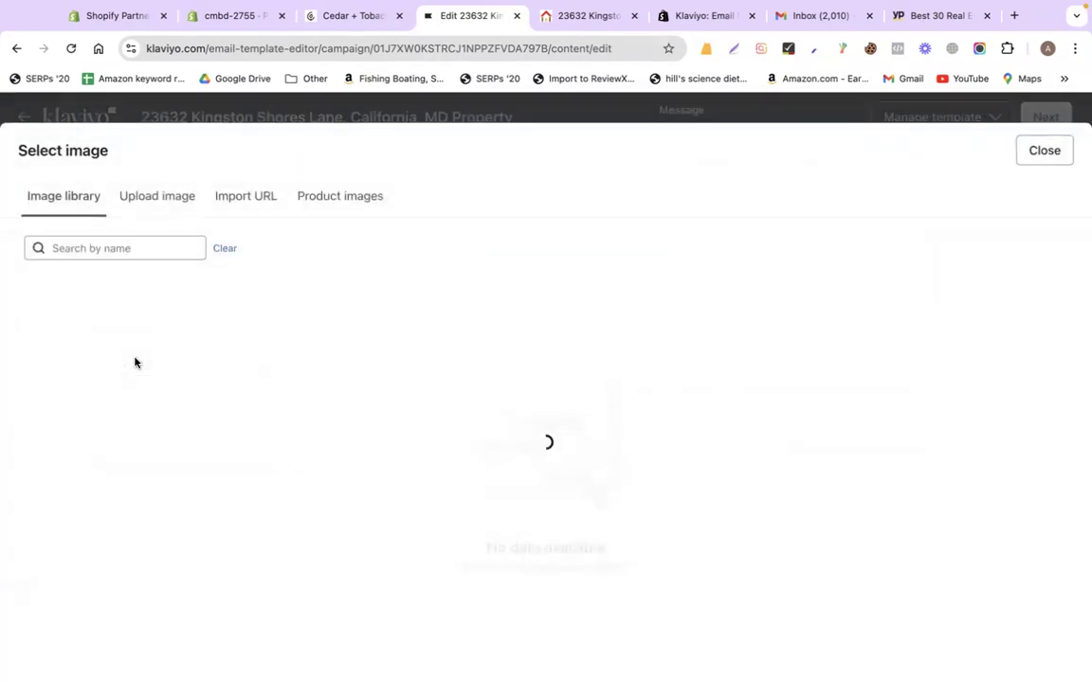
{"action": "left_click", "coordinate": [53, 332]}
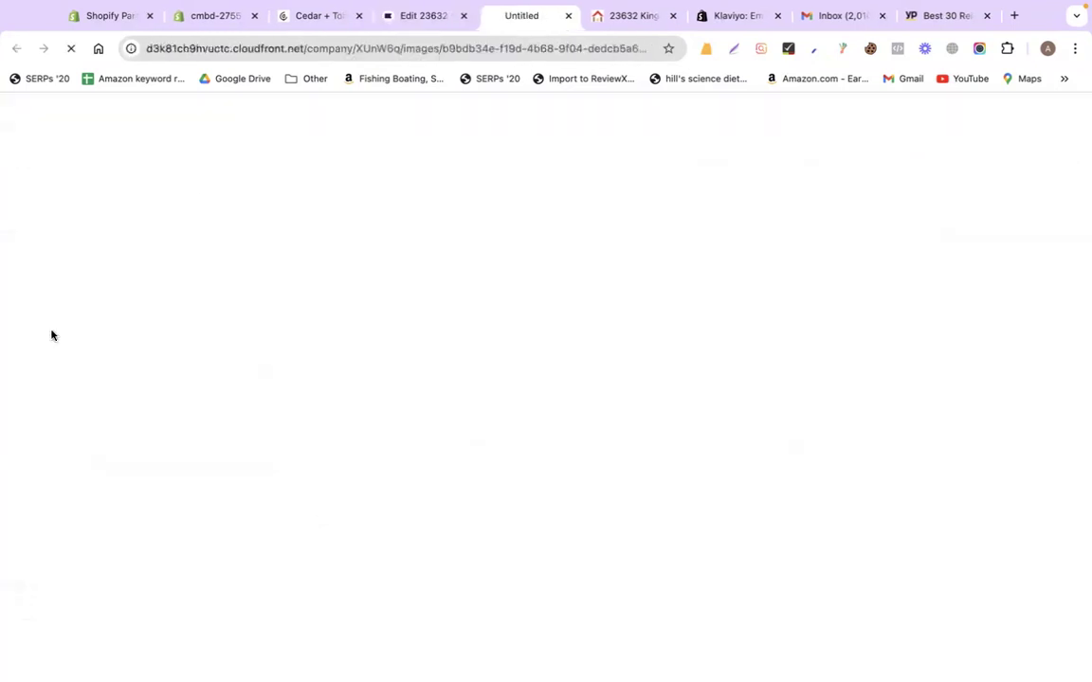
{"action": "key", "text": "ctrl+w"}
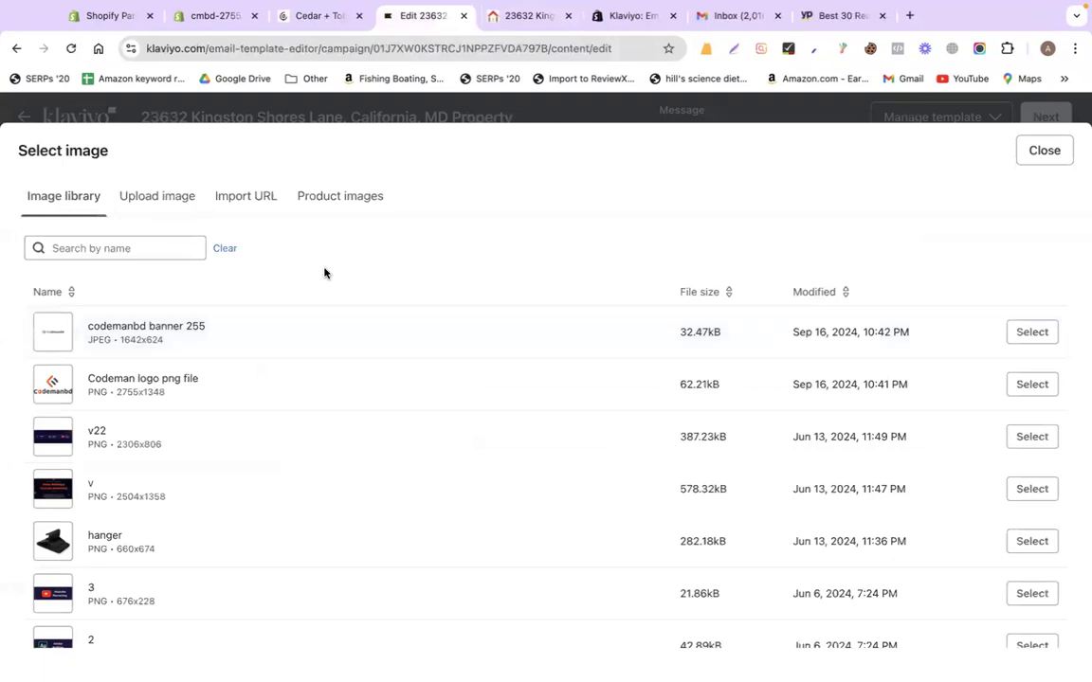
{"action": "left_click", "coordinate": [1033, 330]}
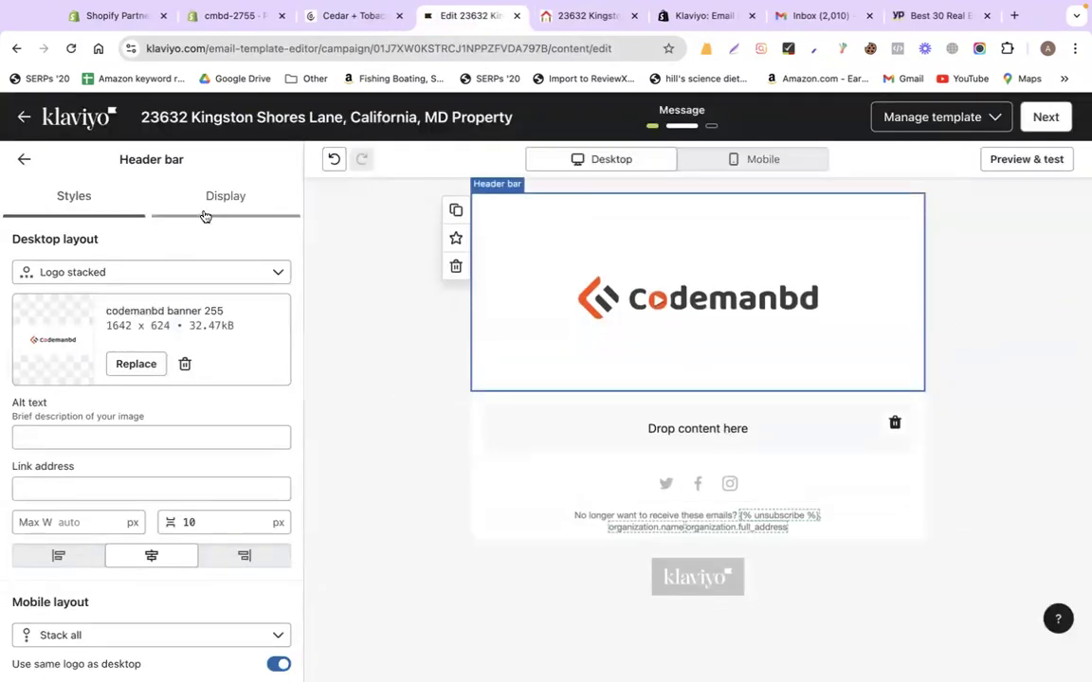
{"action": "left_click", "coordinate": [572, 19]}
Capture the house photo and thumbnails with Lightshot and save it as real .png
{"action": "scroll", "coordinate": [492, 402], "scroll_direction": "up", "scroll_amount": 5}
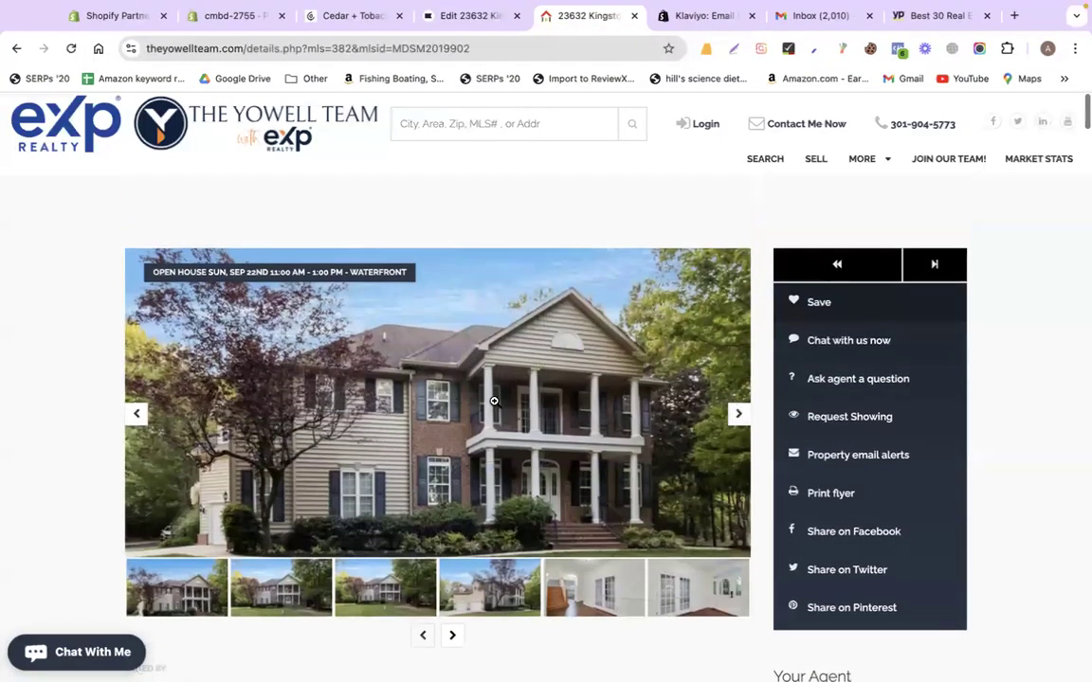
{"action": "scroll", "coordinate": [60, 328], "scroll_direction": "down", "scroll_amount": 2}
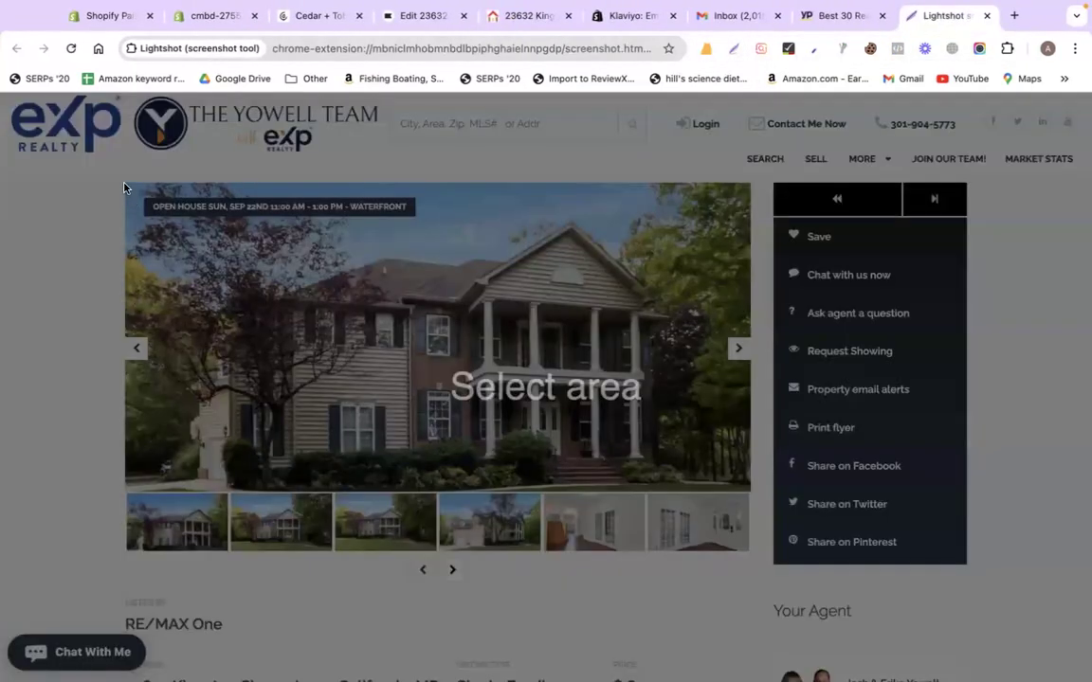
{"action": "mouse_move", "coordinate": [125, 184]}
{"action": "left_mouse_down"}
{"action": "mouse_move", "coordinate": [231, 264]}
{"action": "mouse_move", "coordinate": [747, 550]}
{"action": "left_mouse_up"}
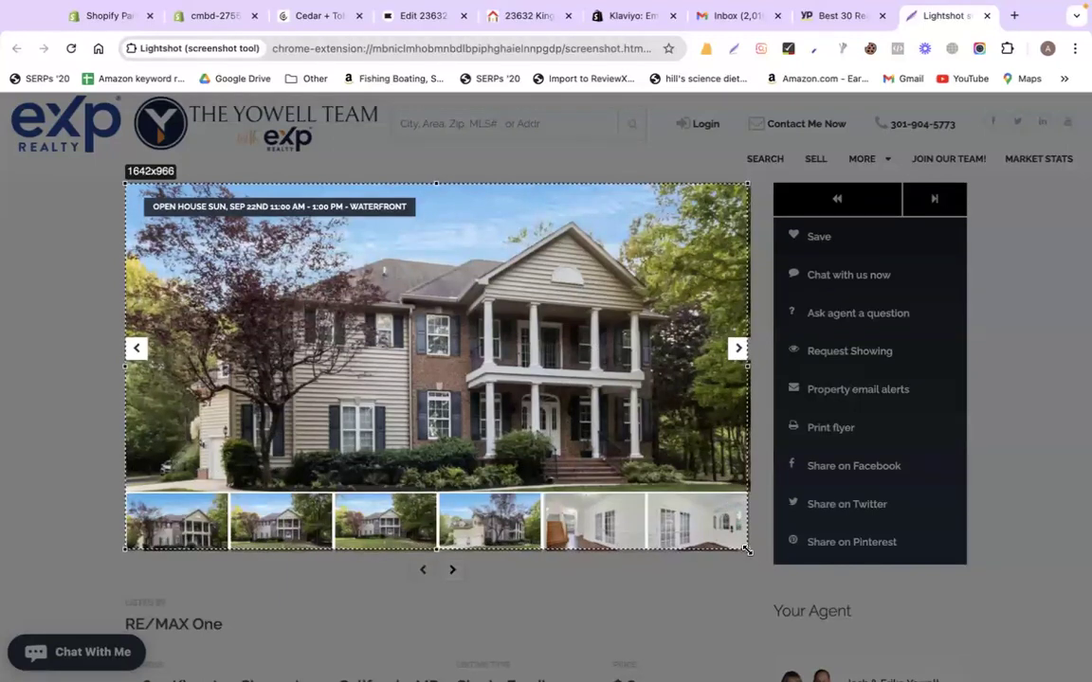
{"action": "left_click", "coordinate": [712, 565]}
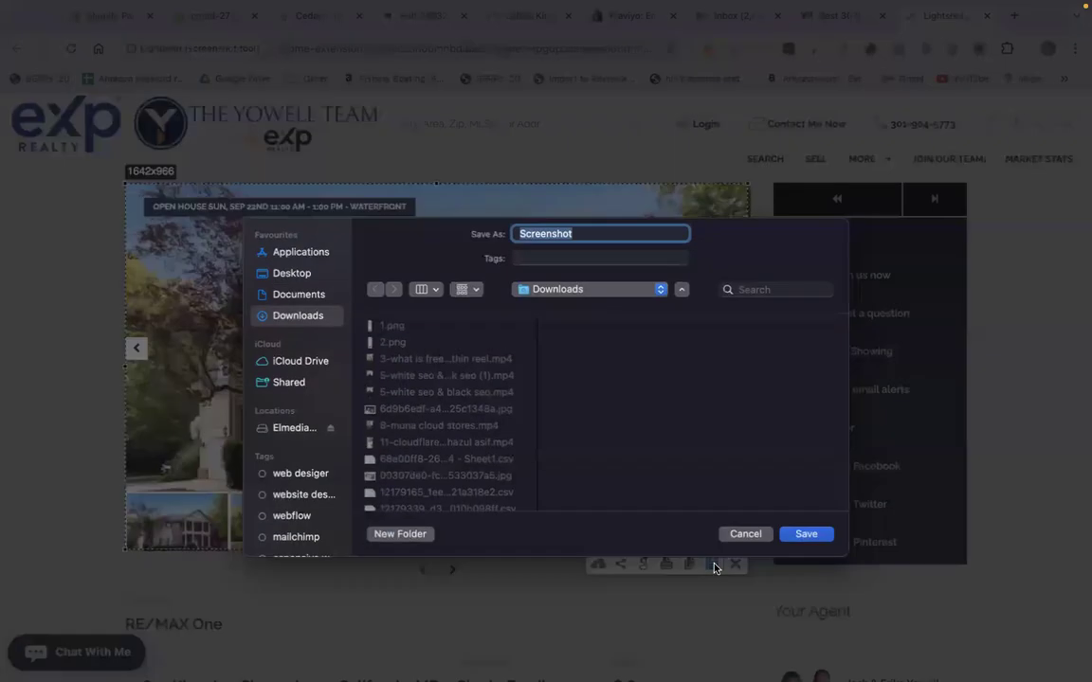
{"action": "type", "text": "real"}
{"action": "key", "text": "Return"}
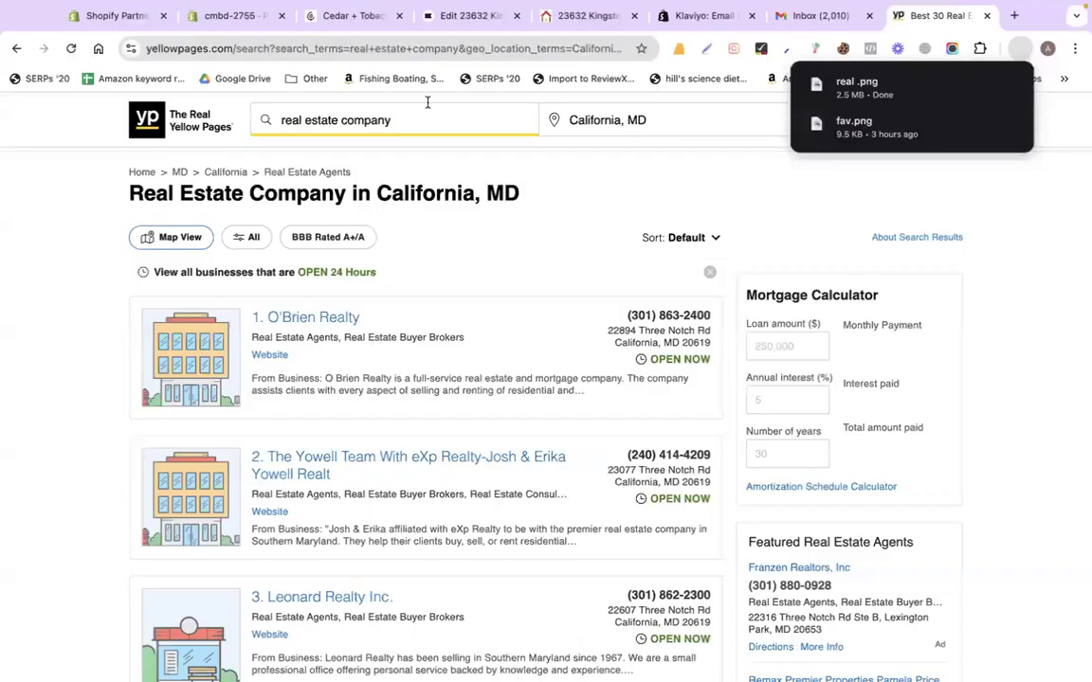
{"action": "left_click", "coordinate": [468, 11]}
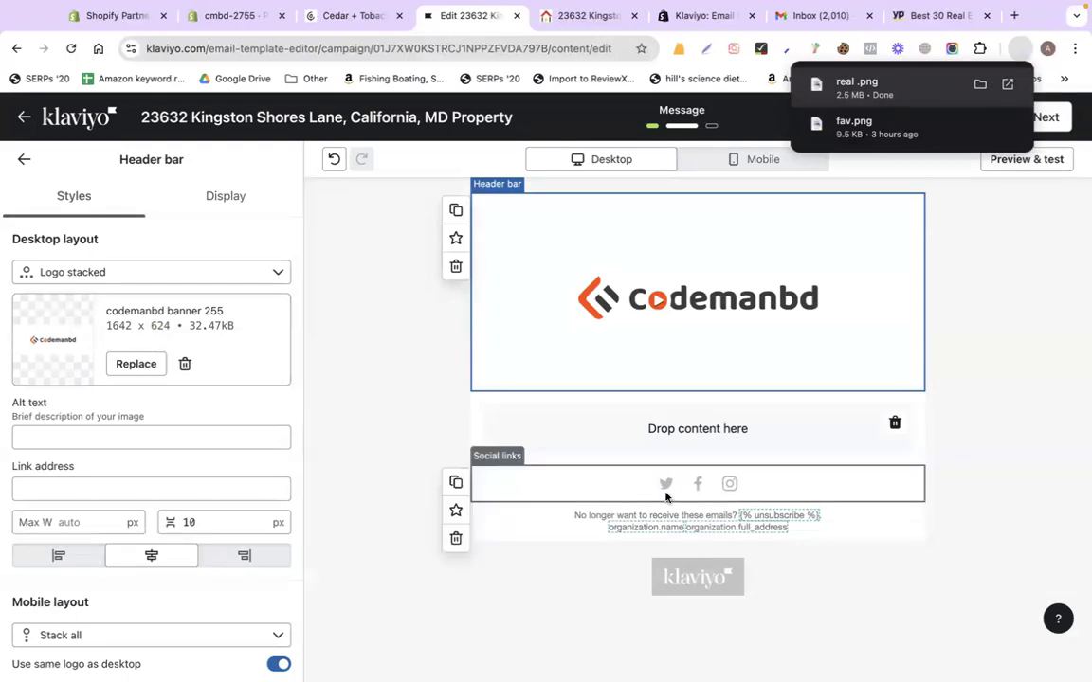
Place an Image block below the header and upload real .png into it
{"action": "left_click", "coordinate": [24, 160]}
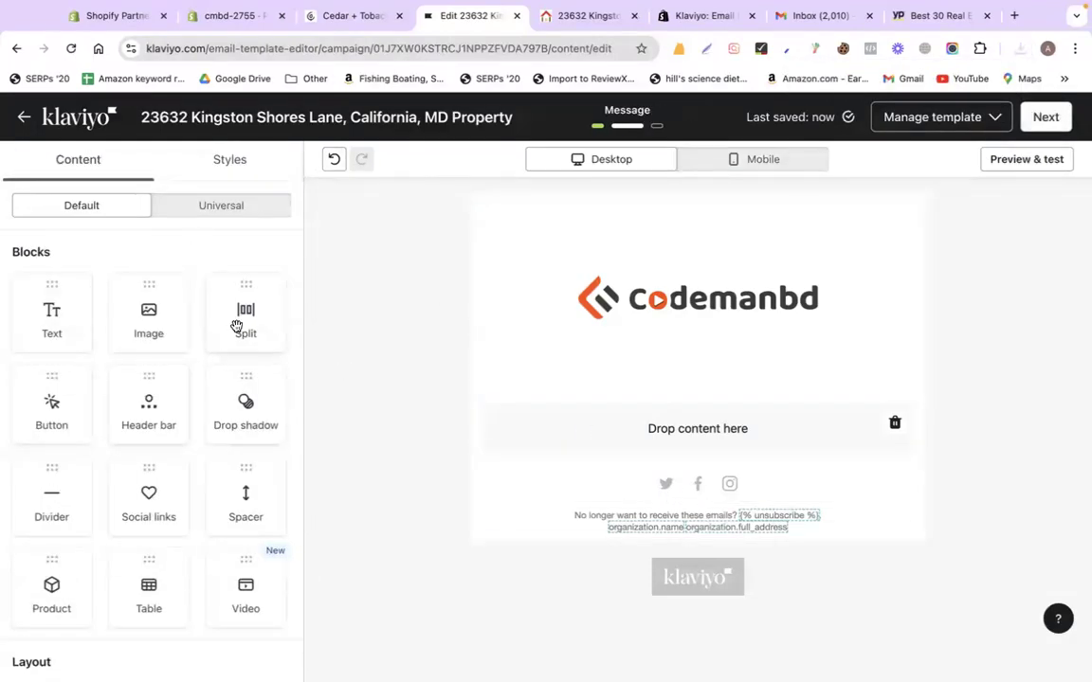
{"action": "left_click_drag", "start_coordinate": [128, 304], "coordinate": [568, 427]}
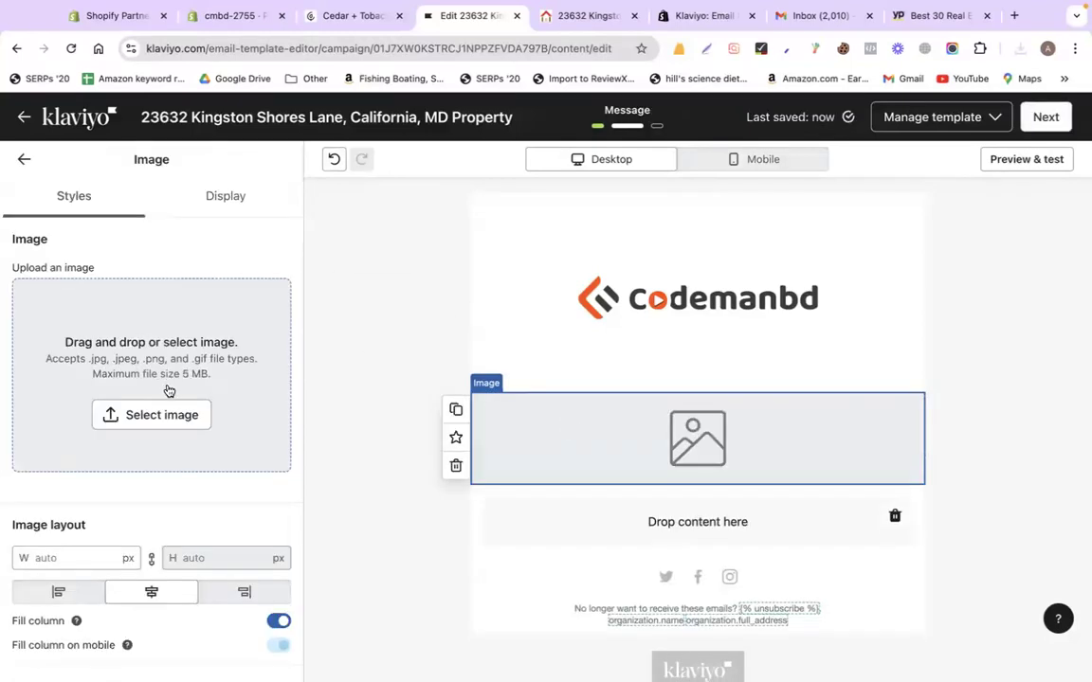
{"action": "left_click", "coordinate": [154, 420]}
{"action": "left_click", "coordinate": [137, 201]}
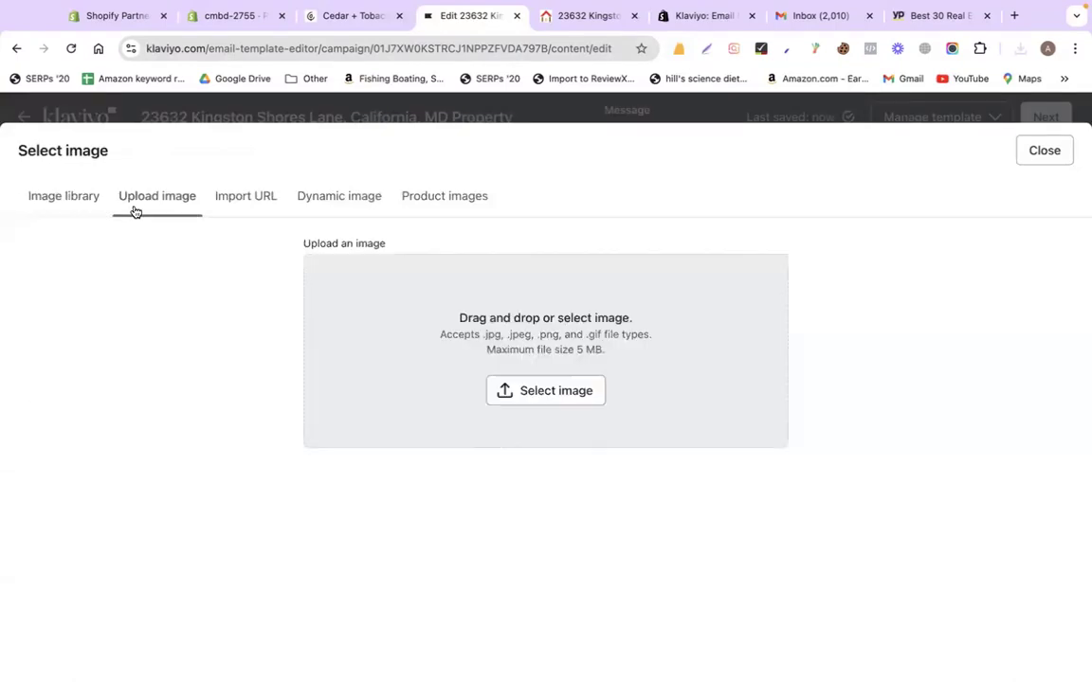
{"action": "left_click", "coordinate": [546, 396]}
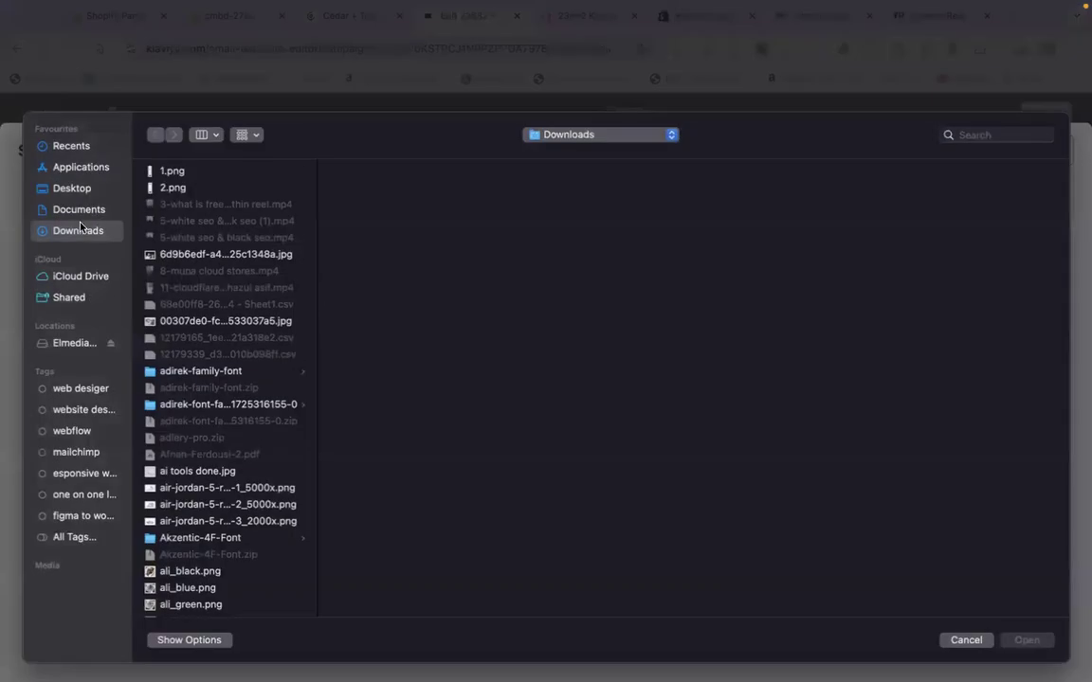
{"action": "type", "text": "real"}
{"action": "key", "text": "Return"}
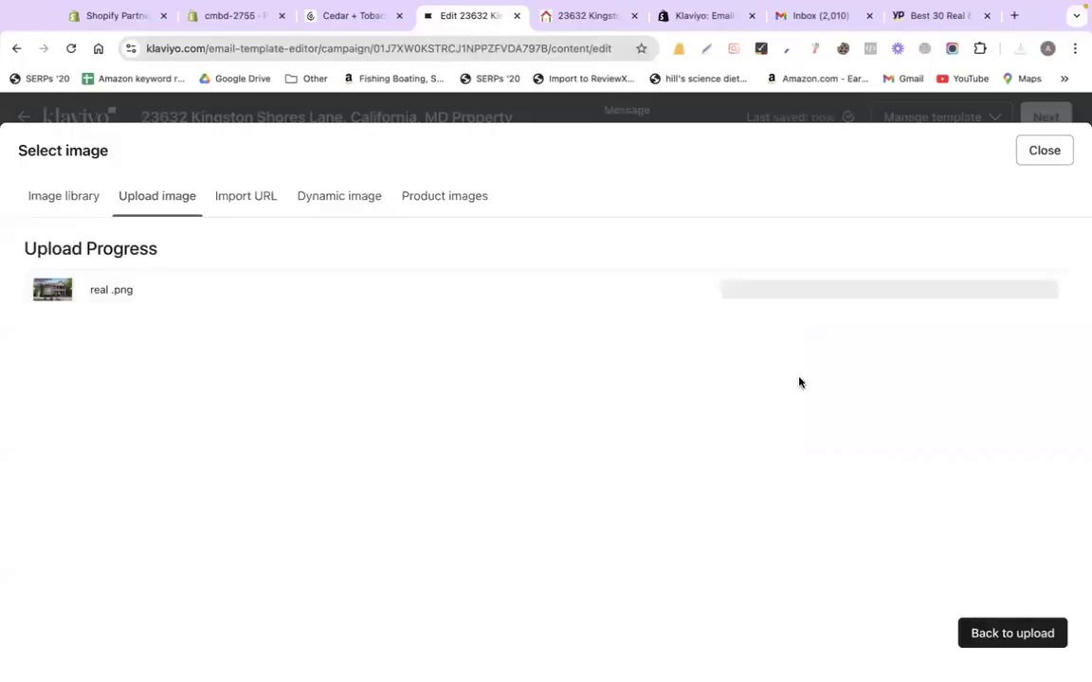
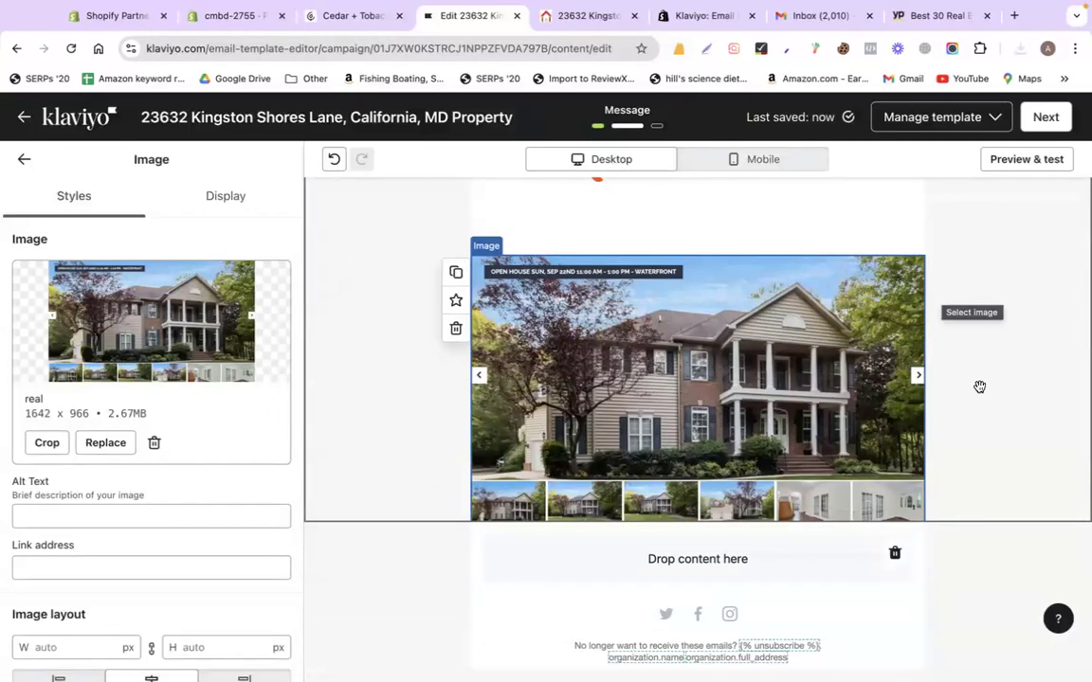
Review the listing page's address, Single Family listing type and price details
{"action": "left_click", "coordinate": [586, 16]}
{"action": "scroll", "coordinate": [415, 391], "scroll_direction": "down", "scroll_amount": 3}
{"action": "scroll", "coordinate": [836, 407], "scroll_direction": "up", "scroll_amount": 4}
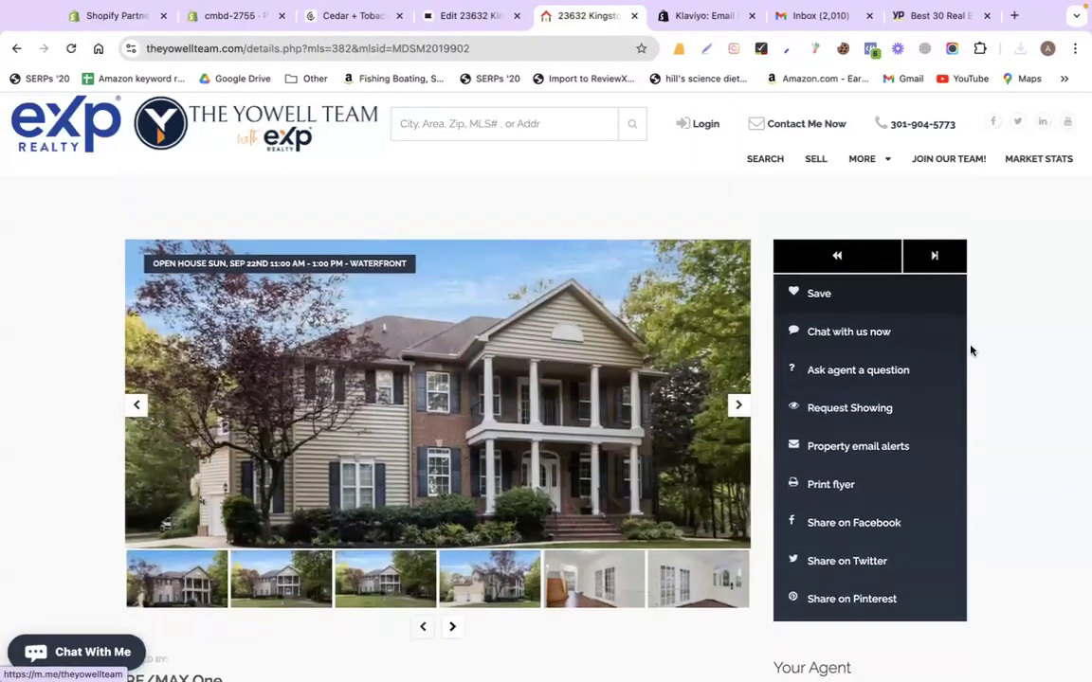
{"action": "scroll", "coordinate": [999, 334], "scroll_direction": "down", "scroll_amount": 5}
{"action": "scroll", "coordinate": [373, 362], "scroll_direction": "down", "scroll_amount": 1}
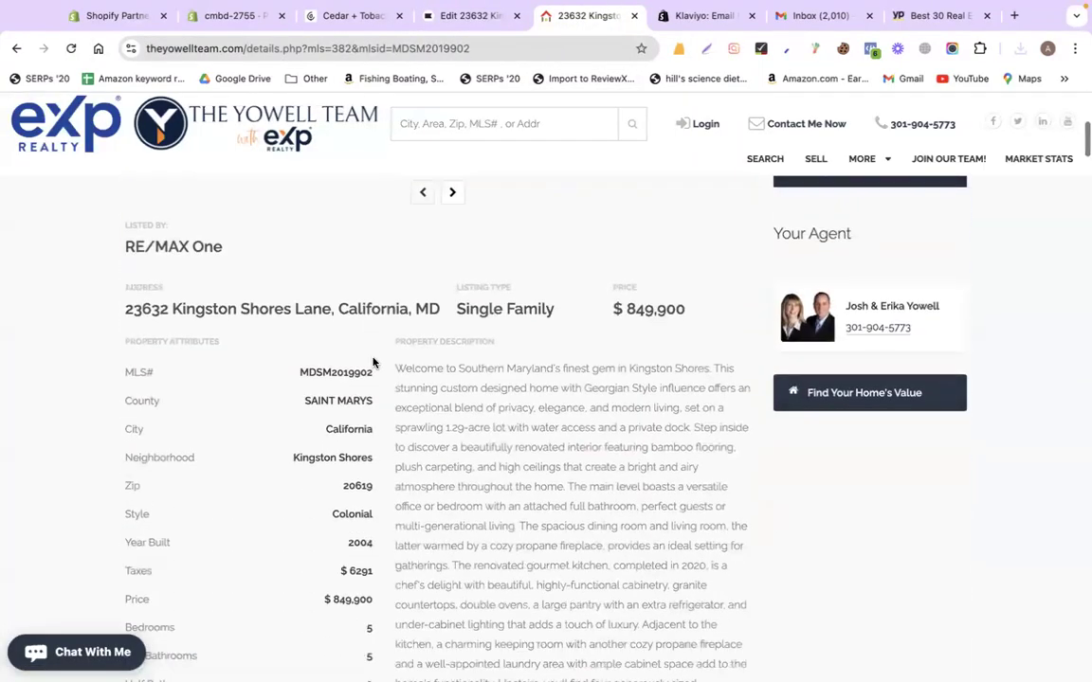
{"action": "scroll", "coordinate": [360, 361], "scroll_direction": "down", "scroll_amount": 1}
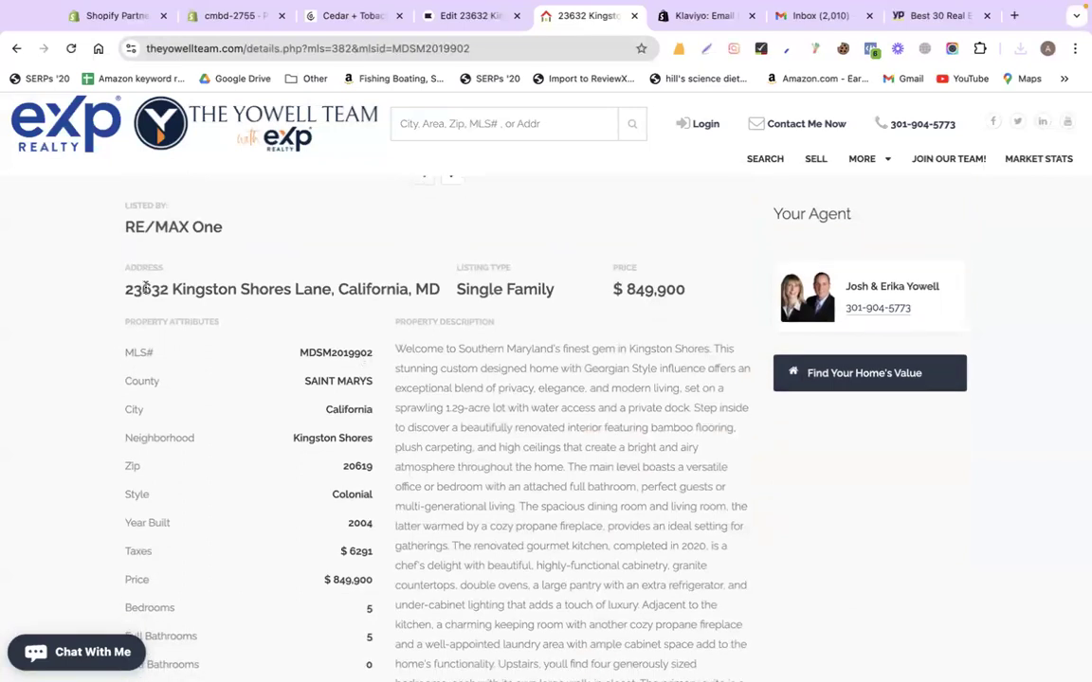
{"action": "left_click_drag", "start_coordinate": [120, 294], "coordinate": [566, 289]}
{"action": "triple_click", "coordinate": [504, 289]}
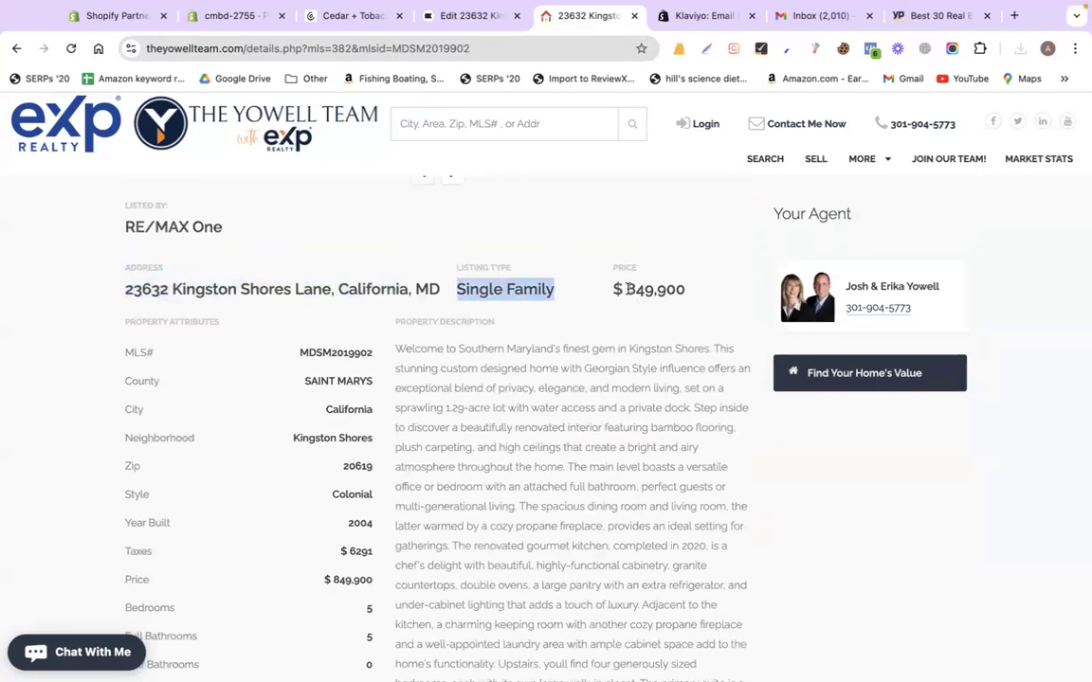
{"action": "triple_click", "coordinate": [628, 289]}
{"action": "left_click", "coordinate": [656, 283]}
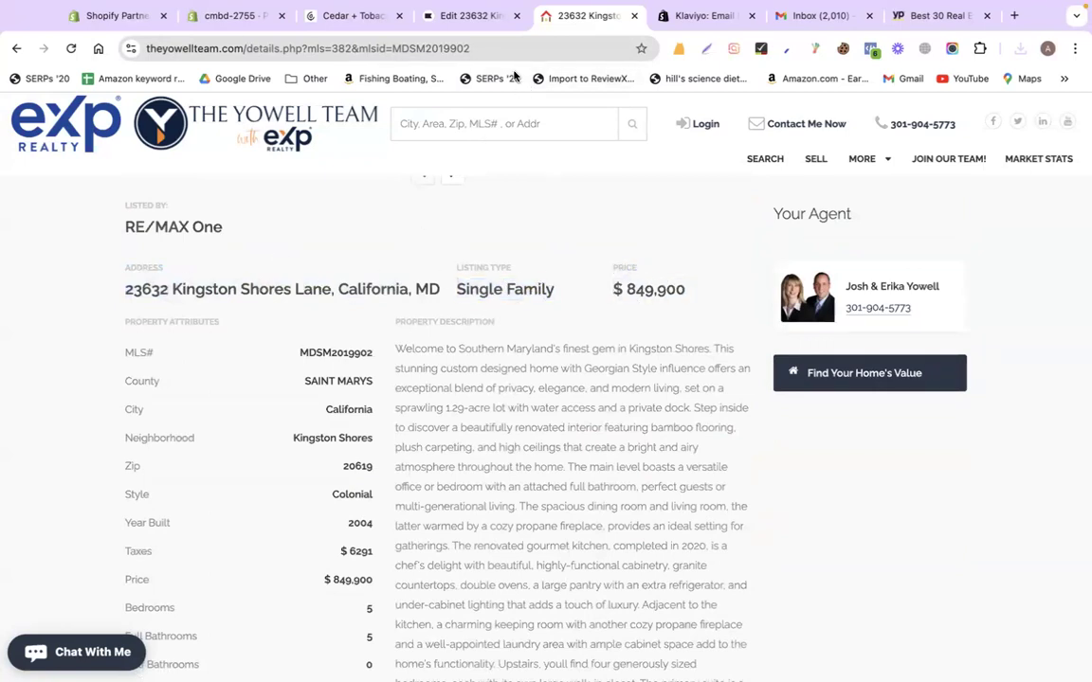
Add a new Text block below the photo gallery in the email
{"action": "left_click", "coordinate": [431, 17]}
{"action": "scroll", "coordinate": [313, 370], "scroll_direction": "down", "scroll_amount": 3}
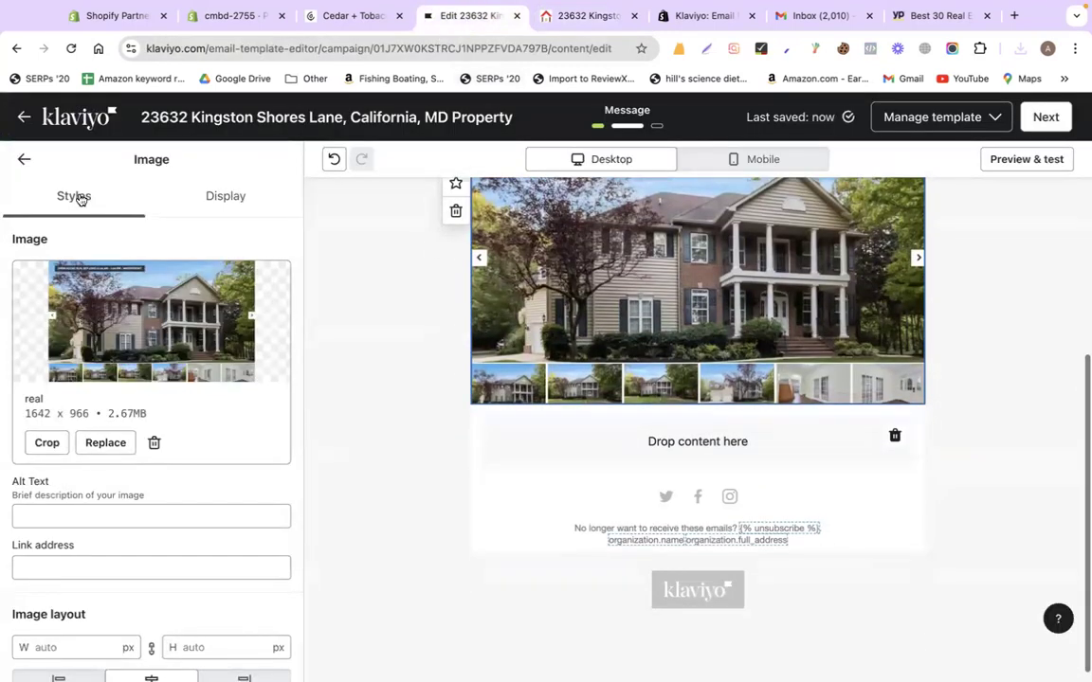
{"action": "left_click", "coordinate": [24, 161]}
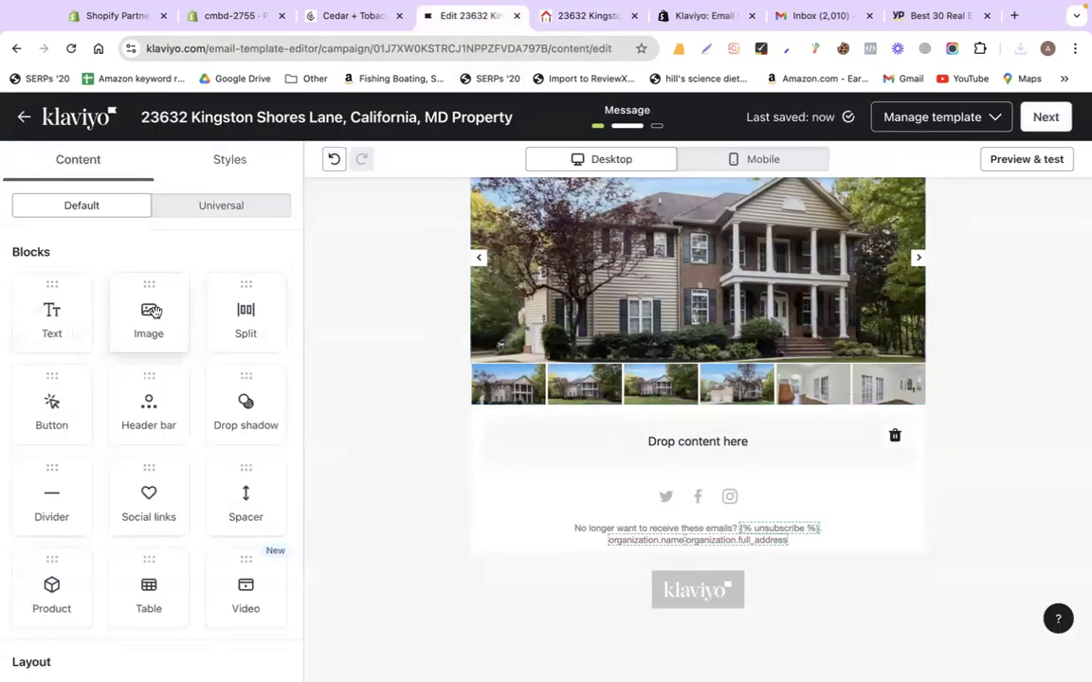
{"action": "left_click_drag", "start_coordinate": [51, 312], "coordinate": [690, 459]}
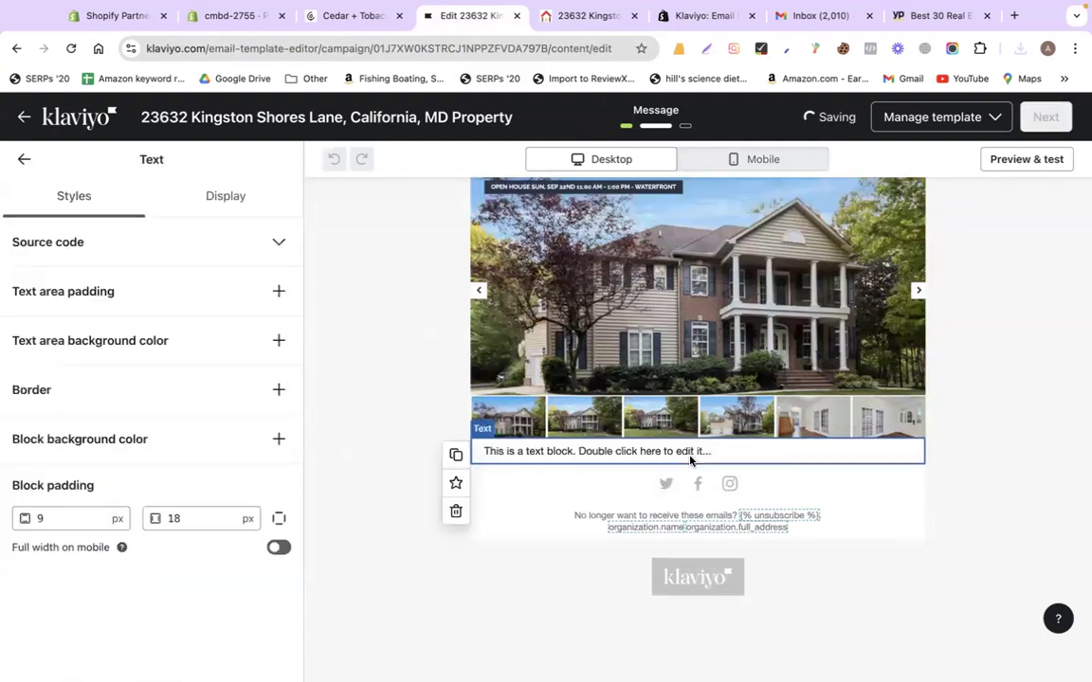
Copy the 'Address:' label and address line from the listing into the new text block
{"action": "left_click", "coordinate": [561, 20]}
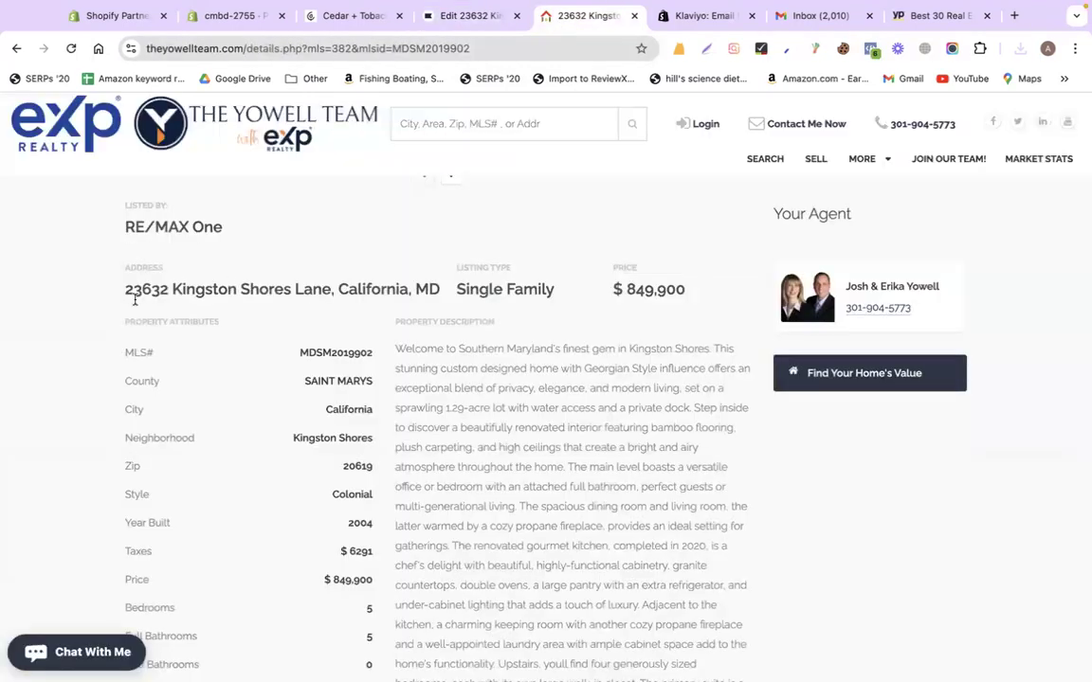
{"action": "left_click_drag", "start_coordinate": [119, 274], "coordinate": [434, 289]}
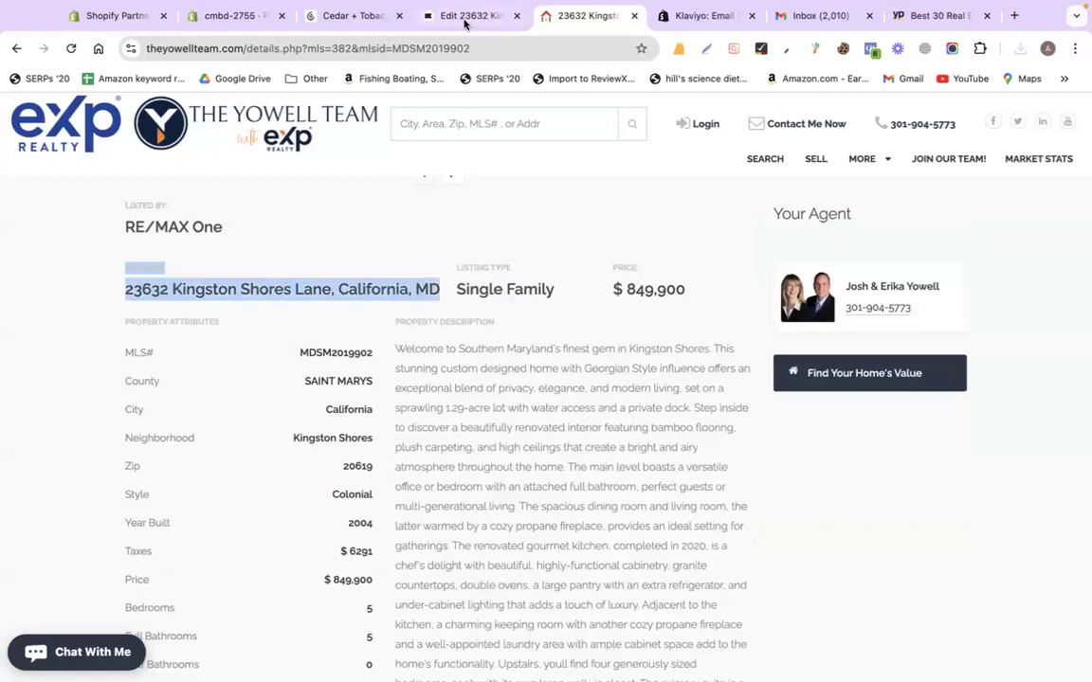
{"action": "left_click", "coordinate": [464, 20]}
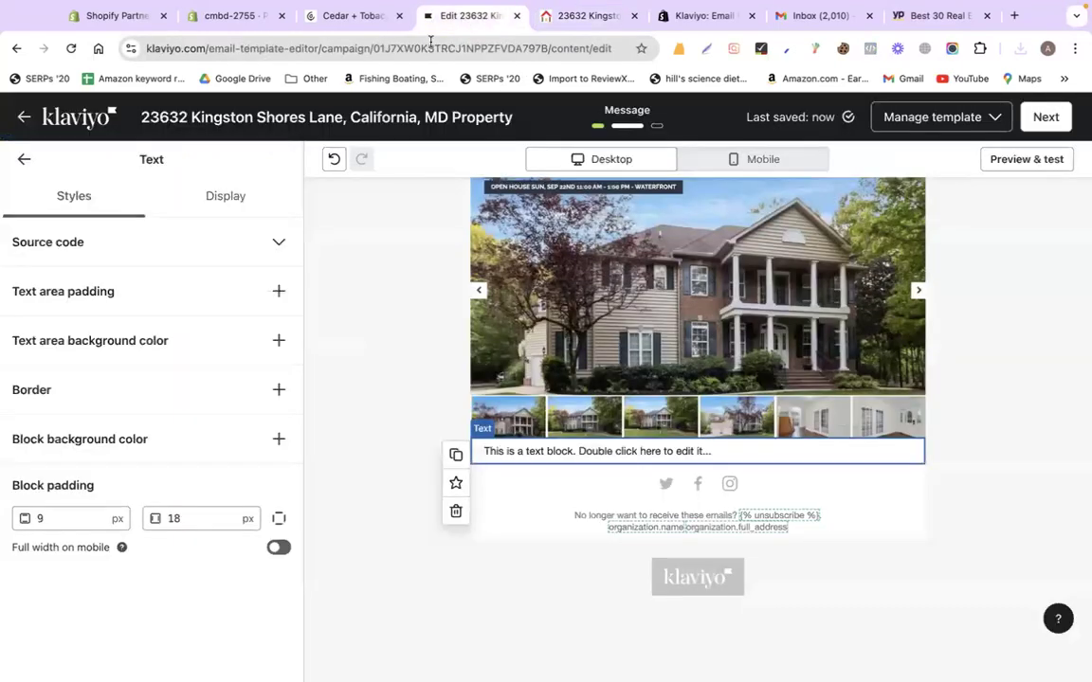
{"action": "double_click", "coordinate": [575, 451]}
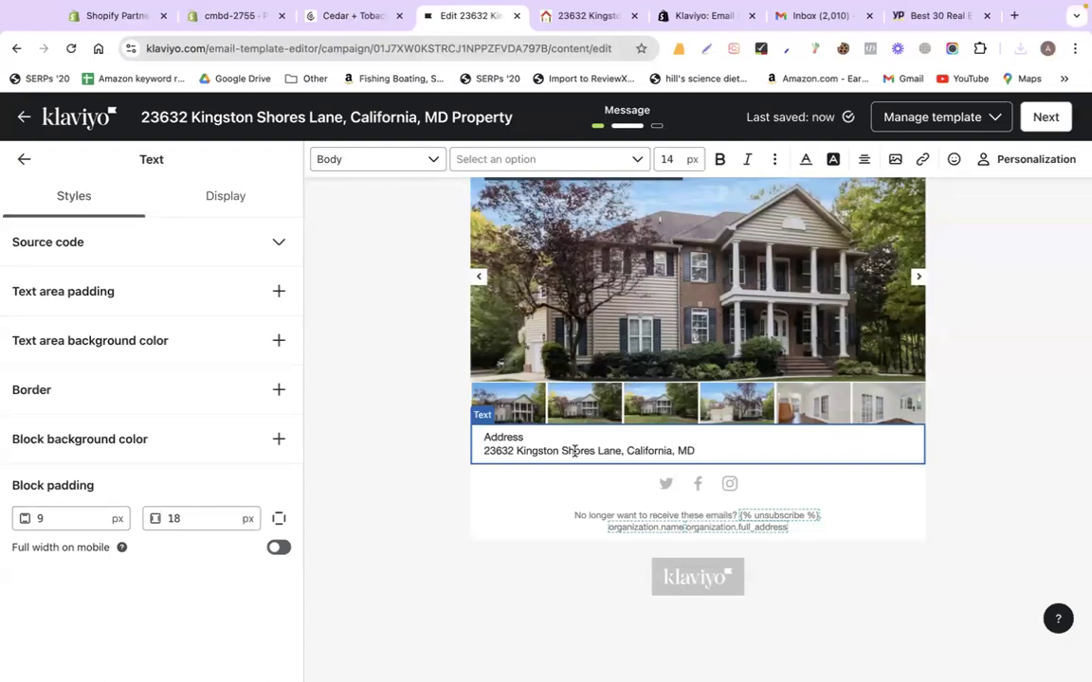
Bold the 'Address:' heading, set the block text to 20 px, and start a new line
{"action": "key", "text": "shift+Home"}
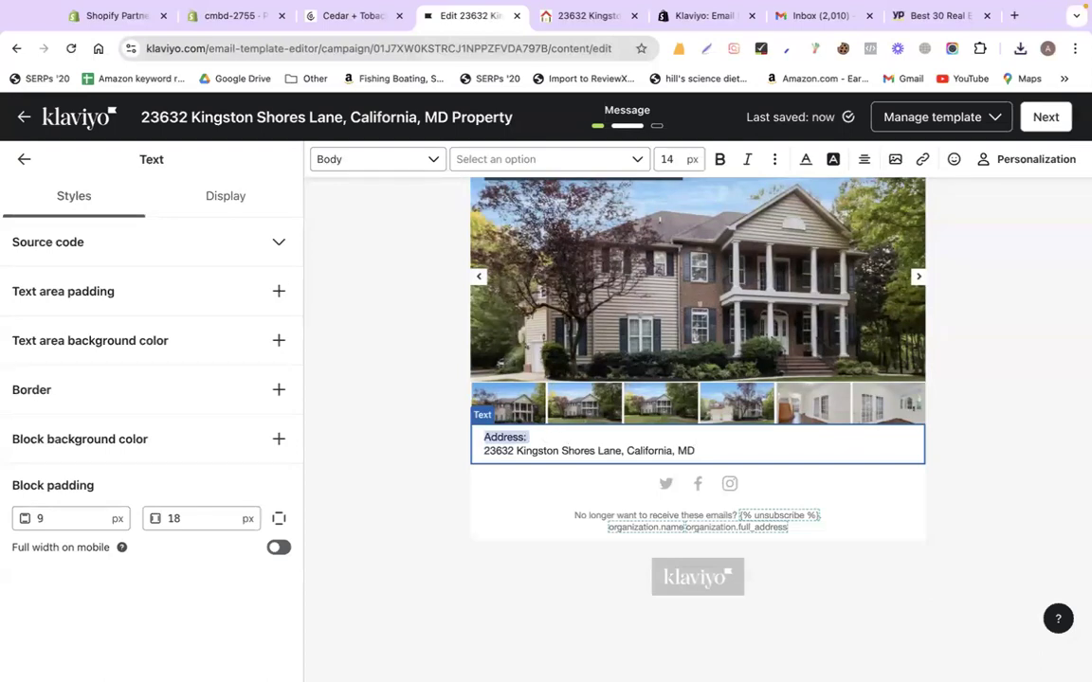
{"action": "key", "text": "super+b"}
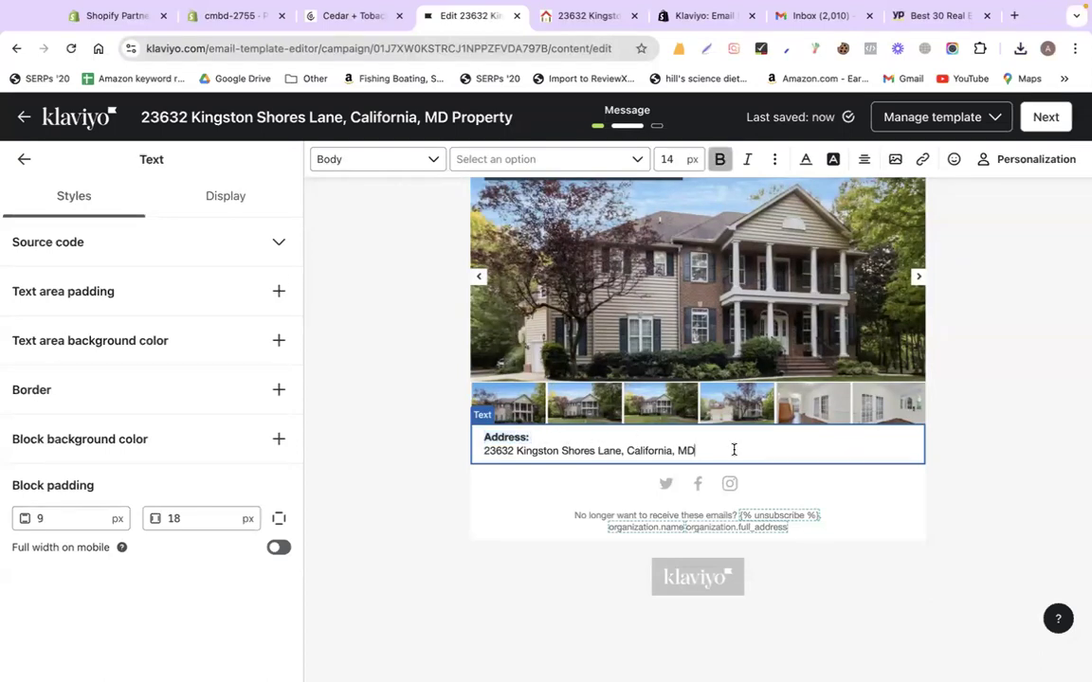
{"action": "left_click", "coordinate": [734, 451]}
{"action": "key", "text": "super+a"}
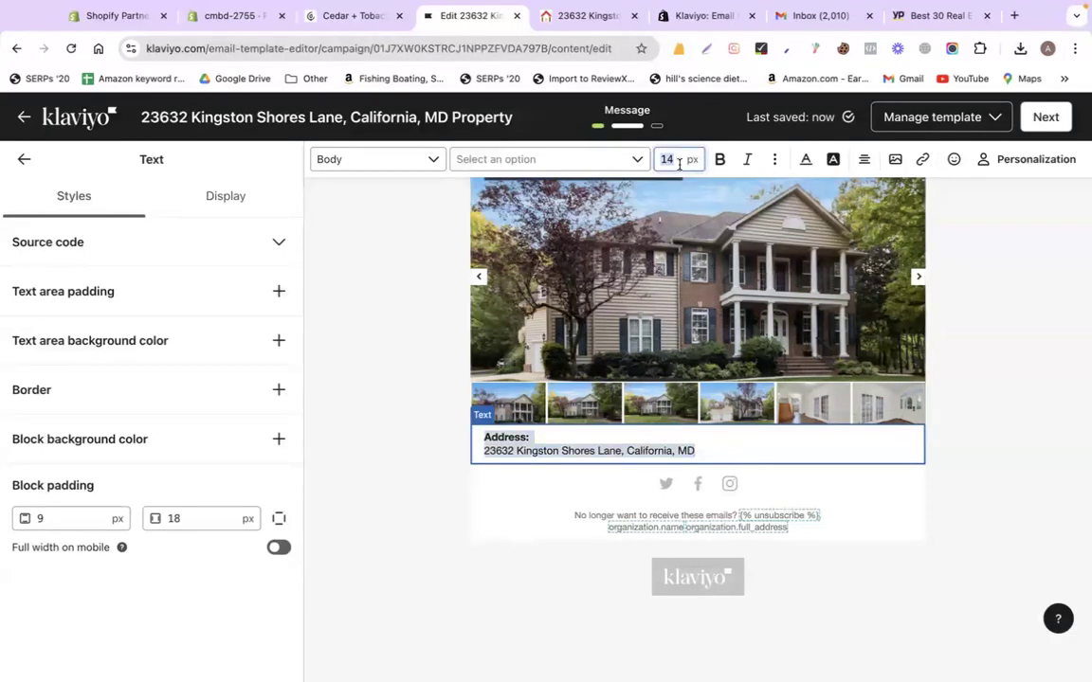
{"action": "type", "text": "20"}
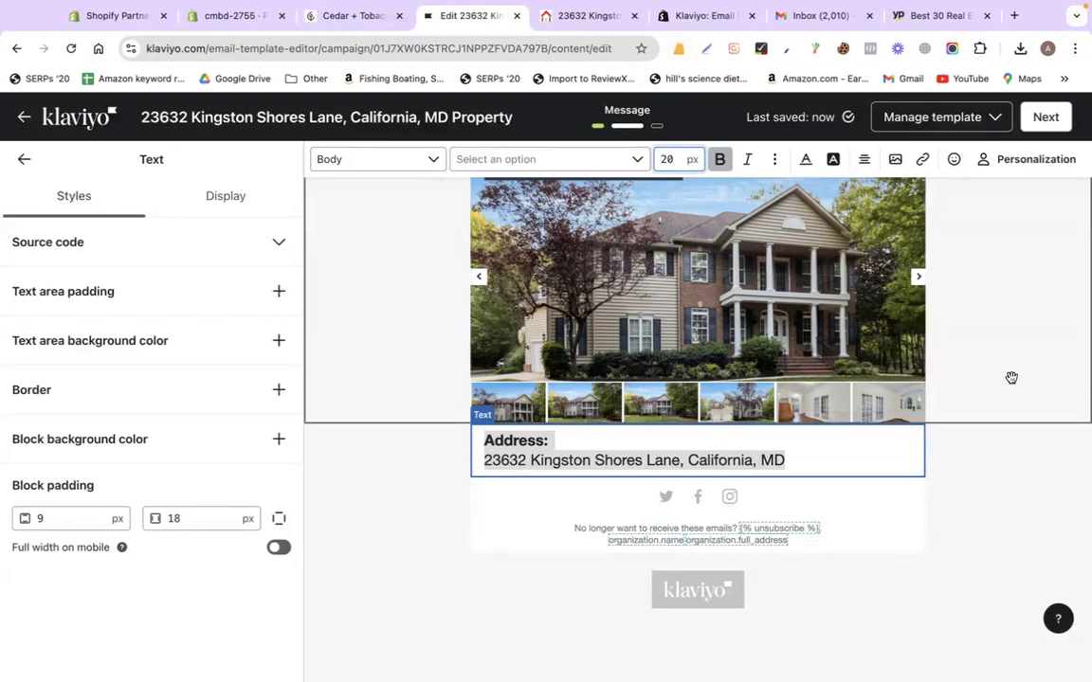
{"action": "left_click", "coordinate": [827, 462]}
{"action": "key", "text": "Return"}
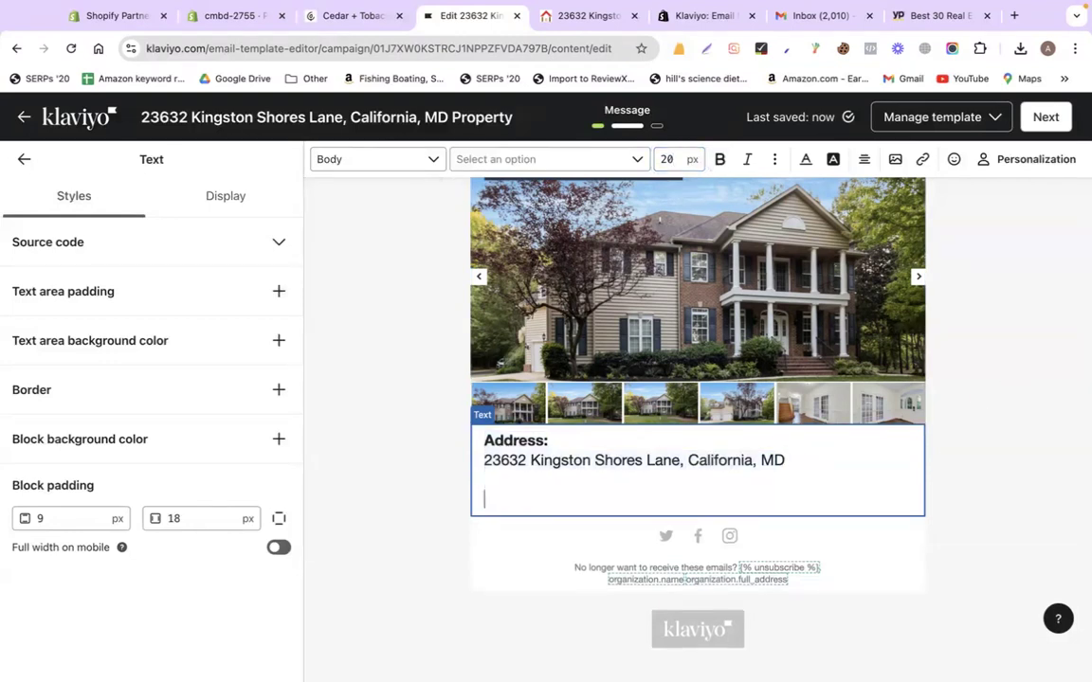
Paste 'Listing Type' with Single Family under the address and bold the heading
{"action": "left_click", "coordinate": [585, 15]}
{"action": "left_click_drag", "start_coordinate": [455, 266], "coordinate": [555, 291]}
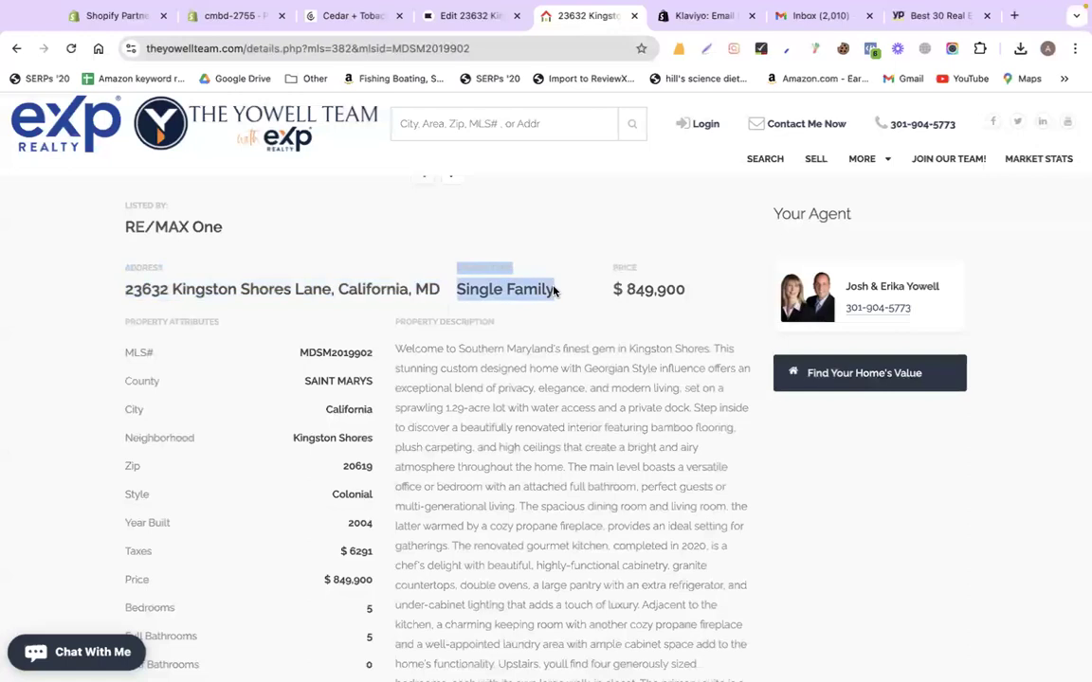
{"action": "left_click", "coordinate": [471, 15]}
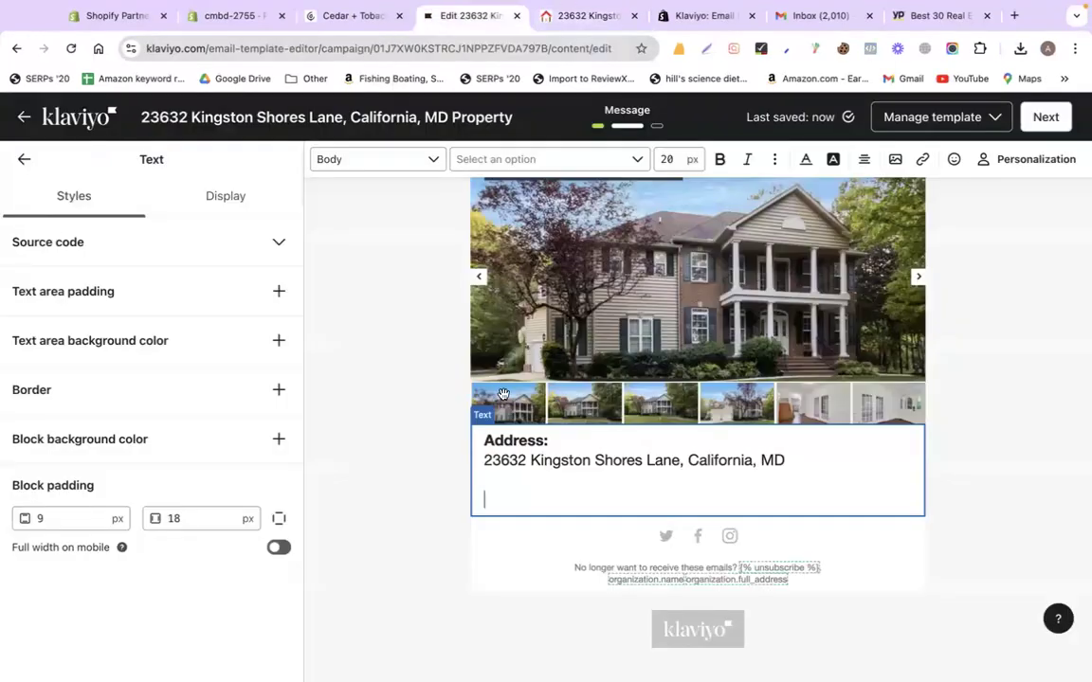
{"action": "type", "text": "Listing Type Single Family"}
{"action": "triple_click", "coordinate": [573, 501]}
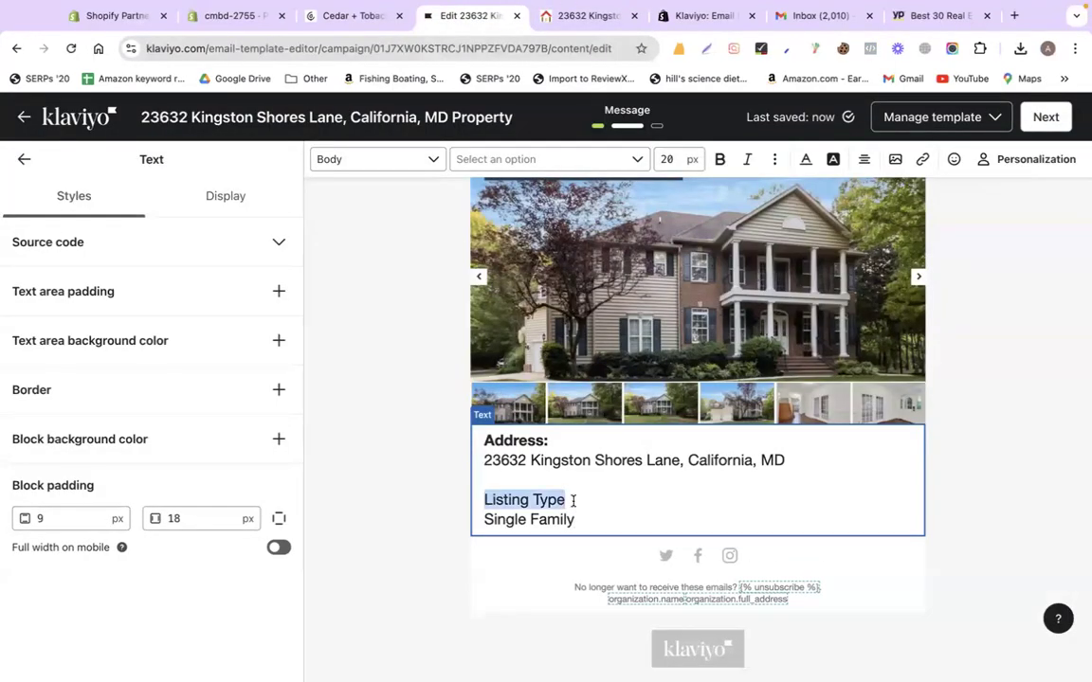
{"action": "key", "text": "ctrl+b"}
Add the Price $ 849,900 on a new line, keeping its original formatting
{"action": "left_click", "coordinate": [585, 15]}
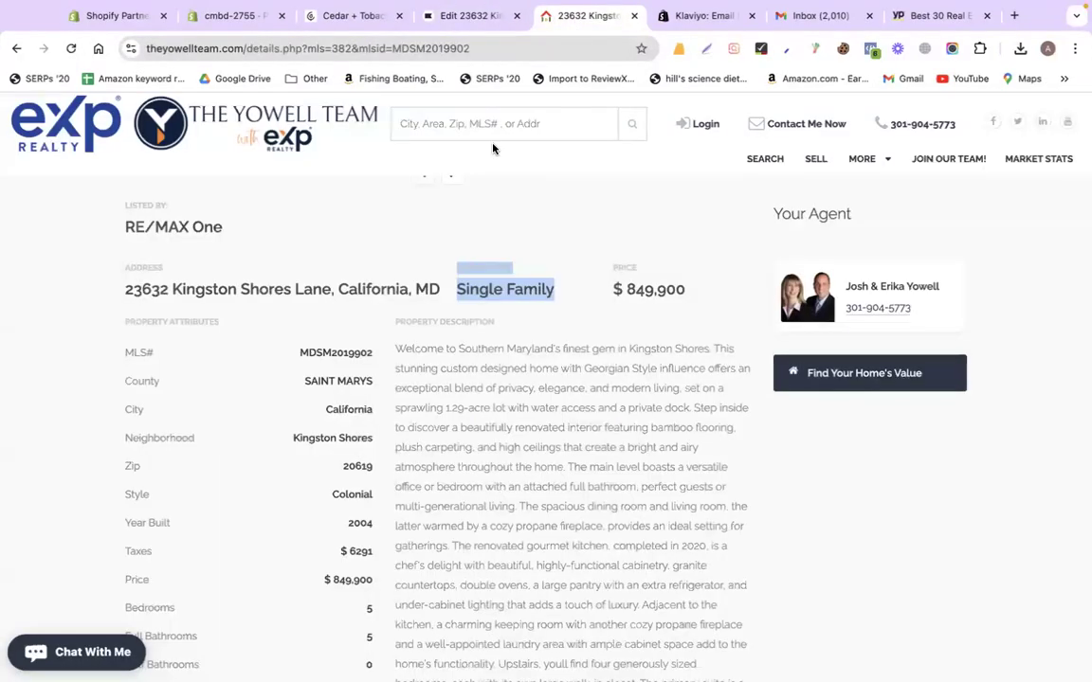
{"action": "mouse_move", "coordinate": [612, 267]}
{"action": "left_mouse_down"}
{"action": "mouse_move", "coordinate": [684, 294]}
{"action": "mouse_move", "coordinate": [614, 271]}
{"action": "left_mouse_up"}
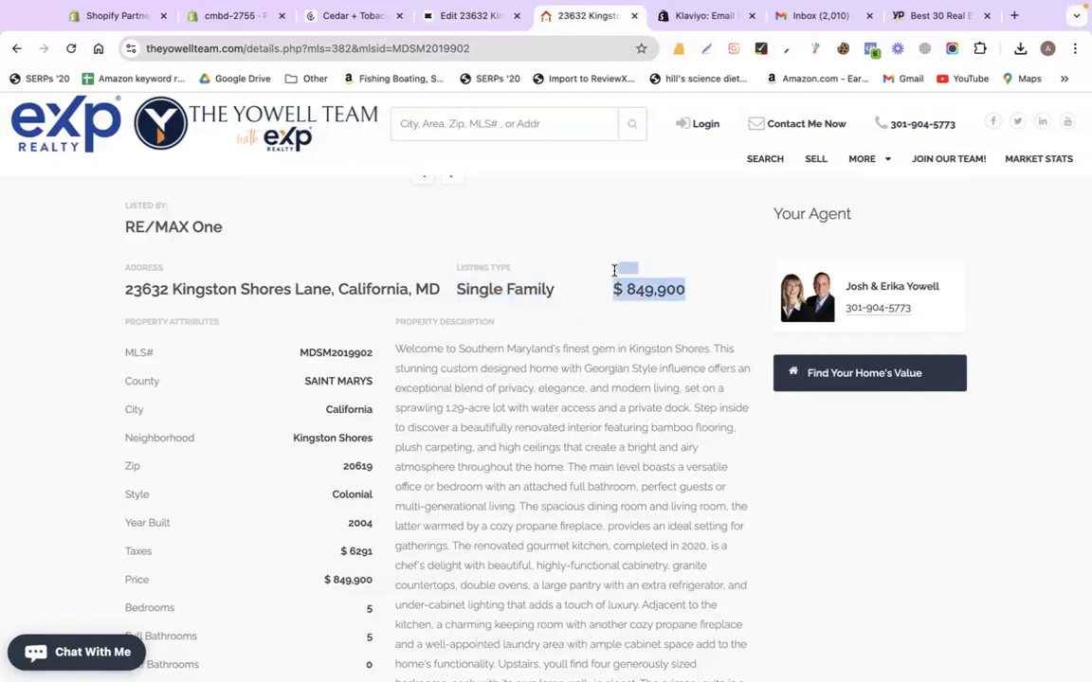
{"action": "left_click", "coordinate": [464, 15]}
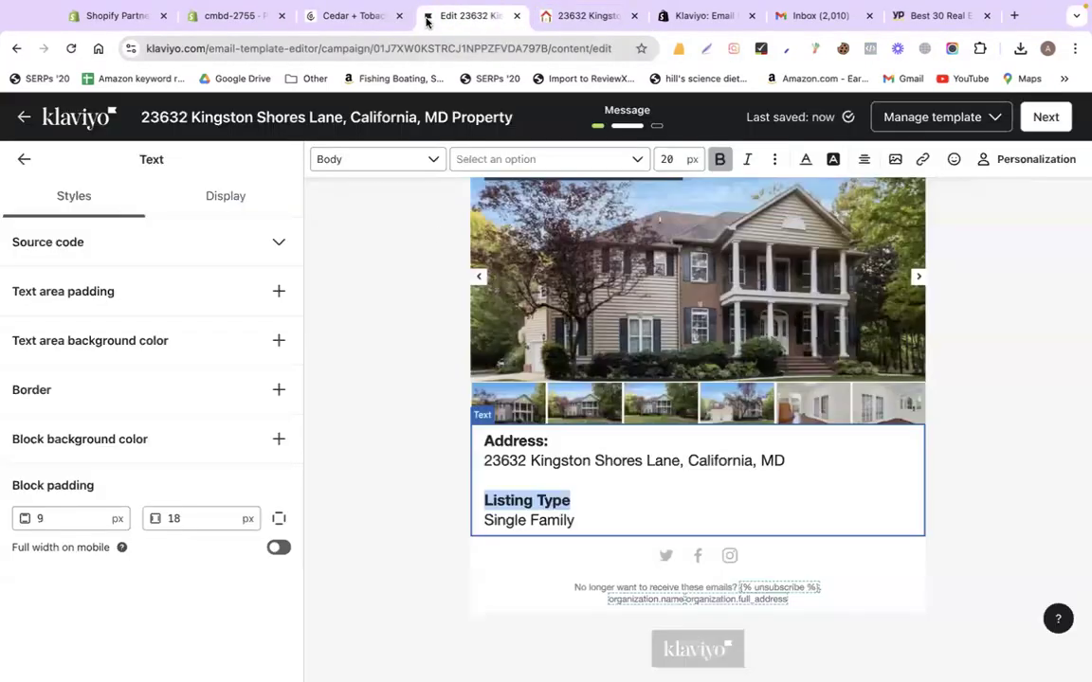
{"action": "left_click", "coordinate": [599, 523]}
{"action": "key", "text": "Return"}
{"action": "key", "text": "ctrl+v"}
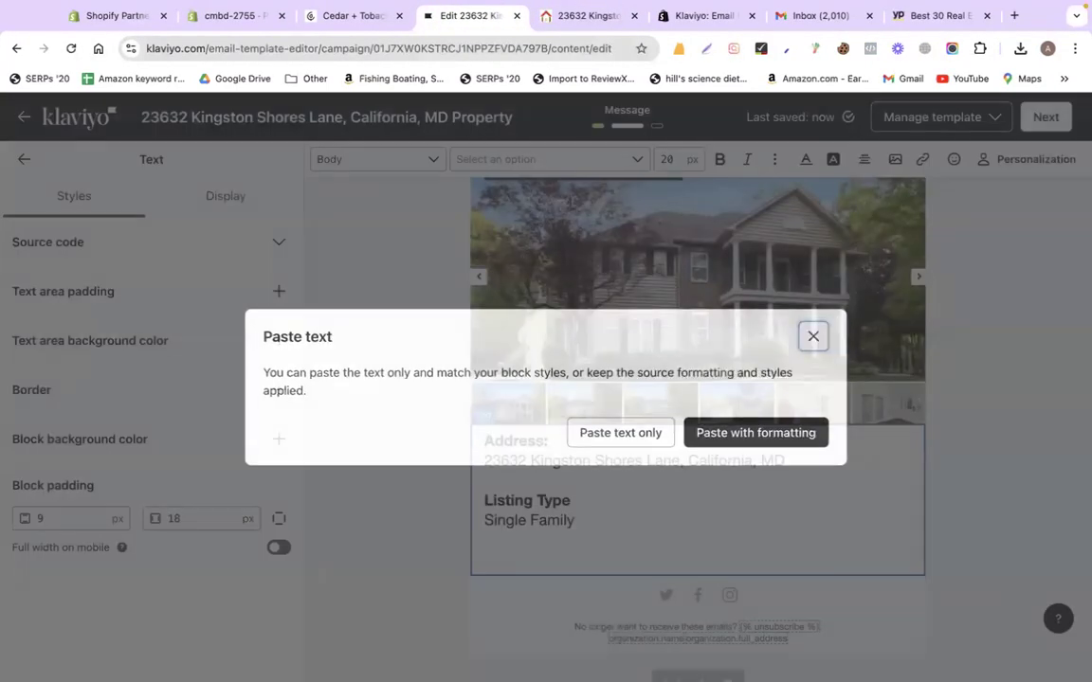
{"action": "left_click", "coordinate": [746, 434]}
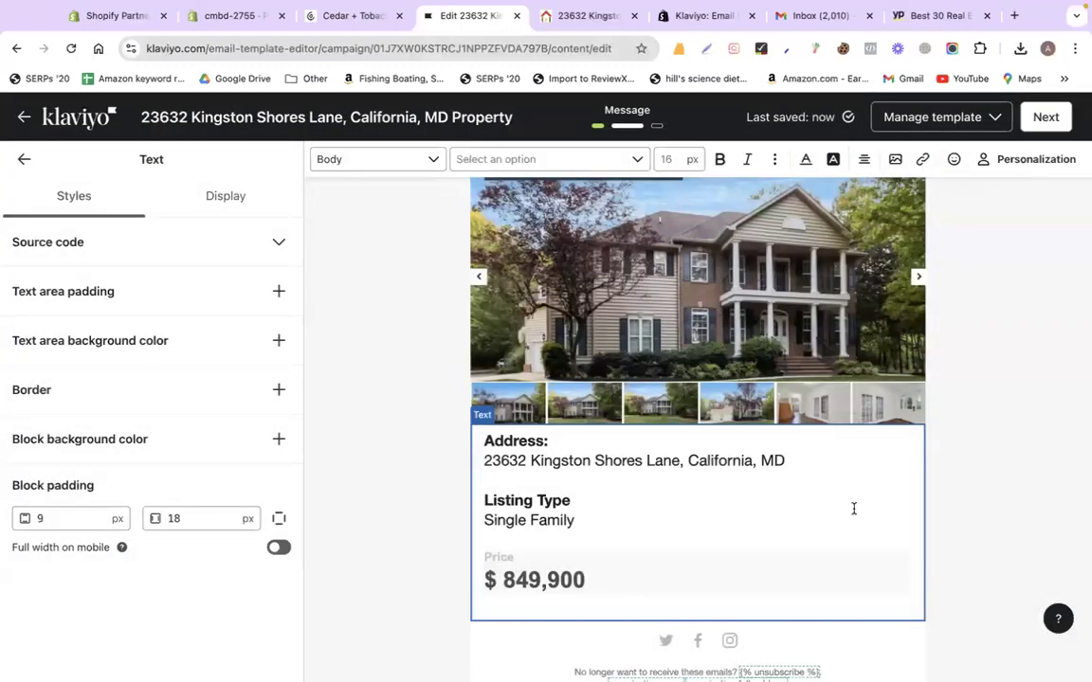
{"action": "scroll", "coordinate": [853, 509], "scroll_direction": "down", "scroll_amount": 3}
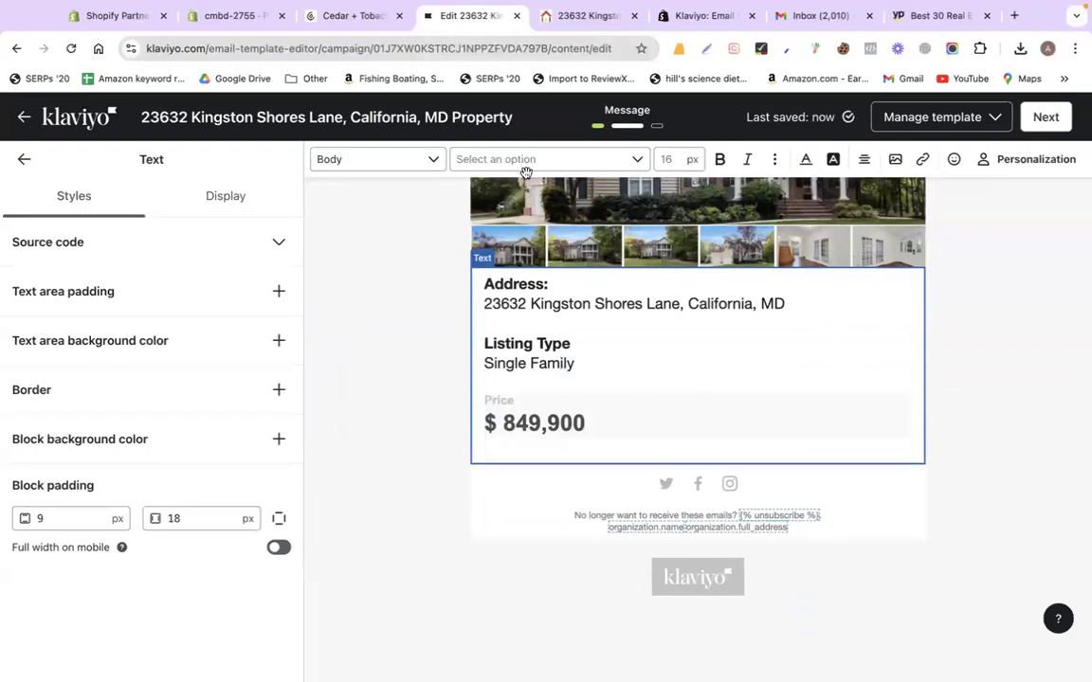
{"action": "left_click", "coordinate": [510, 288]}
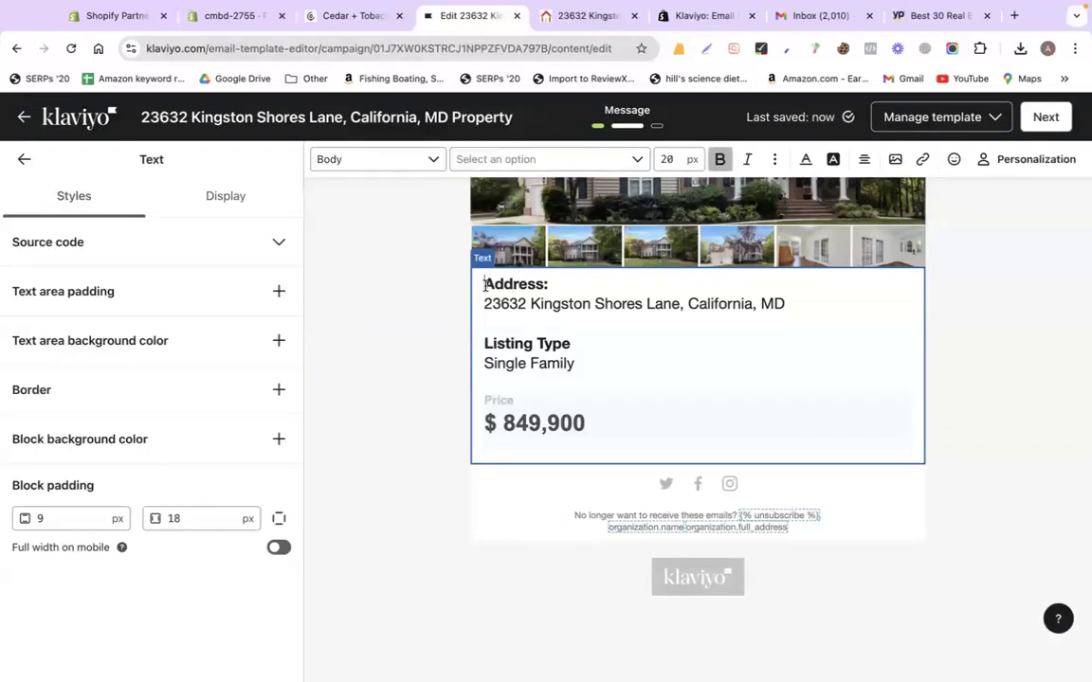
{"action": "left_click", "coordinate": [395, 345]}
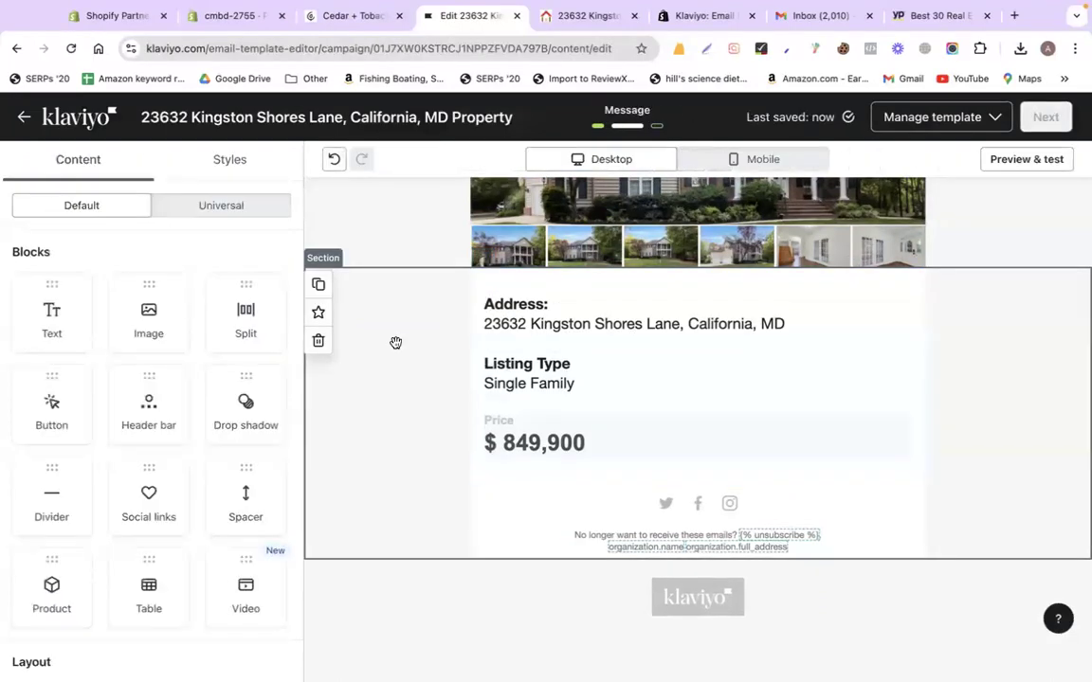
Paste the listing's property description into a new Text block below the price
{"action": "left_click", "coordinate": [580, 15]}
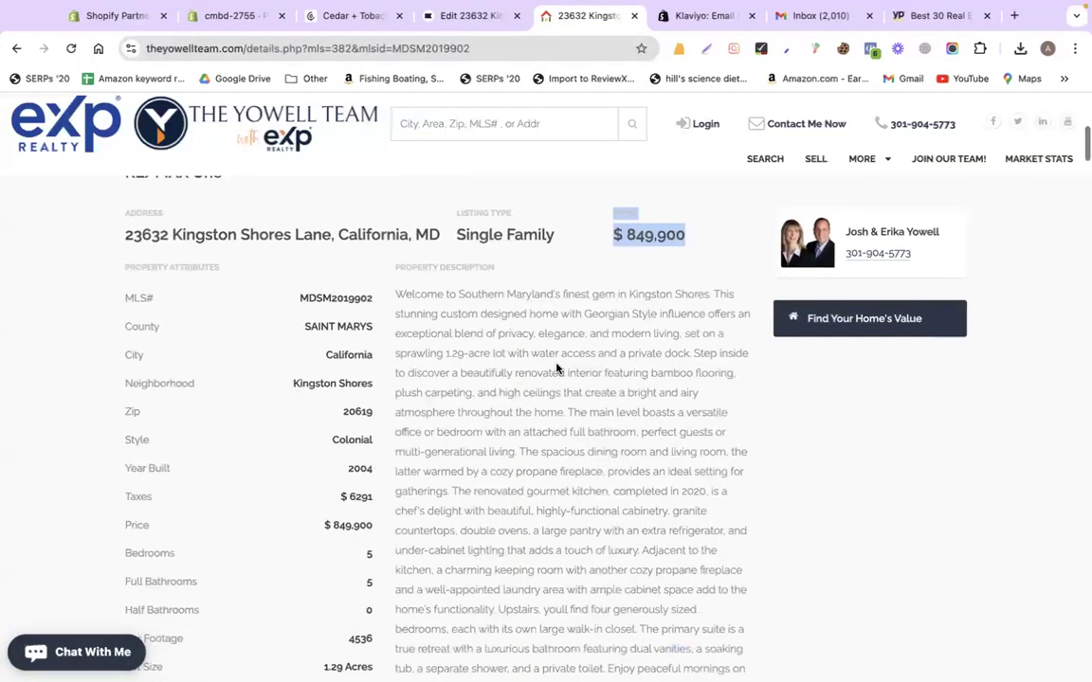
{"action": "scroll", "coordinate": [558, 369], "scroll_direction": "down", "scroll_amount": 1}
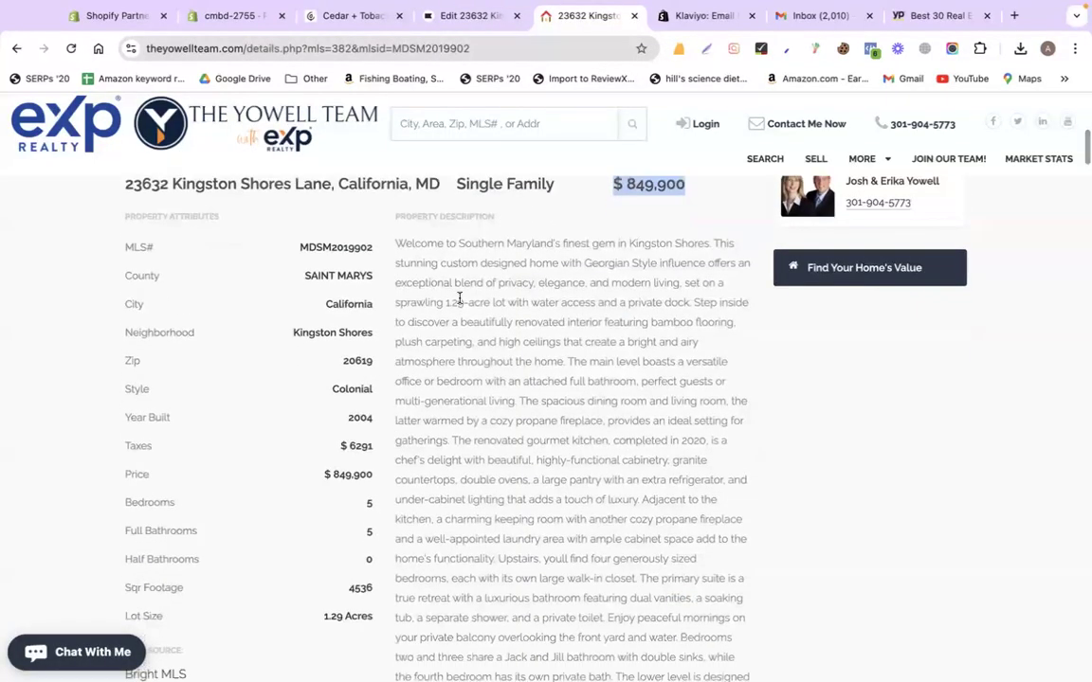
{"action": "left_click_drag", "start_coordinate": [395, 243], "coordinate": [475, 345]}
{"action": "key", "text": "super+c"}
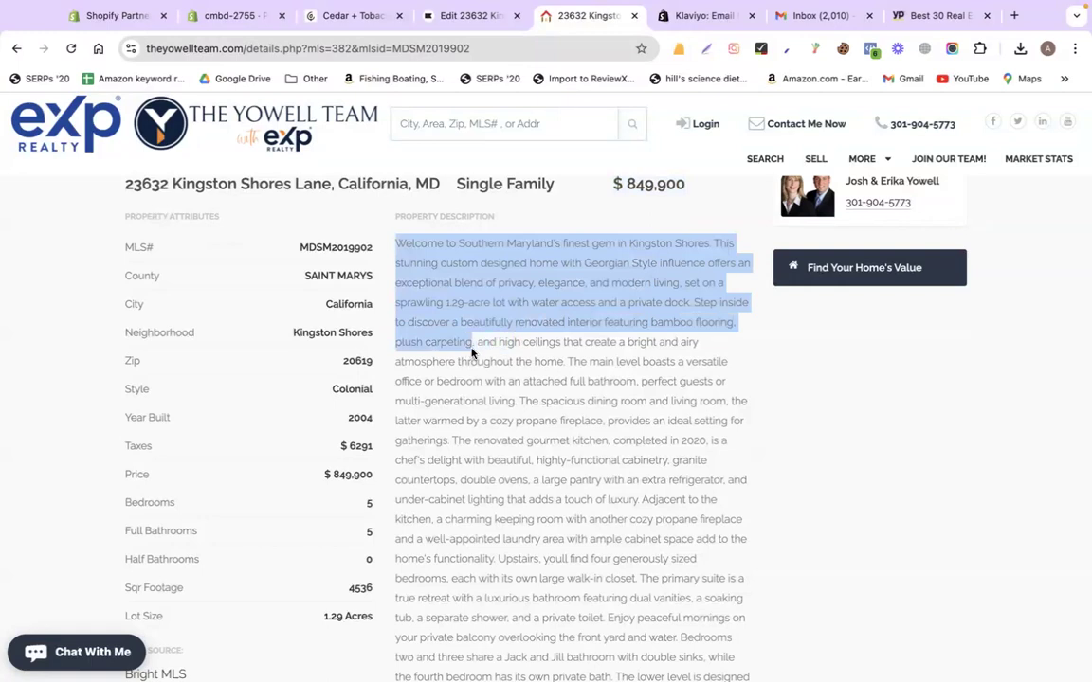
{"action": "left_click", "coordinate": [465, 16]}
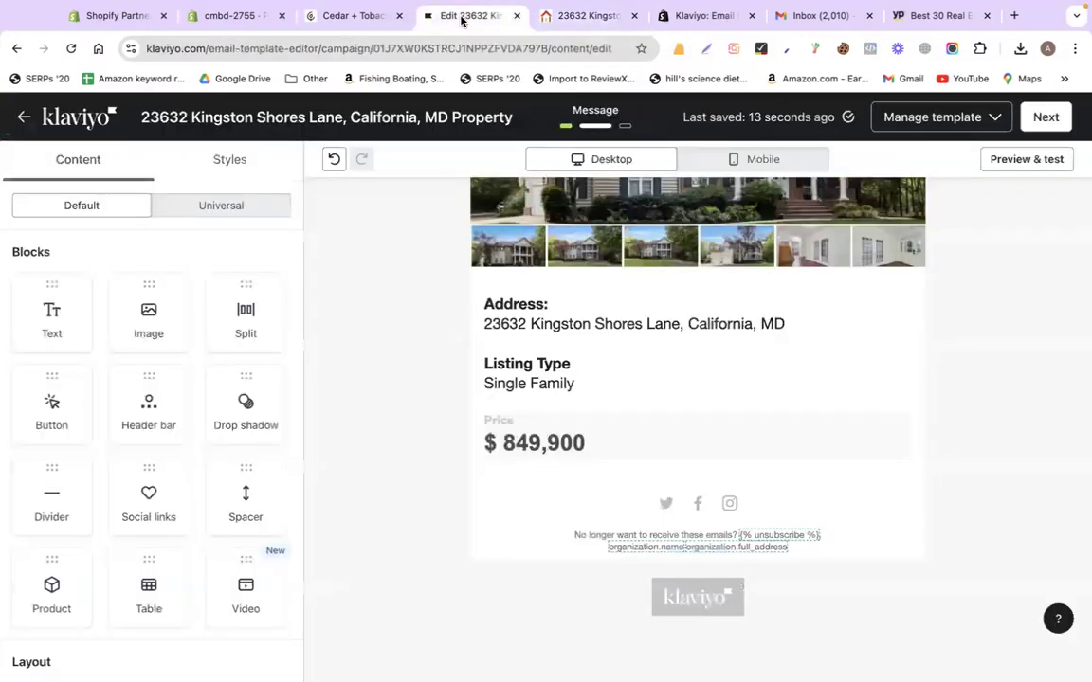
{"action": "left_click_drag", "start_coordinate": [54, 294], "coordinate": [597, 476]}
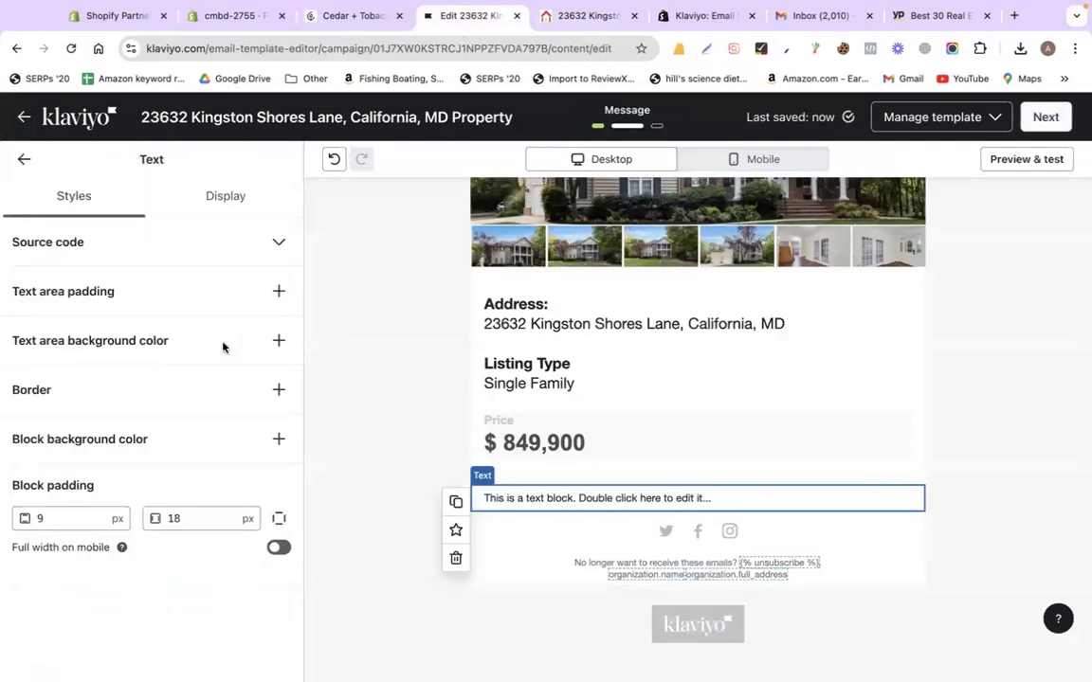
{"action": "double_click", "coordinate": [548, 503]}
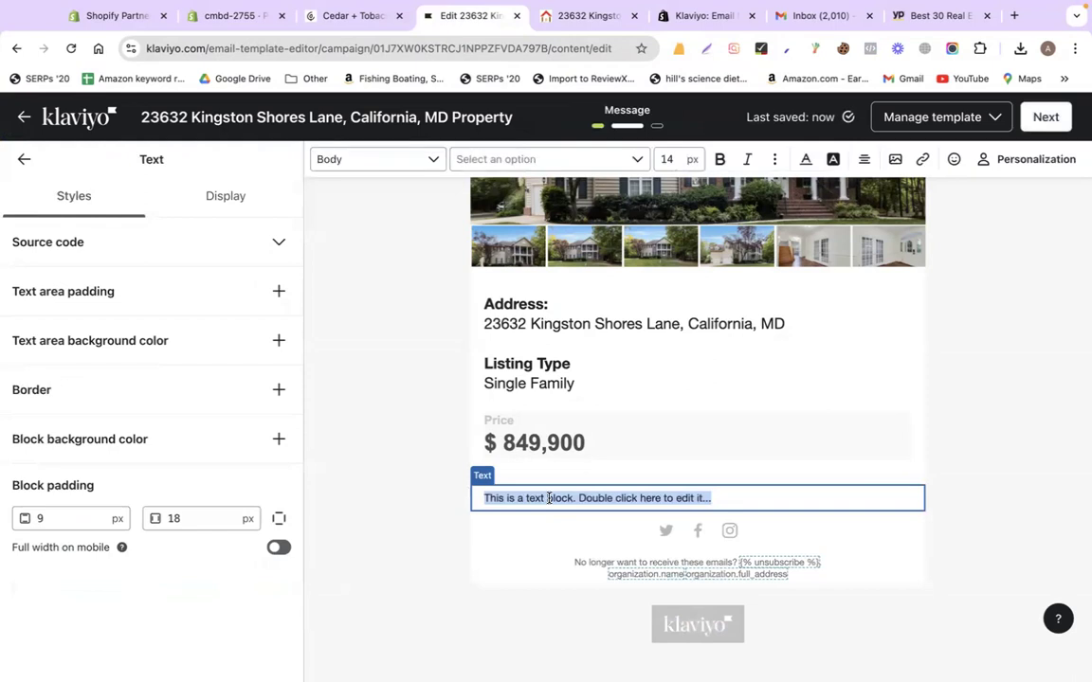
{"action": "key", "text": "super+v"}
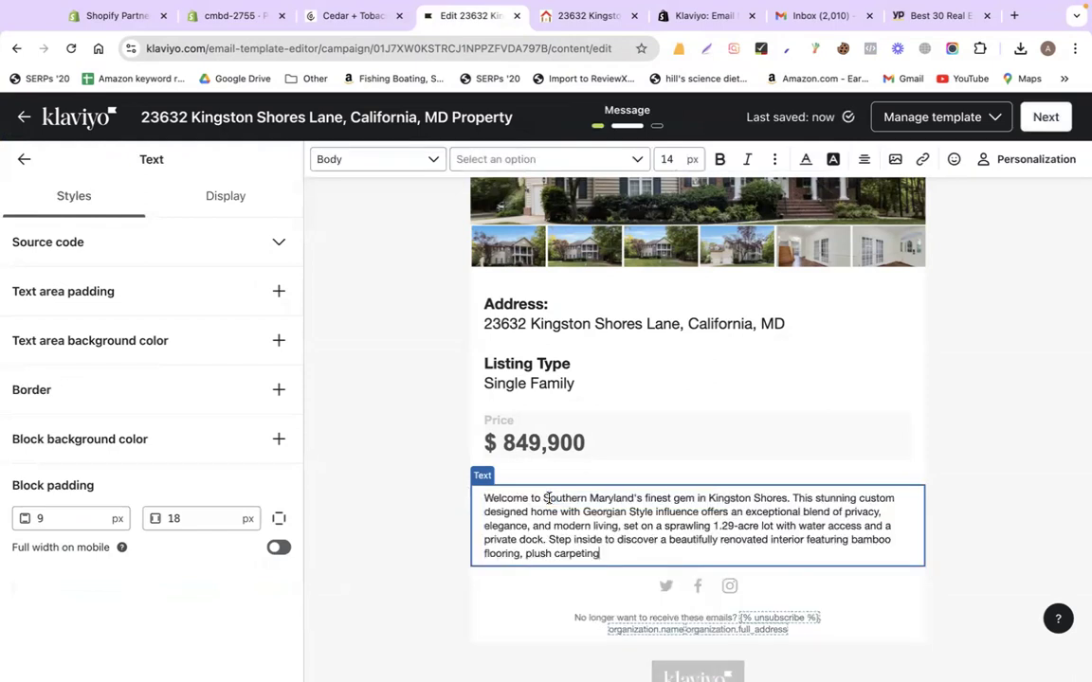
Add a bold 'Property Description :' heading line and set the block to 18 px
{"action": "left_click", "coordinate": [483, 499]}
{"action": "key", "text": "Return"}
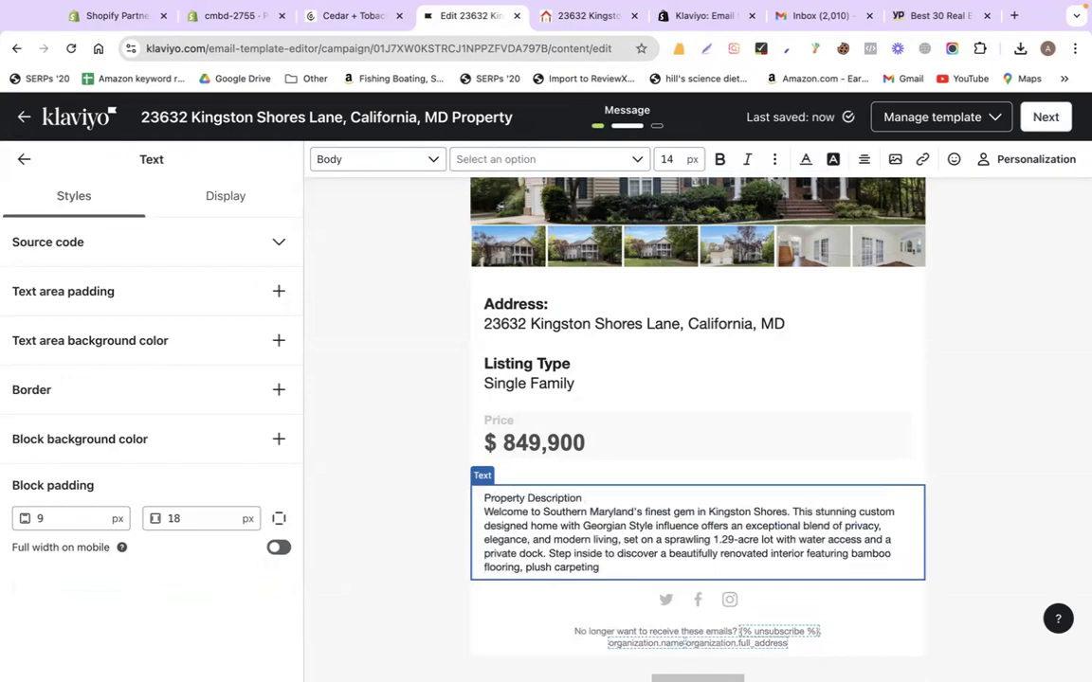
{"action": "type", "text": ":"}
{"action": "key", "text": "shift+super+Left"}
{"action": "key", "text": "super+b"}
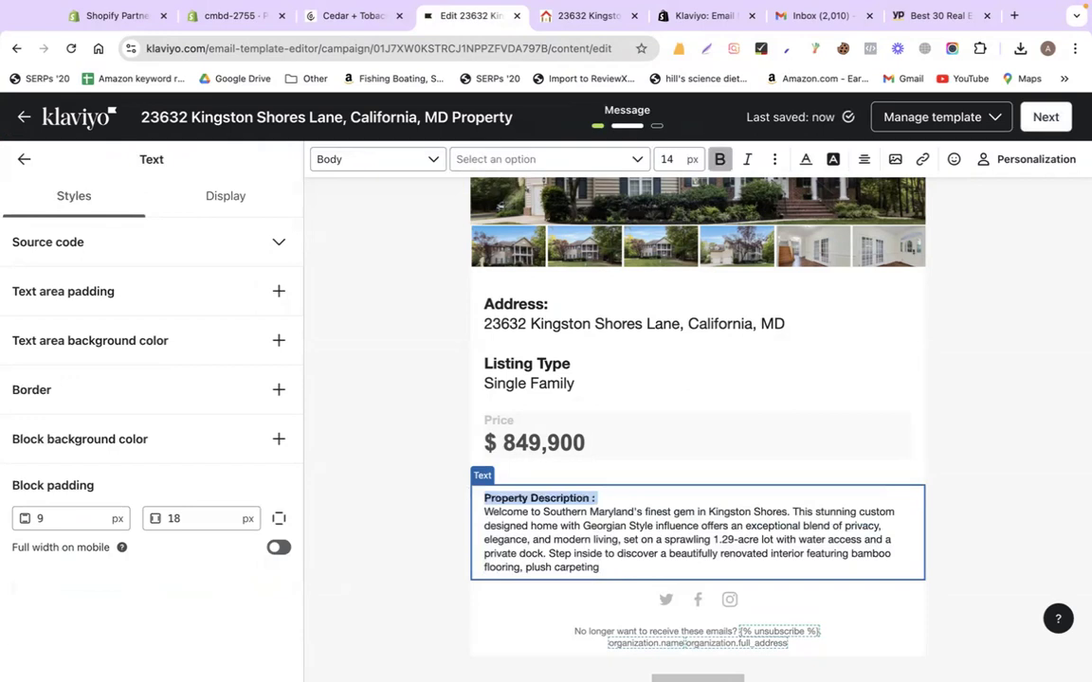
{"action": "key", "text": "super+a"}
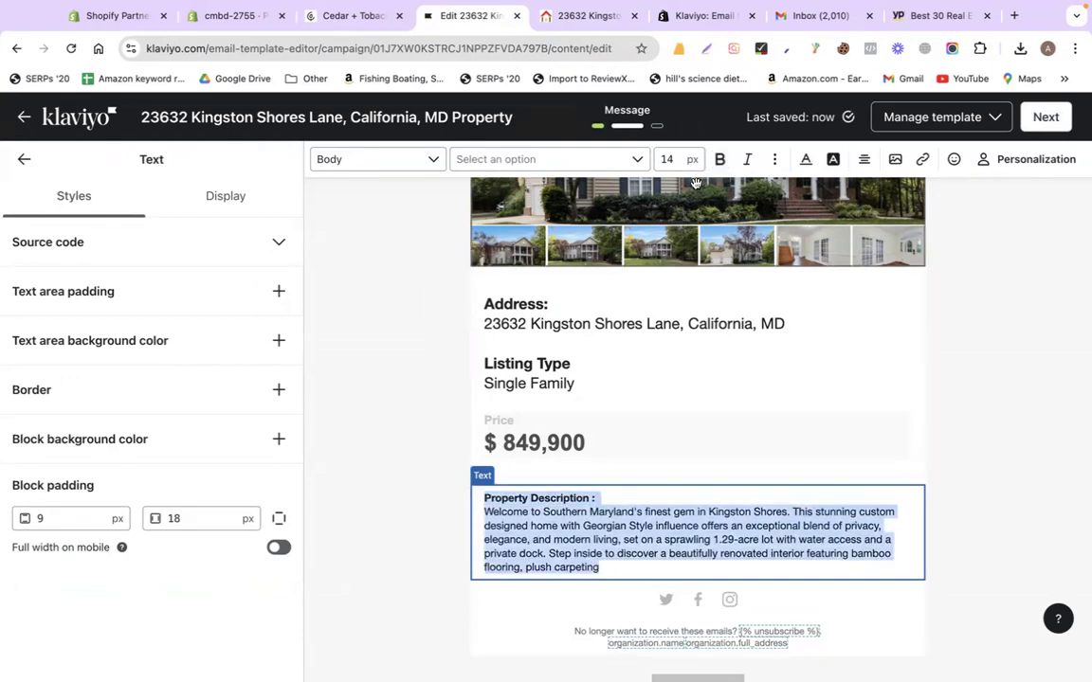
{"action": "type", "text": "18"}
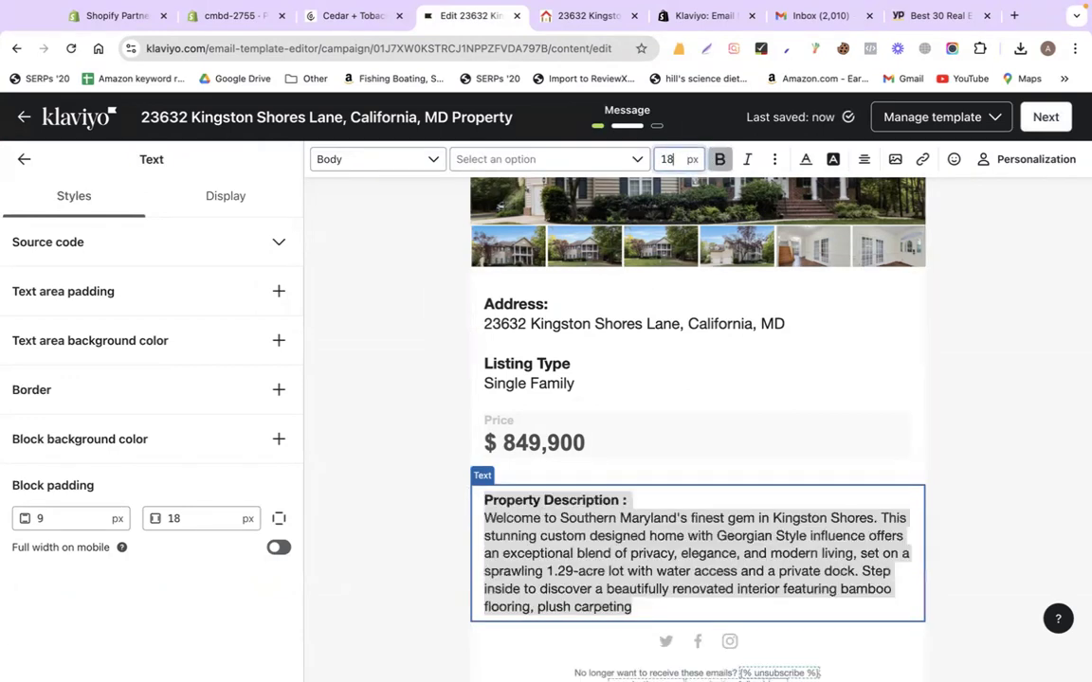
{"action": "left_click", "coordinate": [663, 500]}
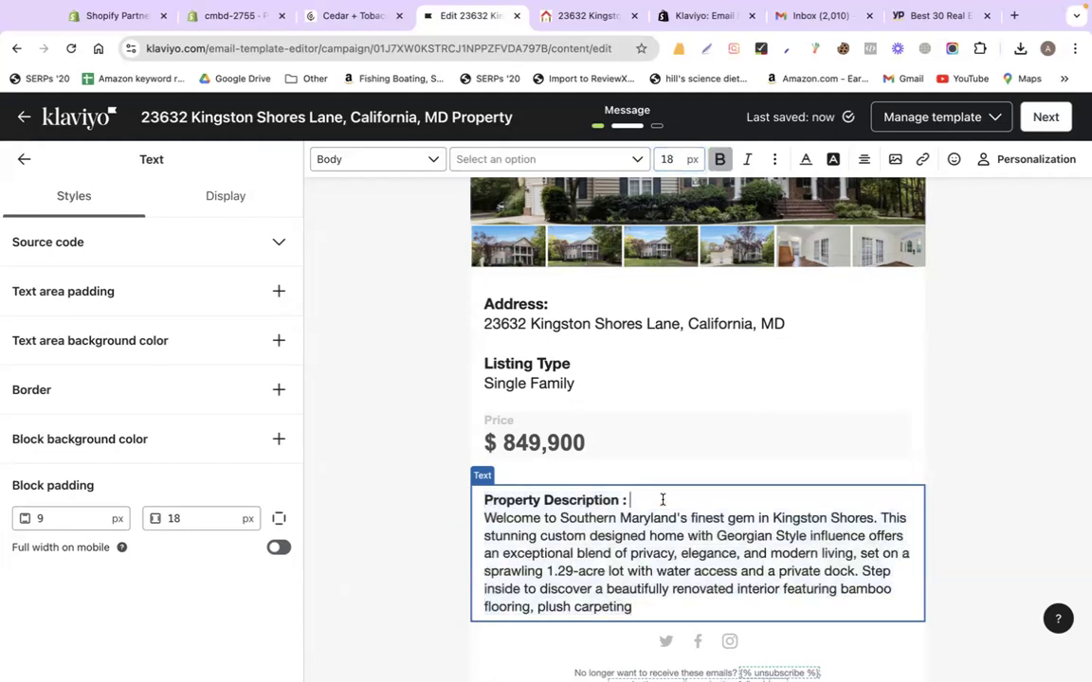
{"action": "key", "text": "Return"}
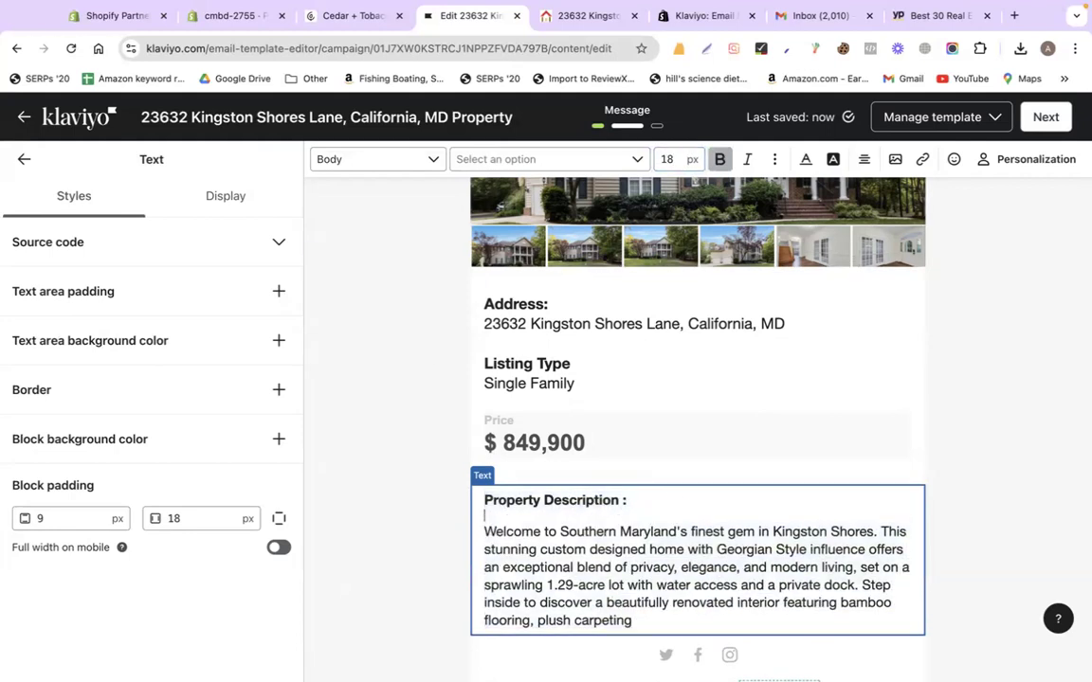
{"action": "left_click", "coordinate": [1021, 458]}
Scroll the listing page down through the property details to the map
{"action": "left_click", "coordinate": [561, 19]}
{"action": "scroll", "coordinate": [498, 313], "scroll_direction": "down", "scroll_amount": 15}
{"action": "scroll", "coordinate": [498, 313], "scroll_direction": "down", "scroll_amount": 20}
{"action": "scroll", "coordinate": [499, 316], "scroll_direction": "down", "scroll_amount": 20}
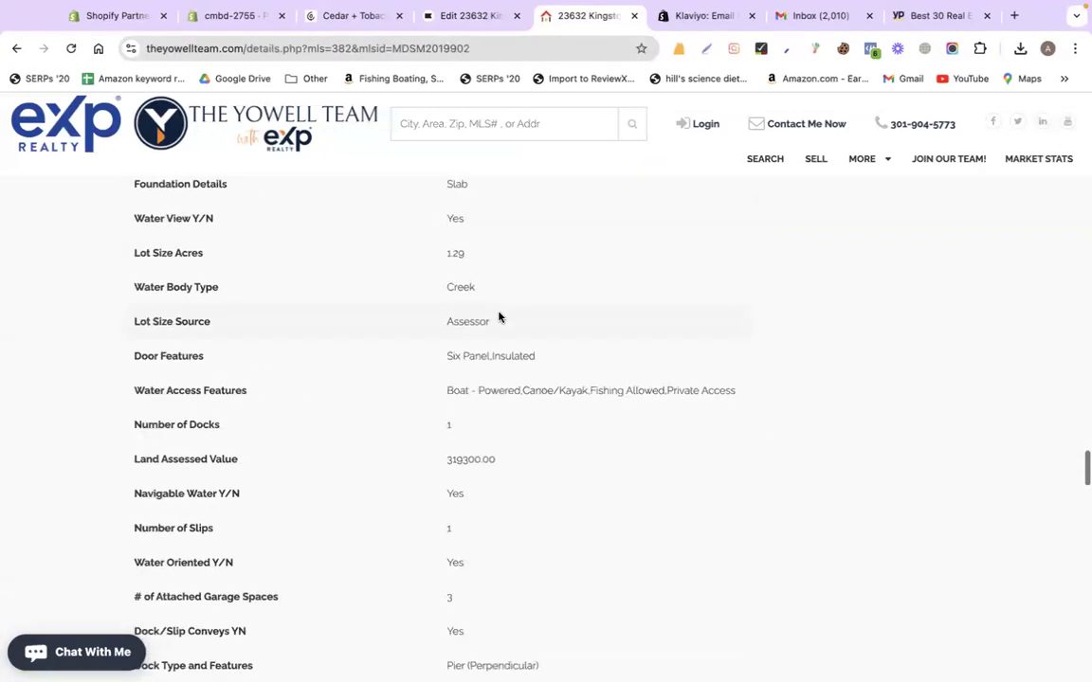
{"action": "scroll", "coordinate": [499, 317], "scroll_direction": "down", "scroll_amount": 20}
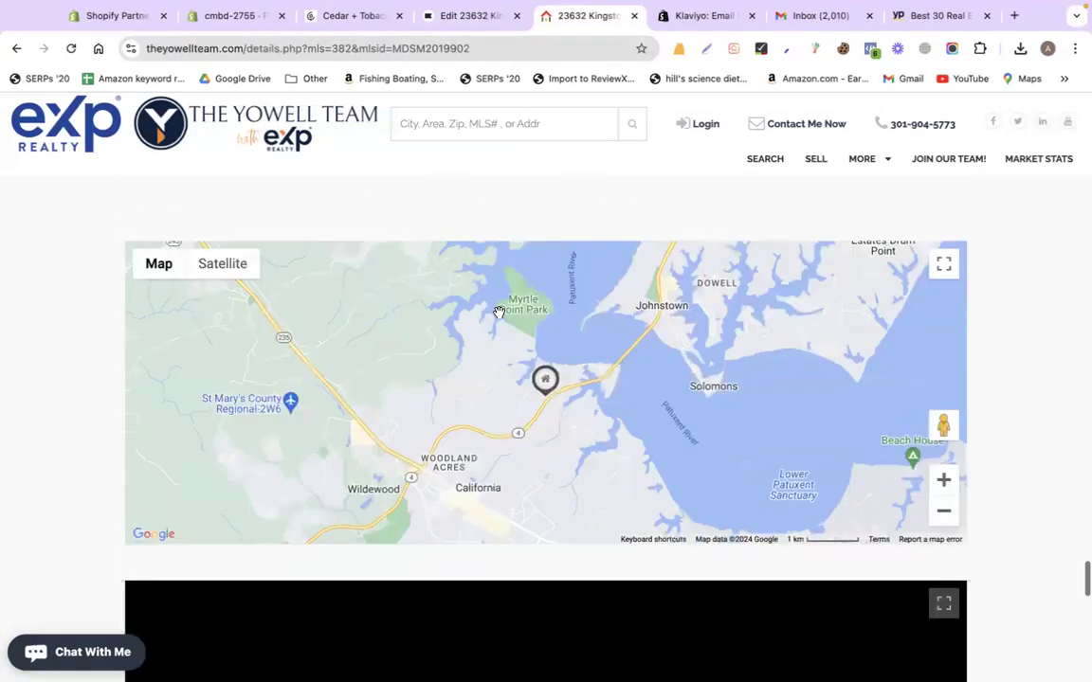
{"action": "scroll", "coordinate": [498, 313], "scroll_direction": "up", "scroll_amount": 1}
Back in the email editor, browse the Content blocks panel and its saved content
{"action": "left_click", "coordinate": [470, 14]}
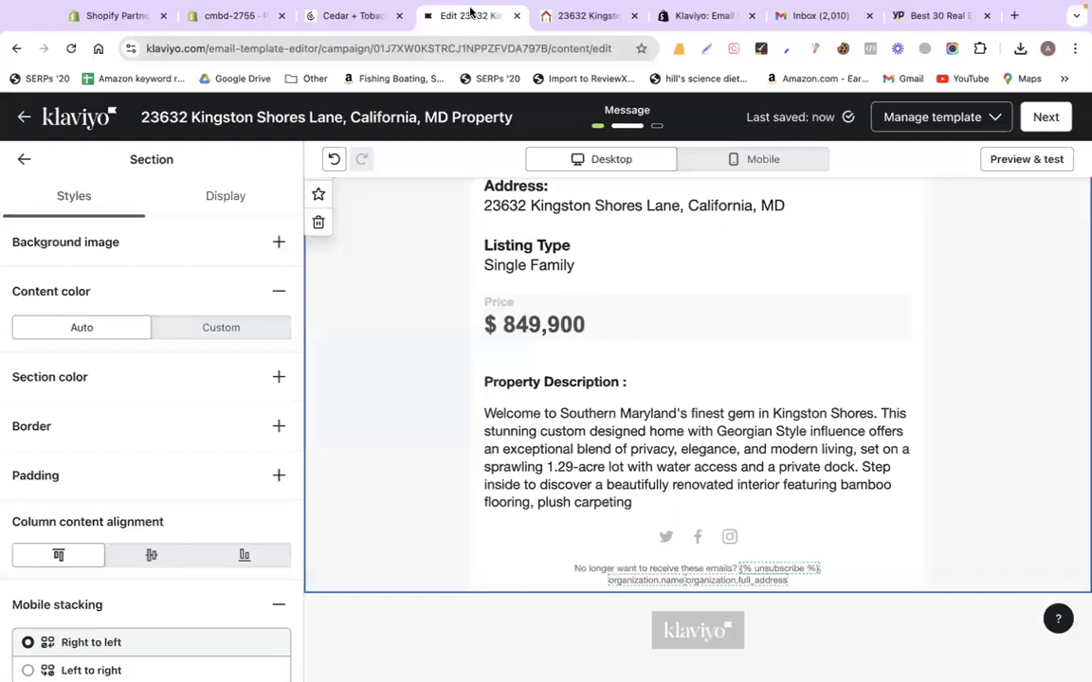
{"action": "left_click", "coordinate": [19, 160]}
{"action": "scroll", "coordinate": [116, 464], "scroll_direction": "down", "scroll_amount": 2}
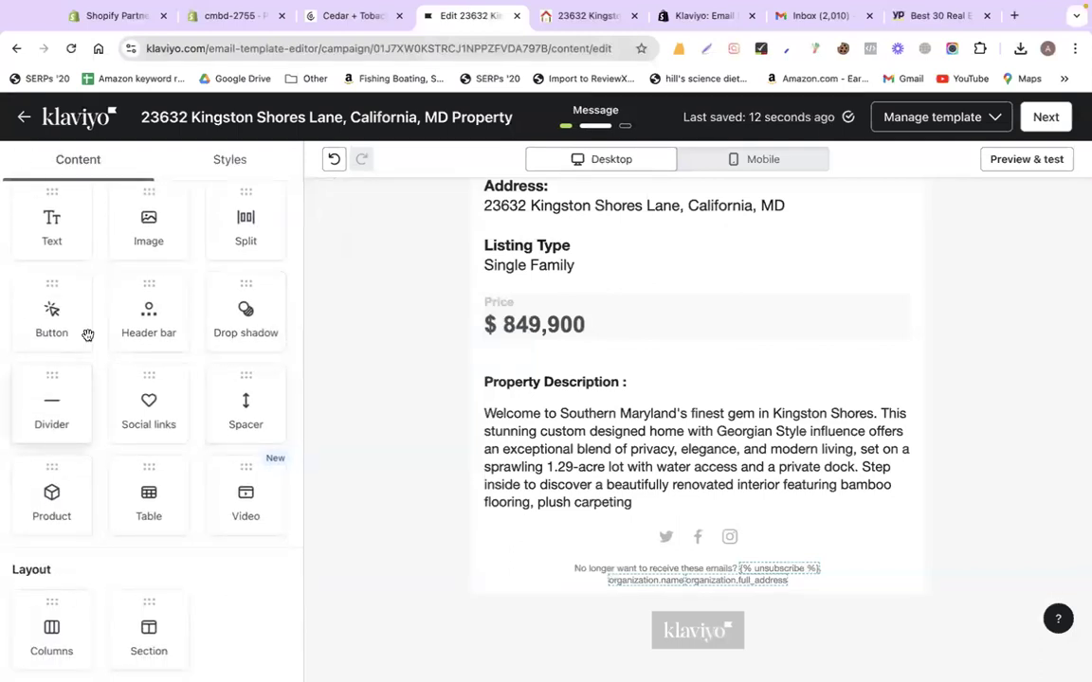
{"action": "scroll", "coordinate": [255, 213], "scroll_direction": "up", "scroll_amount": 2}
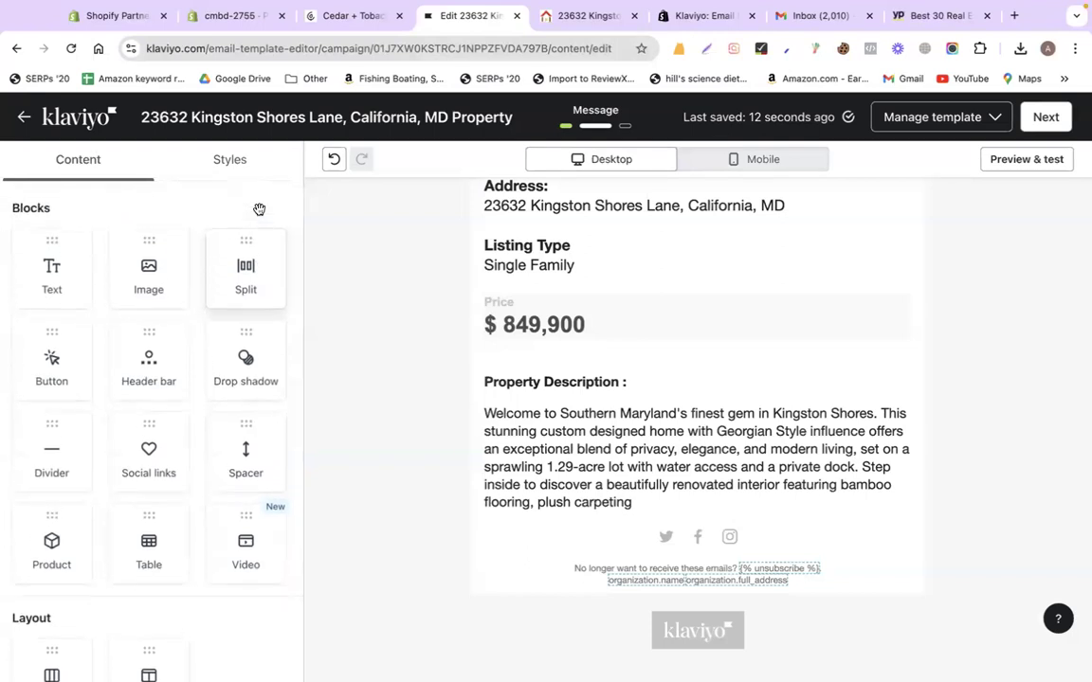
{"action": "scroll", "coordinate": [259, 256], "scroll_direction": "down", "scroll_amount": 2}
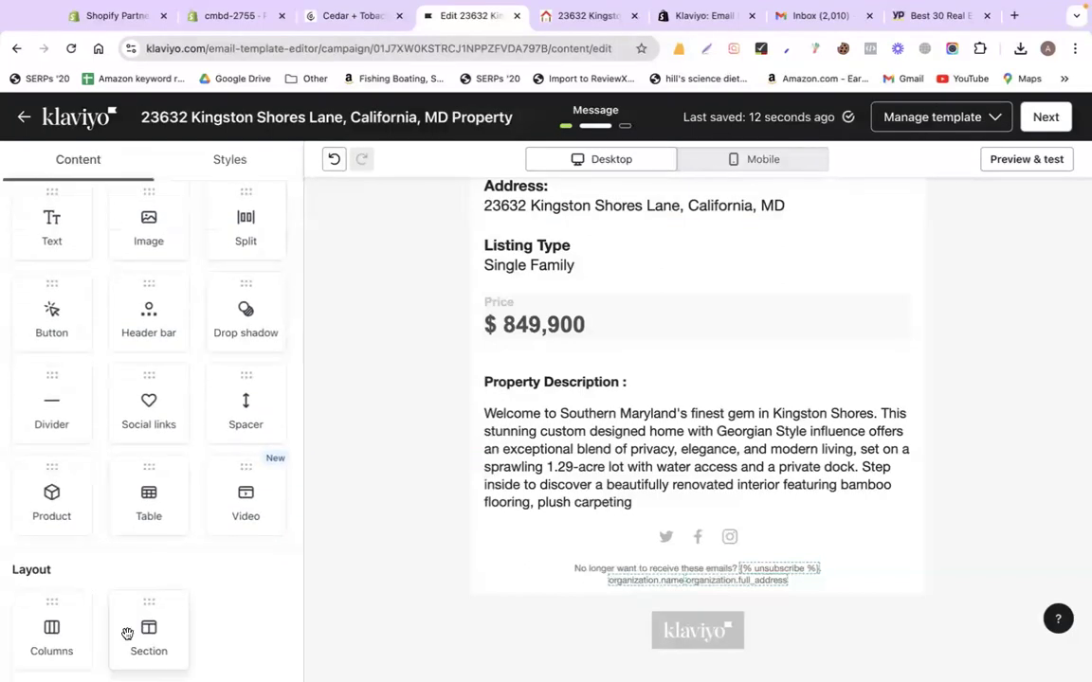
{"action": "scroll", "coordinate": [123, 464], "scroll_direction": "up", "scroll_amount": 2}
{"action": "scroll", "coordinate": [120, 547], "scroll_direction": "down", "scroll_amount": 1}
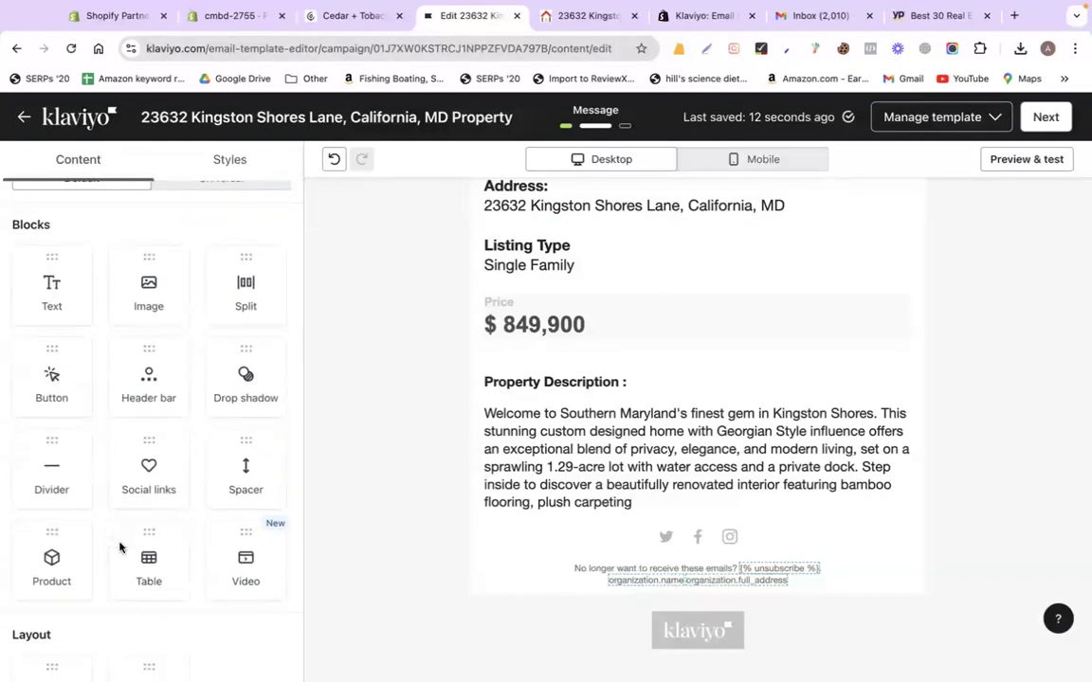
{"action": "scroll", "coordinate": [120, 547], "scroll_direction": "up", "scroll_amount": 1}
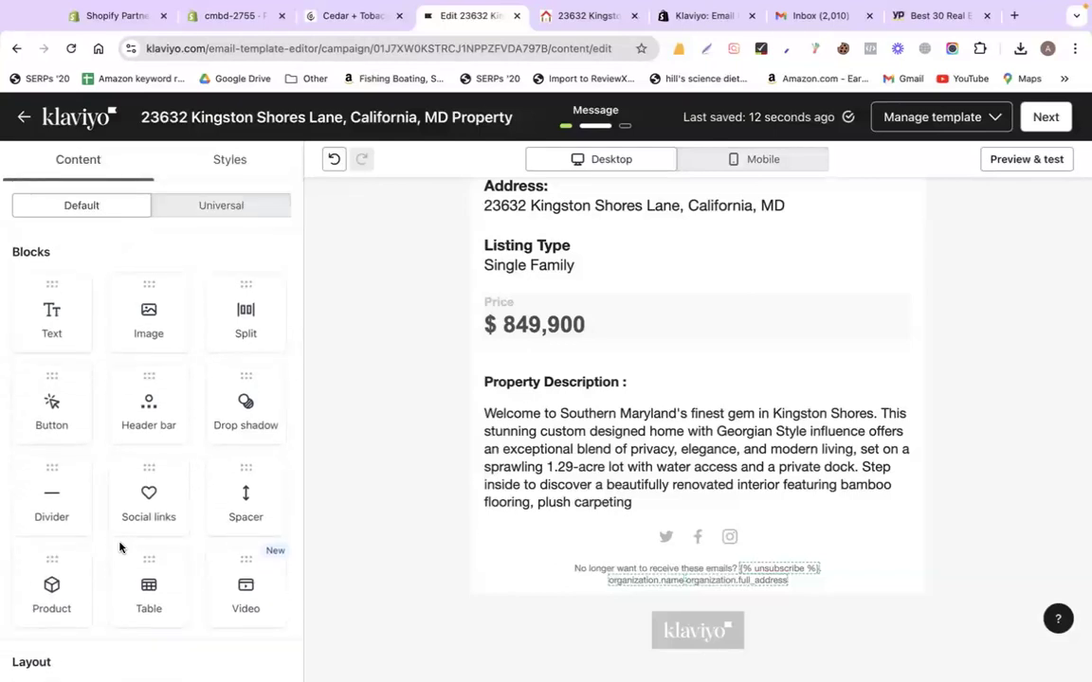
{"action": "left_click", "coordinate": [219, 206]}
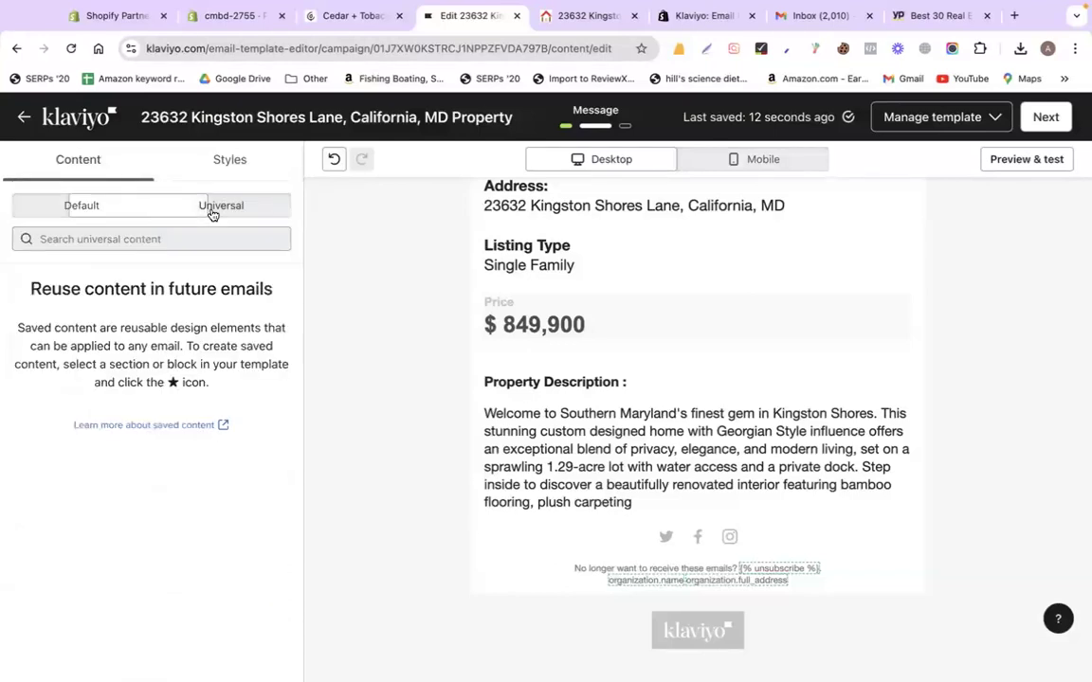
{"action": "left_click", "coordinate": [133, 210]}
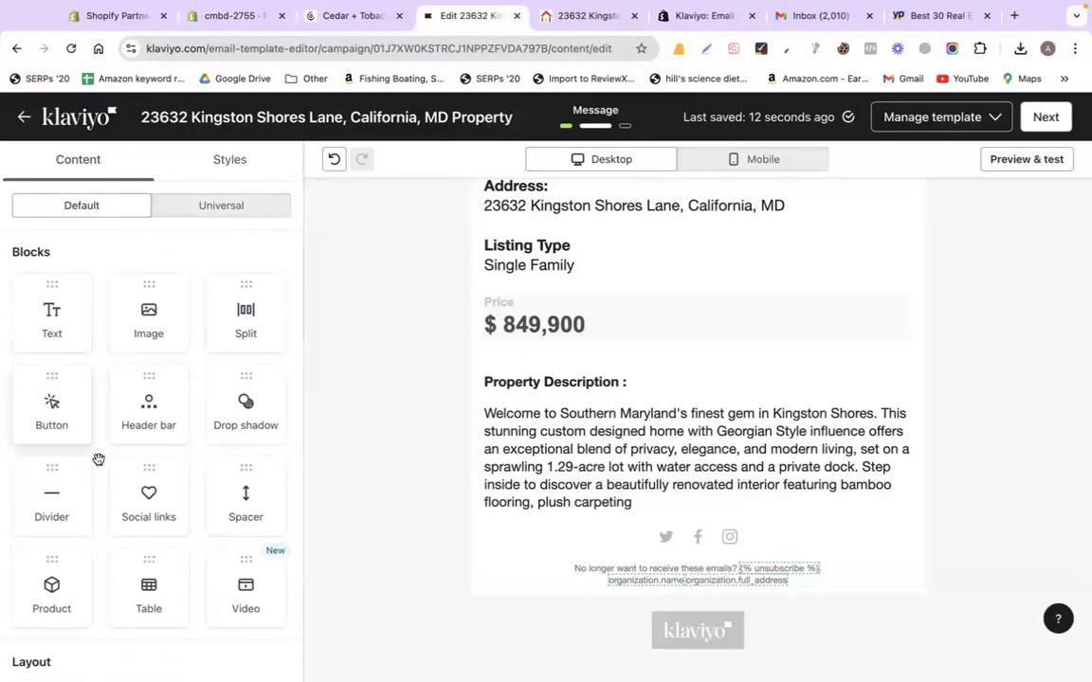
{"action": "scroll", "coordinate": [103, 605], "scroll_direction": "down", "scroll_amount": 2}
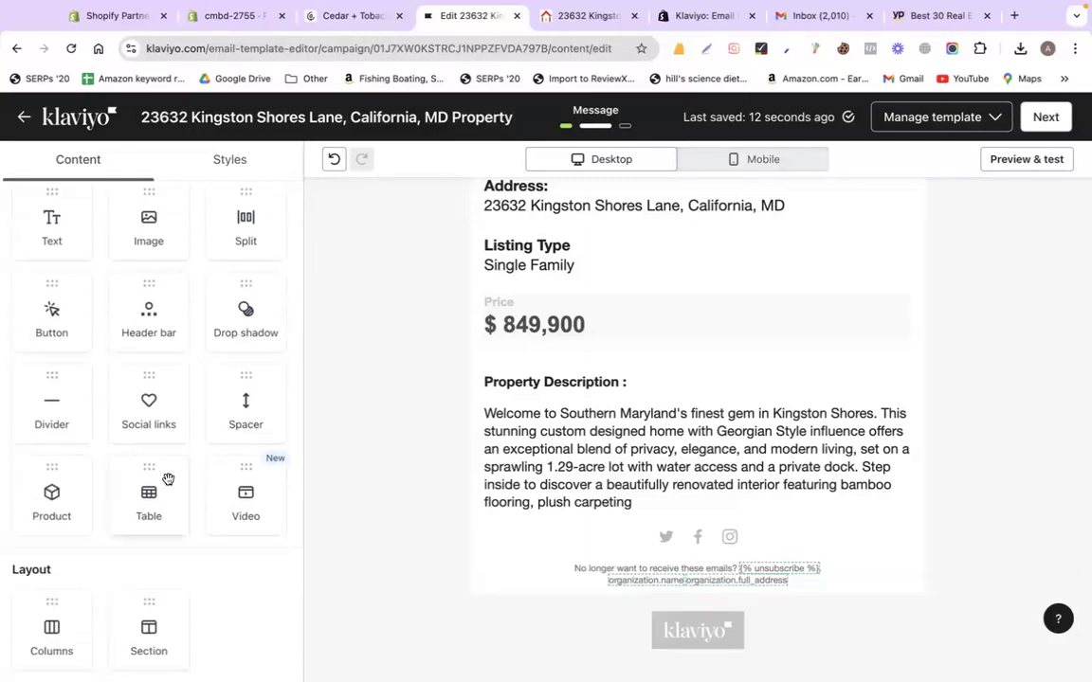
{"action": "scroll", "coordinate": [168, 480], "scroll_direction": "up", "scroll_amount": 2}
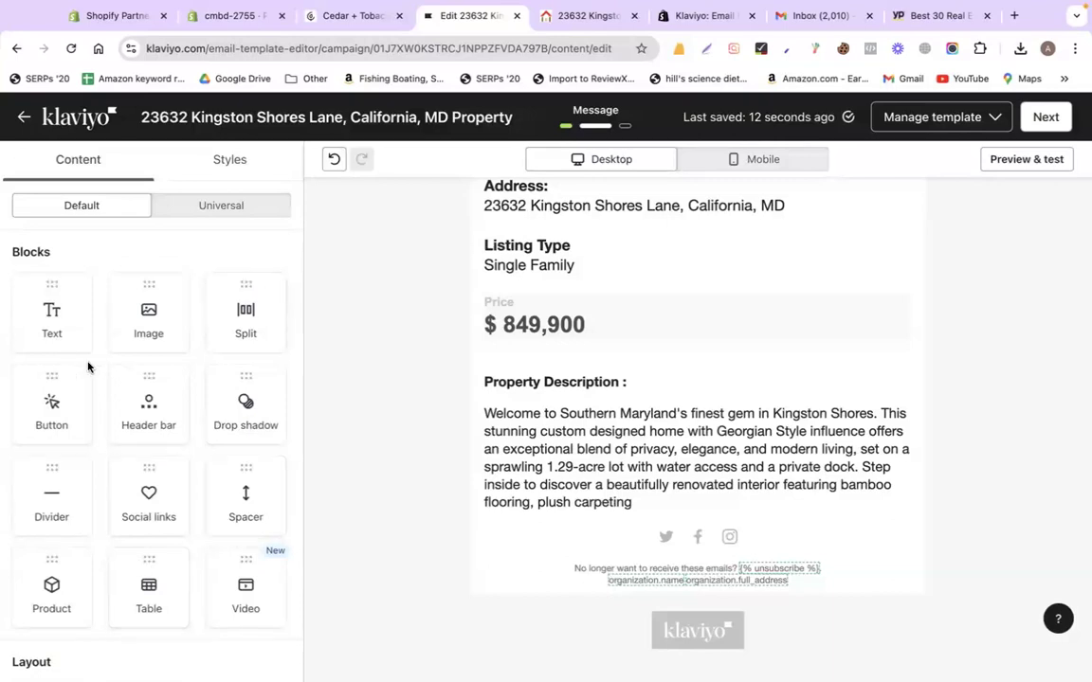
Add a Button block below the description and copy the listing page's URL
{"action": "left_click_drag", "start_coordinate": [42, 413], "coordinate": [628, 554]}
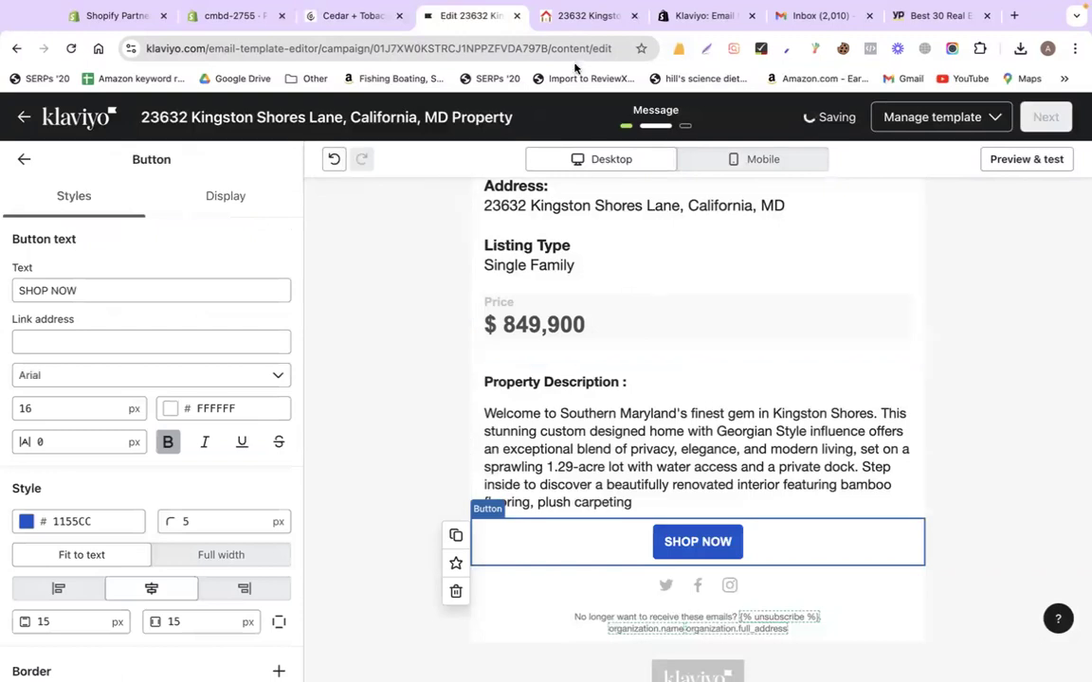
{"action": "left_click", "coordinate": [583, 15]}
{"action": "left_click", "coordinate": [294, 49]}
{"action": "right_click", "coordinate": [303, 51]}
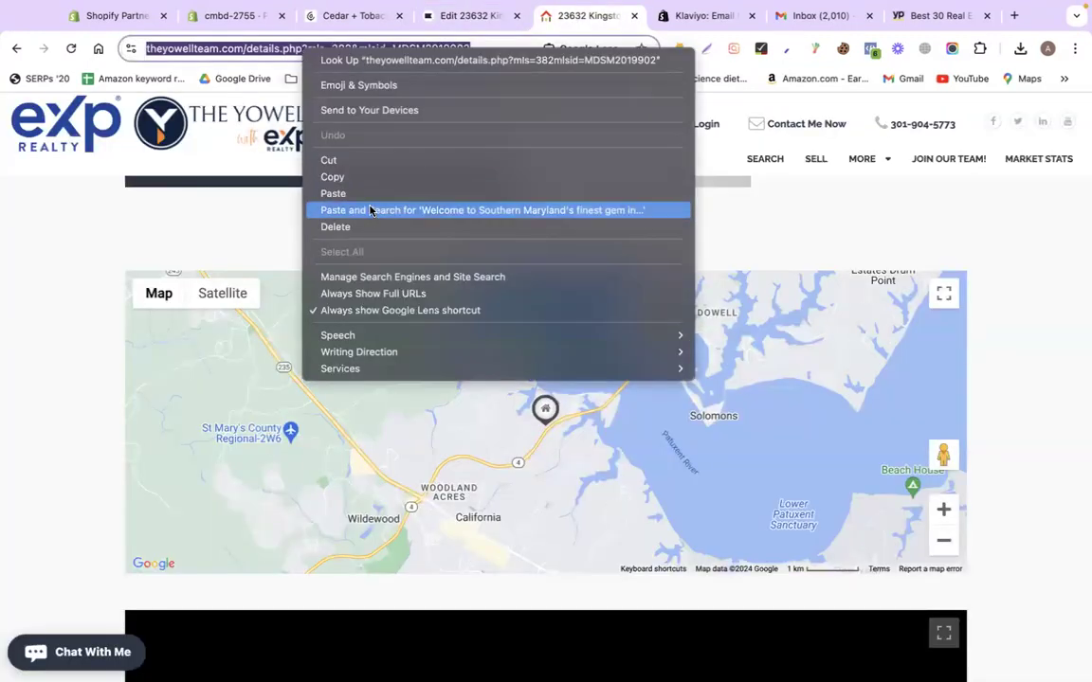
{"action": "left_click", "coordinate": [333, 177]}
{"action": "left_click", "coordinate": [471, 15]}
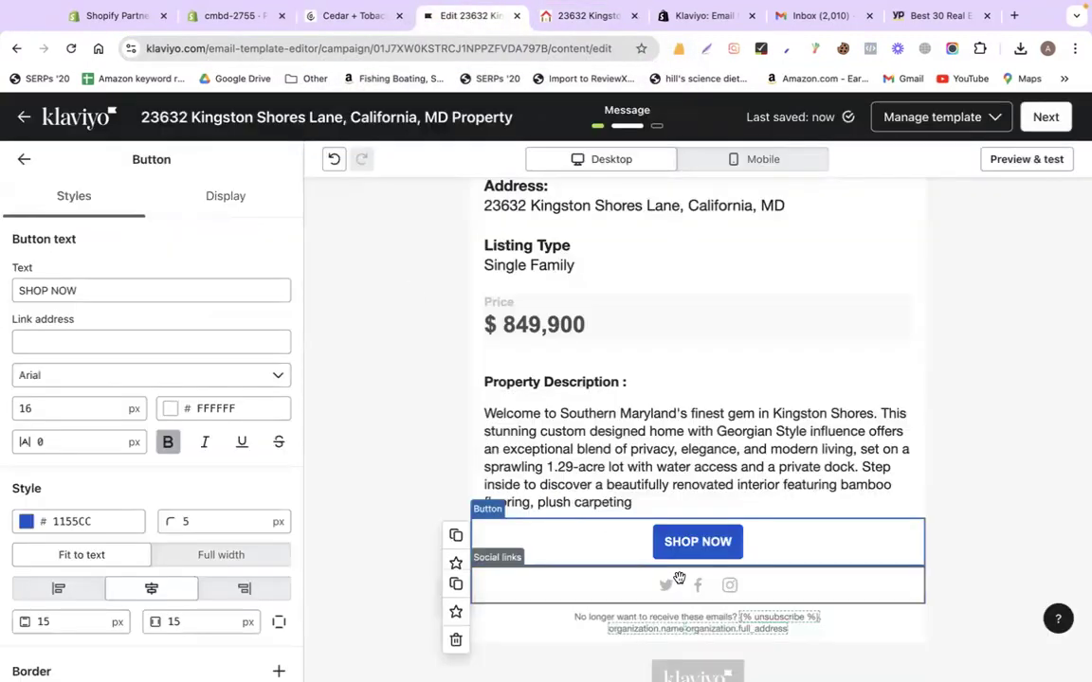
Label the button 'VIEW PROPERTY' and set its link to the copied listing URL
{"action": "left_click", "coordinate": [132, 290]}
{"action": "key", "text": "super+a"}
{"action": "type", "text": "VIEW PROPERTY"}
{"action": "left_click", "coordinate": [78, 338]}
{"action": "key", "text": "super+v"}
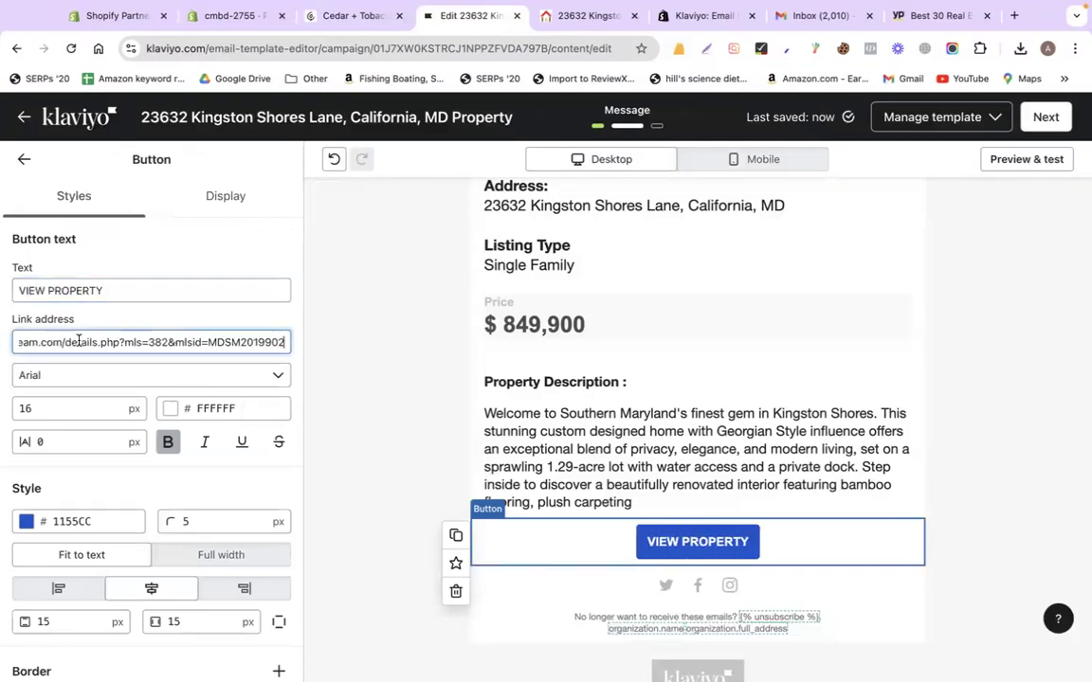
{"action": "left_click", "coordinate": [415, 390]}
Scroll through the finished email to review its content
{"action": "scroll", "coordinate": [715, 398], "scroll_direction": "up", "scroll_amount": 4}
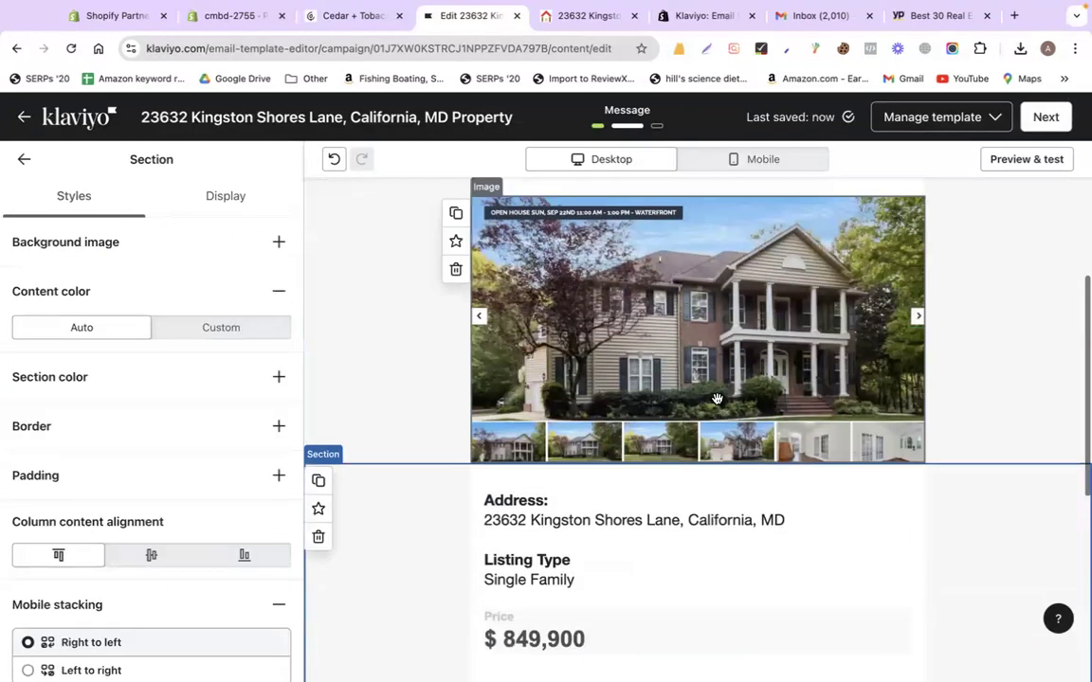
{"action": "scroll", "coordinate": [575, 239], "scroll_direction": "down", "scroll_amount": 5}
{"action": "scroll", "coordinate": [492, 371], "scroll_direction": "up", "scroll_amount": 8}
{"action": "scroll", "coordinate": [493, 370], "scroll_direction": "down", "scroll_amount": 5}
{"action": "scroll", "coordinate": [492, 371], "scroll_direction": "up", "scroll_amount": 5}
{"action": "scroll", "coordinate": [492, 371], "scroll_direction": "down", "scroll_amount": 7}
{"action": "scroll", "coordinate": [490, 504], "scroll_direction": "up", "scroll_amount": 3}
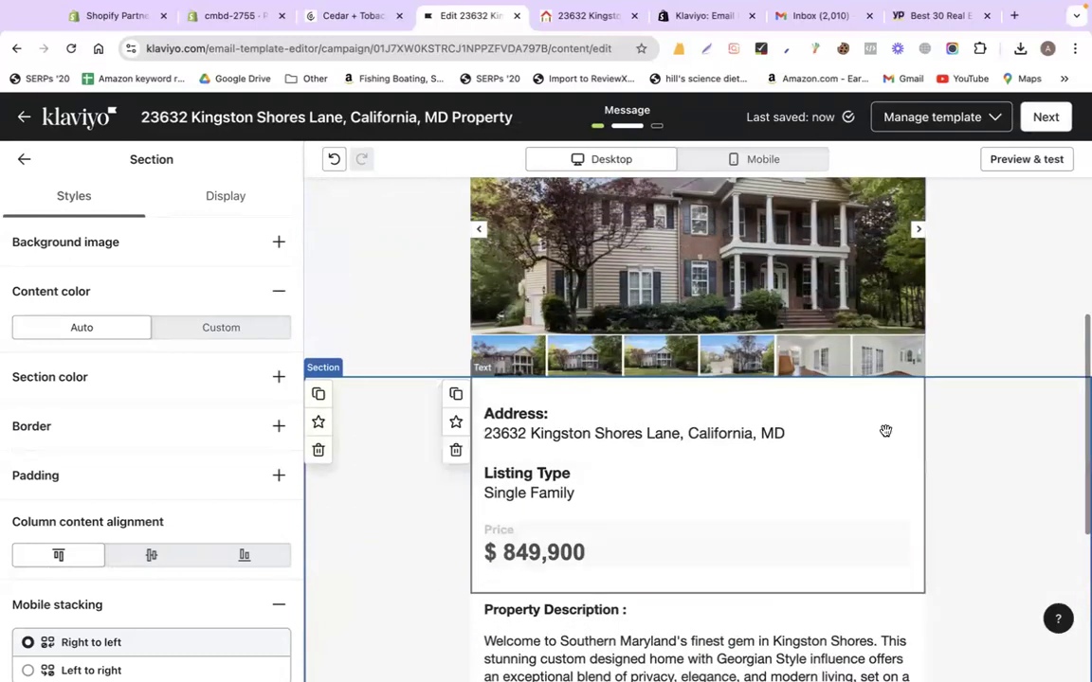
{"action": "scroll", "coordinate": [997, 329], "scroll_direction": "down", "scroll_amount": 4}
{"action": "scroll", "coordinate": [997, 329], "scroll_direction": "up", "scroll_amount": 8}
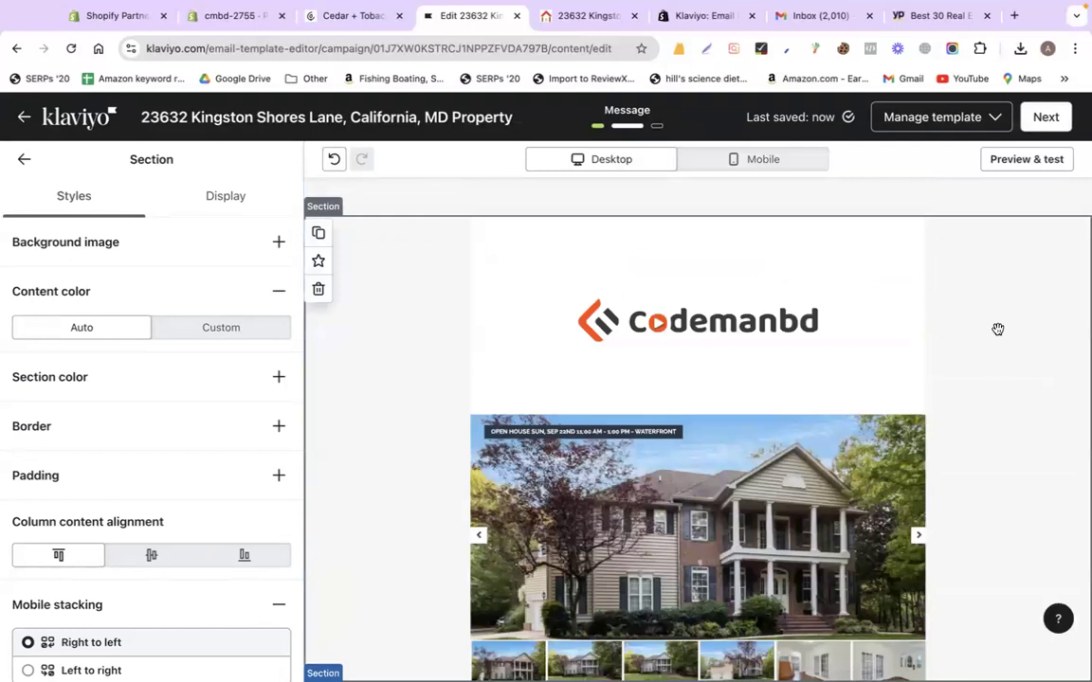
Capture the eXp Realty logo from the listing site with Lightshot and save it as exp.png
{"action": "left_click", "coordinate": [586, 16]}
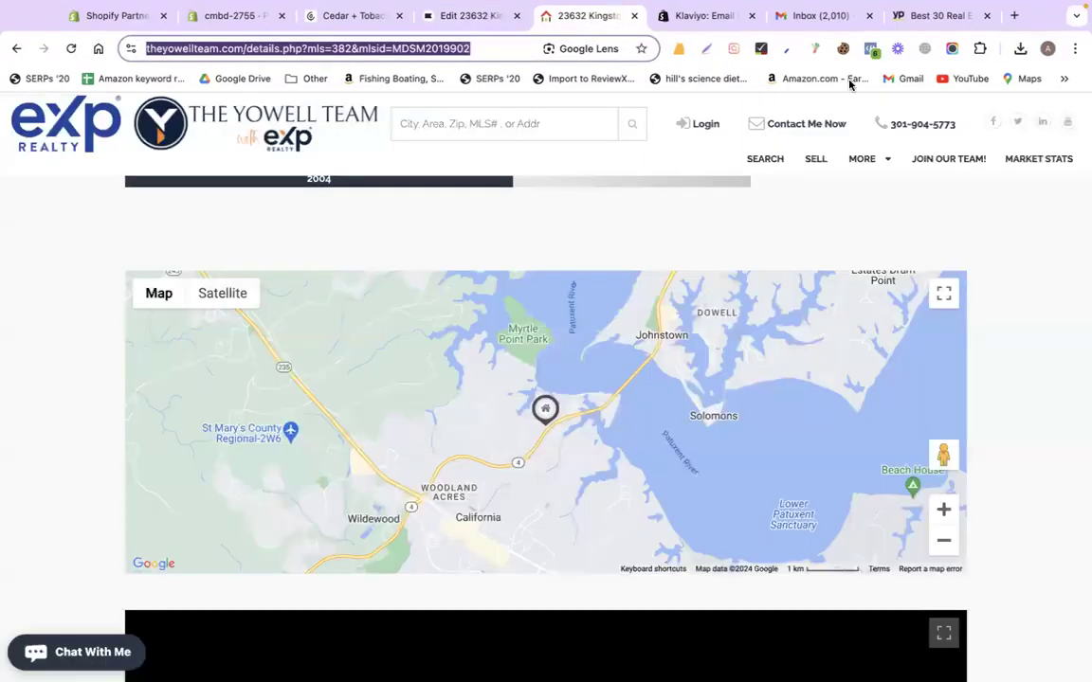
{"action": "left_click", "coordinate": [705, 50]}
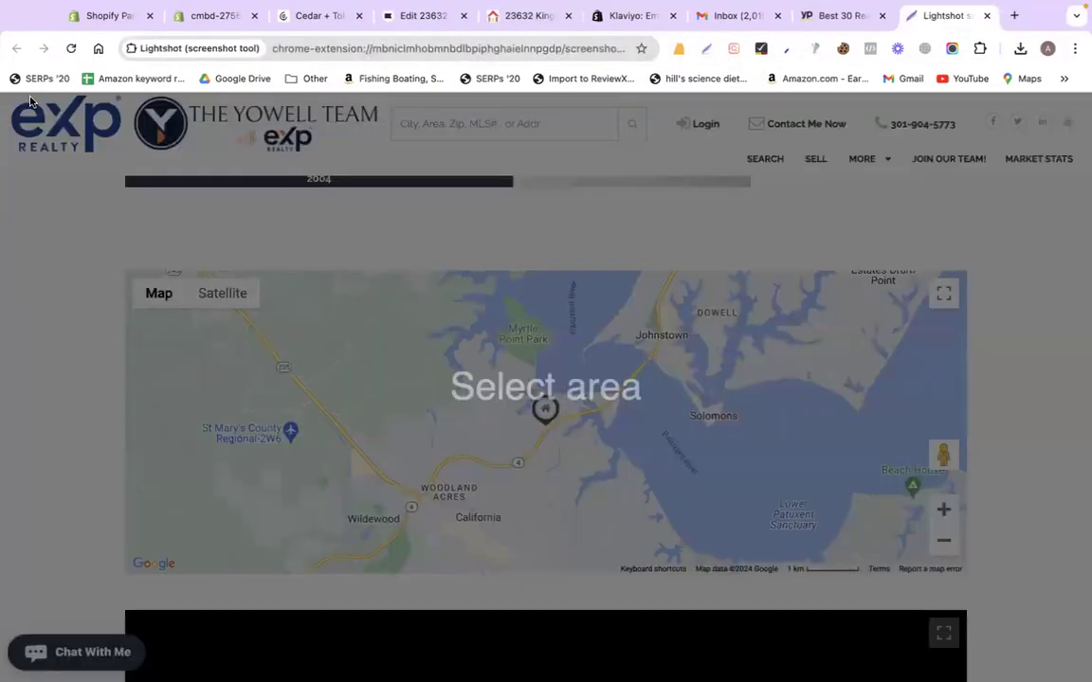
{"action": "left_click_drag", "start_coordinate": [4, 96], "coordinate": [126, 168]}
{"action": "left_click", "coordinate": [124, 186]}
{"action": "type", "text": "exp"}
{"action": "key", "text": "Return"}
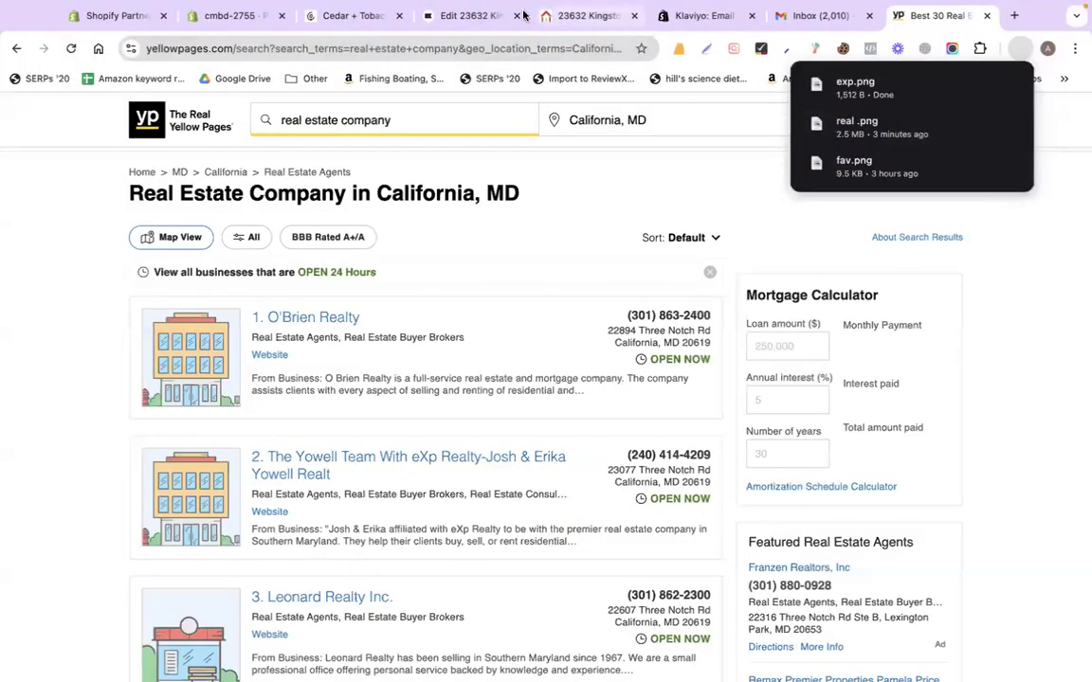
{"action": "left_click", "coordinate": [464, 15]}
{"action": "left_click", "coordinate": [558, 355]}
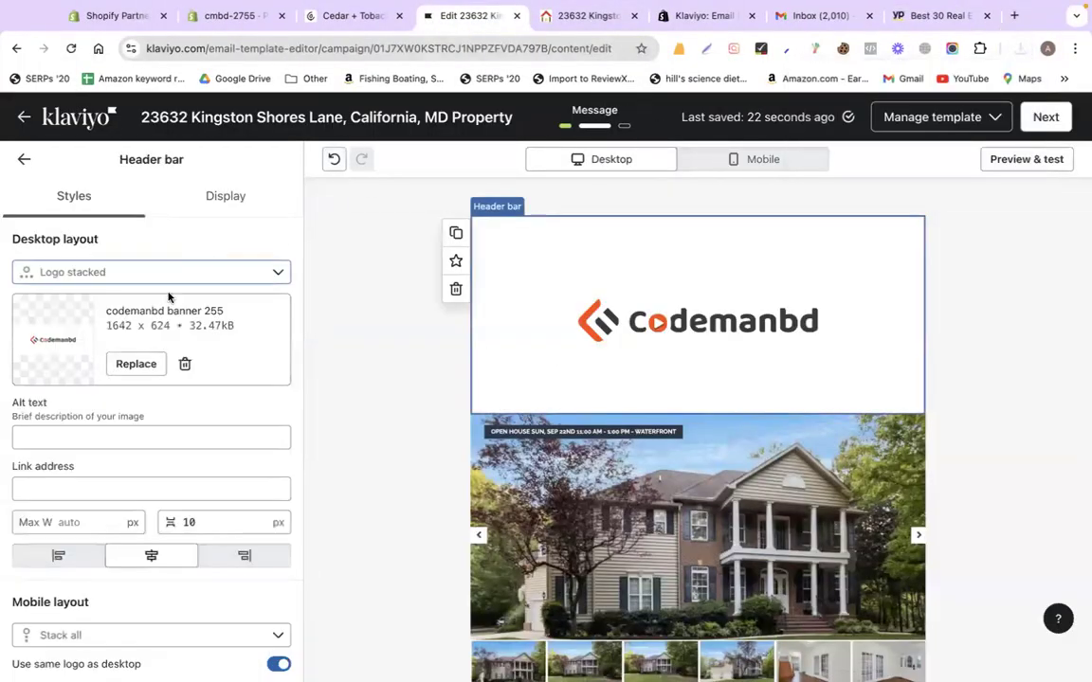
Choose to replace the header logo via Import URL and copy the eXp logo's image address
{"action": "left_click", "coordinate": [135, 366]}
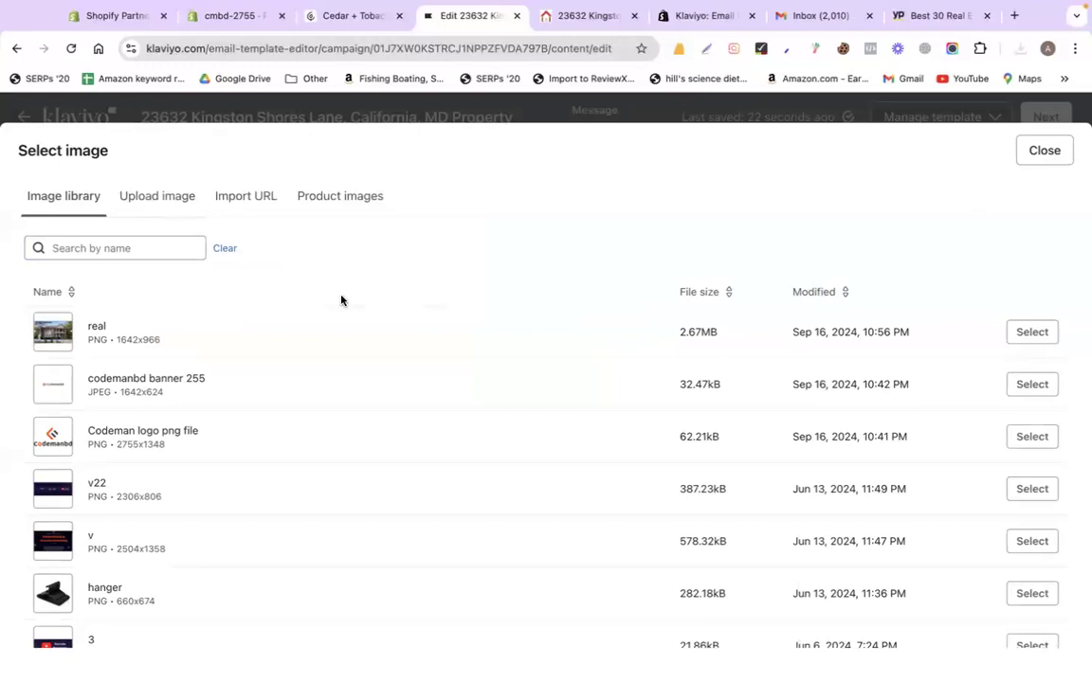
{"action": "left_click", "coordinate": [175, 201]}
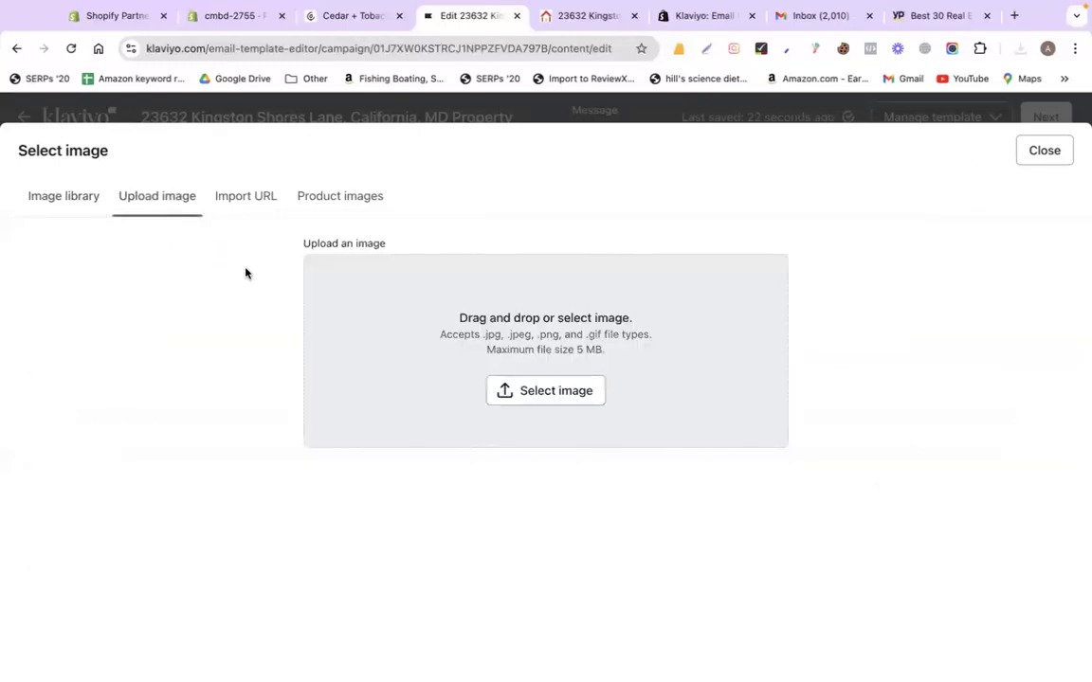
{"action": "left_click", "coordinate": [238, 210]}
{"action": "left_click", "coordinate": [582, 15]}
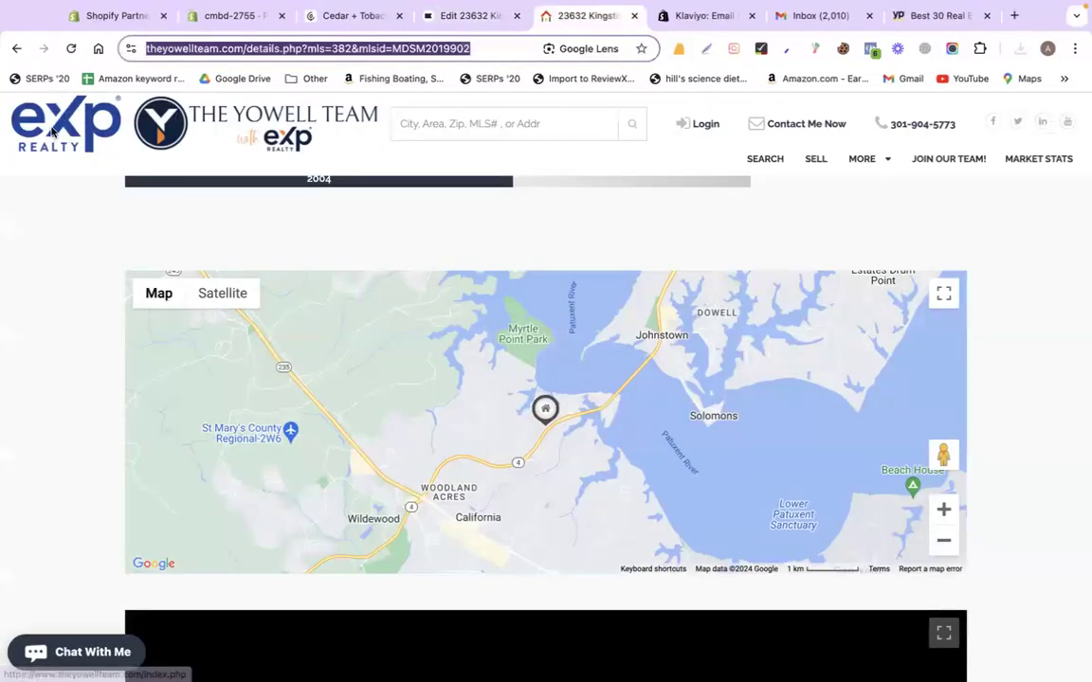
{"action": "right_click", "coordinate": [53, 126]}
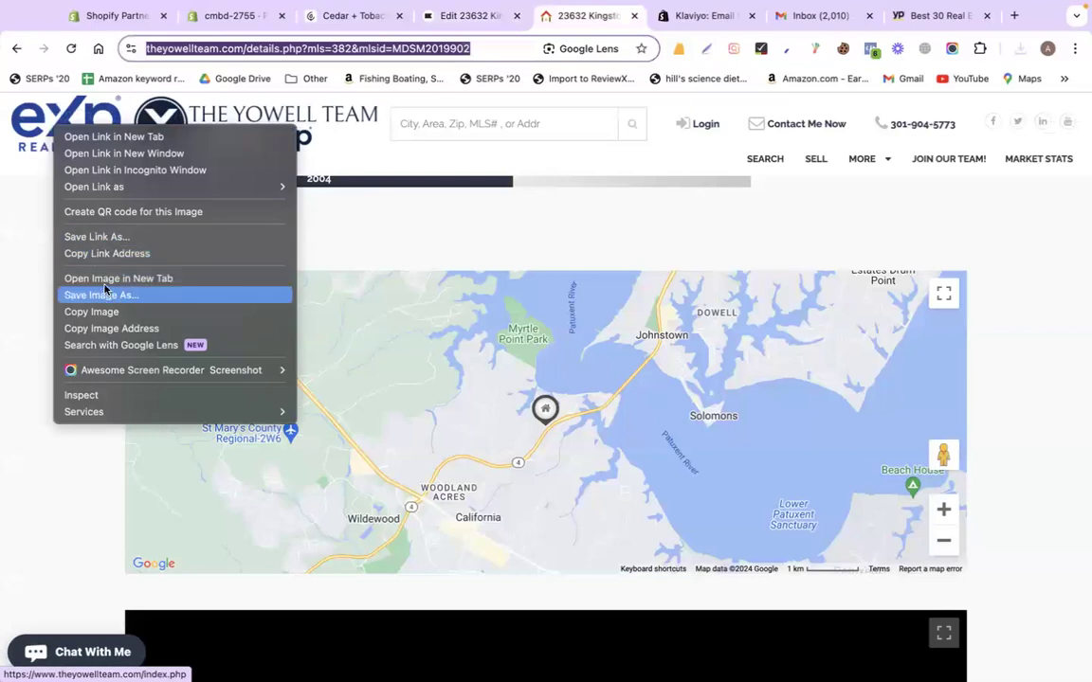
{"action": "left_click", "coordinate": [109, 327]}
Import the eXp logo from the pasted address and use it in the header bar
{"action": "left_click", "coordinate": [445, 16]}
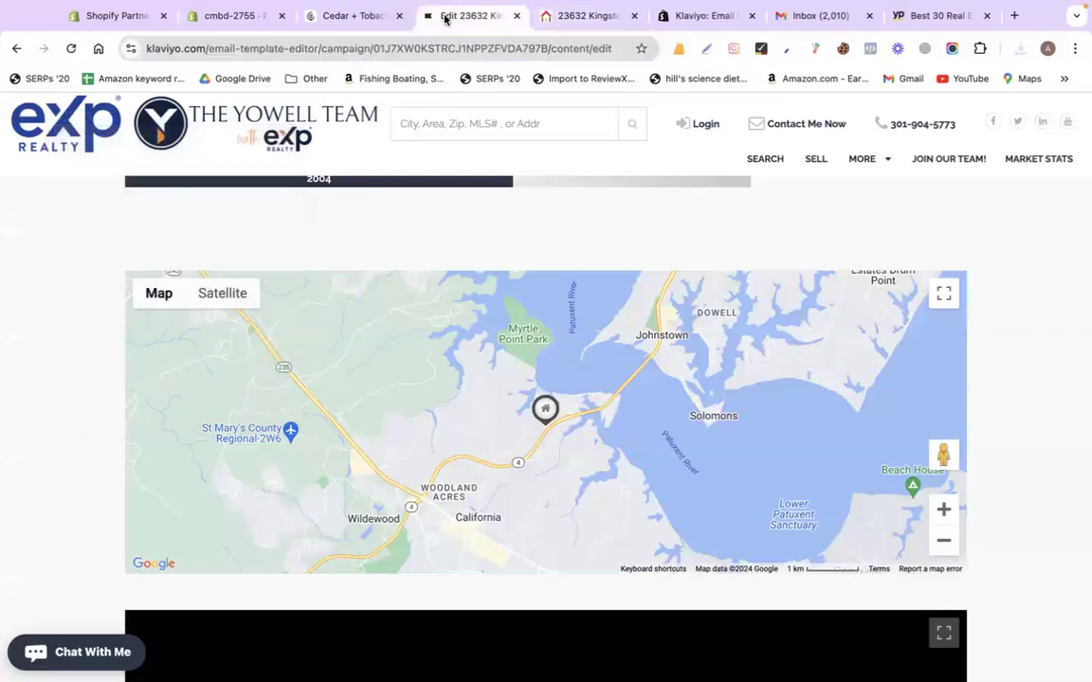
{"action": "left_click", "coordinate": [337, 270]}
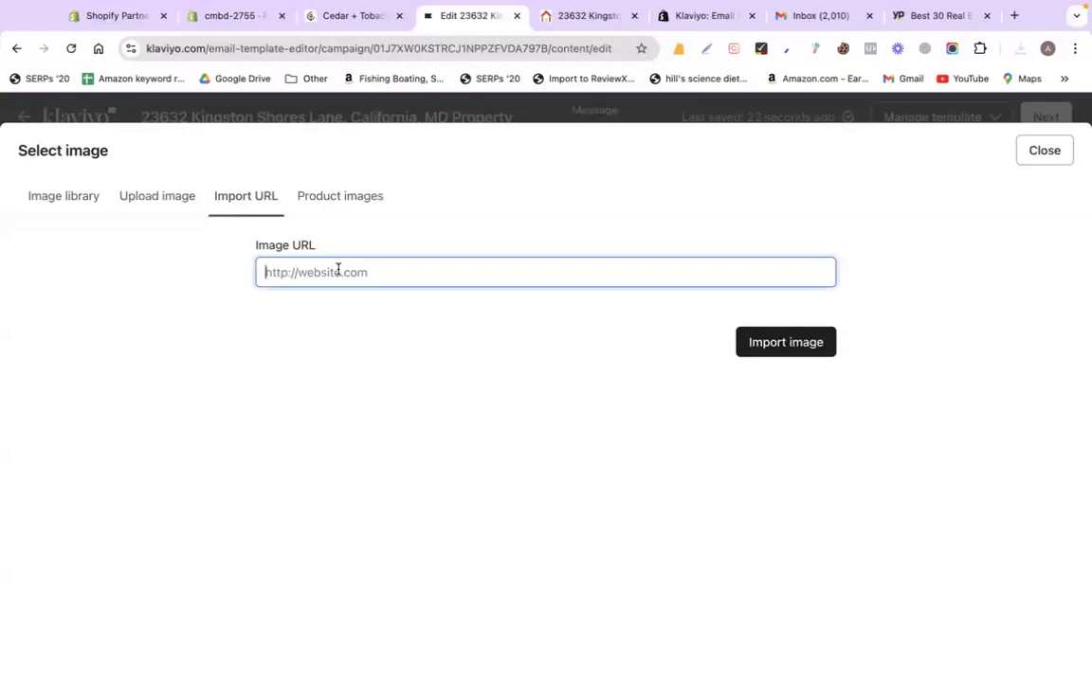
{"action": "key", "text": "super+v"}
{"action": "left_click", "coordinate": [806, 341]}
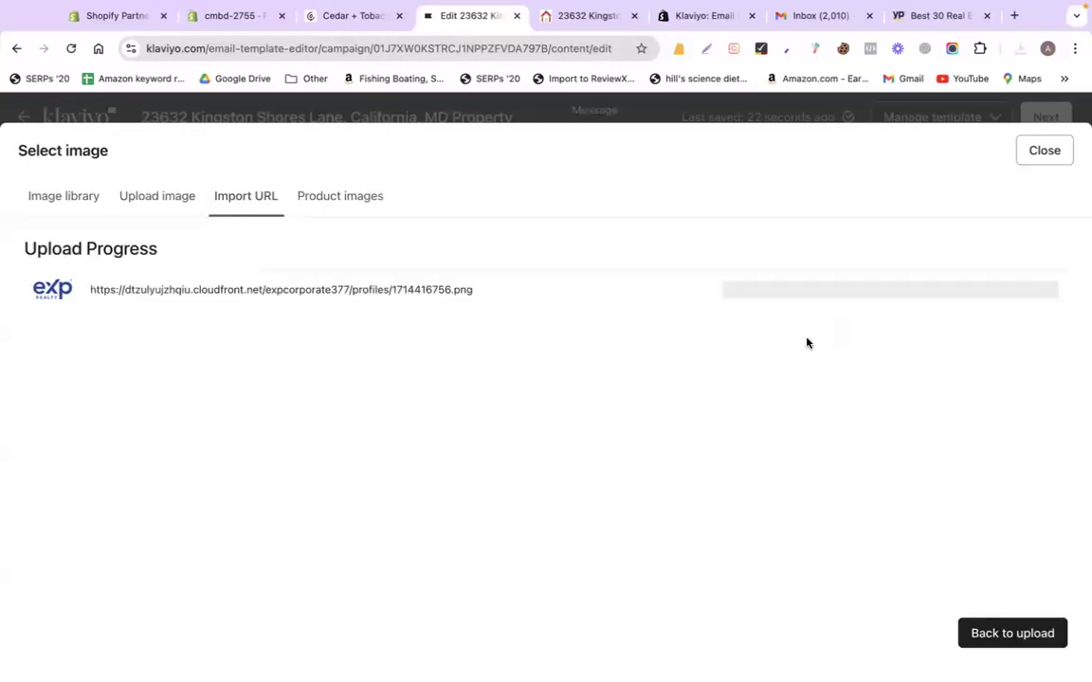
{"action": "left_click", "coordinate": [95, 286]}
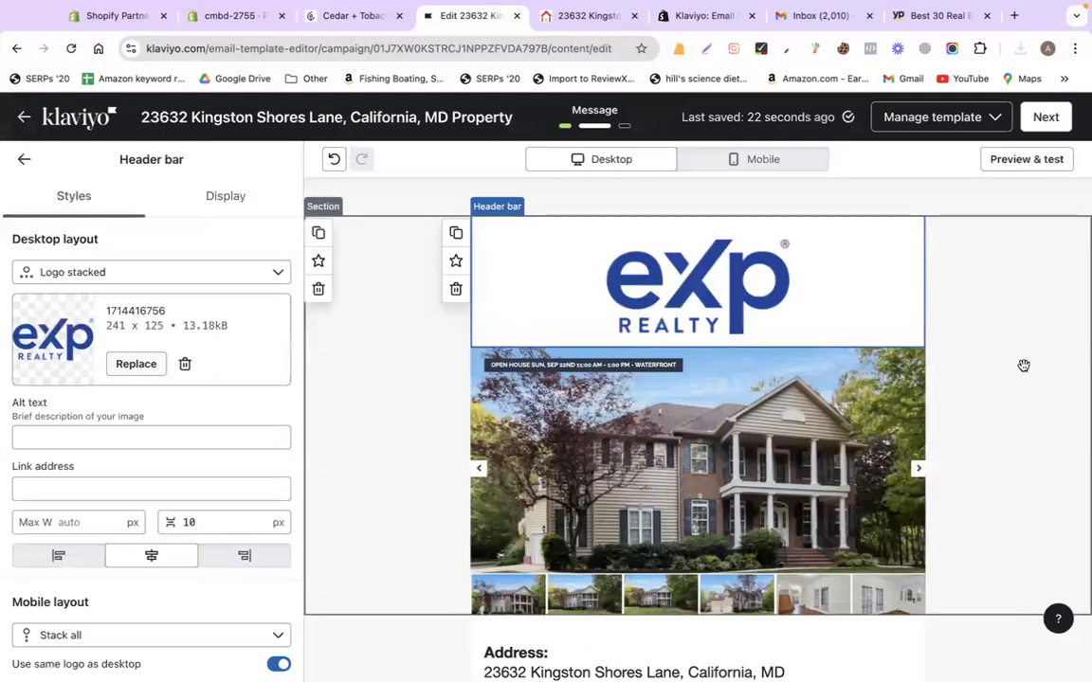
{"action": "scroll", "coordinate": [1023, 366], "scroll_direction": "down", "scroll_amount": 15}
{"action": "scroll", "coordinate": [1023, 366], "scroll_direction": "up", "scroll_amount": 15}
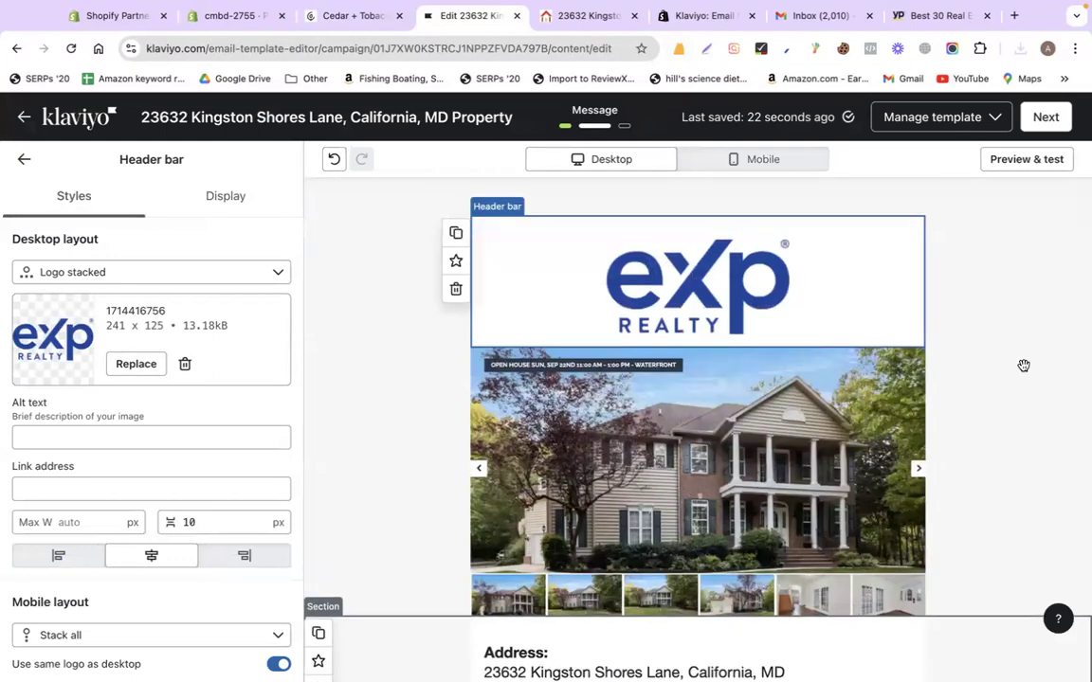
Confirm leaving the template editor and continue to the campaign's Review step with 24 recipients
{"action": "left_click", "coordinate": [1046, 118]}
{"action": "left_click", "coordinate": [535, 272]}
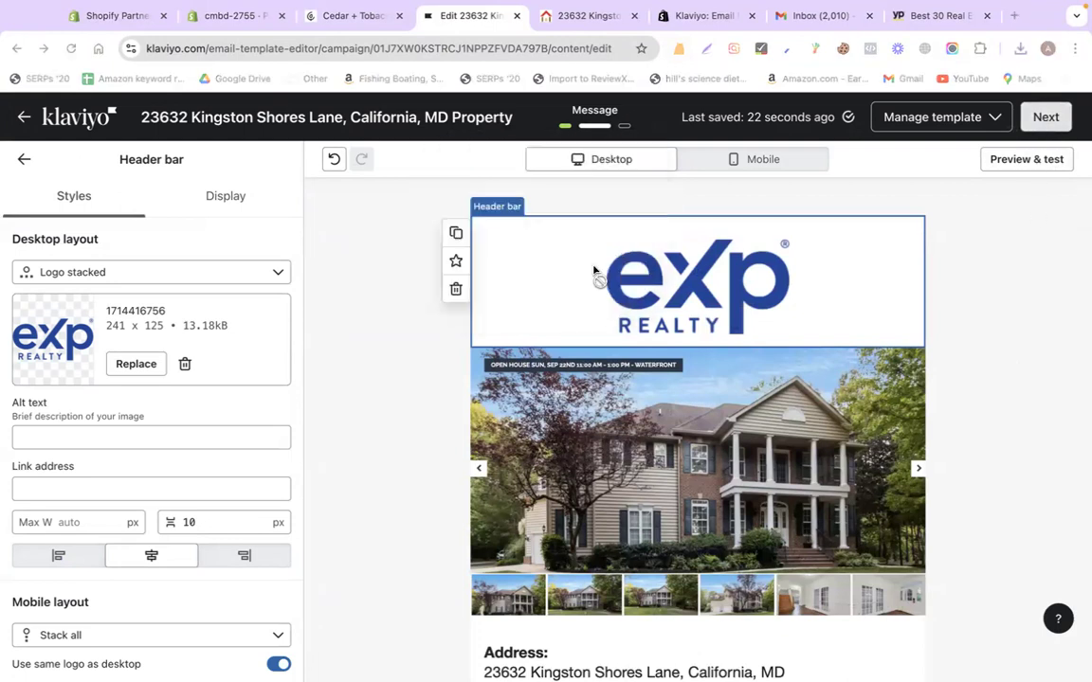
{"action": "left_click", "coordinate": [589, 272]}
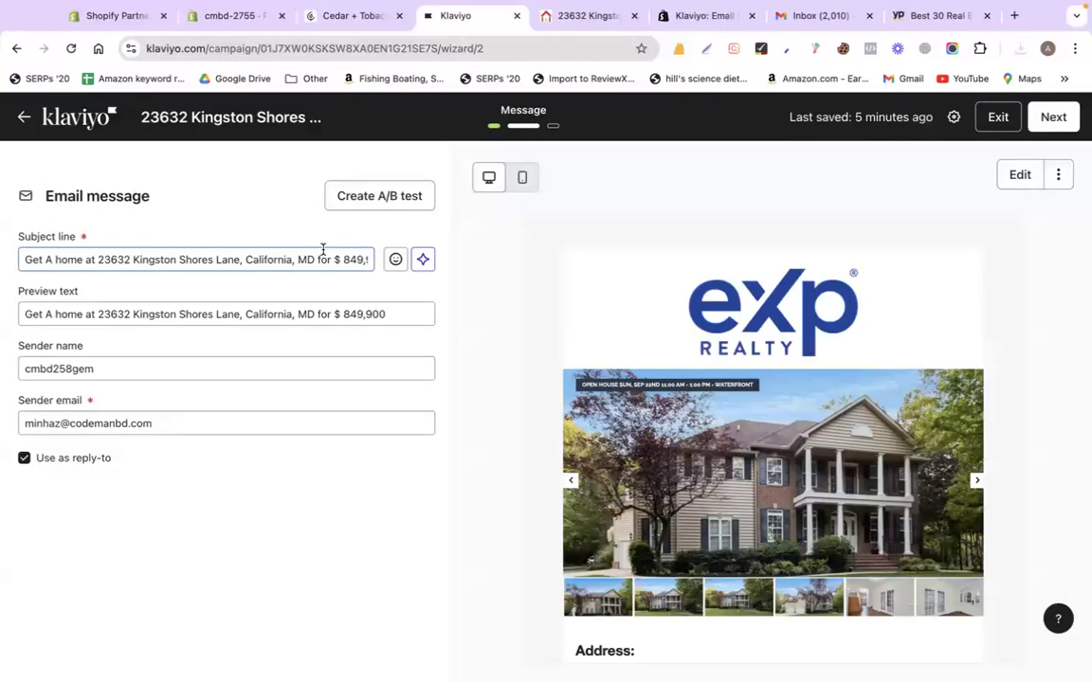
{"action": "scroll", "coordinate": [693, 464], "scroll_direction": "down", "scroll_amount": 10}
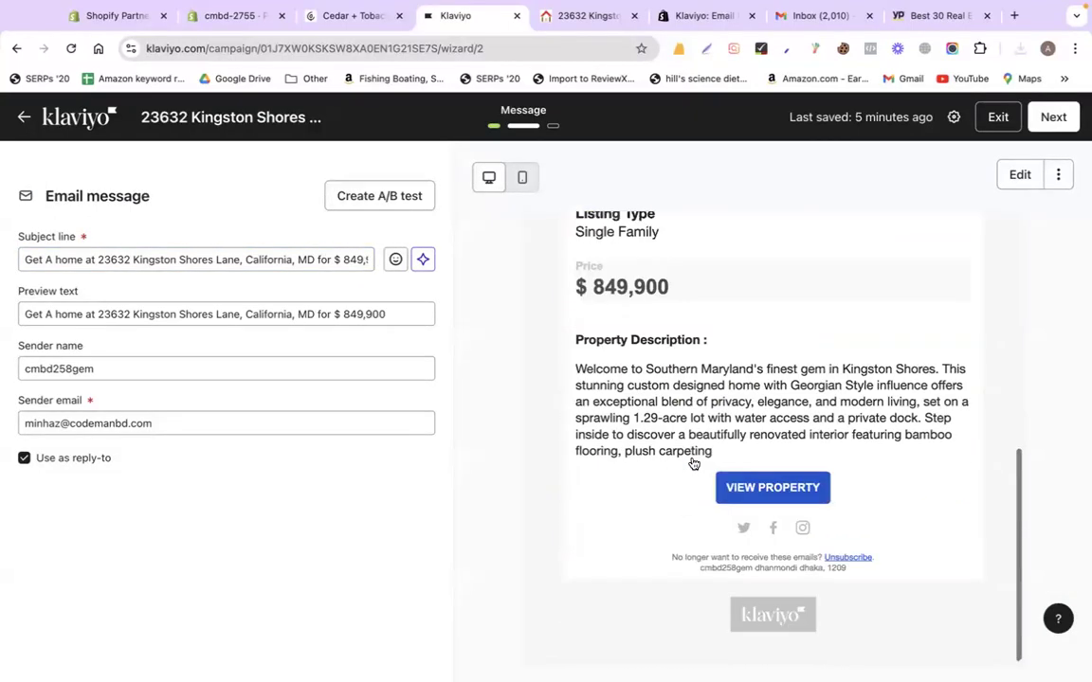
{"action": "scroll", "coordinate": [694, 461], "scroll_direction": "up", "scroll_amount": 10}
{"action": "left_click", "coordinate": [1053, 116]}
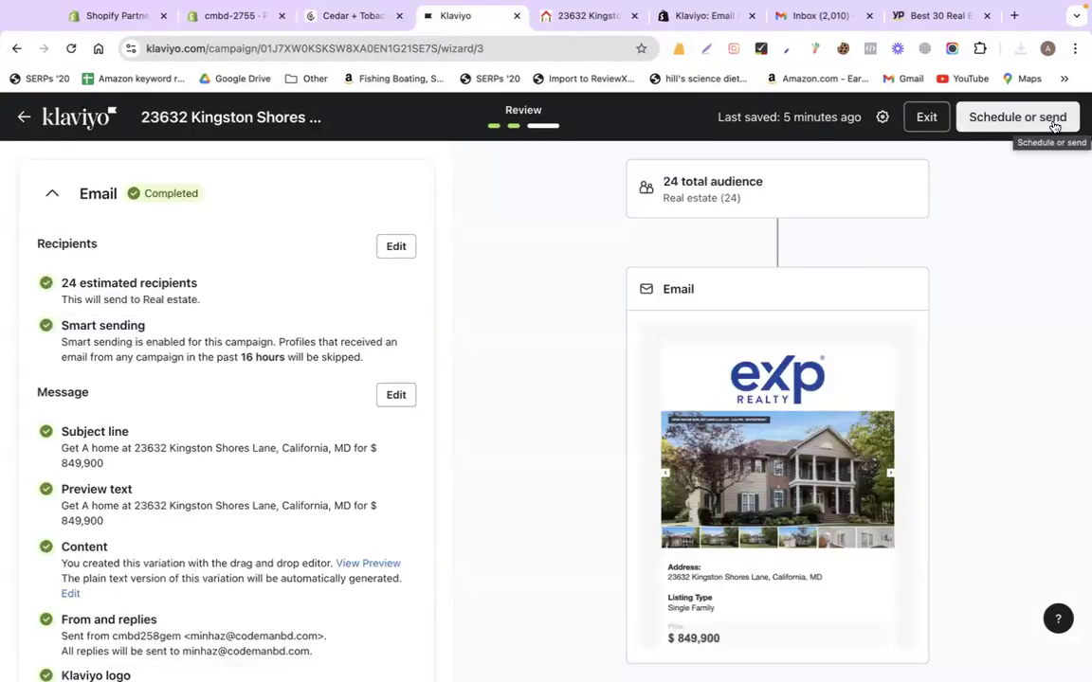
Send the Kingston Shores property campaign immediately using the Send now option
{"action": "scroll", "coordinate": [804, 419], "scroll_direction": "down", "scroll_amount": 5}
{"action": "scroll", "coordinate": [803, 419], "scroll_direction": "up", "scroll_amount": 5}
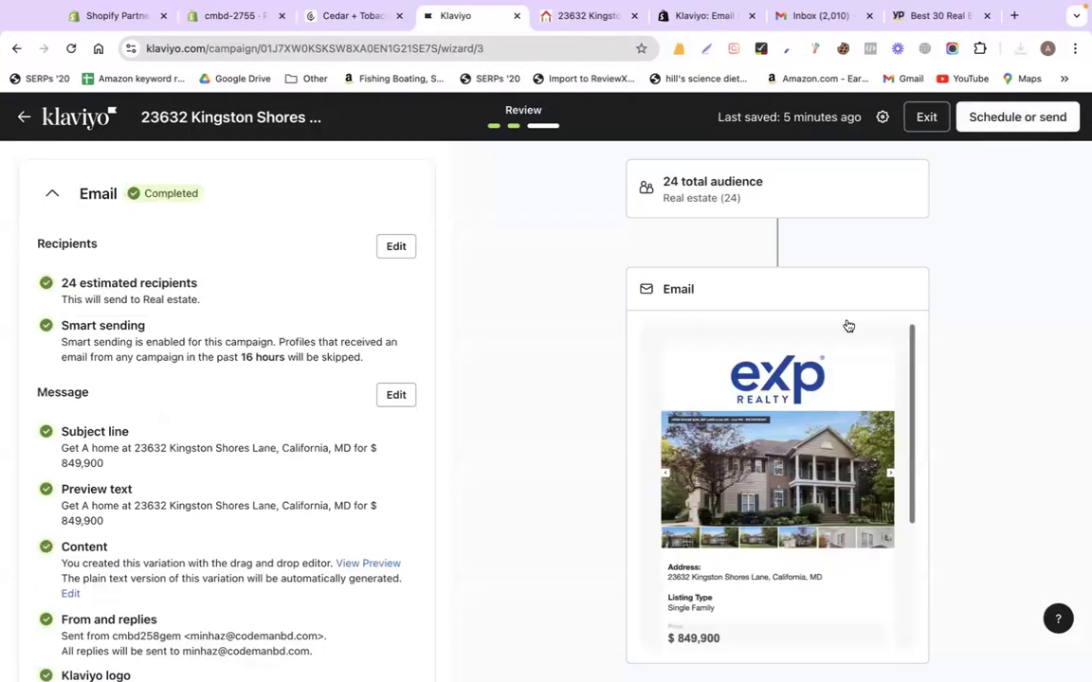
{"action": "left_click", "coordinate": [976, 118]}
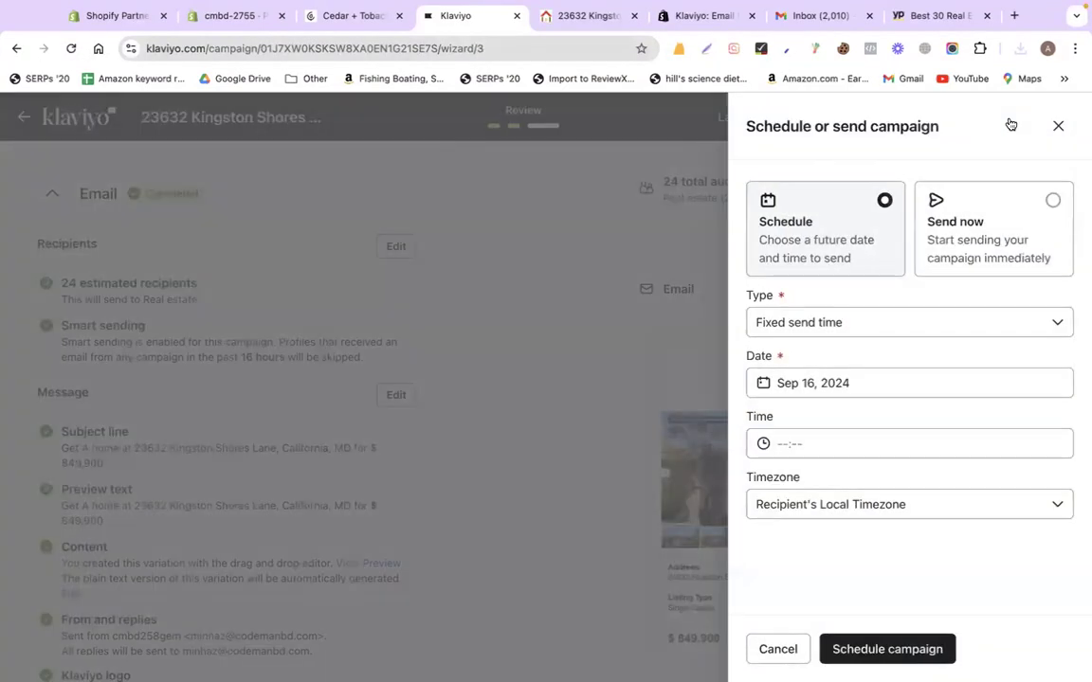
{"action": "left_click", "coordinate": [991, 208]}
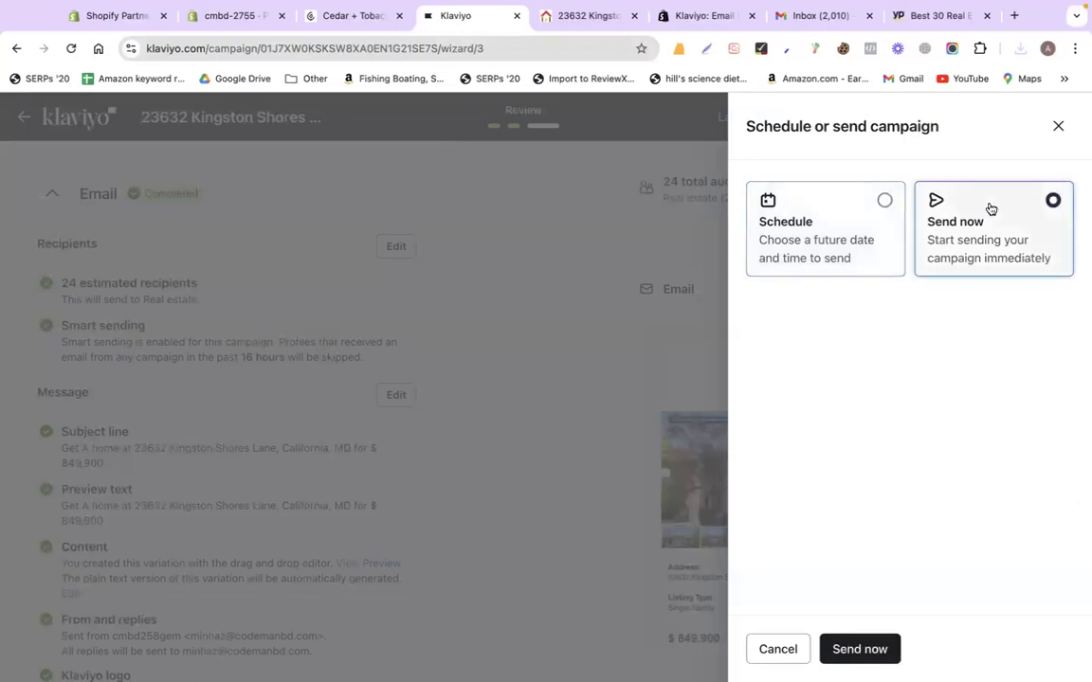
{"action": "left_click", "coordinate": [857, 648]}
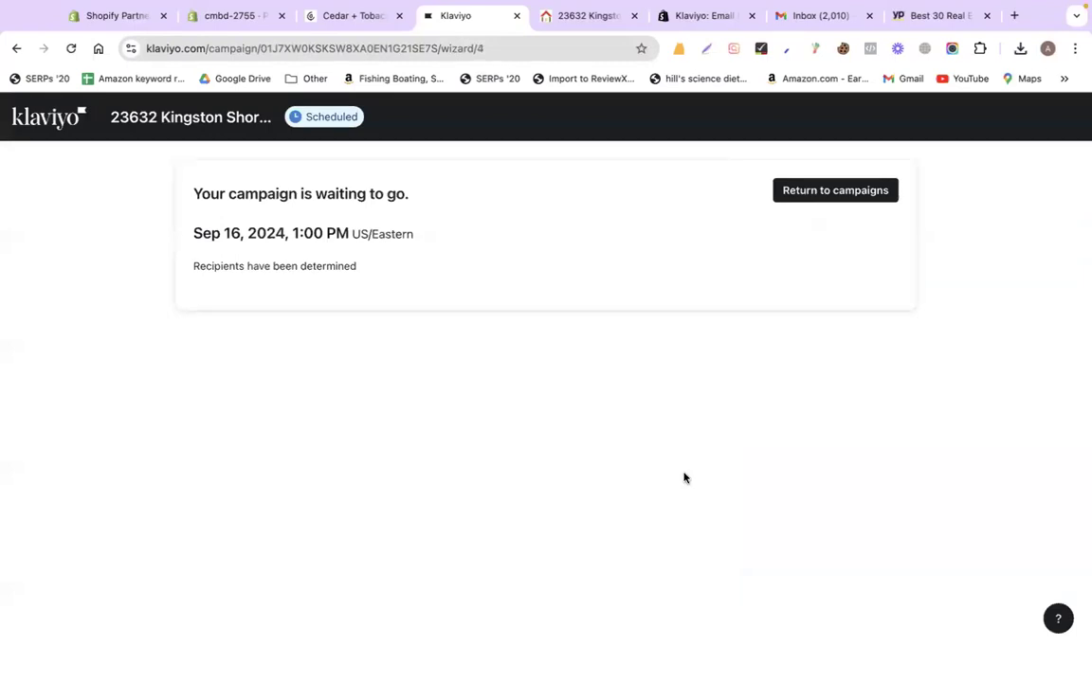
Go to Flows and use the recommended Customer Thank You flow template
{"action": "left_click", "coordinate": [50, 122]}
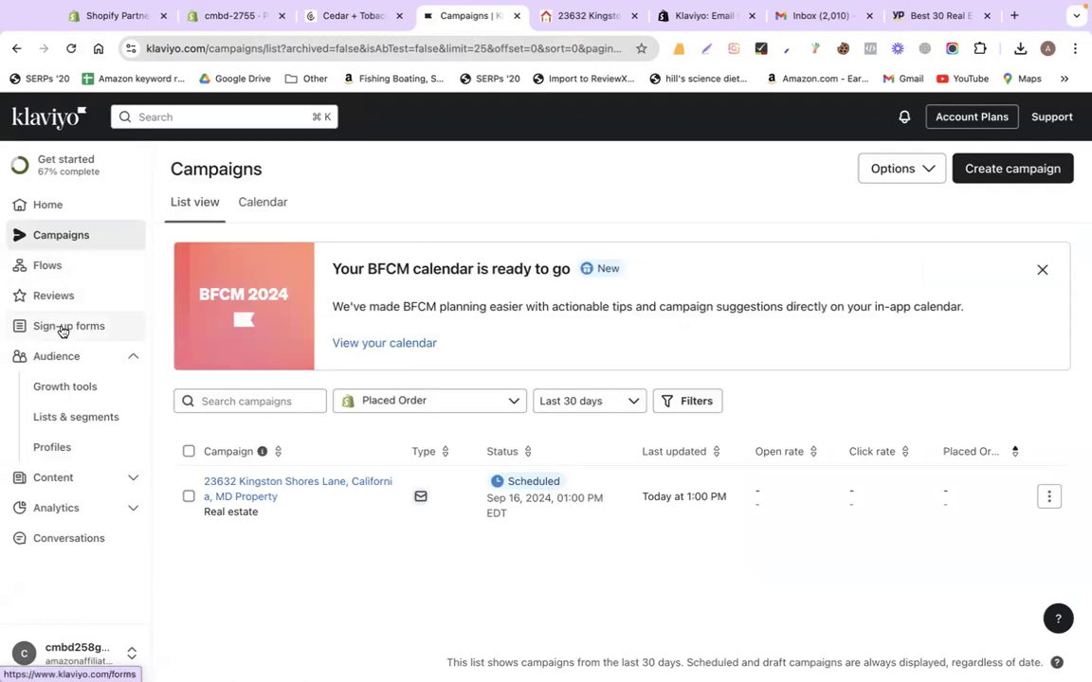
{"action": "left_click", "coordinate": [137, 357]}
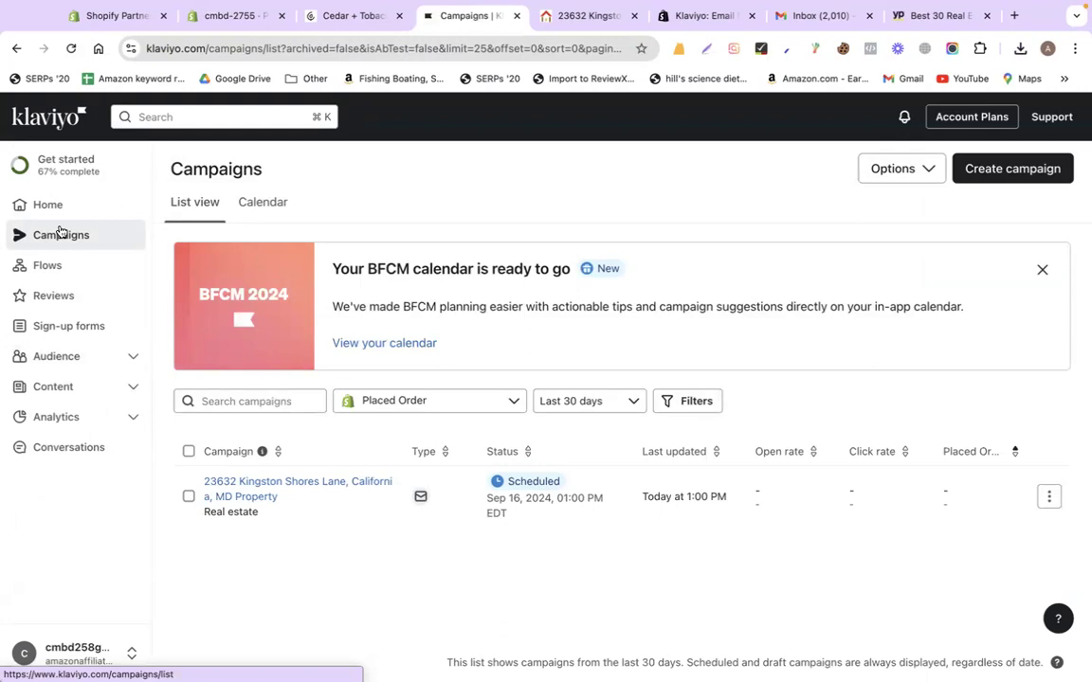
{"action": "left_click", "coordinate": [63, 266]}
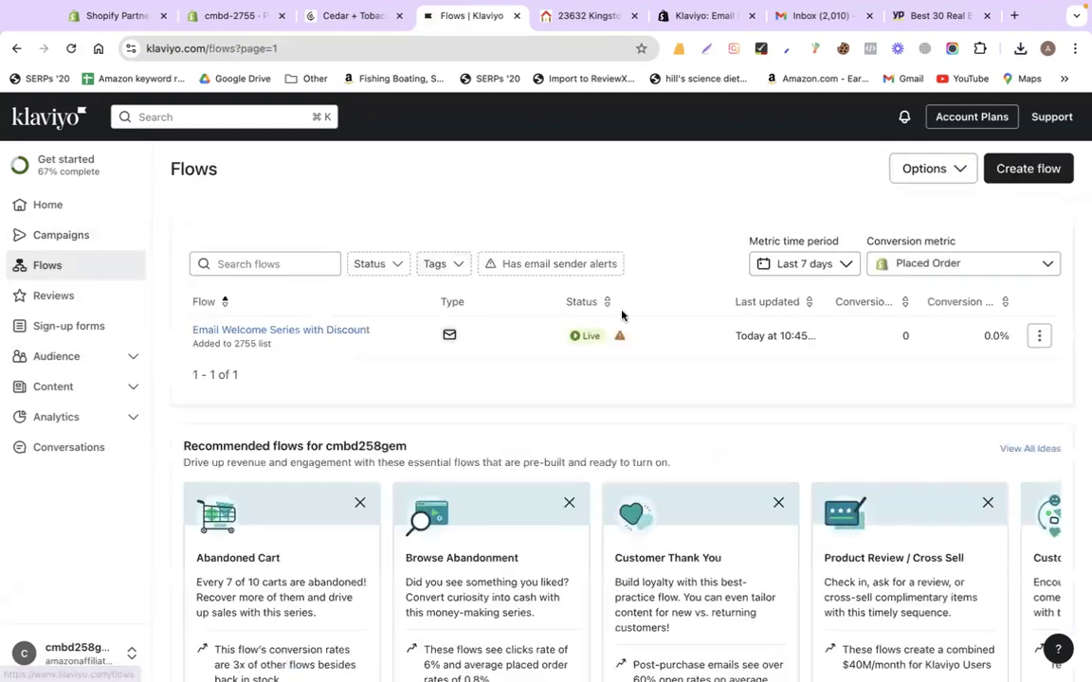
{"action": "scroll", "coordinate": [622, 314], "scroll_direction": "down", "scroll_amount": 3}
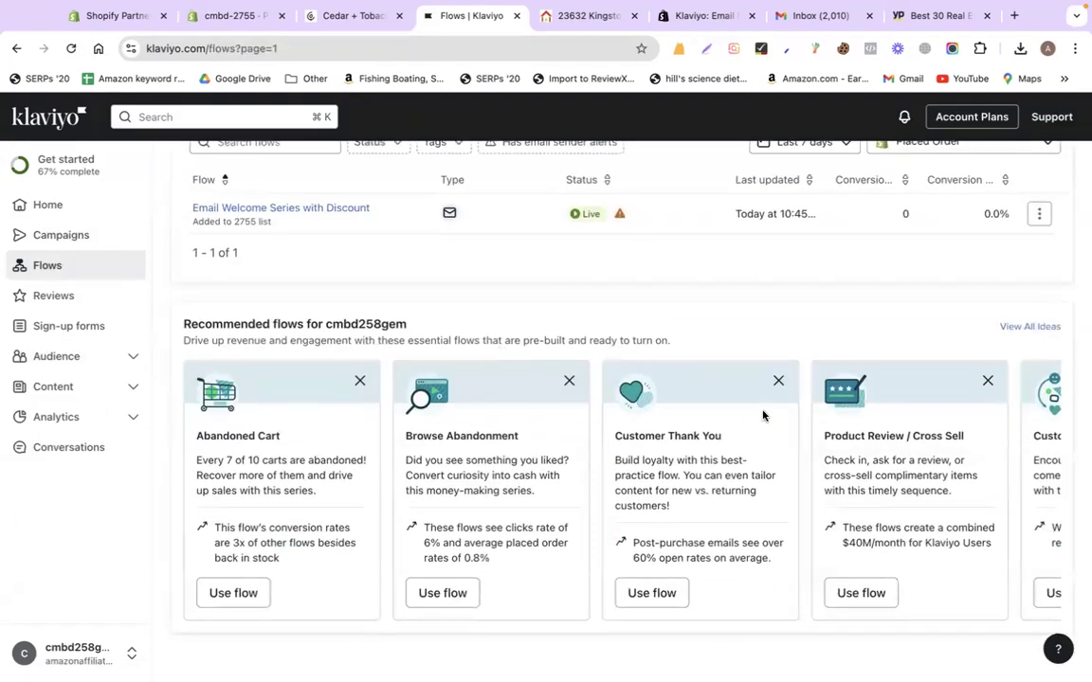
{"action": "left_click_drag", "start_coordinate": [614, 437], "coordinate": [737, 440]}
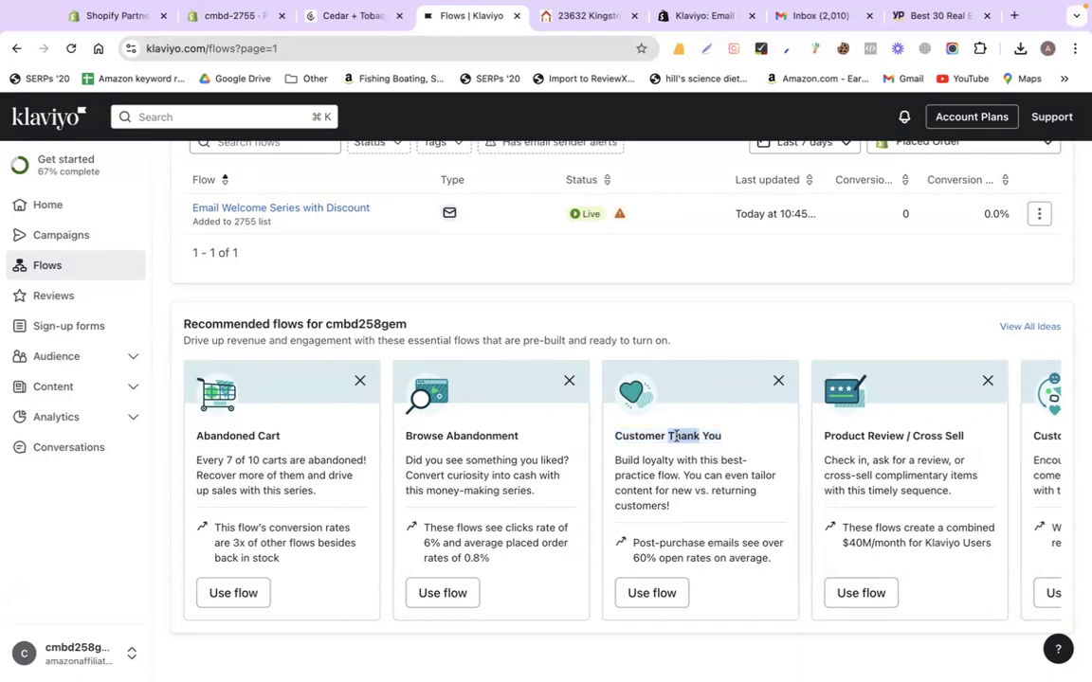
{"action": "left_click", "coordinate": [652, 592]}
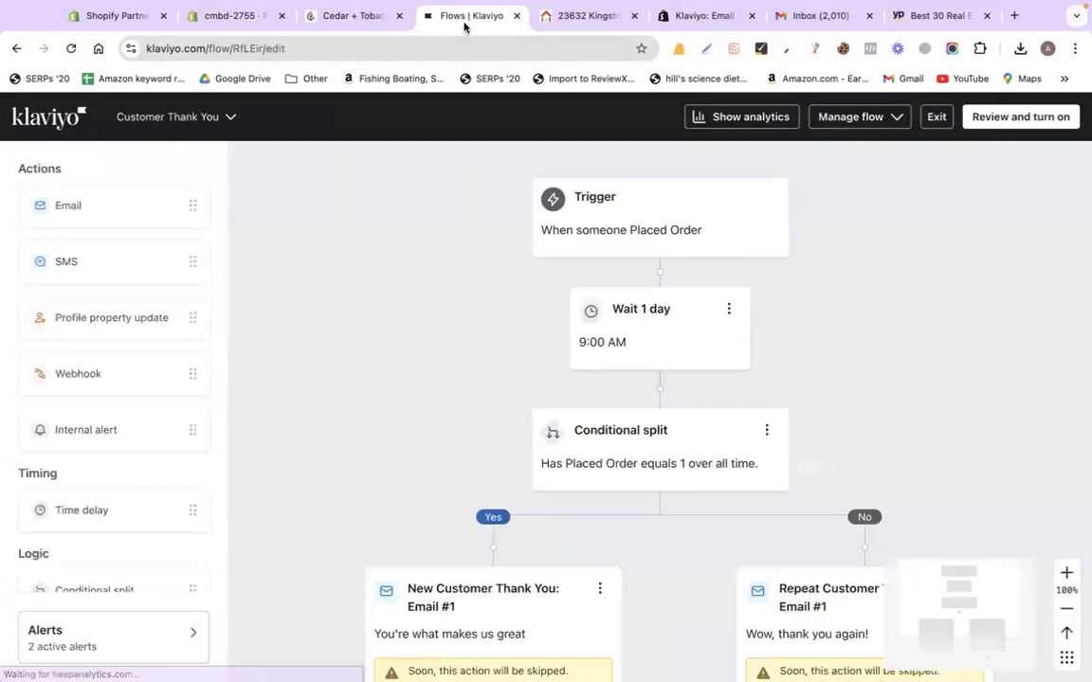
Check the Shopify store's empty Orders page, then return to Klaviyo's Customer Thank You flow
{"action": "left_click", "coordinate": [228, 17]}
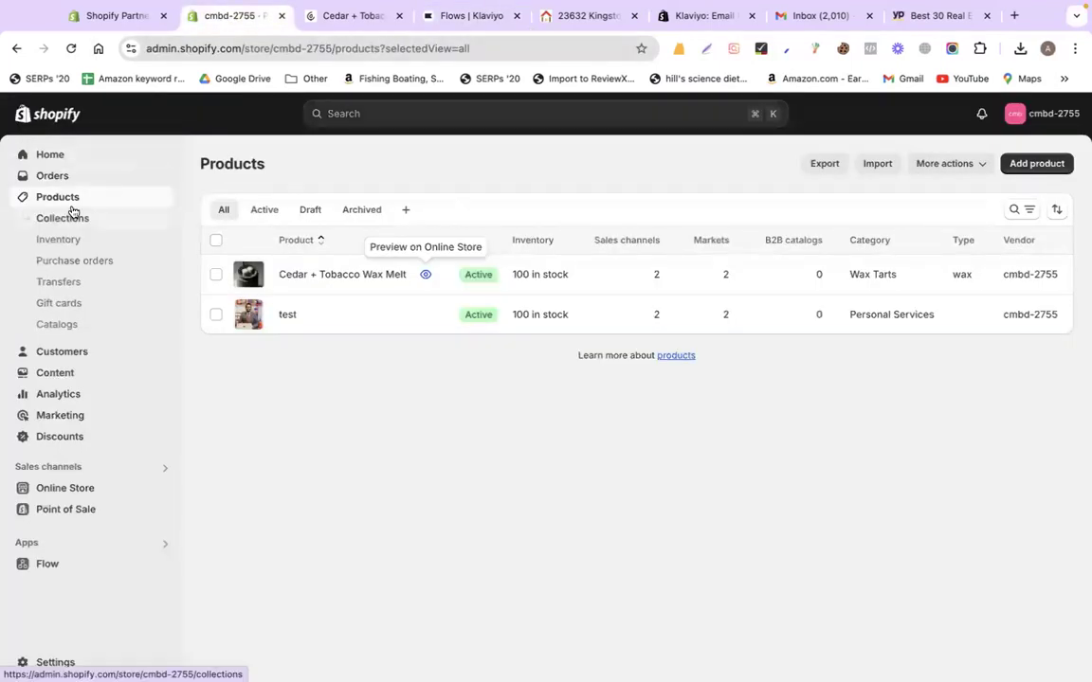
{"action": "left_click", "coordinate": [57, 179]}
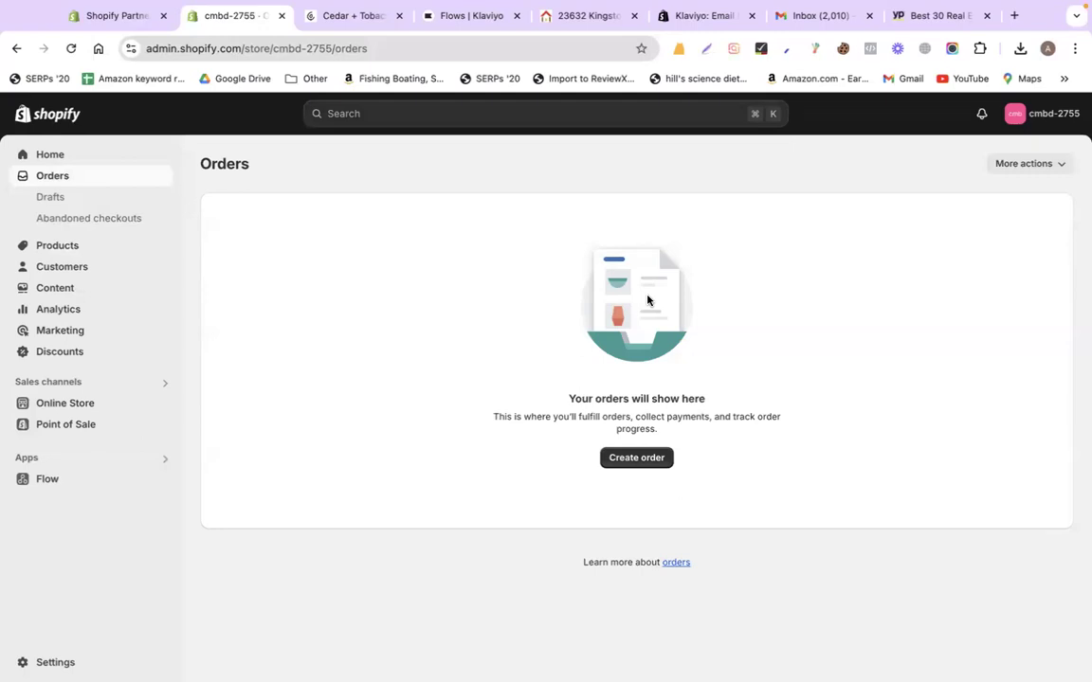
{"action": "left_click", "coordinate": [473, 21]}
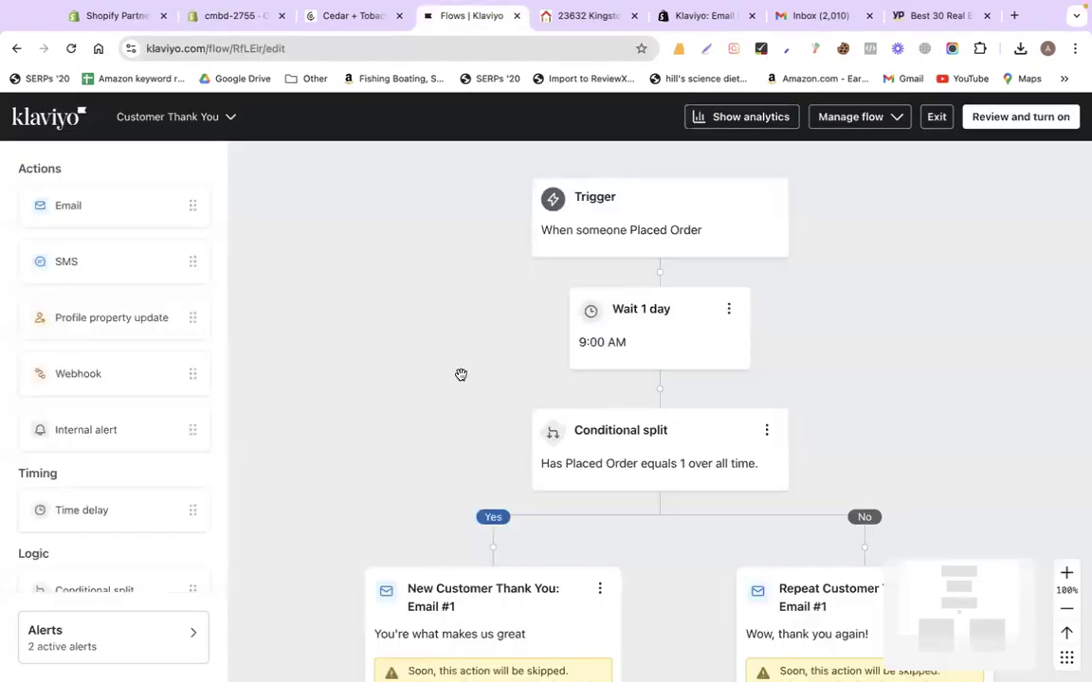
Review the Placed Order trigger, then open the Wait 1 day step's time delay details
{"action": "scroll", "coordinate": [461, 375], "scroll_direction": "down", "scroll_amount": 5}
{"action": "scroll", "coordinate": [461, 379], "scroll_direction": "up", "scroll_amount": 5}
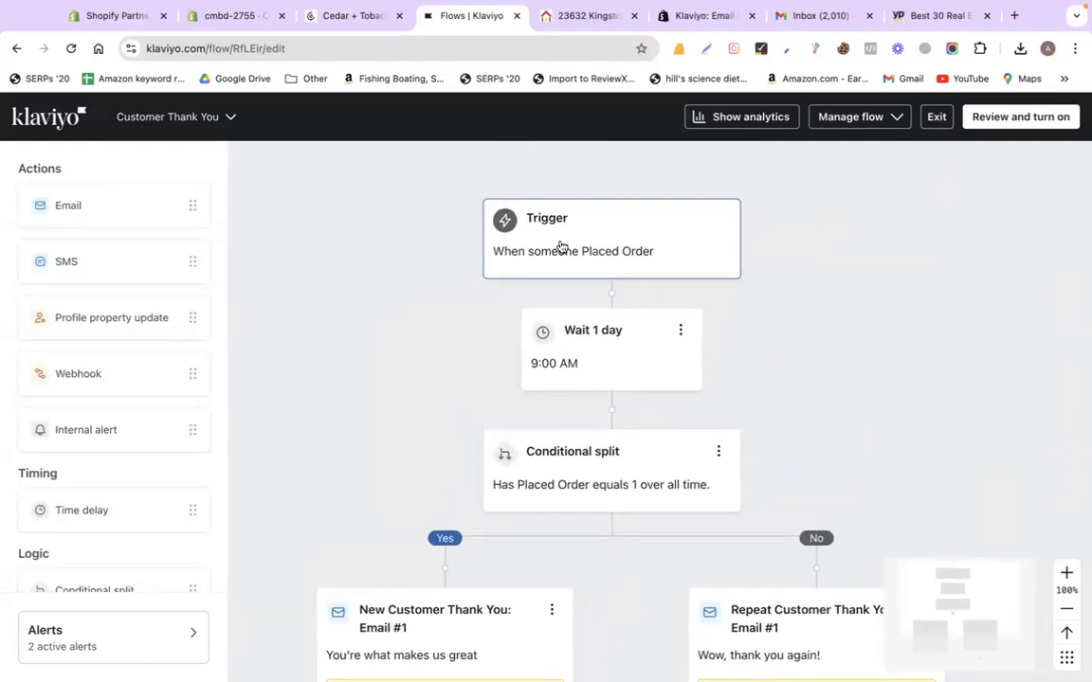
{"action": "left_click", "coordinate": [560, 248]}
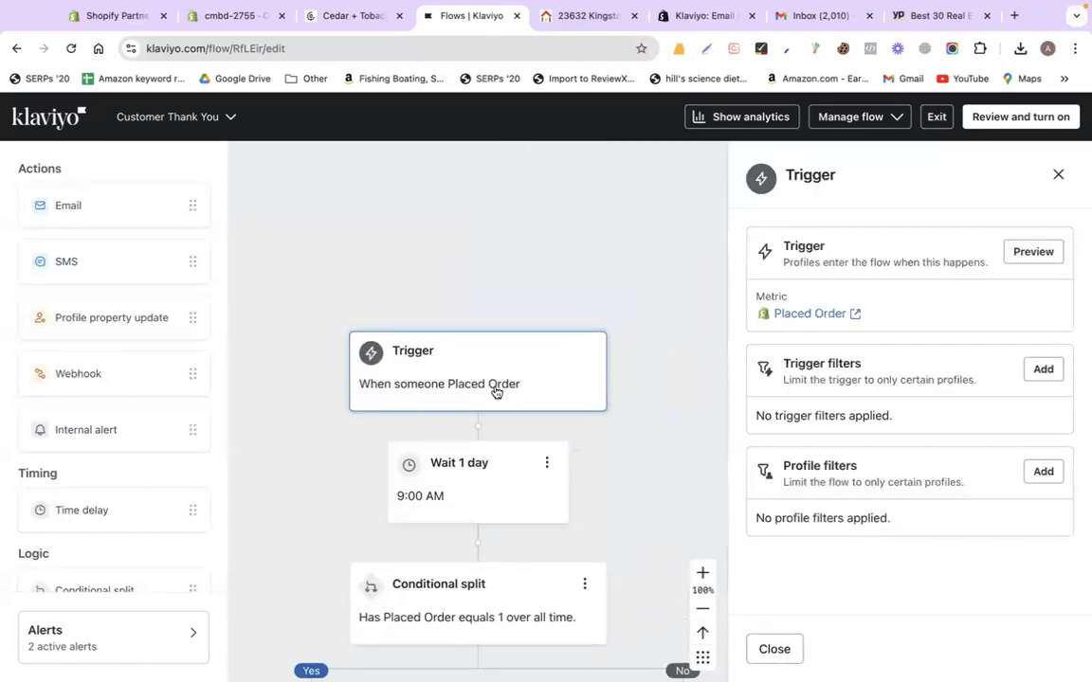
{"action": "scroll", "coordinate": [496, 388], "scroll_direction": "down", "scroll_amount": 1}
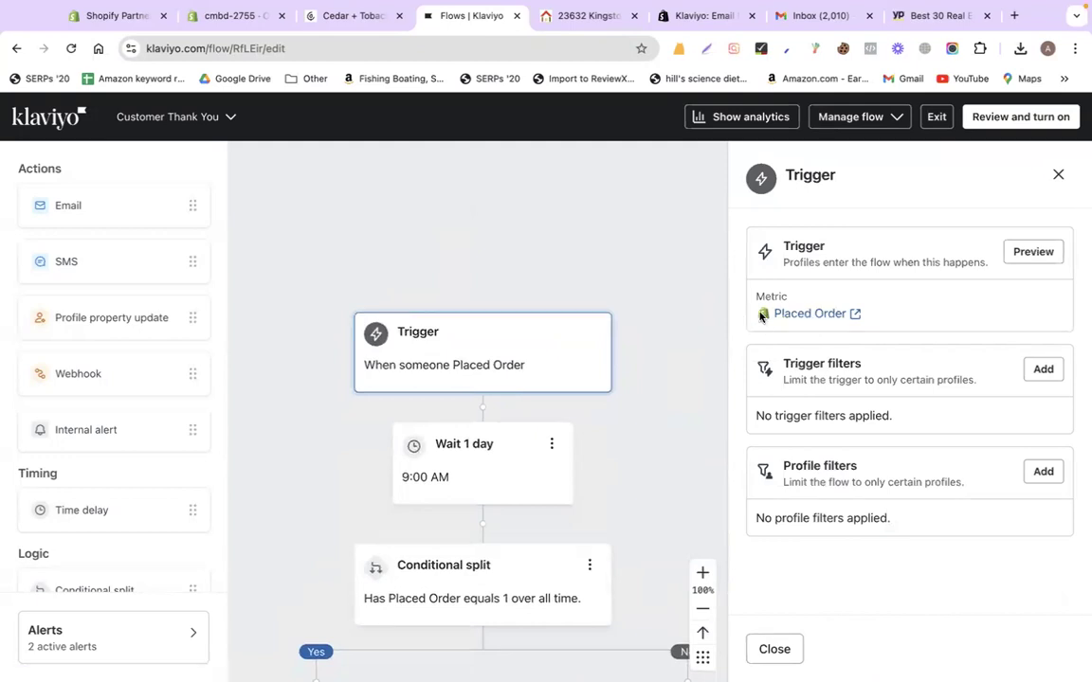
{"action": "scroll", "coordinate": [626, 390], "scroll_direction": "down", "scroll_amount": 3}
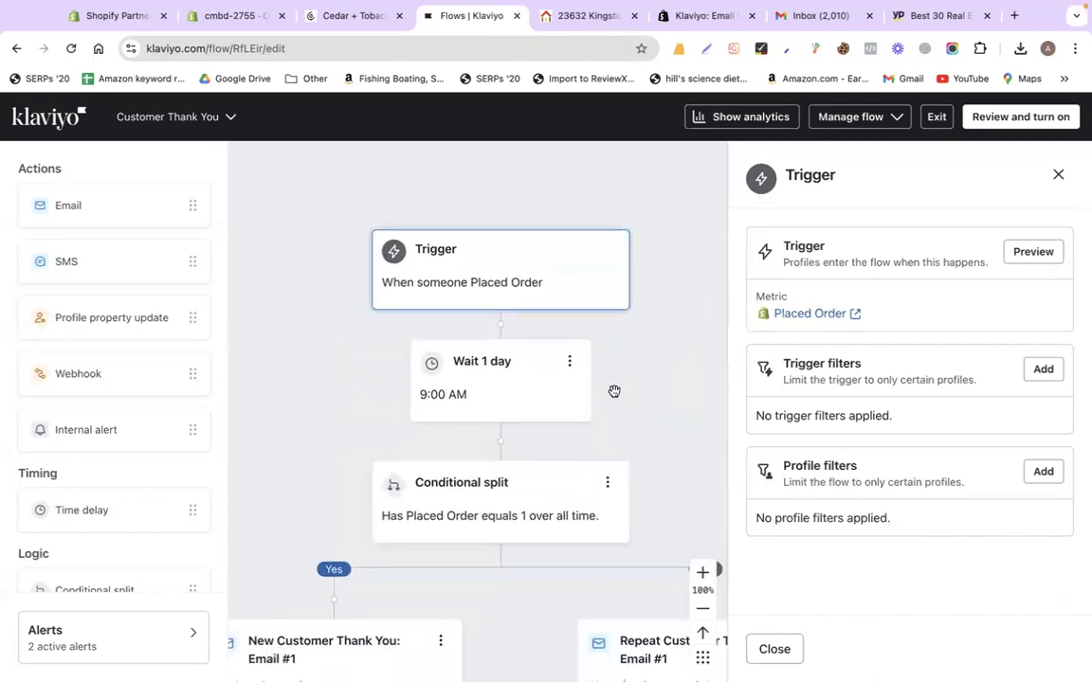
{"action": "left_click", "coordinate": [526, 373]}
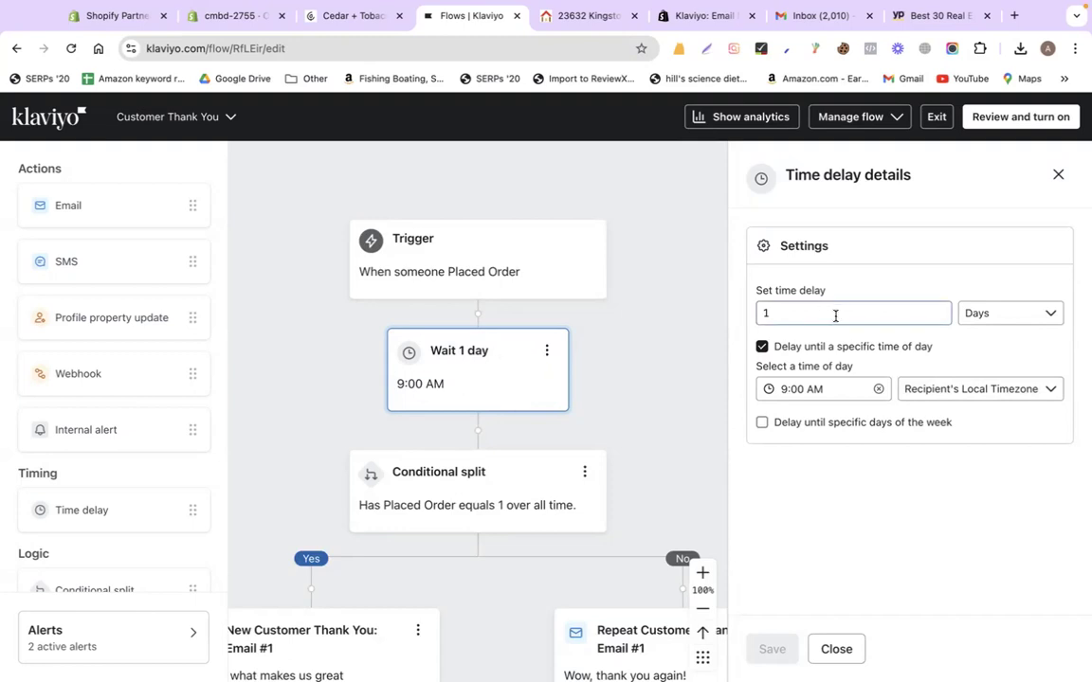
Change the time delay unit to hours, set the amount to 6, and save
{"action": "scroll", "coordinate": [660, 512], "scroll_direction": "down", "scroll_amount": 1}
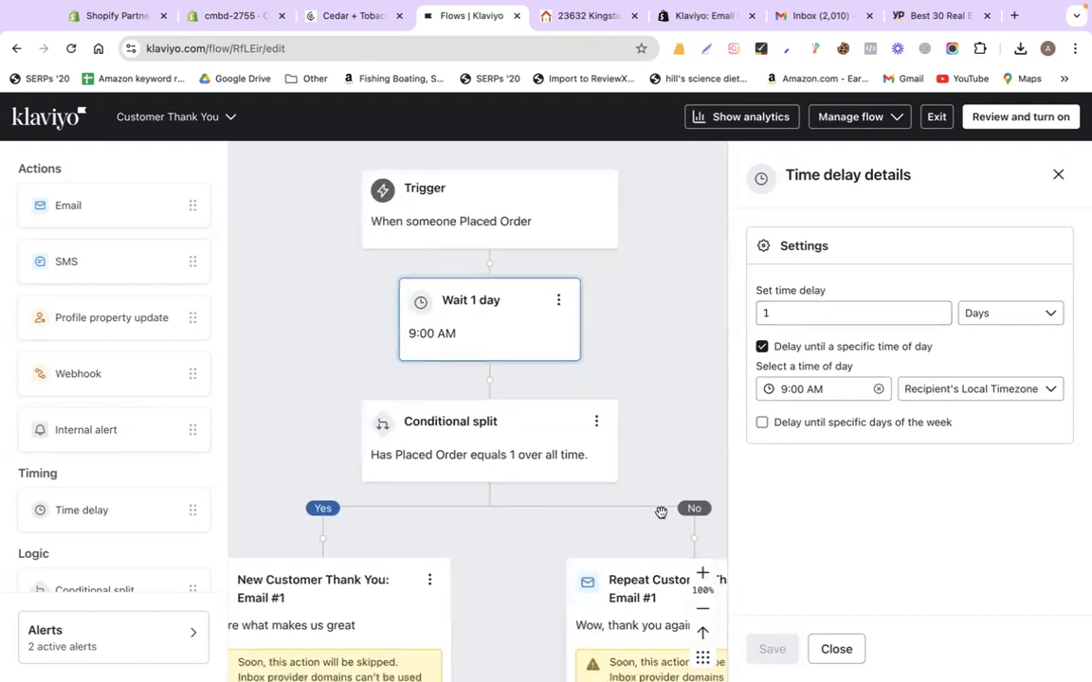
{"action": "scroll", "coordinate": [661, 512], "scroll_direction": "down", "scroll_amount": 1}
{"action": "left_click", "coordinate": [813, 309]}
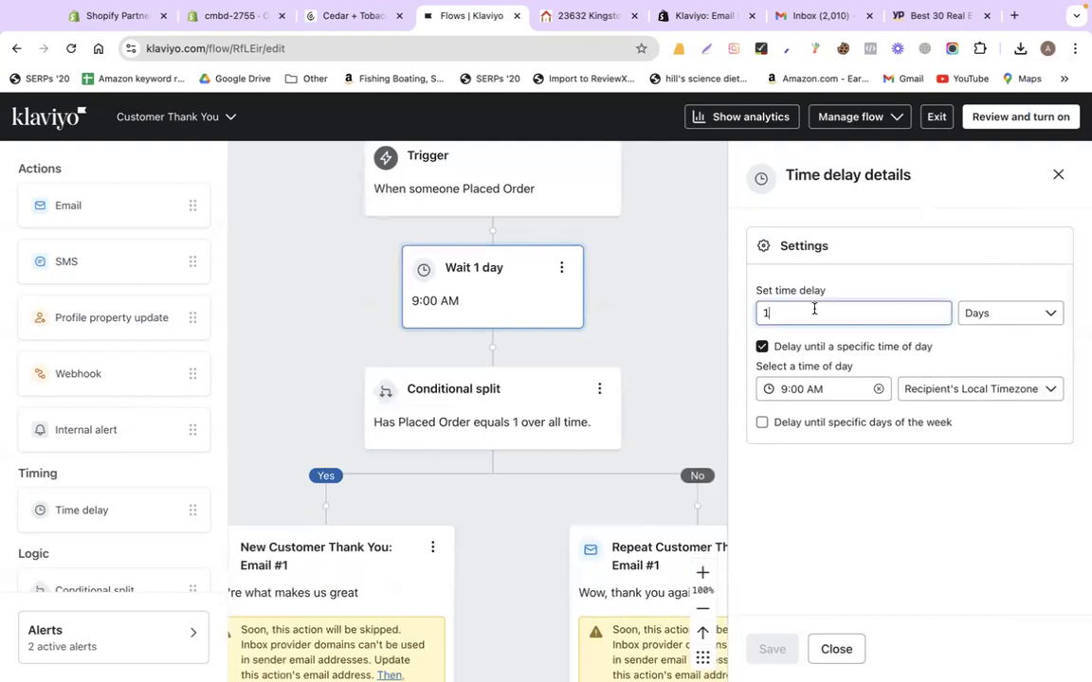
{"action": "left_click", "coordinate": [993, 314]}
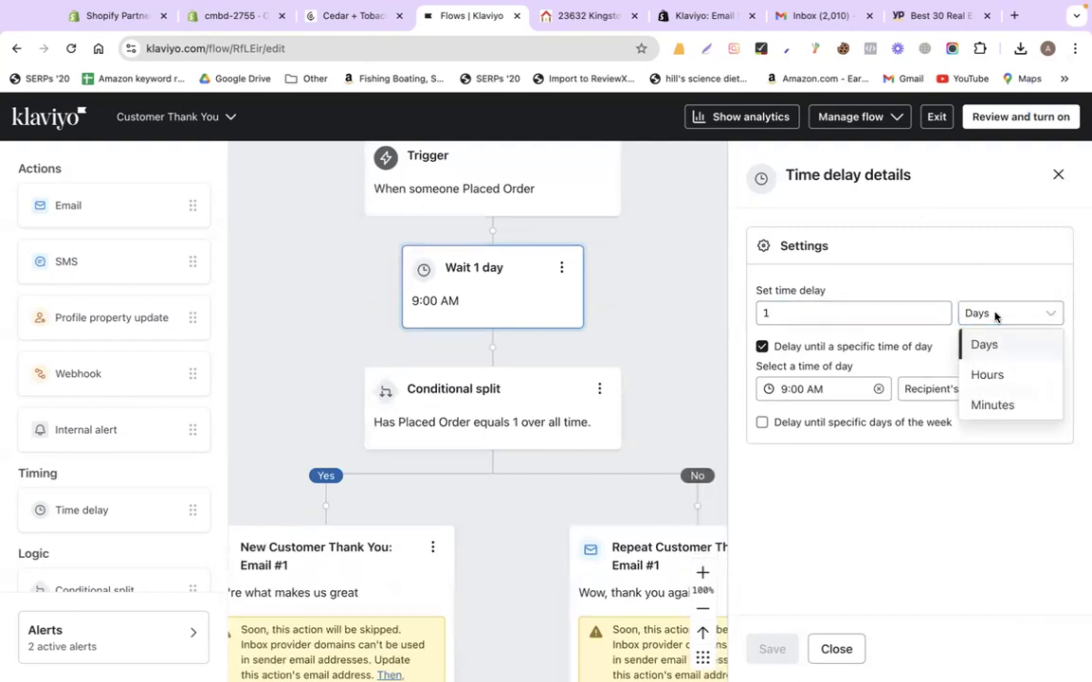
{"action": "left_click", "coordinate": [987, 374]}
{"action": "left_click", "coordinate": [821, 313]}
{"action": "key", "text": "BackSpace"}
{"action": "type", "text": "0"}
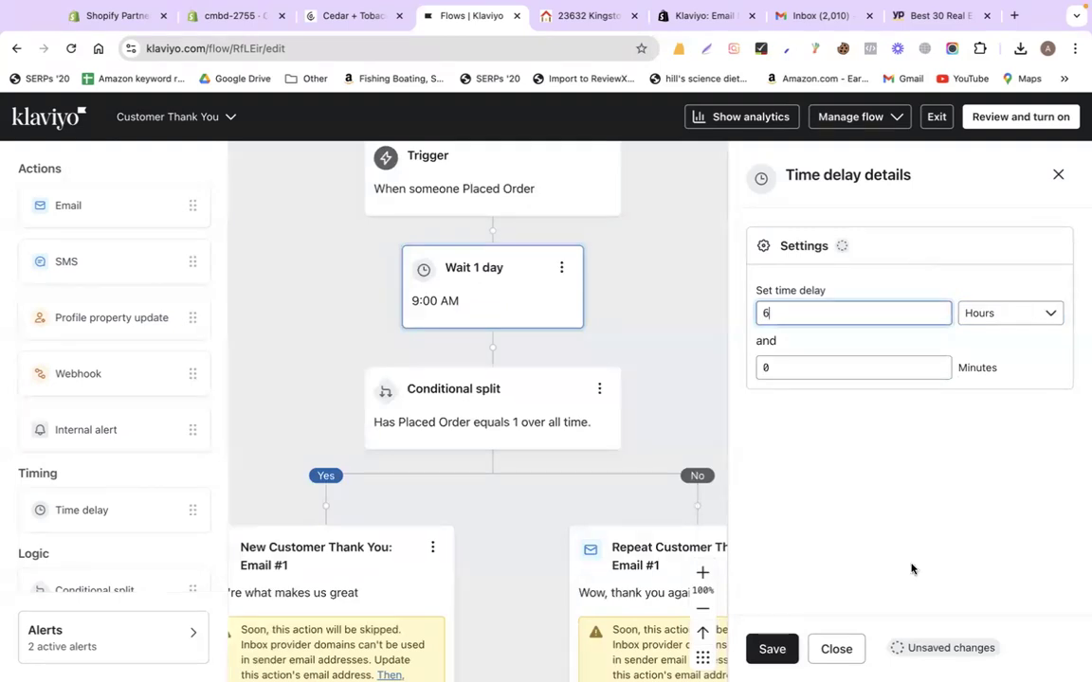
{"action": "left_click", "coordinate": [772, 649]}
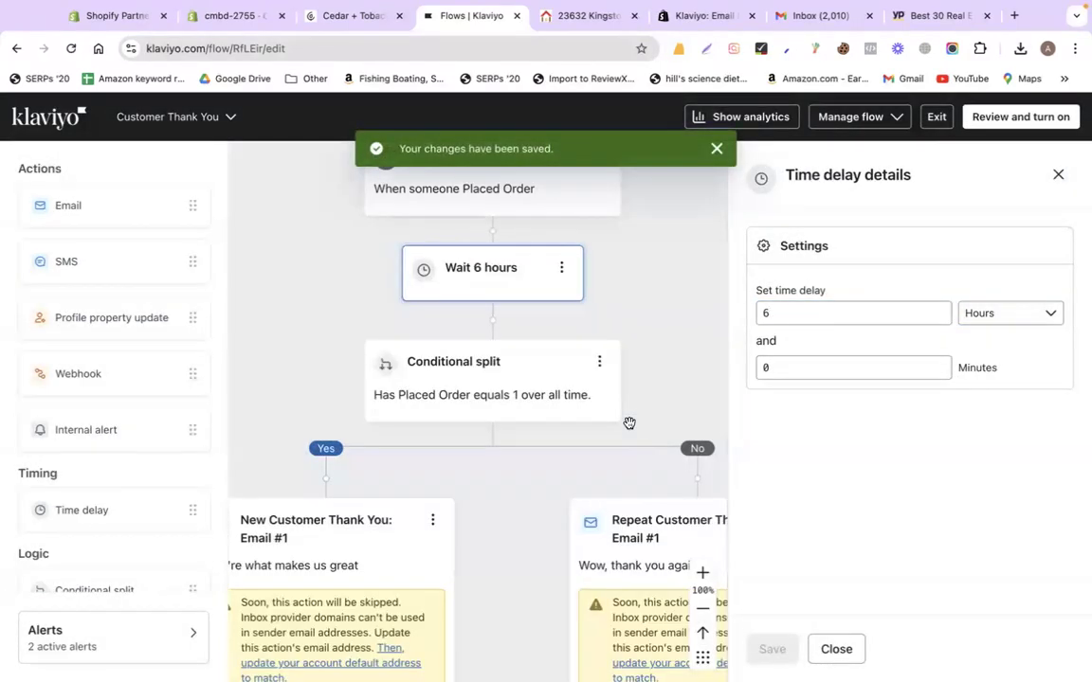
Close the time delay details and review the updated Customer Thank You flow canvas
{"action": "left_click", "coordinate": [1055, 174]}
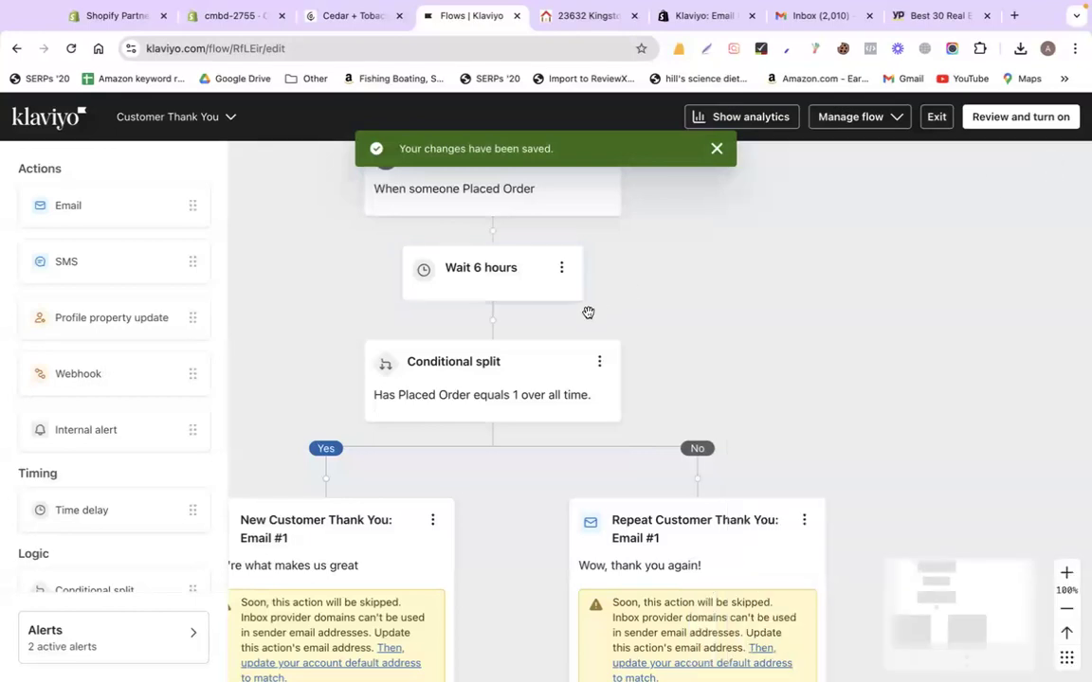
{"action": "scroll", "coordinate": [515, 293], "scroll_direction": "up", "scroll_amount": 2}
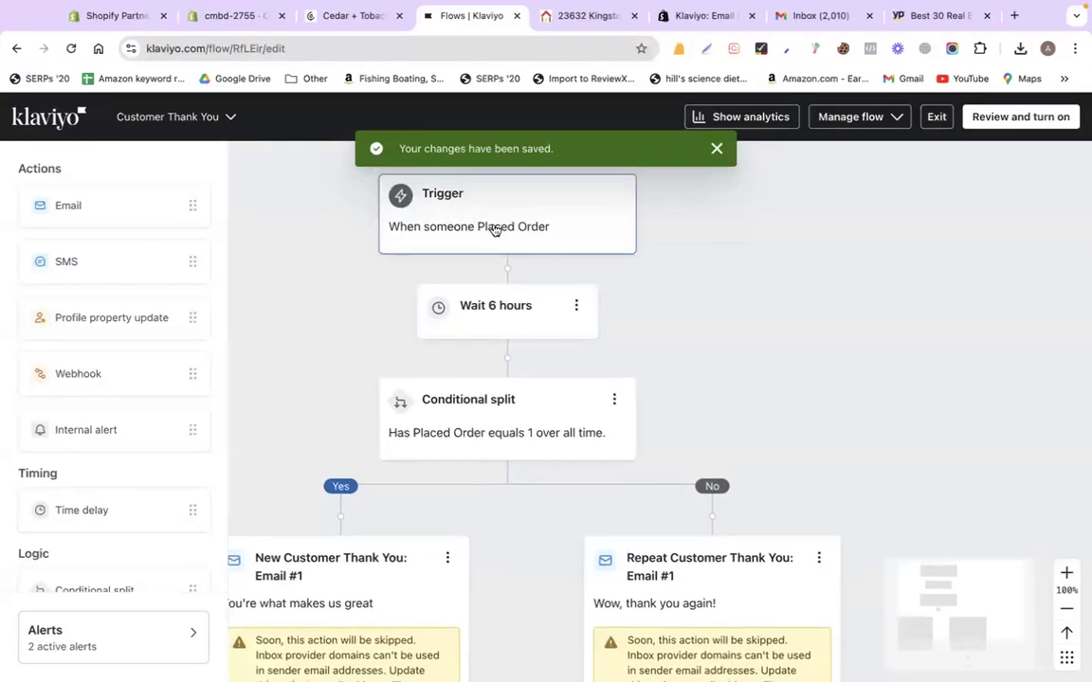
{"action": "scroll", "coordinate": [705, 312], "scroll_direction": "down", "scroll_amount": 2}
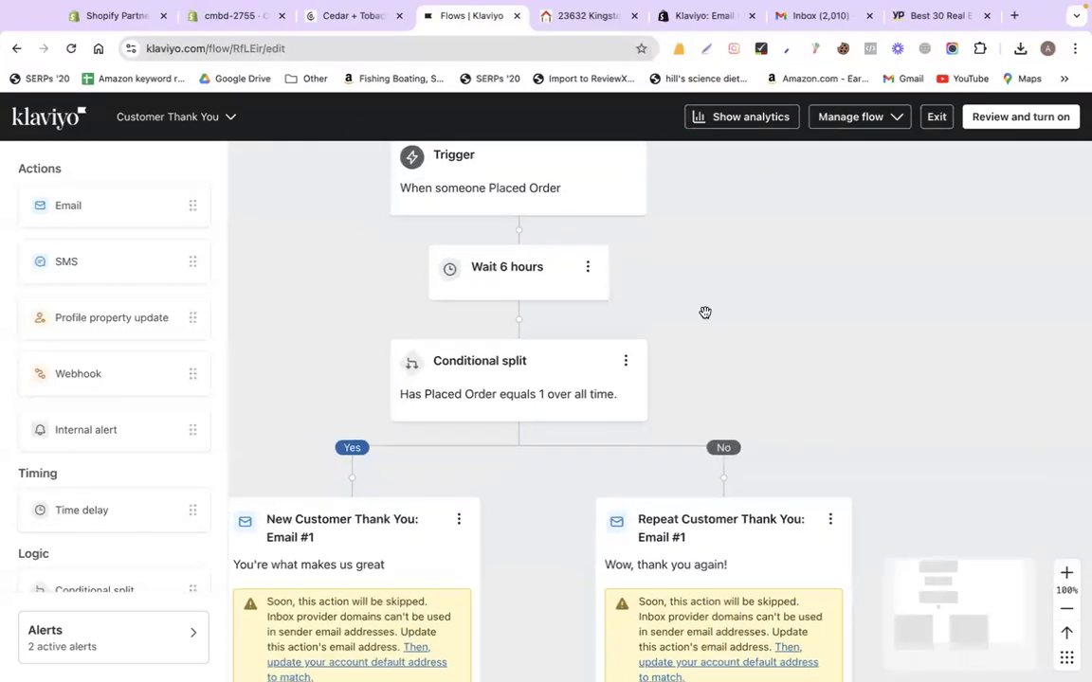
{"action": "scroll", "coordinate": [705, 313], "scroll_direction": "down", "scroll_amount": 5}
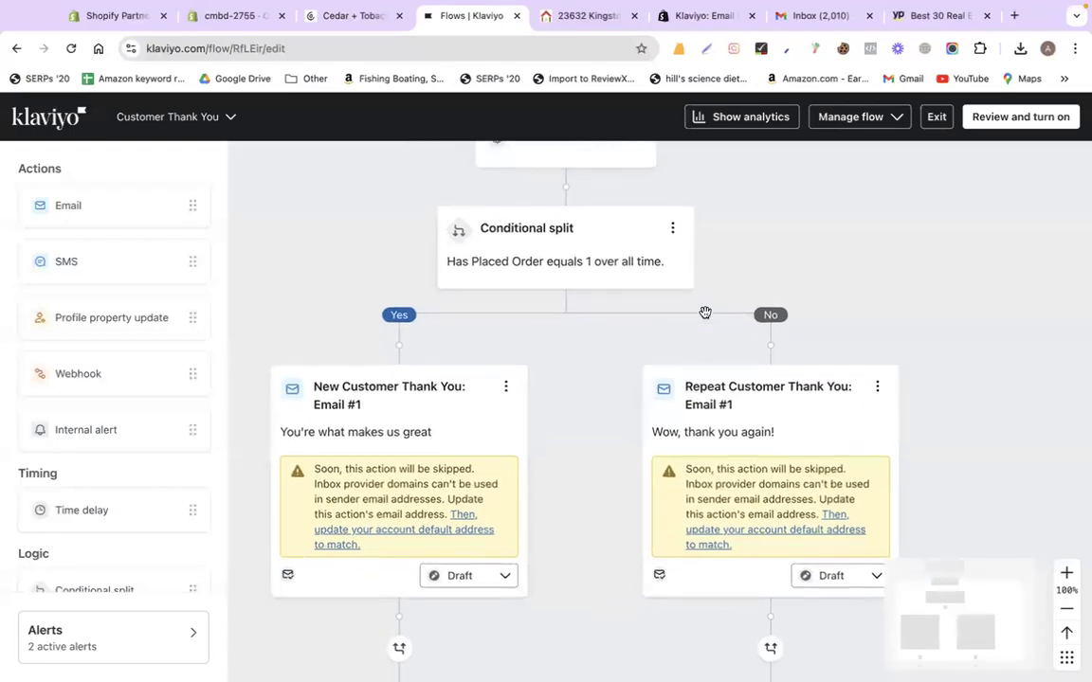
{"action": "scroll", "coordinate": [705, 312], "scroll_direction": "down", "scroll_amount": 2}
{"action": "scroll", "coordinate": [705, 313], "scroll_direction": "down", "scroll_amount": 1}
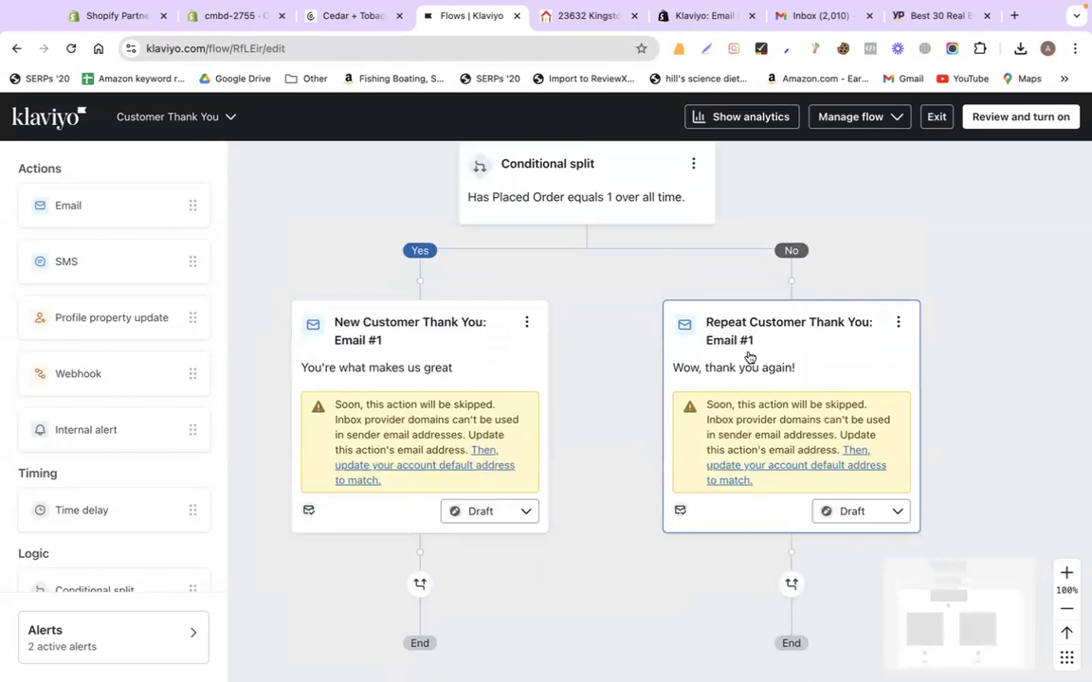
{"action": "scroll", "coordinate": [749, 355], "scroll_direction": "up", "scroll_amount": 3}
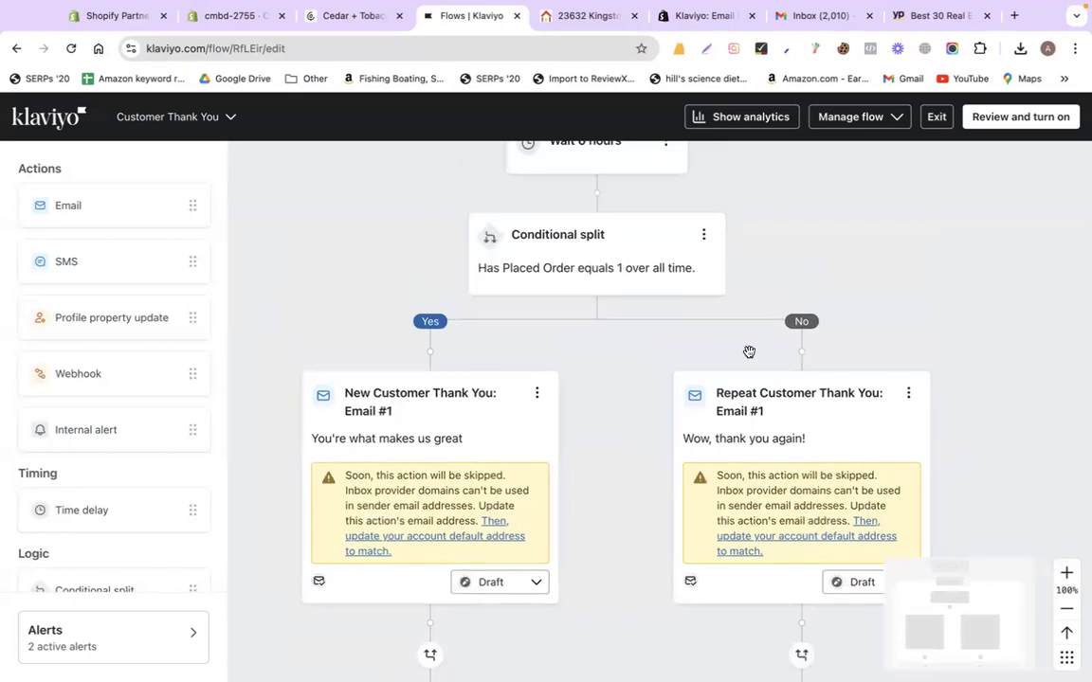
{"action": "left_click", "coordinate": [558, 253]}
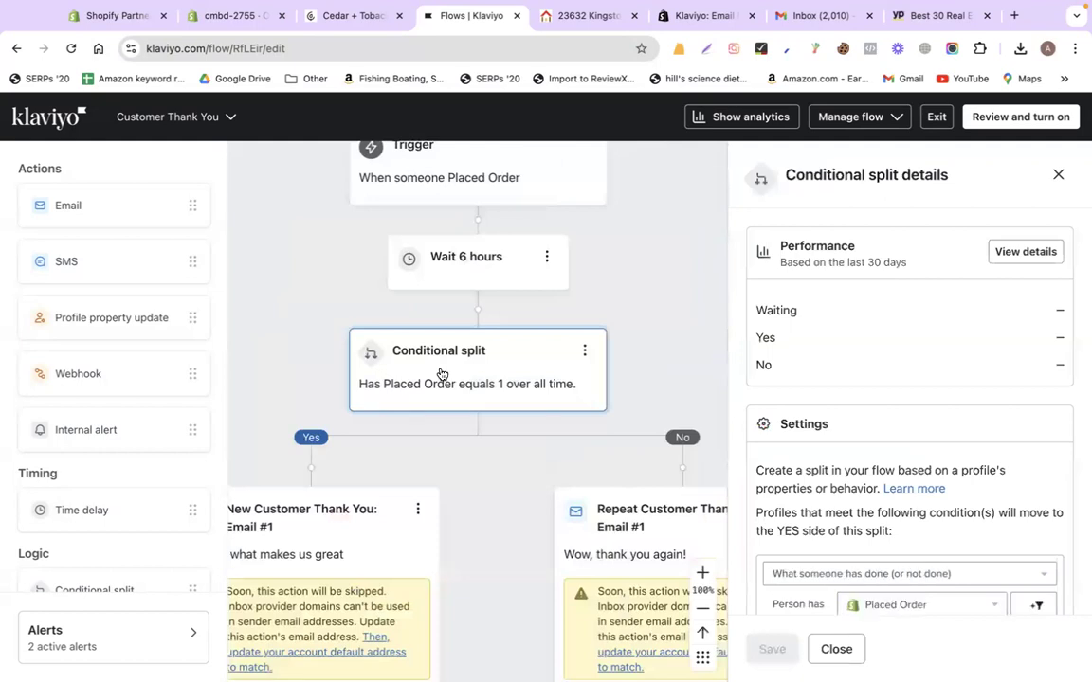
{"action": "scroll", "coordinate": [791, 379], "scroll_direction": "down", "scroll_amount": 3}
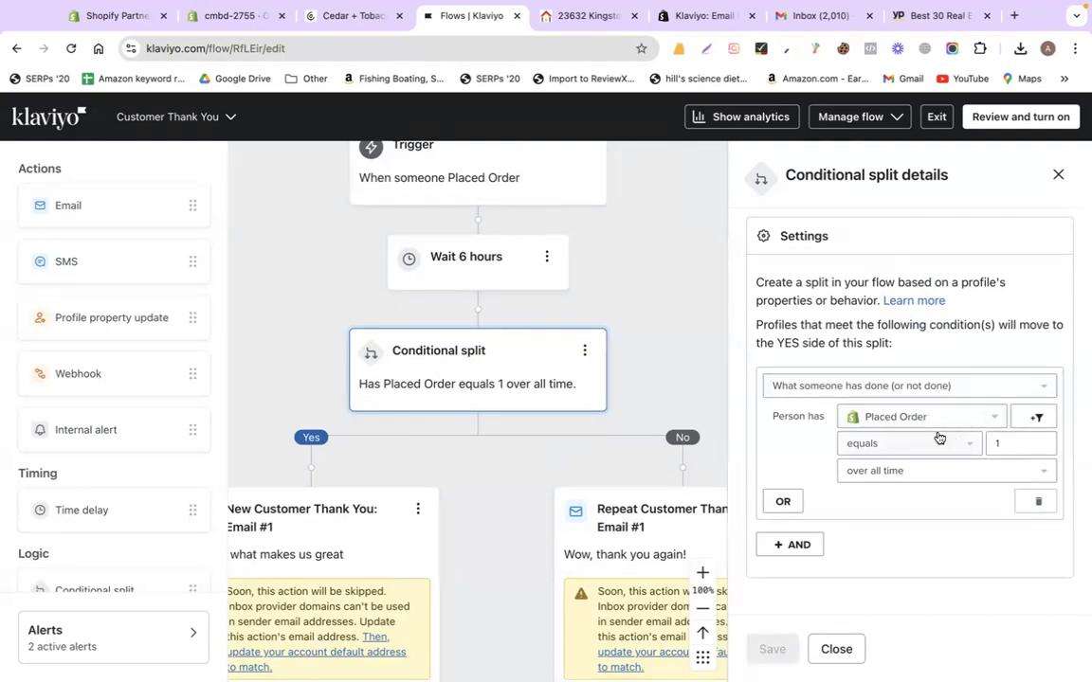
{"action": "scroll", "coordinate": [572, 389], "scroll_direction": "down", "scroll_amount": 1}
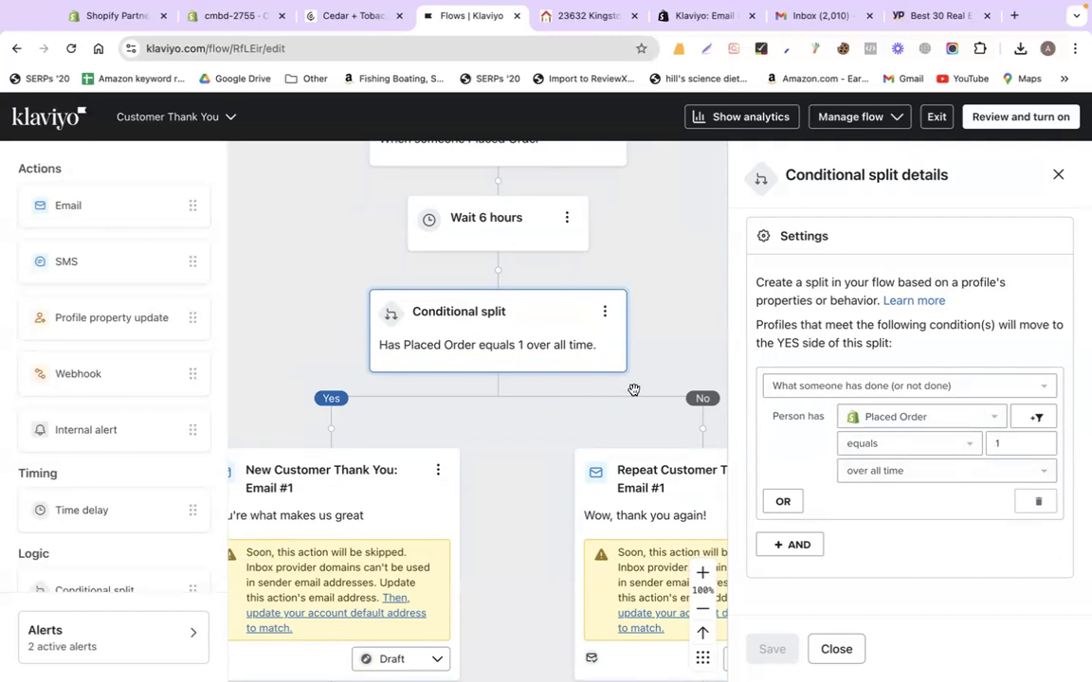
{"action": "scroll", "coordinate": [633, 389], "scroll_direction": "down", "scroll_amount": 1}
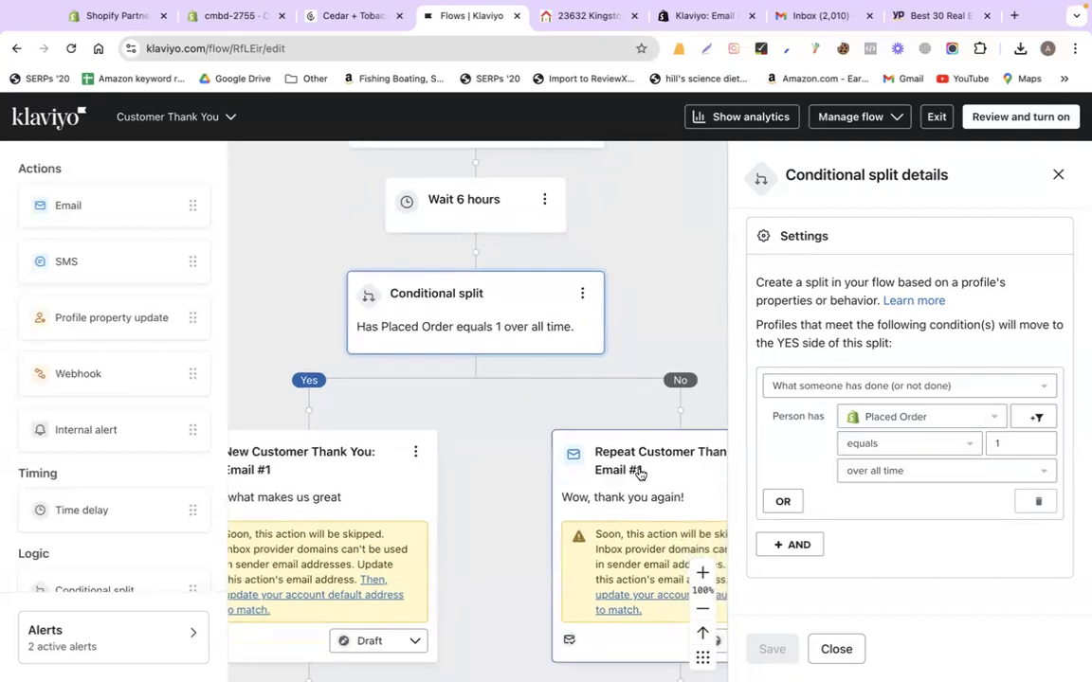
{"action": "left_click", "coordinate": [1058, 175]}
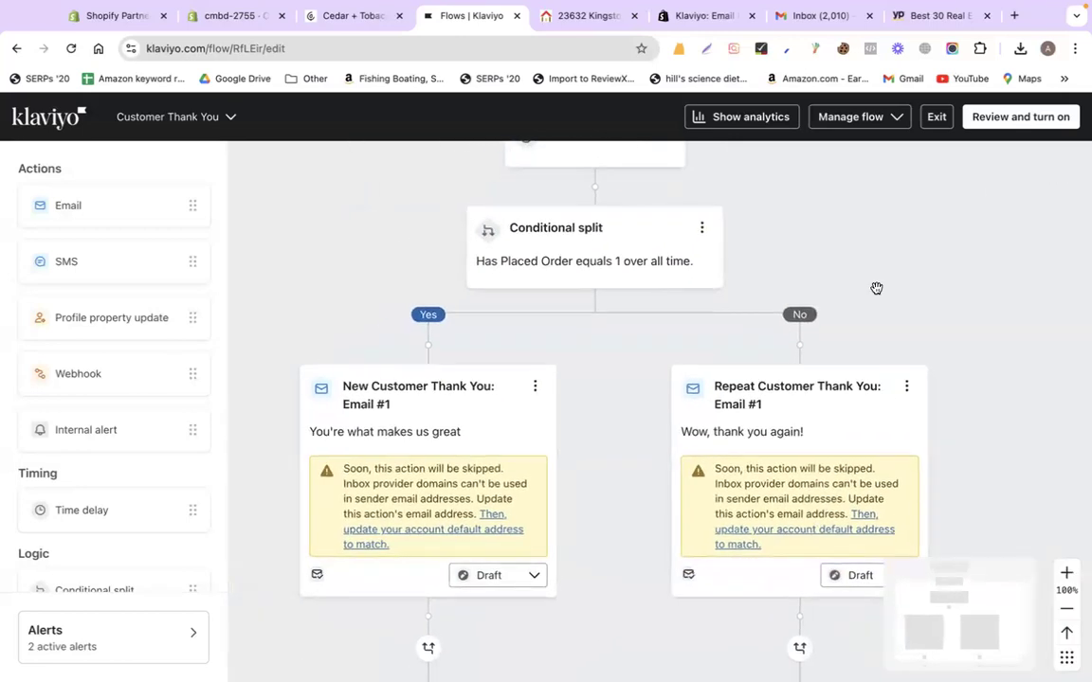
{"action": "scroll", "coordinate": [722, 268], "scroll_direction": "up", "scroll_amount": 1}
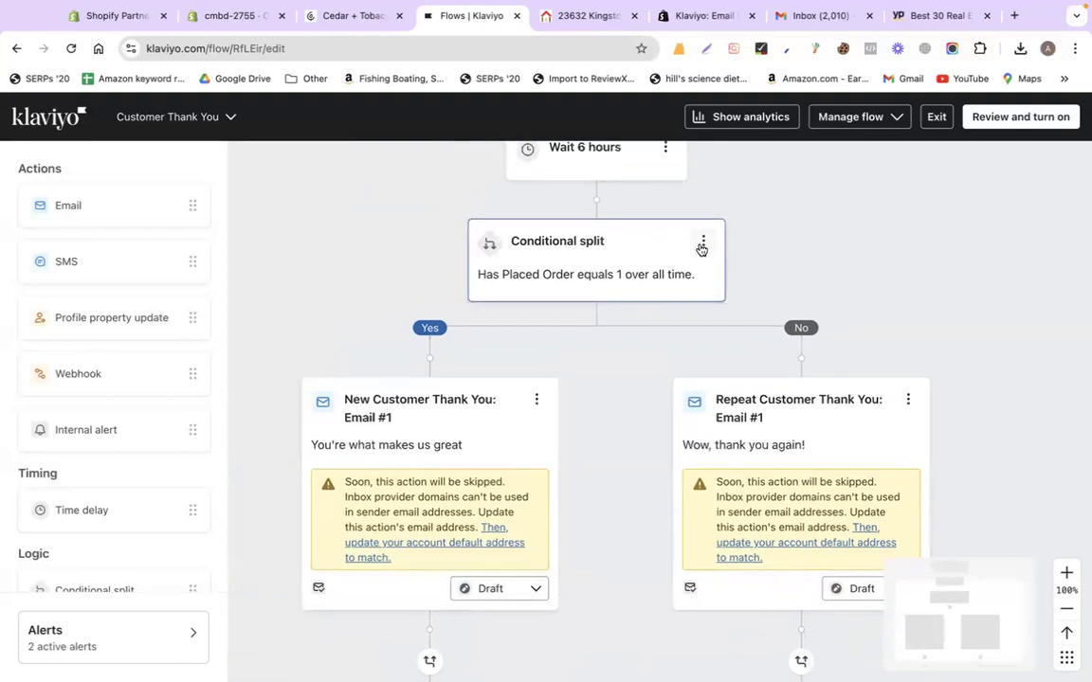
{"action": "left_click", "coordinate": [702, 242]}
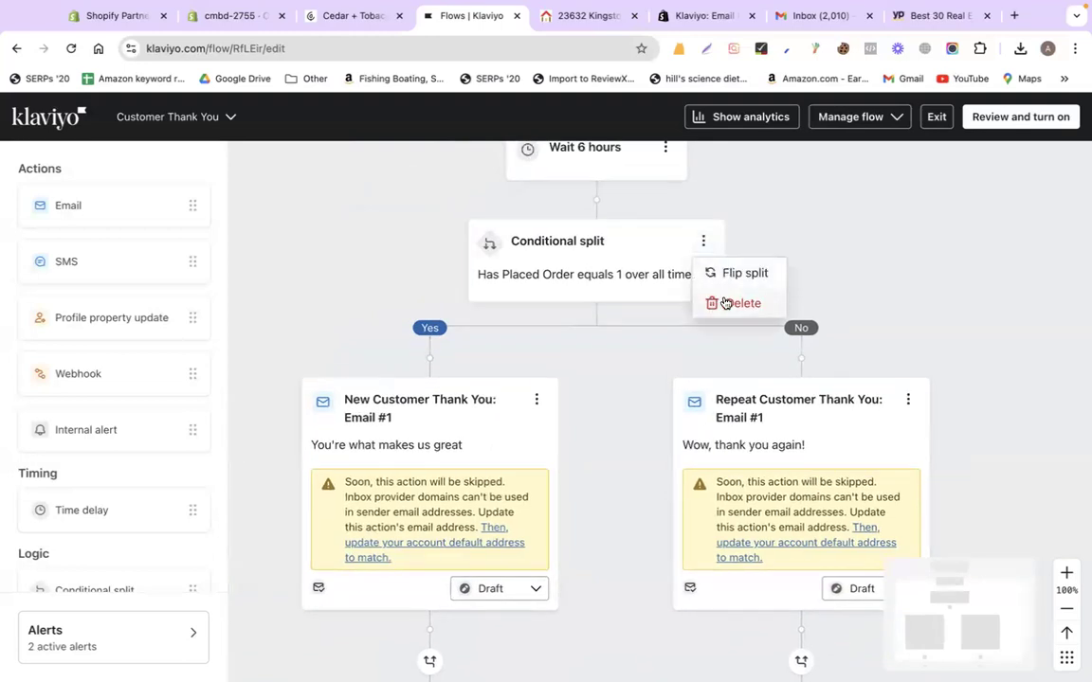
{"action": "left_click", "coordinate": [849, 264]}
{"action": "scroll", "coordinate": [626, 389], "scroll_direction": "up", "scroll_amount": 1}
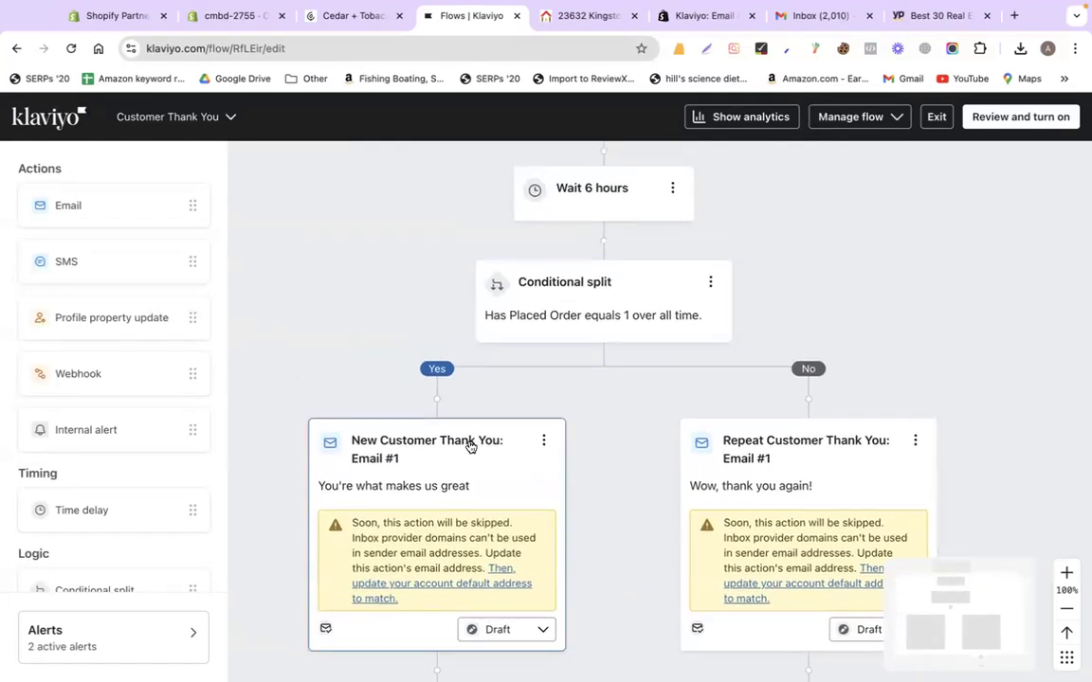
{"action": "left_click_drag", "start_coordinate": [458, 425], "coordinate": [617, 175]}
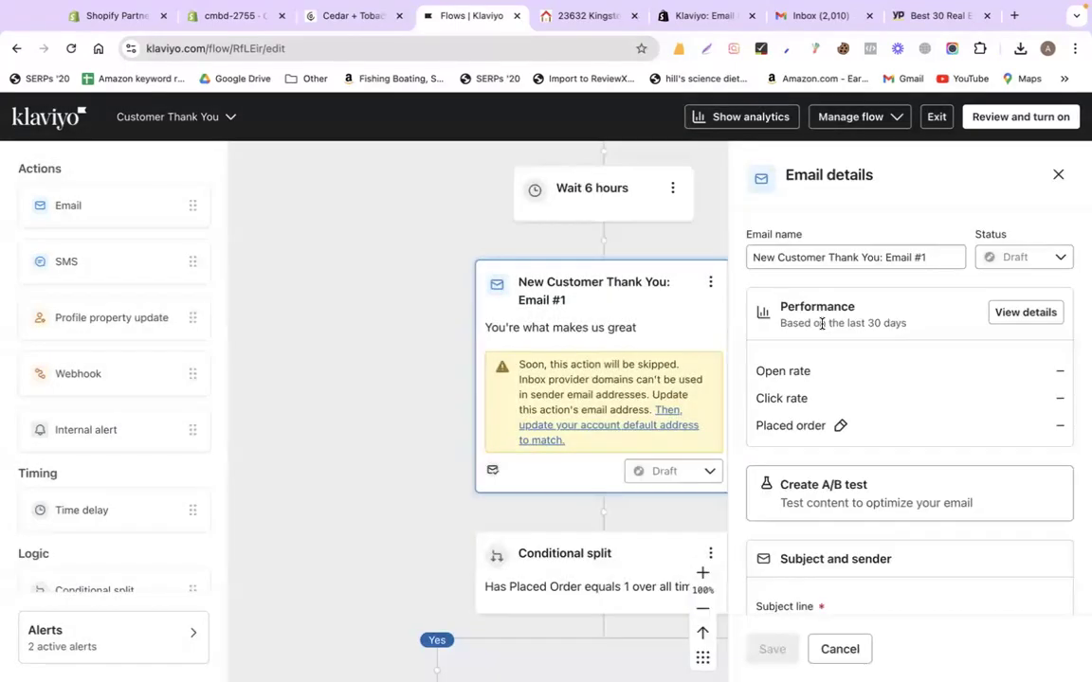
{"action": "left_click", "coordinate": [1058, 175]}
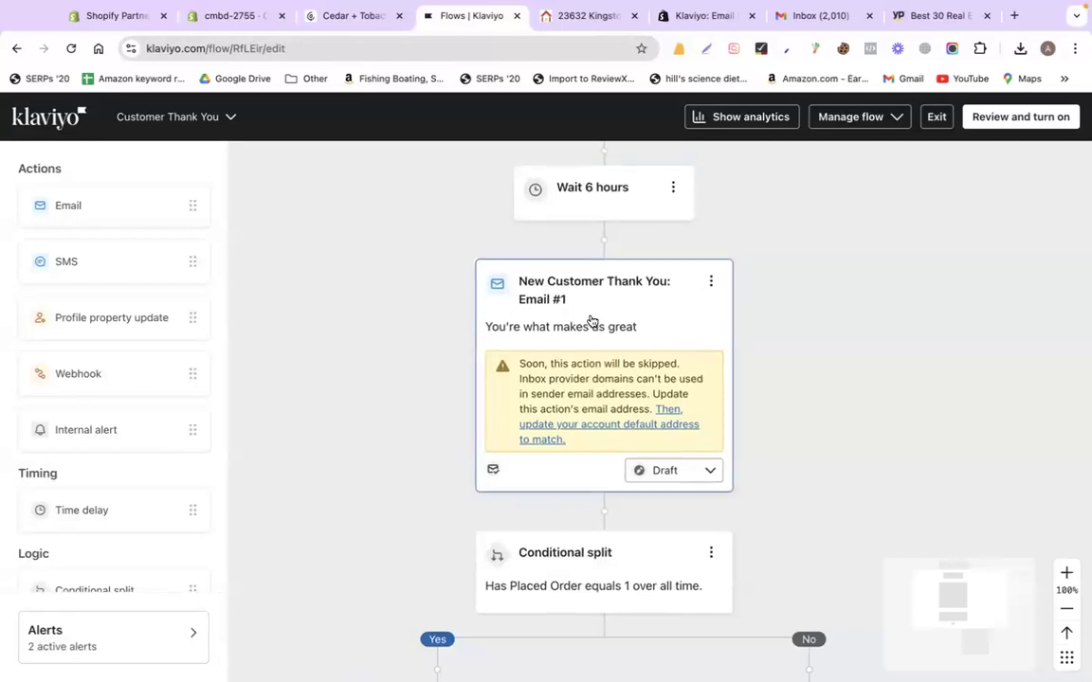
{"action": "scroll", "coordinate": [645, 379], "scroll_direction": "down", "scroll_amount": 3}
{"action": "left_click", "coordinate": [715, 422]}
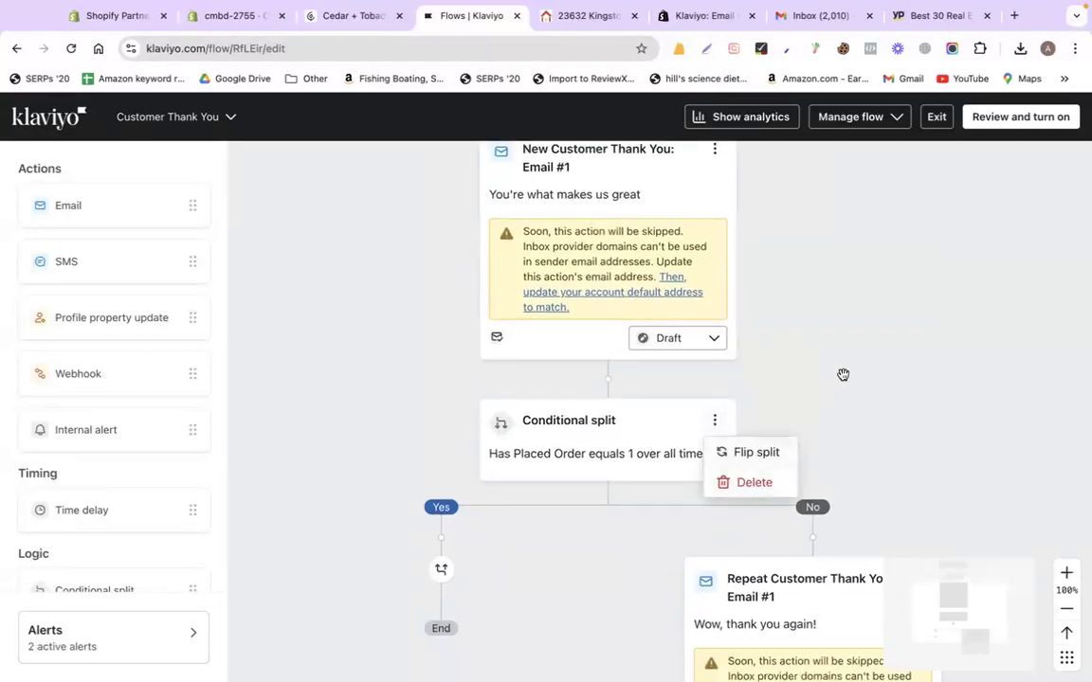
{"action": "scroll", "coordinate": [840, 375], "scroll_direction": "down", "scroll_amount": 4}
{"action": "left_click", "coordinate": [915, 393]}
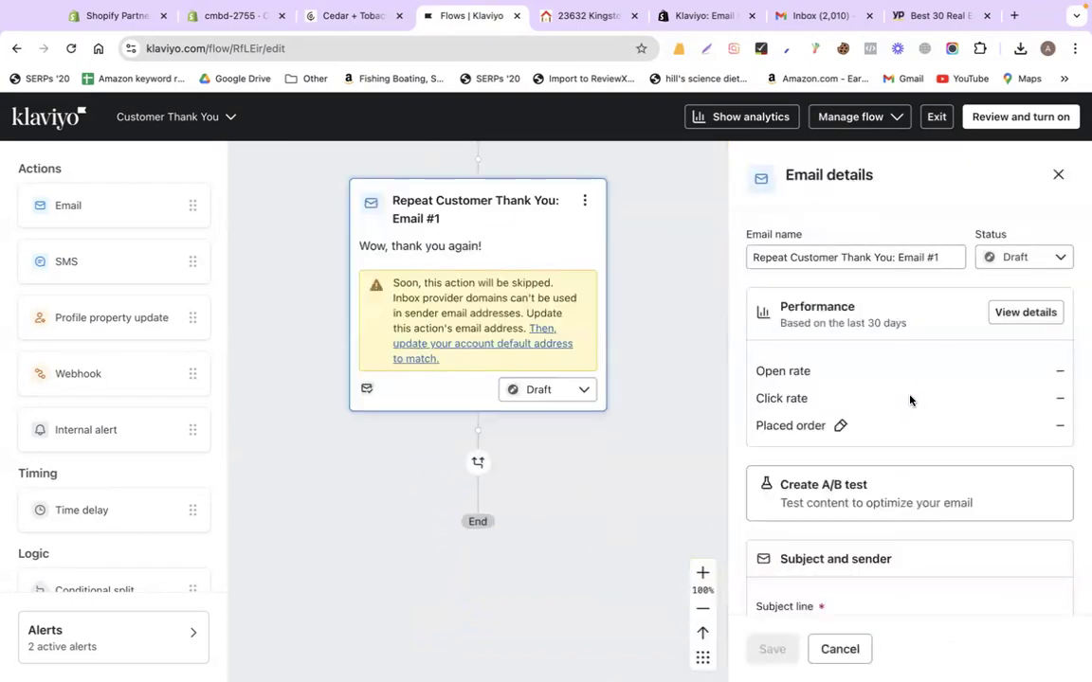
{"action": "left_click", "coordinate": [1058, 174]}
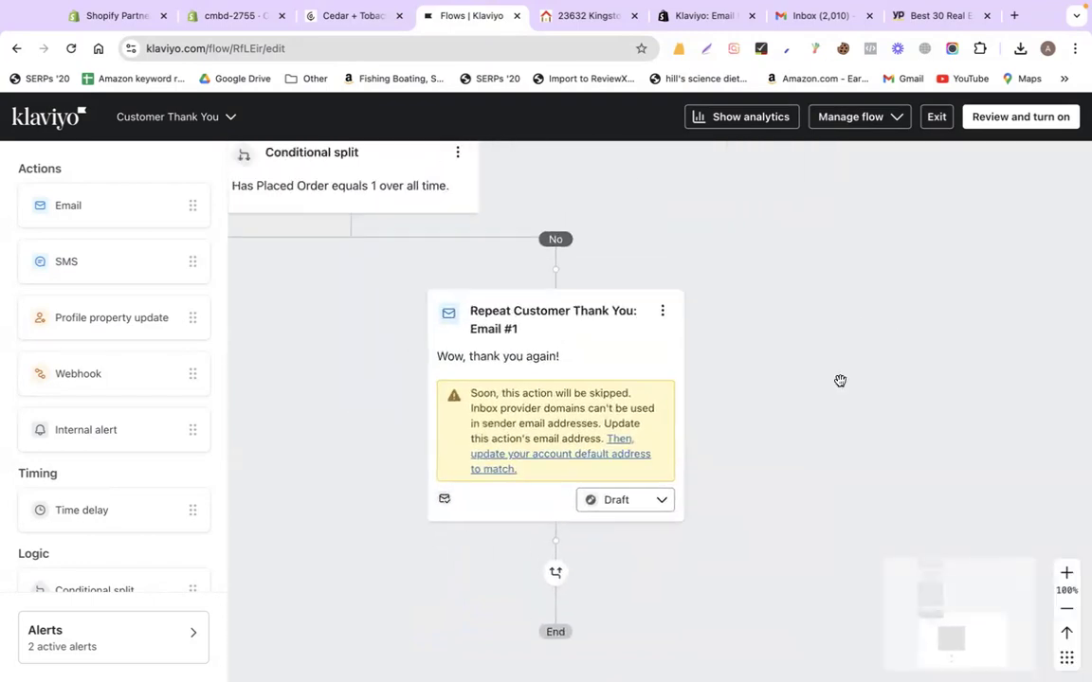
{"action": "left_click", "coordinate": [664, 472]}
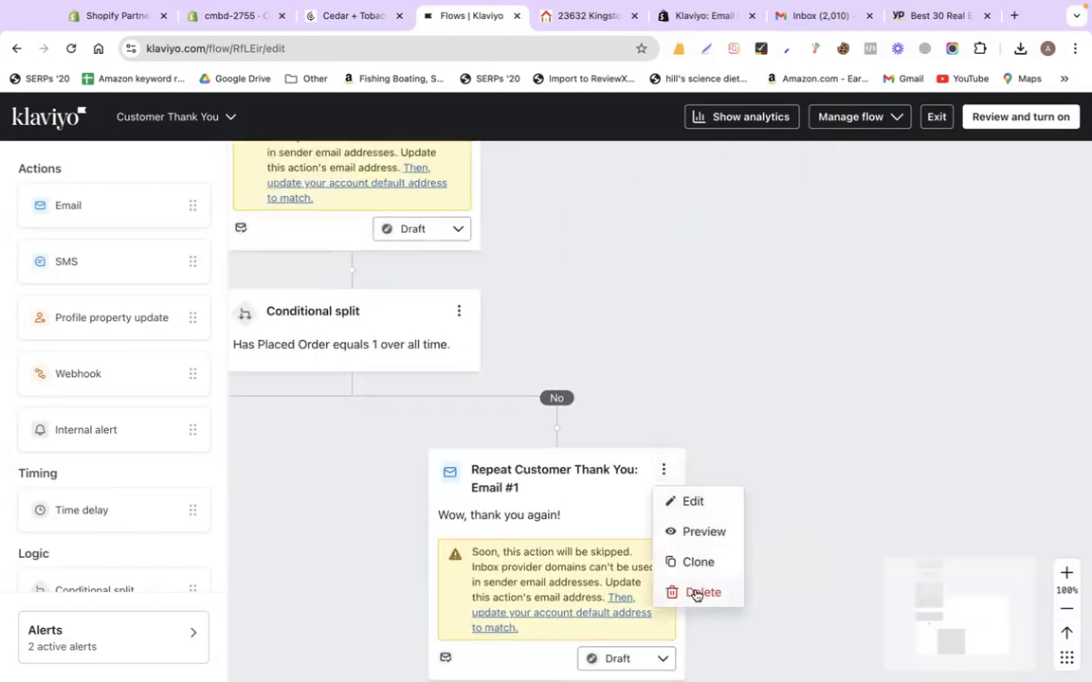
{"action": "left_click", "coordinate": [736, 385]}
{"action": "scroll", "coordinate": [736, 385], "scroll_direction": "left", "scroll_amount": 2}
{"action": "scroll", "coordinate": [745, 382], "scroll_direction": "left", "scroll_amount": 1}
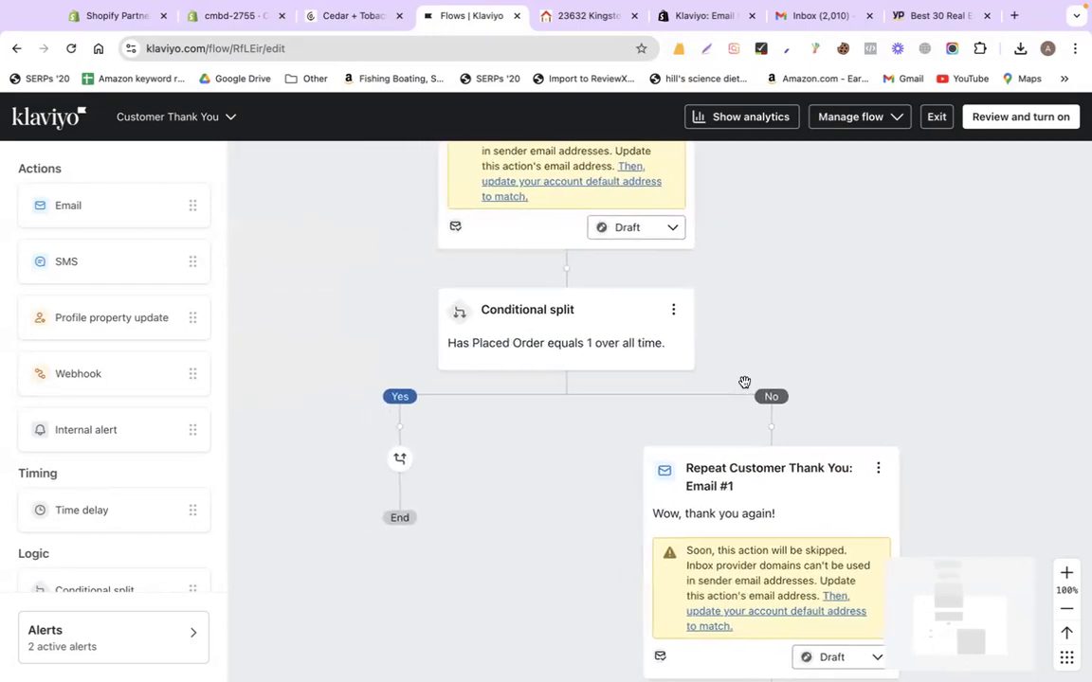
{"action": "scroll", "coordinate": [745, 382], "scroll_direction": "up", "scroll_amount": 2}
{"action": "left_click_drag", "start_coordinate": [490, 293], "coordinate": [400, 611]}
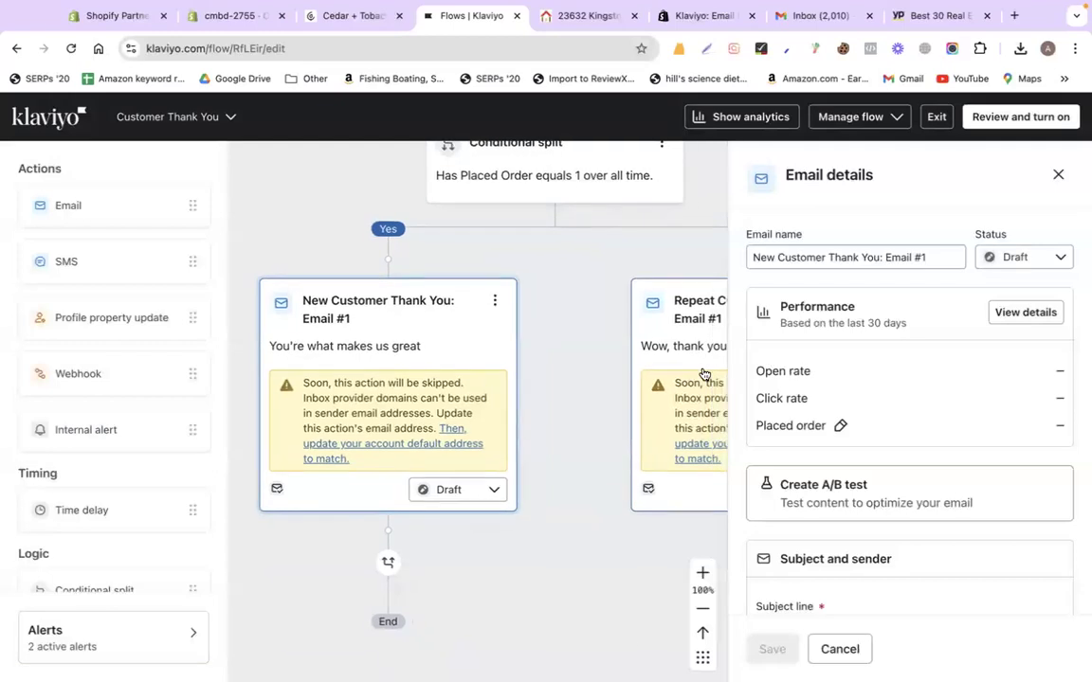
{"action": "left_click", "coordinate": [1057, 174]}
{"action": "scroll", "coordinate": [777, 273], "scroll_direction": "up", "scroll_amount": 1}
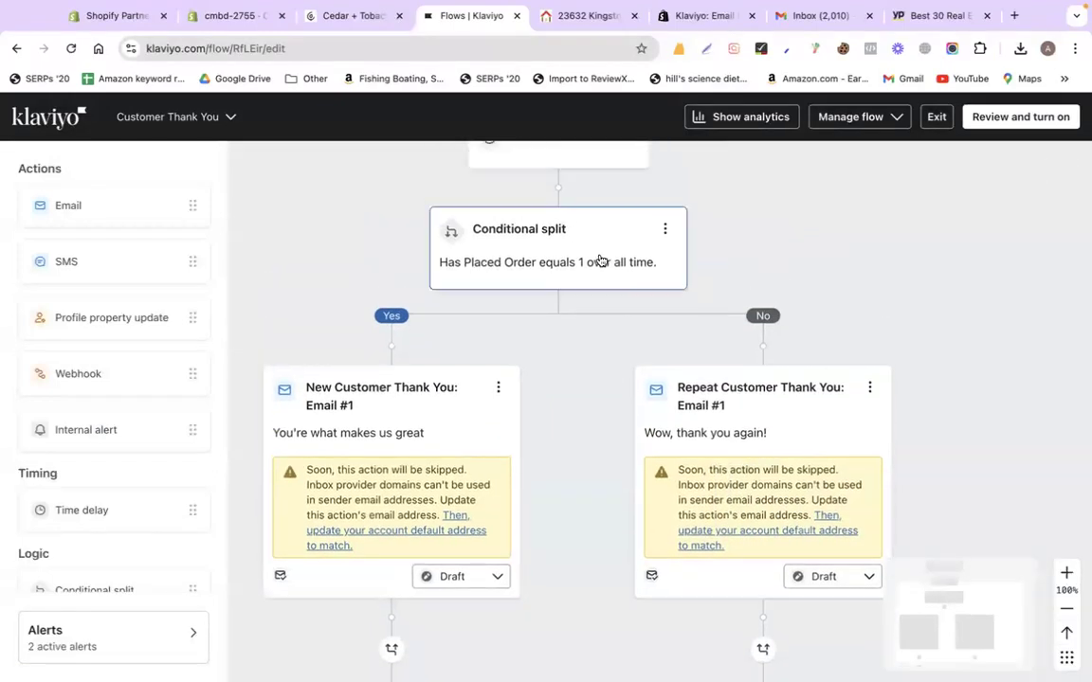
{"action": "scroll", "coordinate": [548, 481], "scroll_direction": "down", "scroll_amount": 1}
{"action": "scroll", "coordinate": [549, 484], "scroll_direction": "left", "scroll_amount": 1}
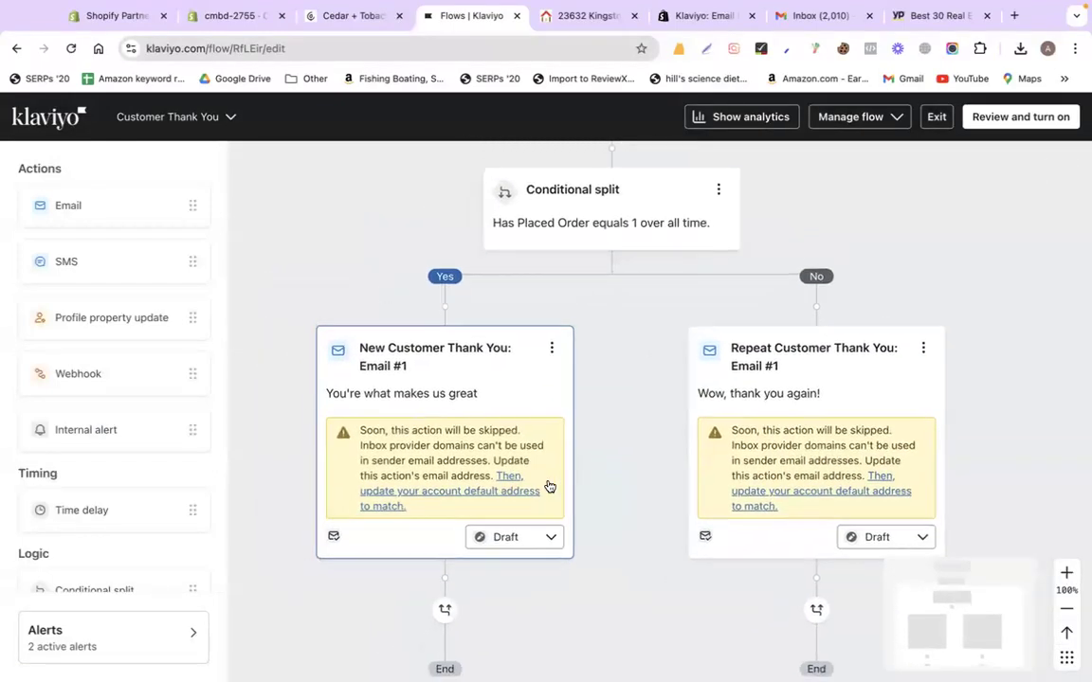
In the New Customer Thank You email's details, replace the subject with 'Thanks for your 1st order!'
{"action": "left_click", "coordinate": [468, 375]}
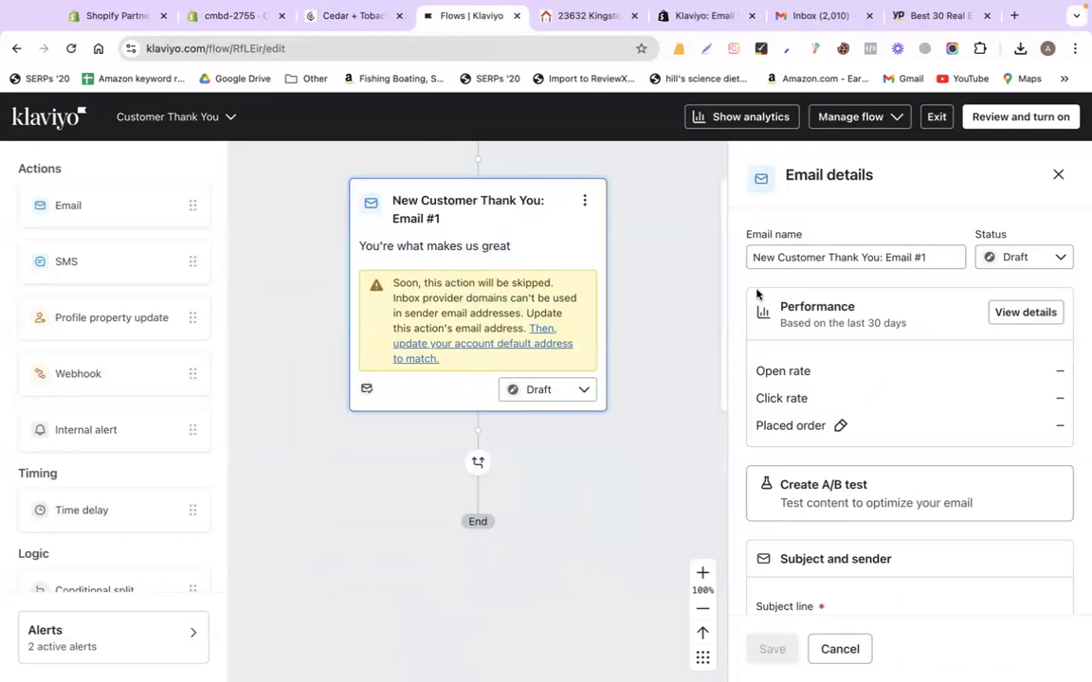
{"action": "triple_click", "coordinate": [783, 254]}
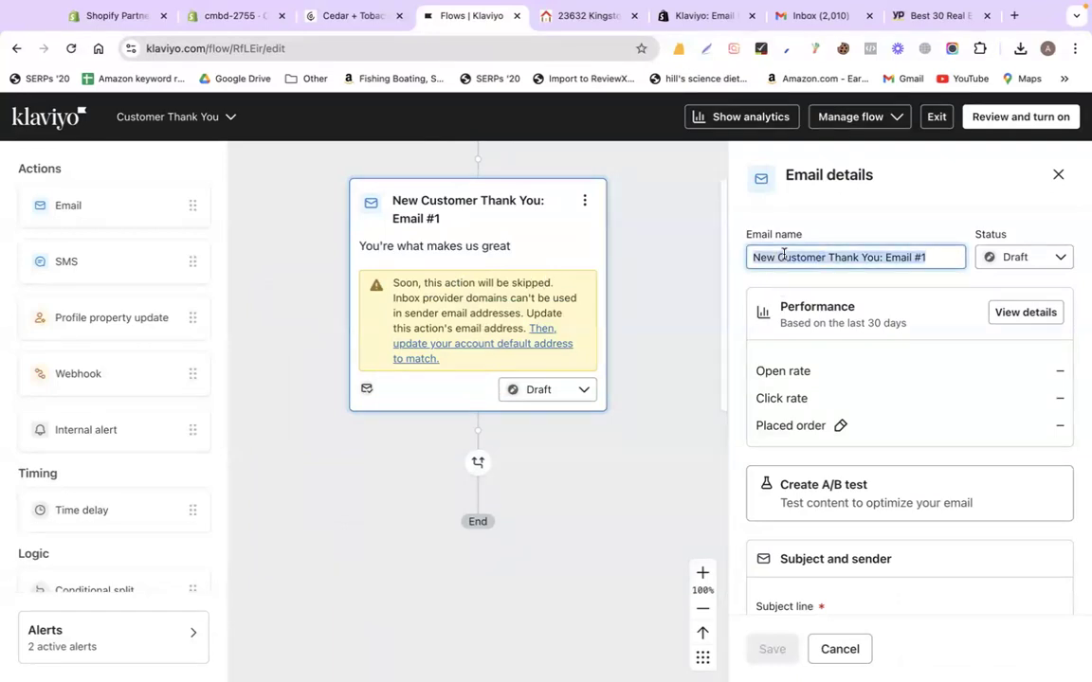
{"action": "scroll", "coordinate": [782, 254], "scroll_direction": "down", "scroll_amount": 5}
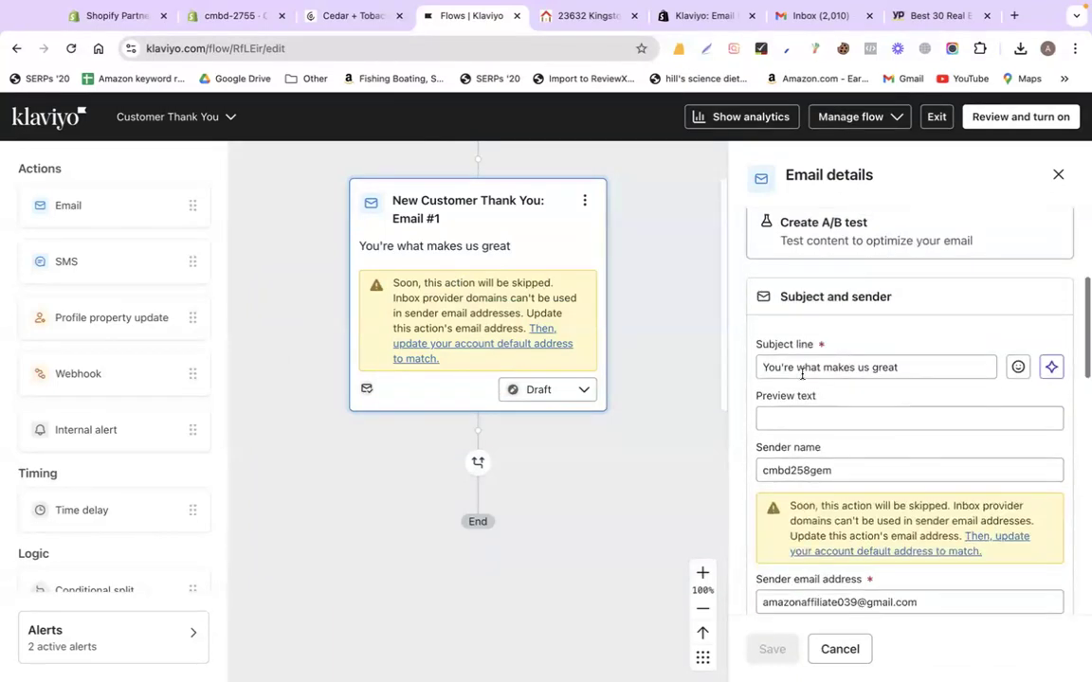
{"action": "triple_click", "coordinate": [882, 354]}
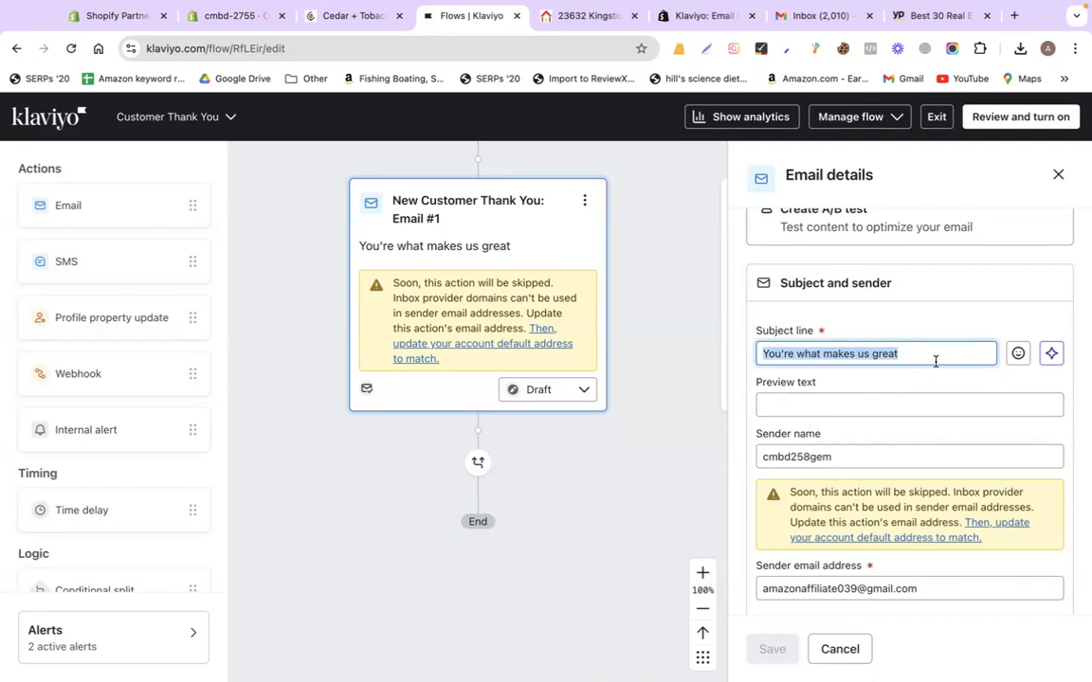
{"action": "type", "text": "Thanks for your 1st order!"}
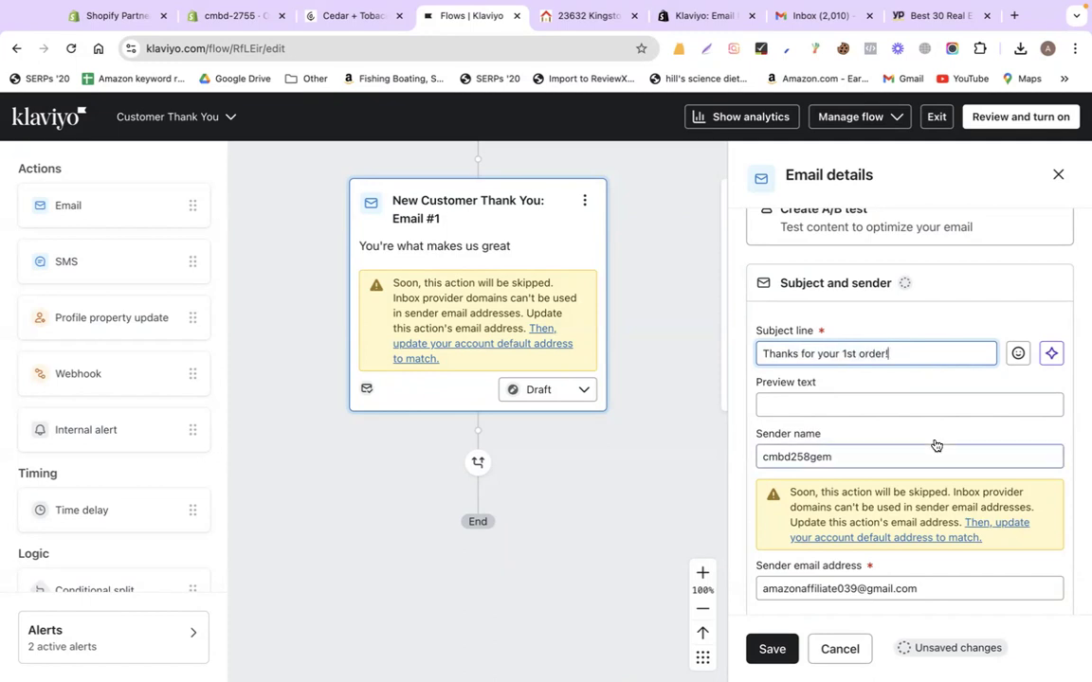
{"action": "scroll", "coordinate": [933, 444], "scroll_direction": "down", "scroll_amount": 5}
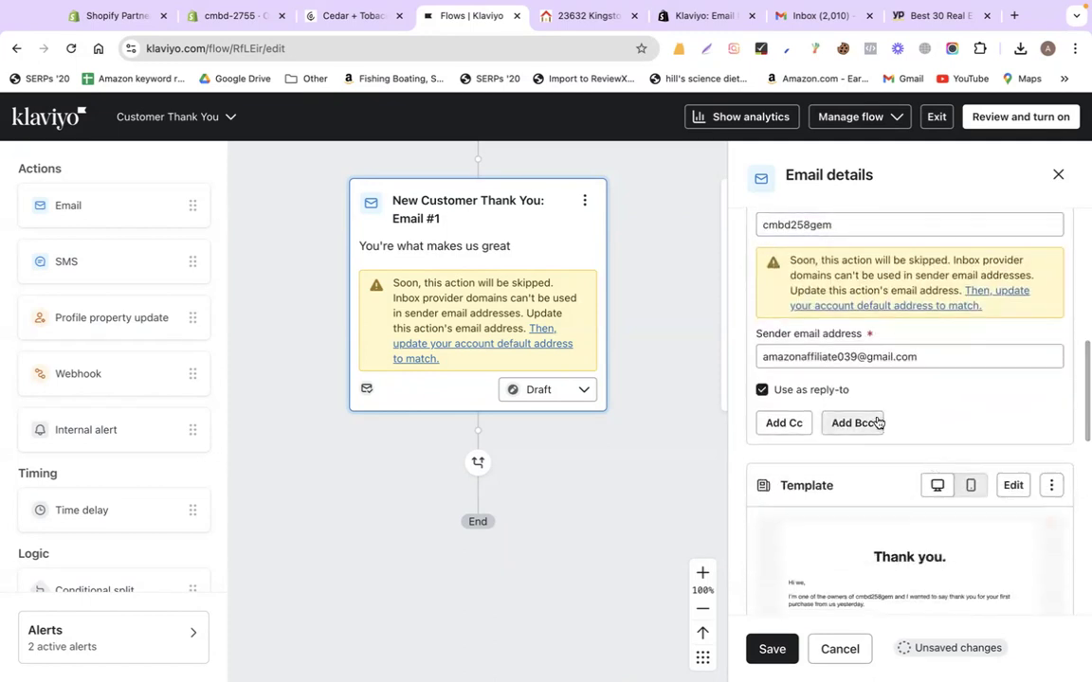
{"action": "scroll", "coordinate": [878, 421], "scroll_direction": "down", "scroll_amount": 5}
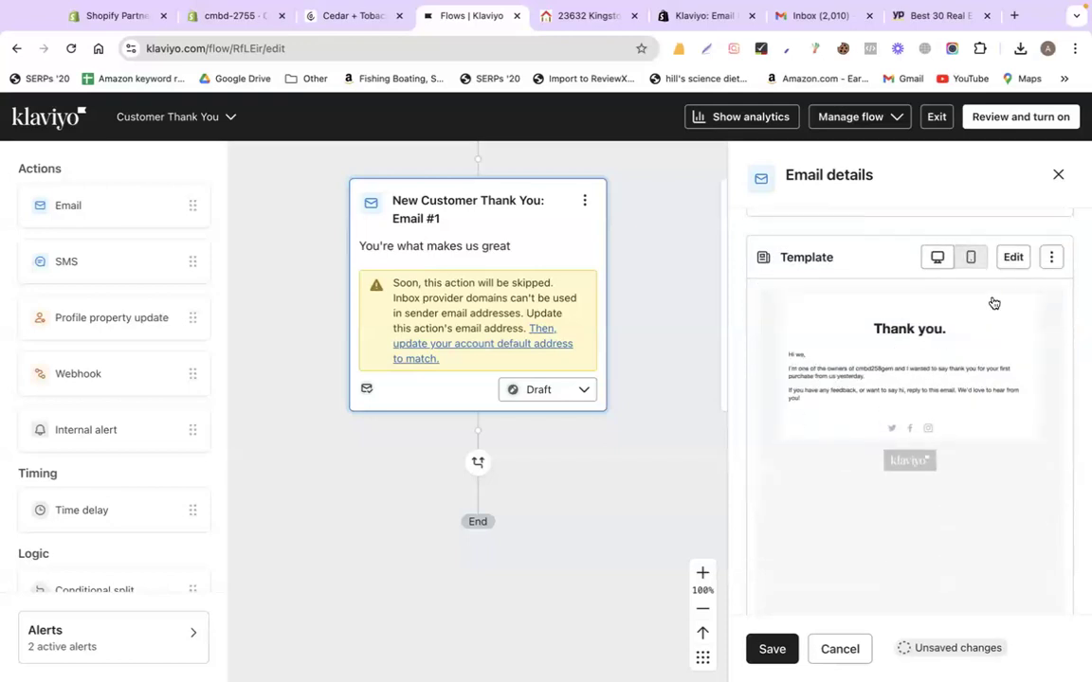
Set the email template's header bar image to 'codemanbd banner 255' from the Image library
{"action": "left_click", "coordinate": [1014, 259]}
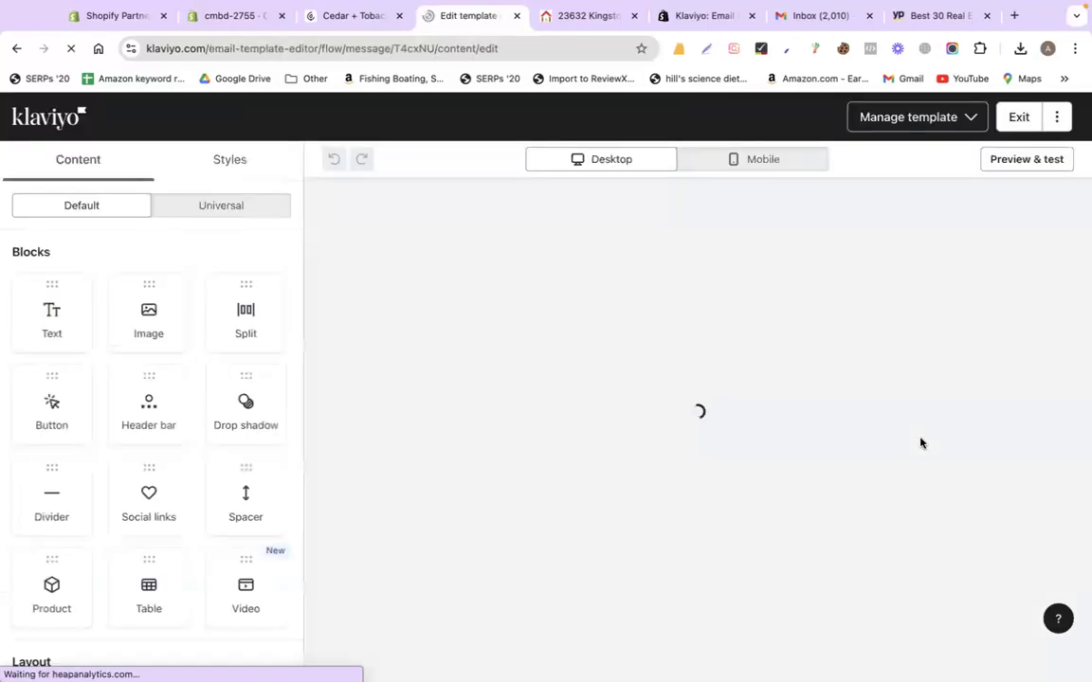
{"action": "left_click", "coordinate": [713, 239]}
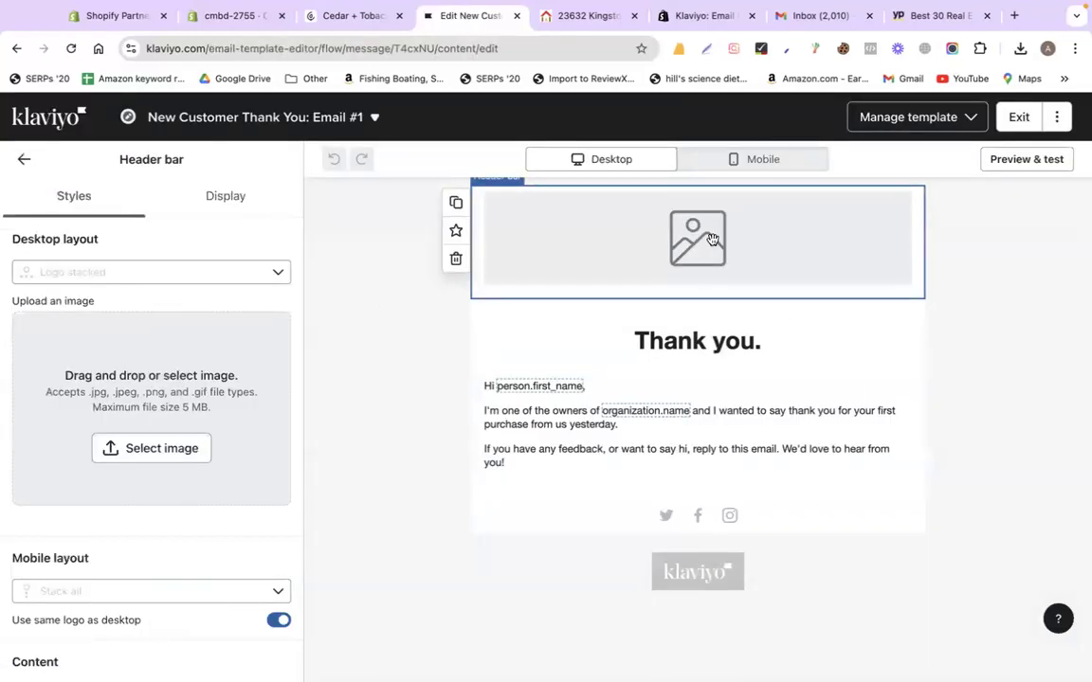
{"action": "left_click", "coordinate": [138, 449]}
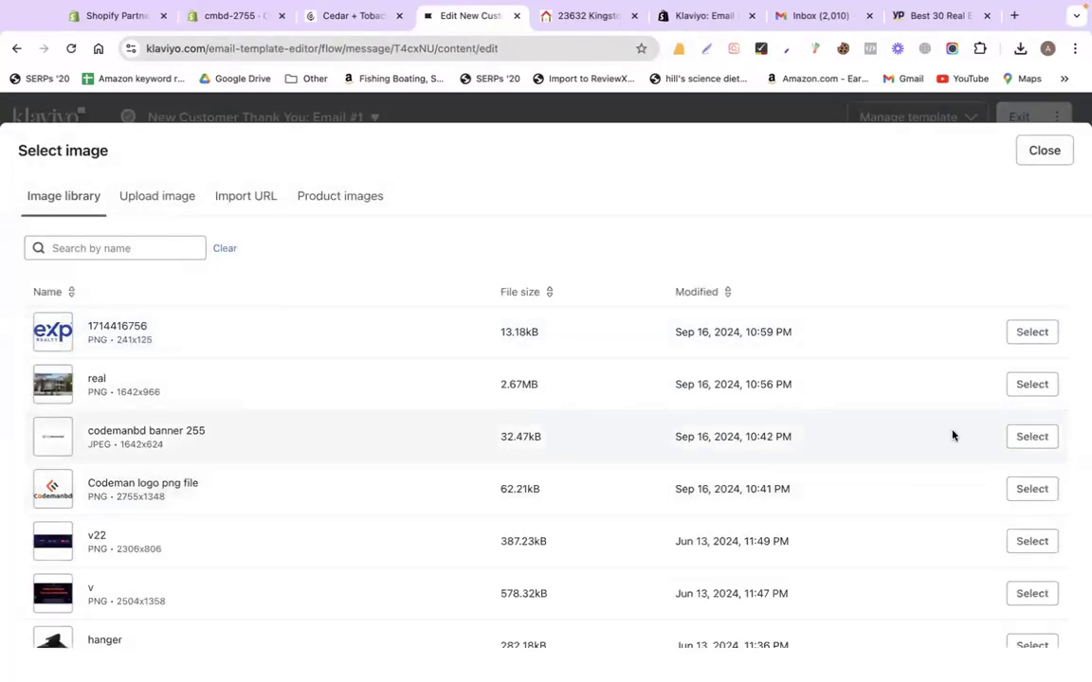
{"action": "left_click", "coordinate": [1040, 437]}
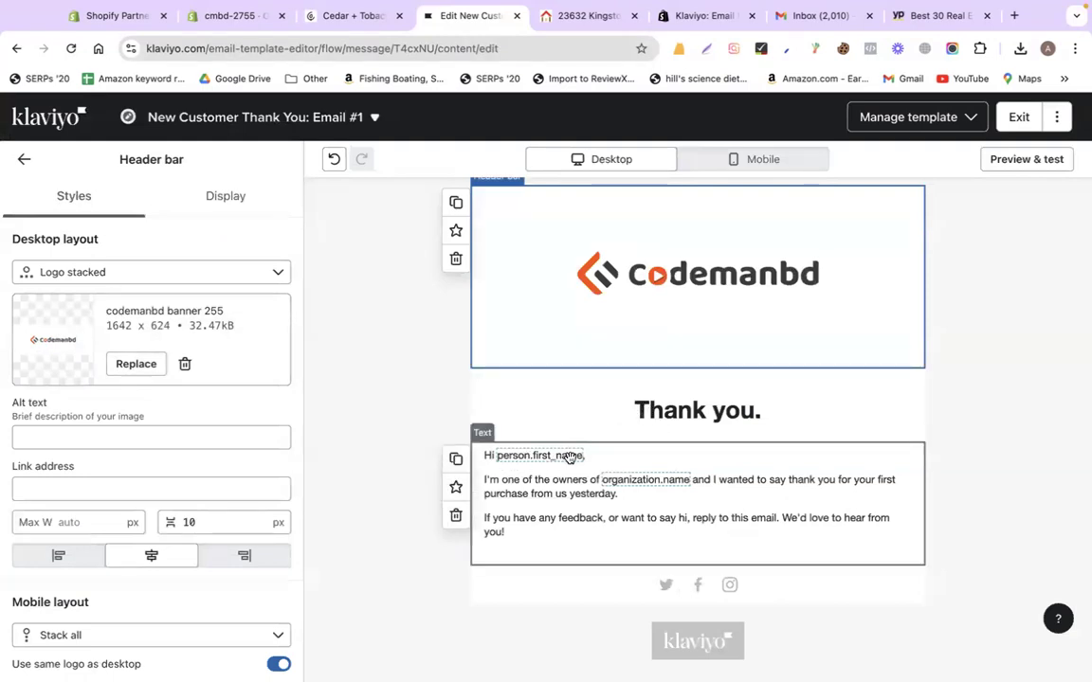
{"action": "scroll", "coordinate": [536, 479], "scroll_direction": "down", "scroll_amount": 1}
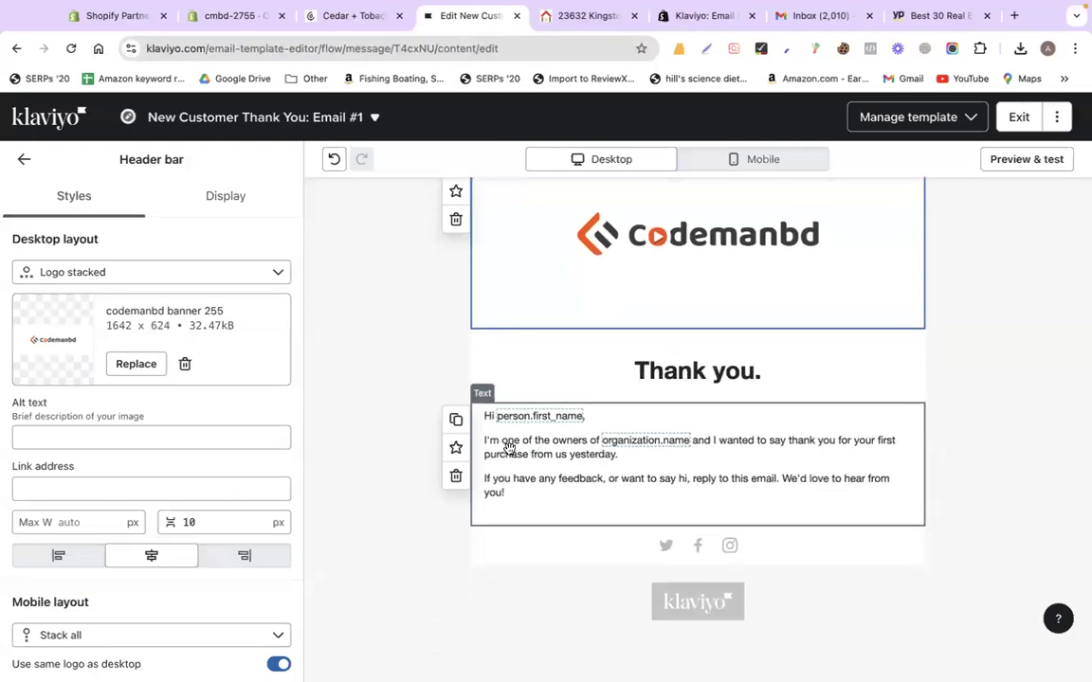
Replace the body's second paragraph with 'Thanks for your 1st purchase with us !!' and delete 'or want to say hi'
{"action": "left_click", "coordinate": [508, 448]}
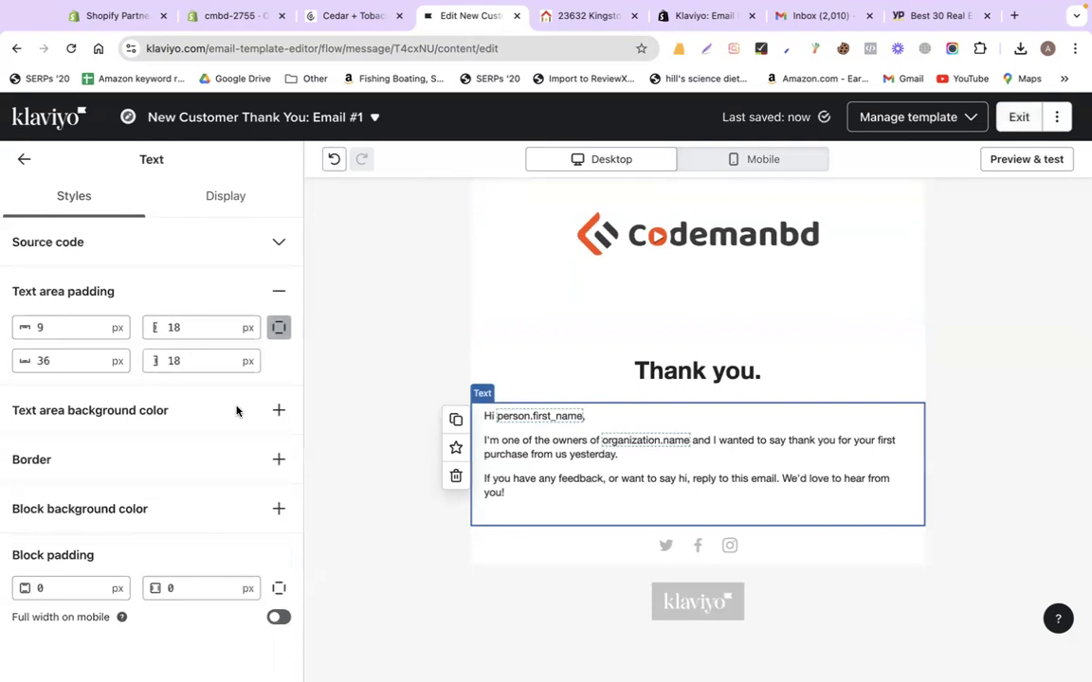
{"action": "left_click", "coordinate": [498, 455]}
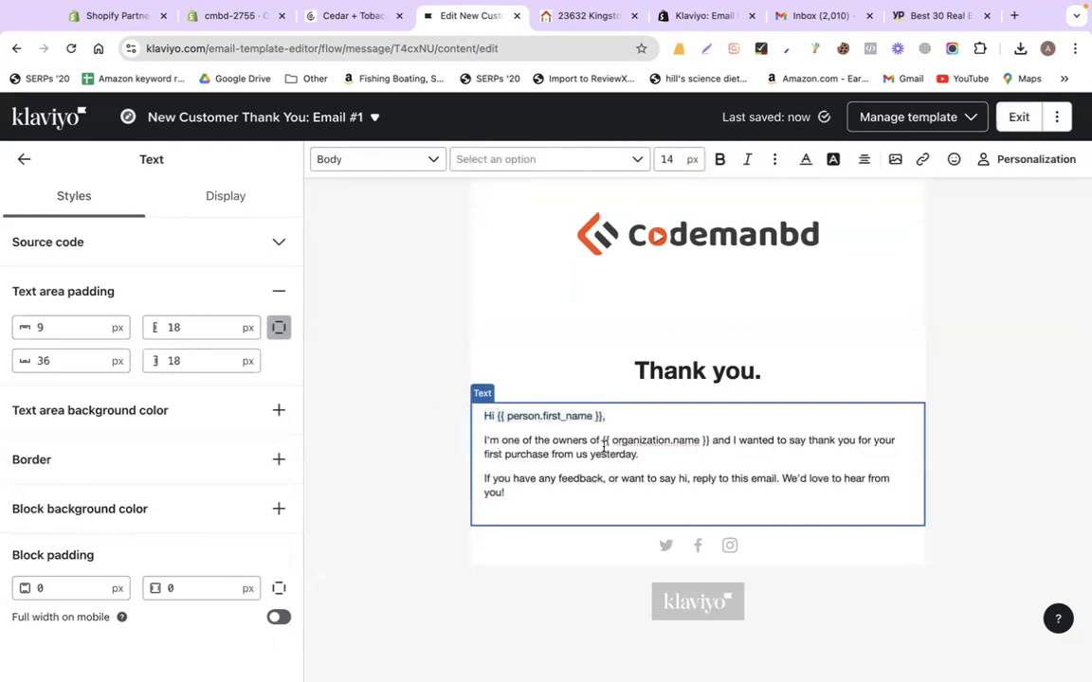
{"action": "left_click_drag", "start_coordinate": [654, 454], "coordinate": [480, 443]}
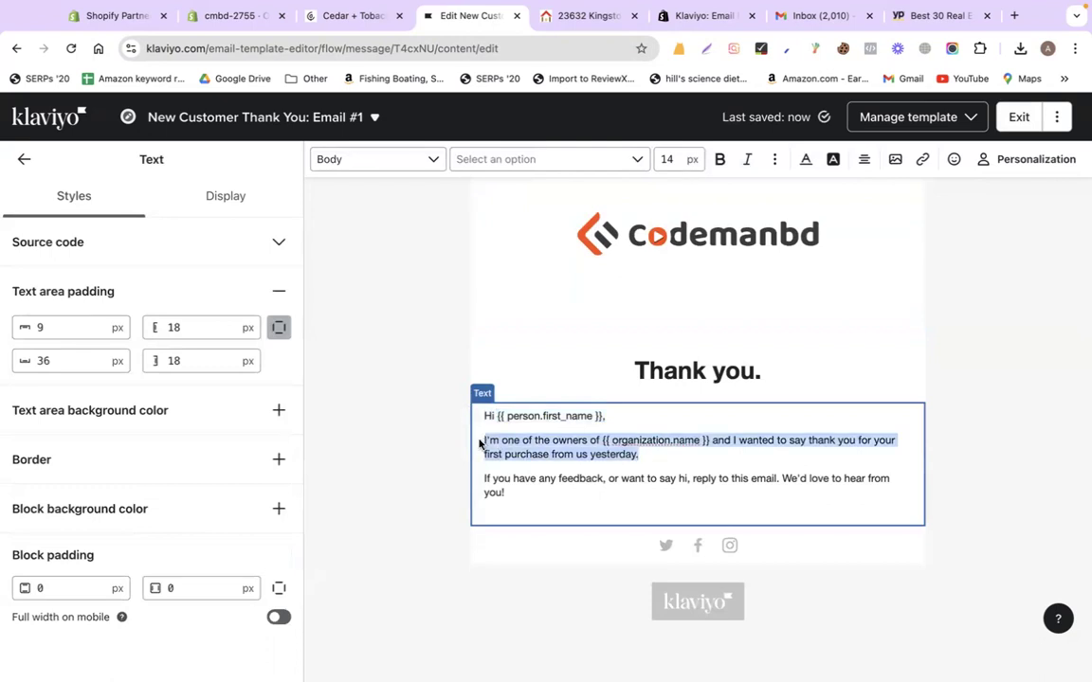
{"action": "type", "text": "T"}
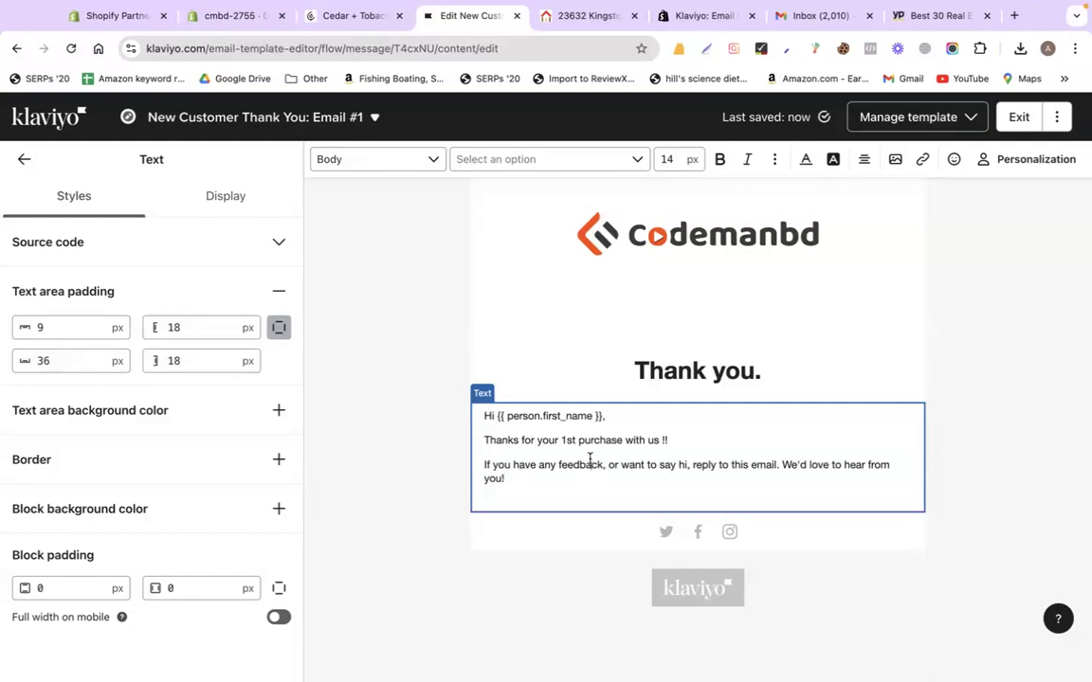
{"action": "left_click_drag", "start_coordinate": [606, 463], "coordinate": [683, 466]}
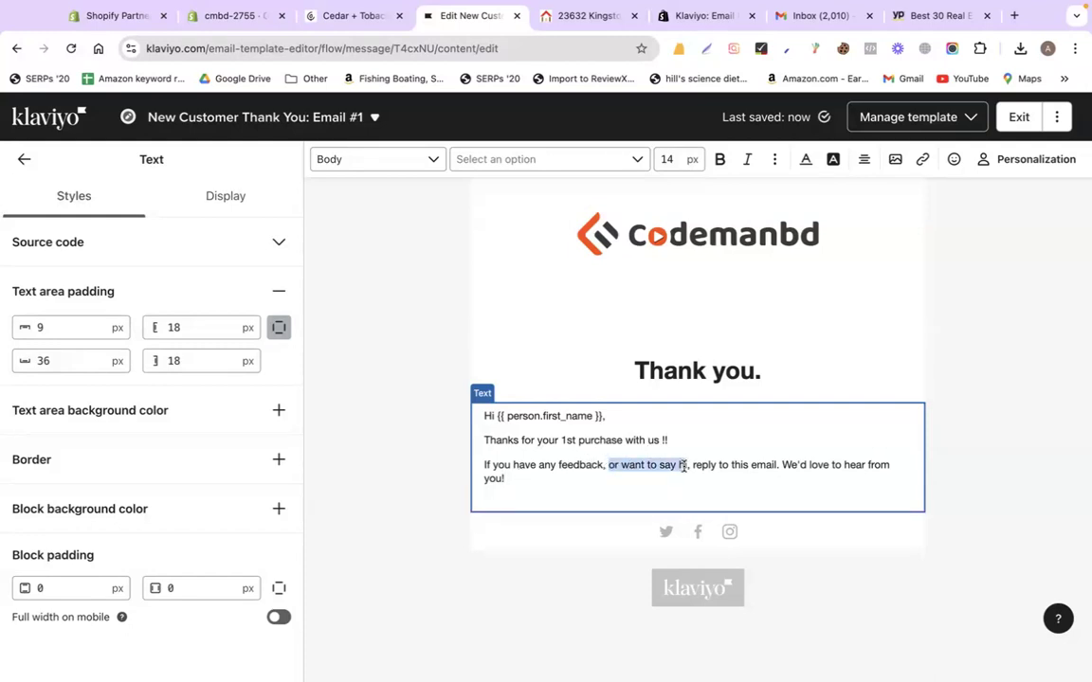
{"action": "key", "text": "BackSpace"}
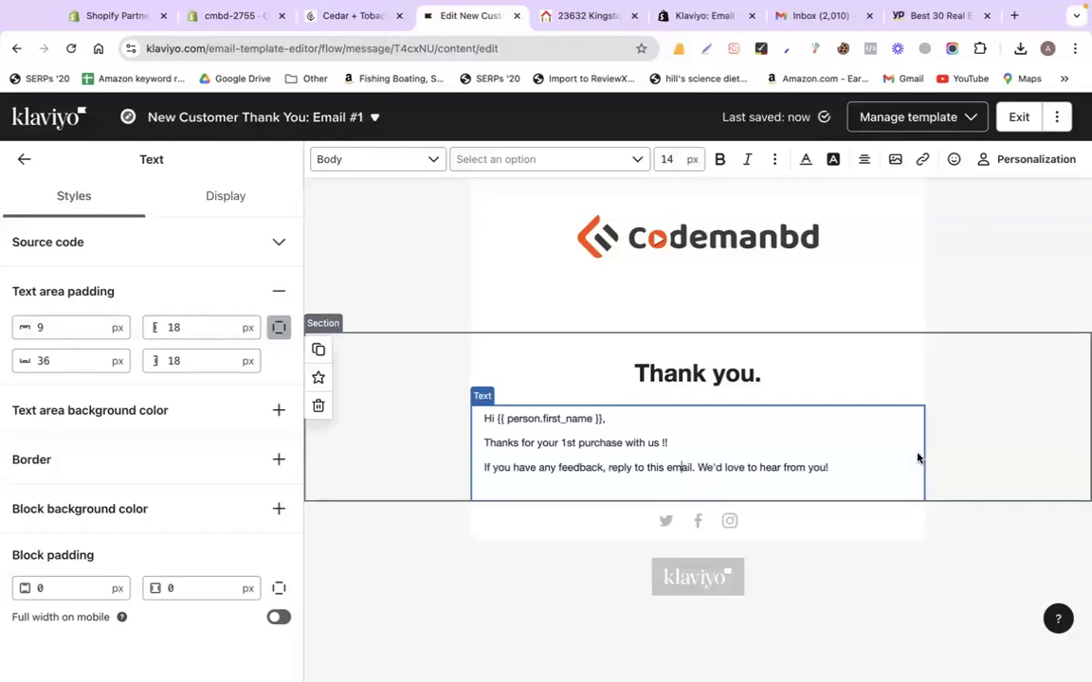
{"action": "left_click", "coordinate": [407, 519]}
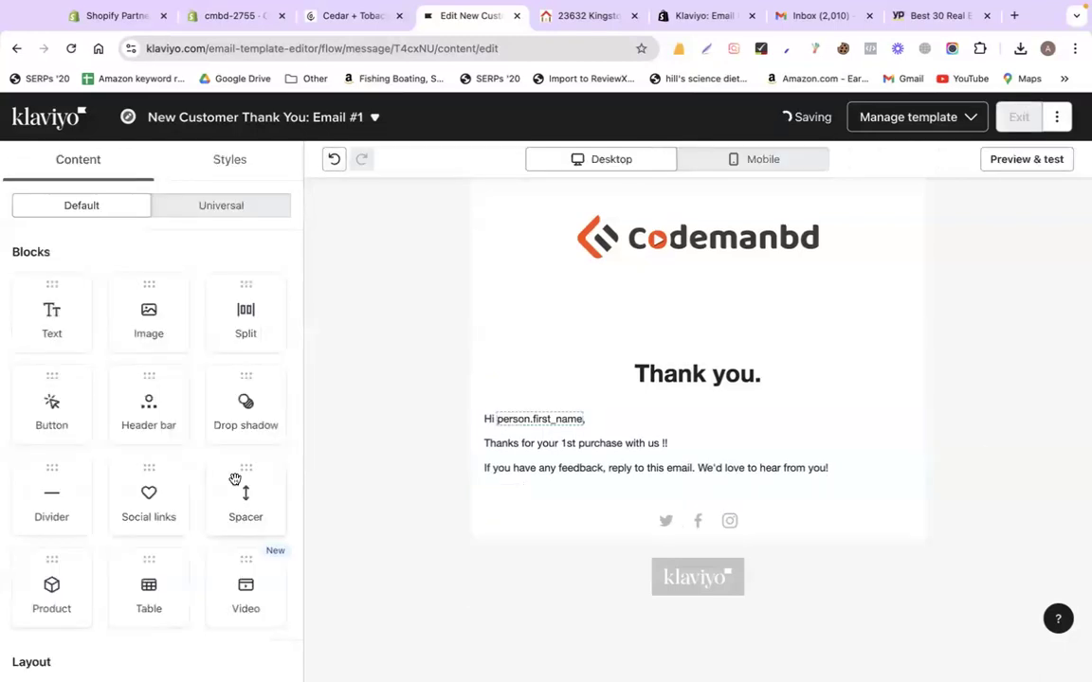
Inspect the social links' Twitter settings and preview the email at mobile and desktop widths
{"action": "left_click", "coordinate": [609, 524]}
{"action": "left_click", "coordinate": [53, 279]}
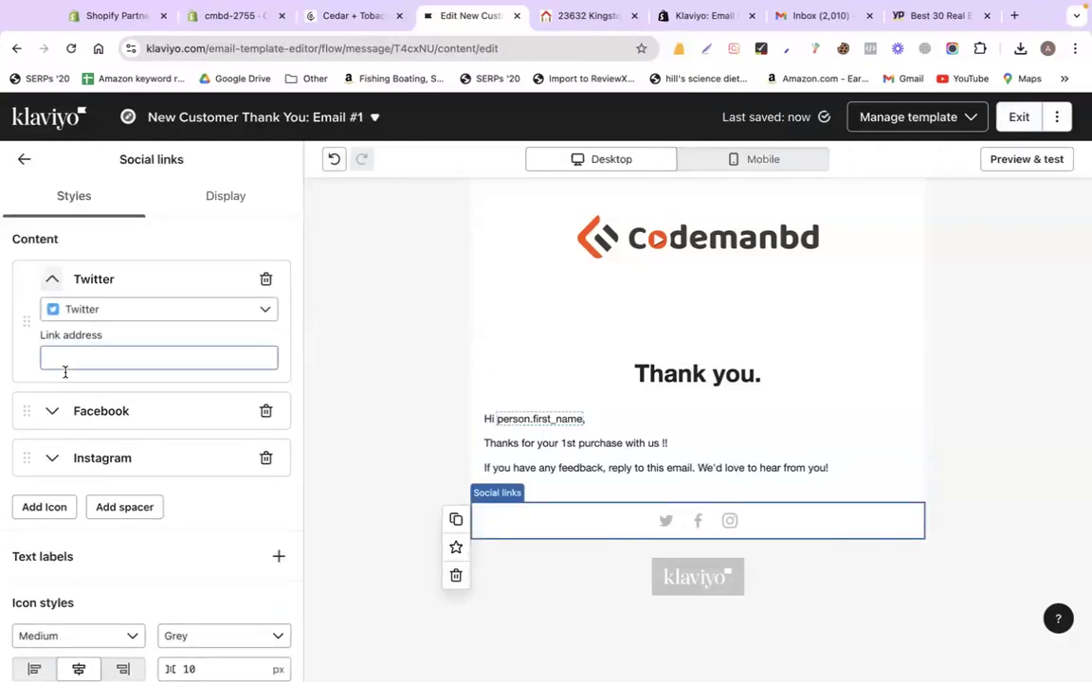
{"action": "scroll", "coordinate": [455, 455], "scroll_direction": "up", "scroll_amount": 1}
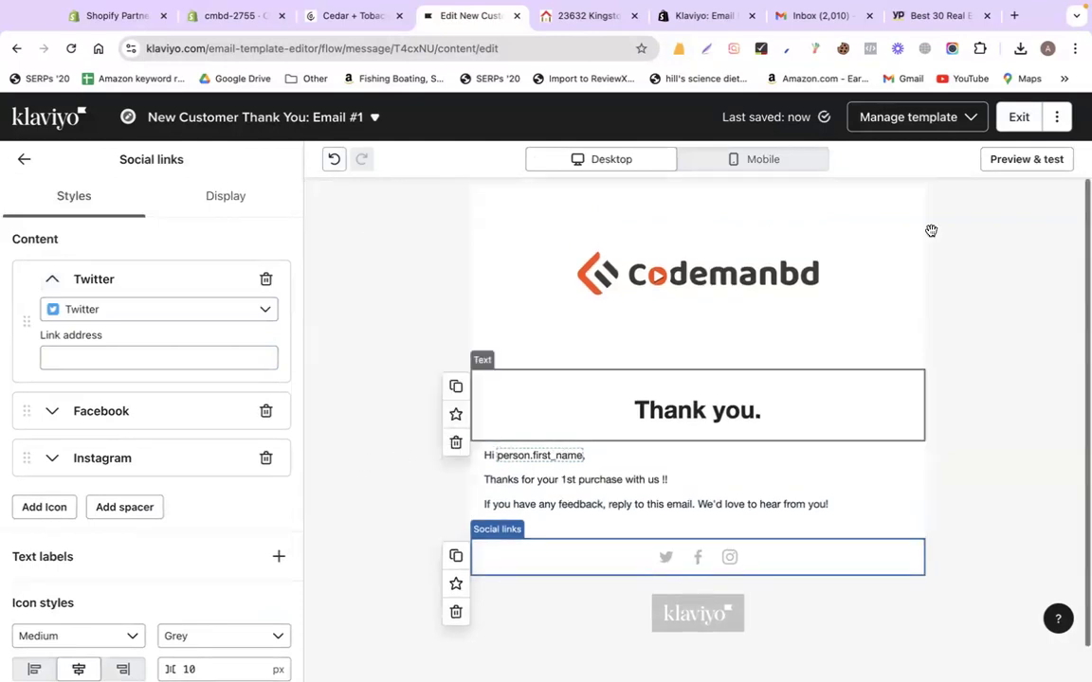
{"action": "left_click", "coordinate": [736, 158]}
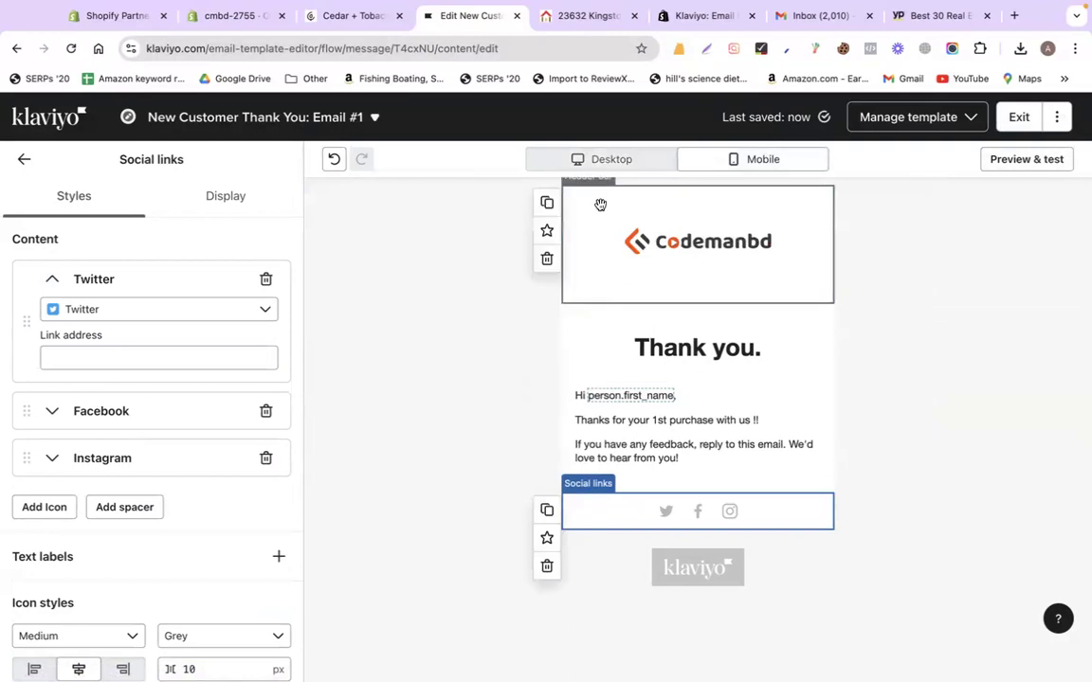
{"action": "left_click", "coordinate": [587, 161]}
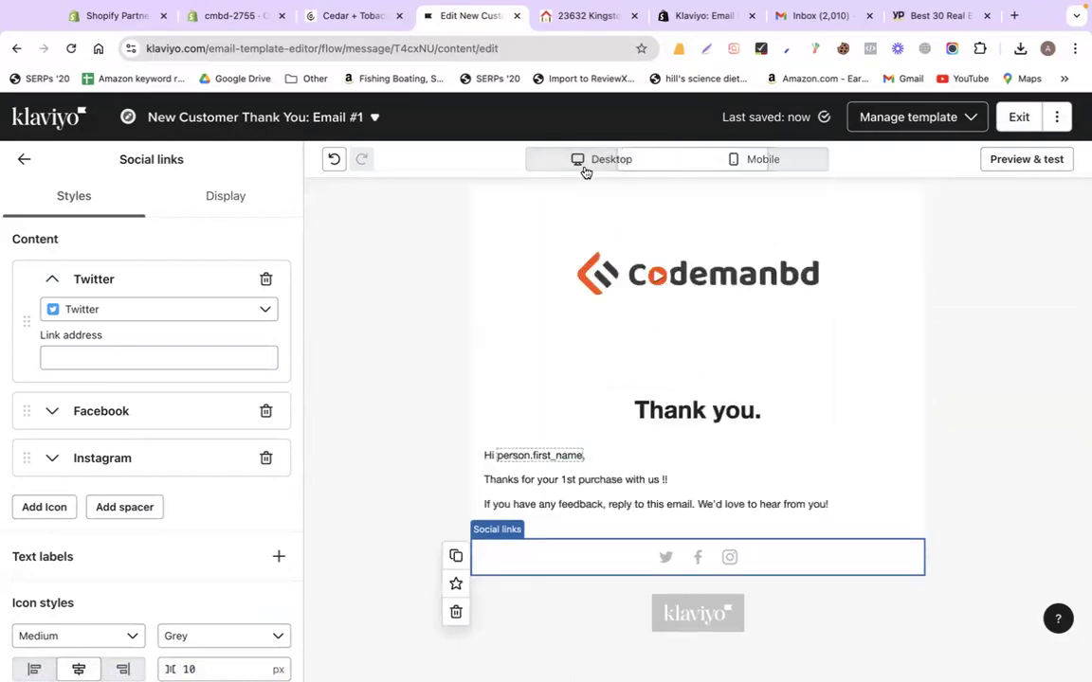
{"action": "left_click", "coordinate": [1016, 117]}
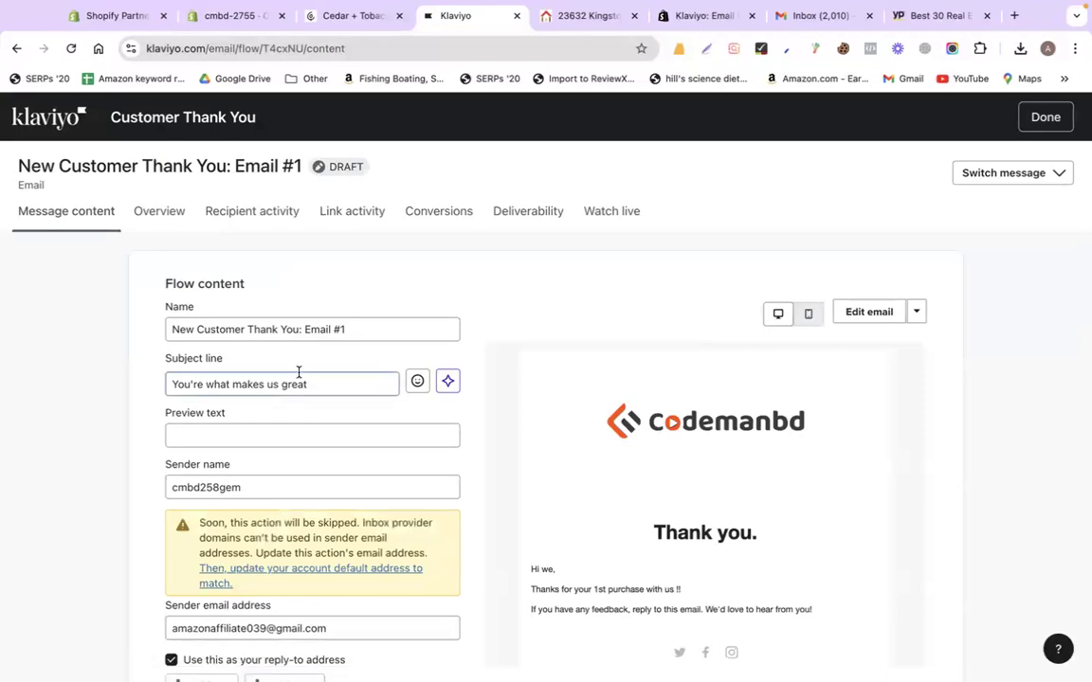
Exit the New Customer email, close its details panel, and open the Repeat Customer Thank You email via its menu
{"action": "left_click", "coordinate": [243, 329]}
{"action": "scroll", "coordinate": [605, 476], "scroll_direction": "down", "scroll_amount": 2}
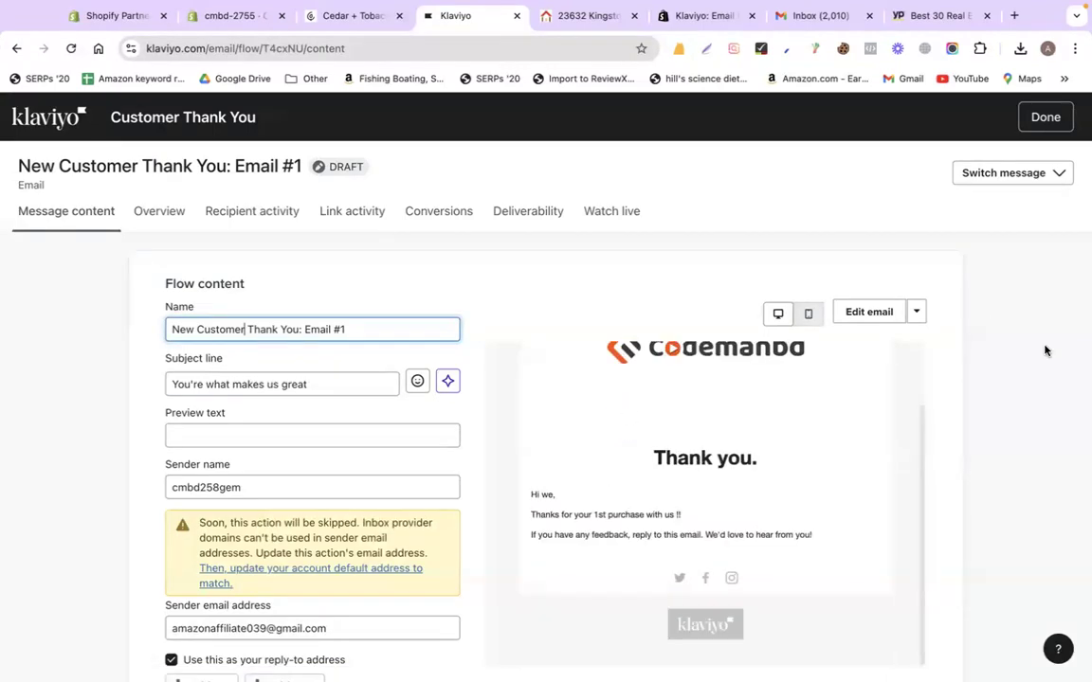
{"action": "scroll", "coordinate": [1045, 349], "scroll_direction": "down", "scroll_amount": 3}
{"action": "scroll", "coordinate": [1046, 349], "scroll_direction": "up", "scroll_amount": 3}
{"action": "scroll", "coordinate": [985, 178], "scroll_direction": "down", "scroll_amount": 2}
{"action": "scroll", "coordinate": [963, 251], "scroll_direction": "up", "scroll_amount": 2}
{"action": "left_click", "coordinate": [1043, 118]}
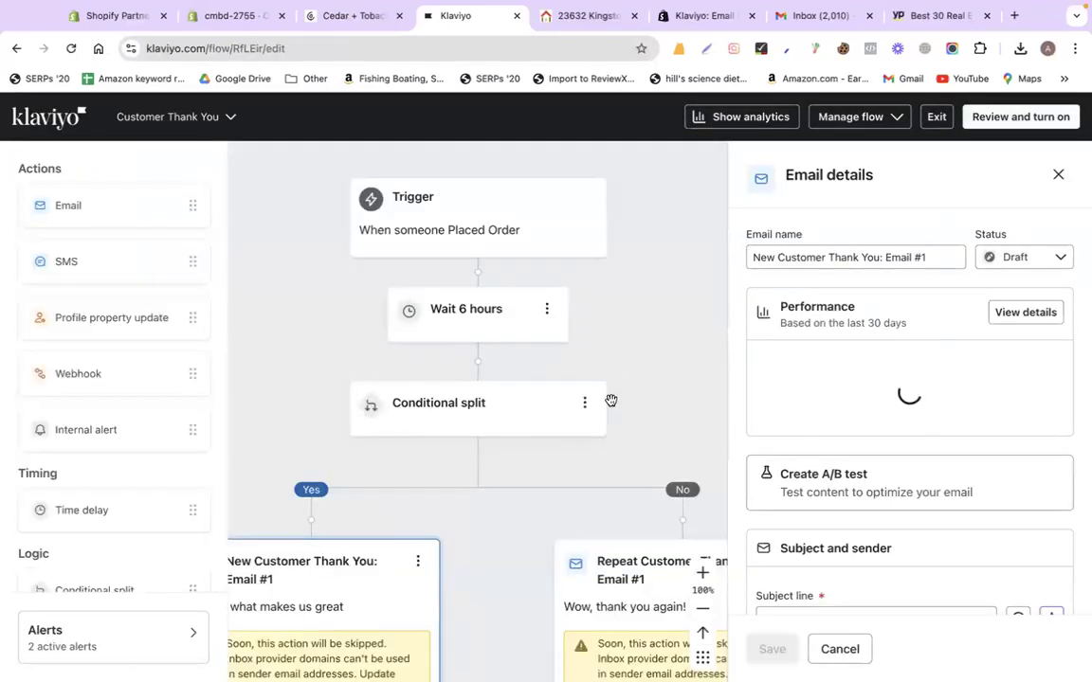
{"action": "scroll", "coordinate": [611, 400], "scroll_direction": "down", "scroll_amount": 2}
{"action": "left_click", "coordinate": [1058, 179]}
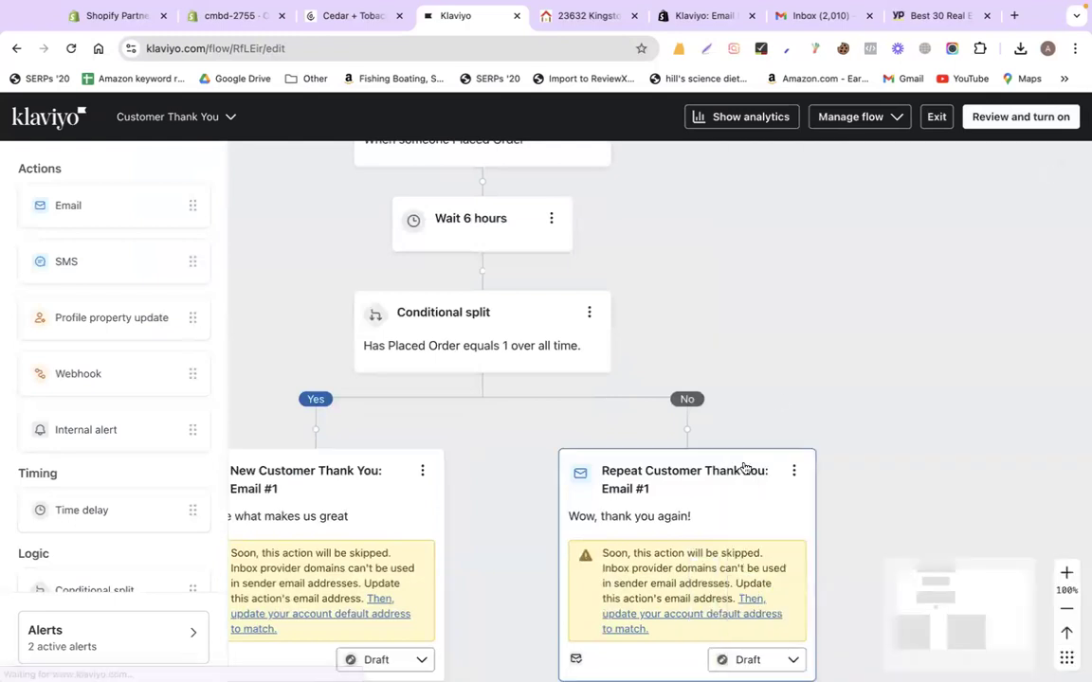
{"action": "scroll", "coordinate": [743, 464], "scroll_direction": "down", "scroll_amount": 2}
{"action": "left_click", "coordinate": [797, 359]}
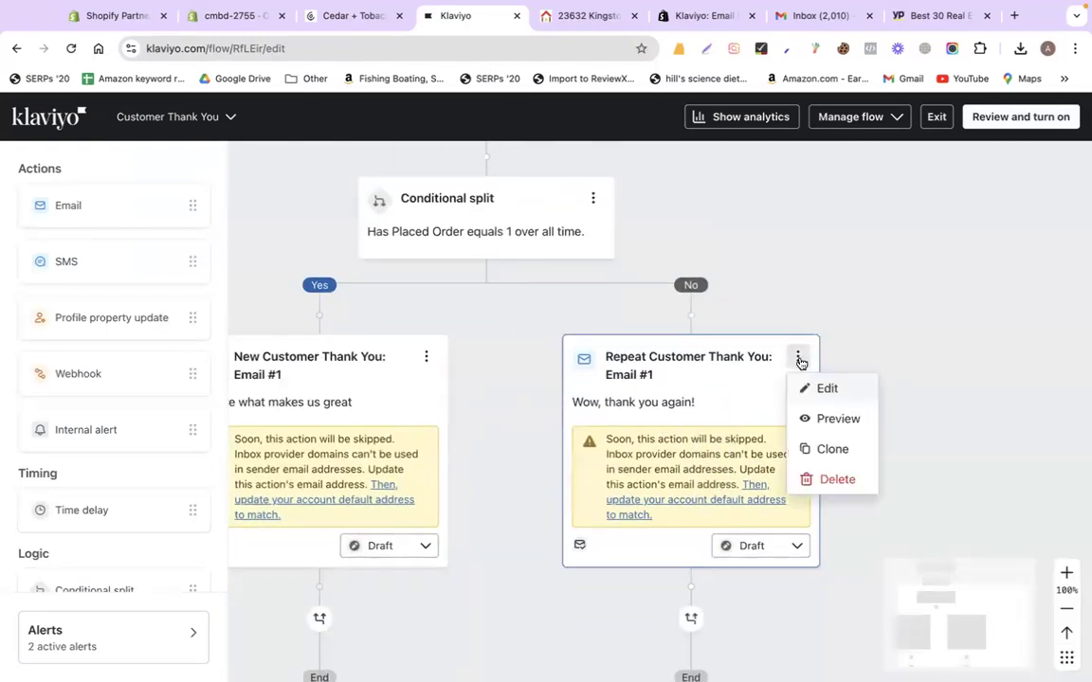
{"action": "left_click", "coordinate": [829, 382]}
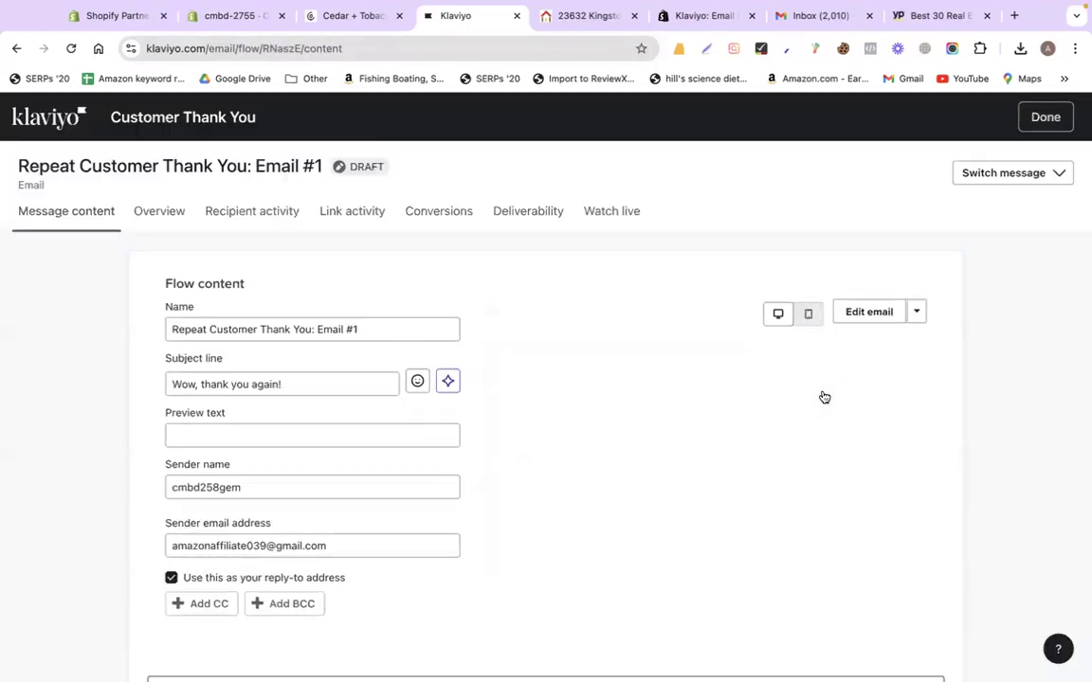
Give the Repeat Customer Thank You email the 'codemanbd banner 255' header image and exit the editor
{"action": "left_click", "coordinate": [251, 338]}
{"action": "triple_click", "coordinate": [231, 389]}
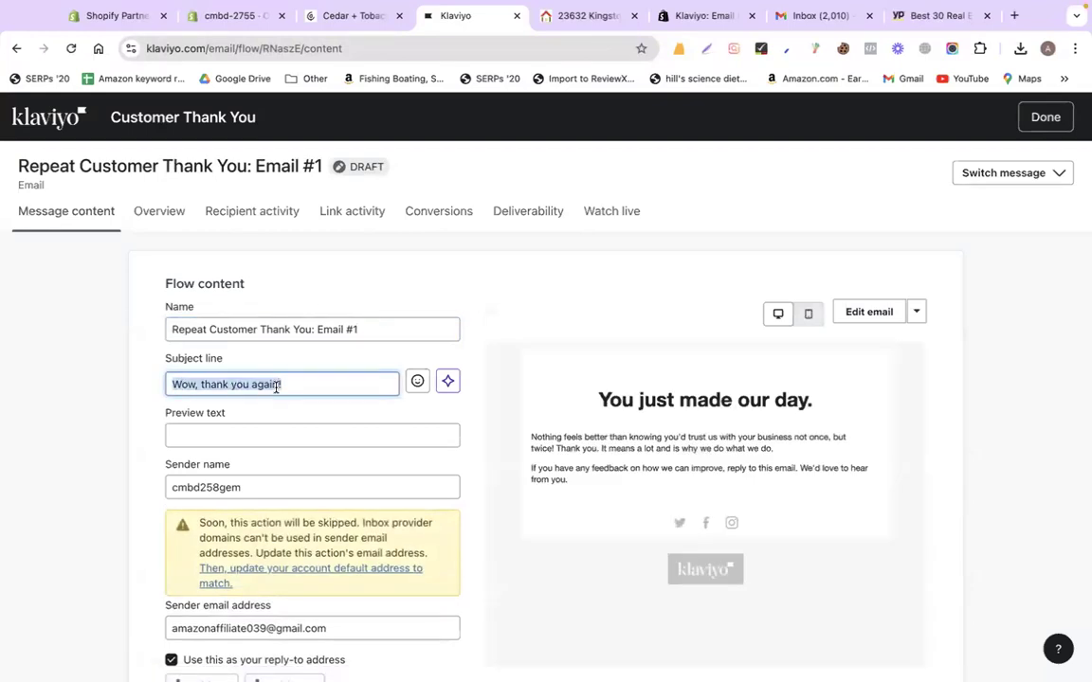
{"action": "scroll", "coordinate": [276, 387], "scroll_direction": "down", "scroll_amount": 3}
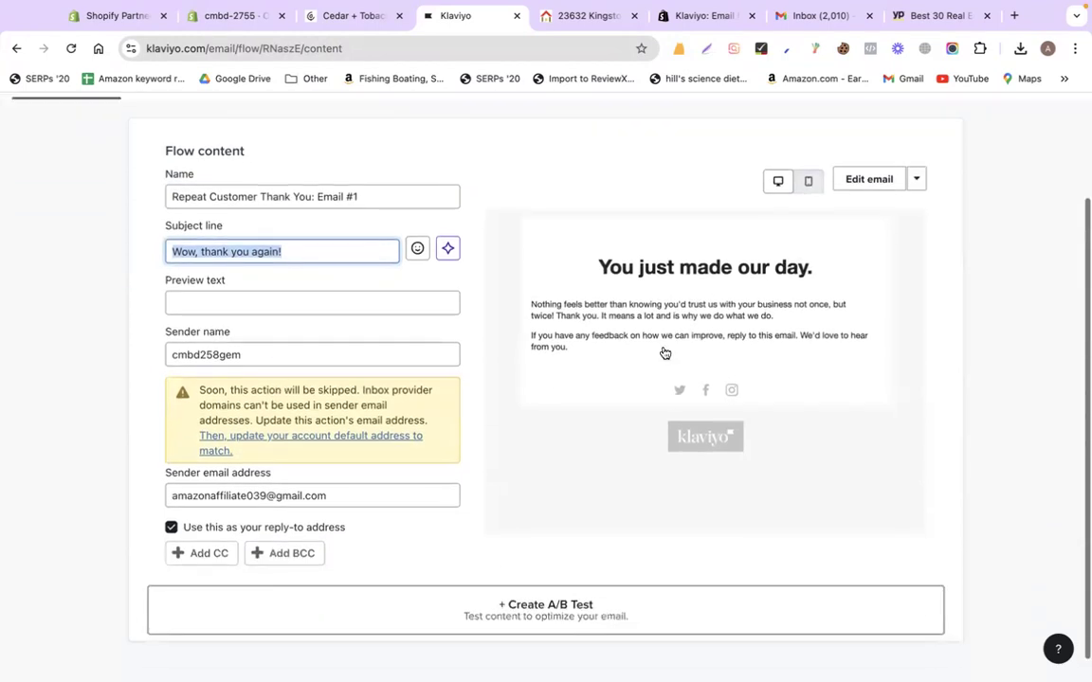
{"action": "left_click", "coordinate": [862, 182]}
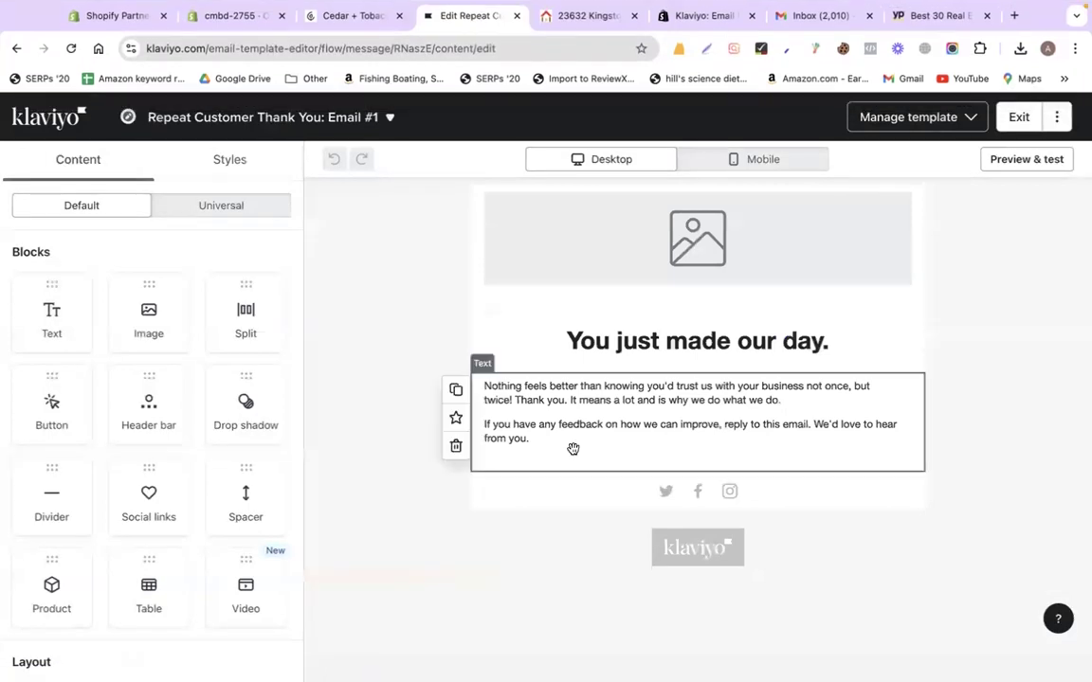
{"action": "left_click", "coordinate": [723, 237]}
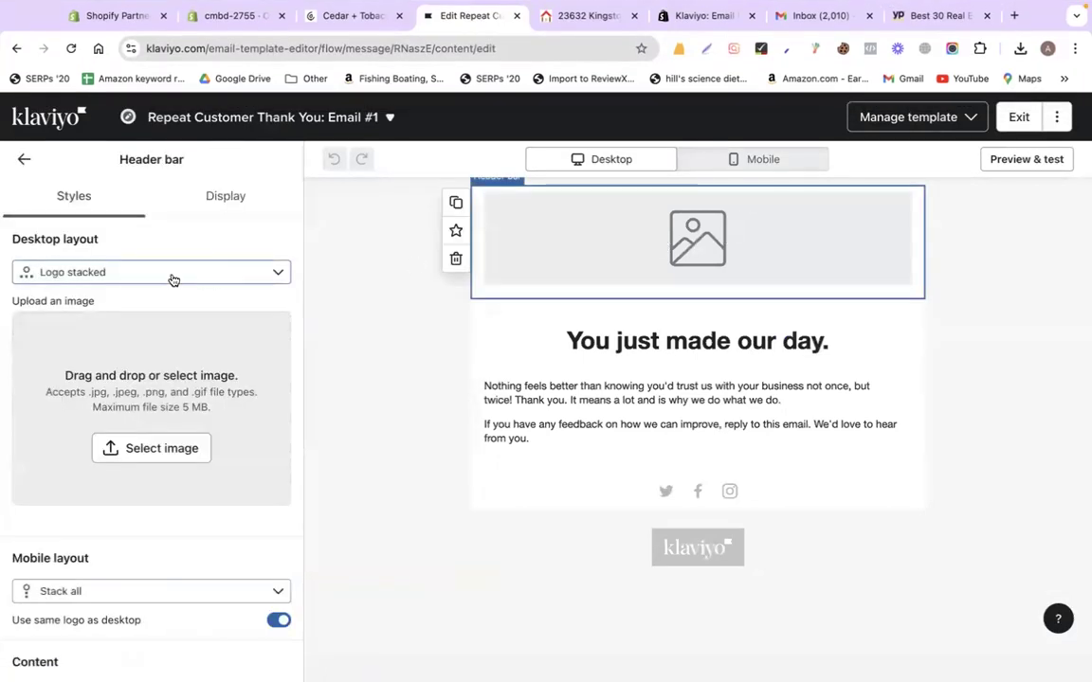
{"action": "left_click", "coordinate": [119, 448]}
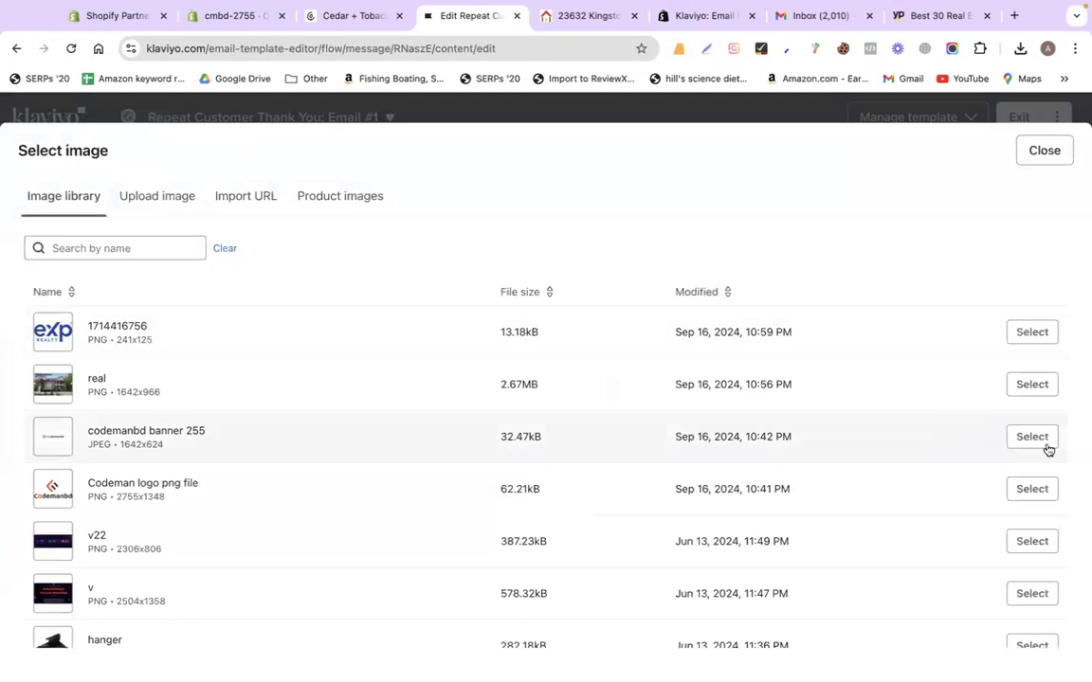
{"action": "left_click", "coordinate": [1031, 438]}
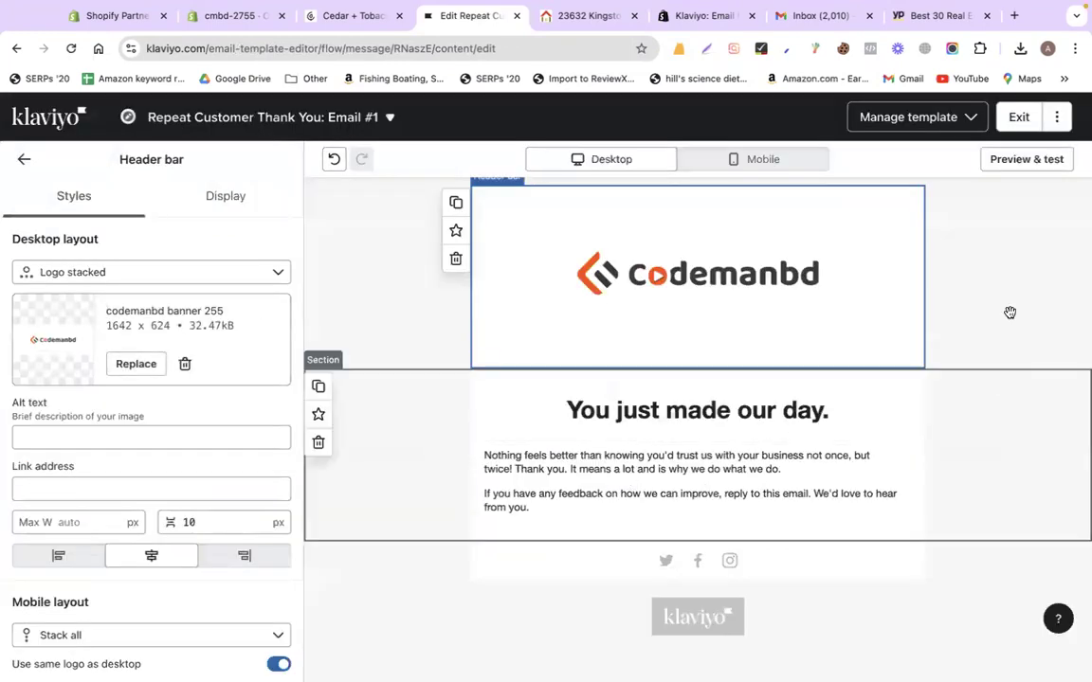
{"action": "left_click", "coordinate": [879, 118]}
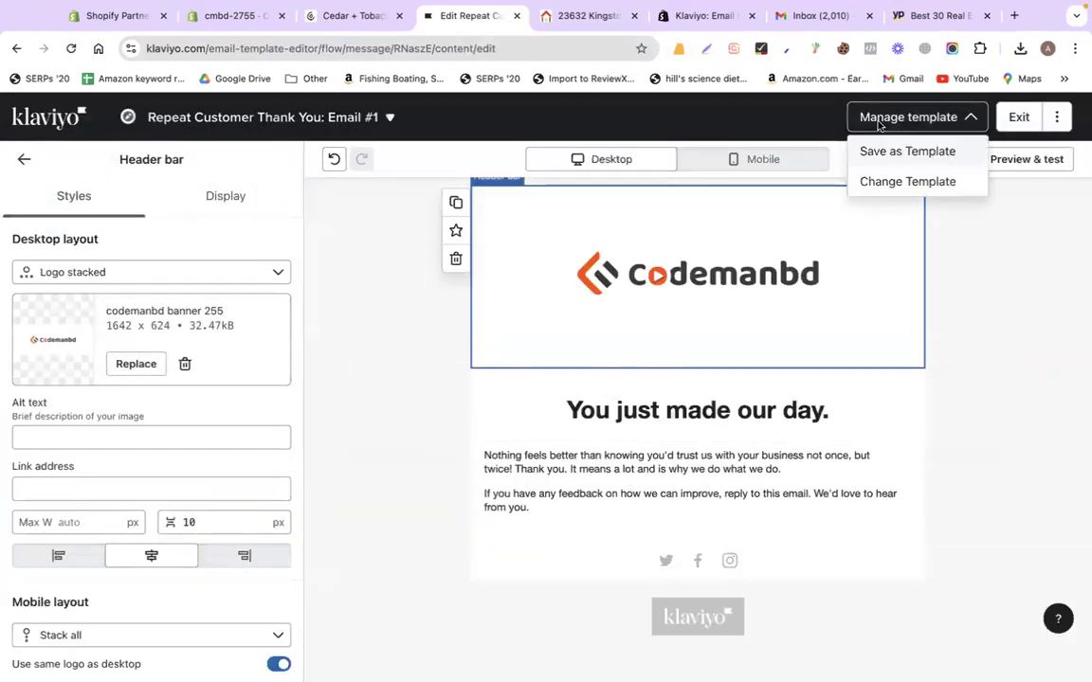
{"action": "left_click", "coordinate": [1017, 116]}
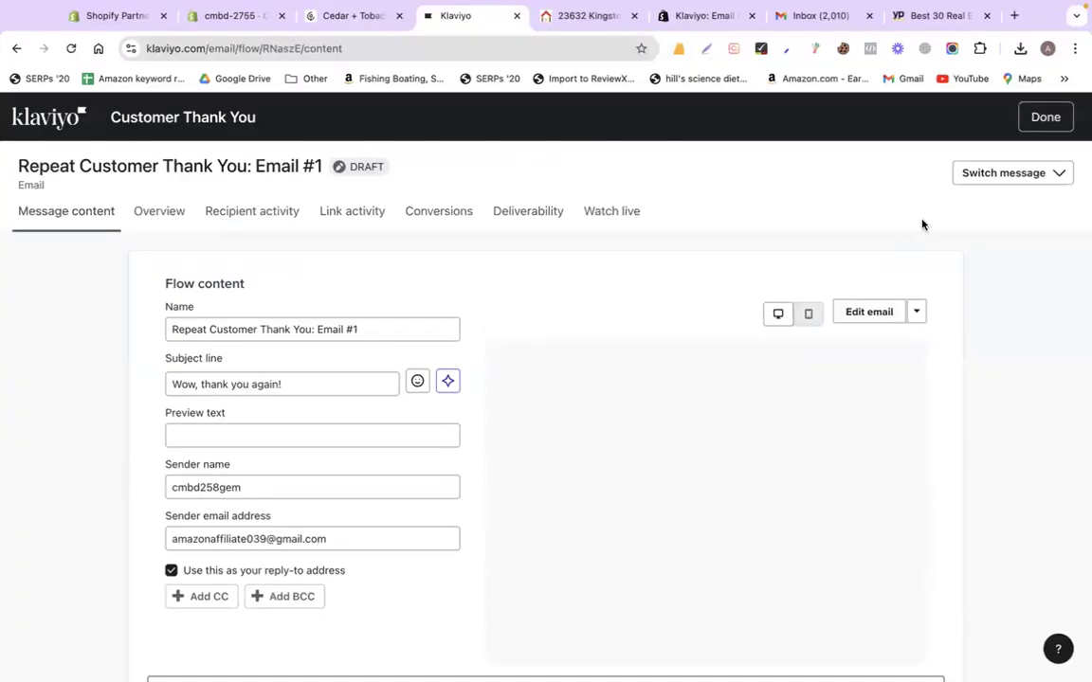
Back on the flow, set the New Customer Thank You email's status to Live
{"action": "left_click", "coordinate": [1044, 117]}
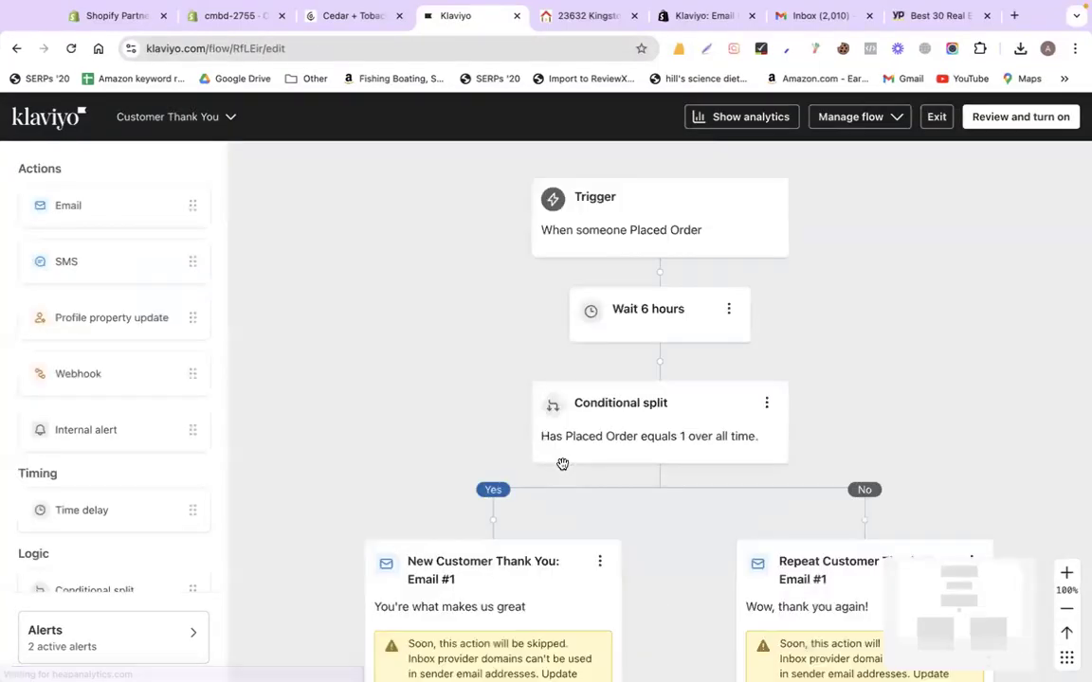
{"action": "scroll", "coordinate": [956, 286], "scroll_direction": "down", "scroll_amount": 5}
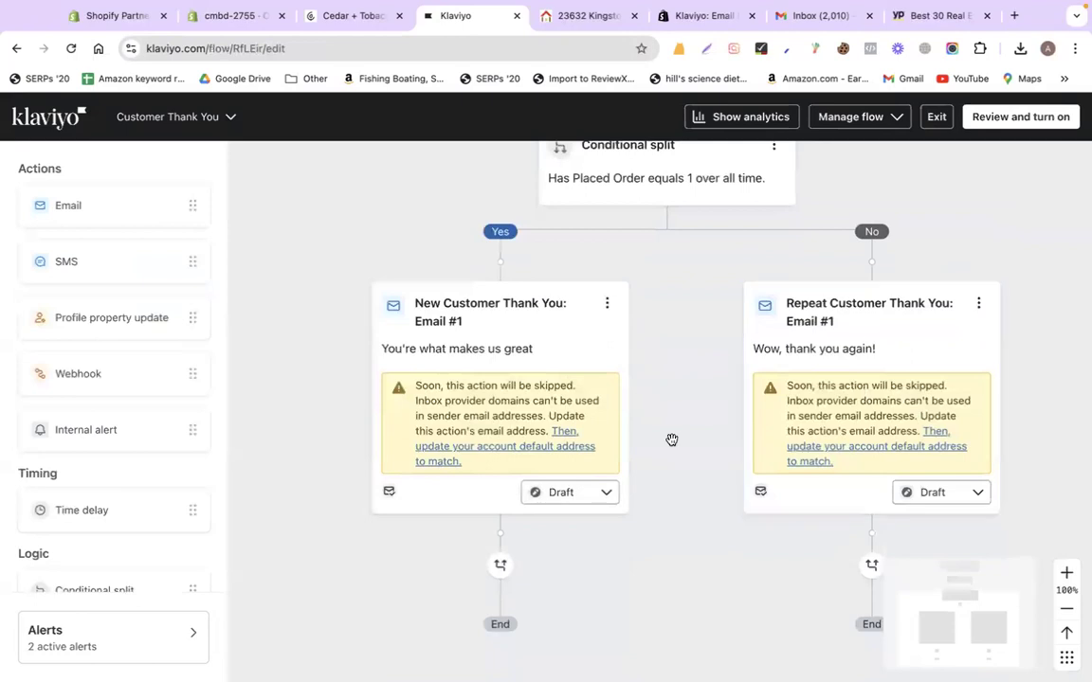
{"action": "left_click", "coordinate": [554, 503]}
{"action": "left_click", "coordinate": [559, 585]}
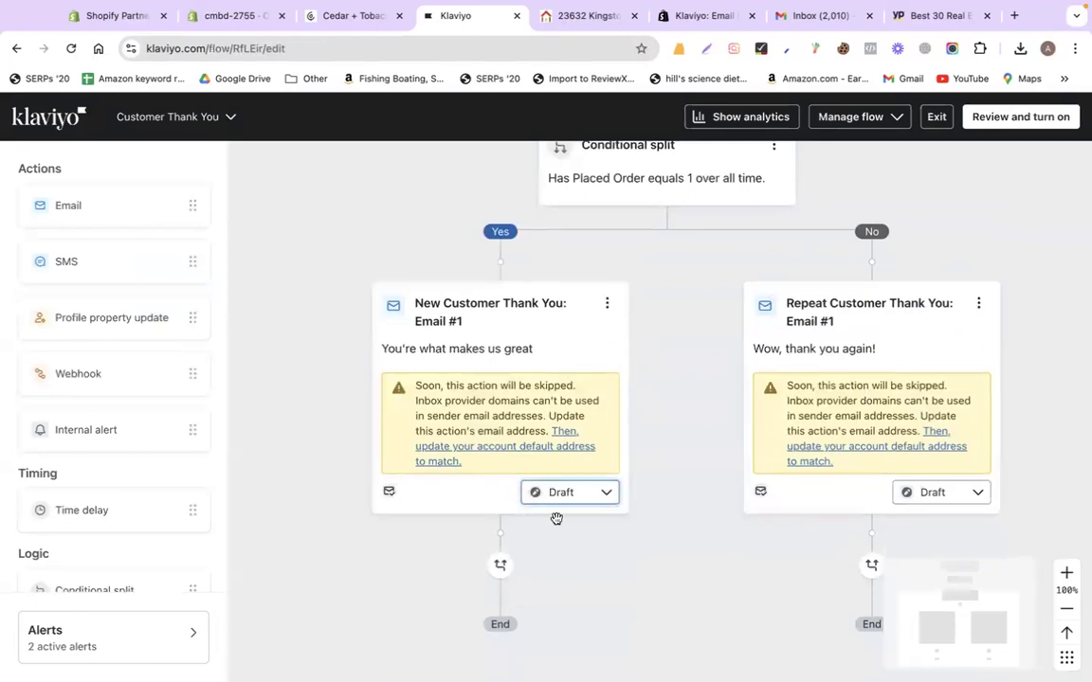
{"action": "left_click", "coordinate": [555, 495]}
{"action": "left_click", "coordinate": [947, 491]}
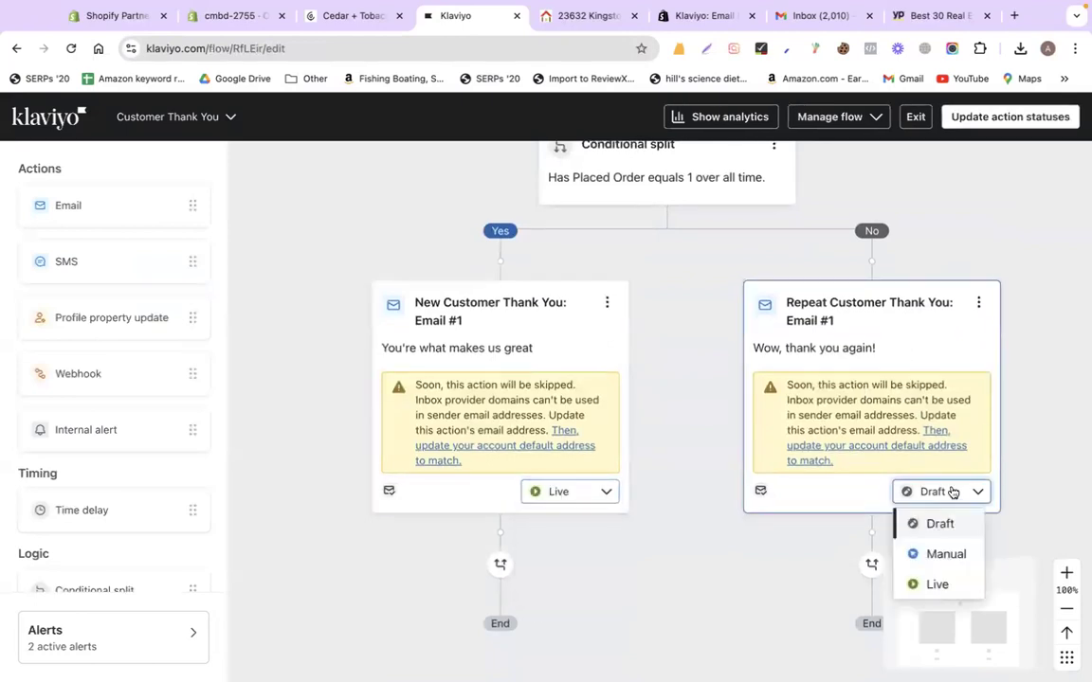
{"action": "left_click", "coordinate": [1003, 235]}
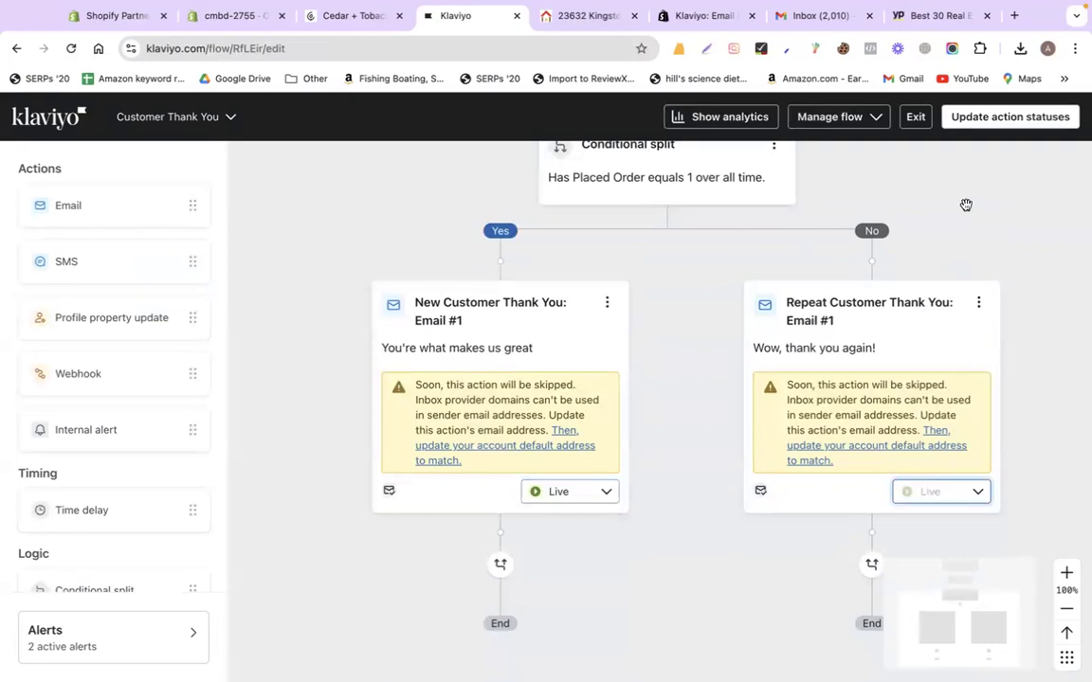
Update every action in the flow to Live status and return to the Flows list
{"action": "left_click", "coordinate": [995, 117]}
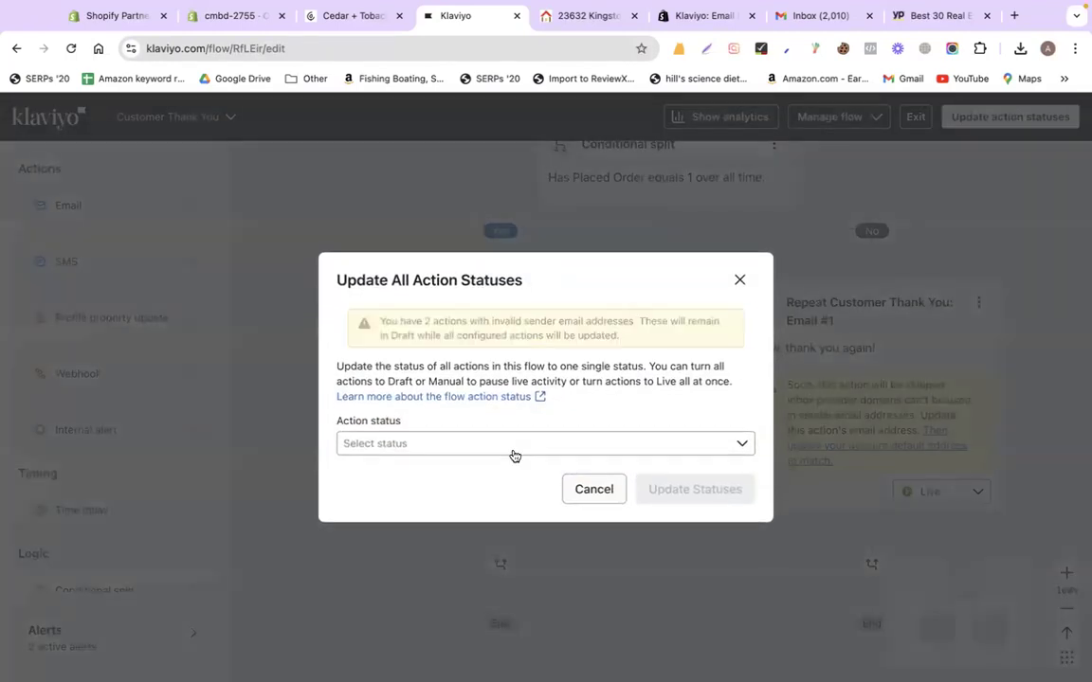
{"action": "left_click", "coordinate": [481, 455]}
{"action": "left_click", "coordinate": [383, 533]}
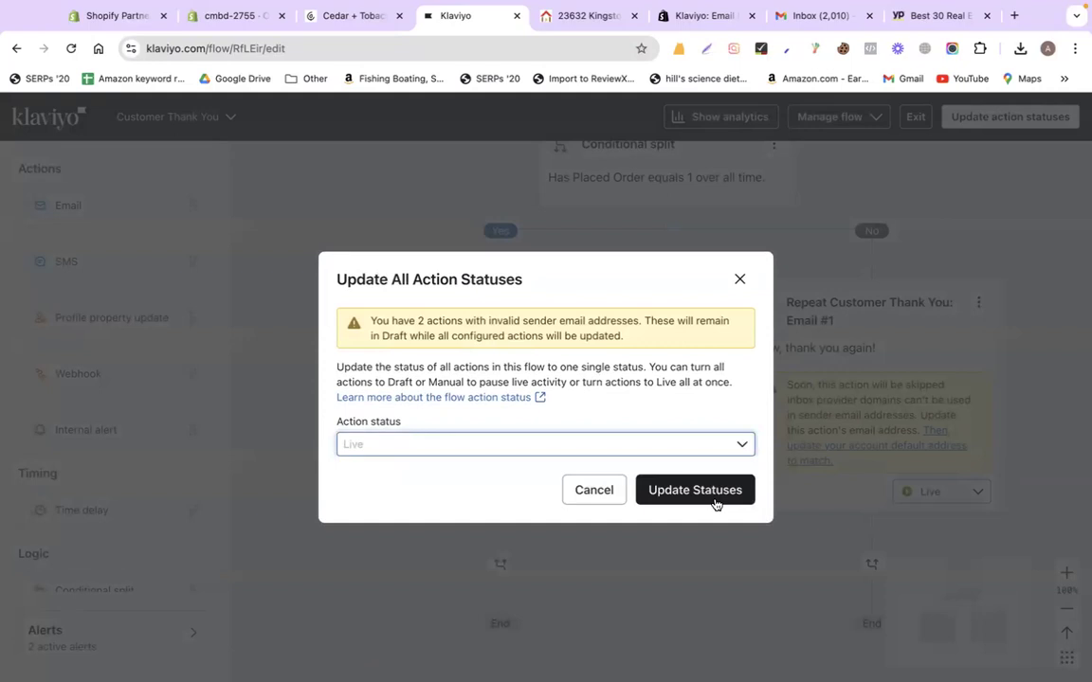
{"action": "left_click", "coordinate": [717, 495]}
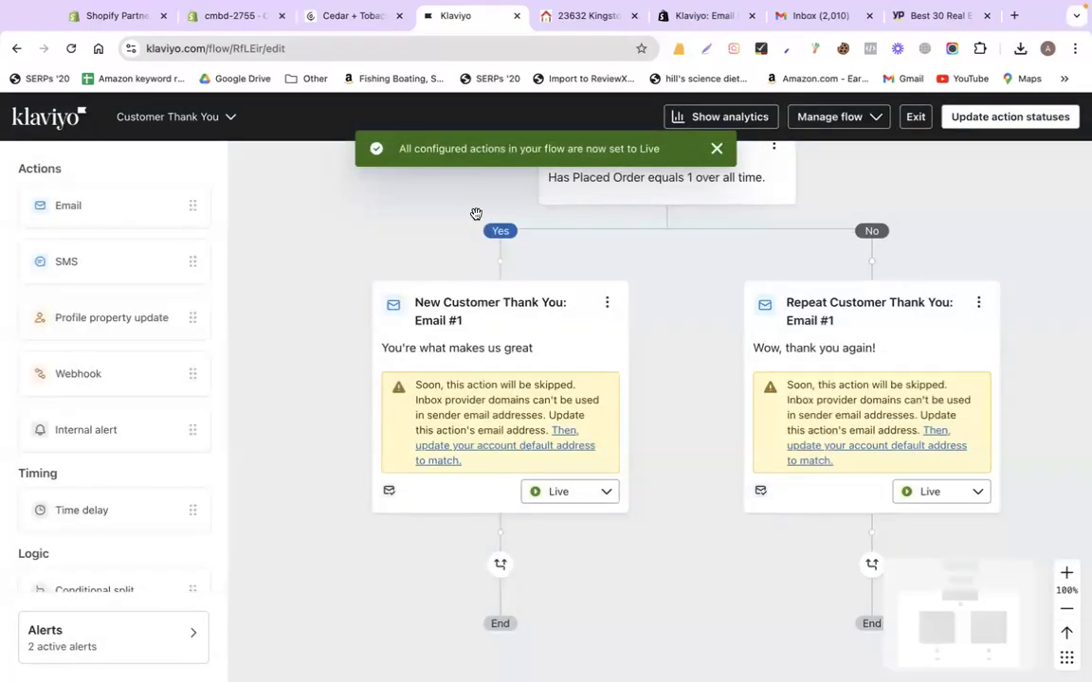
{"action": "left_click", "coordinate": [49, 116]}
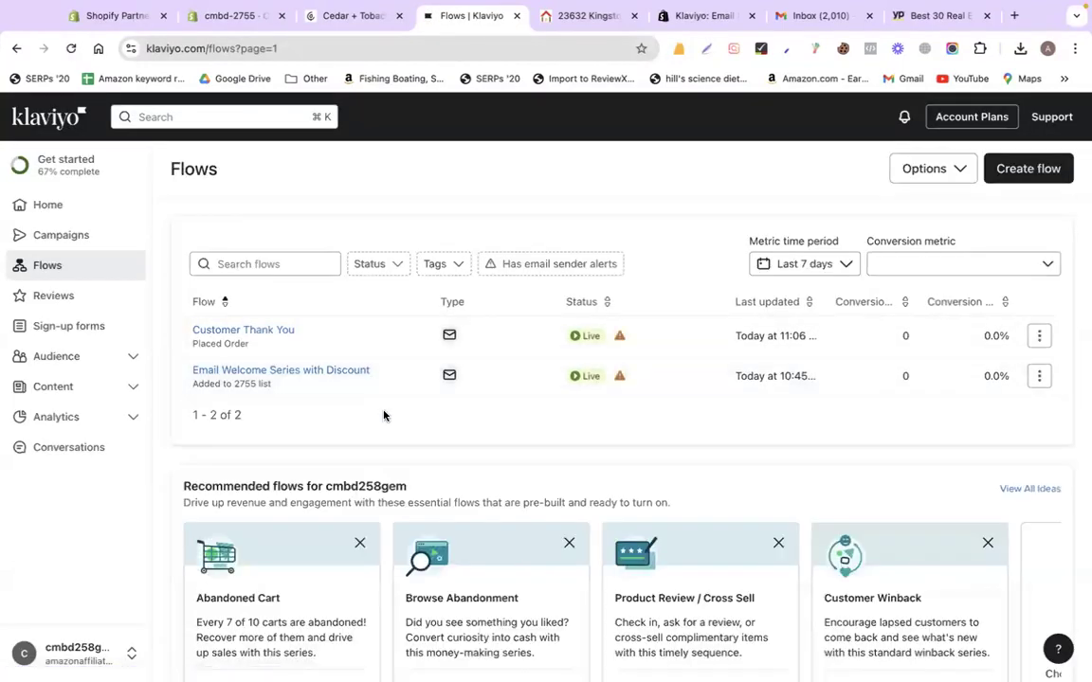
Review the recommended Abandoned Cart flow card and close the property listing tab
{"action": "scroll", "coordinate": [338, 396], "scroll_direction": "down", "scroll_amount": 3}
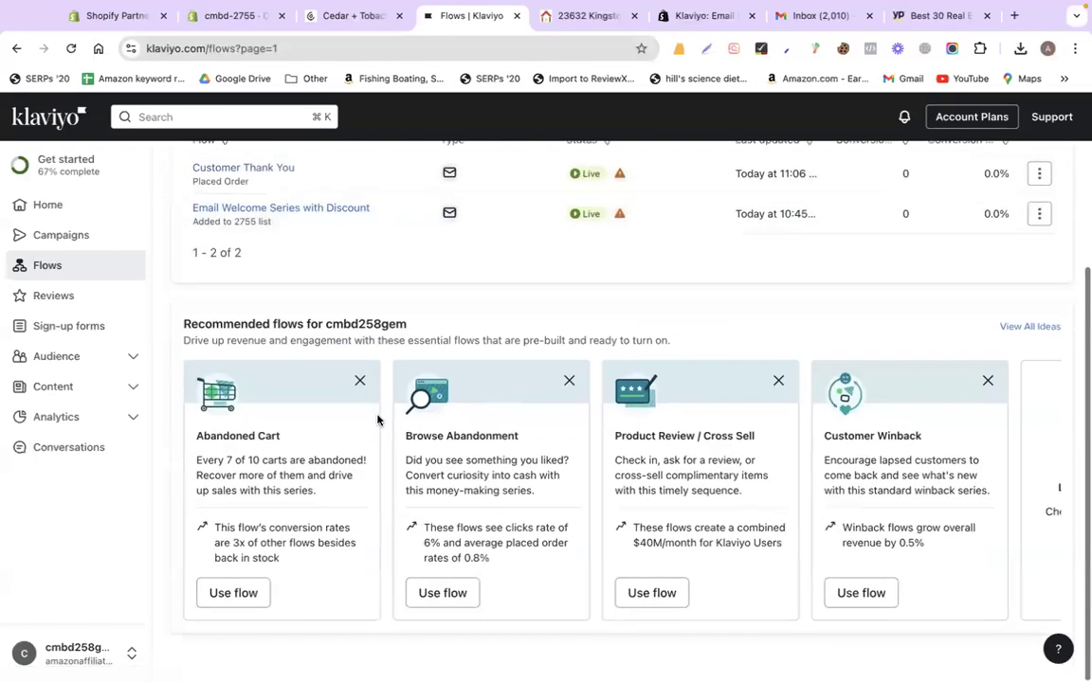
{"action": "triple_click", "coordinate": [227, 437]}
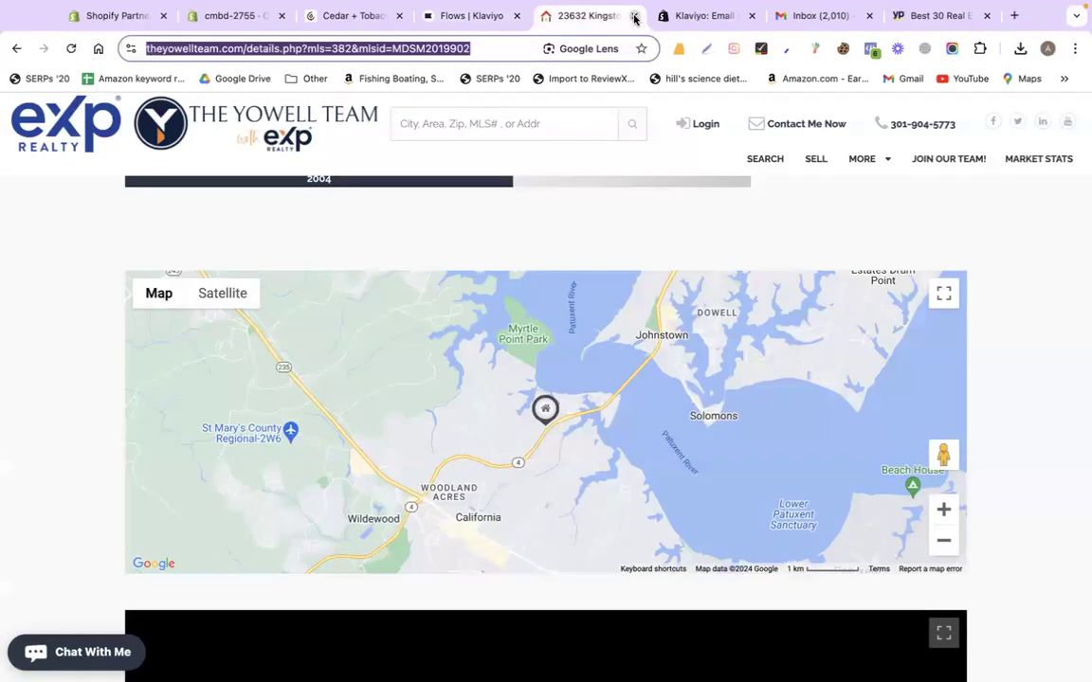
{"action": "left_click", "coordinate": [634, 17]}
{"action": "left_click", "coordinate": [472, 16]}
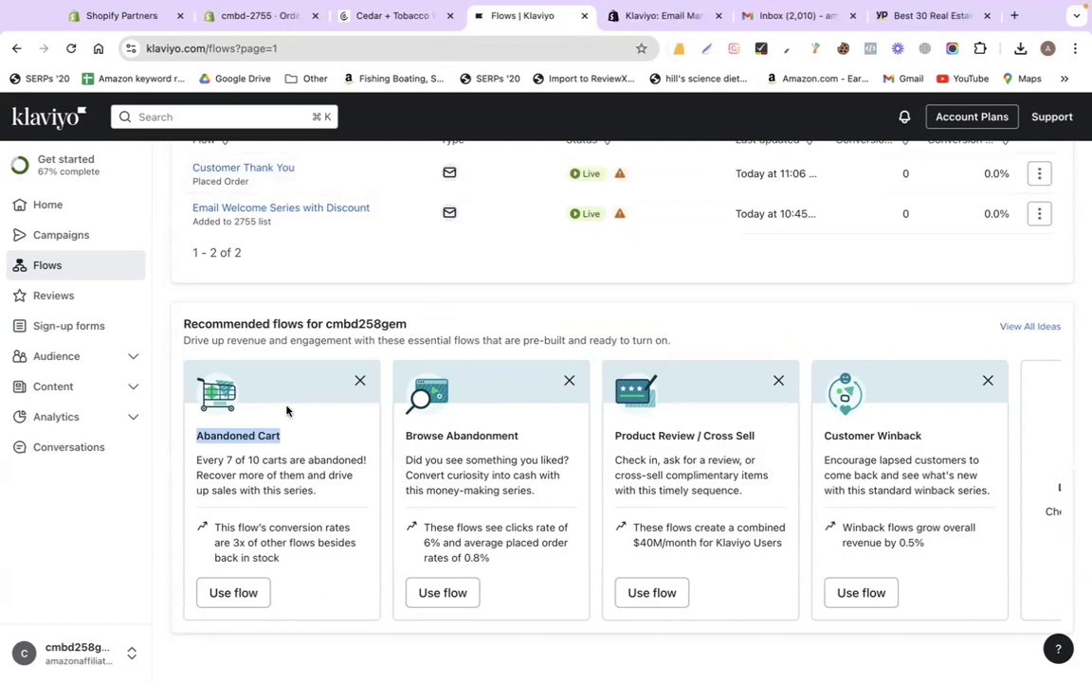
{"action": "double_click", "coordinate": [215, 436]}
{"action": "double_click", "coordinate": [265, 436]}
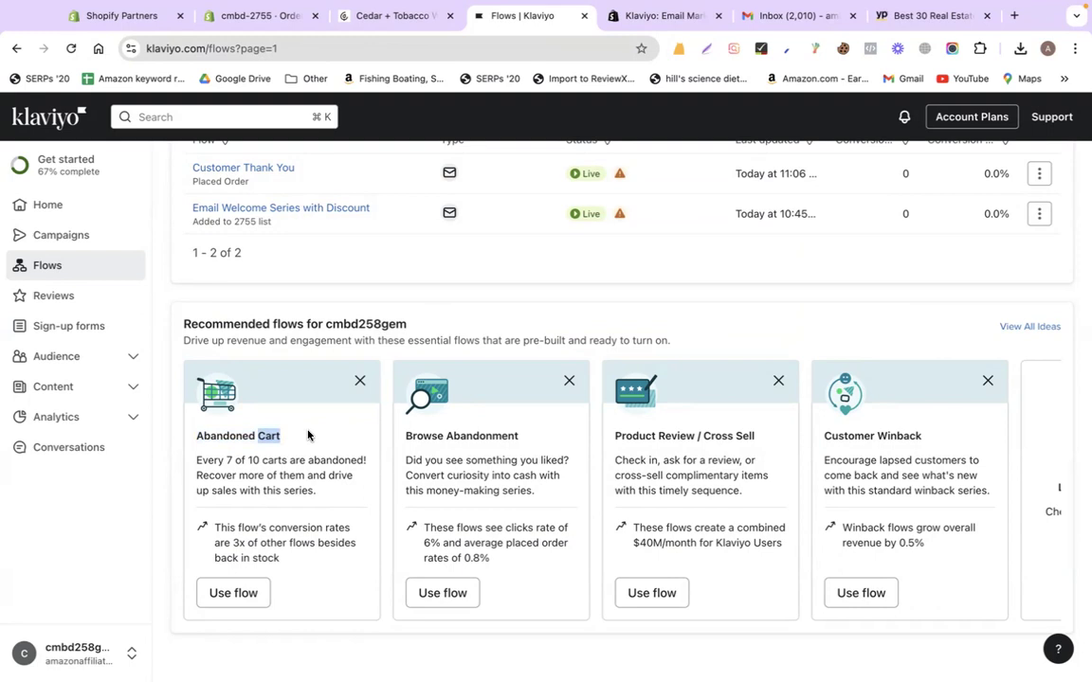
Load codemanbd.com in the Yellow Pages tab by pasting it into the address bar
{"action": "left_click", "coordinate": [901, 15]}
{"action": "left_click", "coordinate": [426, 53]}
{"action": "type", "text": "codemanbd.com"}
{"action": "key", "text": "Return"}
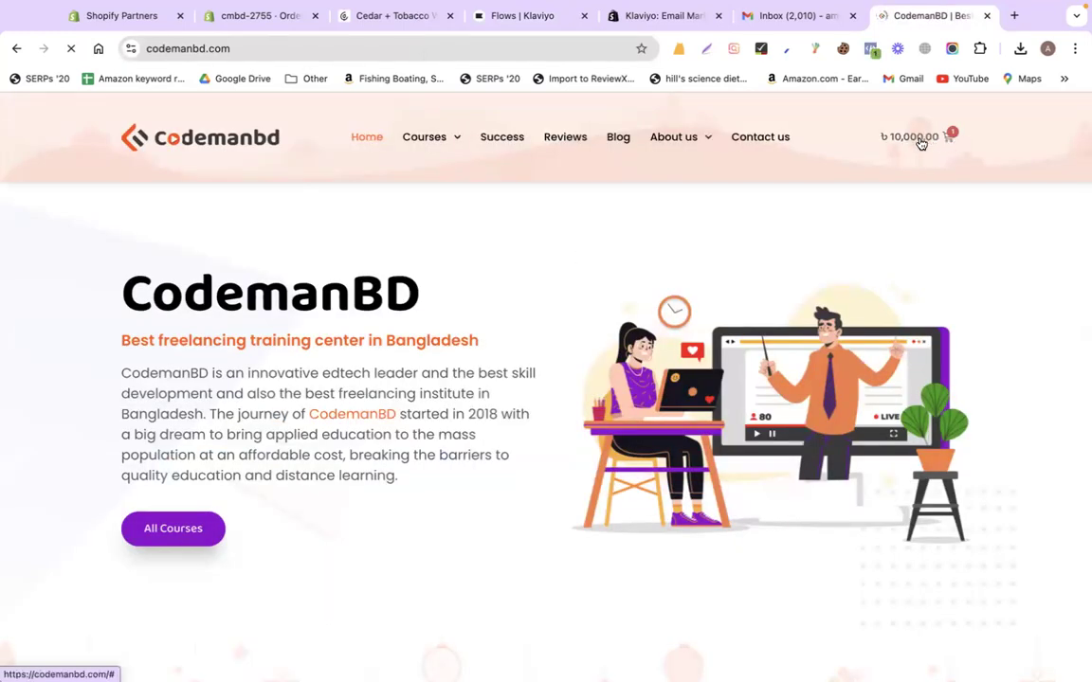
Start checkout for the Freelancing with Web Design Offline course, then return to Klaviyo's Flows tab
{"action": "left_click", "coordinate": [920, 139]}
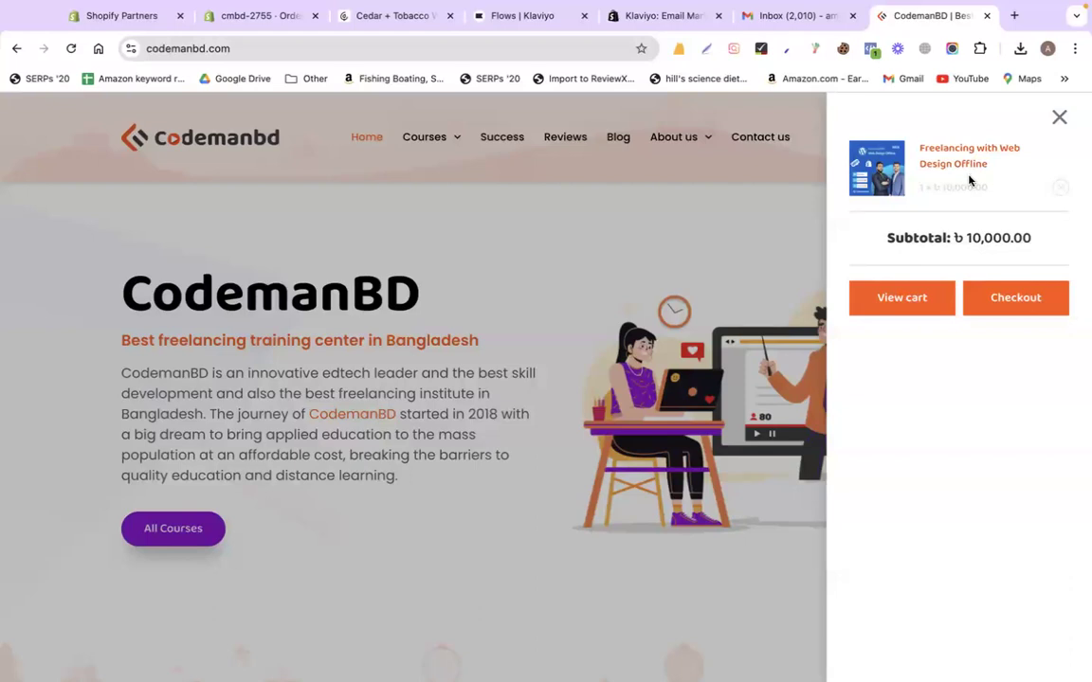
{"action": "left_click", "coordinate": [1014, 302]}
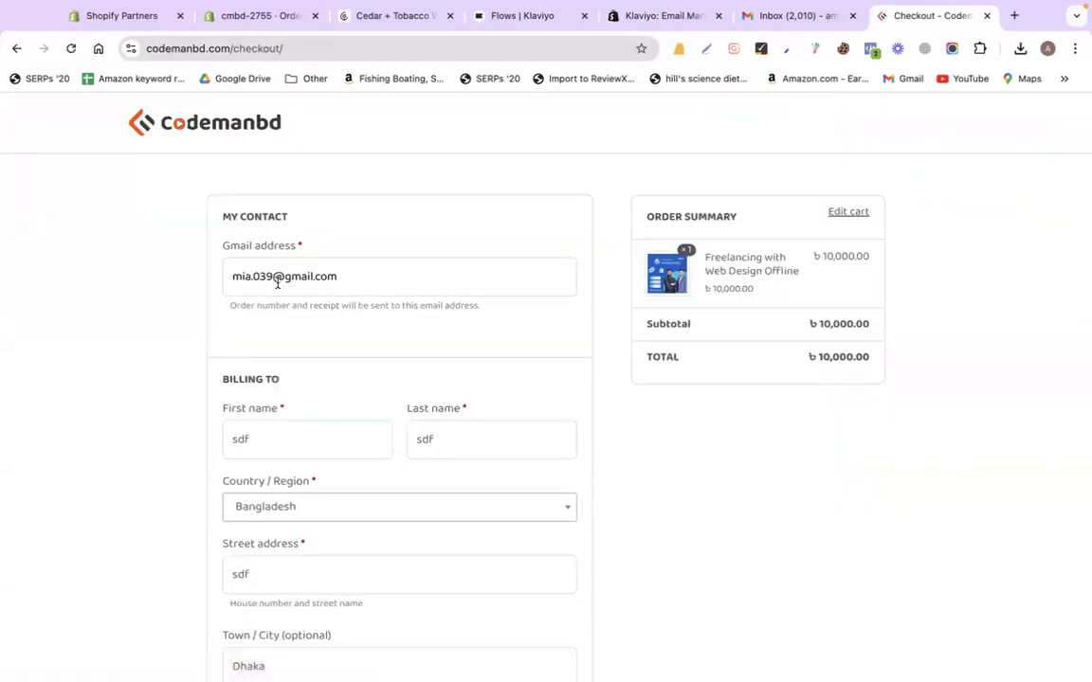
{"action": "left_click", "coordinate": [274, 276]}
{"action": "scroll", "coordinate": [364, 558], "scroll_direction": "down", "scroll_amount": 10}
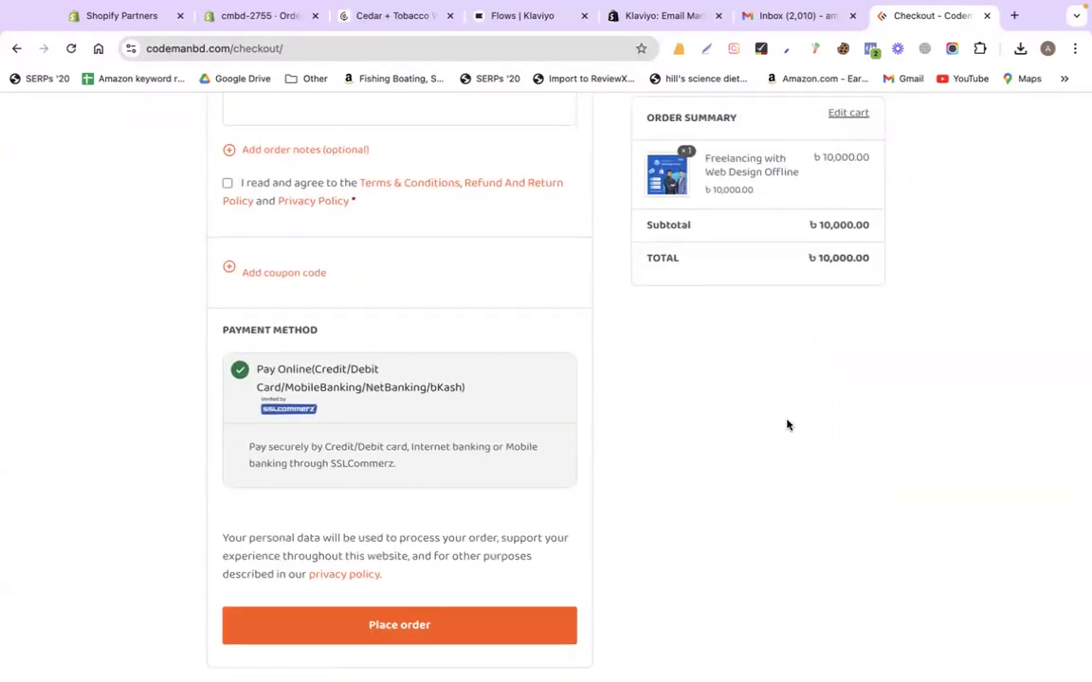
{"action": "scroll", "coordinate": [787, 425], "scroll_direction": "up", "scroll_amount": 10}
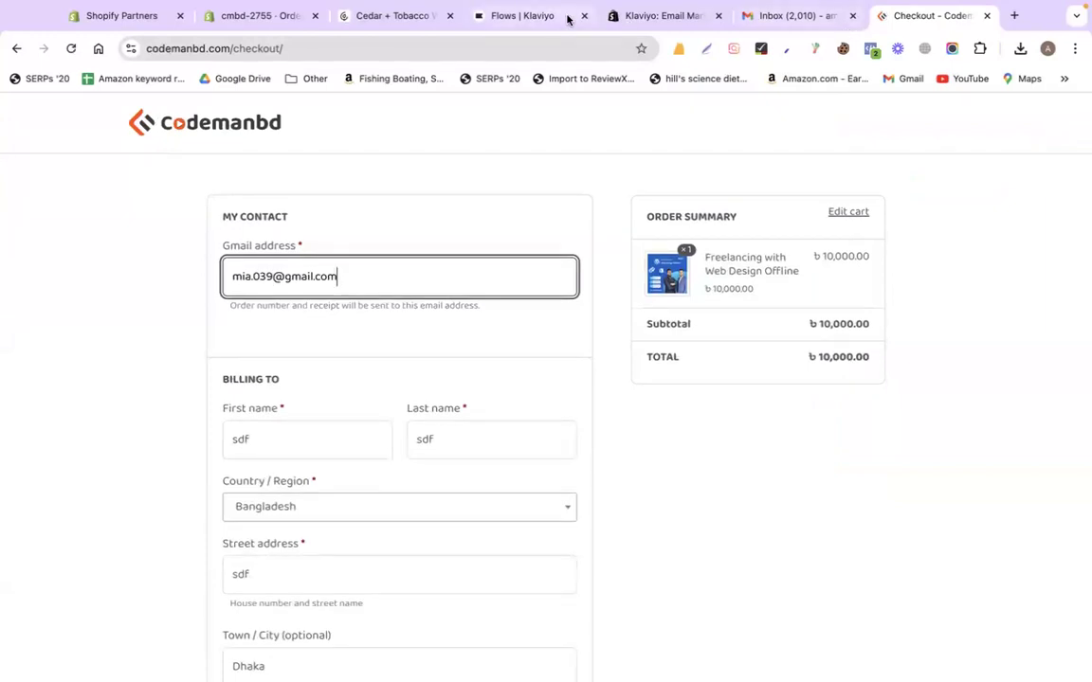
{"action": "left_click", "coordinate": [523, 17]}
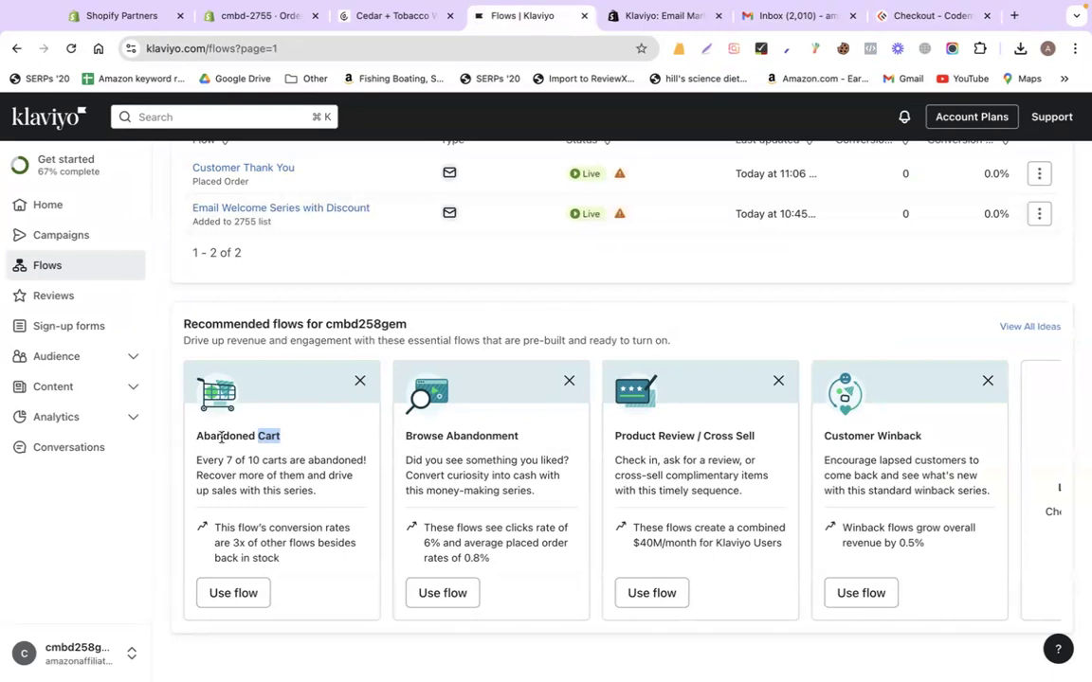
Start the recommended Abandoned Cart flow and step through its trigger, delays and emails
{"action": "left_click_drag", "start_coordinate": [220, 430], "coordinate": [195, 435]}
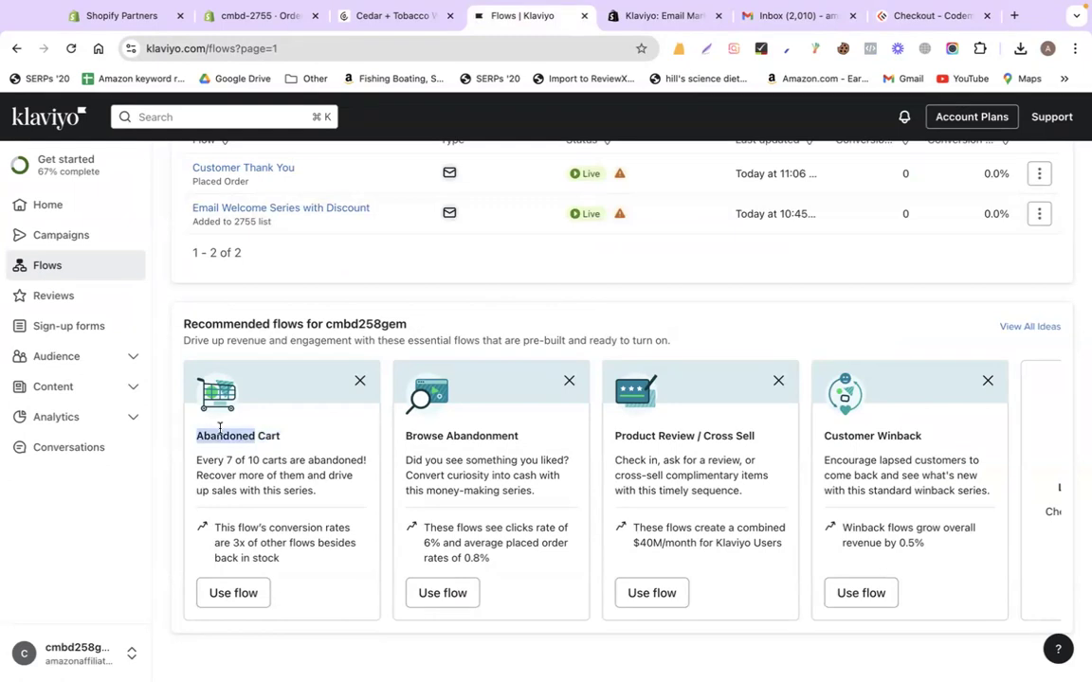
{"action": "left_click", "coordinate": [225, 593]}
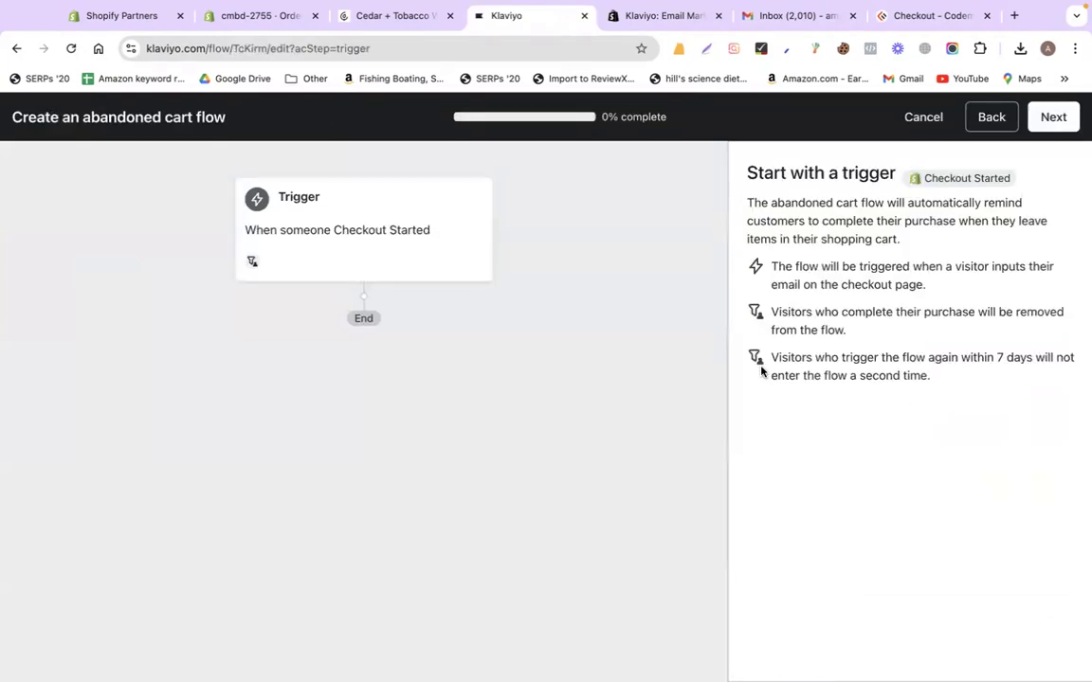
{"action": "left_click", "coordinate": [1054, 118]}
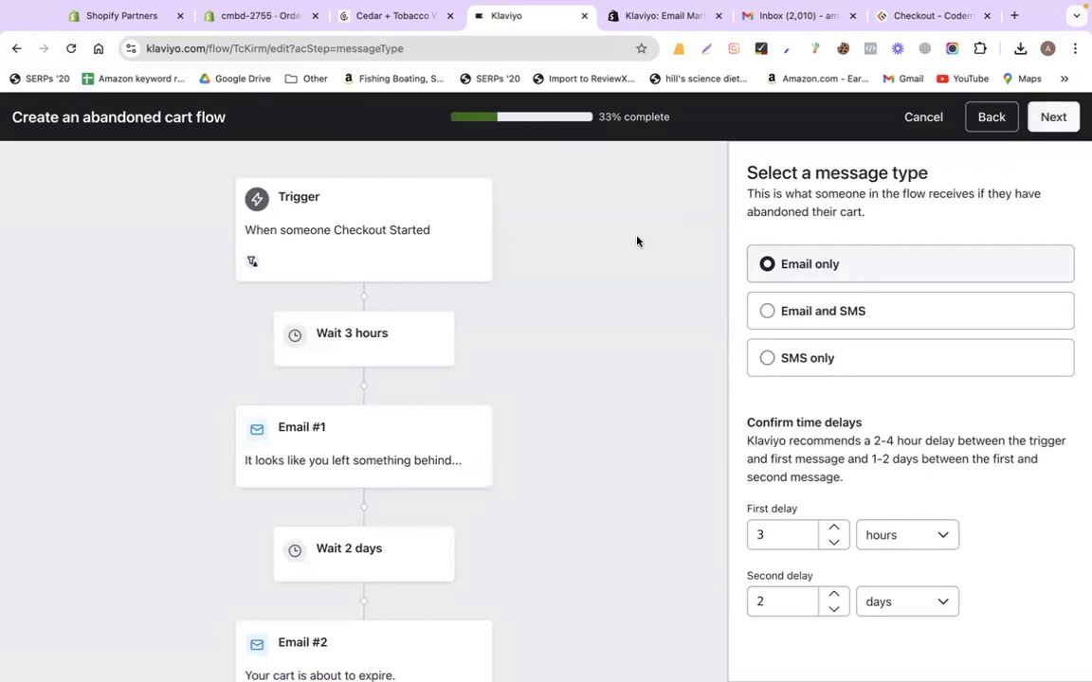
{"action": "scroll", "coordinate": [614, 257], "scroll_direction": "down", "scroll_amount": 1}
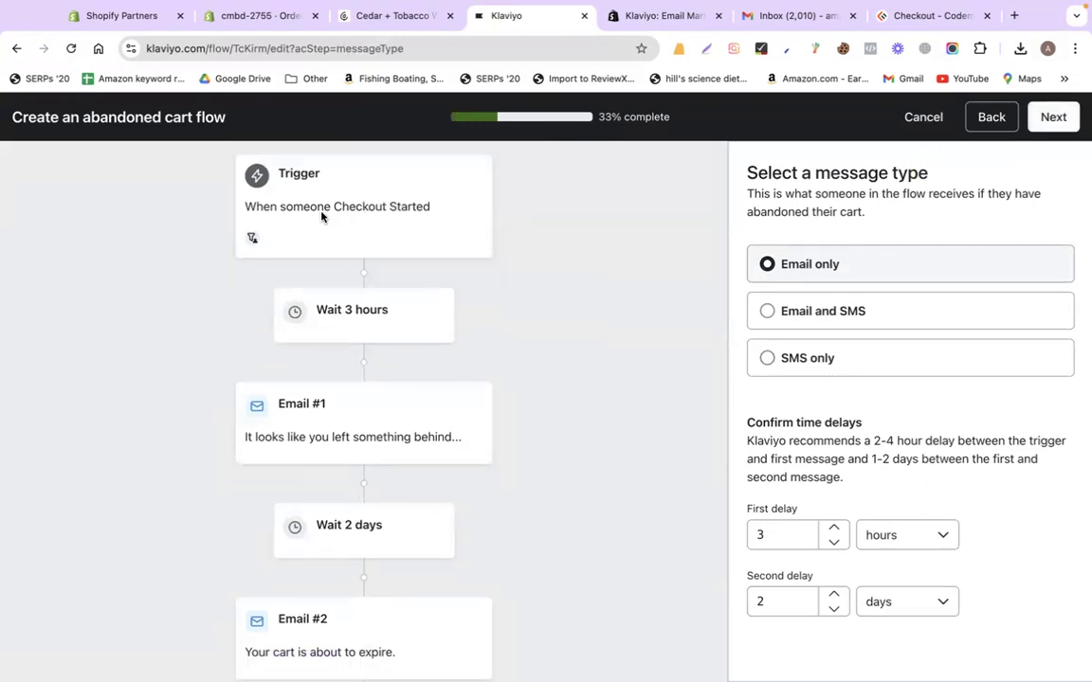
{"action": "scroll", "coordinate": [415, 301], "scroll_direction": "down", "scroll_amount": 2}
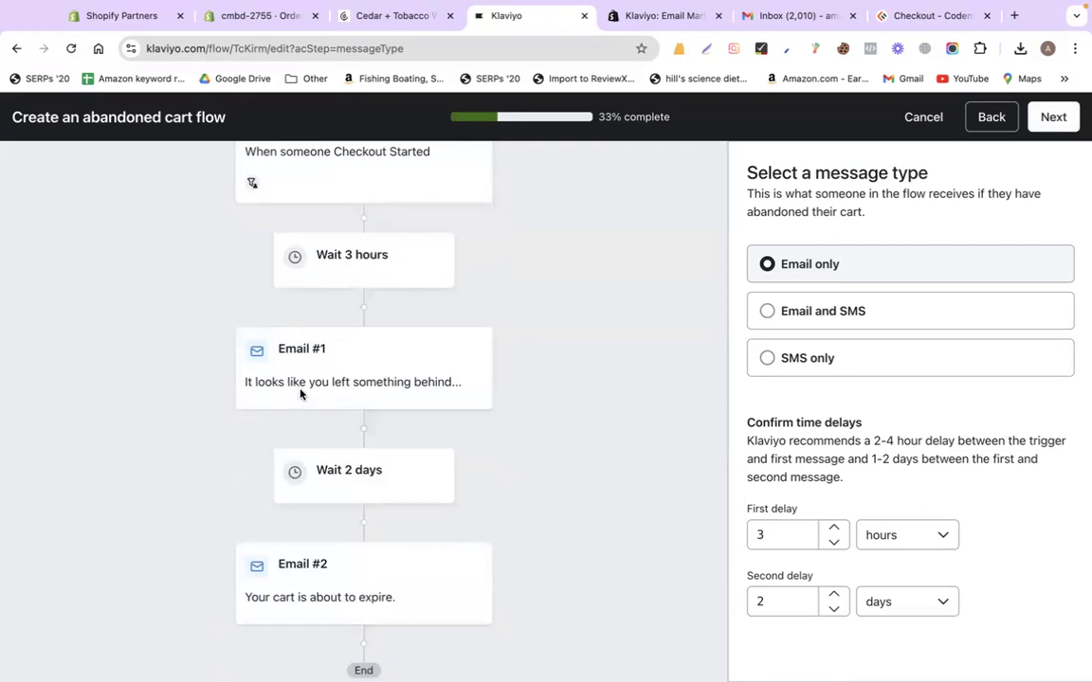
{"action": "scroll", "coordinate": [675, 450], "scroll_direction": "down", "scroll_amount": 2}
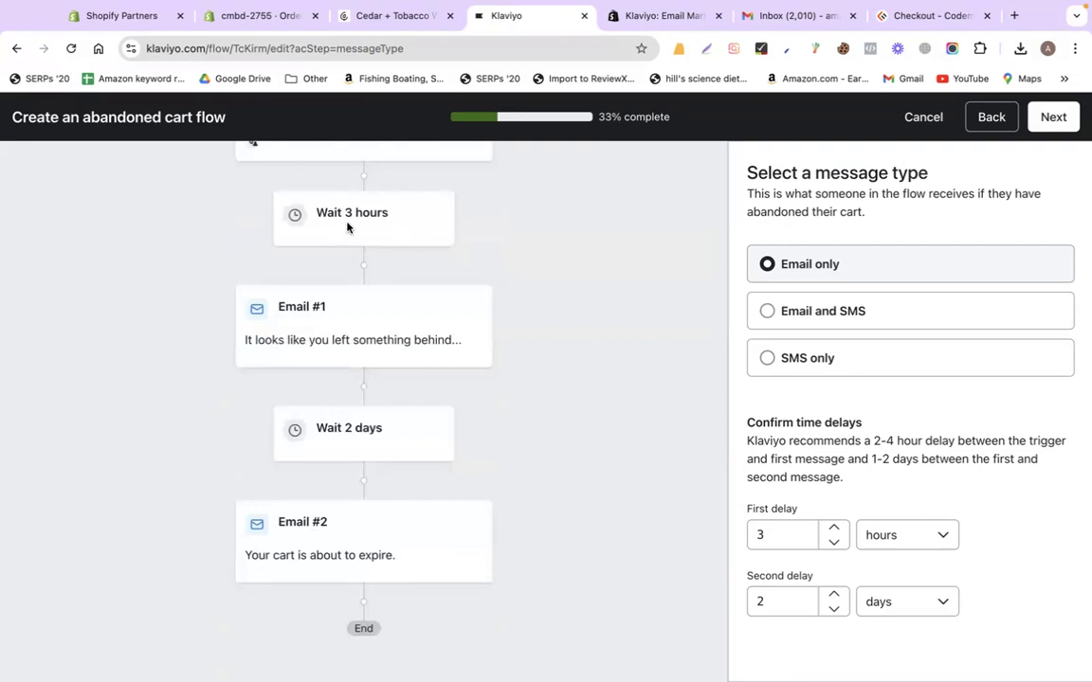
{"action": "left_click", "coordinate": [308, 341]}
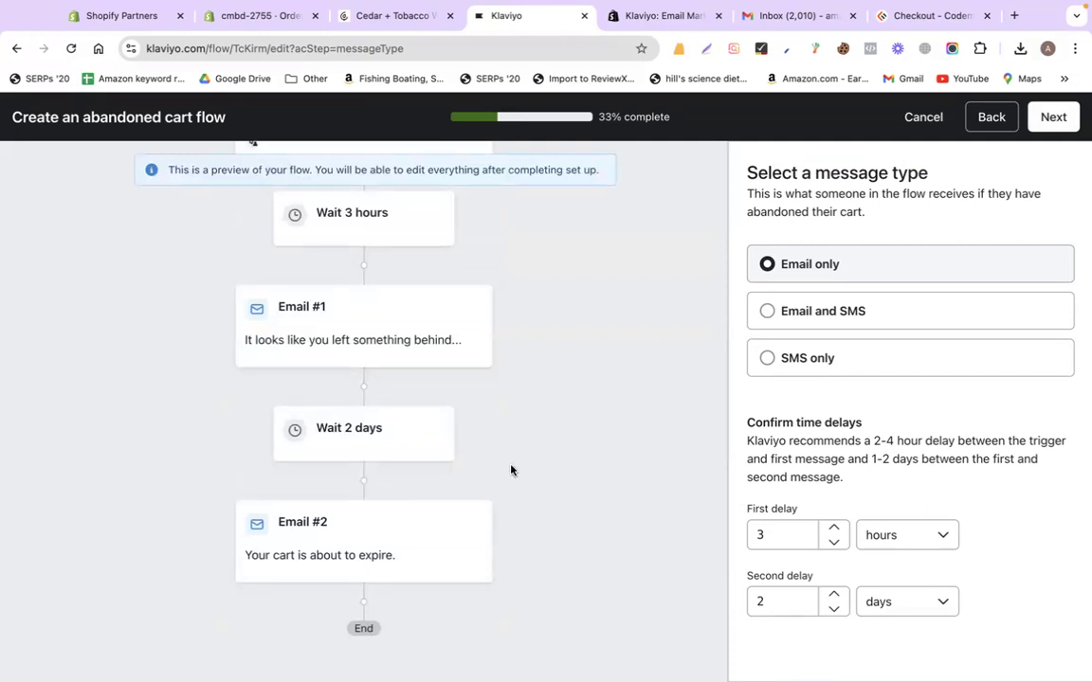
{"action": "left_click", "coordinate": [834, 609]}
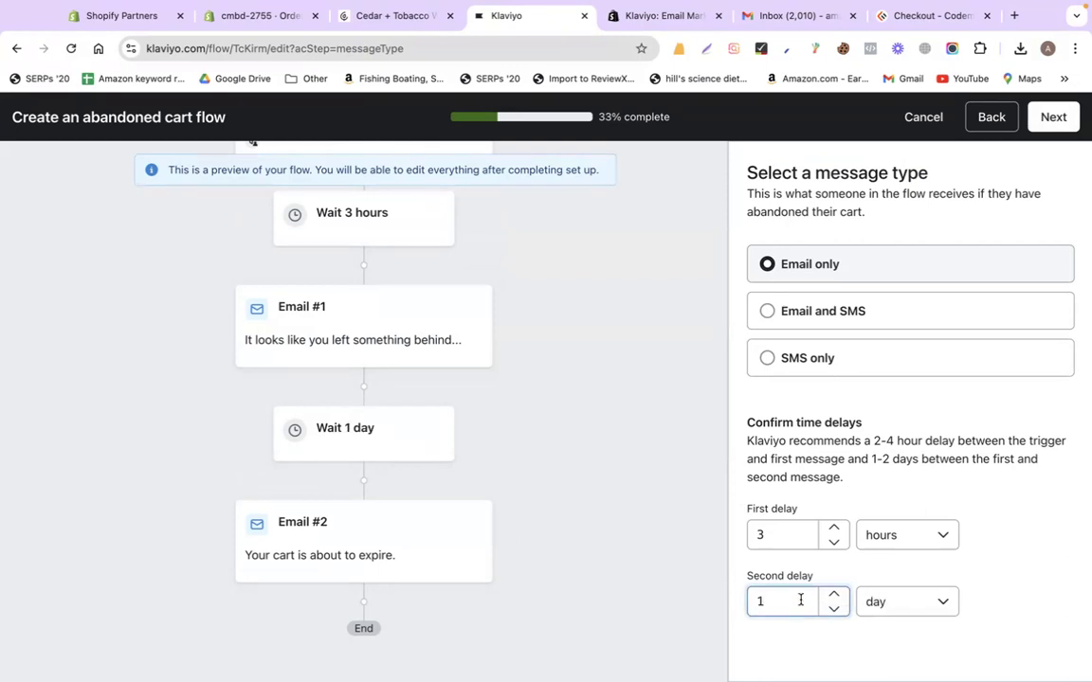
{"action": "left_click", "coordinate": [776, 536]}
{"action": "left_click", "coordinate": [1053, 116]}
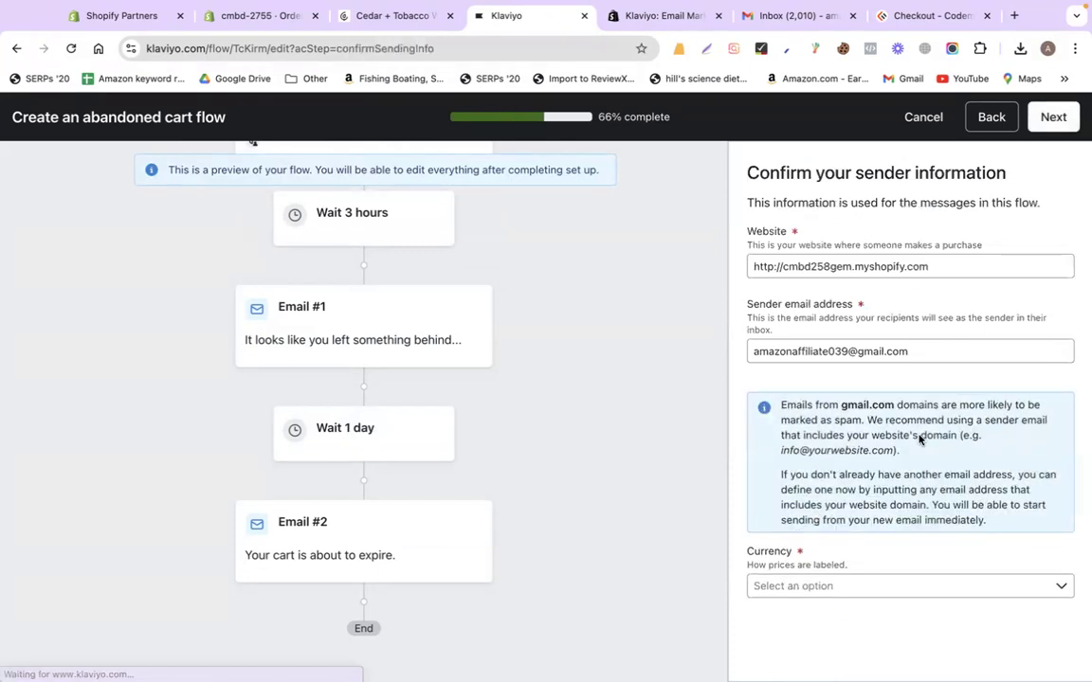
Choose ($) American Samoa as the currency and create the Abandoned Cart flow
{"action": "left_click", "coordinate": [816, 587]}
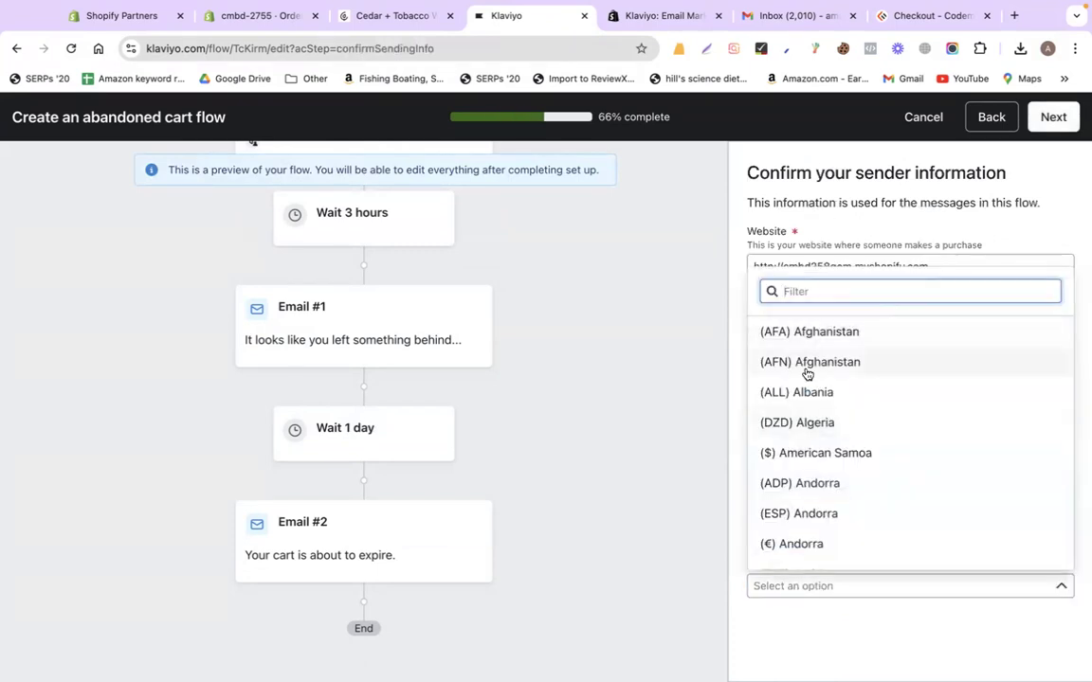
{"action": "type", "text": "us"}
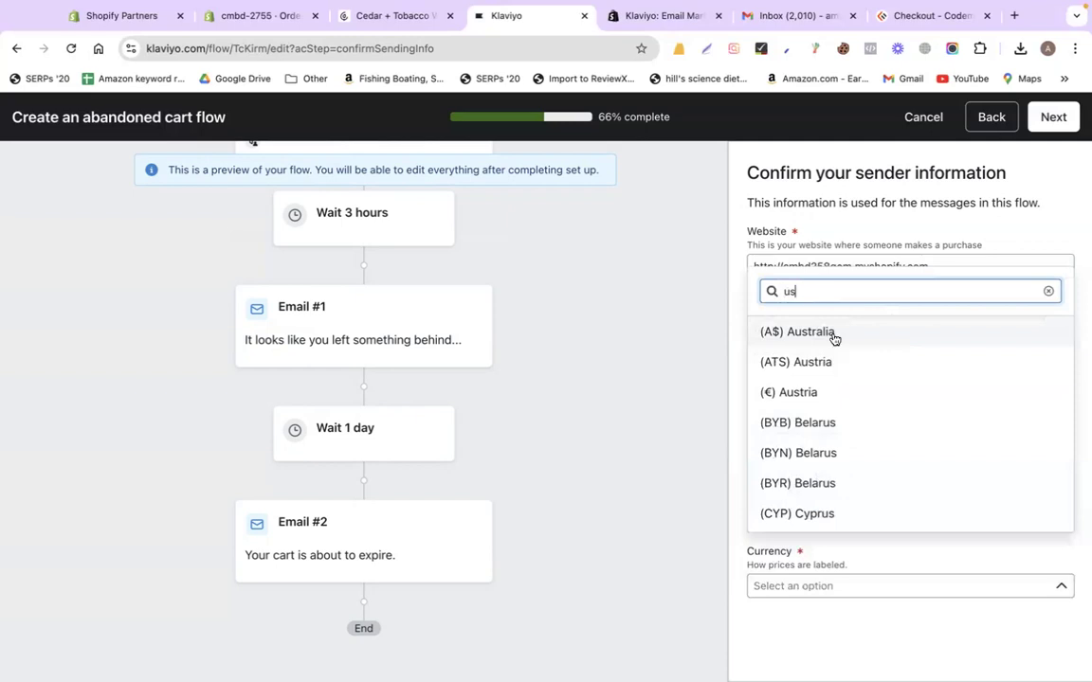
{"action": "key", "text": "ctrl+a"}
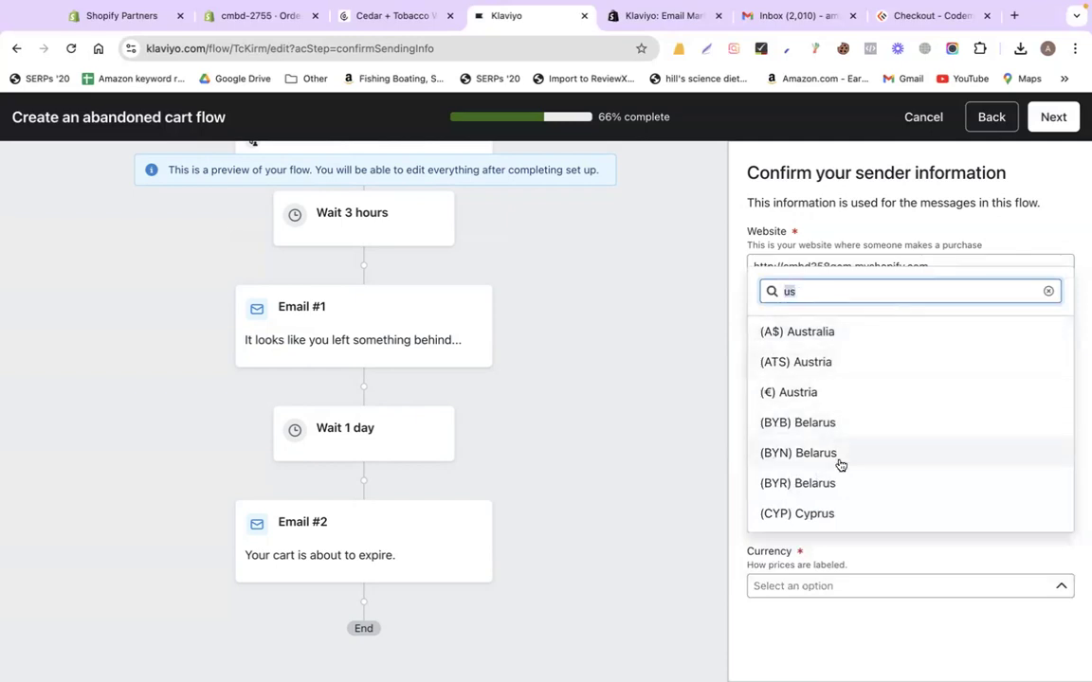
{"action": "type", "text": "usd"}
{"action": "key", "text": "ctrl+a"}
{"action": "type", "text": "dol"}
{"action": "key", "text": "ctrl+a"}
{"action": "key", "text": "BackSpace"}
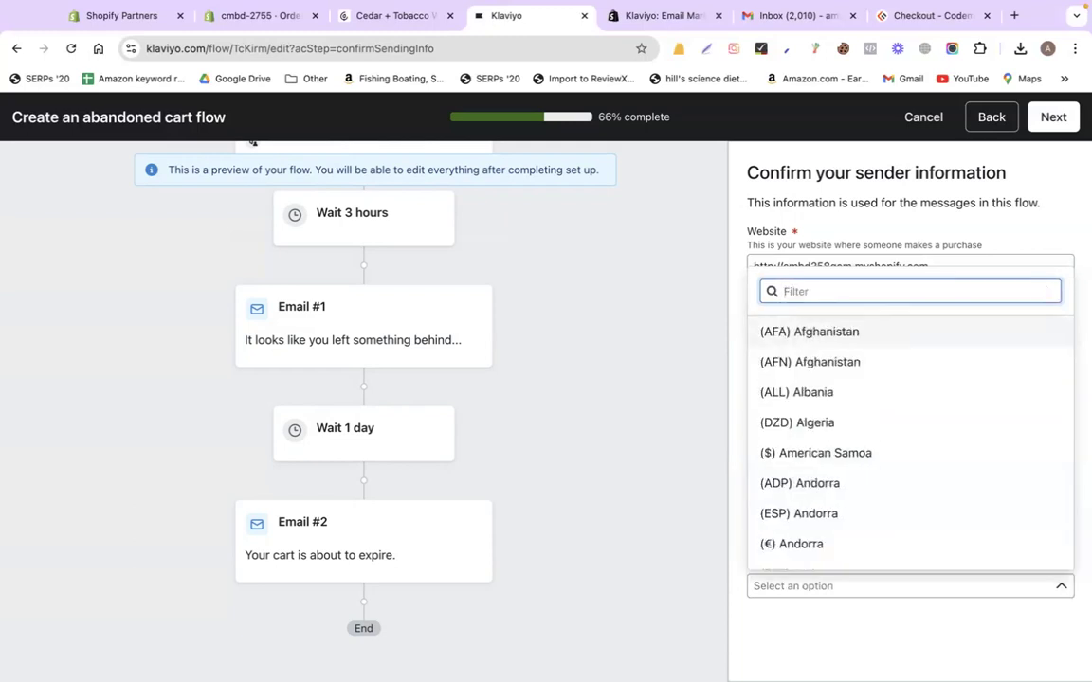
{"action": "scroll", "coordinate": [858, 507], "scroll_direction": "down", "scroll_amount": 3}
{"action": "scroll", "coordinate": [857, 507], "scroll_direction": "up", "scroll_amount": 3}
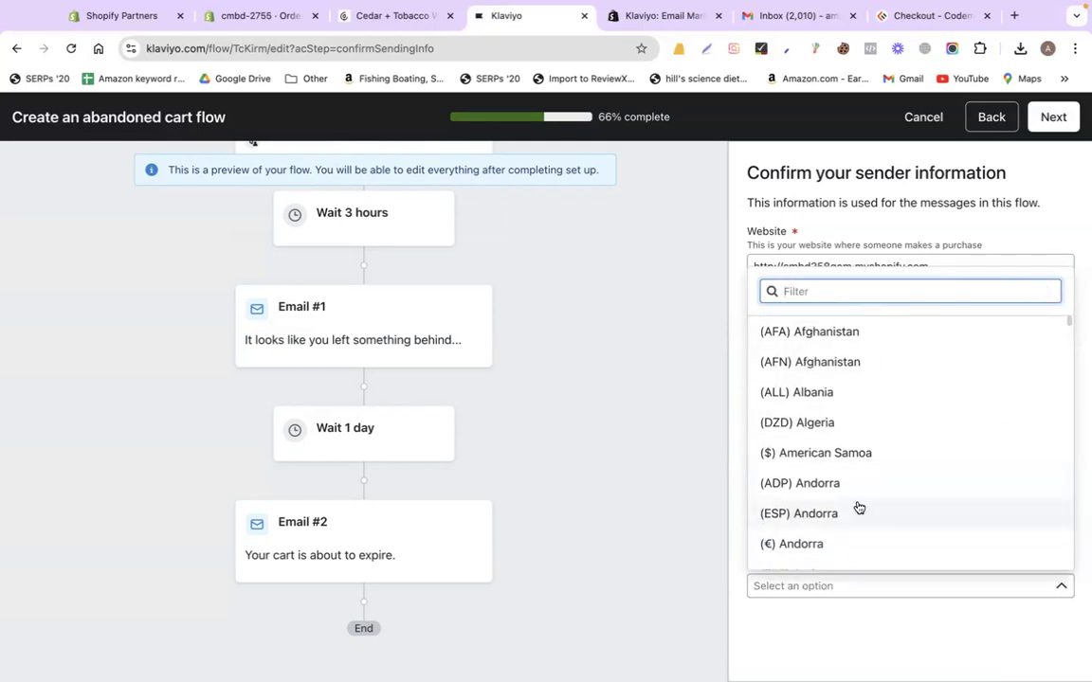
{"action": "left_click", "coordinate": [843, 454]}
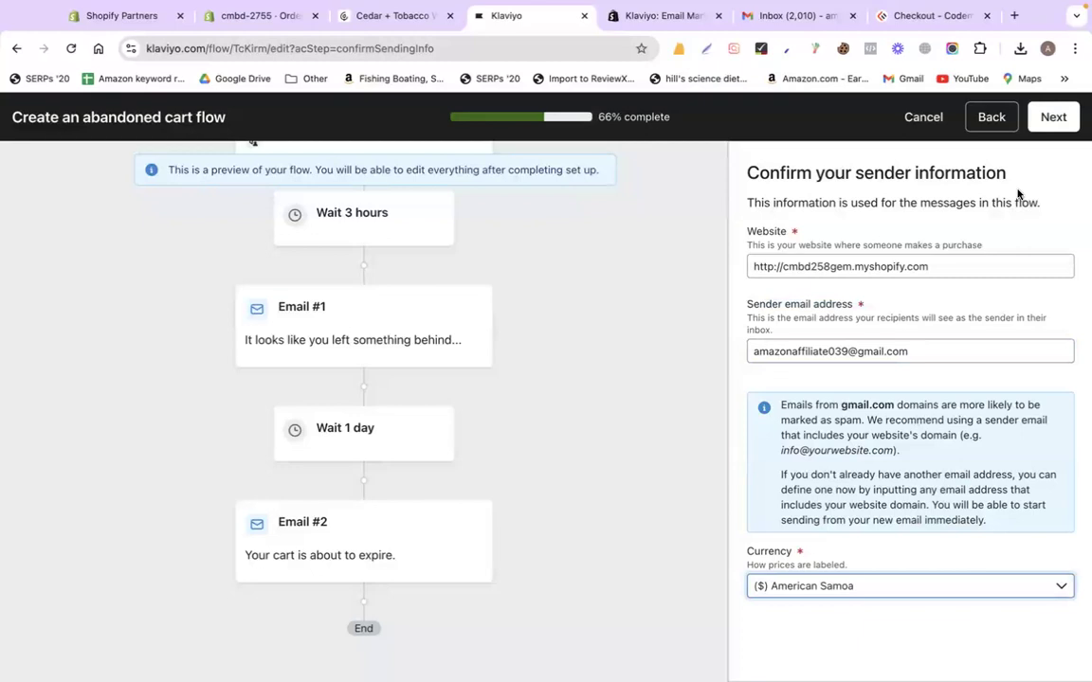
{"action": "left_click", "coordinate": [1053, 116]}
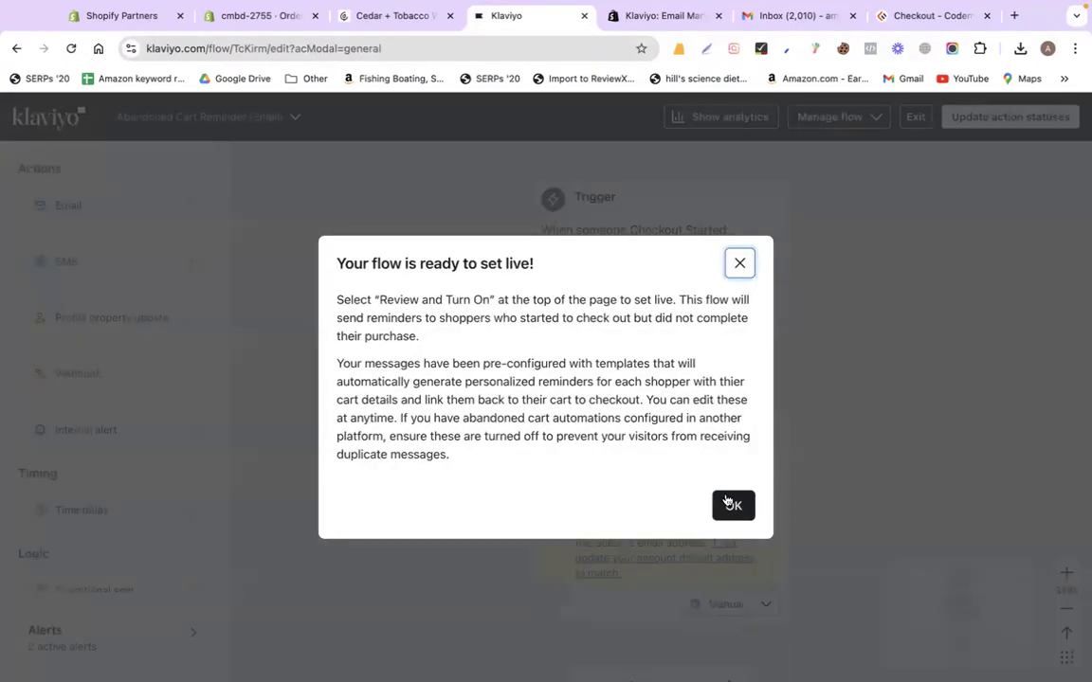
Dismiss the ready-to-go-live notice and open Abandoned Cart Email #1 in the template editor
{"action": "left_click", "coordinate": [726, 502]}
{"action": "scroll", "coordinate": [569, 436], "scroll_direction": "down", "scroll_amount": 1}
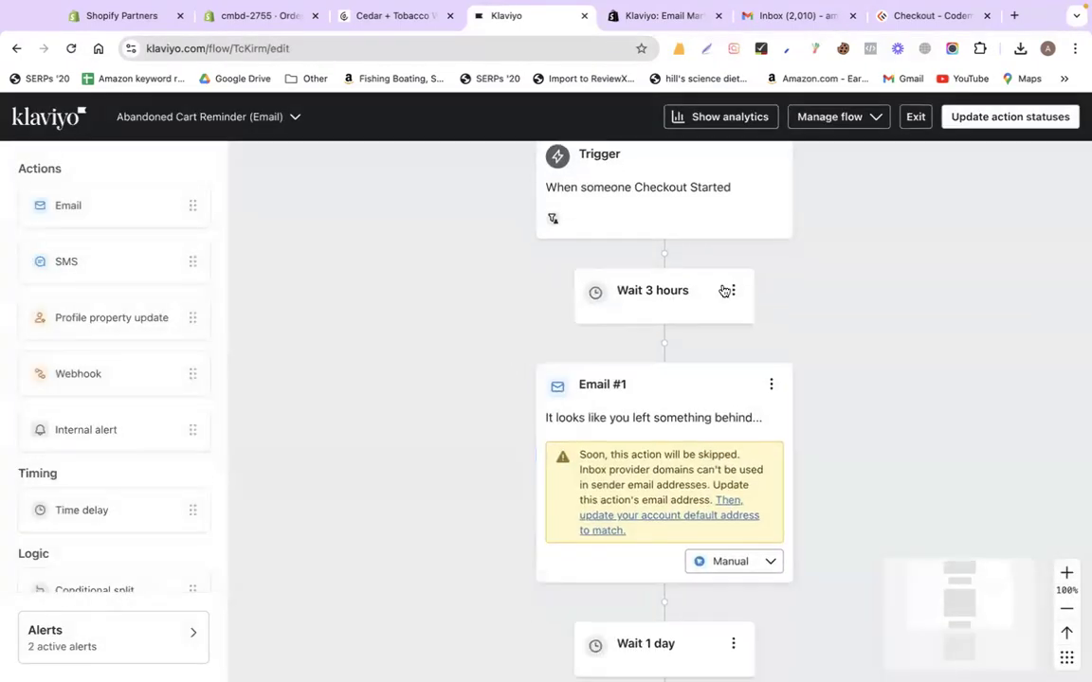
{"action": "left_click", "coordinate": [770, 384]}
{"action": "left_click", "coordinate": [797, 417]}
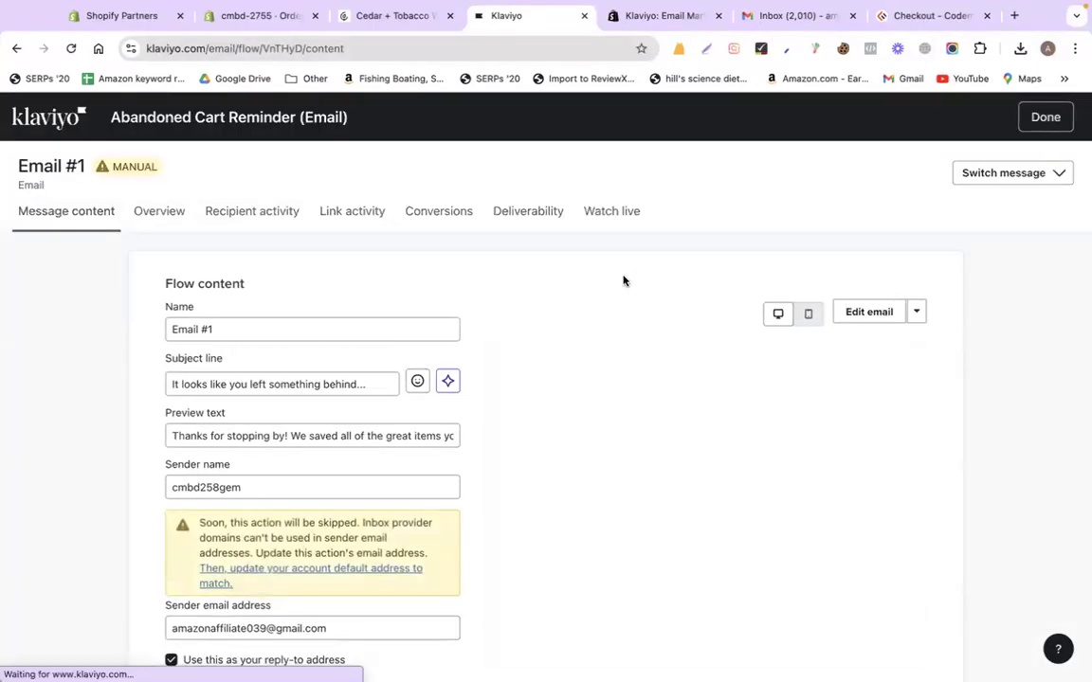
{"action": "triple_click", "coordinate": [210, 384]}
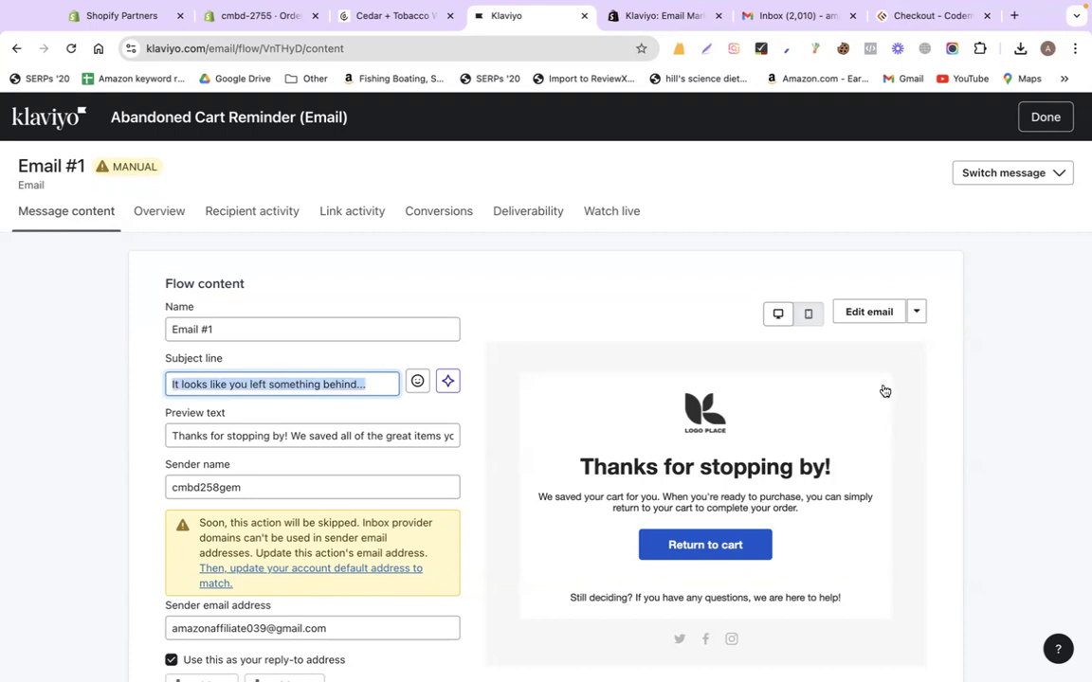
{"action": "scroll", "coordinate": [889, 398], "scroll_direction": "down", "scroll_amount": 2}
{"action": "left_click", "coordinate": [870, 322]}
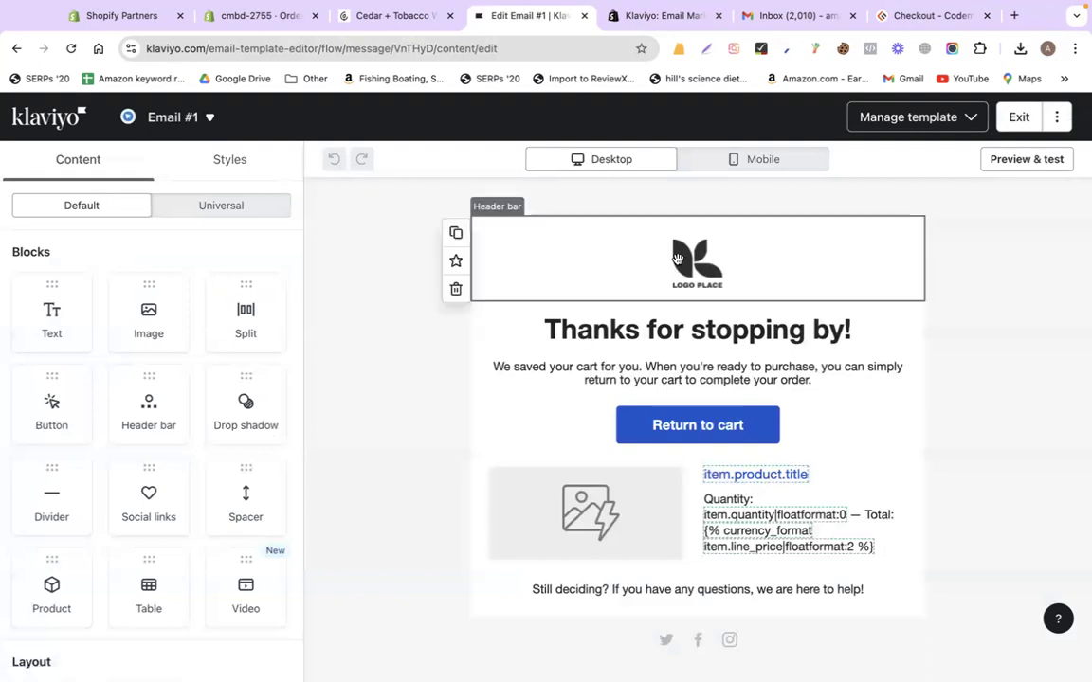
Replace the placeholder header logo in Email #1 with the codemanbd banner 255 image
{"action": "left_click", "coordinate": [606, 236]}
{"action": "left_click", "coordinate": [135, 364]}
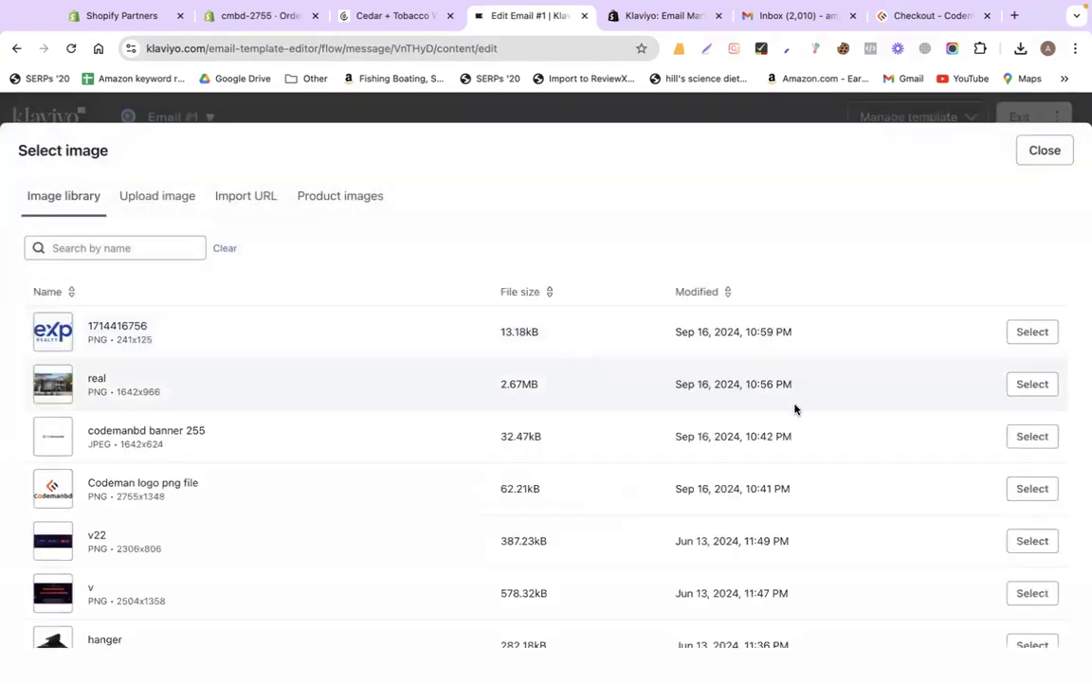
{"action": "left_click", "coordinate": [1031, 436]}
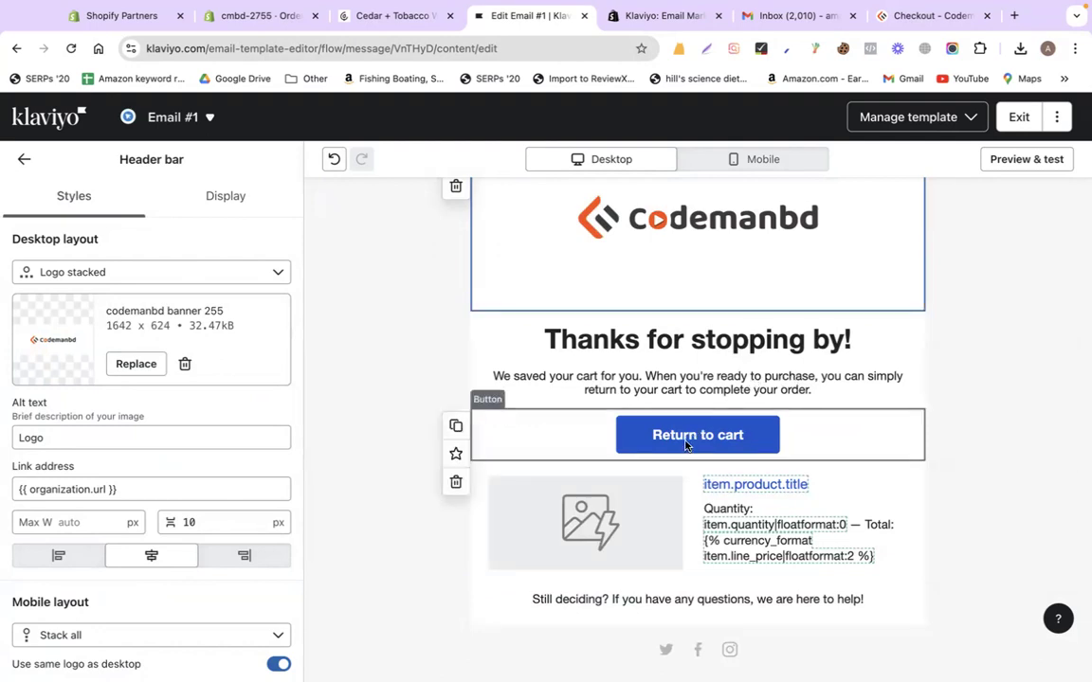
{"action": "left_click", "coordinate": [922, 16]}
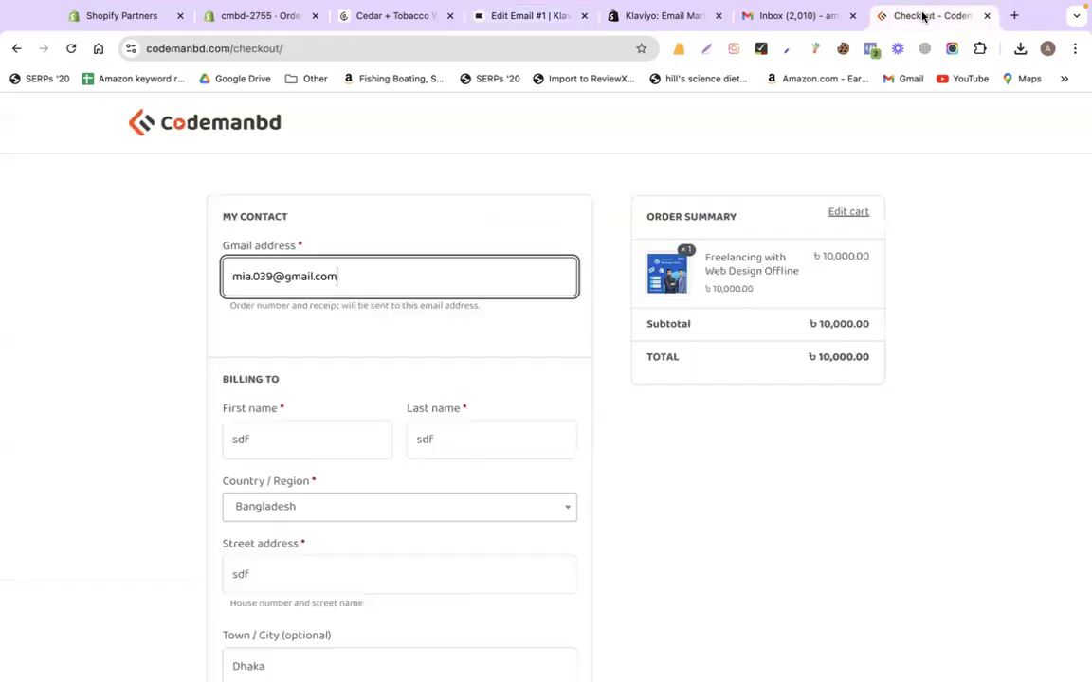
{"action": "scroll", "coordinate": [753, 485], "scroll_direction": "down", "scroll_amount": 2}
{"action": "scroll", "coordinate": [754, 486], "scroll_direction": "up", "scroll_amount": 2}
{"action": "left_click", "coordinate": [765, 17]}
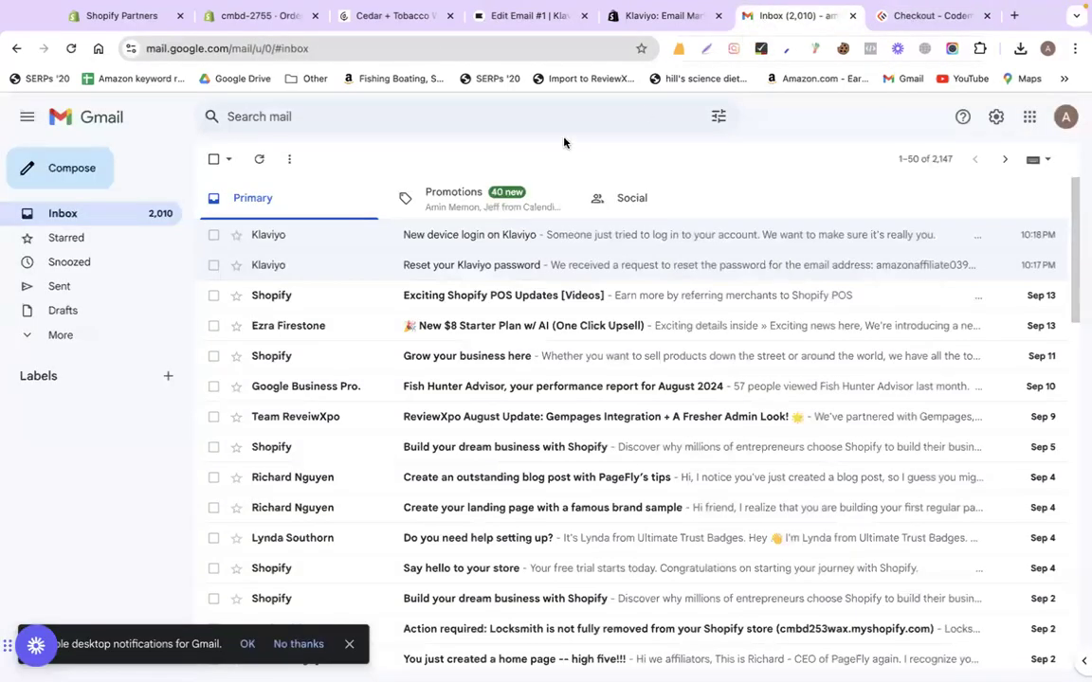
{"action": "left_click", "coordinate": [519, 17]}
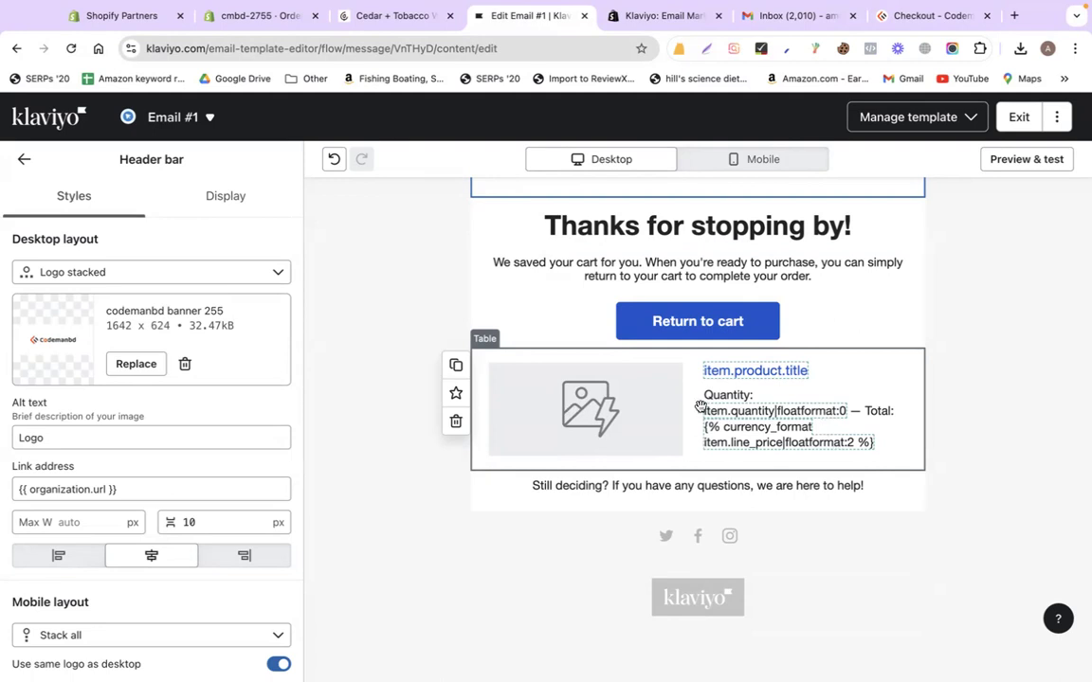
{"action": "left_click", "coordinate": [900, 17]}
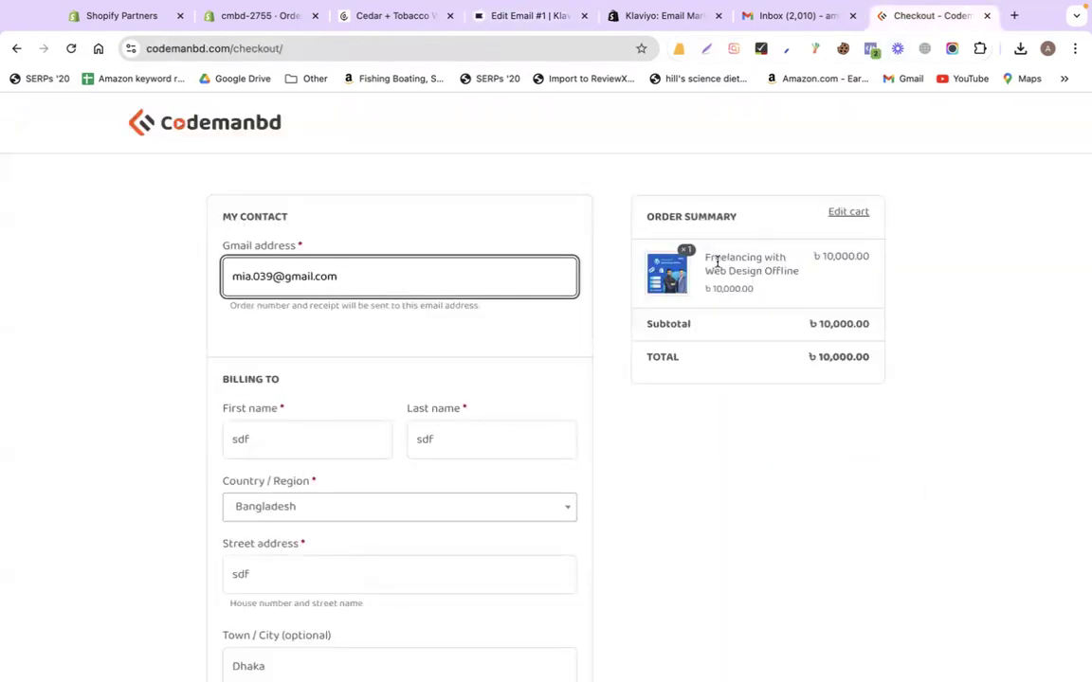
{"action": "left_click", "coordinate": [506, 19]}
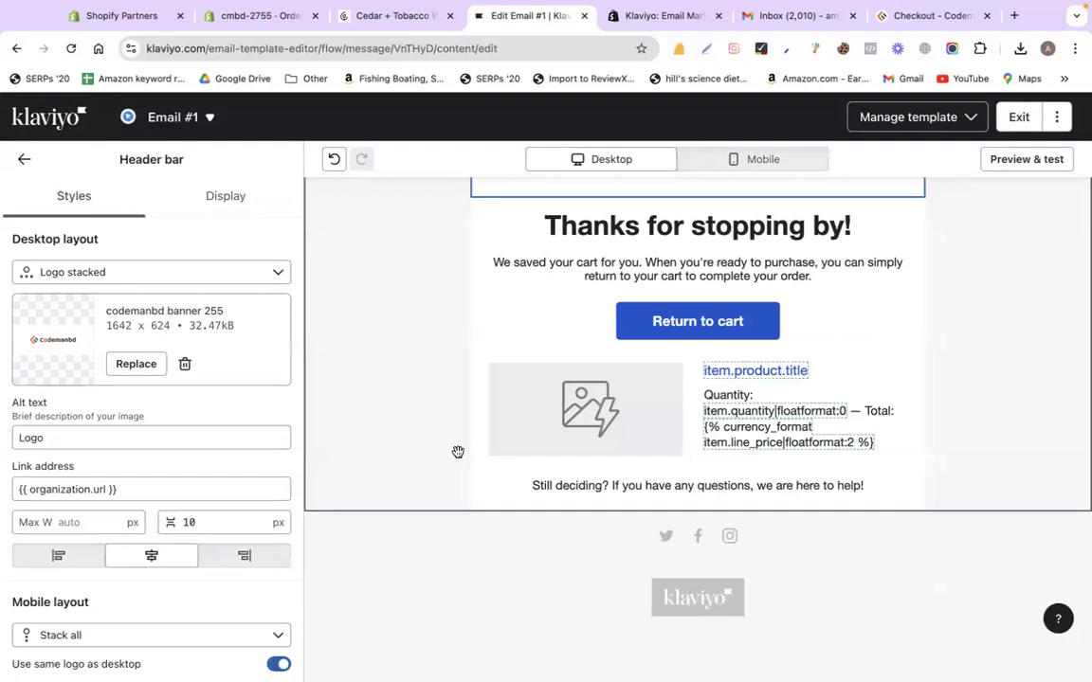
{"action": "scroll", "coordinate": [458, 452], "scroll_direction": "up", "scroll_amount": 5}
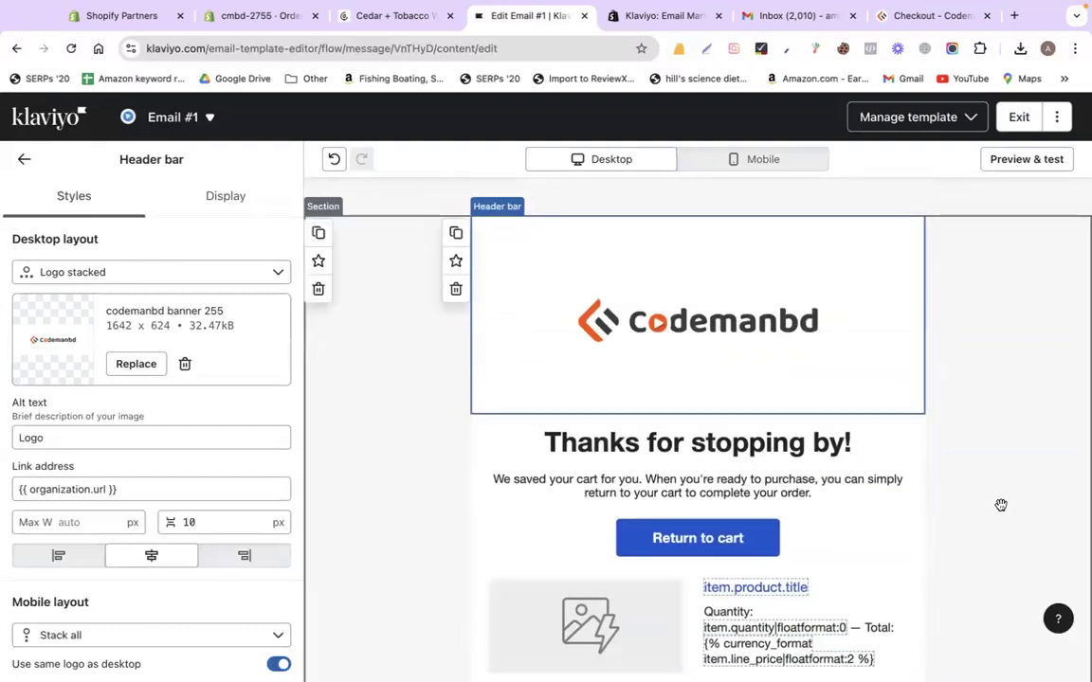
{"action": "scroll", "coordinate": [998, 504], "scroll_direction": "down", "scroll_amount": 3}
{"action": "scroll", "coordinate": [999, 504], "scroll_direction": "up", "scroll_amount": 4}
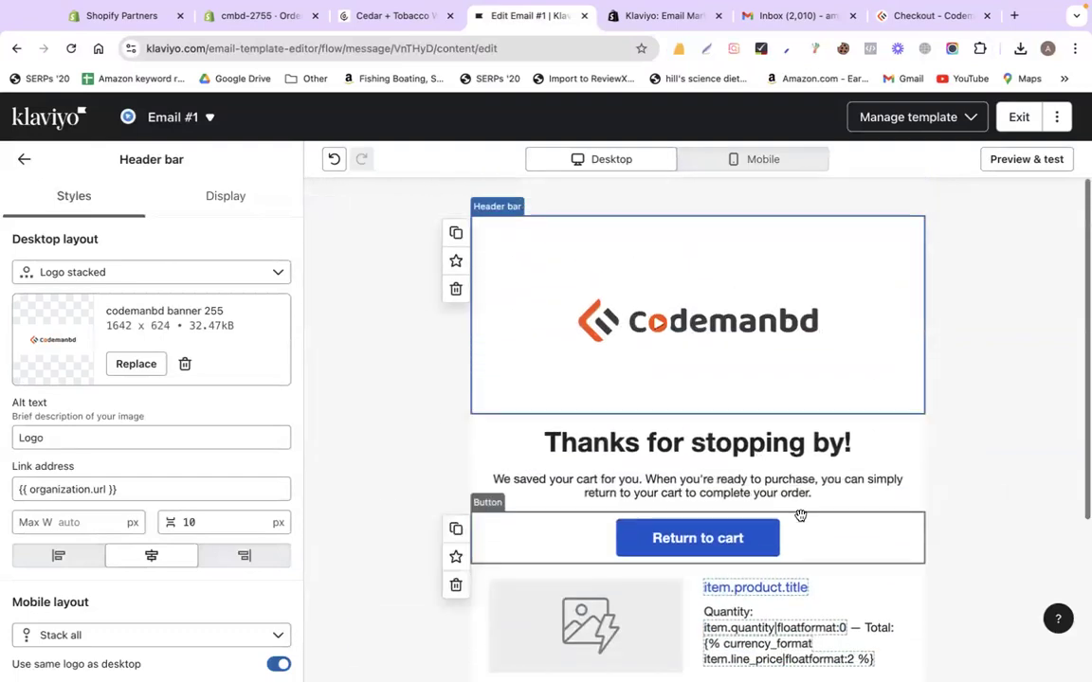
{"action": "left_click", "coordinate": [917, 18]}
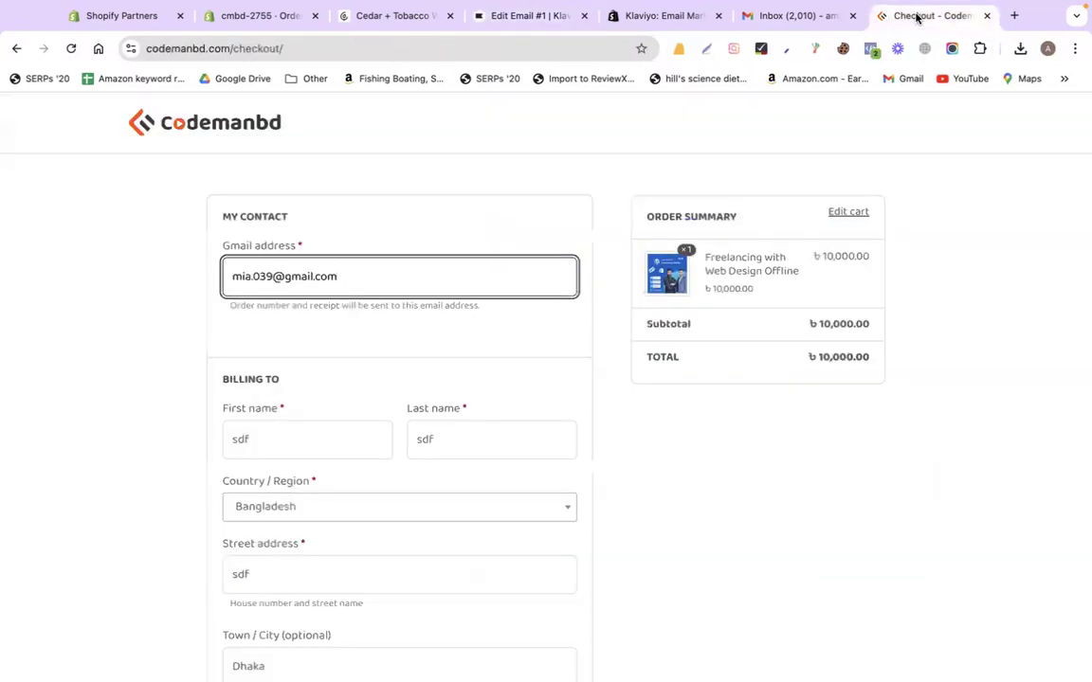
{"action": "left_click", "coordinate": [486, 19]}
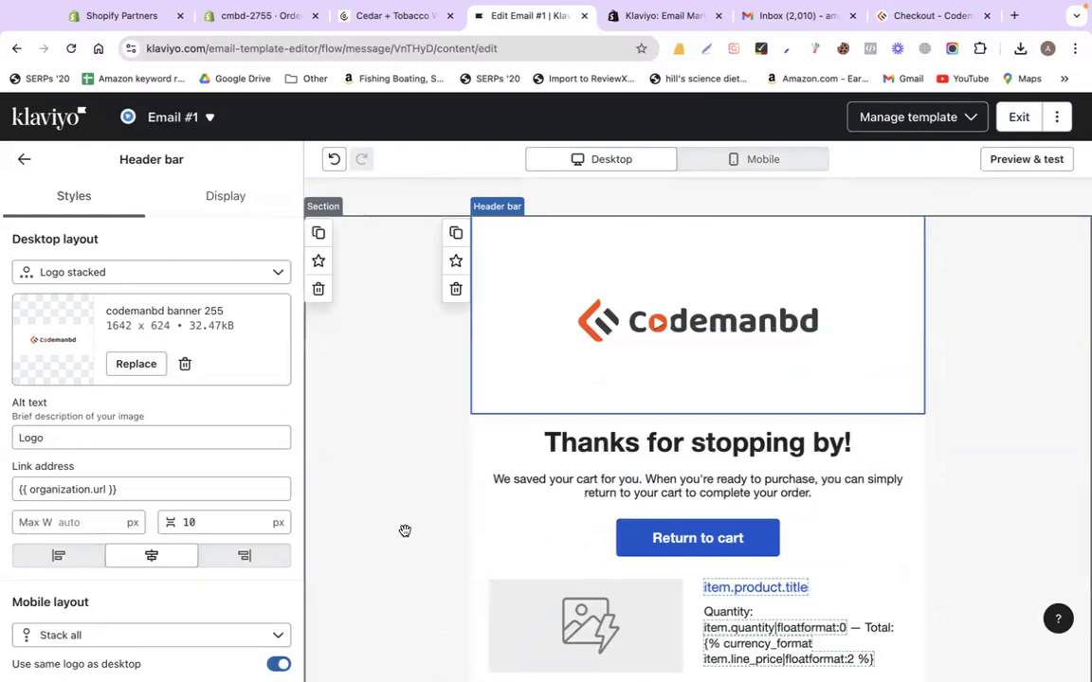
{"action": "scroll", "coordinate": [970, 406], "scroll_direction": "down", "scroll_amount": 5}
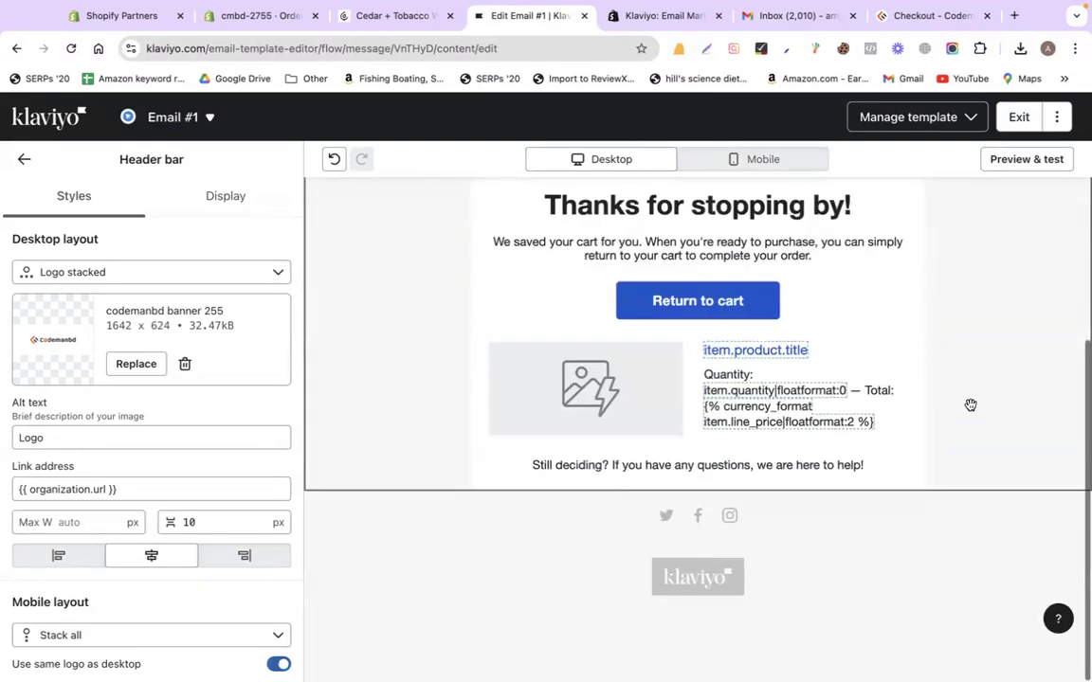
{"action": "scroll", "coordinate": [970, 405], "scroll_direction": "up", "scroll_amount": 5}
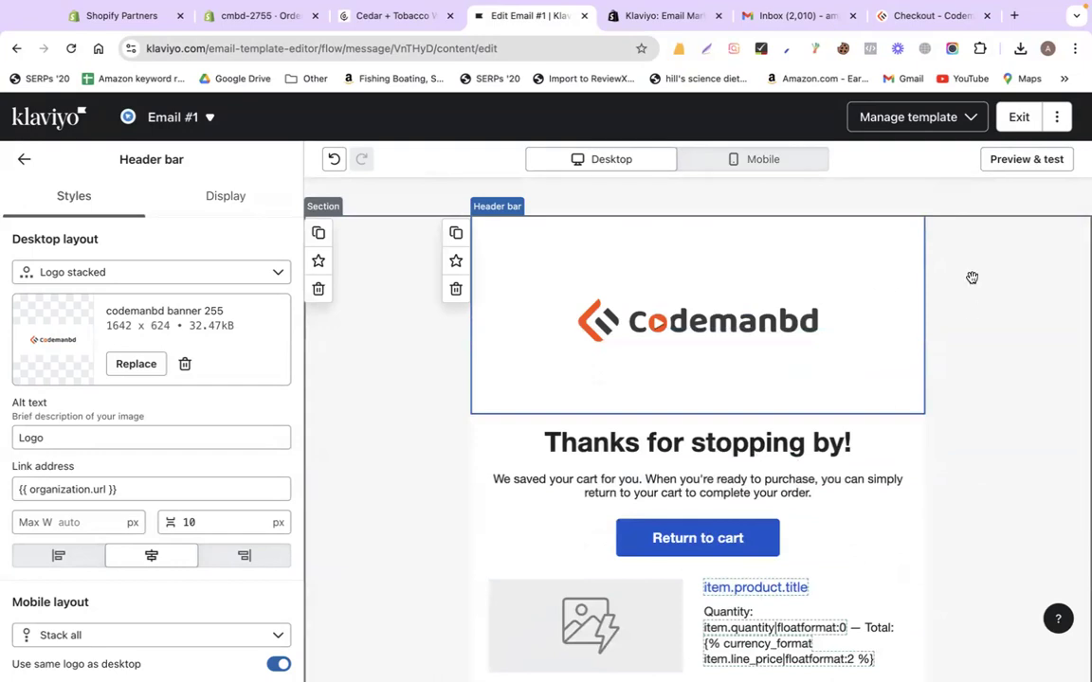
{"action": "scroll", "coordinate": [921, 395], "scroll_direction": "down", "scroll_amount": 3}
{"action": "scroll", "coordinate": [928, 370], "scroll_direction": "up", "scroll_amount": 3}
Exit the Email #1 template editor and mark it done
{"action": "left_click", "coordinate": [1016, 115]}
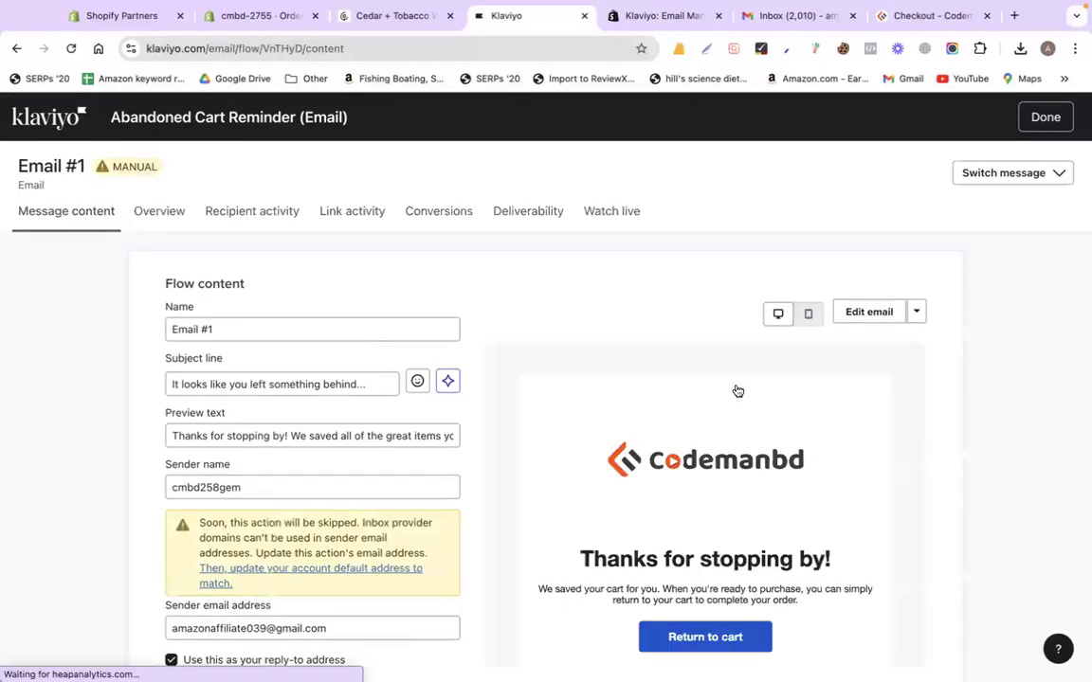
{"action": "scroll", "coordinate": [901, 280], "scroll_direction": "down", "scroll_amount": 2}
{"action": "scroll", "coordinate": [997, 258], "scroll_direction": "up", "scroll_amount": 2}
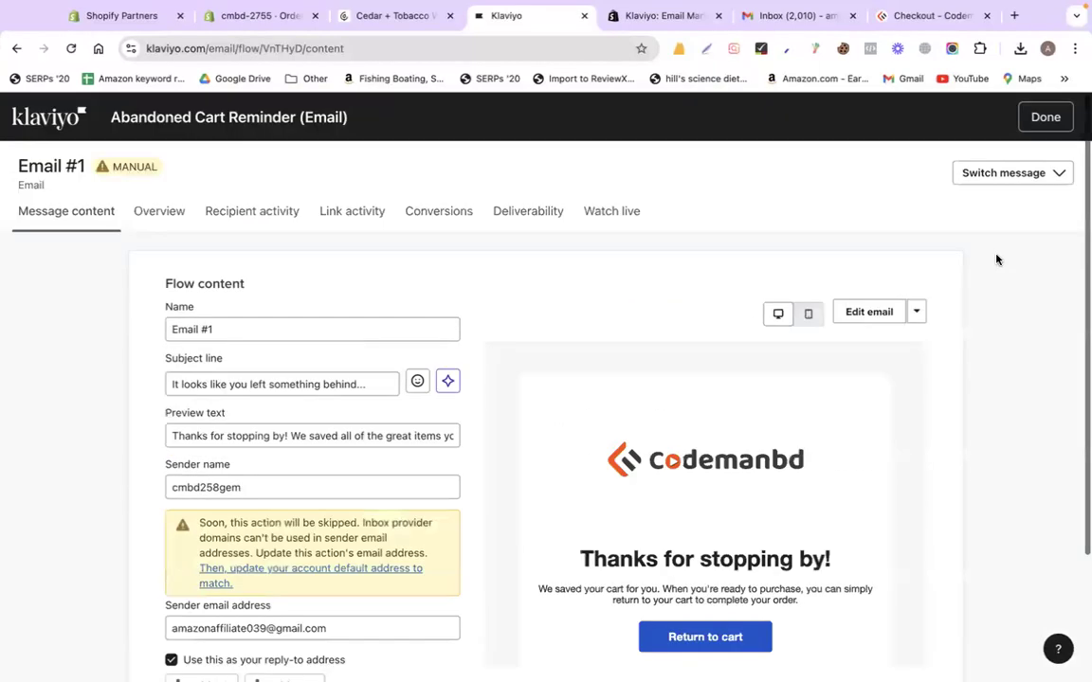
{"action": "left_click", "coordinate": [1046, 115]}
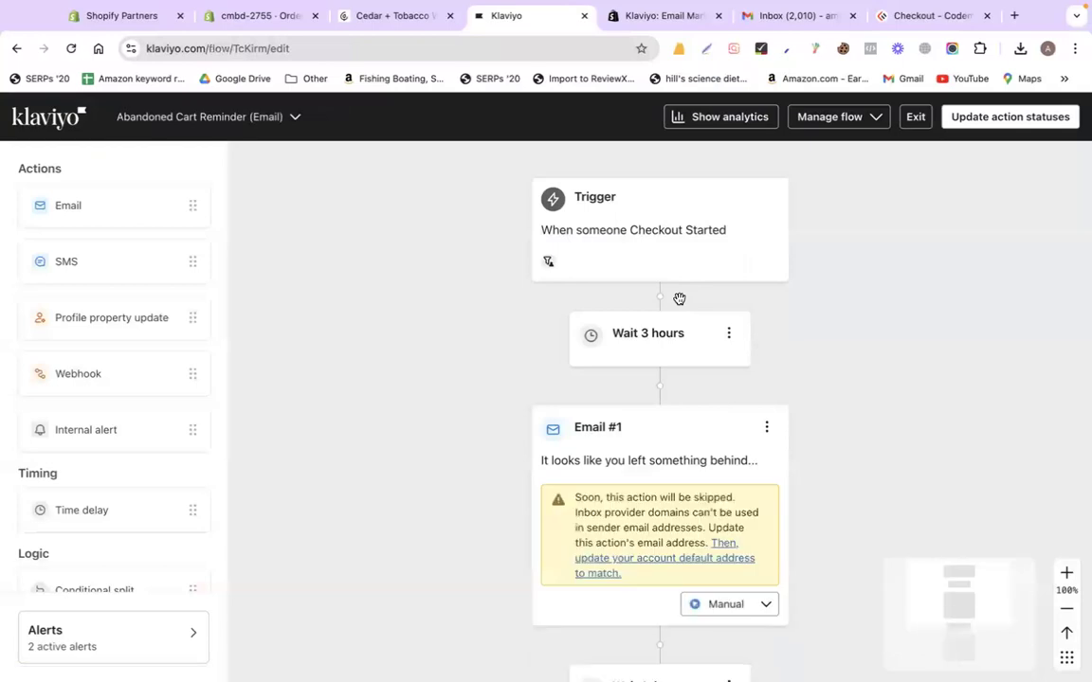
Open Abandoned Cart Email #2, 'Did you forget something?', in the template editor
{"action": "scroll", "coordinate": [568, 481], "scroll_direction": "down", "scroll_amount": 5}
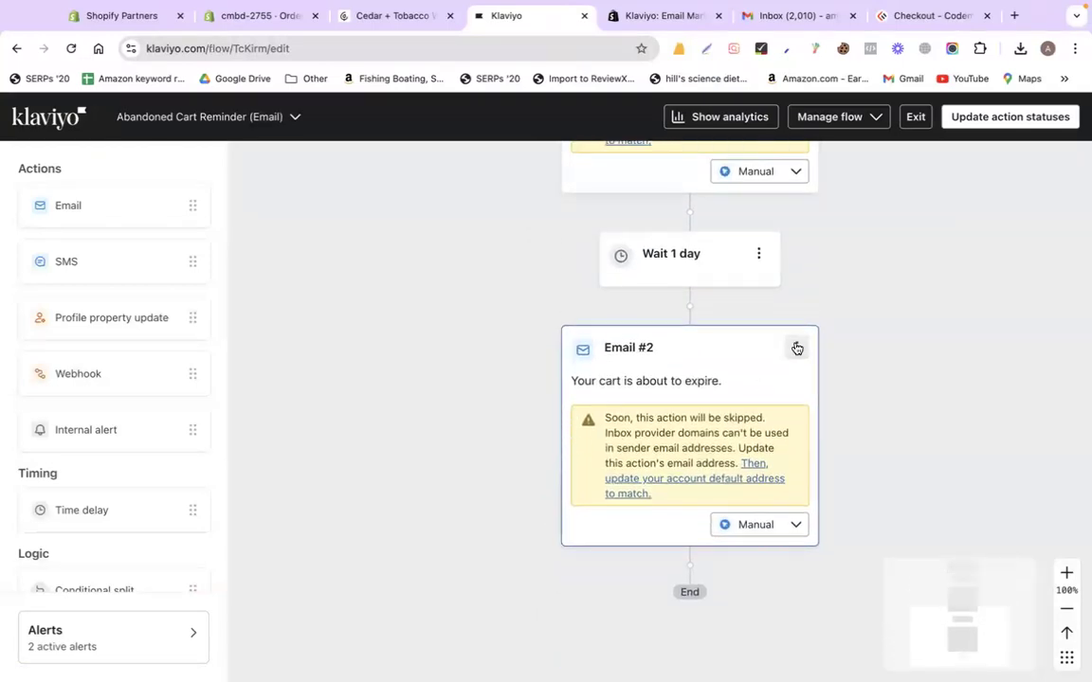
{"action": "left_click", "coordinate": [796, 348]}
{"action": "left_click", "coordinate": [804, 377]}
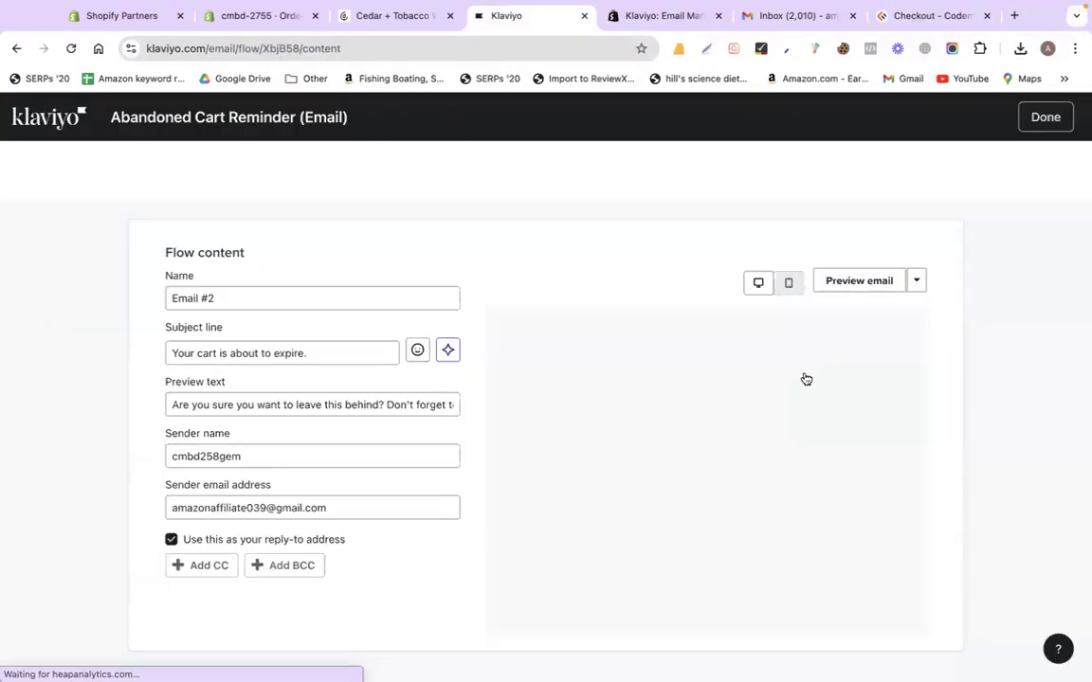
{"action": "left_click", "coordinate": [256, 387]}
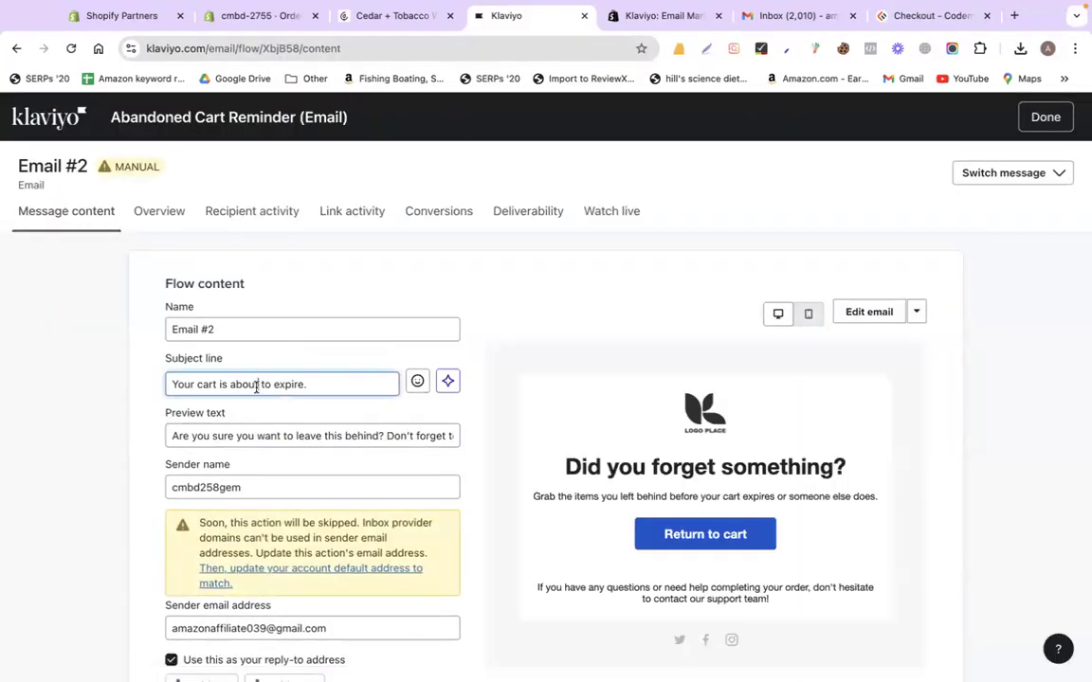
{"action": "triple_click", "coordinate": [256, 386]}
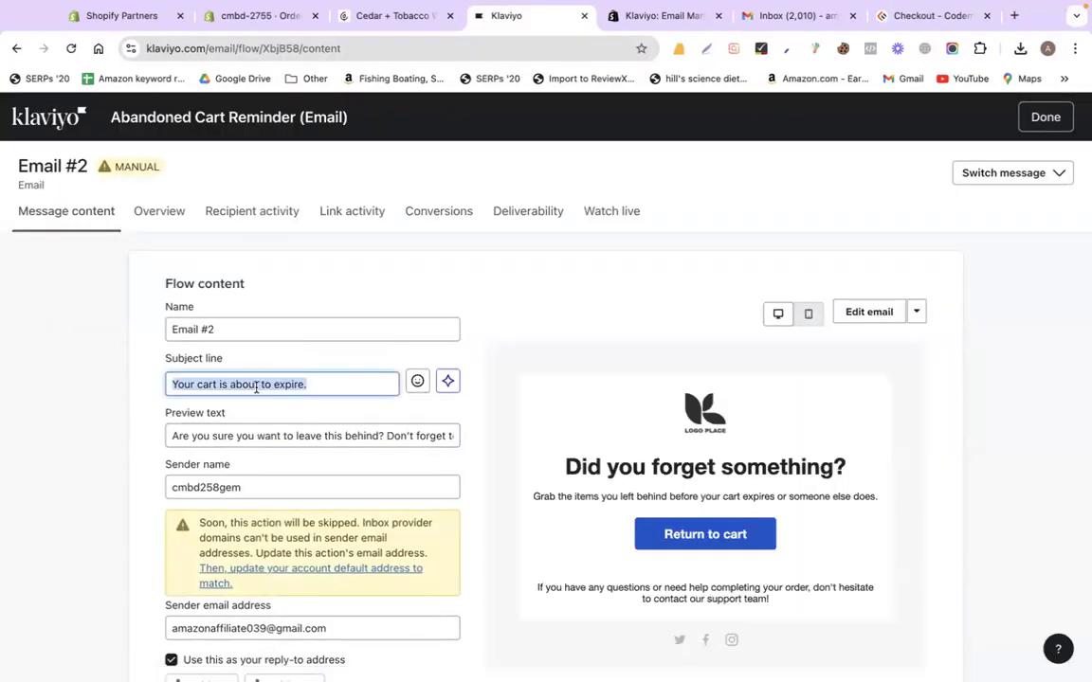
{"action": "left_click", "coordinate": [315, 384]}
{"action": "double_click", "coordinate": [290, 384]}
{"action": "left_click", "coordinate": [348, 382]}
{"action": "left_click", "coordinate": [869, 312]}
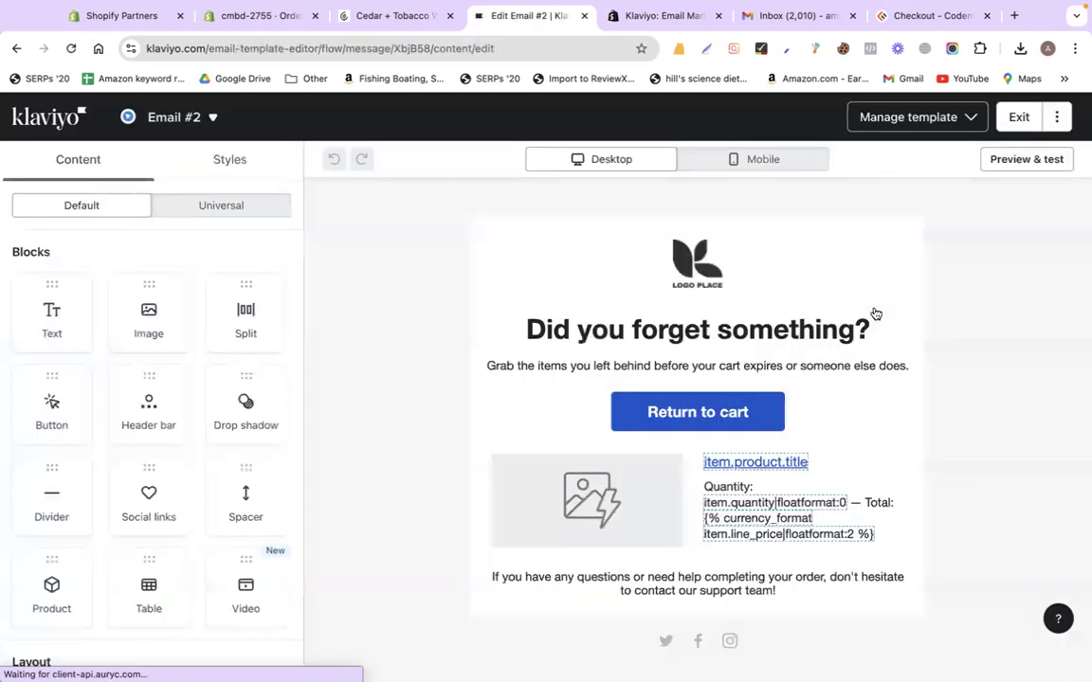
Swap Email #2's header logo for the codemanbd banner 255 image
{"action": "left_click", "coordinate": [607, 248]}
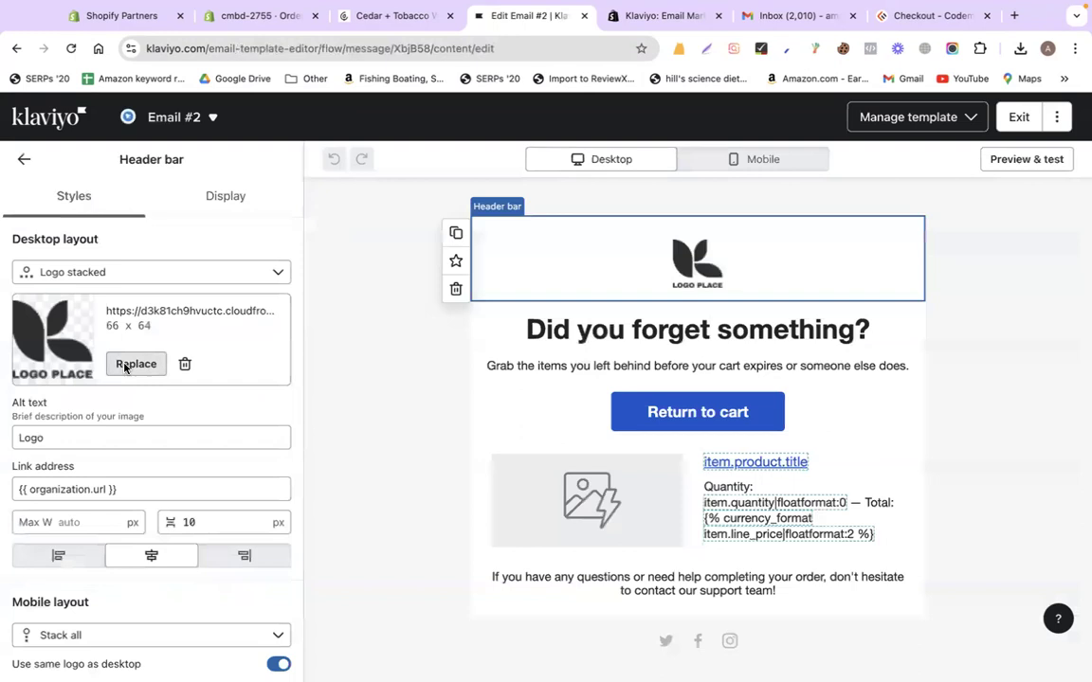
{"action": "left_click", "coordinate": [134, 365]}
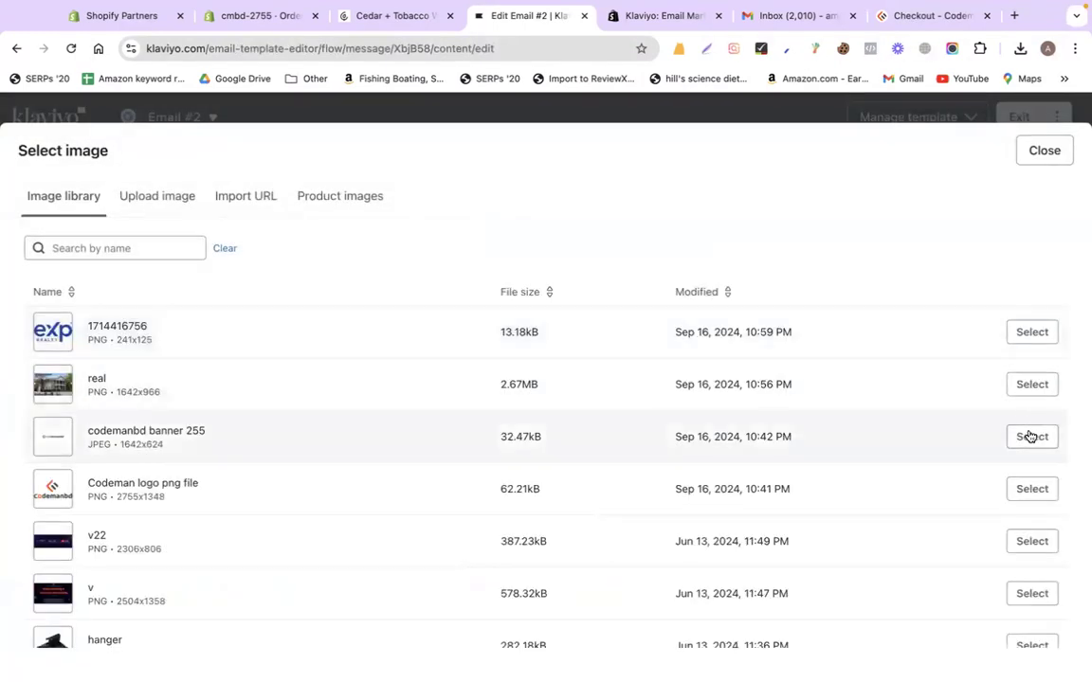
{"action": "left_click", "coordinate": [1031, 436]}
Exit the Email #2 template editor
{"action": "scroll", "coordinate": [986, 405], "scroll_direction": "down", "scroll_amount": 3}
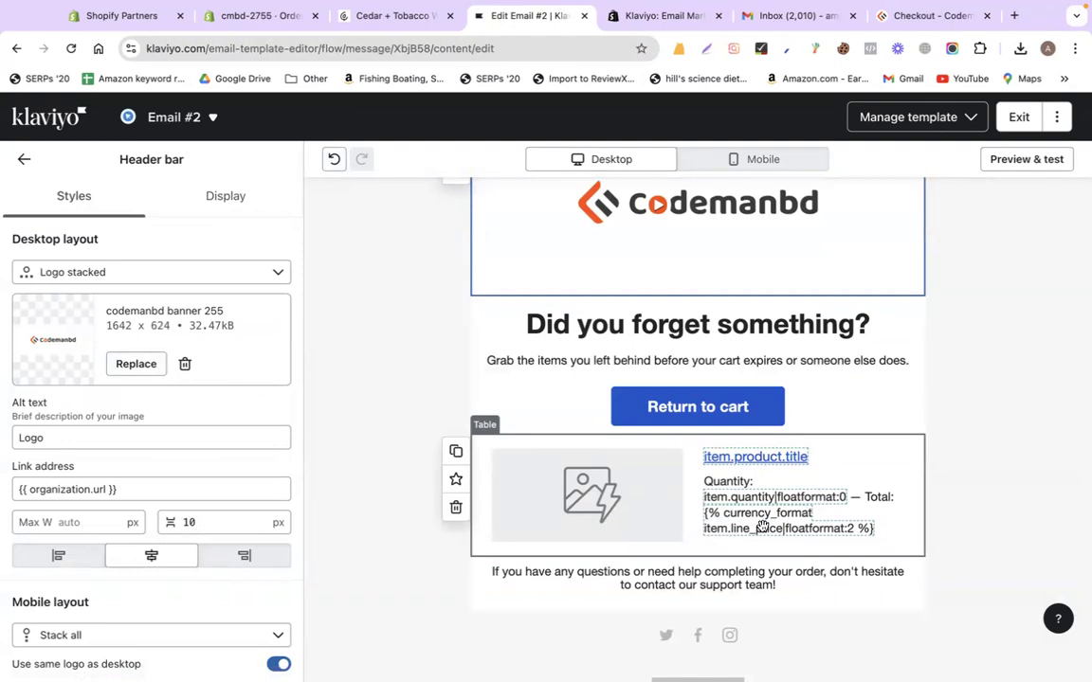
{"action": "scroll", "coordinate": [663, 389], "scroll_direction": "up", "scroll_amount": 2}
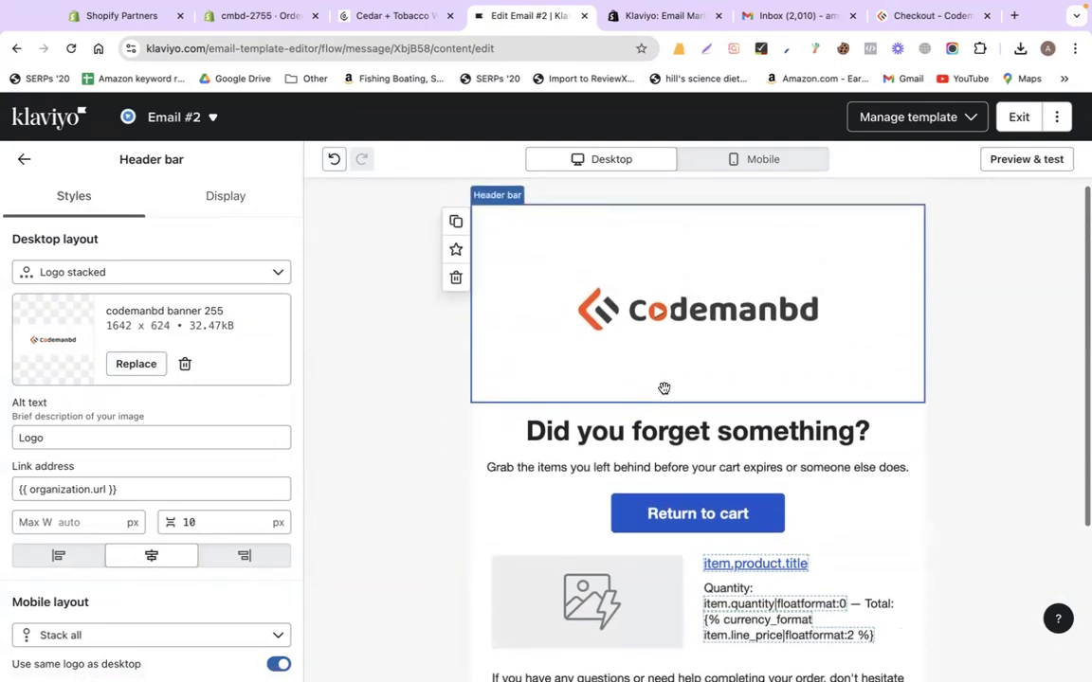
{"action": "left_click", "coordinate": [1015, 117]}
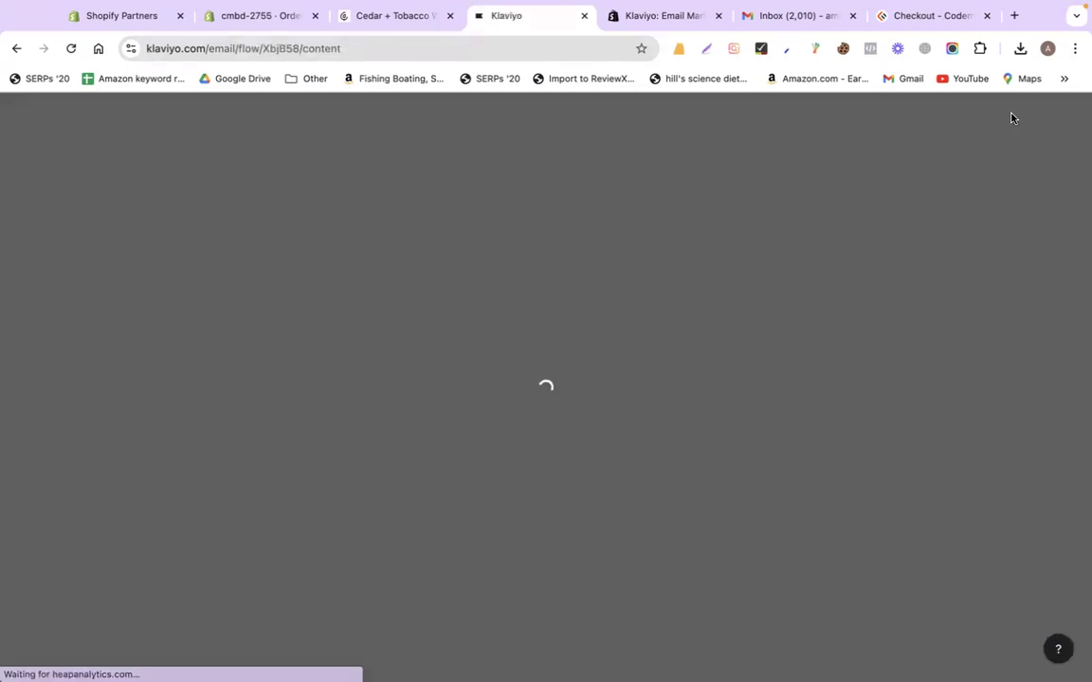
Return to the Abandoned Cart flow overview and try the status menus for Email #1 and Email #2
{"action": "left_click", "coordinate": [1045, 117]}
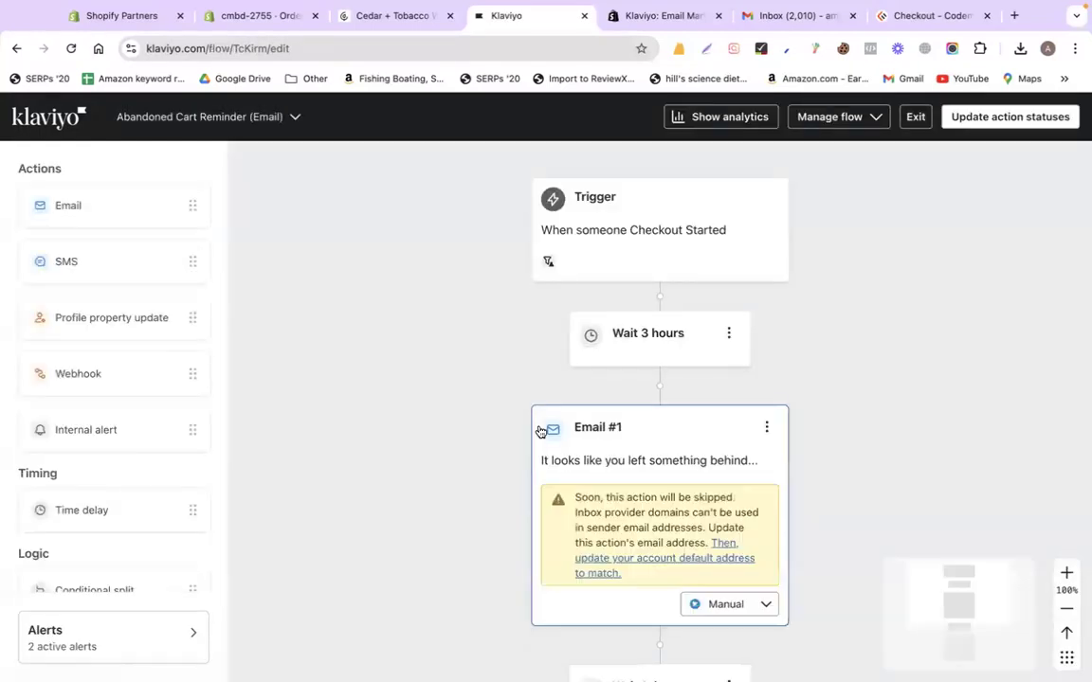
{"action": "scroll", "coordinate": [834, 413], "scroll_direction": "down", "scroll_amount": 1}
{"action": "left_click", "coordinate": [726, 555]}
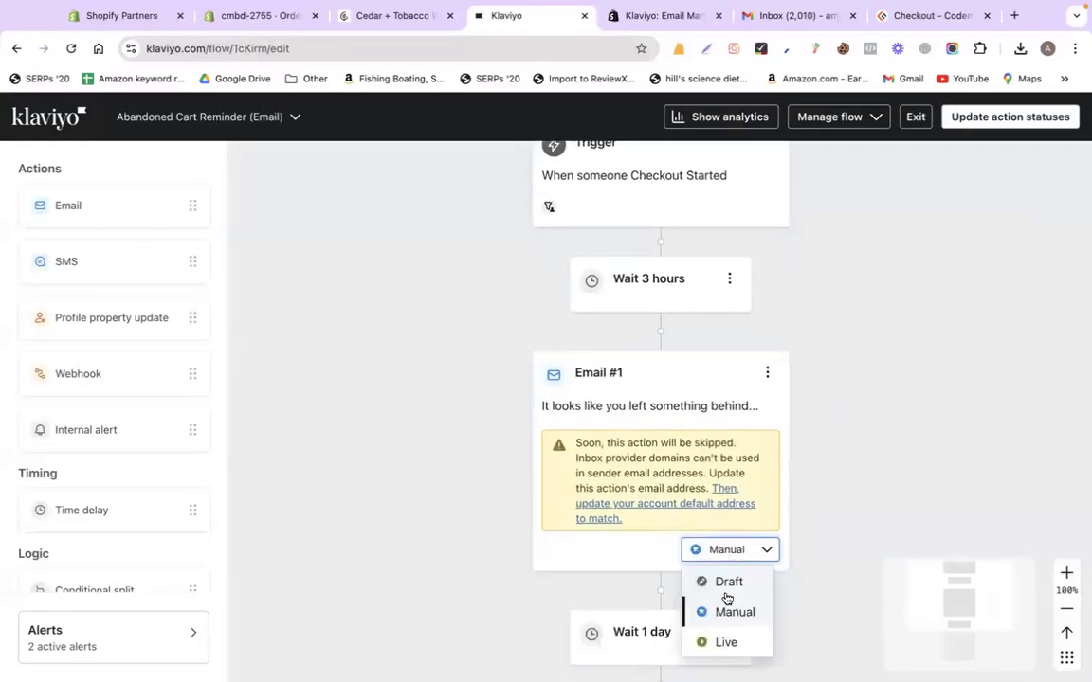
{"action": "left_click", "coordinate": [835, 496]}
{"action": "scroll", "coordinate": [834, 495], "scroll_direction": "down", "scroll_amount": 3}
{"action": "left_click", "coordinate": [736, 381]}
{"action": "left_click", "coordinate": [741, 401]}
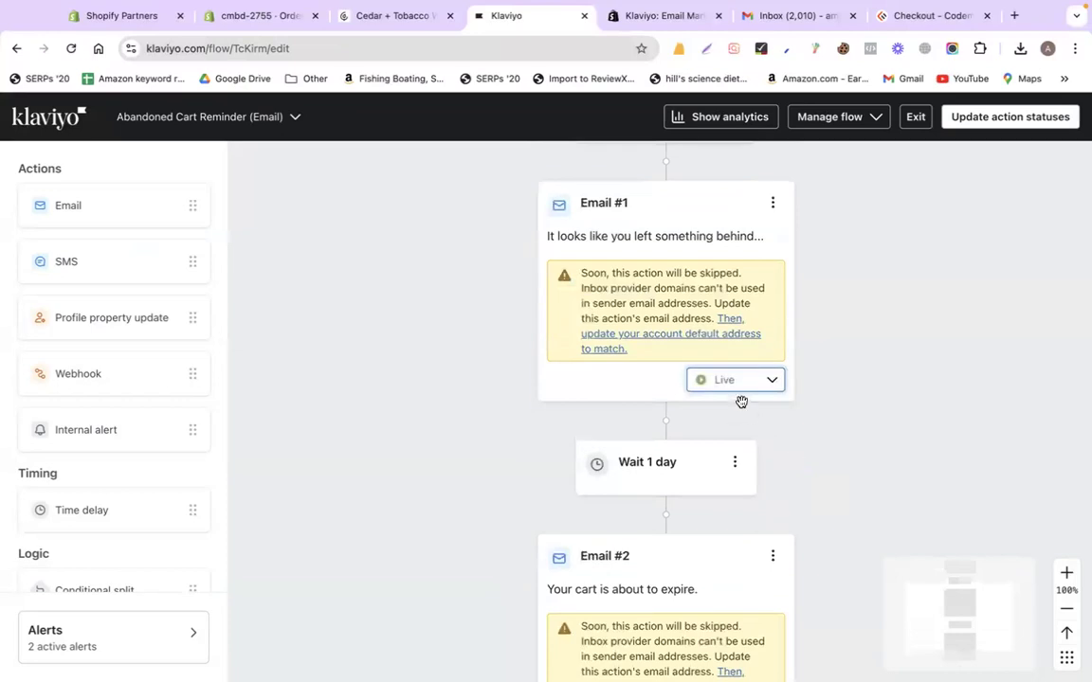
{"action": "scroll", "coordinate": [860, 526], "scroll_direction": "down", "scroll_amount": 4}
{"action": "left_click", "coordinate": [741, 477]}
{"action": "left_click", "coordinate": [738, 567]}
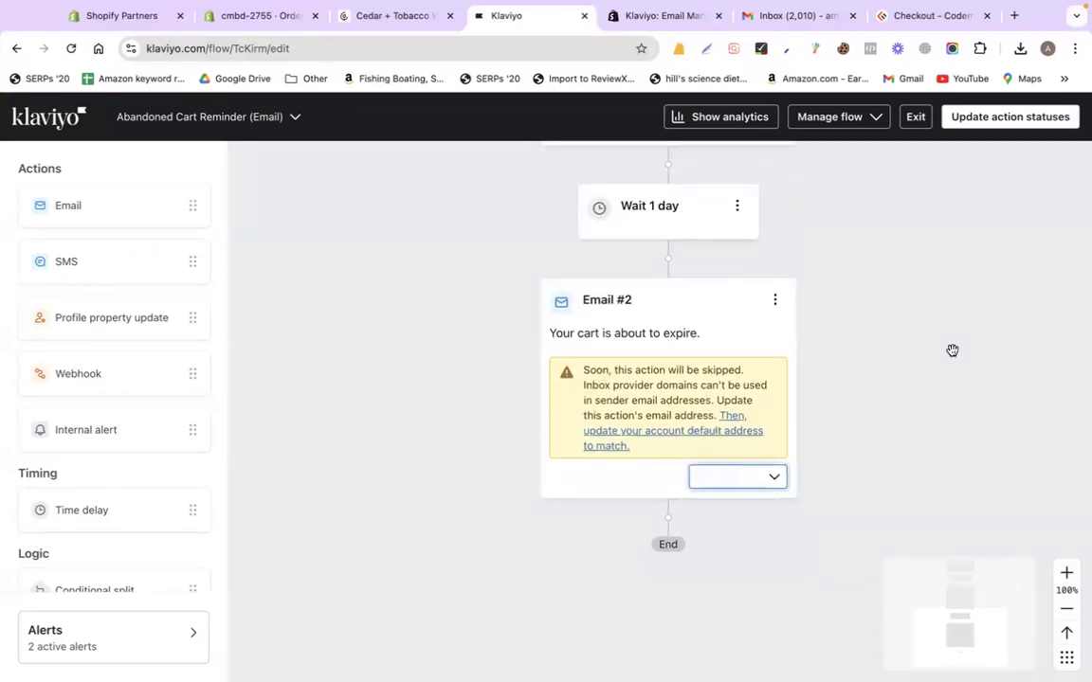
Update every action status in the Abandoned Cart Reminder flow to Live
{"action": "left_click", "coordinate": [993, 118]}
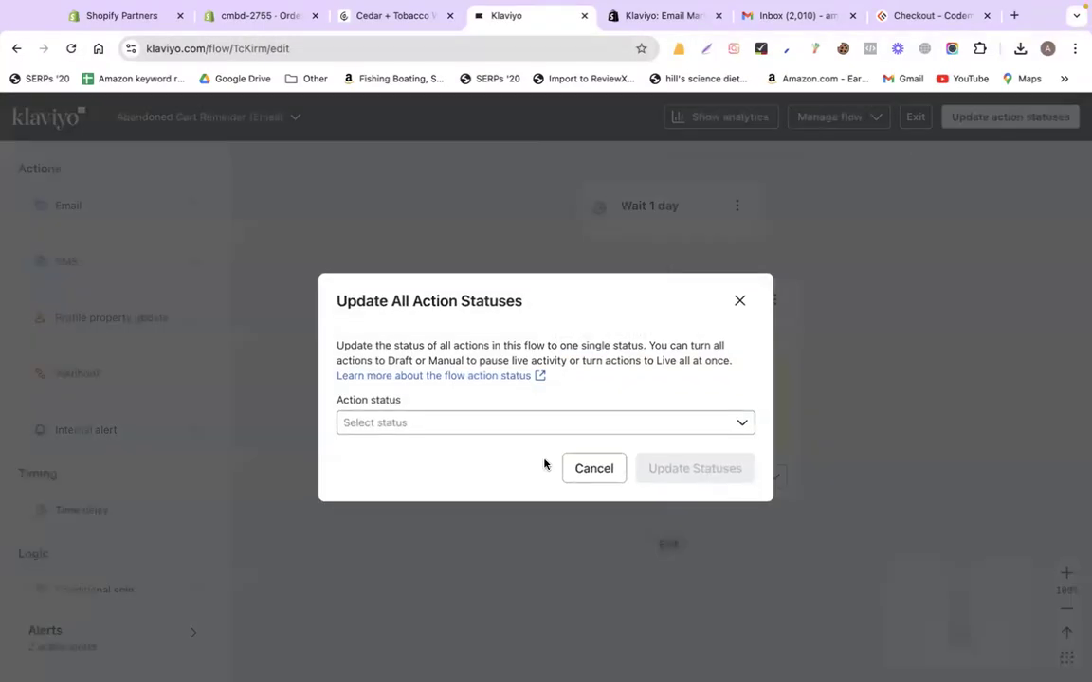
{"action": "left_click", "coordinate": [469, 445]}
{"action": "left_click", "coordinate": [382, 537]}
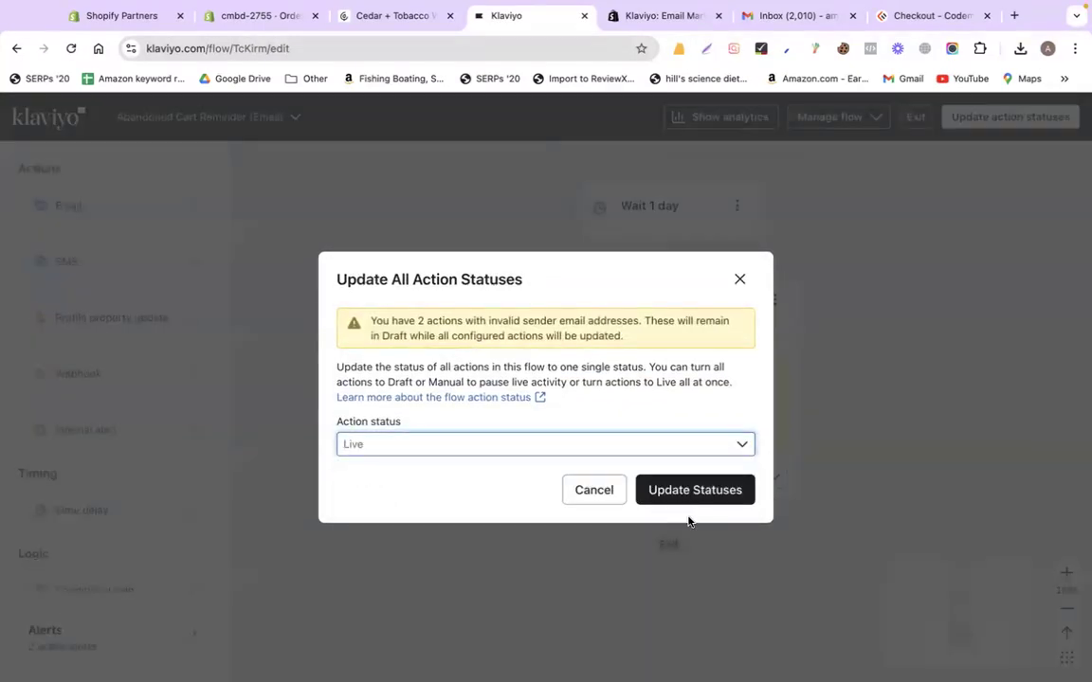
{"action": "left_click", "coordinate": [692, 491]}
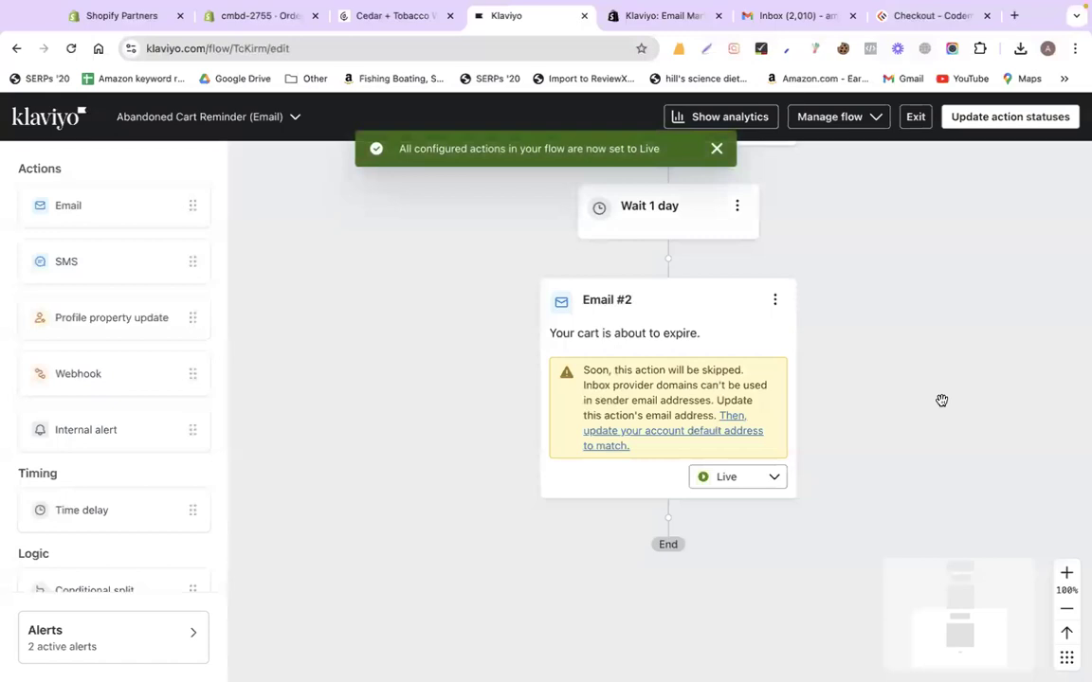
Go back to the Flows list and review the three Live flows
{"action": "scroll", "coordinate": [941, 401], "scroll_direction": "up", "scroll_amount": 5}
{"action": "left_click", "coordinate": [42, 118]}
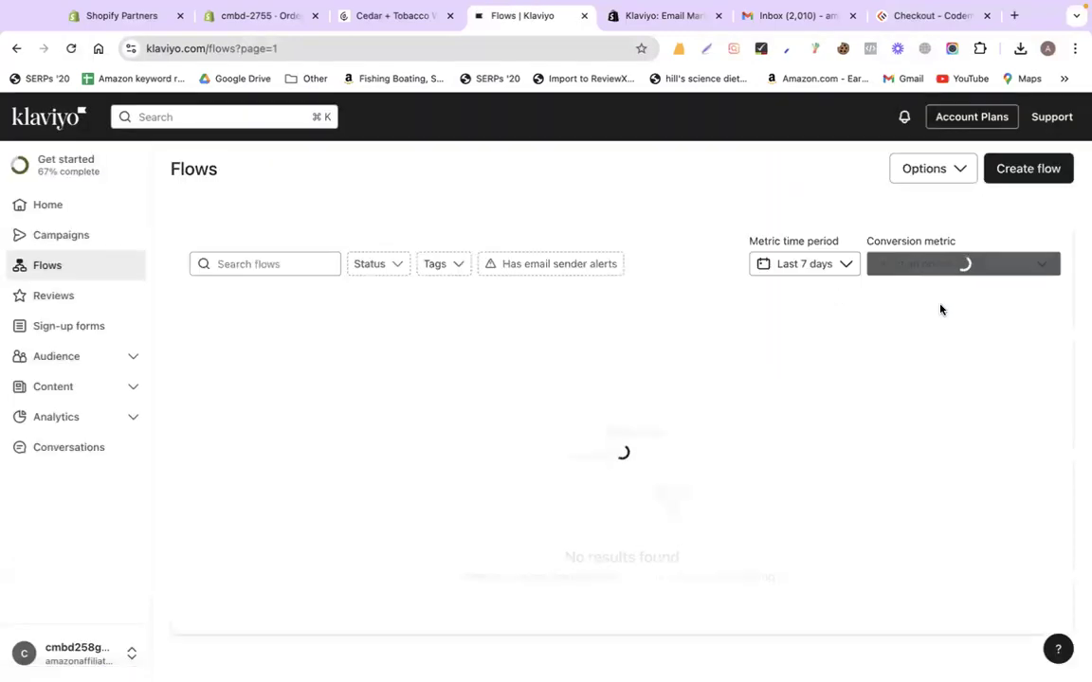
{"action": "scroll", "coordinate": [532, 355], "scroll_direction": "down", "scroll_amount": 3}
{"action": "scroll", "coordinate": [263, 343], "scroll_direction": "up", "scroll_amount": 3}
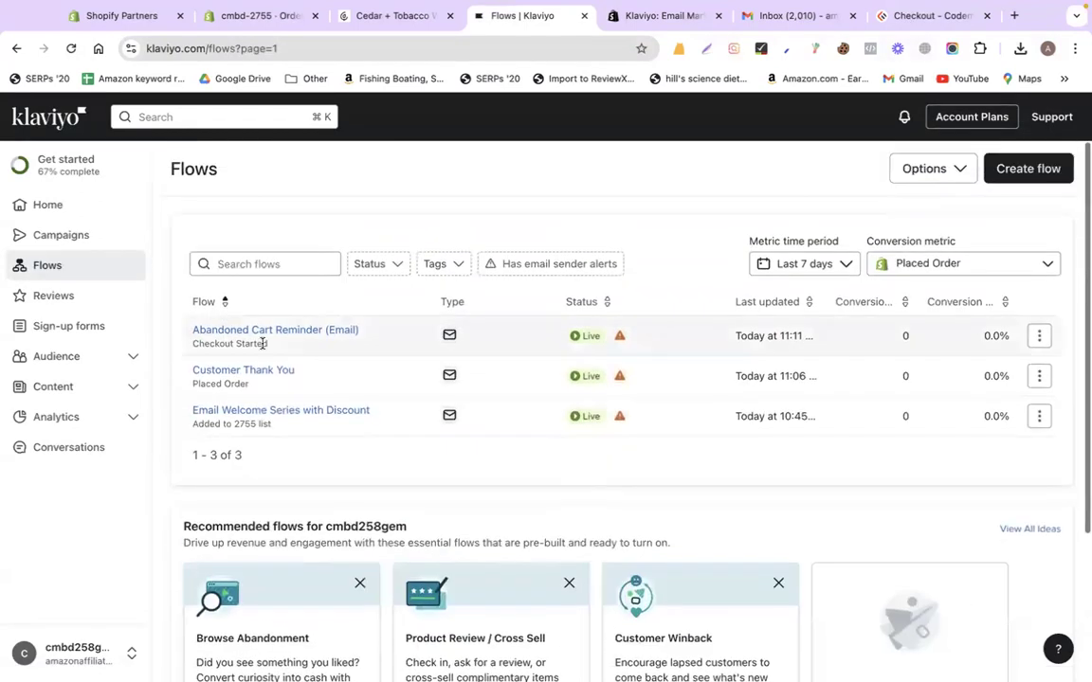
{"action": "left_click_drag", "start_coordinate": [163, 293], "coordinate": [326, 328]}
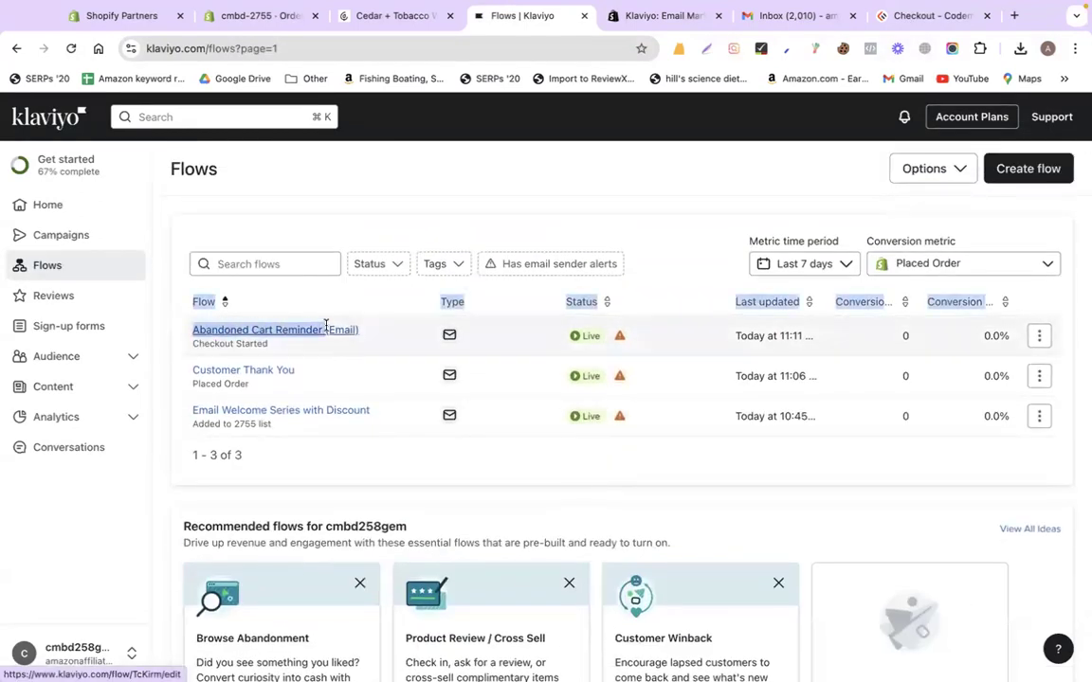
{"action": "left_click", "coordinate": [394, 178]}
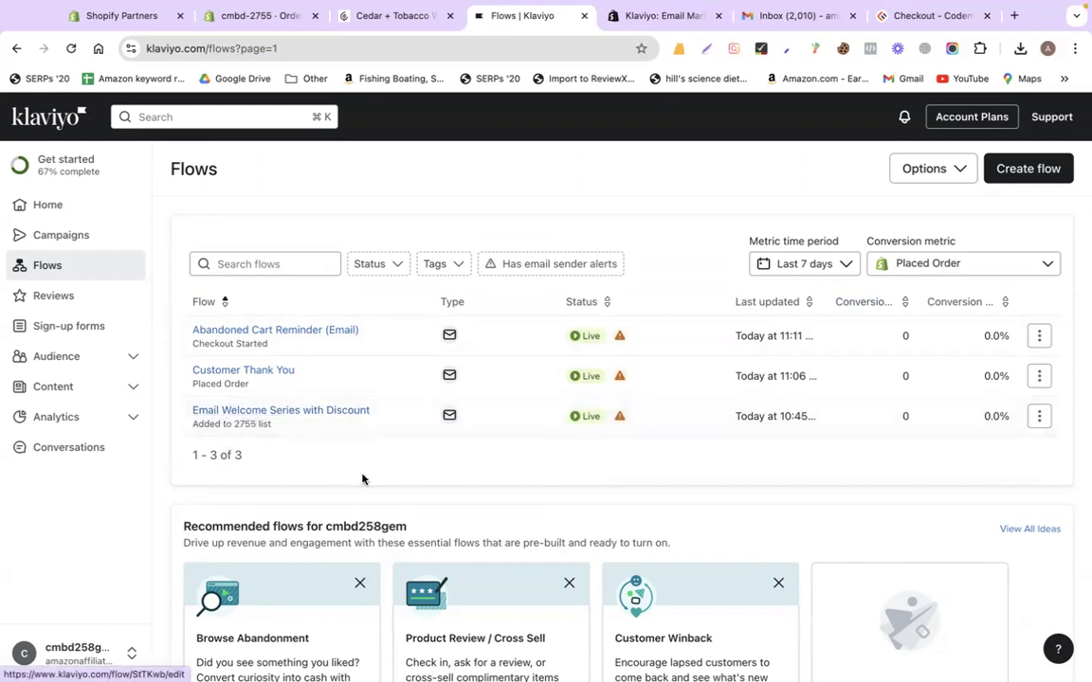
{"action": "scroll", "coordinate": [363, 479], "scroll_direction": "down", "scroll_amount": 3}
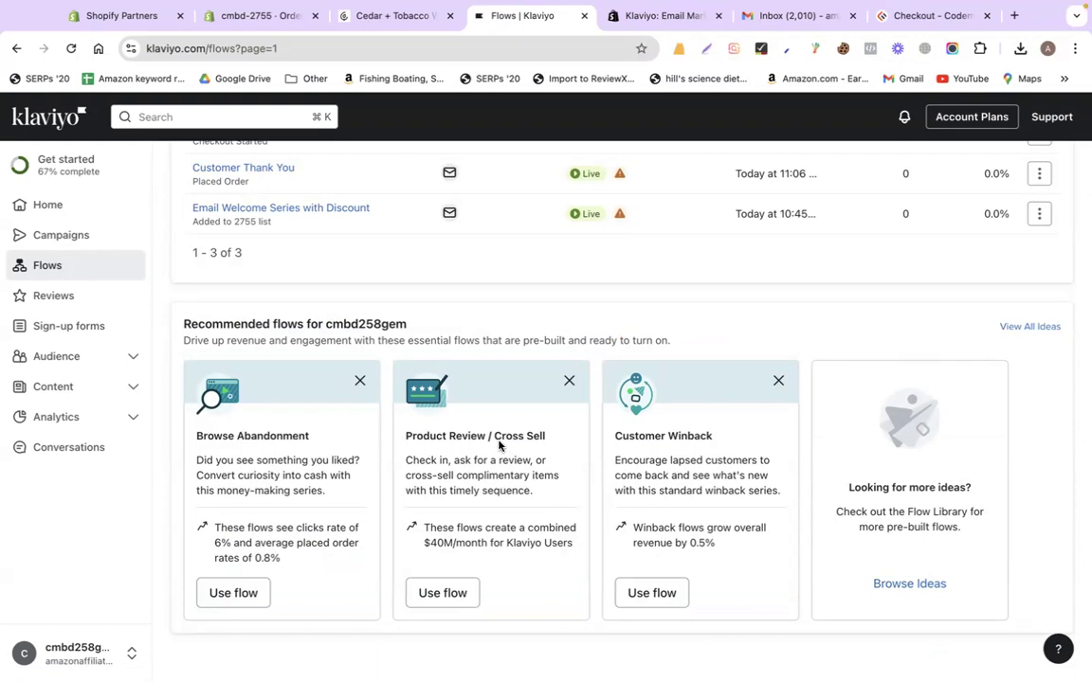
{"action": "left_click_drag", "start_coordinate": [408, 437], "coordinate": [727, 436]}
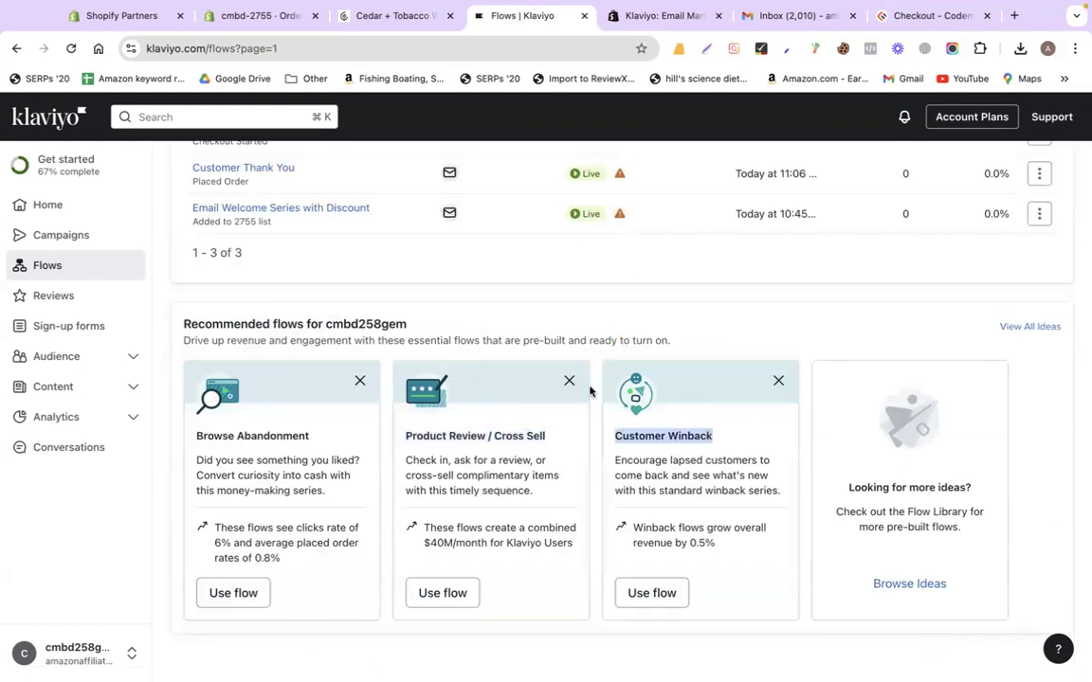
{"action": "scroll", "coordinate": [589, 391], "scroll_direction": "up", "scroll_amount": 3}
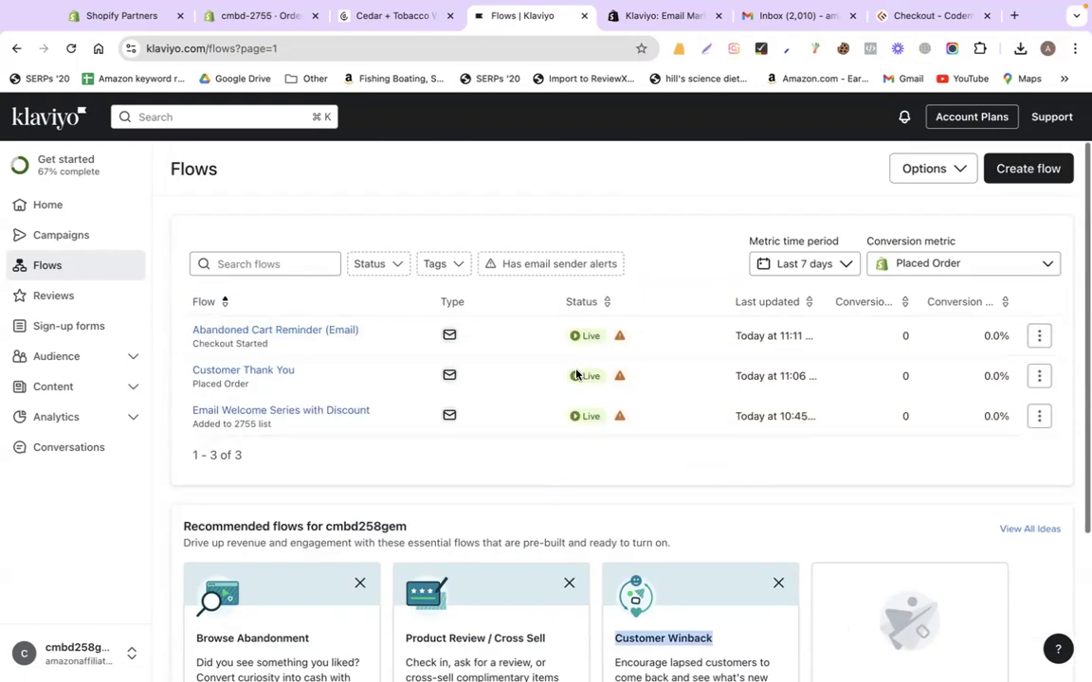
Create a Welcome Series - Customer v. Non-Customer flow triggered by joining Newsletter
{"action": "left_click", "coordinate": [1017, 173]}
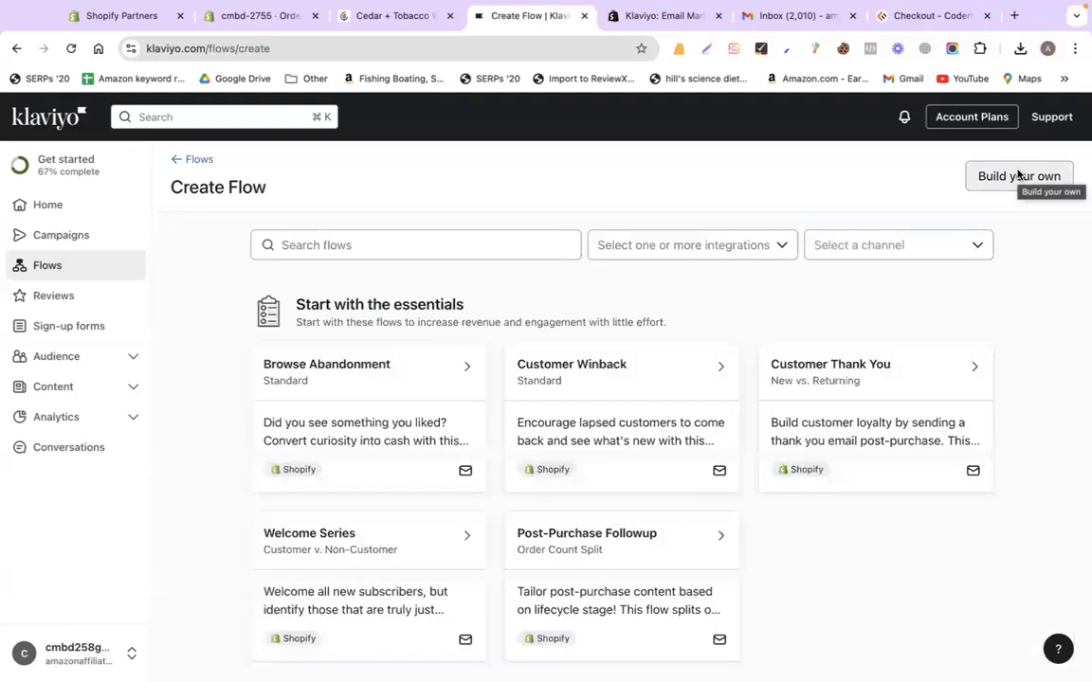
{"action": "scroll", "coordinate": [528, 439], "scroll_direction": "down", "scroll_amount": 3}
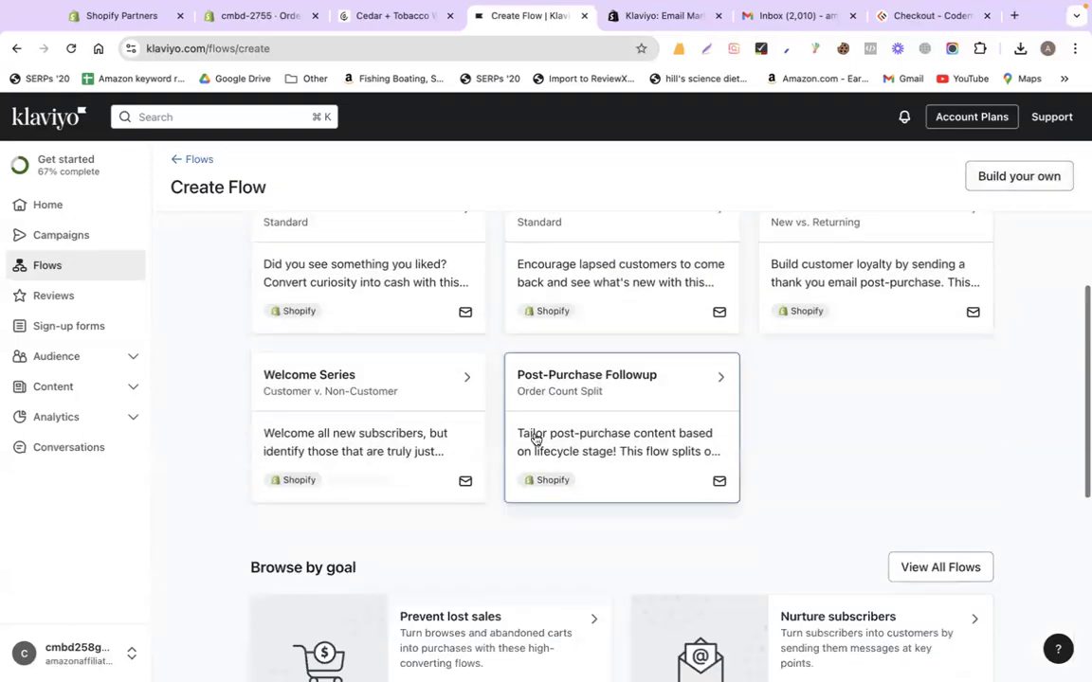
{"action": "left_click", "coordinate": [346, 402]}
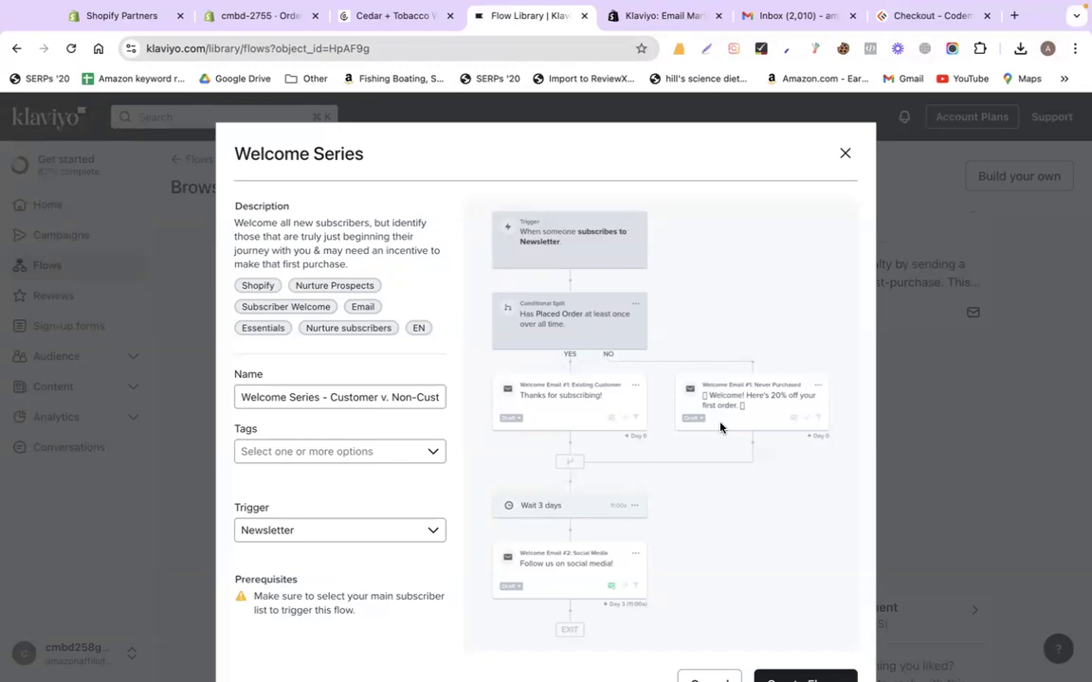
{"action": "left_click", "coordinate": [805, 675]}
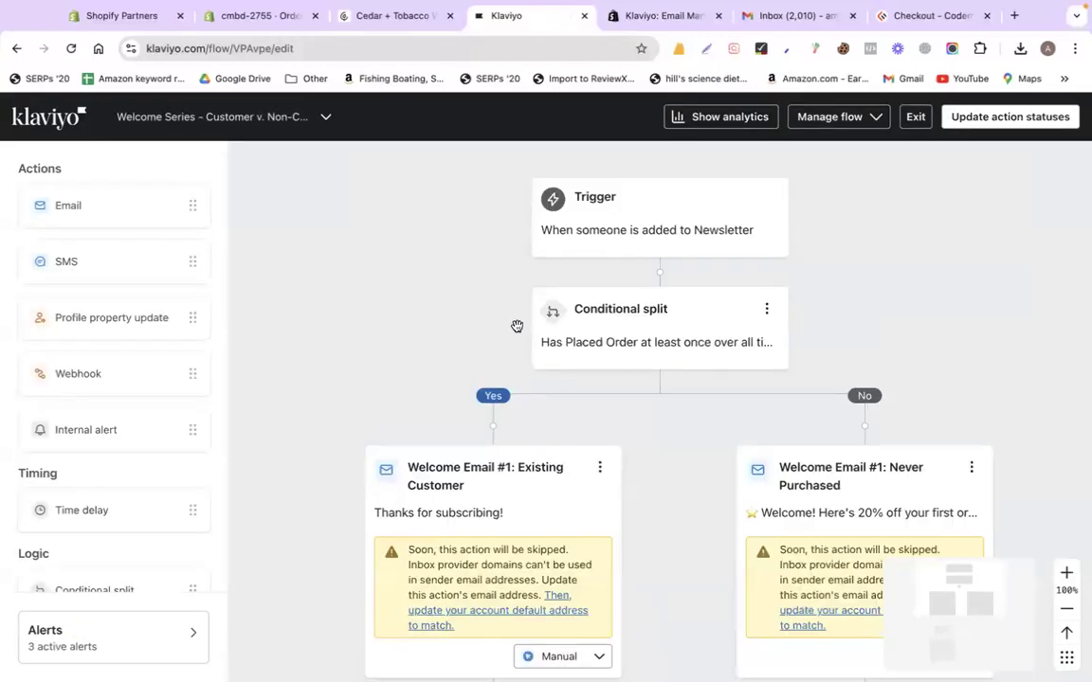
Delete the Existing Customer and Never Purchased emails and the conditional split with both paths
{"action": "left_click", "coordinate": [652, 244]}
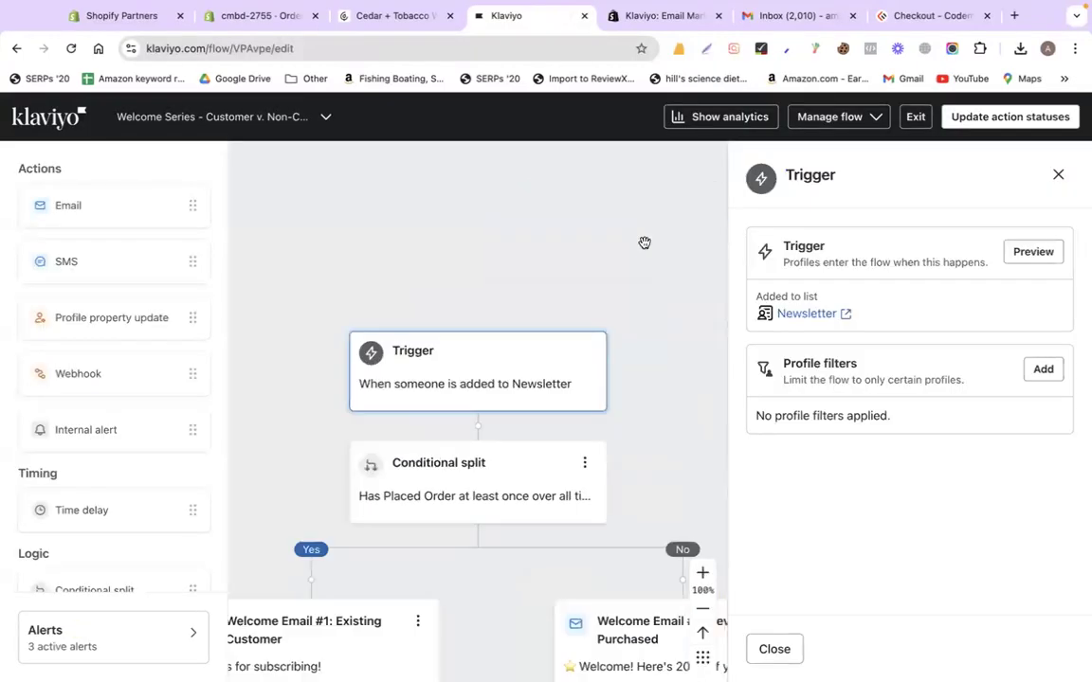
{"action": "left_click", "coordinate": [1056, 176]}
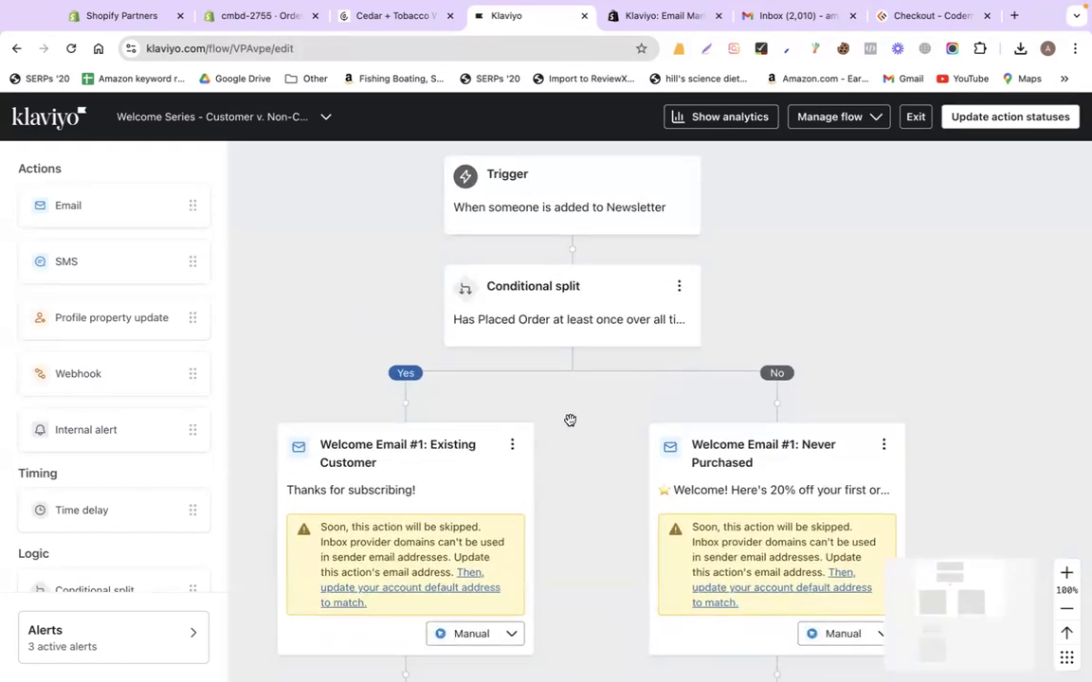
{"action": "left_click", "coordinate": [512, 446]}
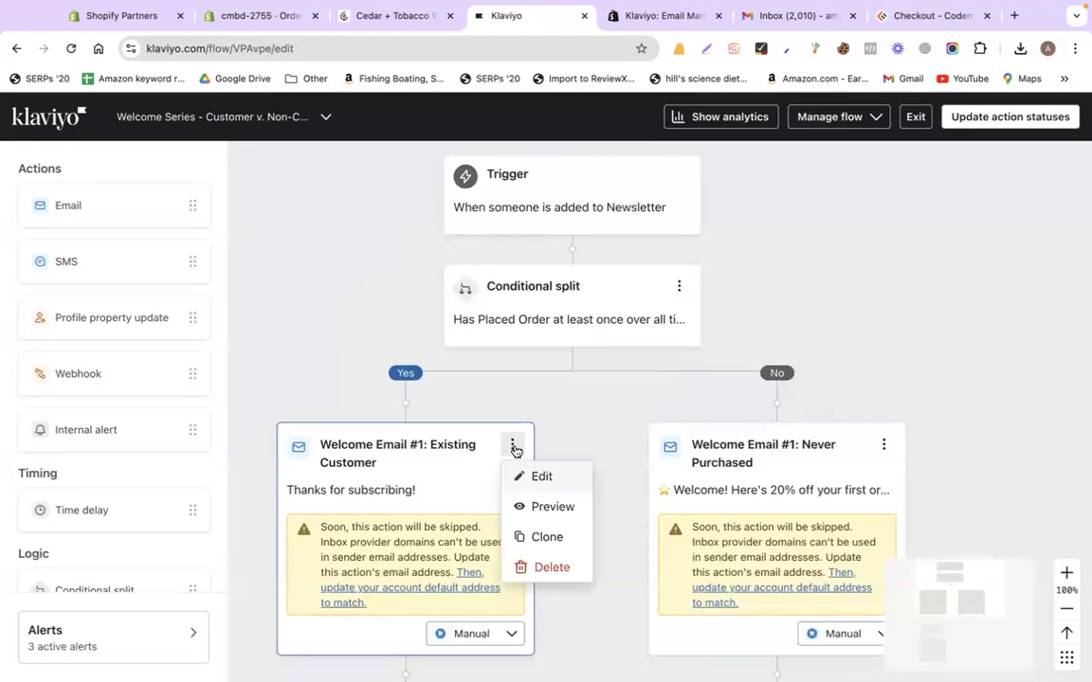
{"action": "left_click", "coordinate": [542, 565]}
{"action": "left_click", "coordinate": [712, 441]}
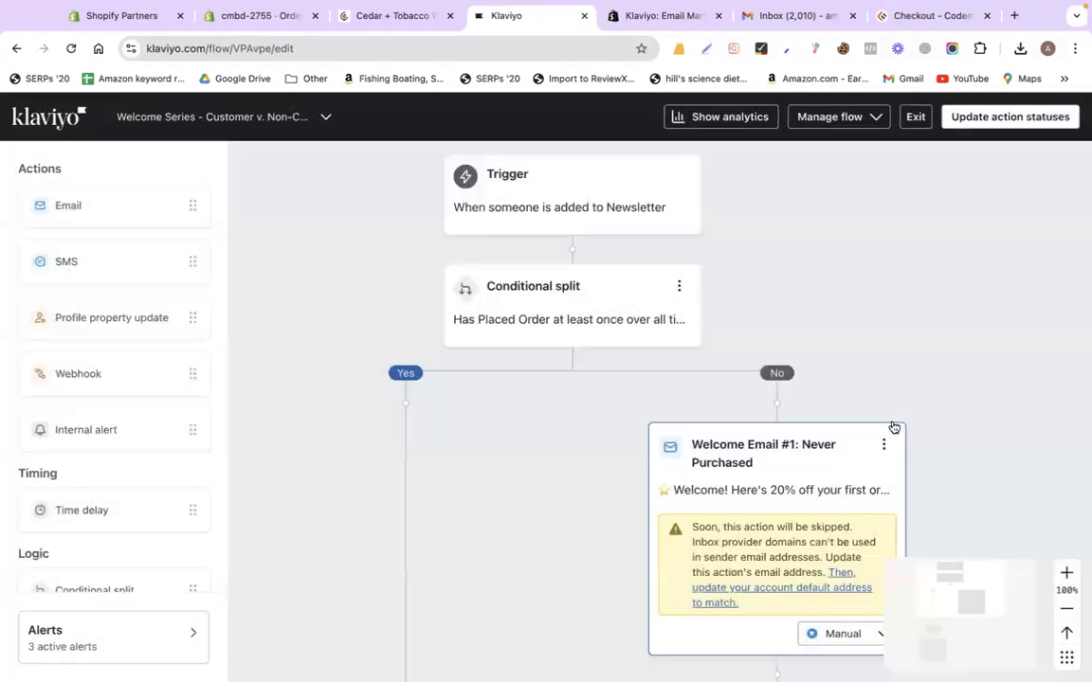
{"action": "left_click", "coordinate": [884, 445]}
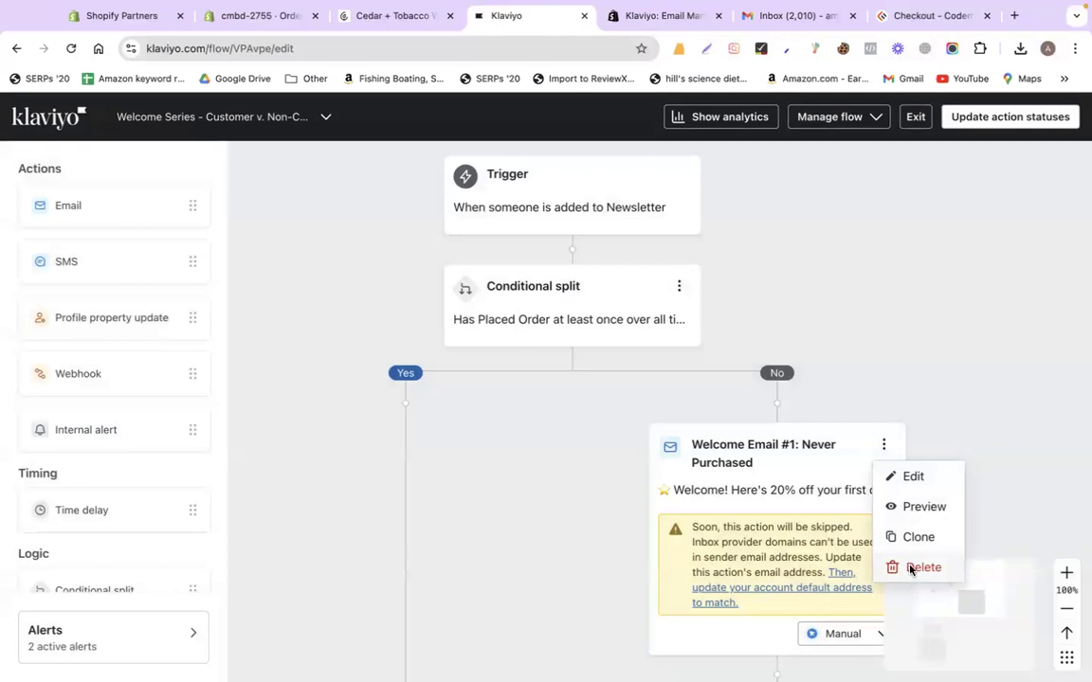
{"action": "left_click", "coordinate": [910, 567]}
{"action": "left_click", "coordinate": [691, 441]}
{"action": "left_click", "coordinate": [680, 289]}
{"action": "left_click", "coordinate": [703, 347]}
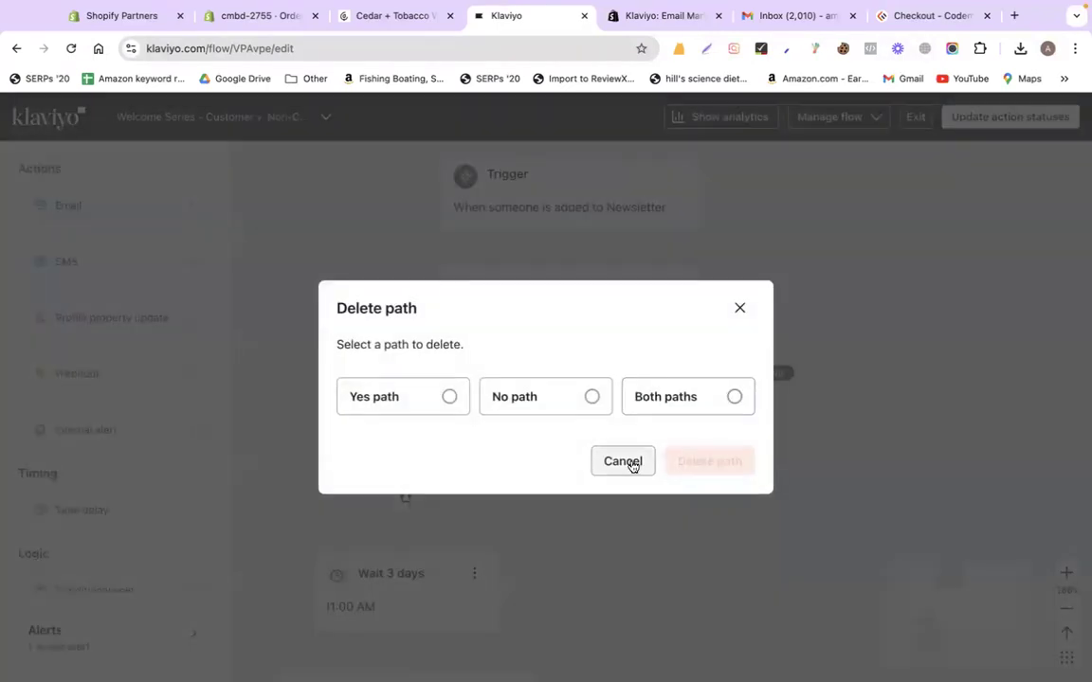
{"action": "left_click", "coordinate": [665, 397]}
{"action": "left_click", "coordinate": [691, 472]}
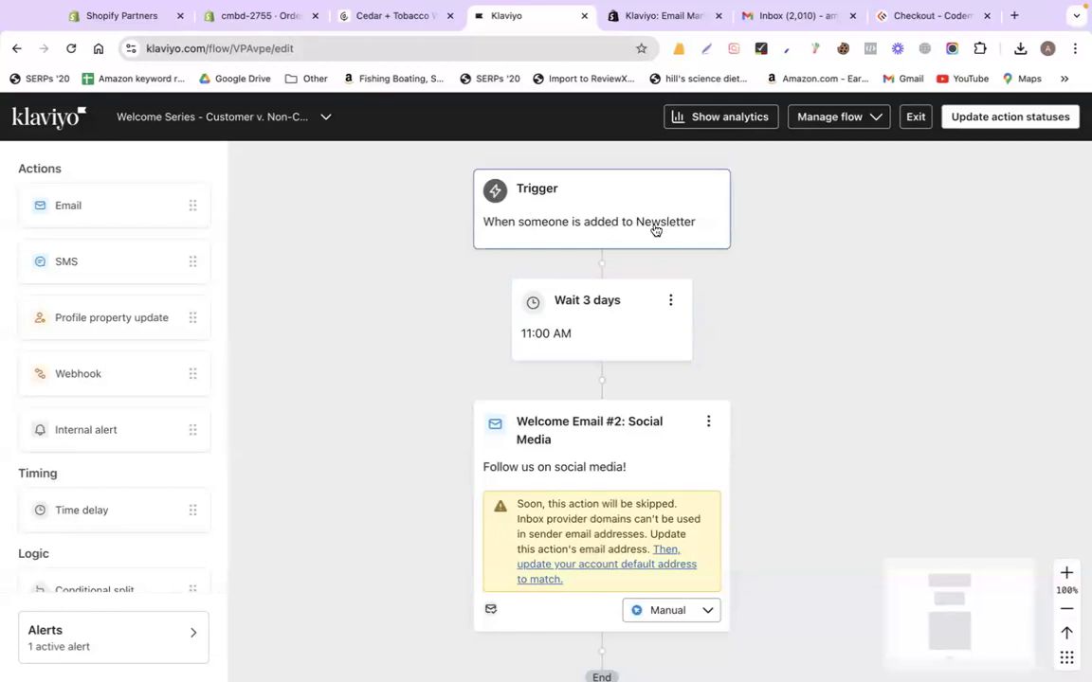
Change the wait step's delay from 3 days to 1 day
{"action": "left_click", "coordinate": [670, 301]}
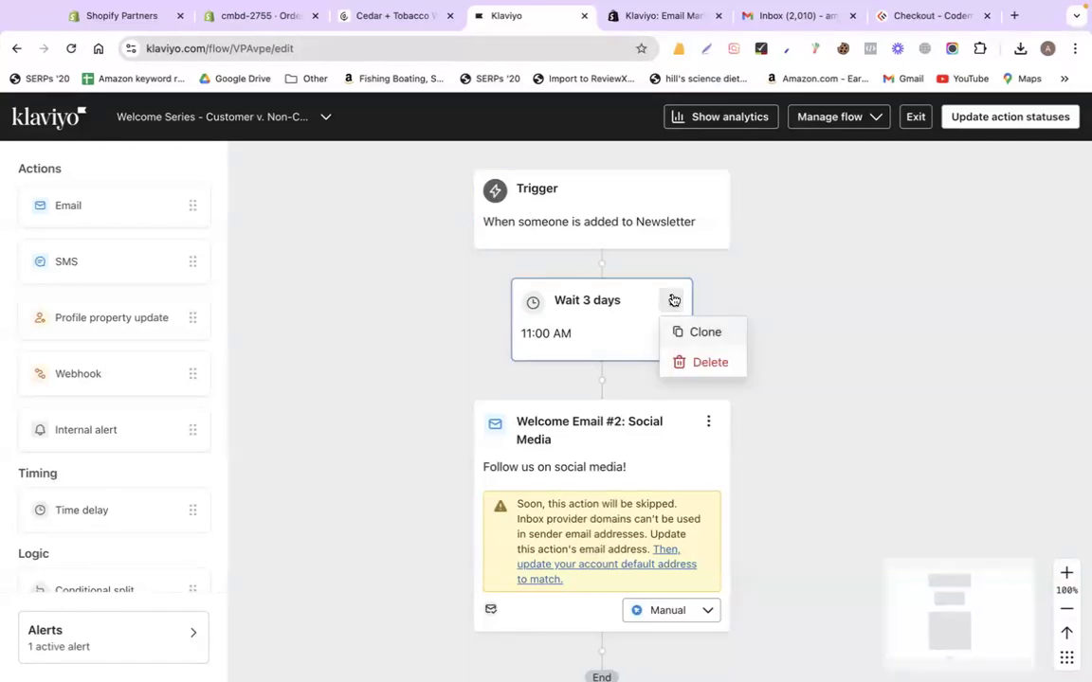
{"action": "left_click", "coordinate": [769, 288]}
{"action": "left_click", "coordinate": [671, 300]}
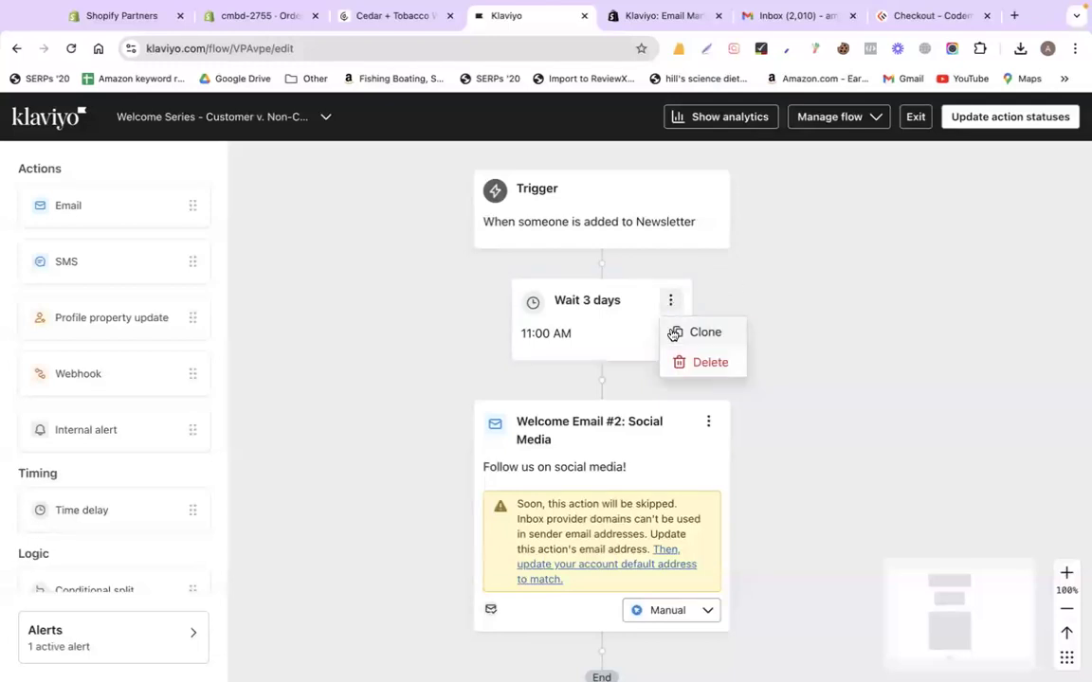
{"action": "left_click", "coordinate": [569, 332]}
{"action": "left_click", "coordinate": [794, 314]}
{"action": "key", "text": "BackSpace"}
{"action": "type", "text": "1"}
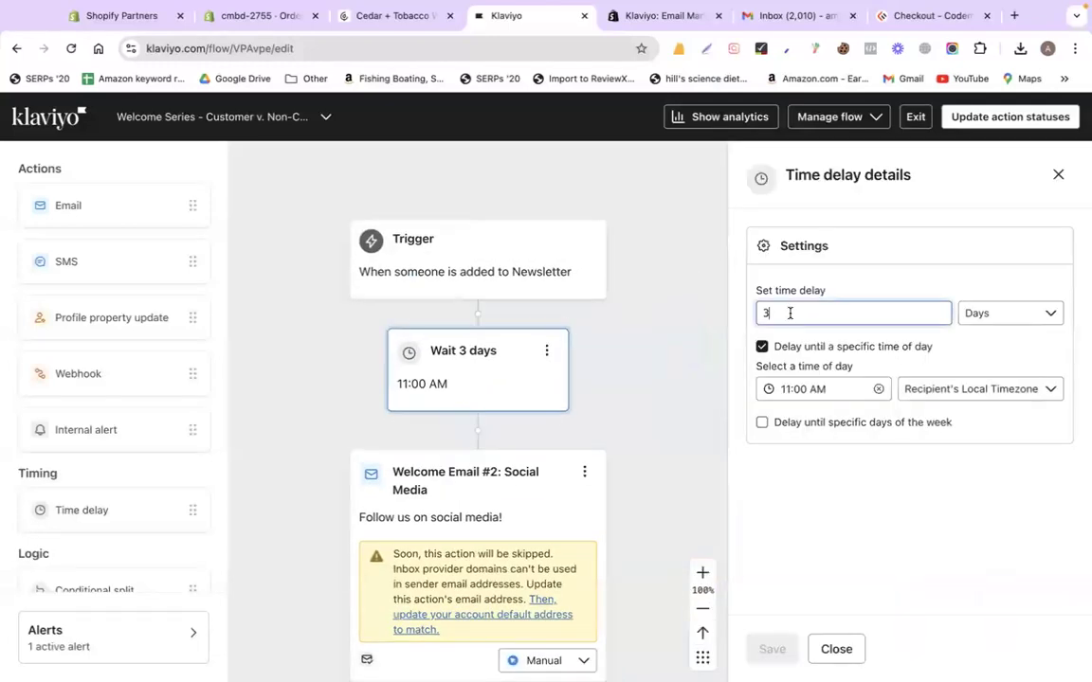
{"action": "left_click", "coordinate": [771, 649]}
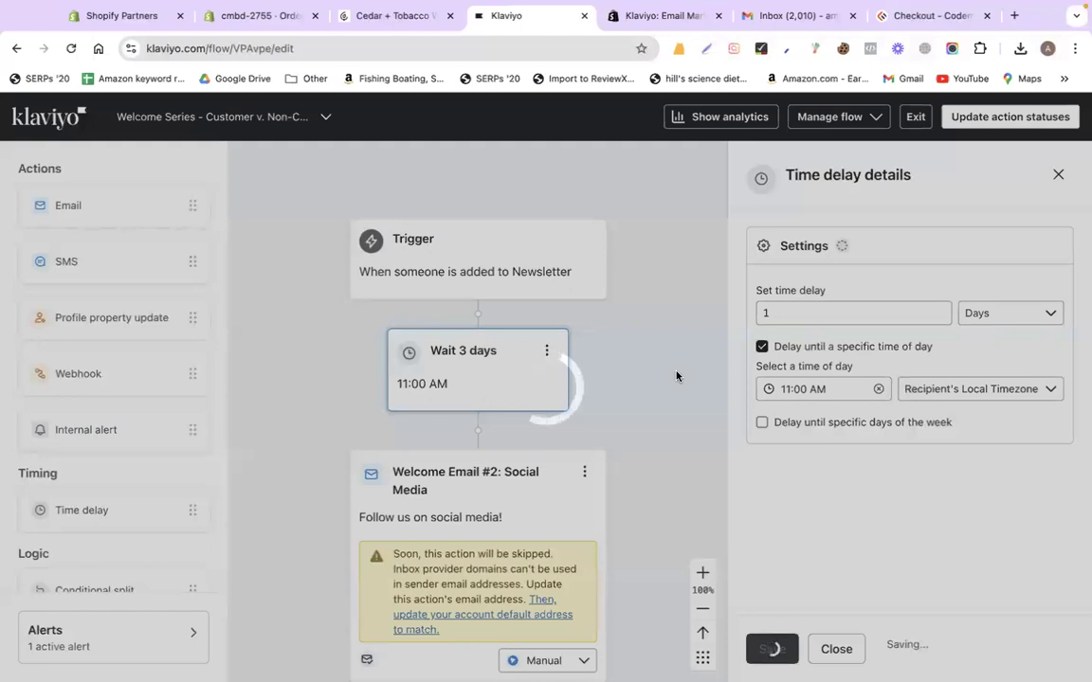
{"action": "left_click", "coordinate": [1055, 175]}
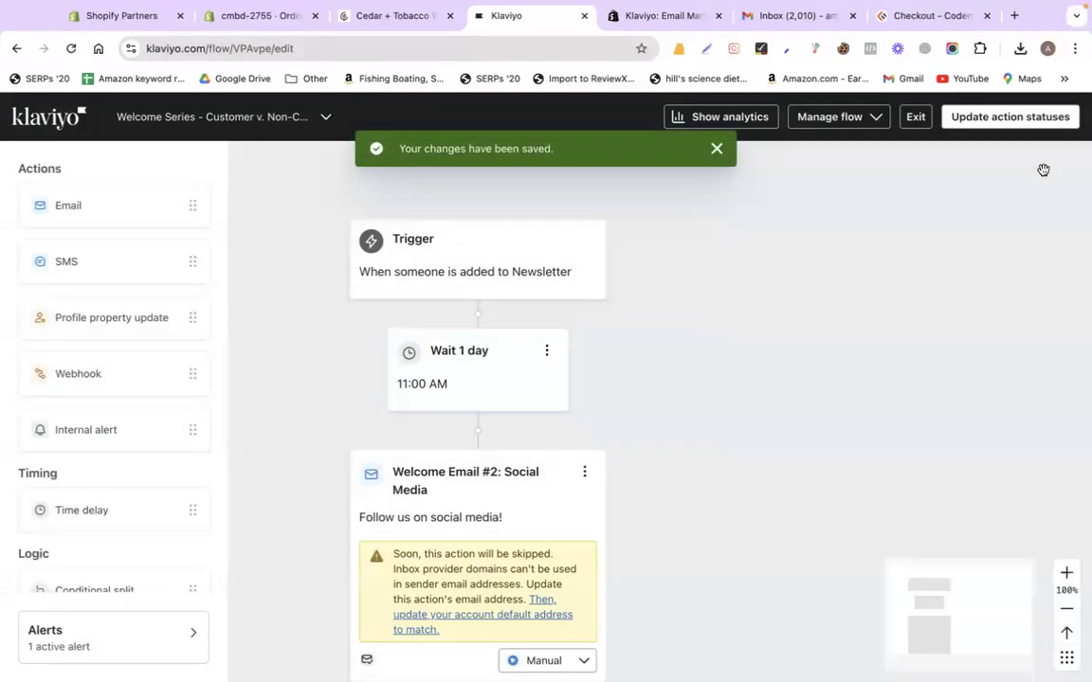
Replace the social media email with a new Email #1 after the wait and open it
{"action": "left_click", "coordinate": [661, 391]}
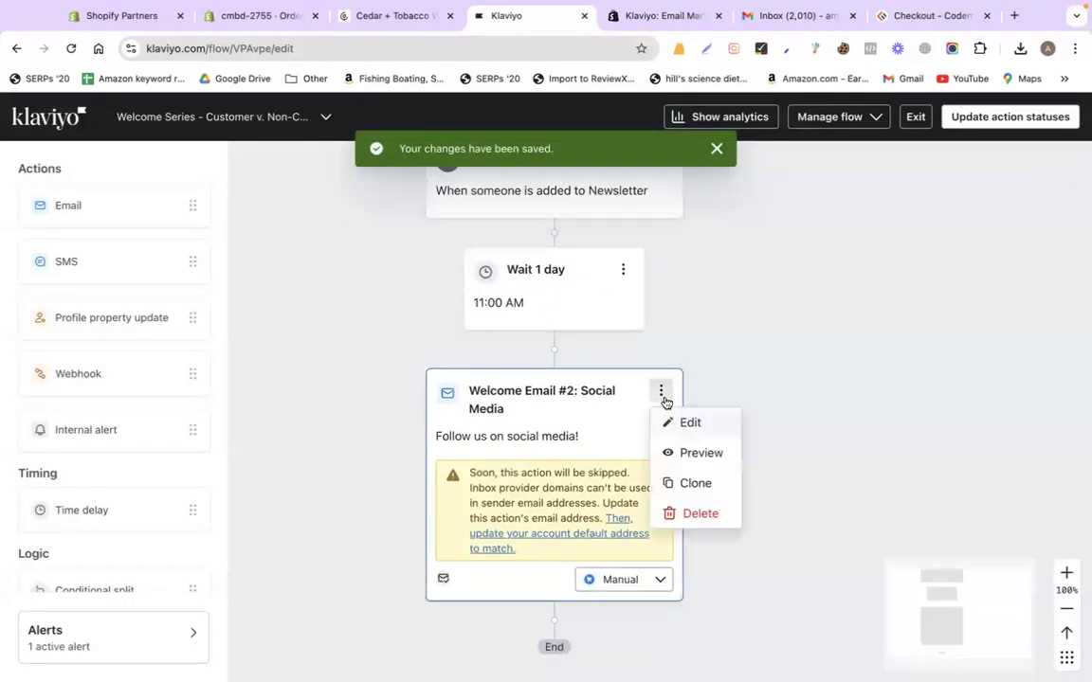
{"action": "left_click", "coordinate": [685, 512]}
{"action": "left_click", "coordinate": [677, 438]}
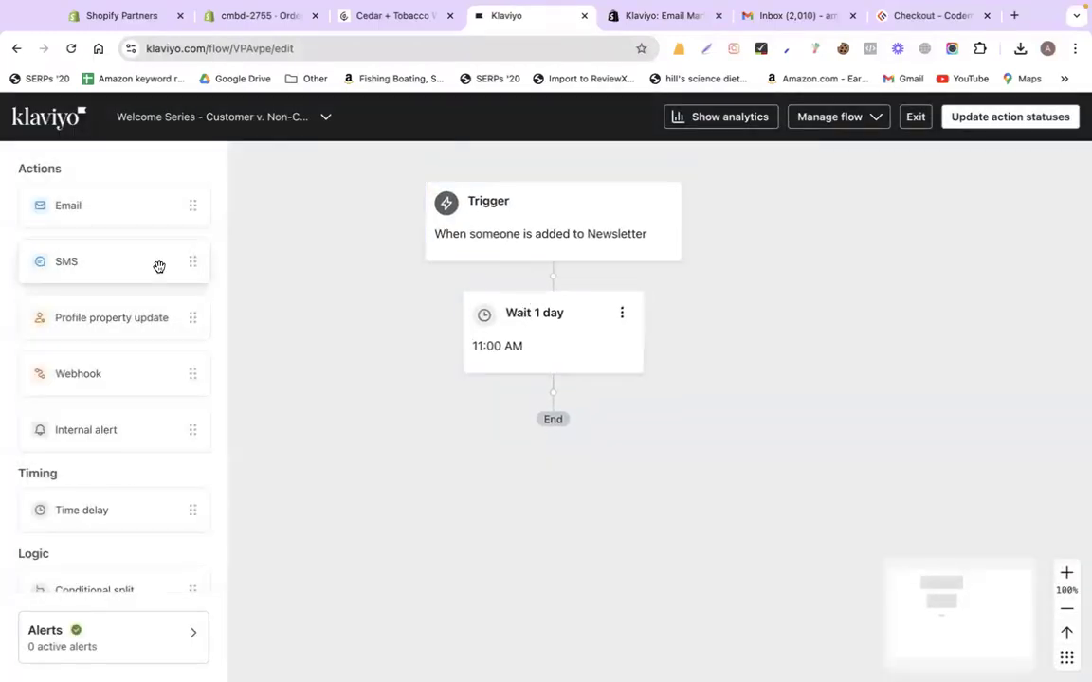
{"action": "left_click_drag", "start_coordinate": [100, 209], "coordinate": [517, 407]}
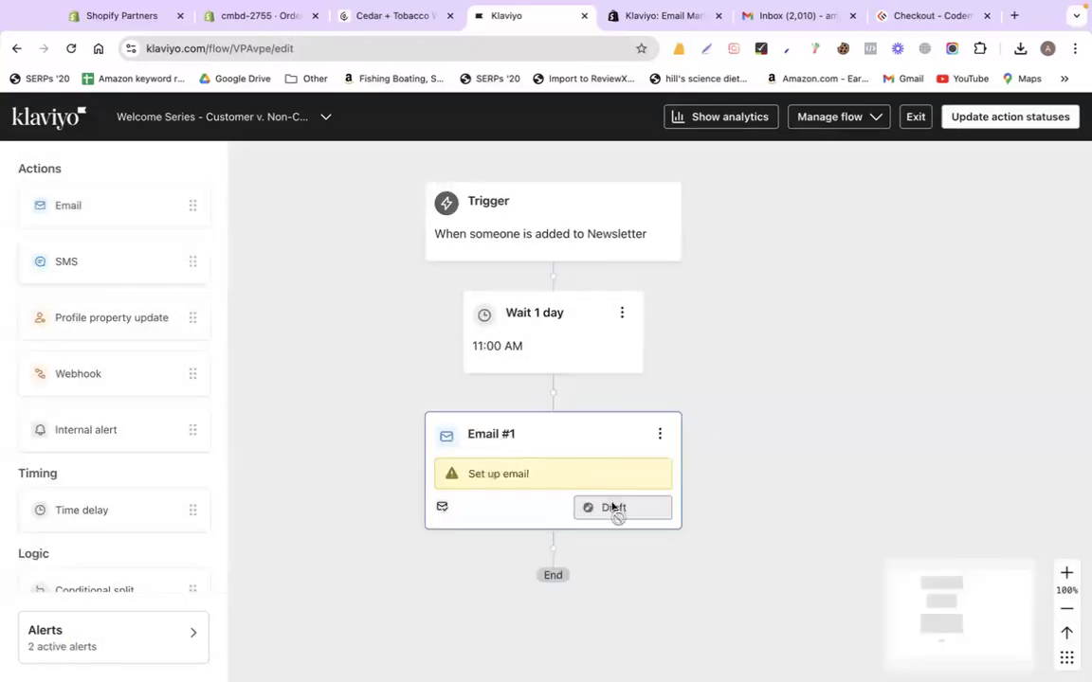
{"action": "left_click", "coordinate": [660, 434]}
{"action": "left_click", "coordinate": [668, 464]}
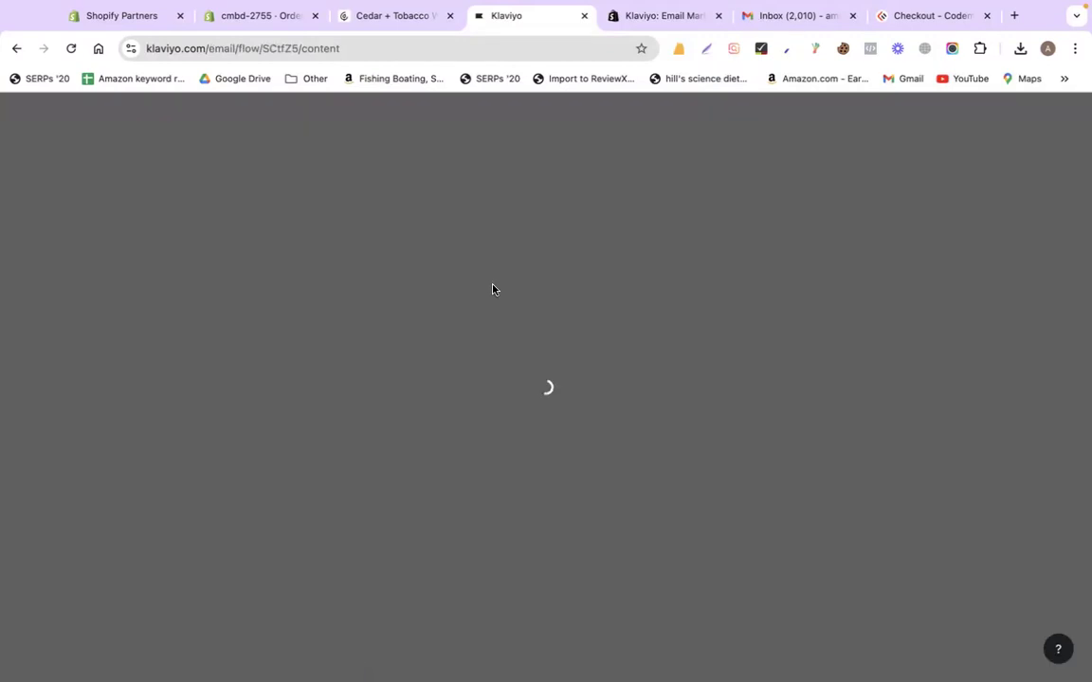
Enter the subject 'Have a look into our new products' and start a blank drag-and-drop email
{"action": "triple_click", "coordinate": [249, 383]}
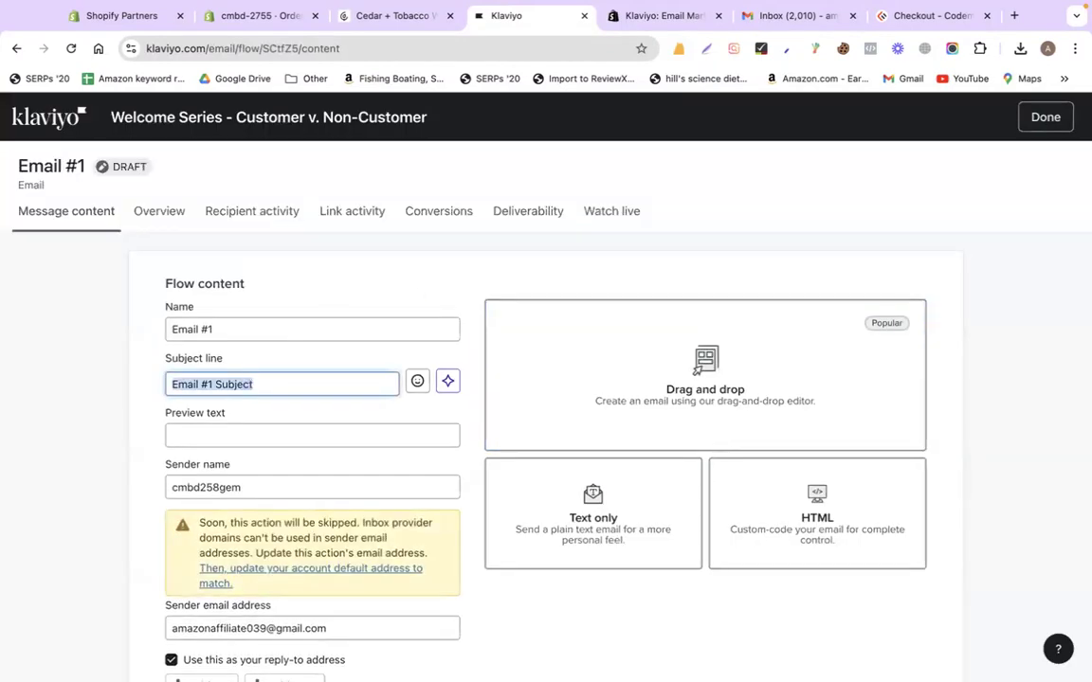
{"action": "type", "text": "Have a look into our new products"}
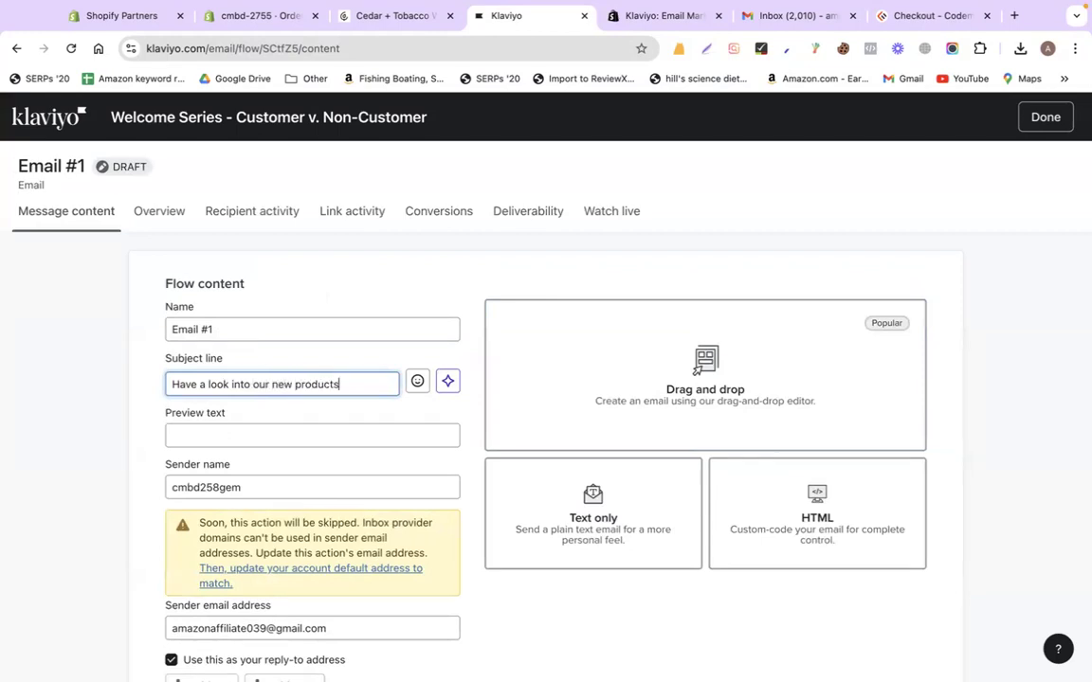
{"action": "left_click", "coordinate": [673, 428]}
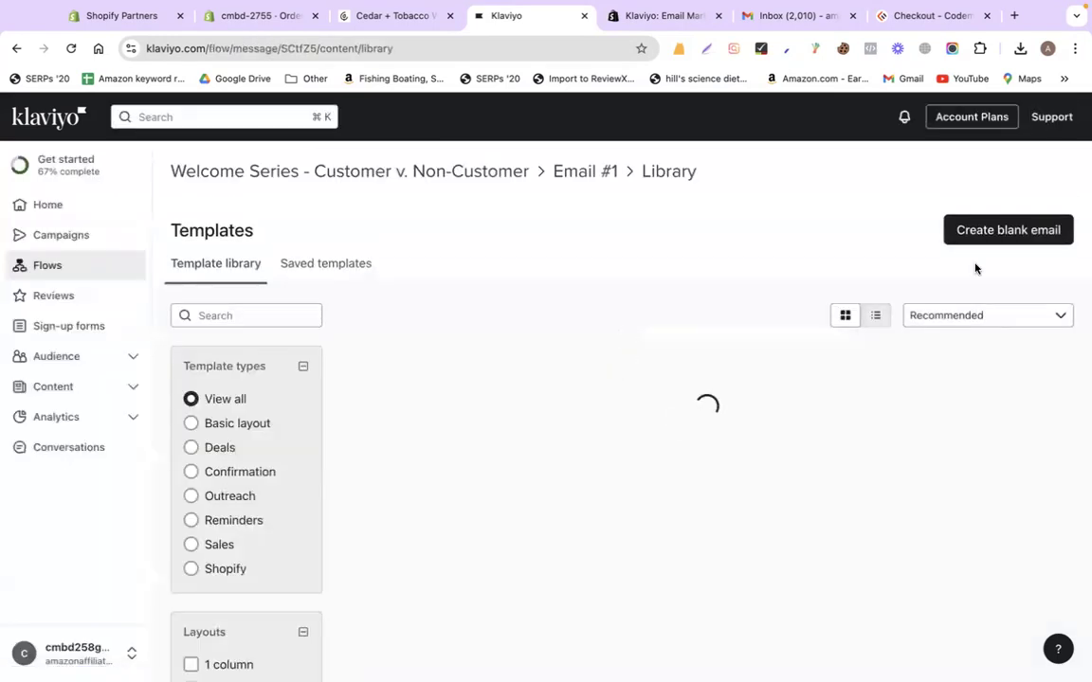
{"action": "left_click", "coordinate": [1029, 233]}
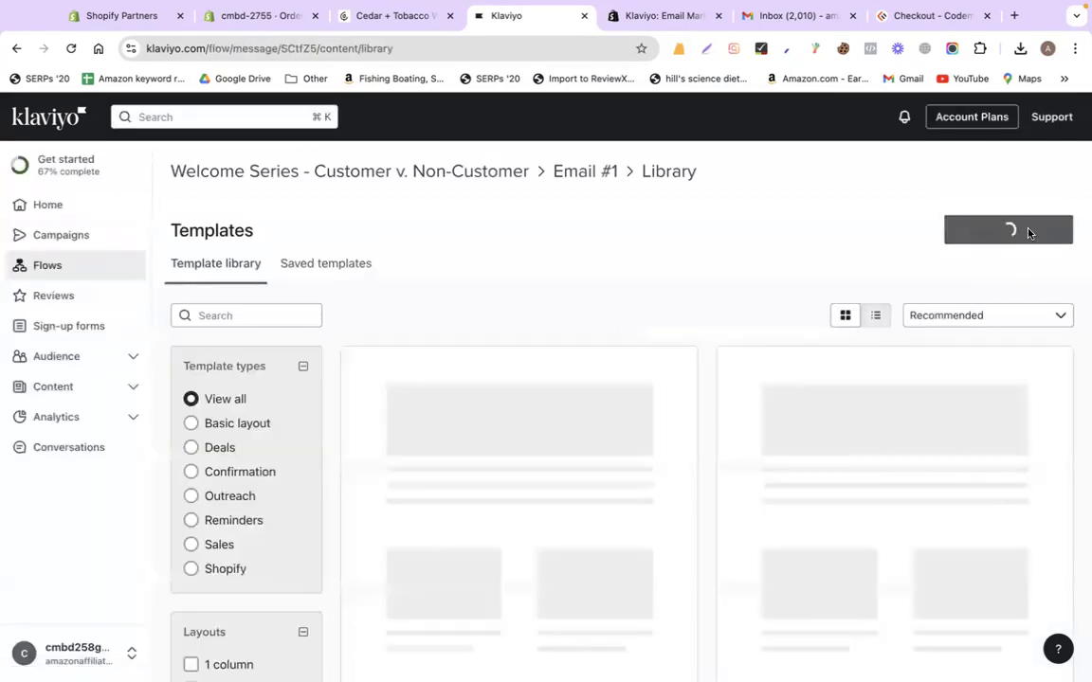
In the codemanbd.com tab, open the Graphic & UI Design course page from Courses
{"action": "left_click", "coordinate": [811, 17]}
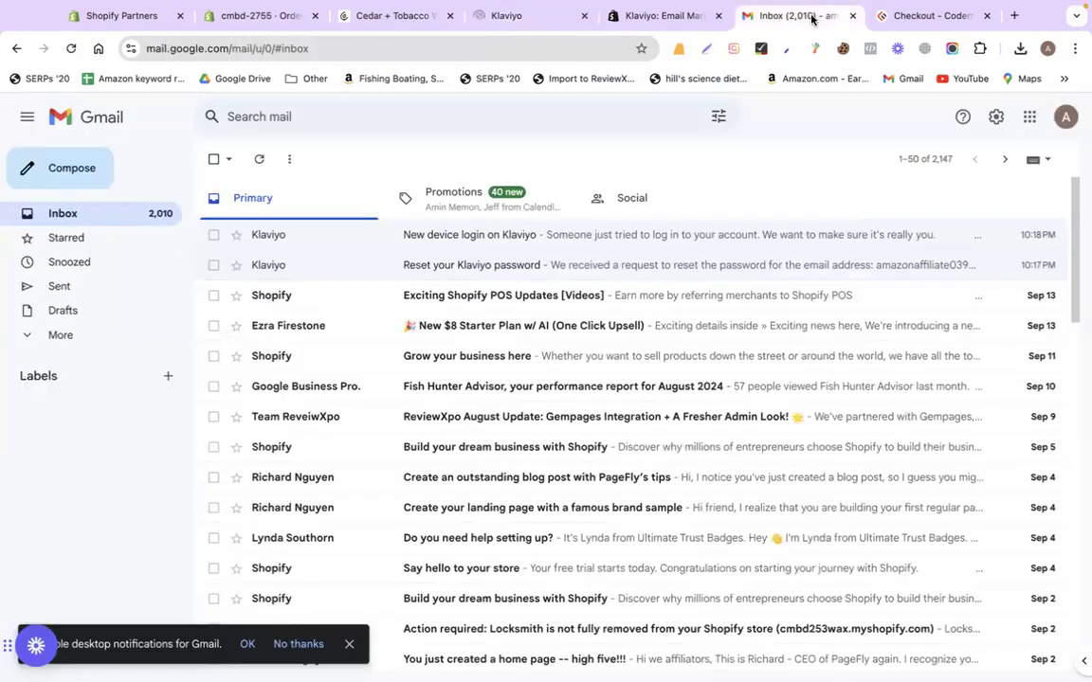
{"action": "left_click", "coordinate": [654, 16]}
{"action": "left_click", "coordinate": [908, 17]}
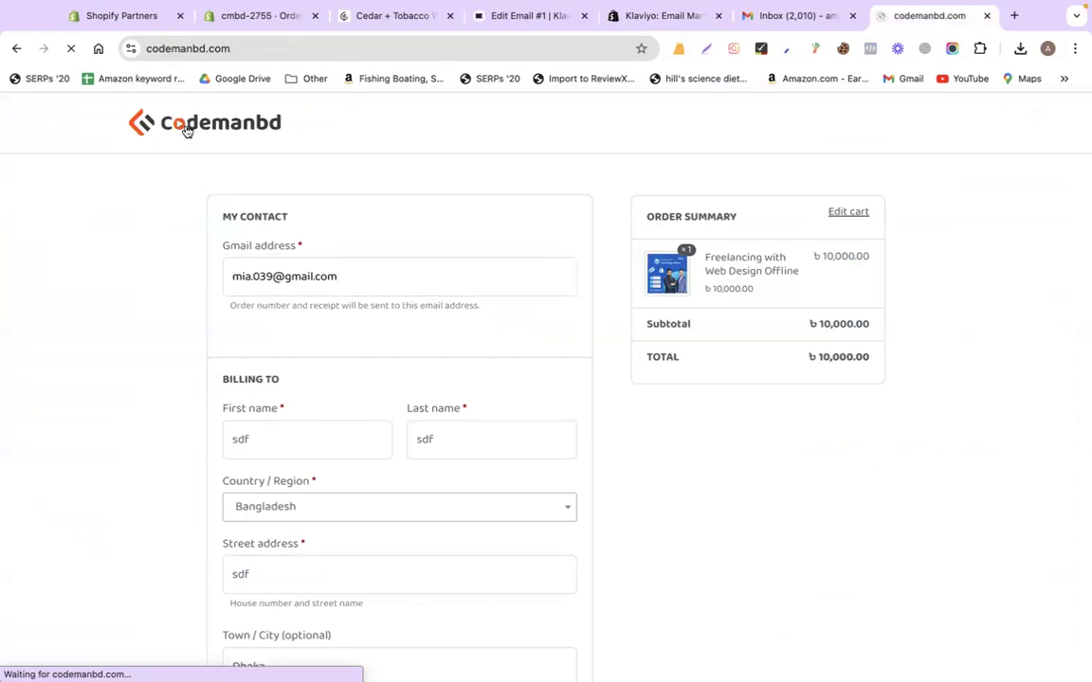
{"action": "mouse_move", "coordinate": [428, 136]}
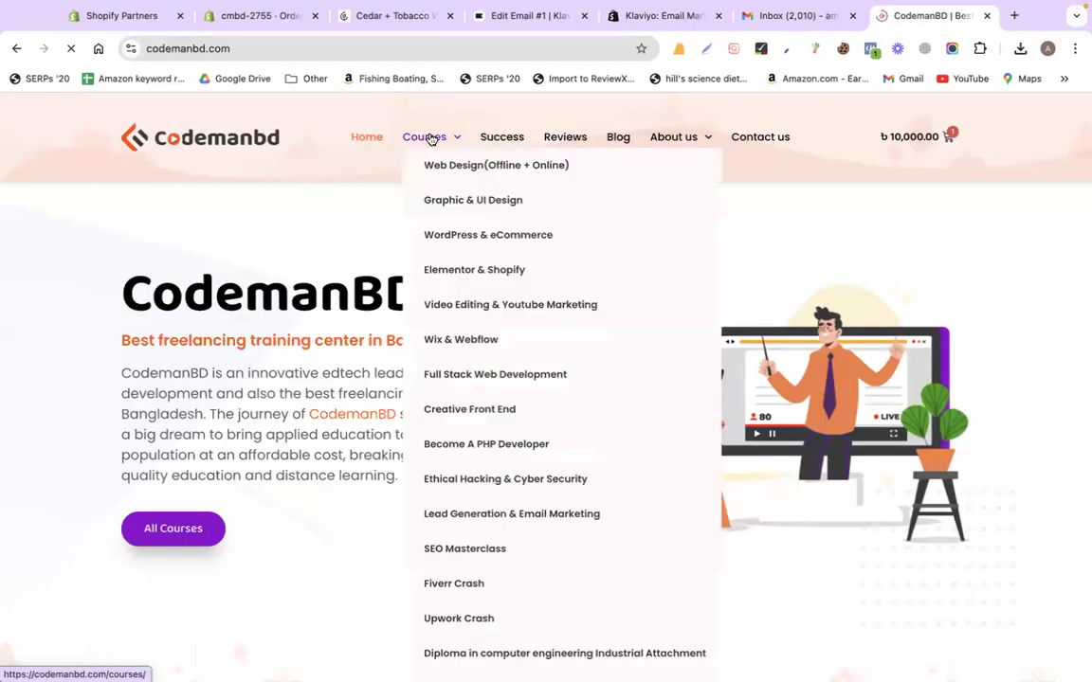
{"action": "left_click", "coordinate": [460, 198]}
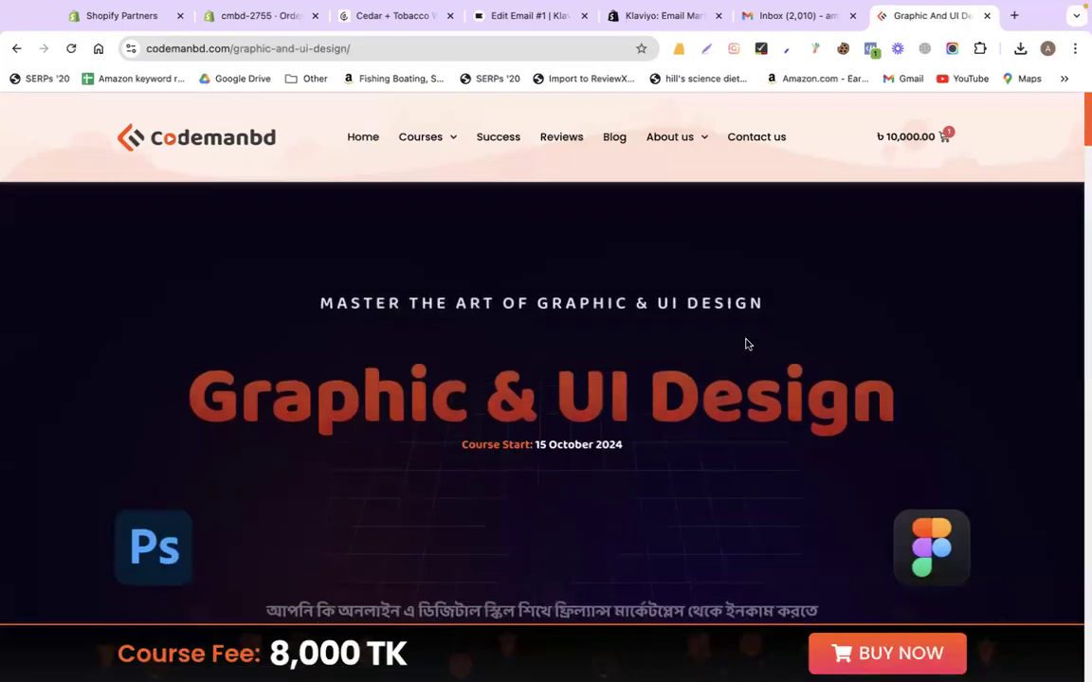
{"action": "scroll", "coordinate": [971, 358], "scroll_direction": "down", "scroll_amount": 3}
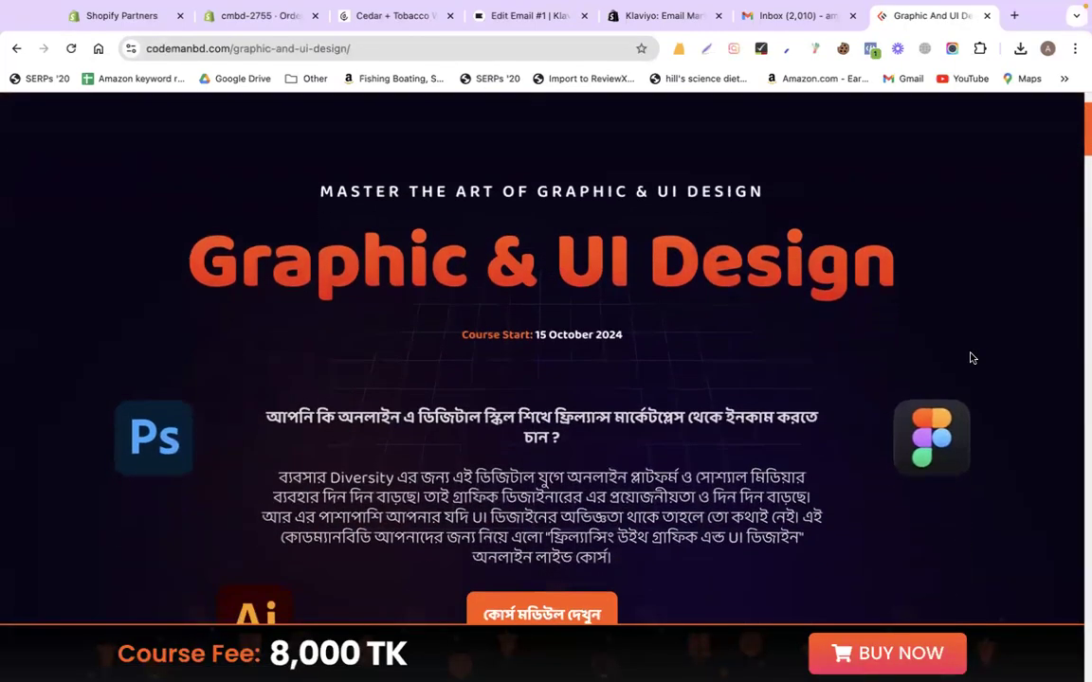
Capture the course banner with Lightshot and save it as 1.png, overwriting the old file
{"action": "left_click", "coordinate": [706, 48]}
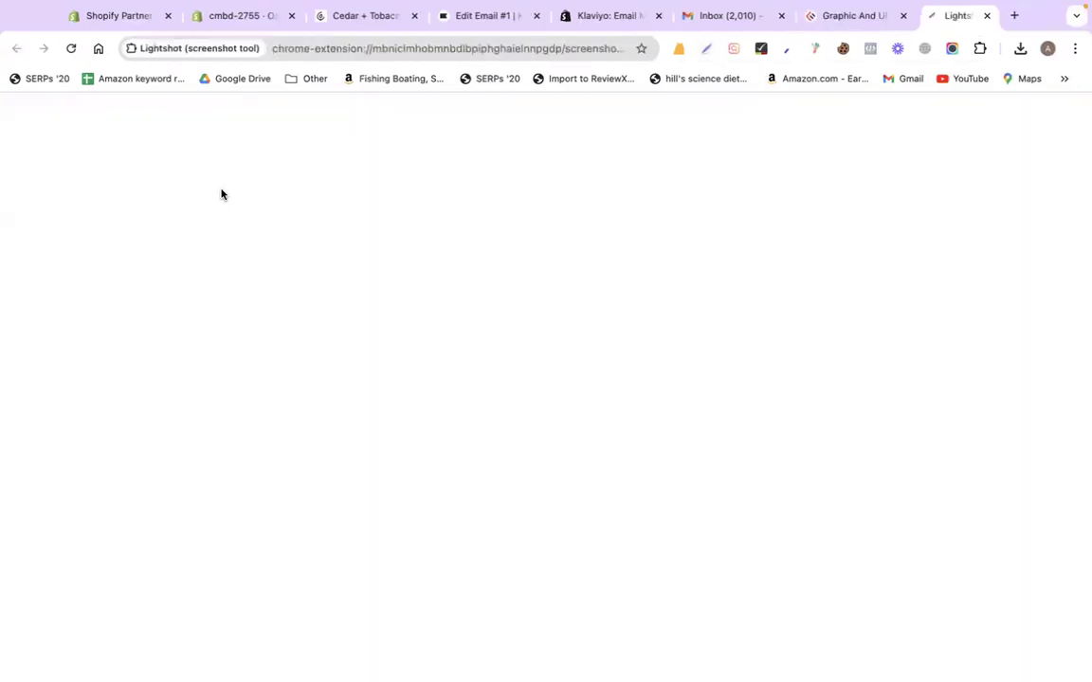
{"action": "left_click_drag", "start_coordinate": [76, 124], "coordinate": [1005, 575]}
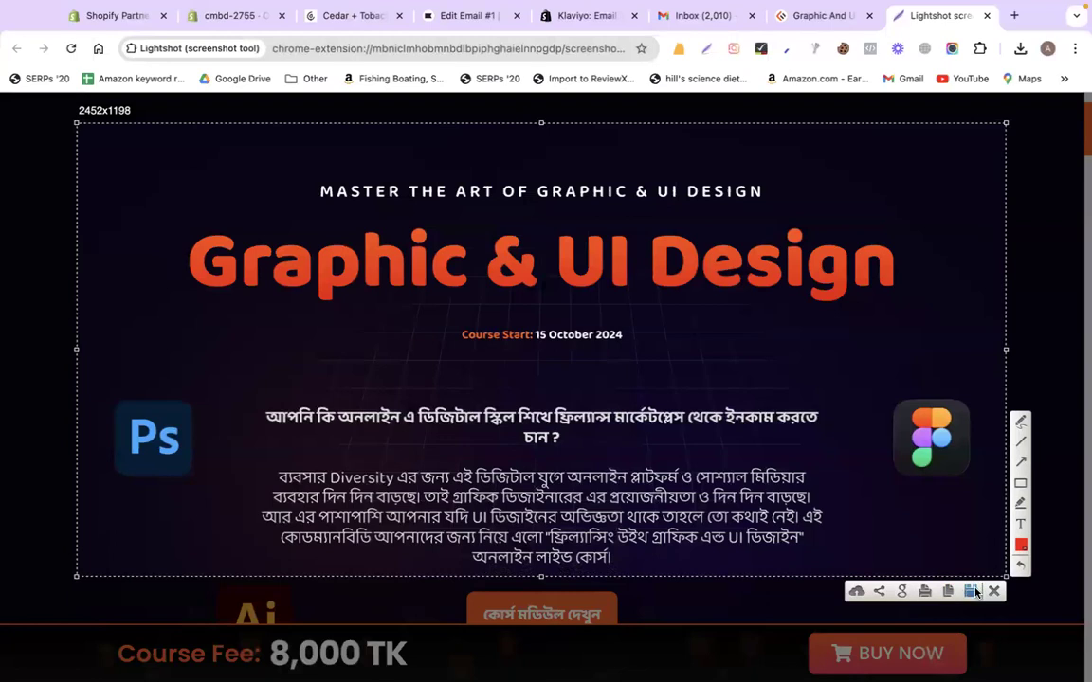
{"action": "left_click", "coordinate": [971, 591]}
{"action": "type", "text": "1"}
{"action": "key", "text": "Return"}
{"action": "left_click", "coordinate": [590, 464]}
{"action": "scroll", "coordinate": [465, 341], "scroll_direction": "down", "scroll_amount": 2}
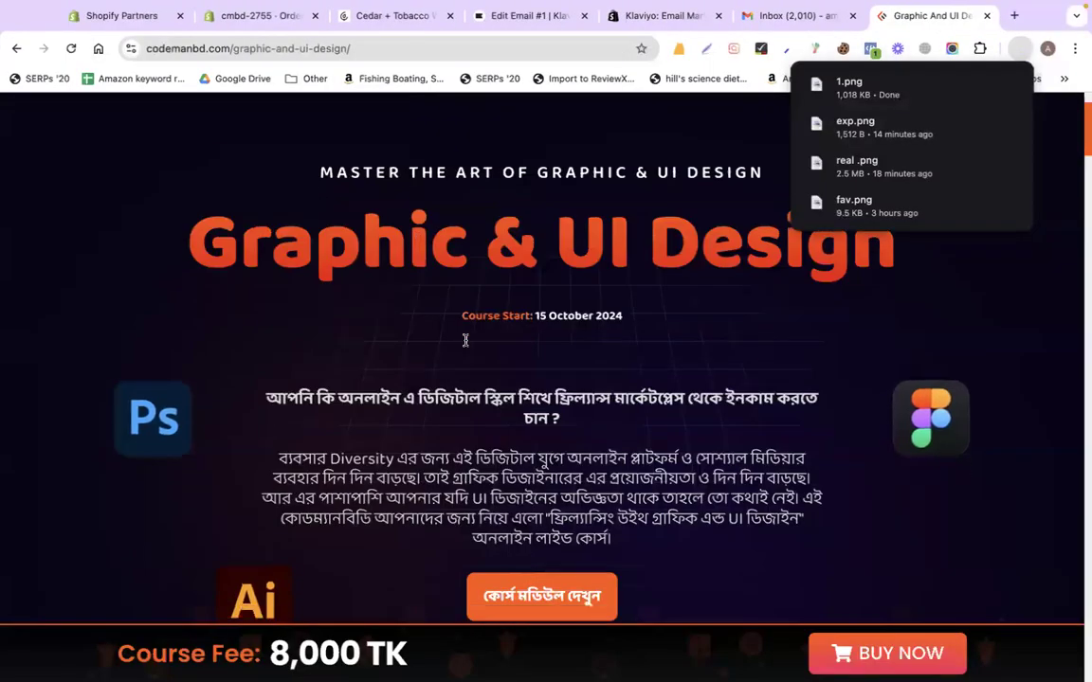
{"action": "scroll", "coordinate": [465, 343], "scroll_direction": "down", "scroll_amount": 8}
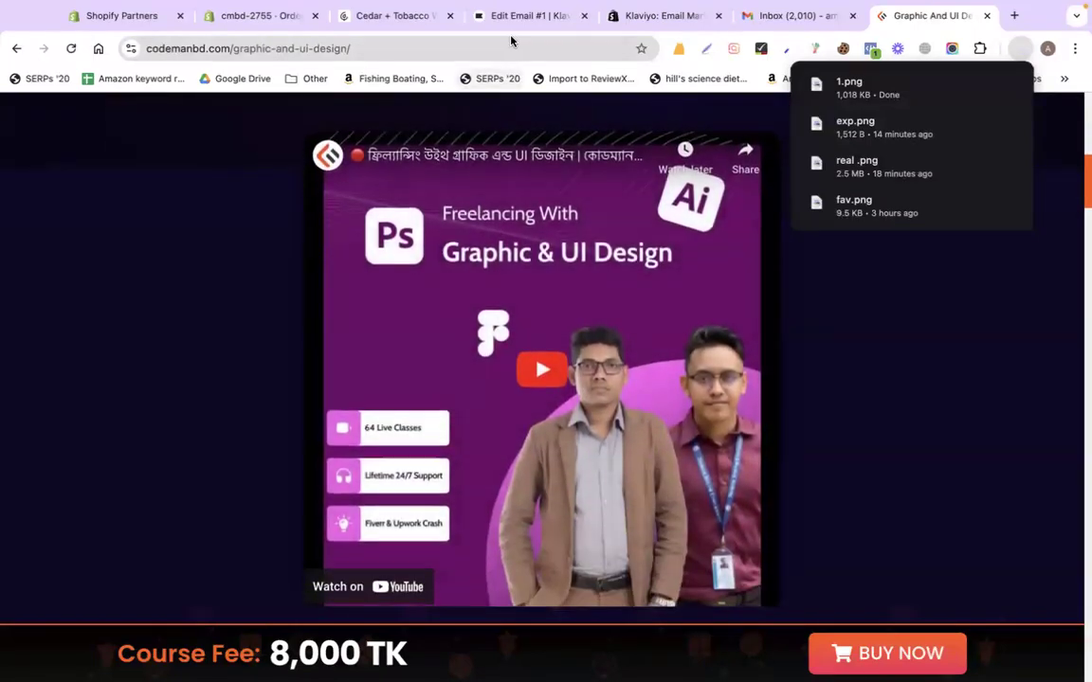
{"action": "left_click", "coordinate": [524, 15]}
Delete the three navigation links from Email #1's header bar
{"action": "left_click", "coordinate": [924, 416]}
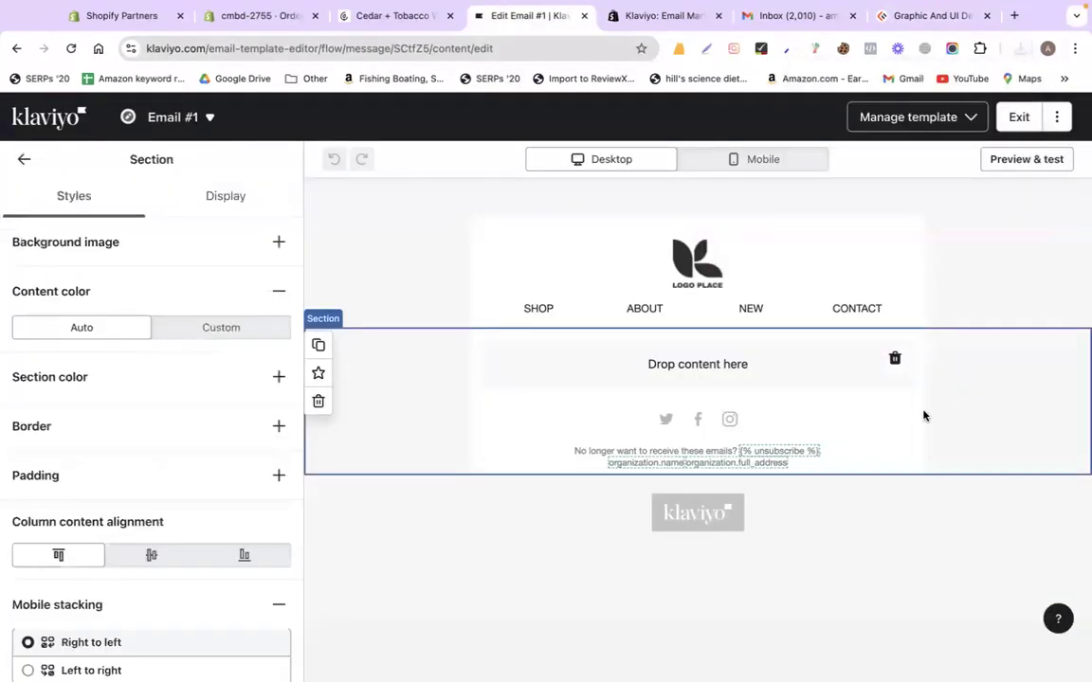
{"action": "left_click", "coordinate": [506, 300]}
{"action": "scroll", "coordinate": [136, 499], "scroll_direction": "down", "scroll_amount": 5}
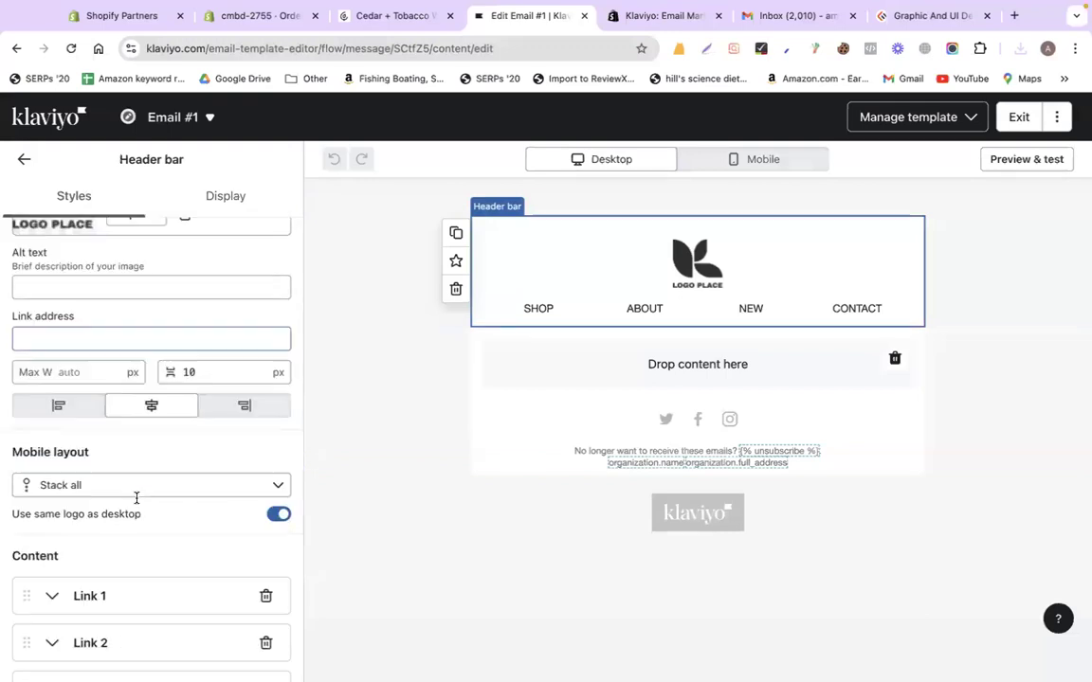
{"action": "left_click", "coordinate": [267, 349]}
{"action": "left_click", "coordinate": [266, 349]}
{"action": "left_click", "coordinate": [267, 349]}
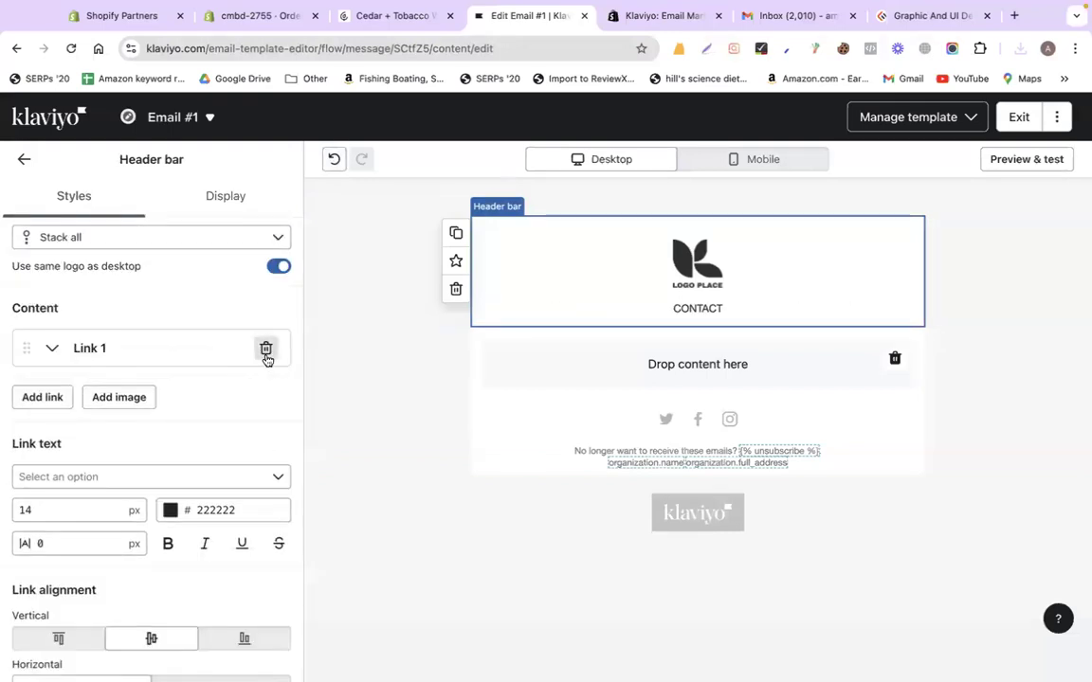
{"action": "left_click", "coordinate": [266, 349]}
{"action": "left_click", "coordinate": [630, 340]}
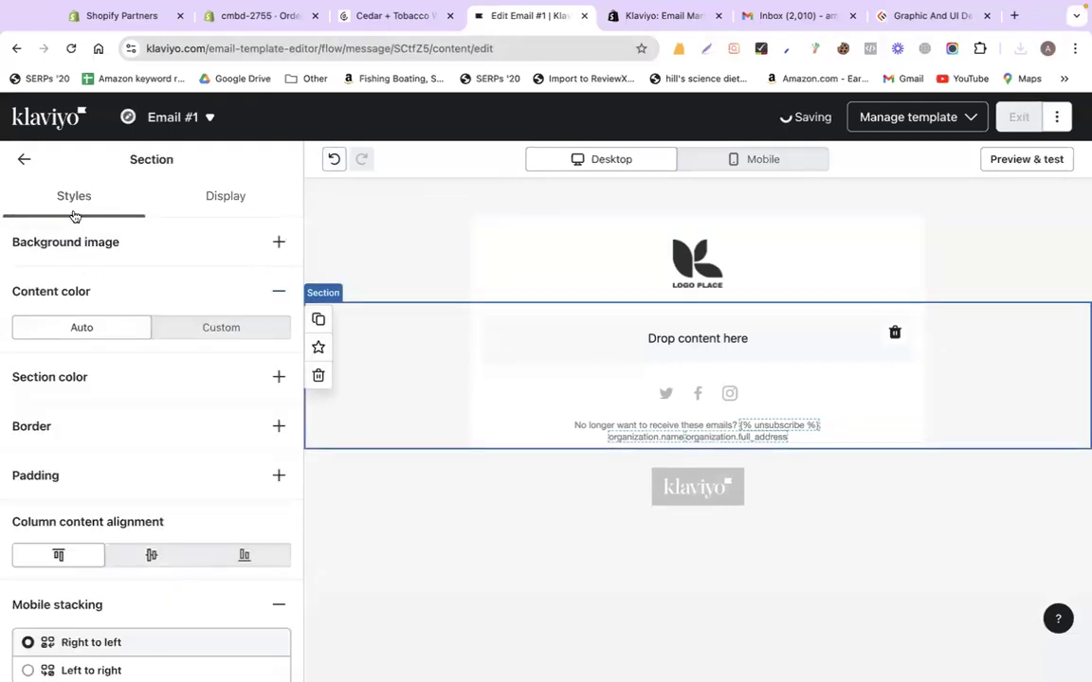
Add an Image block below the header and upload 1.png from Downloads into it
{"action": "left_click", "coordinate": [34, 160]}
{"action": "left_click_drag", "start_coordinate": [147, 336], "coordinate": [786, 329]}
{"action": "left_click", "coordinate": [142, 414]}
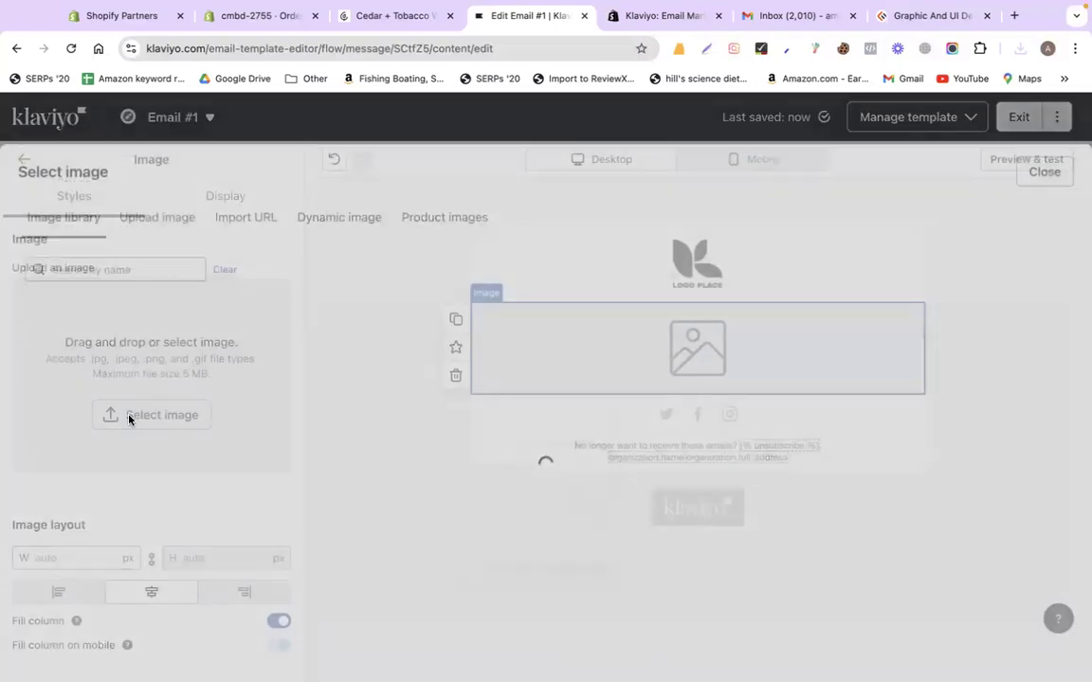
{"action": "left_click", "coordinate": [202, 195]}
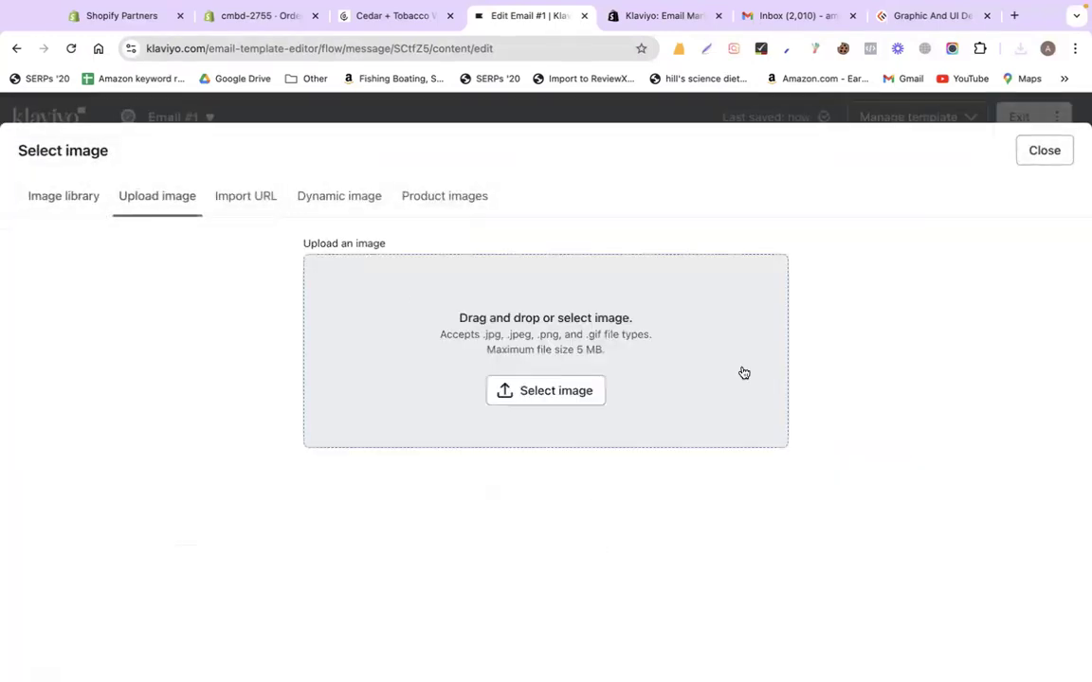
{"action": "left_click", "coordinate": [575, 393]}
{"action": "left_click", "coordinate": [149, 174]}
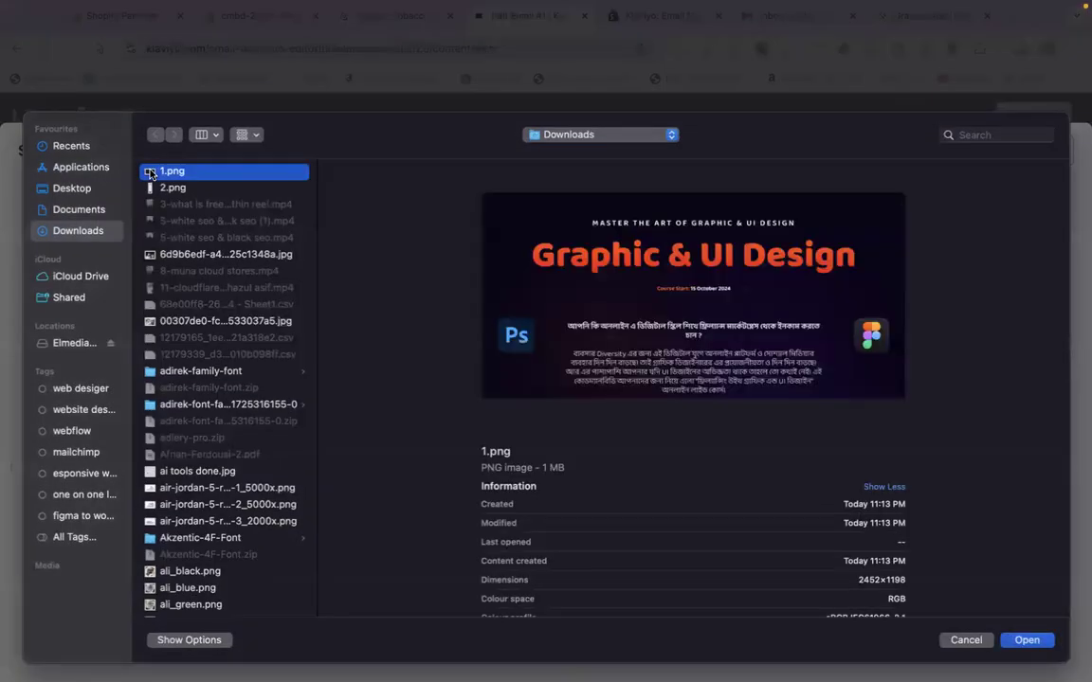
{"action": "key", "text": "Return"}
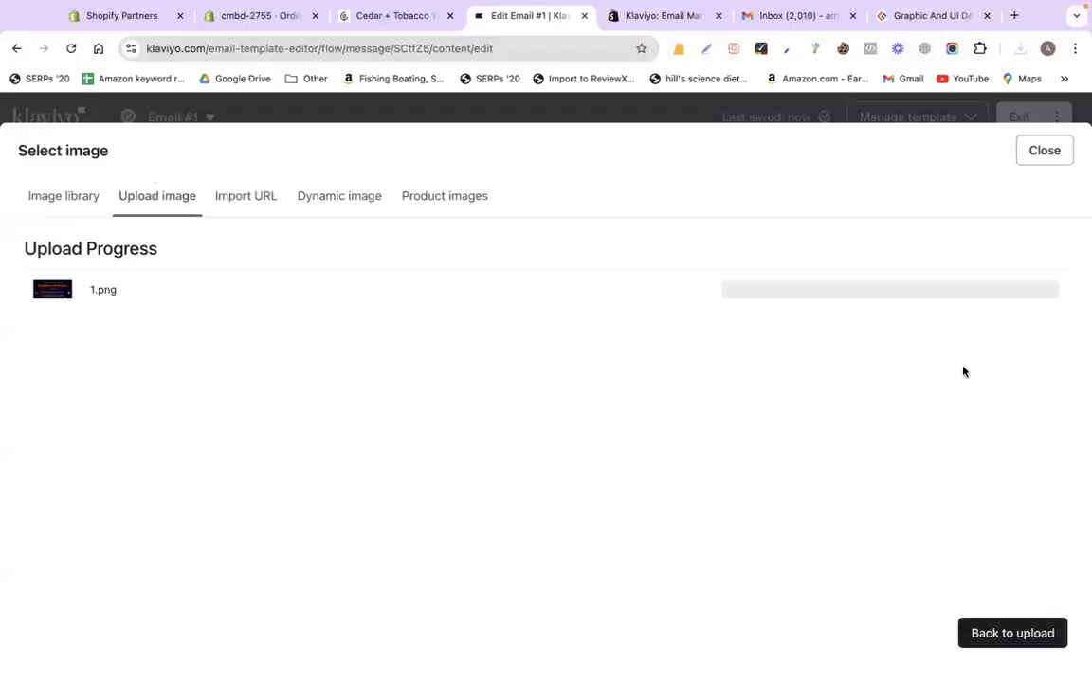
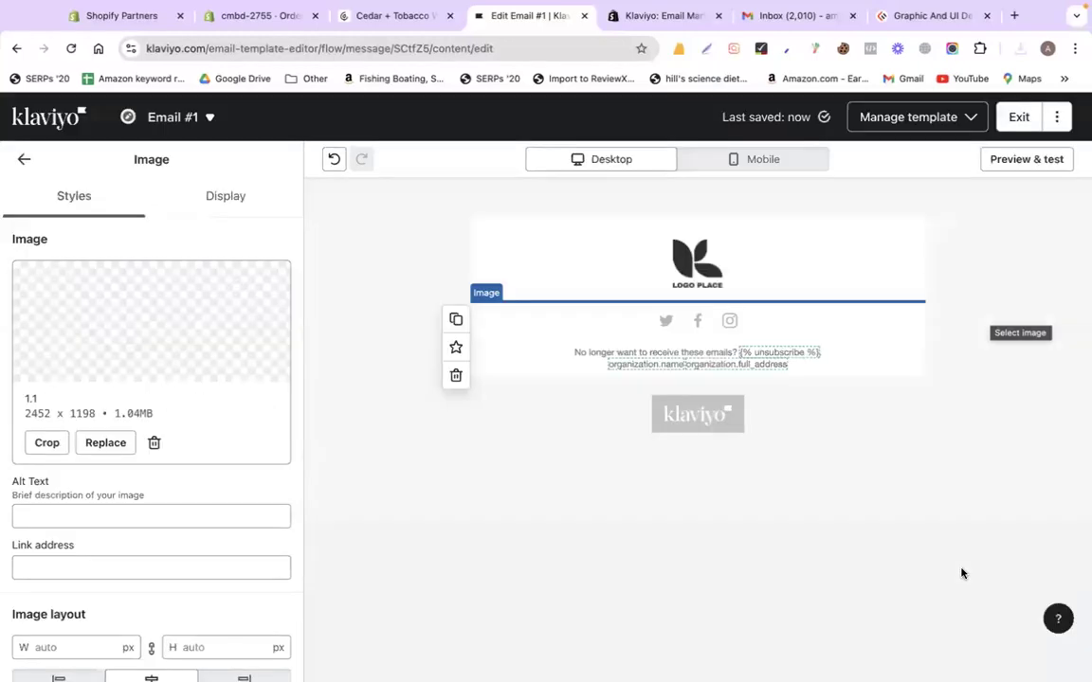
Copy the course-content heading and first bullets from the course web page
{"action": "left_click", "coordinate": [652, 13]}
{"action": "left_click", "coordinate": [520, 16]}
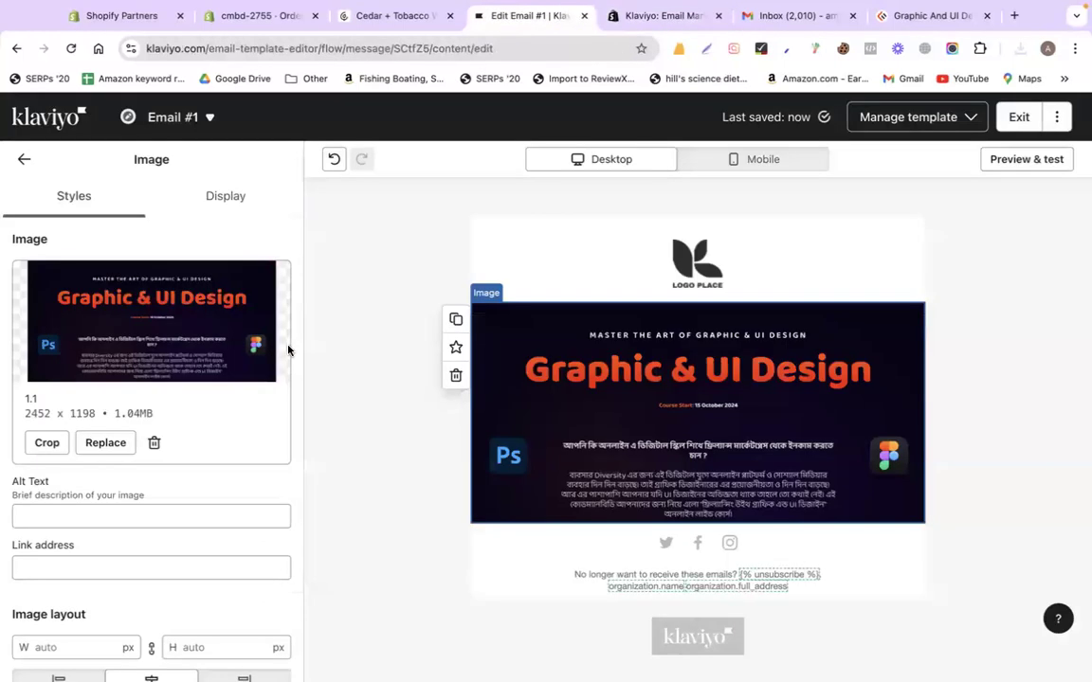
{"action": "left_click", "coordinate": [24, 159]}
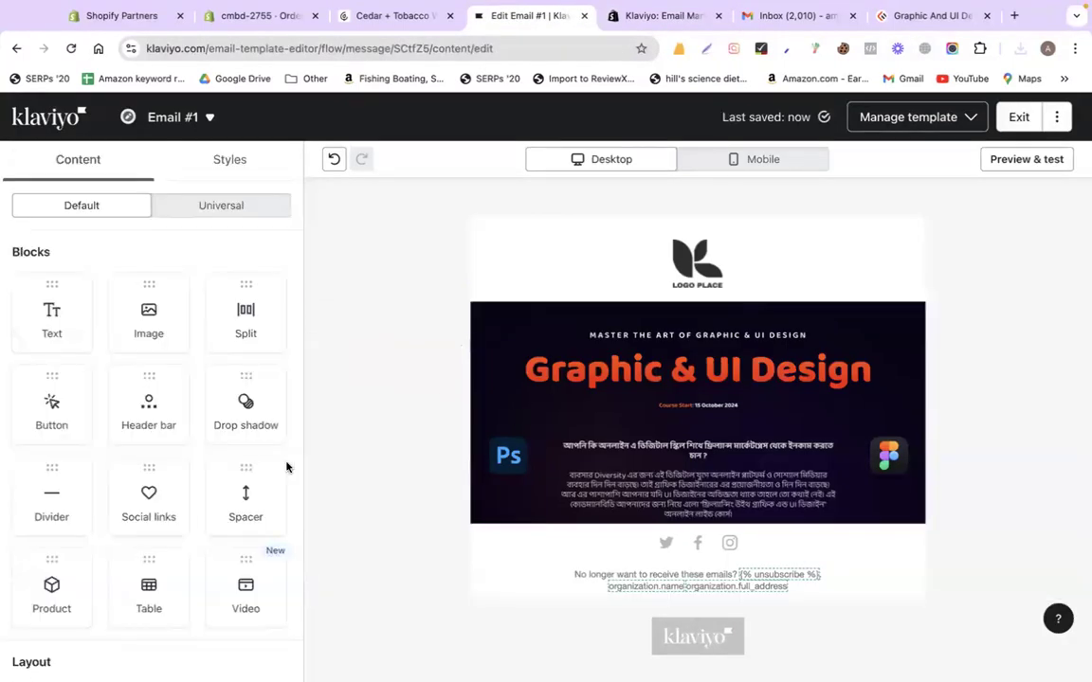
{"action": "scroll", "coordinate": [203, 516], "scroll_direction": "down", "scroll_amount": 2}
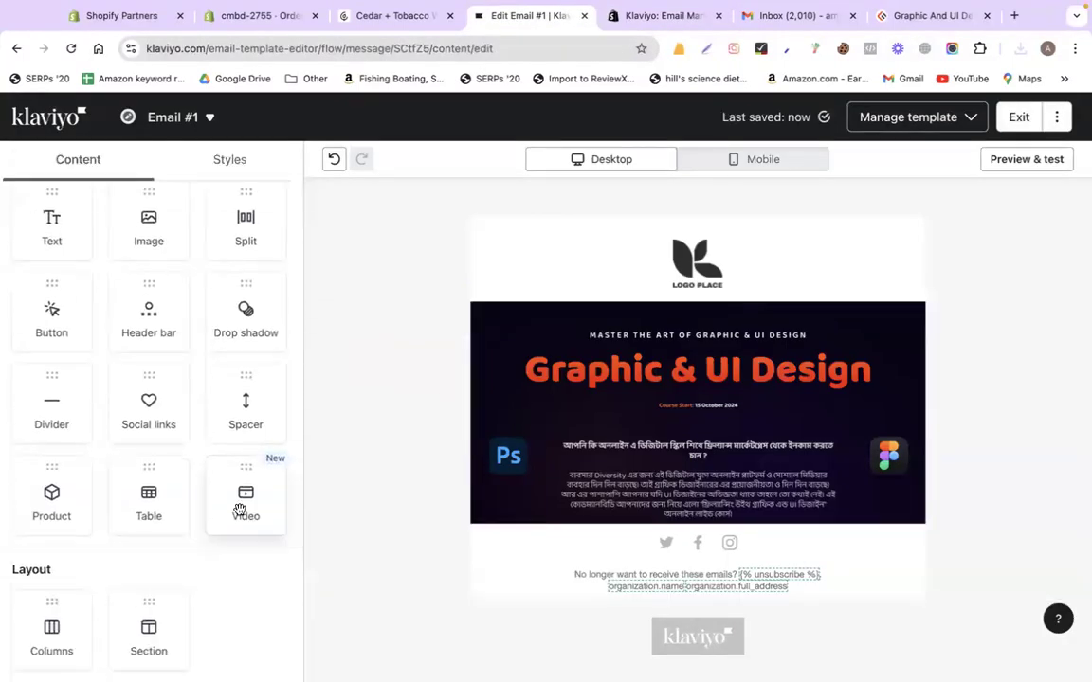
{"action": "left_click", "coordinate": [630, 21]}
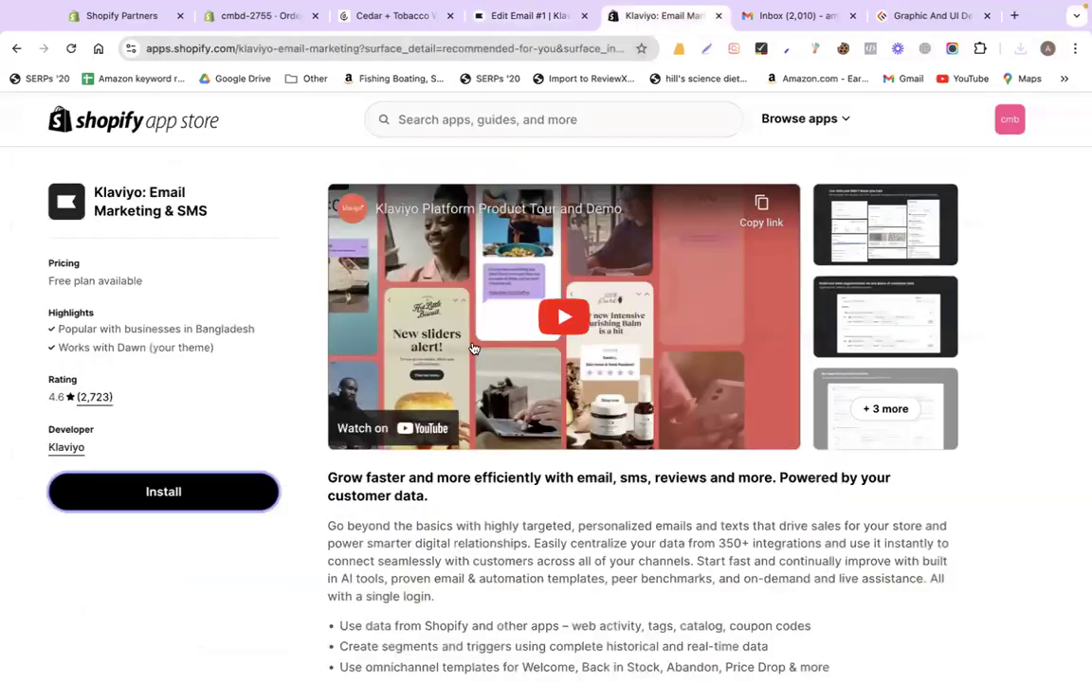
{"action": "left_click", "coordinate": [870, 21]}
{"action": "scroll", "coordinate": [557, 361], "scroll_direction": "down", "scroll_amount": 15}
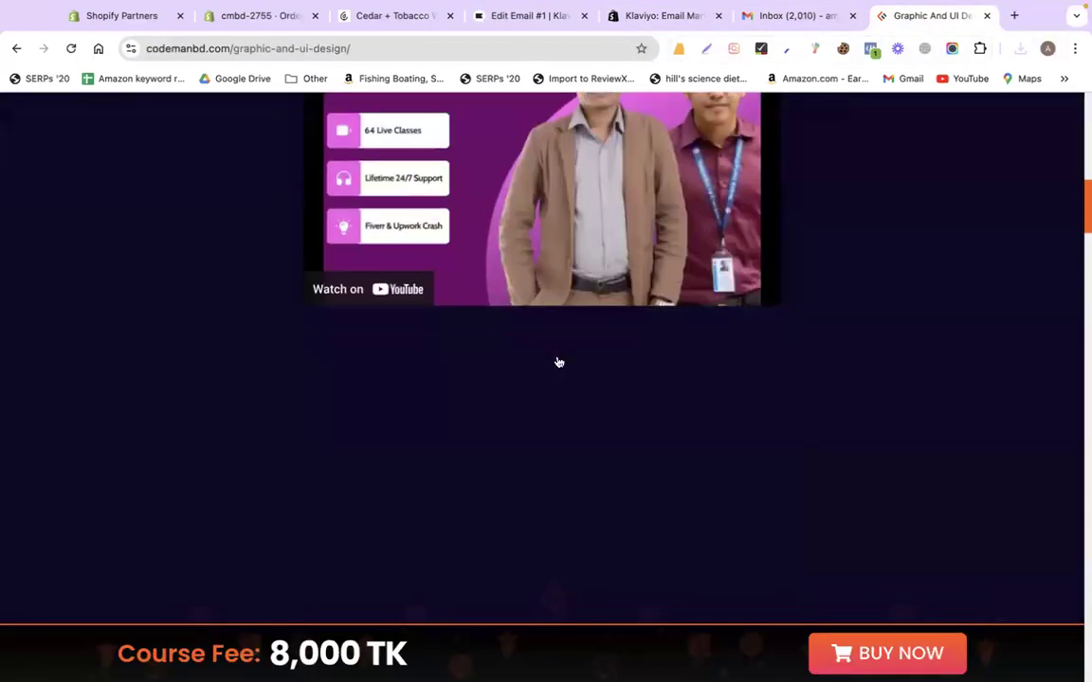
{"action": "scroll", "coordinate": [558, 362], "scroll_direction": "up", "scroll_amount": 5}
{"action": "scroll", "coordinate": [558, 361], "scroll_direction": "down", "scroll_amount": 1}
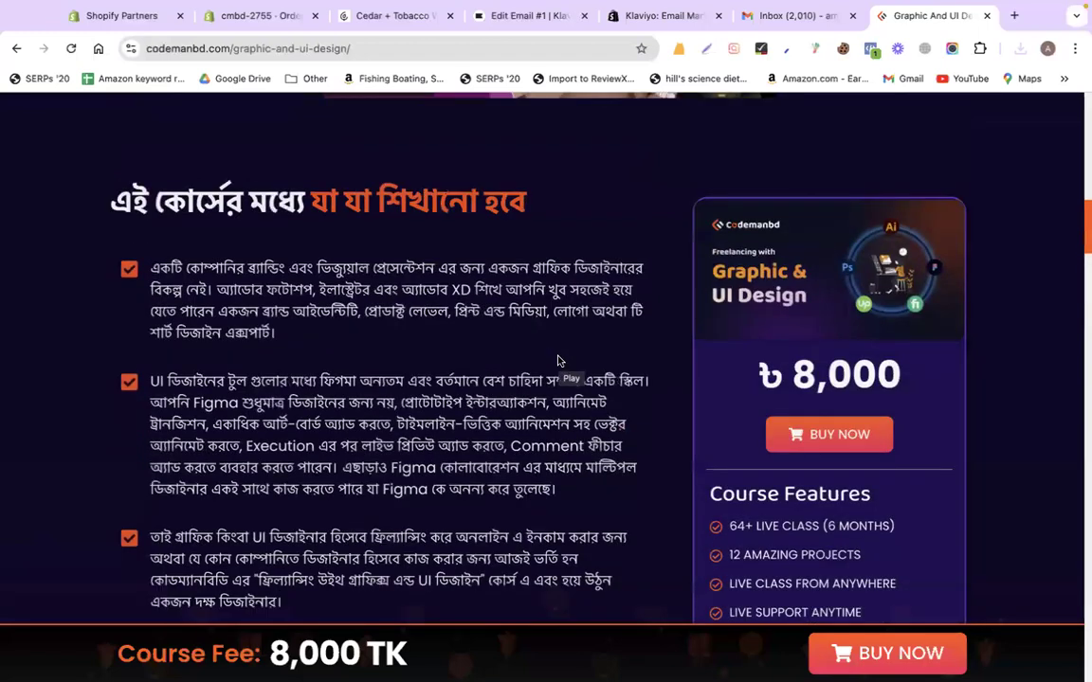
{"action": "left_click_drag", "start_coordinate": [107, 149], "coordinate": [594, 442]}
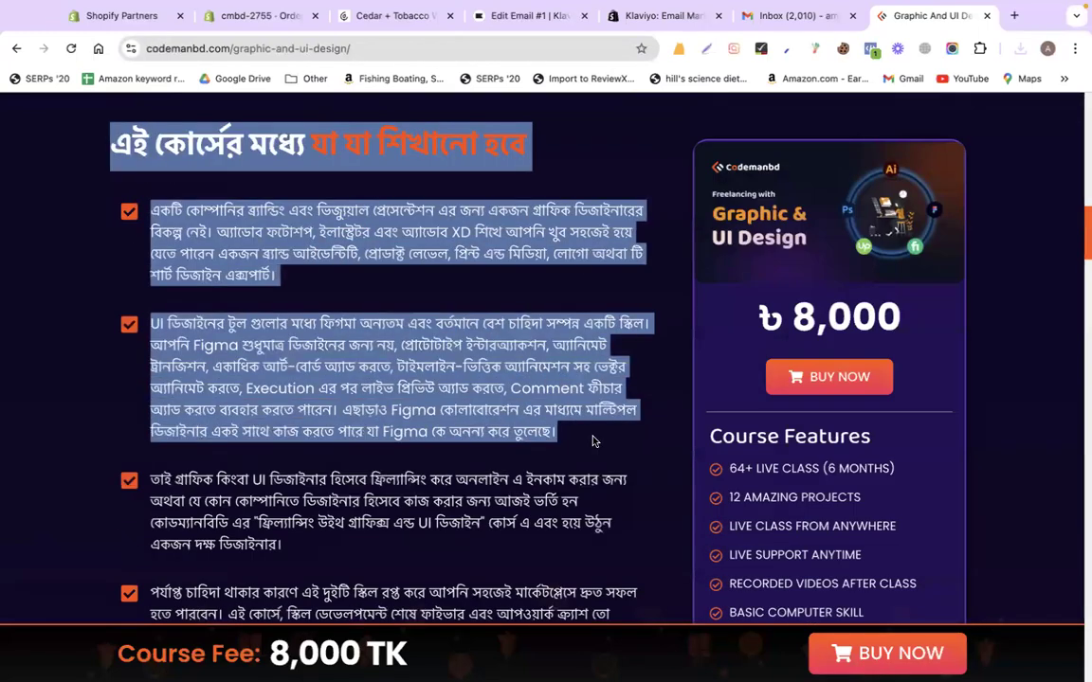
Add a Text block under the banner, paste the course text and bold its heading line
{"action": "left_click", "coordinate": [647, 15]}
{"action": "left_click", "coordinate": [530, 15]}
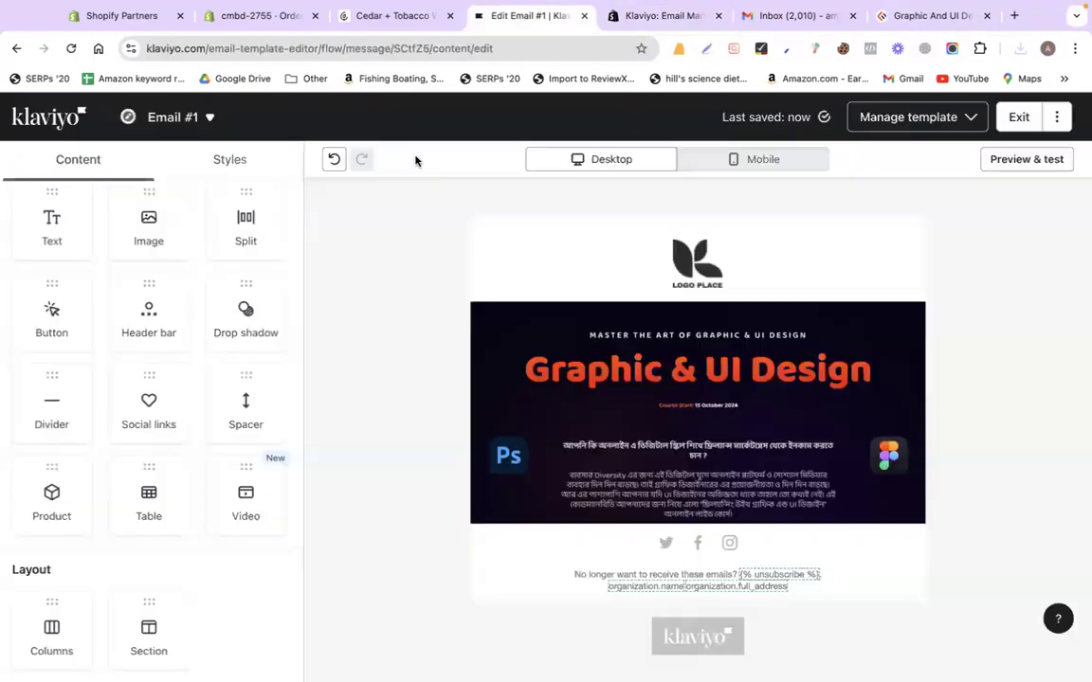
{"action": "left_click_drag", "start_coordinate": [38, 236], "coordinate": [615, 492]}
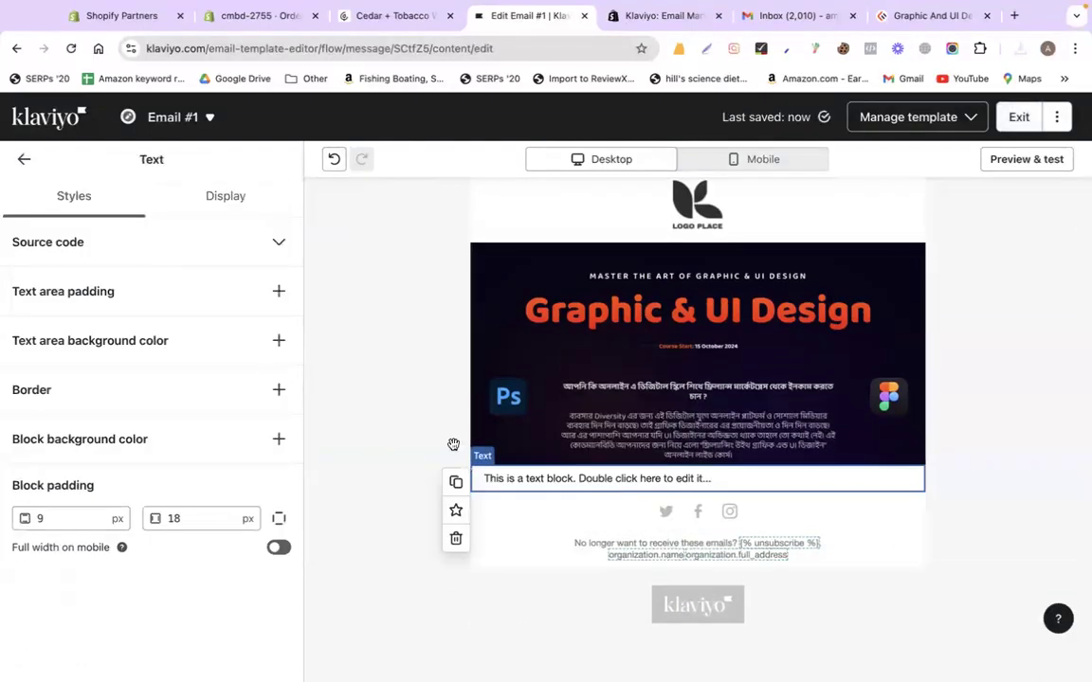
{"action": "double_click", "coordinate": [598, 479]}
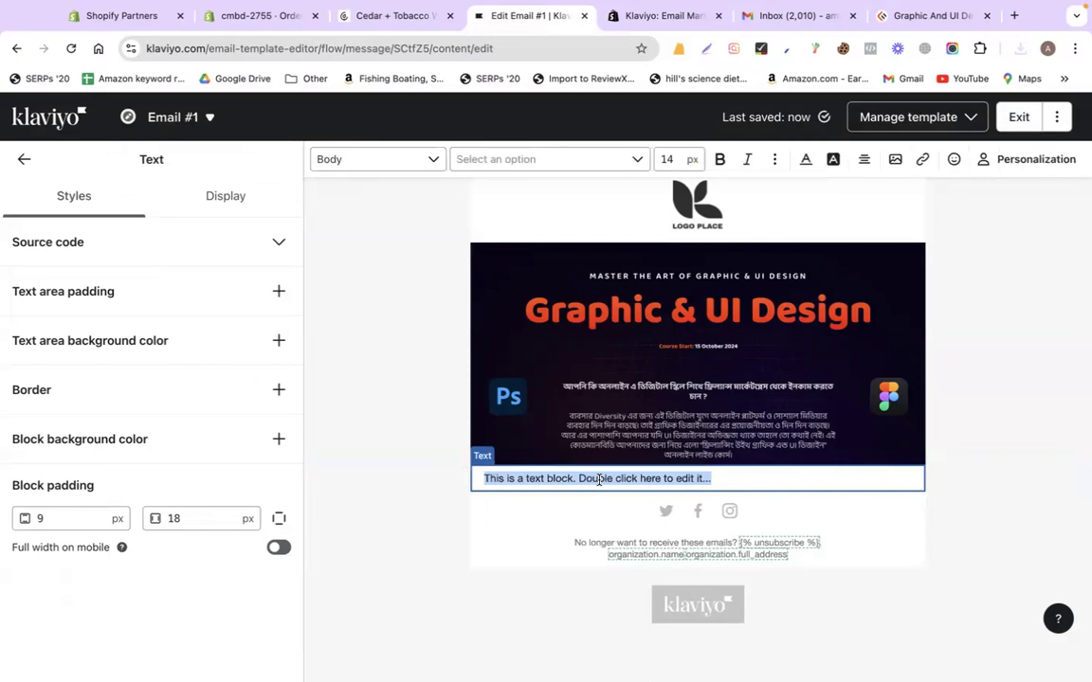
{"action": "key", "text": "ctrl+v"}
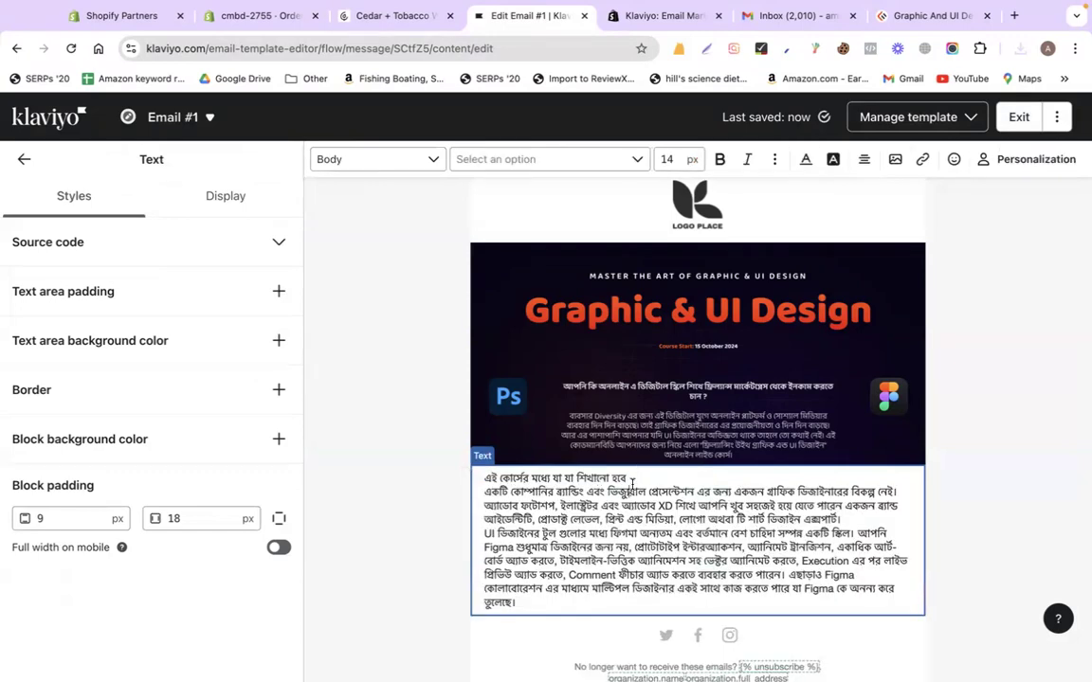
{"action": "key", "text": "Return"}
{"action": "key", "text": "shift+Up"}
{"action": "key", "text": "ctrl+b"}
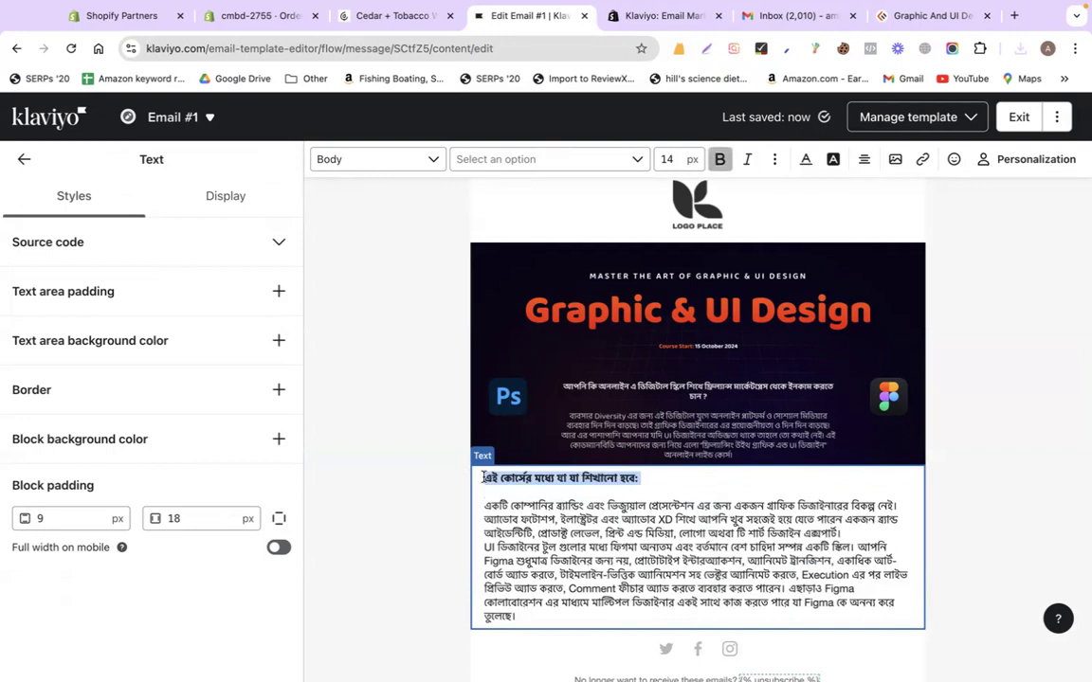
{"action": "left_click", "coordinate": [407, 483]}
{"action": "scroll", "coordinate": [407, 483], "scroll_direction": "down", "scroll_amount": 3}
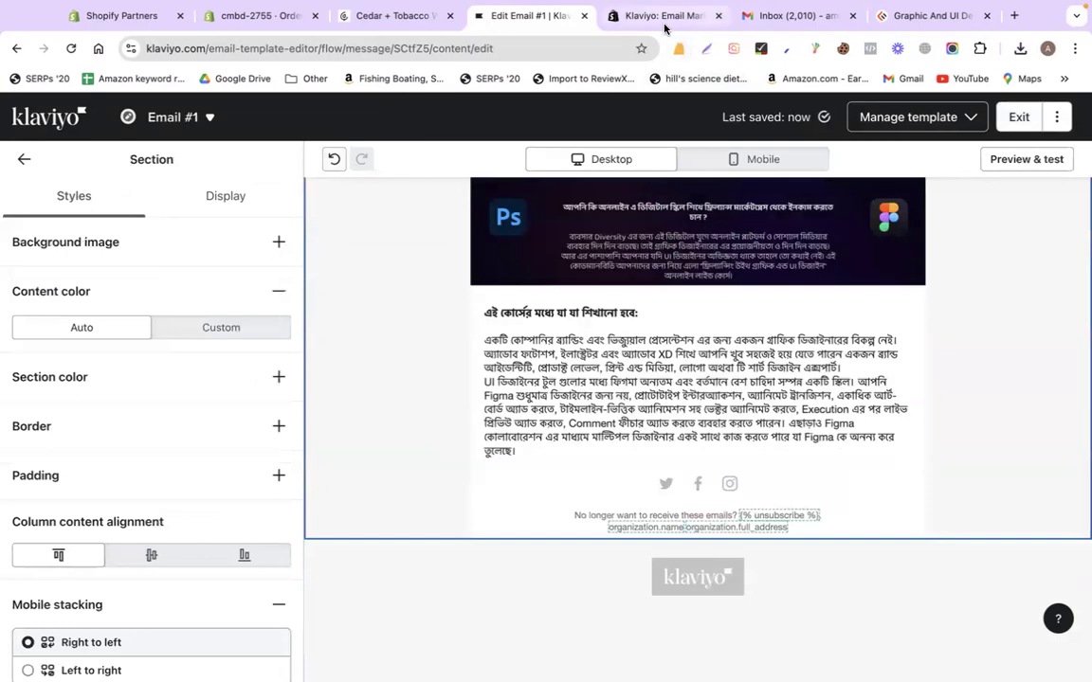
Place a Video block below the course text
{"action": "left_click", "coordinate": [24, 159]}
{"action": "scroll", "coordinate": [73, 641], "scroll_direction": "down", "scroll_amount": 2}
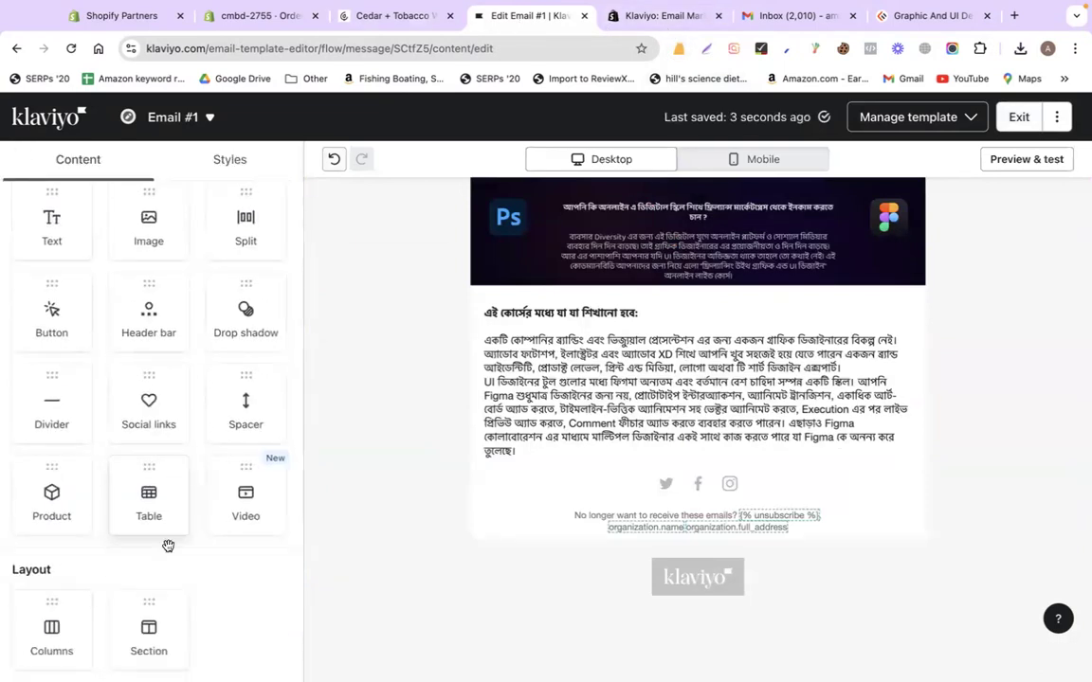
{"action": "left_click_drag", "start_coordinate": [242, 517], "coordinate": [724, 485]}
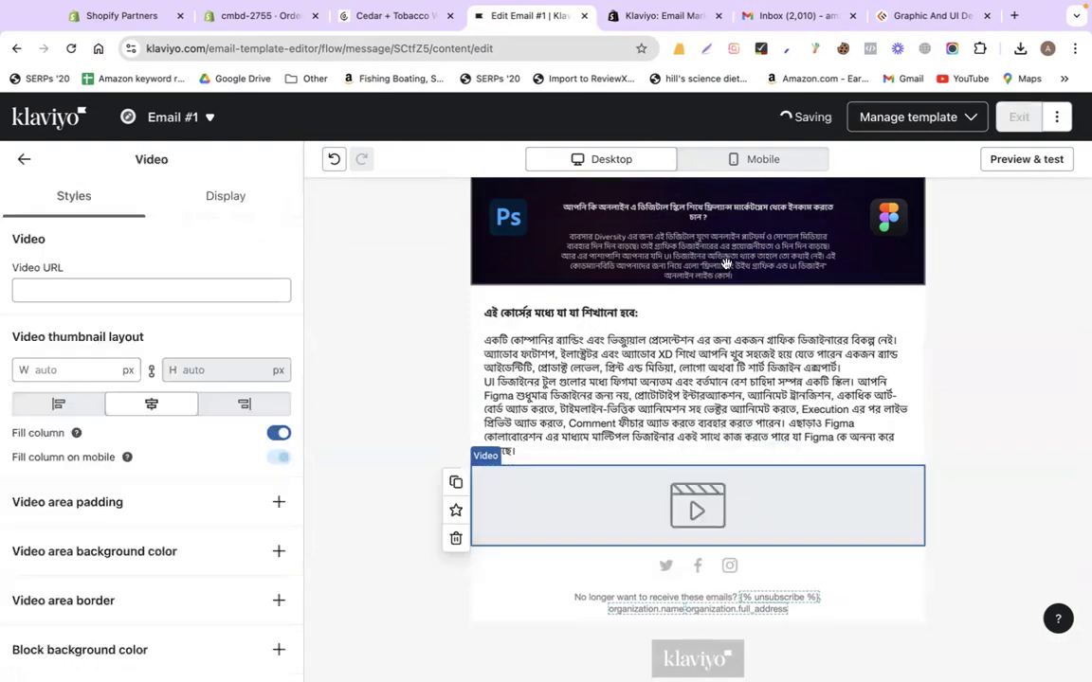
Copy the course video's YouTube share link from the course page
{"action": "left_click", "coordinate": [668, 16]}
{"action": "left_click", "coordinate": [951, 20]}
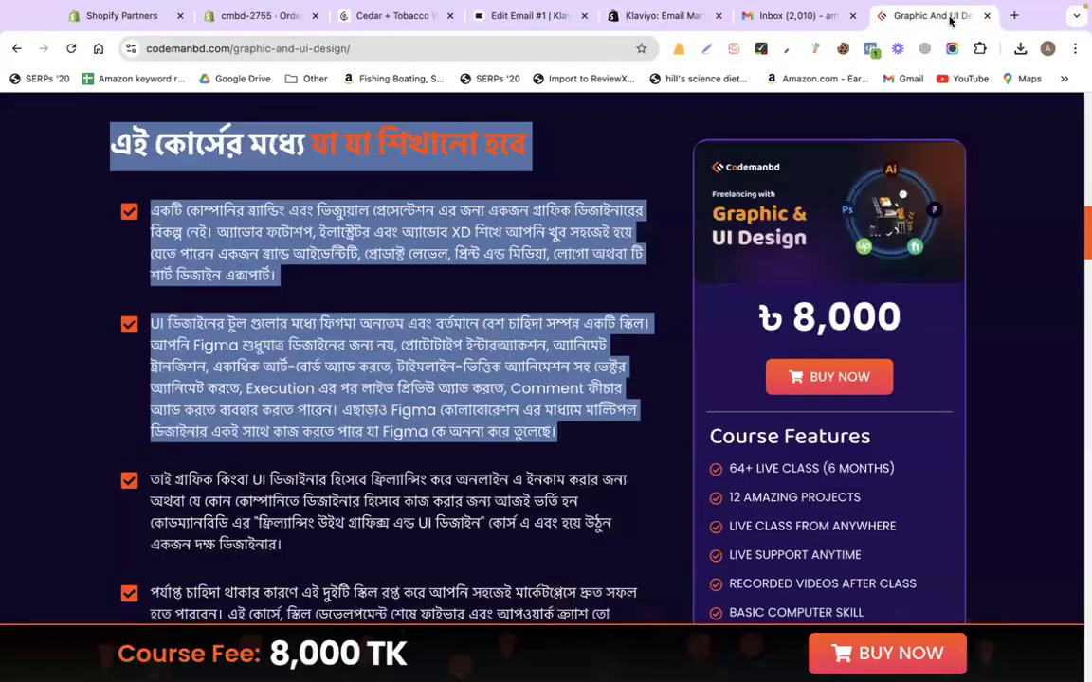
{"action": "scroll", "coordinate": [518, 401], "scroll_direction": "down", "scroll_amount": 15}
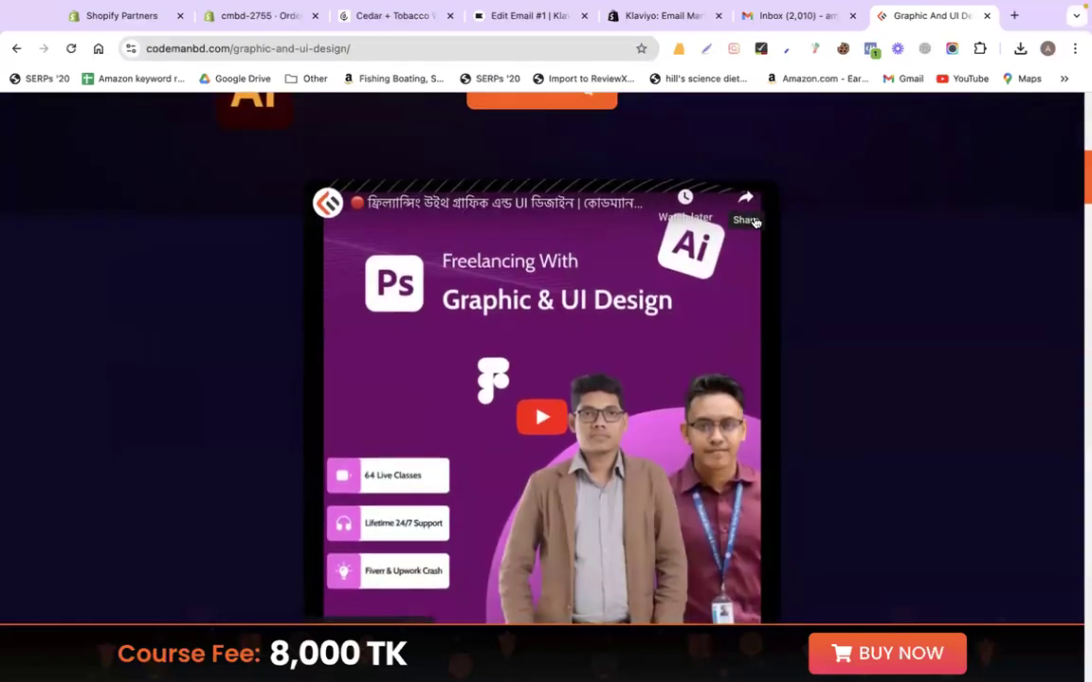
{"action": "left_click", "coordinate": [747, 202]}
{"action": "left_click", "coordinate": [828, 199]}
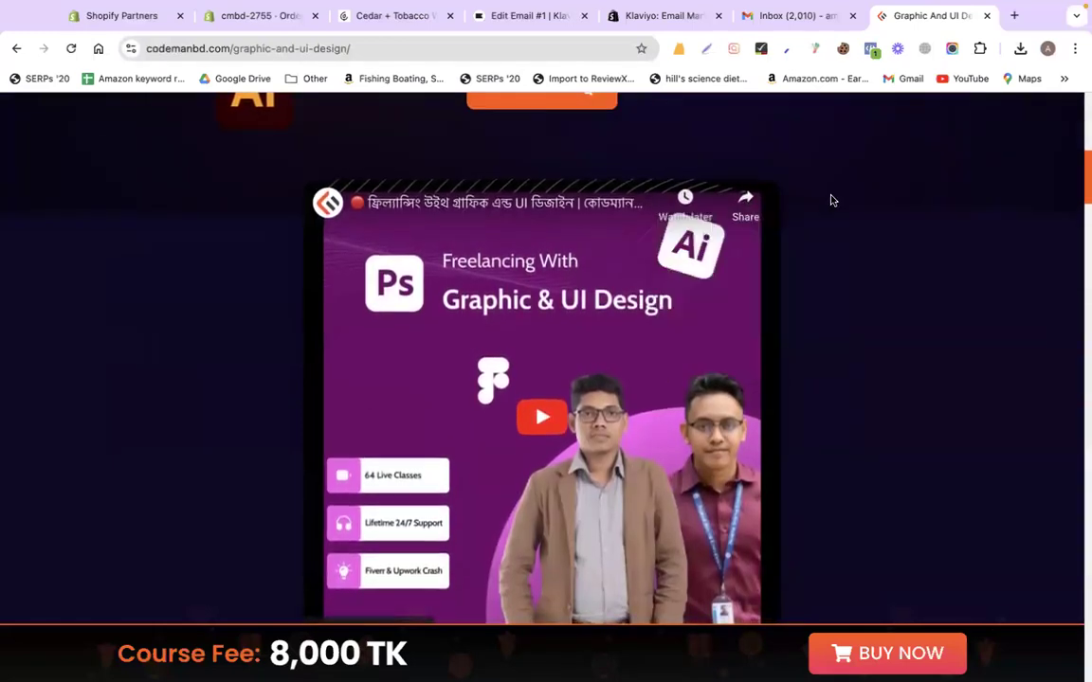
{"action": "left_click", "coordinate": [750, 204]}
{"action": "left_click", "coordinate": [926, 270]}
{"action": "left_click", "coordinate": [548, 410]}
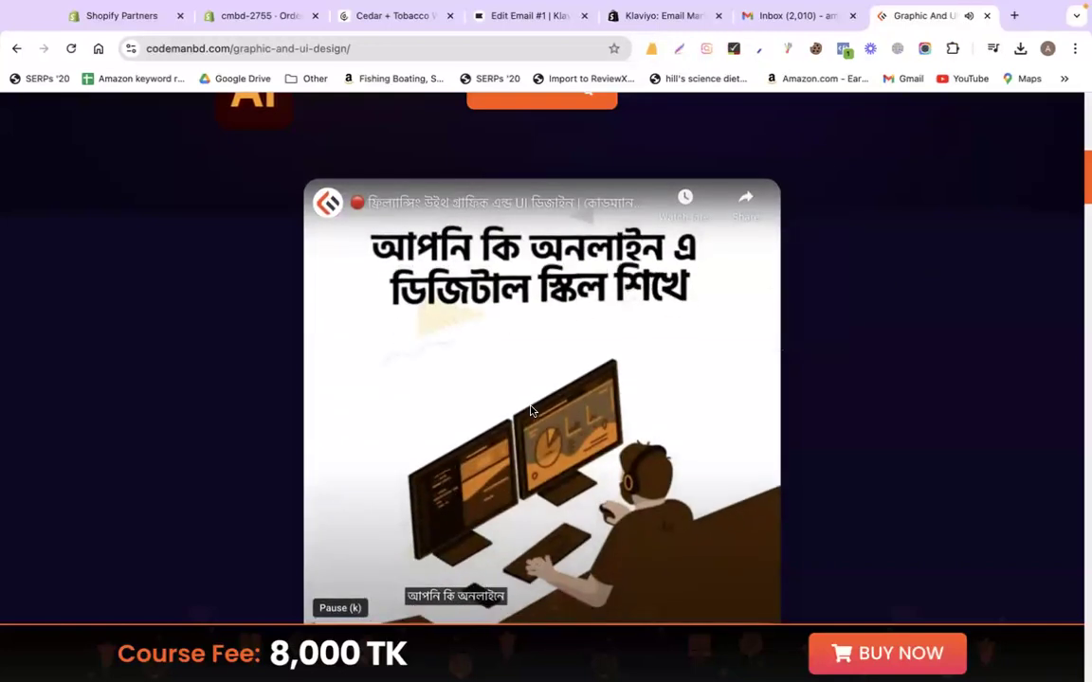
{"action": "scroll", "coordinate": [529, 410], "scroll_direction": "down", "scroll_amount": 3}
{"action": "left_click", "coordinate": [331, 476]}
{"action": "left_click", "coordinate": [728, 474]}
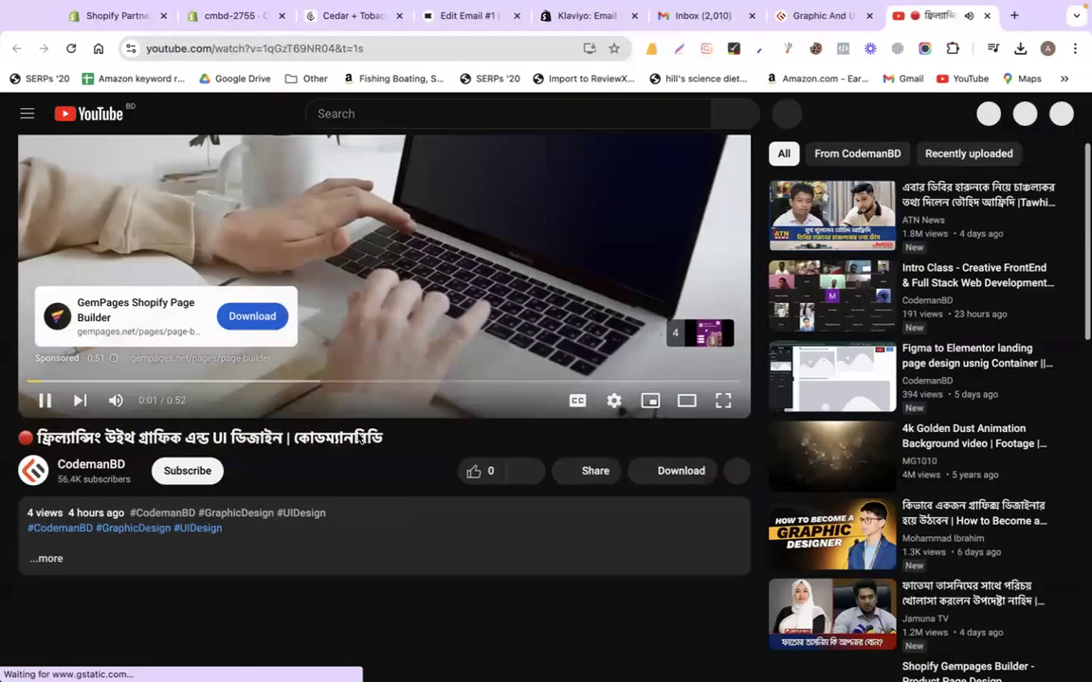
{"action": "left_click", "coordinate": [588, 471]}
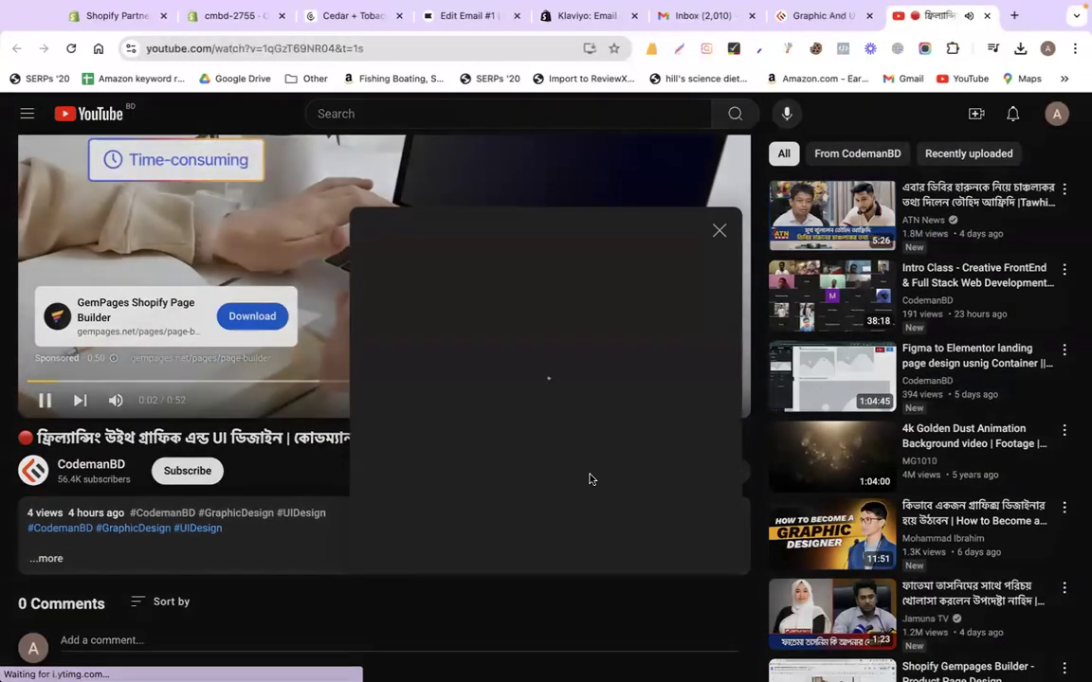
{"action": "left_click", "coordinate": [690, 417]}
{"action": "left_click", "coordinate": [719, 288]}
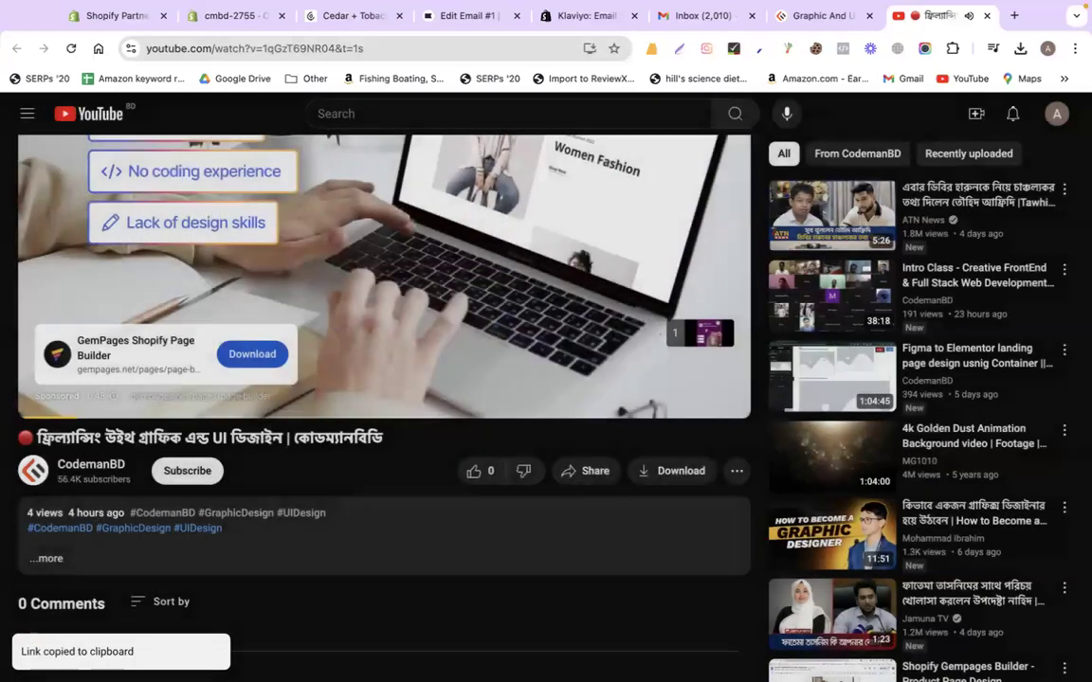
{"action": "left_click", "coordinate": [984, 17]}
Paste the YouTube link into the video block's Video URL field
{"action": "left_click", "coordinate": [495, 22]}
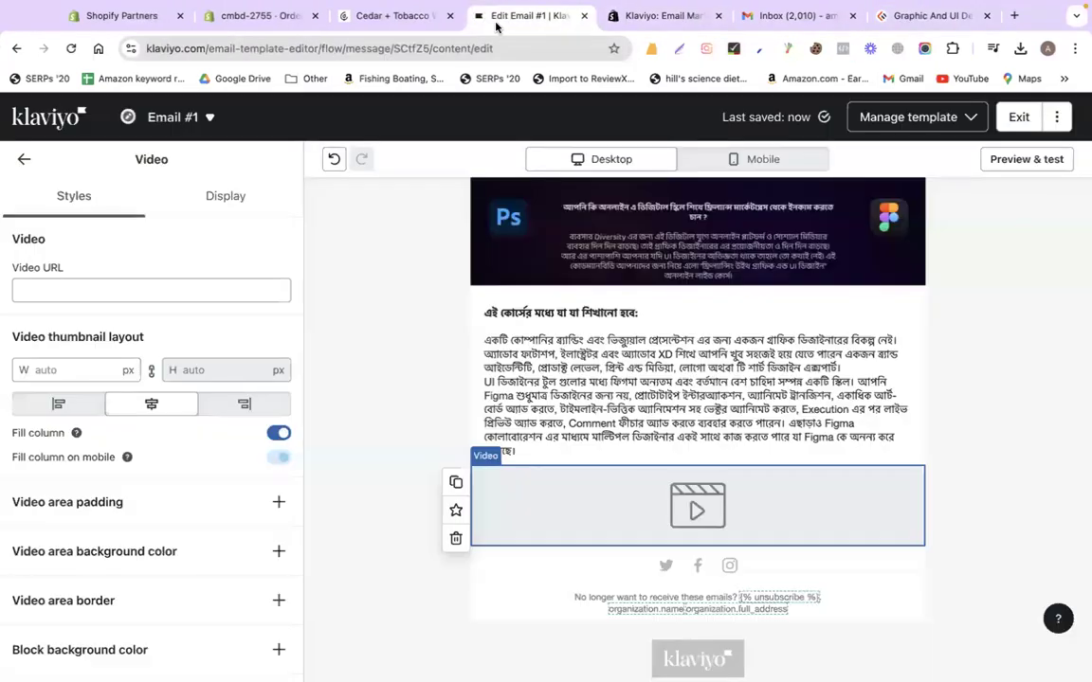
{"action": "left_click", "coordinate": [68, 289]}
{"action": "key", "text": "ctrl+v"}
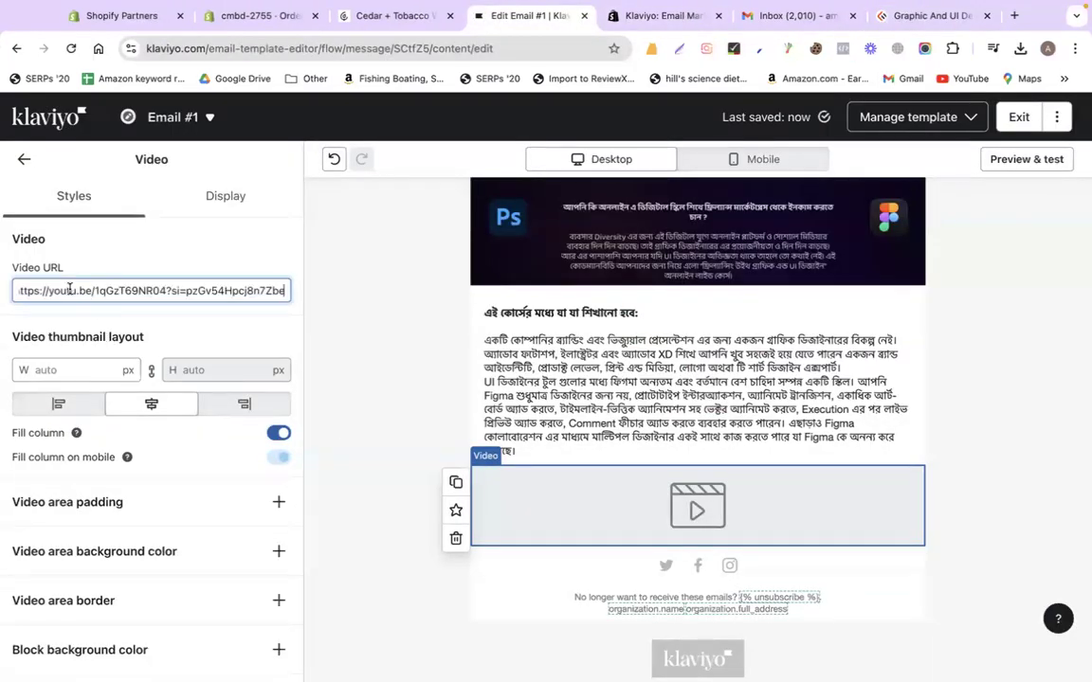
{"action": "left_click", "coordinate": [349, 432]}
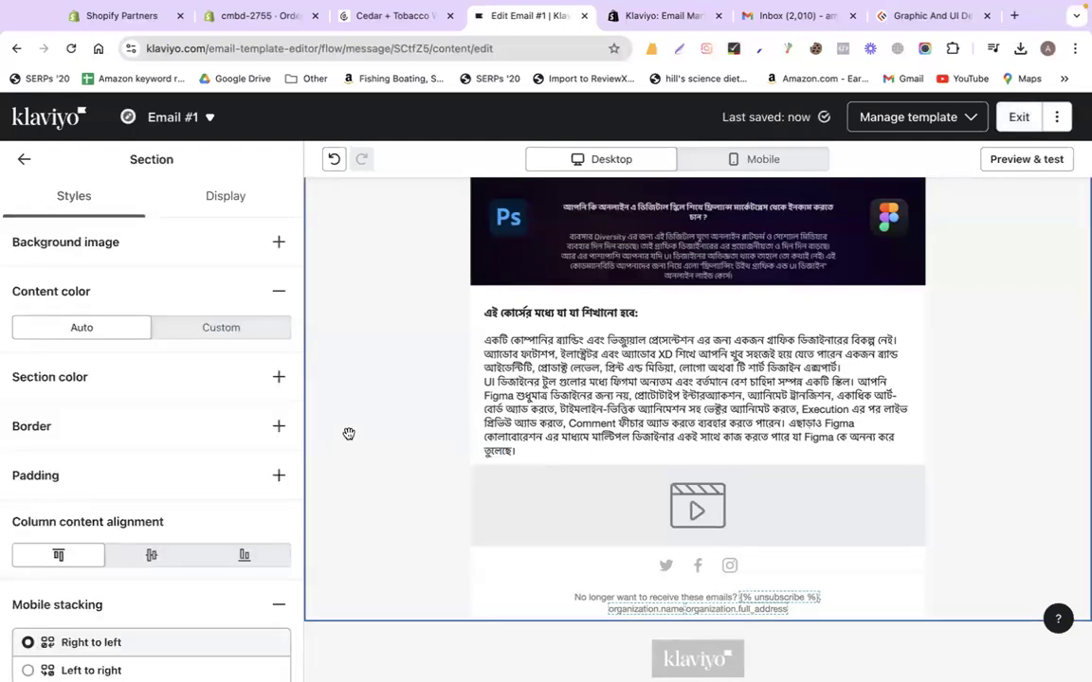
Add a button below the video labelled 'View Course'
{"action": "left_click", "coordinate": [614, 478]}
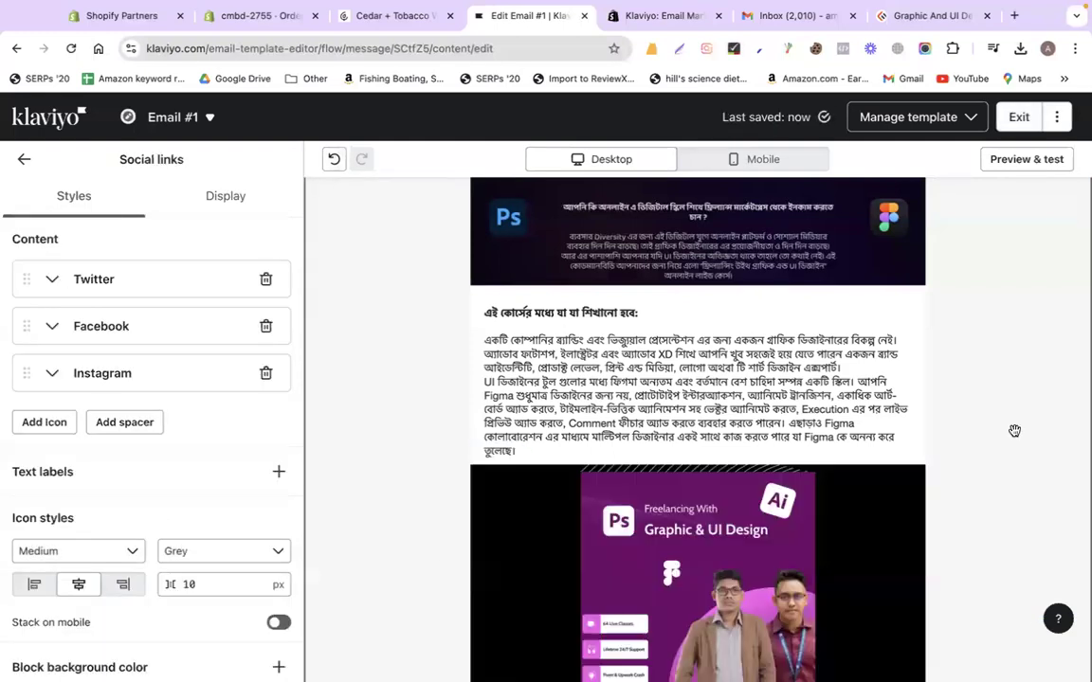
{"action": "scroll", "coordinate": [1024, 382], "scroll_direction": "down", "scroll_amount": 5}
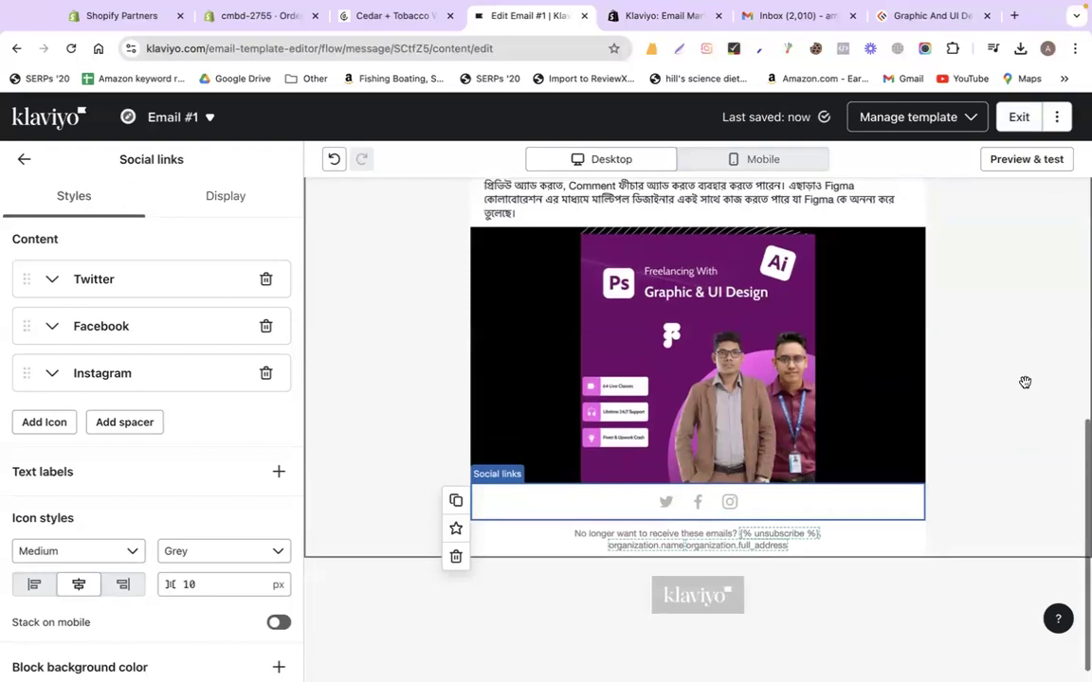
{"action": "left_click", "coordinate": [23, 159]}
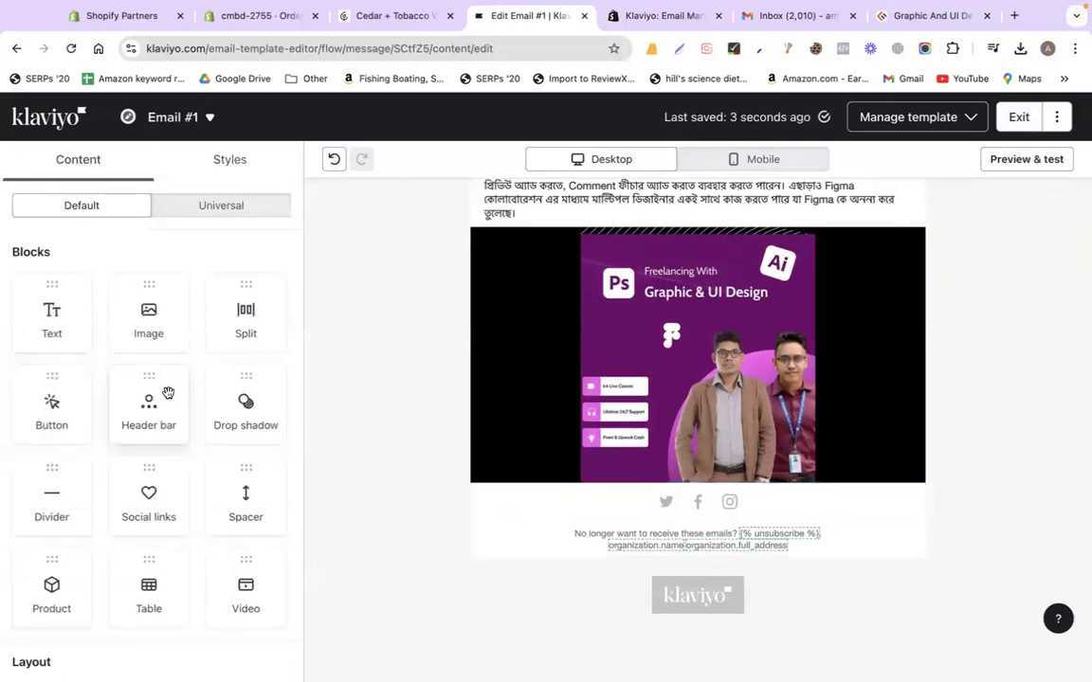
{"action": "scroll", "coordinate": [177, 510], "scroll_direction": "down", "scroll_amount": 2}
{"action": "scroll", "coordinate": [176, 509], "scroll_direction": "up", "scroll_amount": 2}
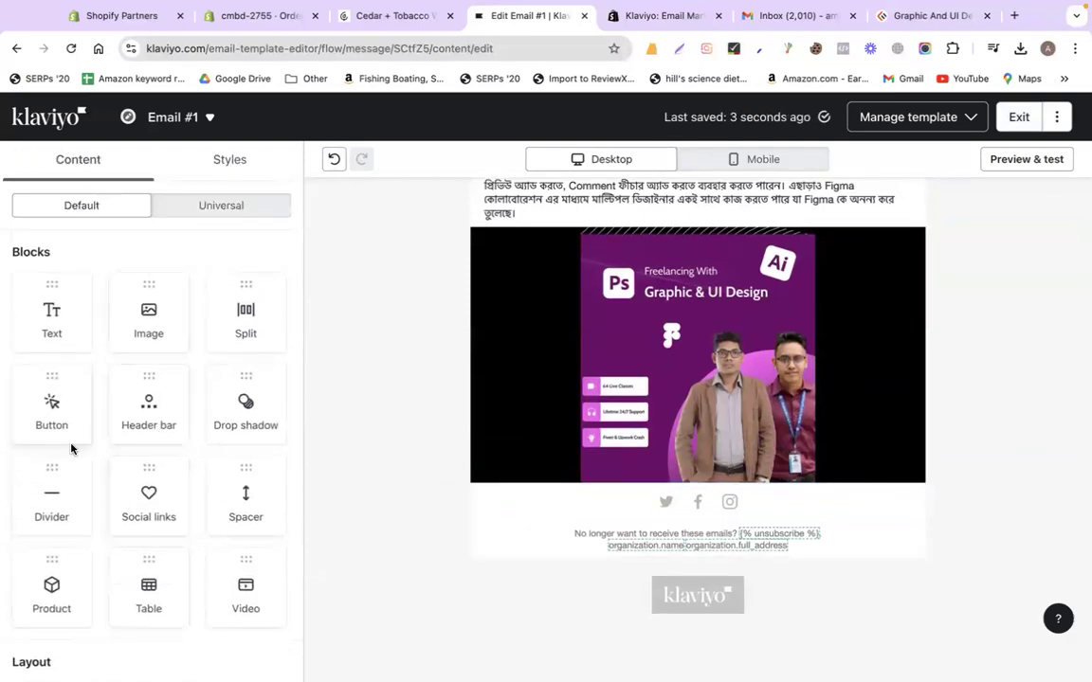
{"action": "left_click_drag", "start_coordinate": [55, 418], "coordinate": [607, 485]}
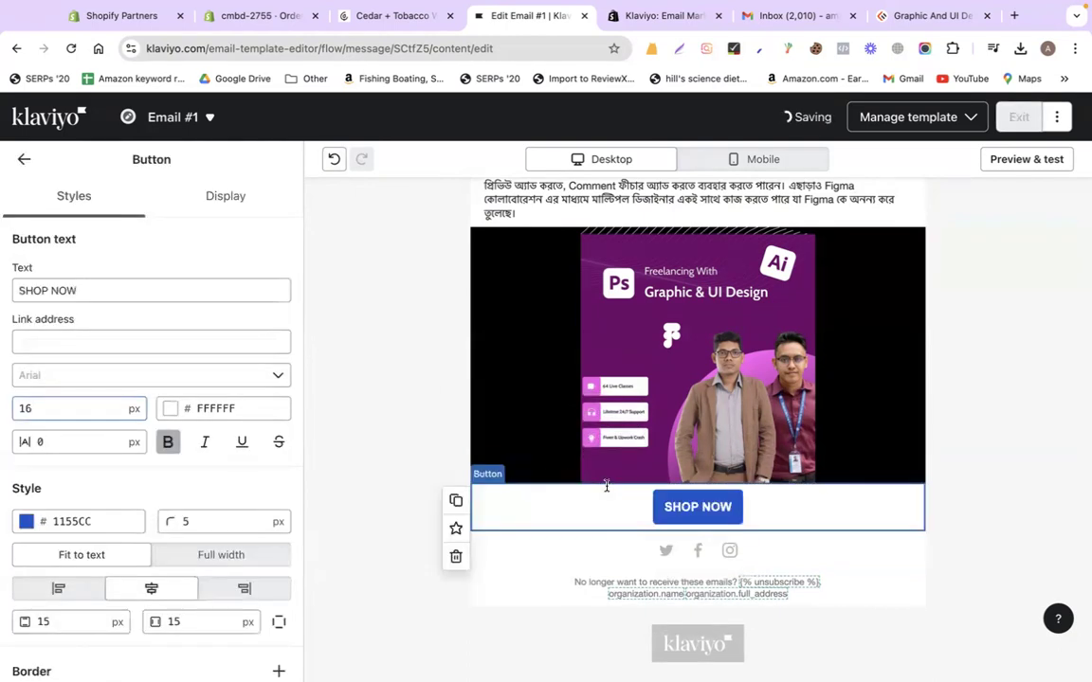
{"action": "left_click", "coordinate": [102, 288]}
{"action": "type", "text": "View Course"}
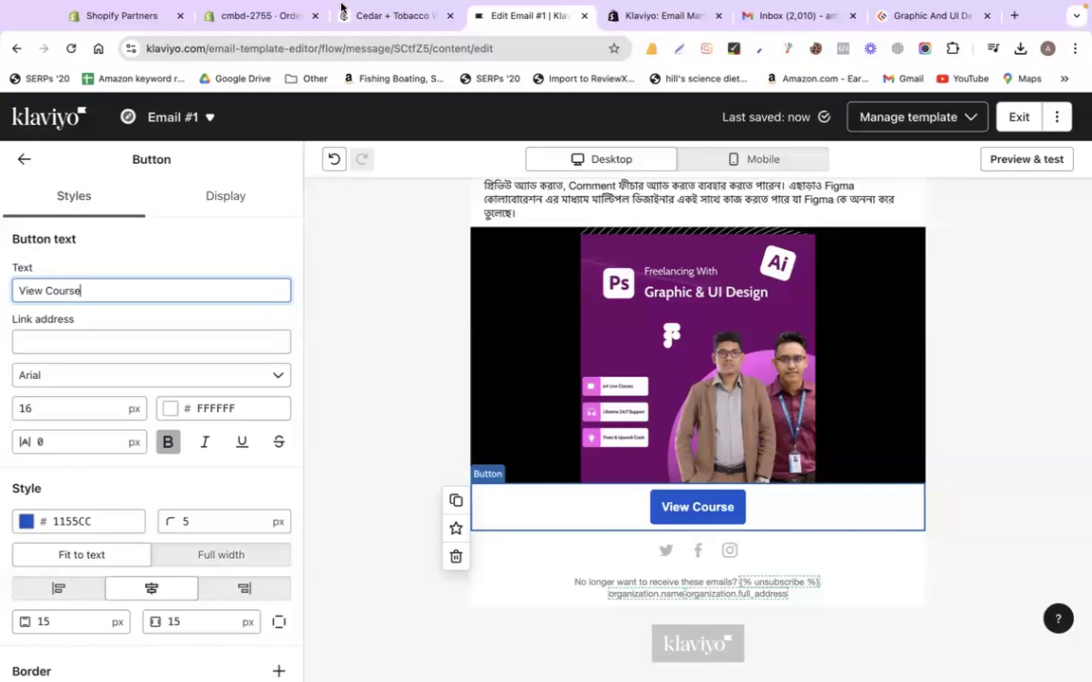
{"action": "left_click", "coordinate": [917, 21]}
{"action": "left_click", "coordinate": [431, 54]}
{"action": "left_click", "coordinate": [519, 21]}
{"action": "left_click", "coordinate": [134, 339]}
{"action": "key", "text": "super+v"}
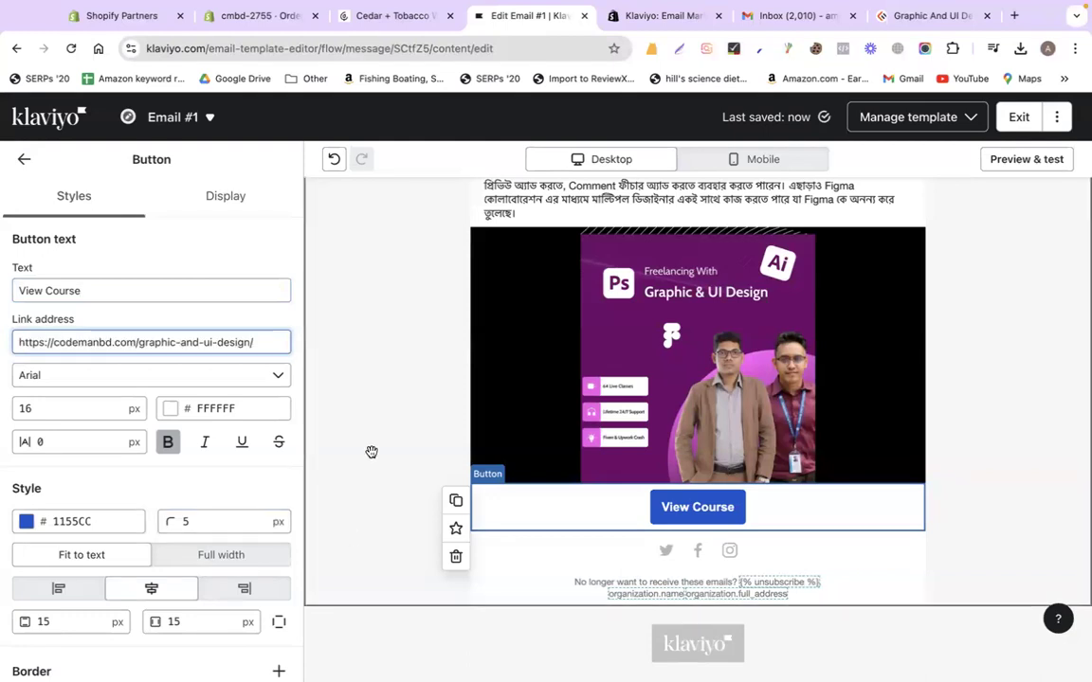
{"action": "left_click", "coordinate": [1019, 117]}
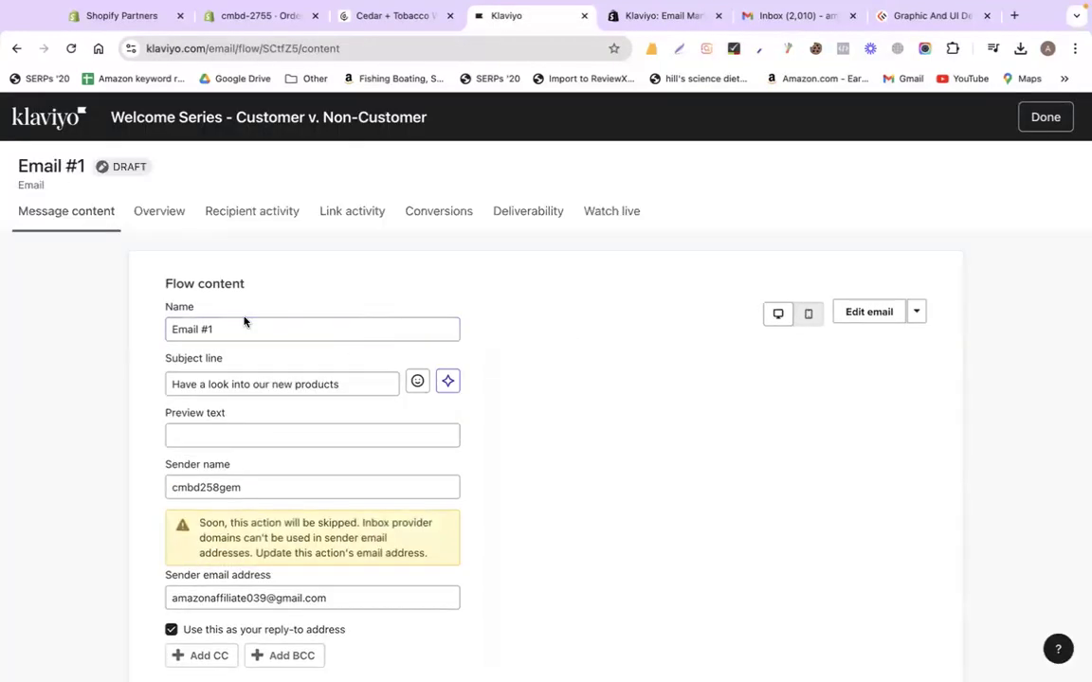
Return to the Welcome Series flow and set Email #1's status to Live
{"action": "left_click", "coordinate": [222, 380]}
{"action": "left_click", "coordinate": [349, 379]}
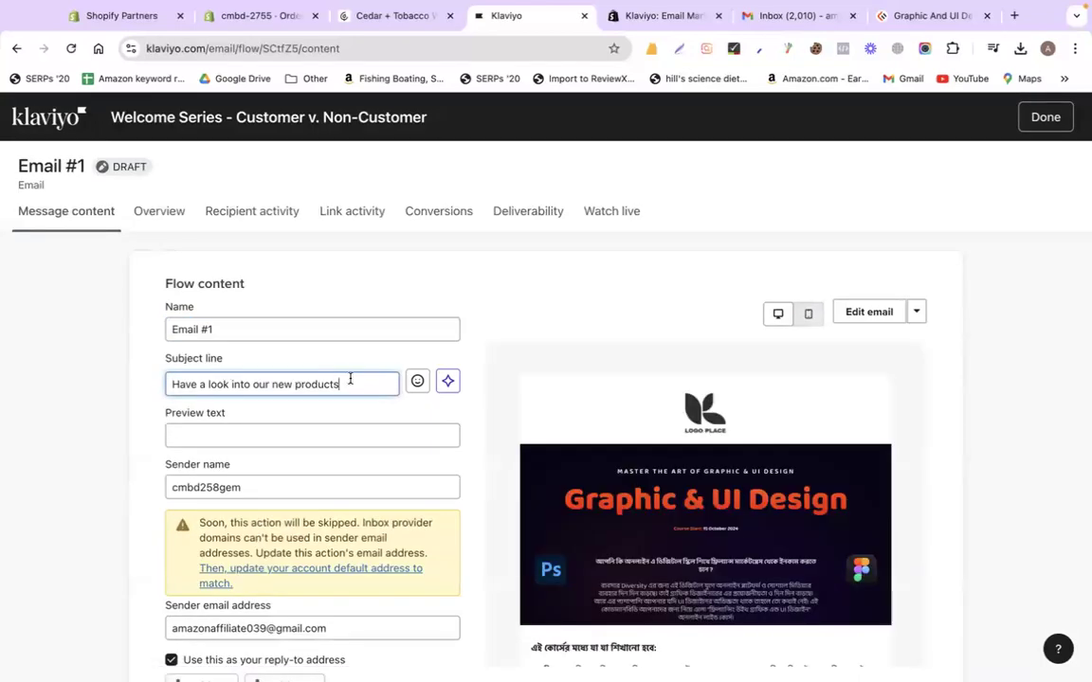
{"action": "scroll", "coordinate": [445, 426], "scroll_direction": "down", "scroll_amount": 3}
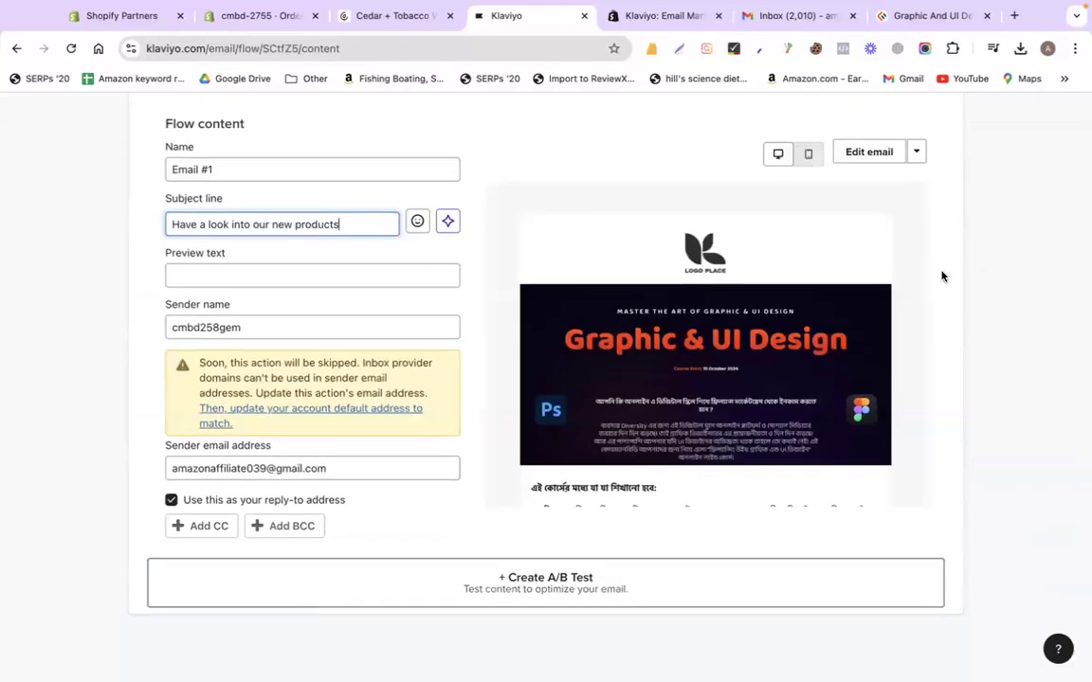
{"action": "scroll", "coordinate": [929, 275], "scroll_direction": "up", "scroll_amount": 3}
{"action": "left_click", "coordinate": [1045, 116]}
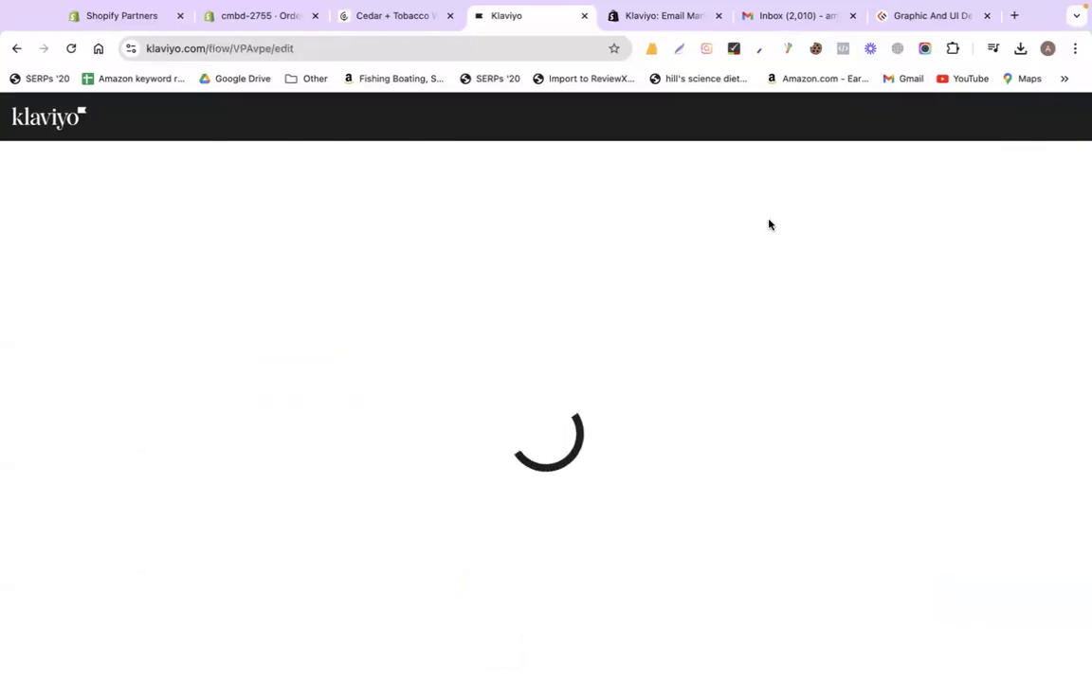
{"action": "scroll", "coordinate": [604, 493], "scroll_direction": "down", "scroll_amount": 1}
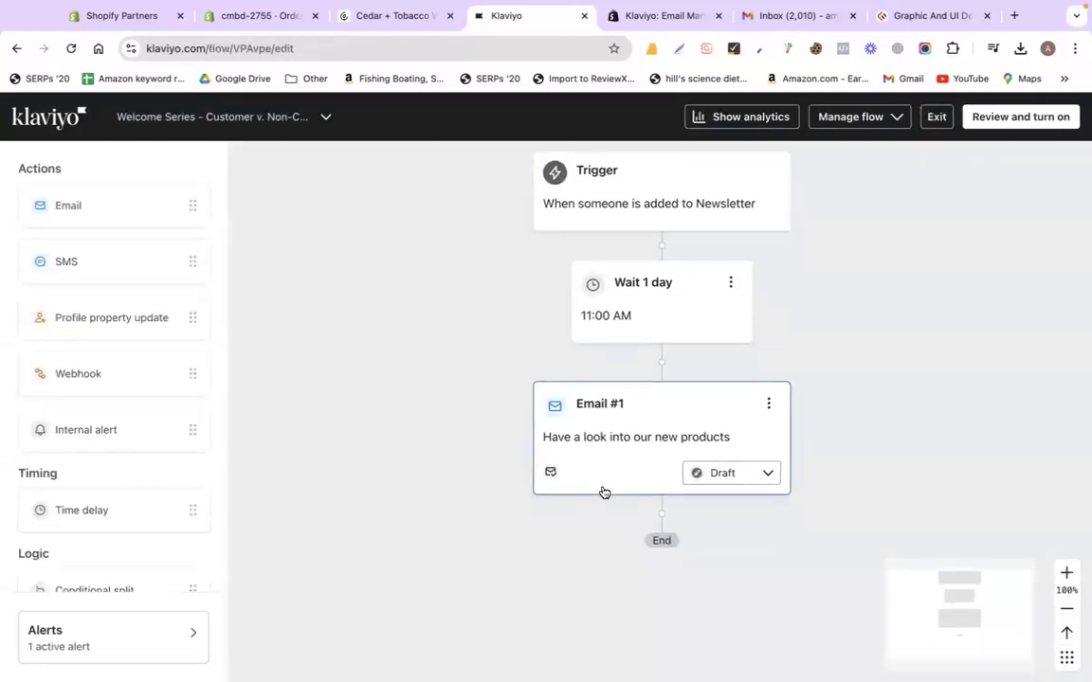
{"action": "left_click", "coordinate": [726, 541]}
{"action": "left_click", "coordinate": [763, 553]}
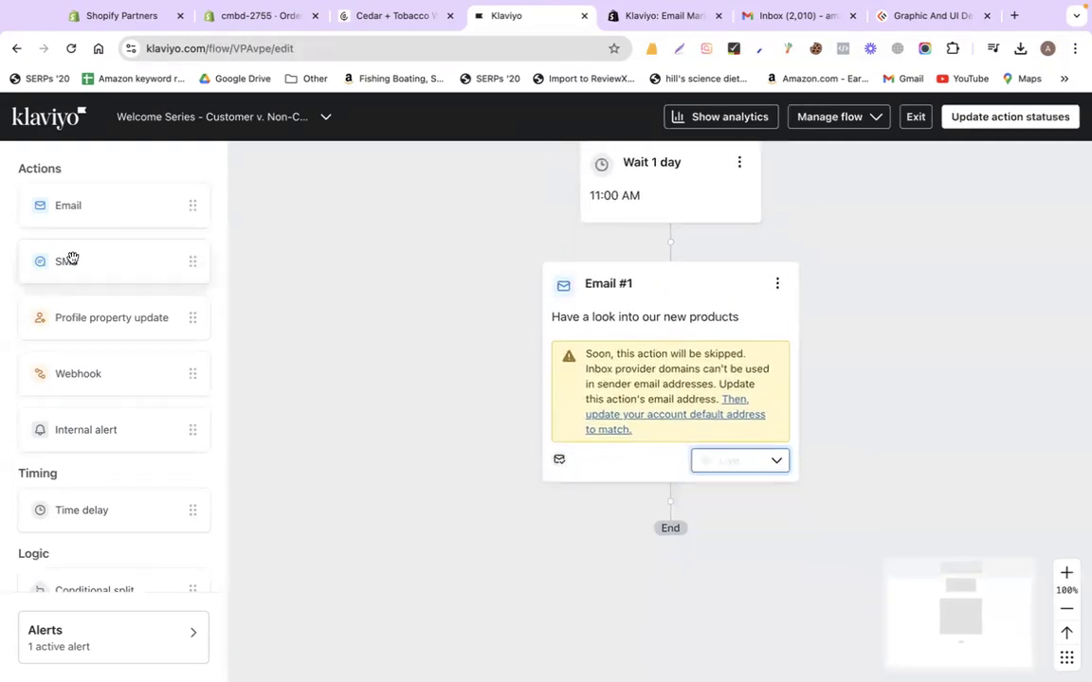
Drag a Time delay step below Email #1
{"action": "scroll", "coordinate": [99, 369], "scroll_direction": "down", "scroll_amount": 1}
{"action": "left_click_drag", "start_coordinate": [88, 470], "coordinate": [600, 496]}
{"action": "left_click_drag", "start_coordinate": [188, 486], "coordinate": [702, 502]}
Set the time delay to 2 days and save it
{"action": "left_click", "coordinate": [883, 304]}
{"action": "type", "text": "2"}
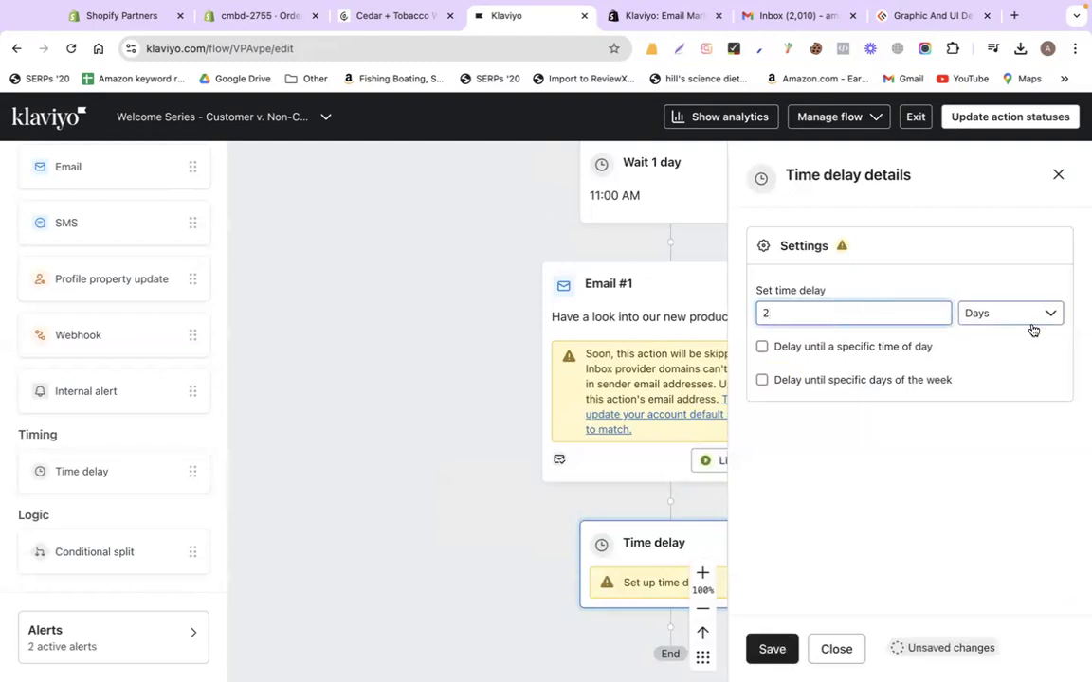
{"action": "left_click", "coordinate": [772, 649]}
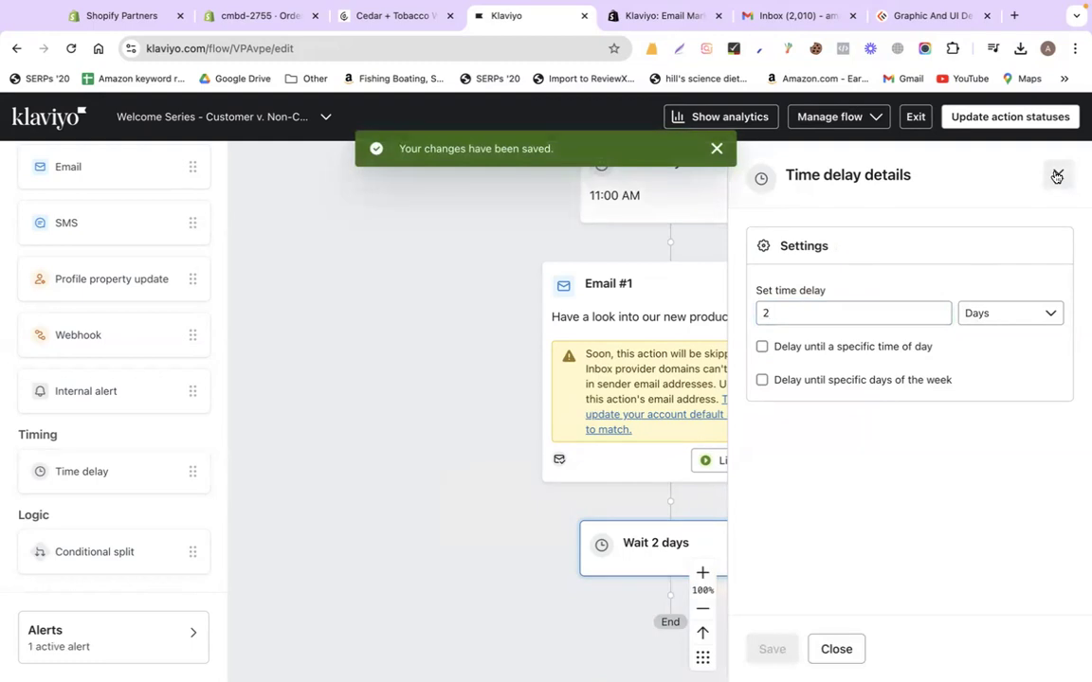
{"action": "left_click", "coordinate": [1057, 176]}
Add an Email step after the delay and open Email #2 for editing
{"action": "scroll", "coordinate": [880, 426], "scroll_direction": "down", "scroll_amount": 3}
{"action": "scroll", "coordinate": [161, 315], "scroll_direction": "up", "scroll_amount": 1}
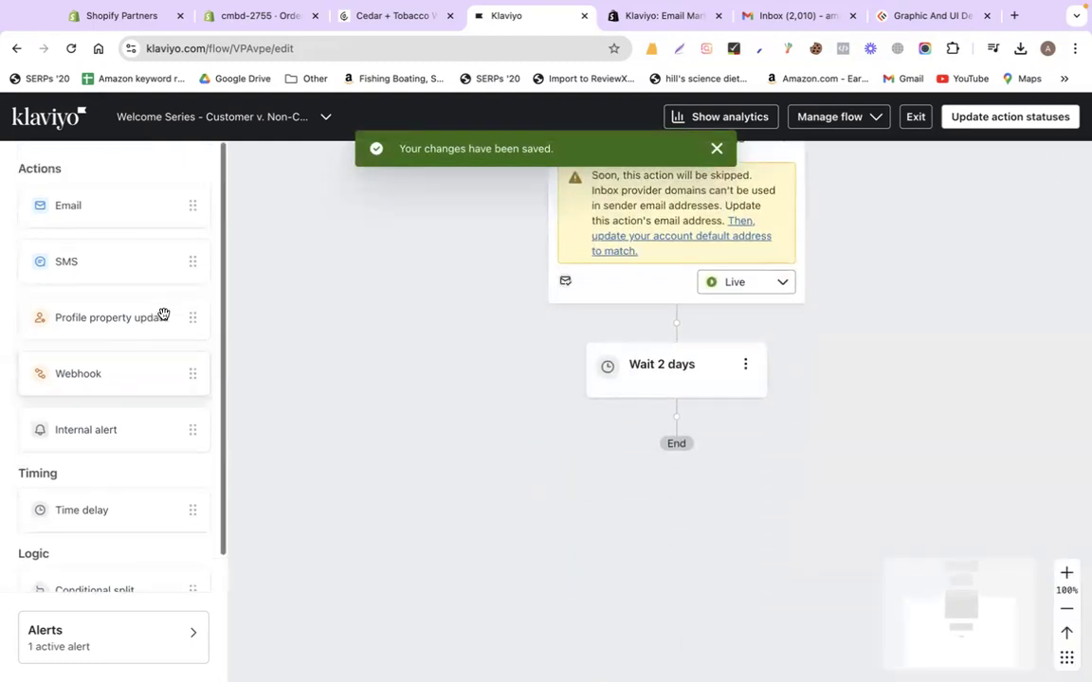
{"action": "left_click_drag", "start_coordinate": [93, 202], "coordinate": [685, 423]}
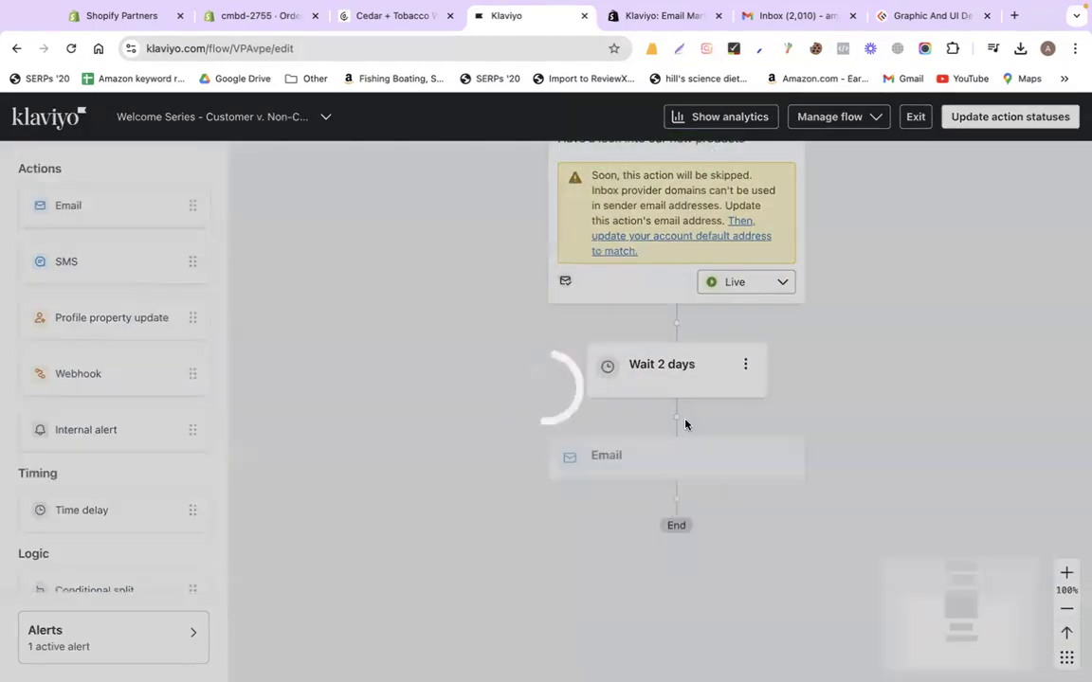
{"action": "left_click", "coordinate": [783, 458]}
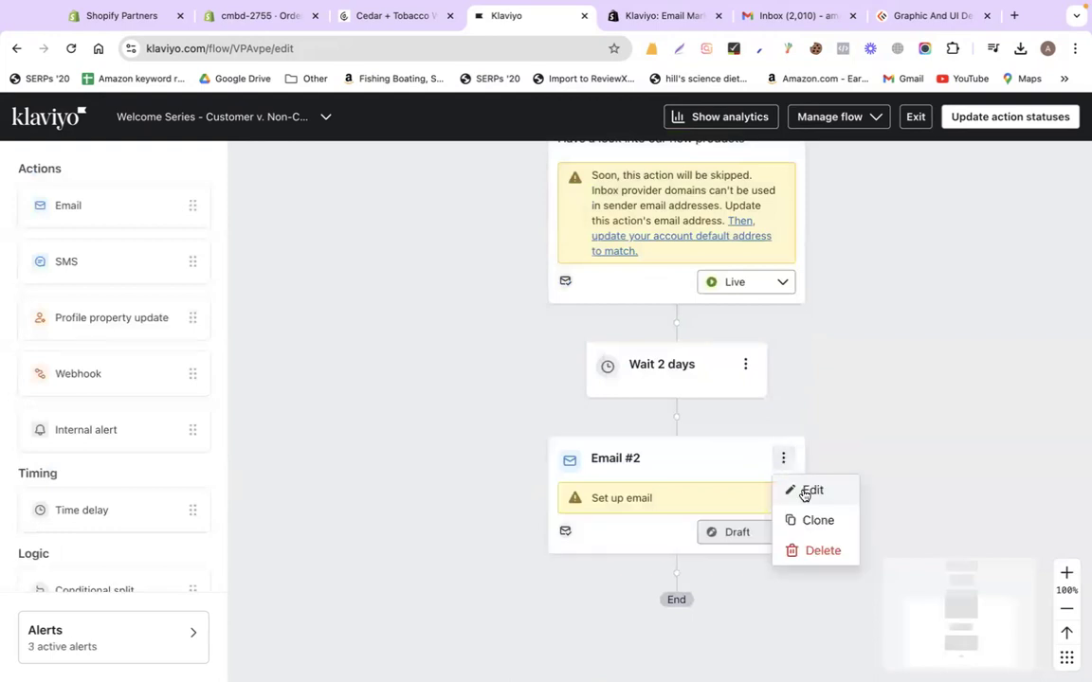
{"action": "left_click", "coordinate": [809, 490]}
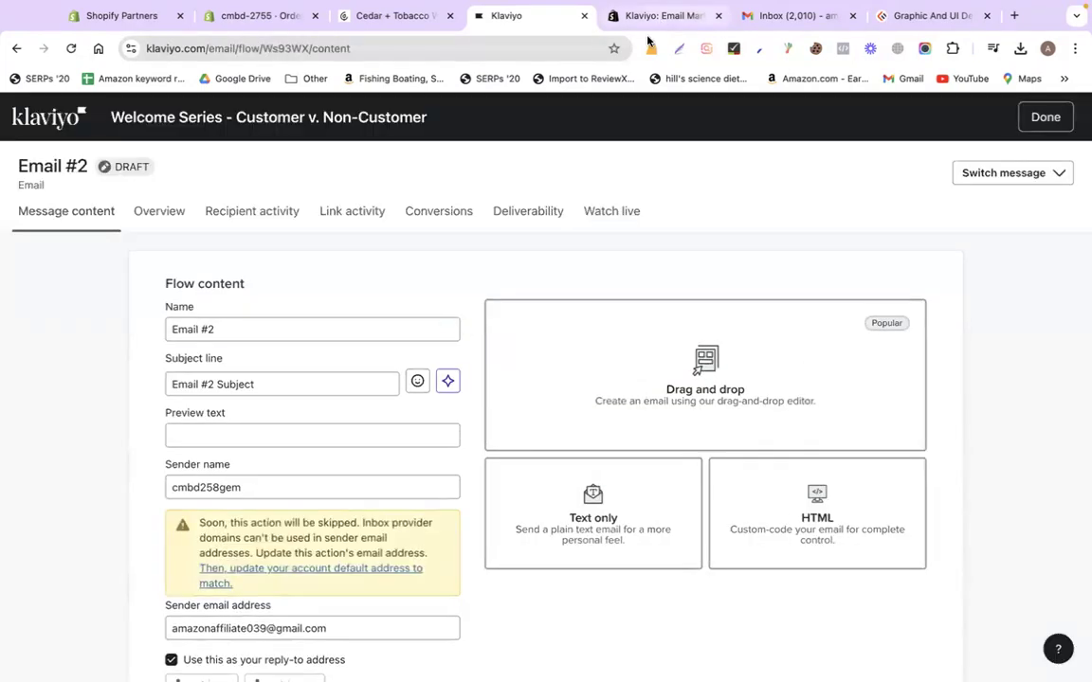
Subject Email #2 'Get 10% Off Offer only for you!' and start a blank drag-and-drop email
{"action": "left_click", "coordinate": [267, 380]}
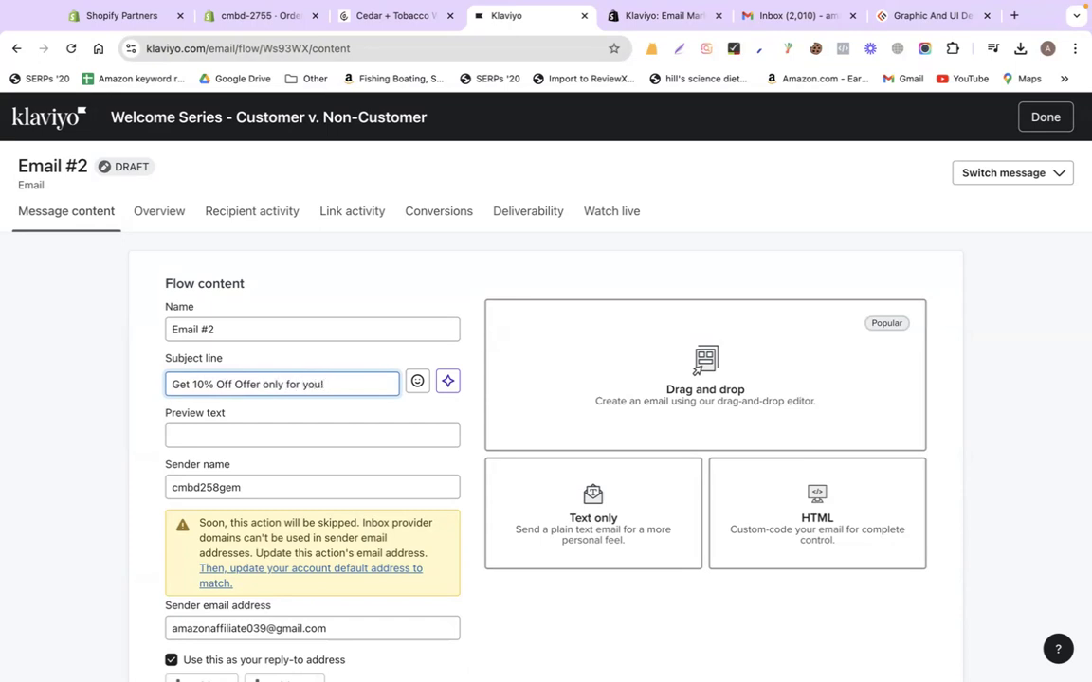
{"action": "left_click", "coordinate": [649, 386]}
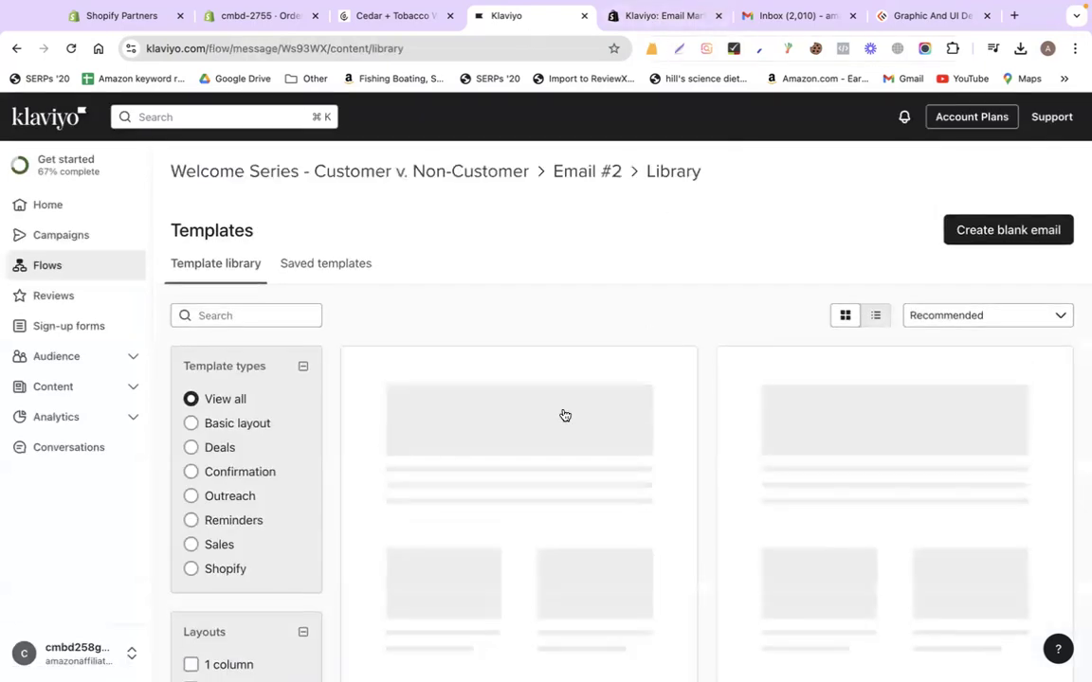
{"action": "left_click", "coordinate": [993, 233]}
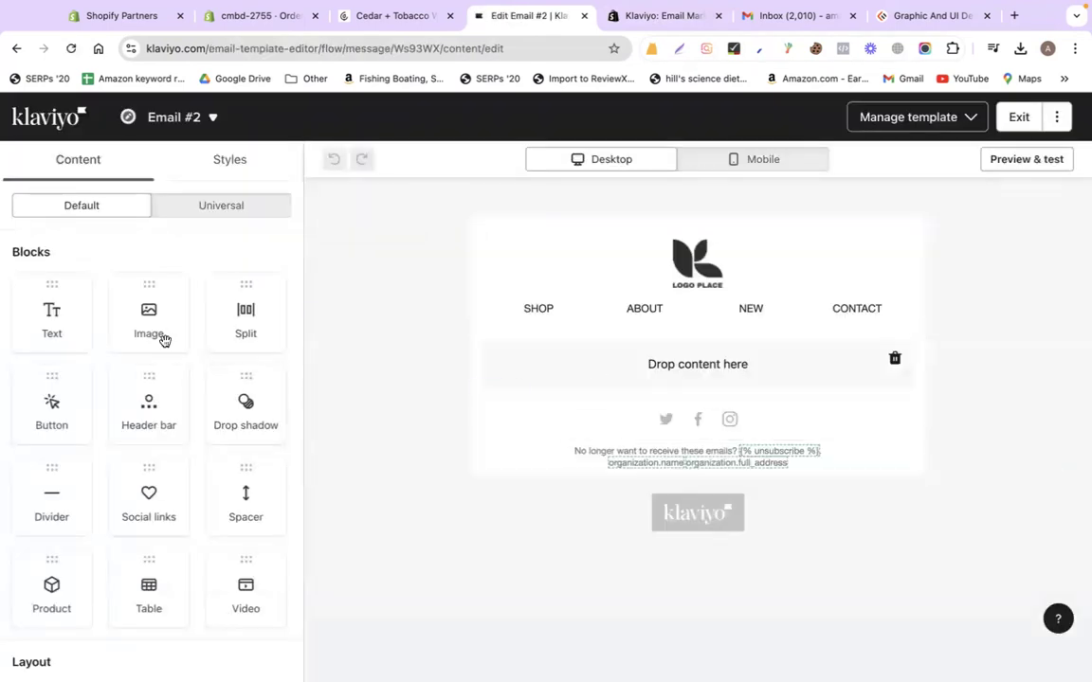
Insert an equal two-column layout and drop an Image block into its left column
{"action": "scroll", "coordinate": [95, 415], "scroll_direction": "down", "scroll_amount": 2}
{"action": "left_click_drag", "start_coordinate": [58, 628], "coordinate": [726, 361]}
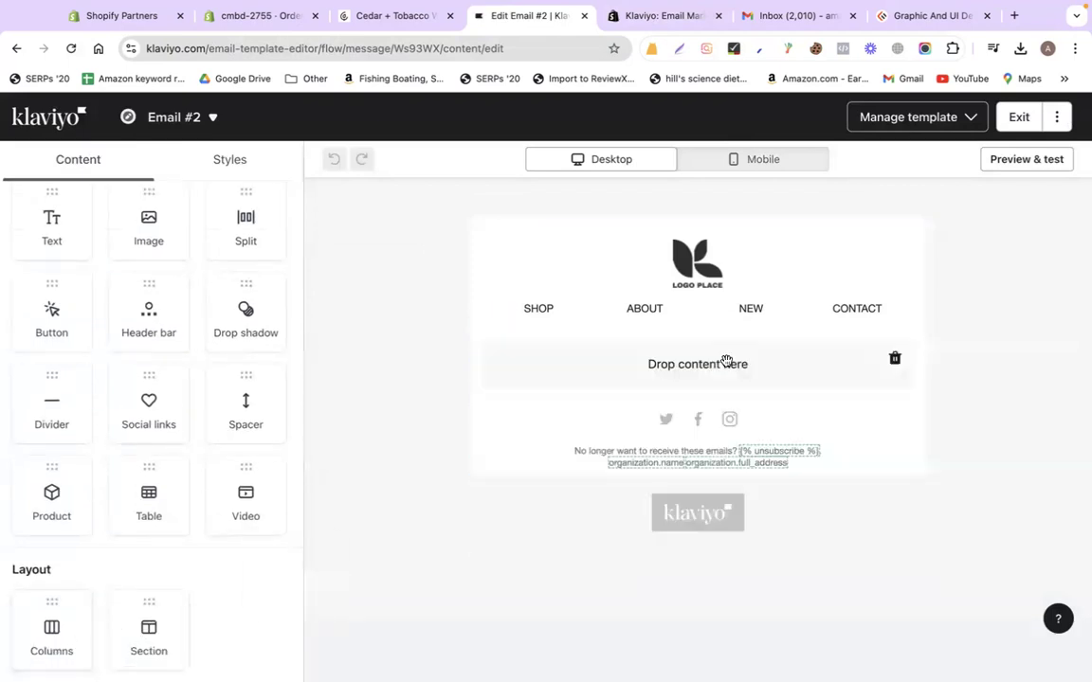
{"action": "left_click_drag", "start_coordinate": [55, 633], "coordinate": [691, 374]}
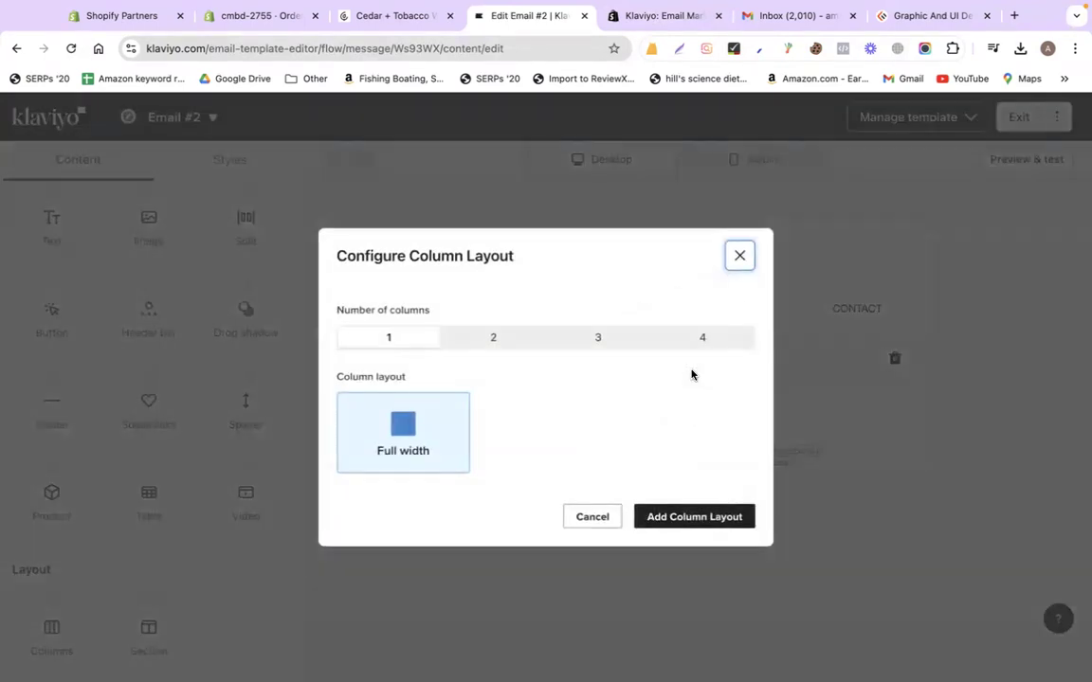
{"action": "left_click", "coordinate": [468, 347]}
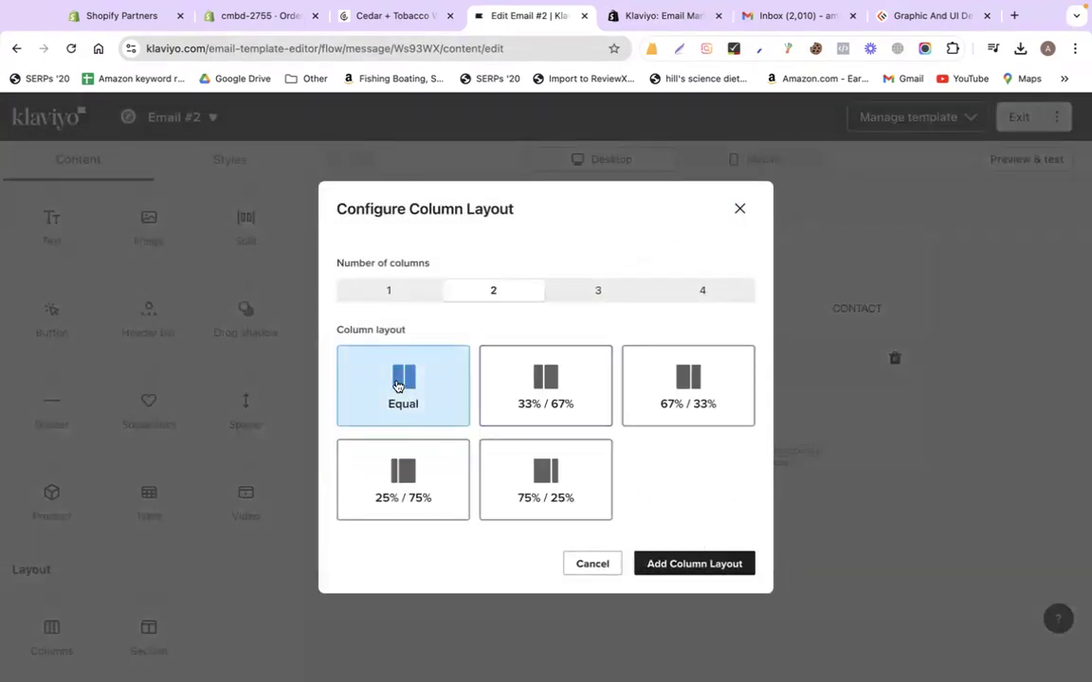
{"action": "left_click", "coordinate": [697, 566]}
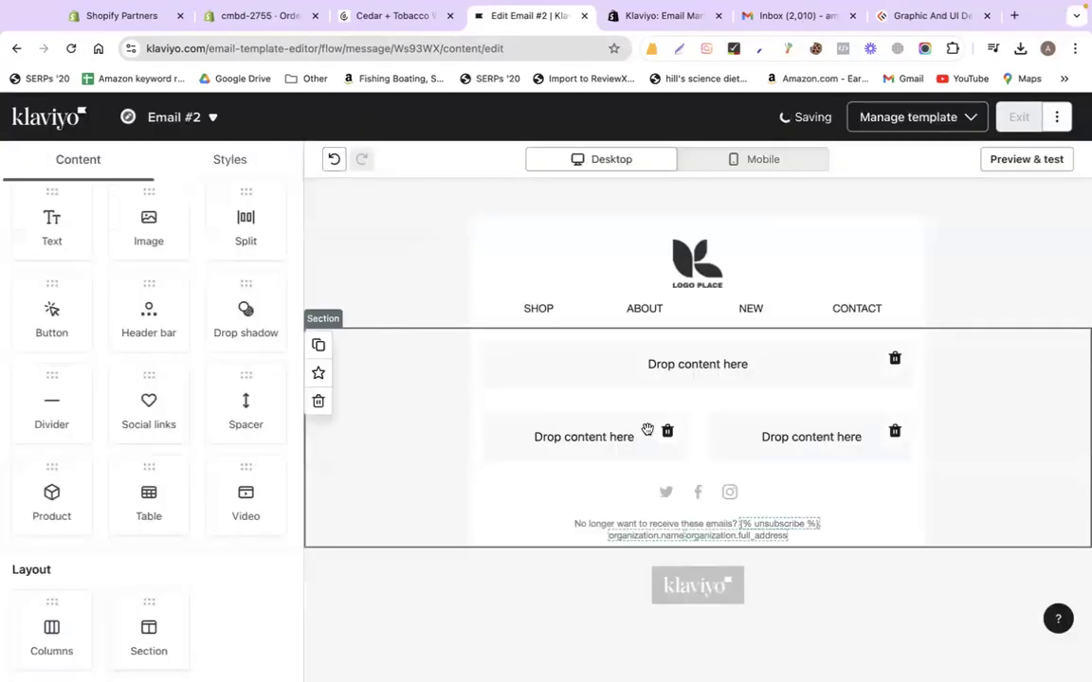
{"action": "left_click_drag", "start_coordinate": [149, 228], "coordinate": [604, 439]}
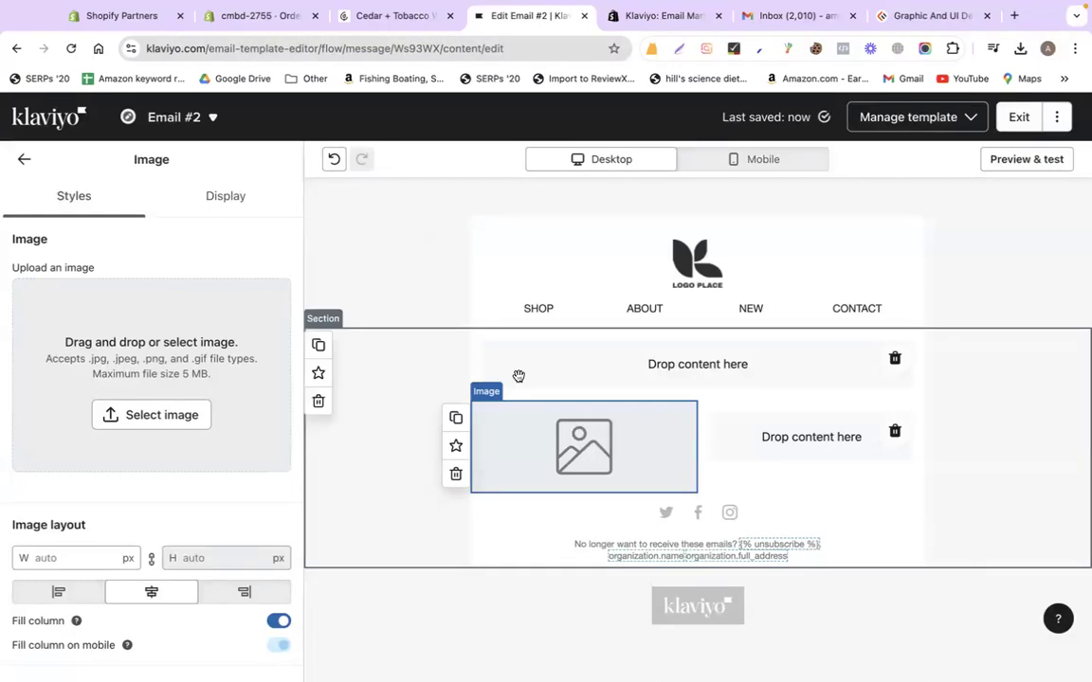
Insert the hanger image and duplicate it into the right column
{"action": "left_click", "coordinate": [161, 416]}
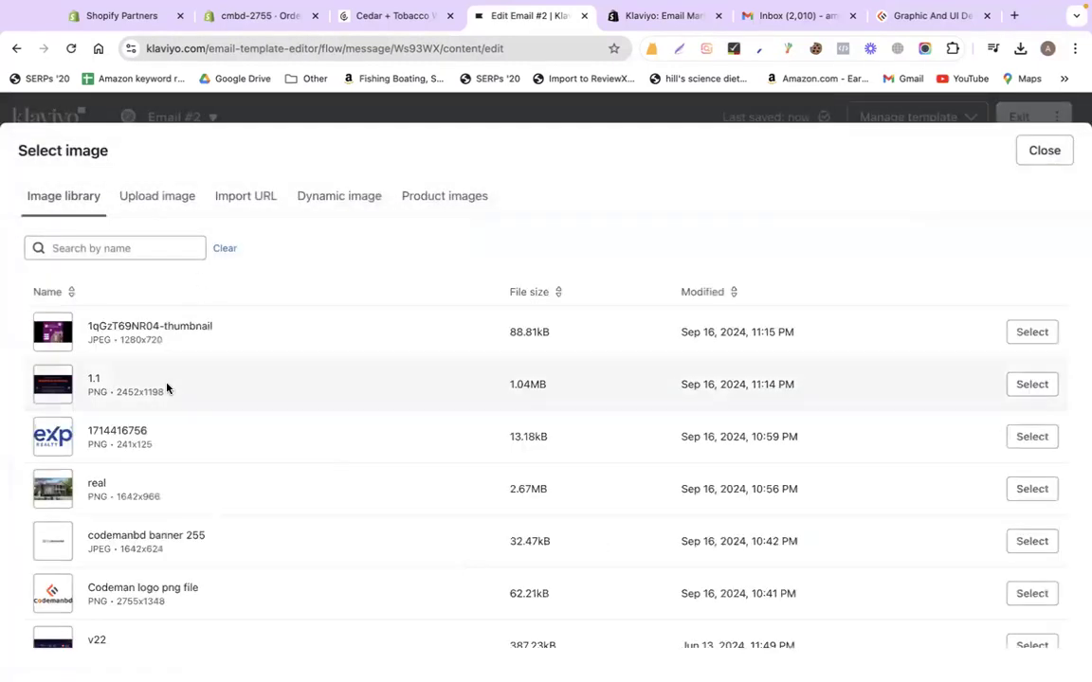
{"action": "scroll", "coordinate": [167, 388], "scroll_direction": "down", "scroll_amount": 5}
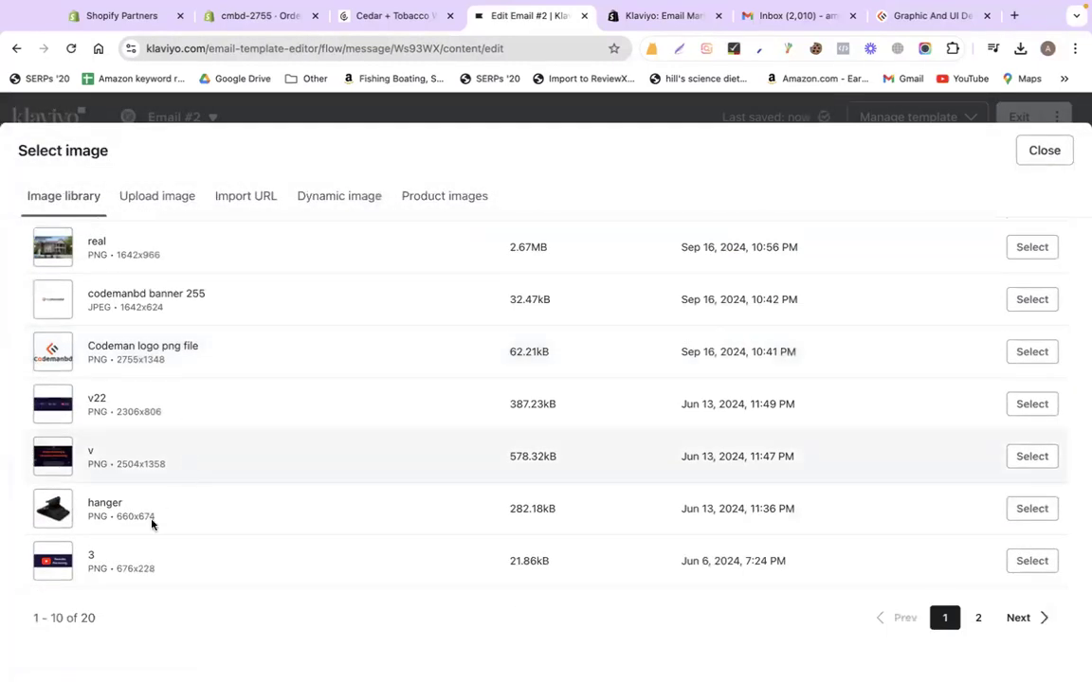
{"action": "left_click", "coordinate": [1032, 509]}
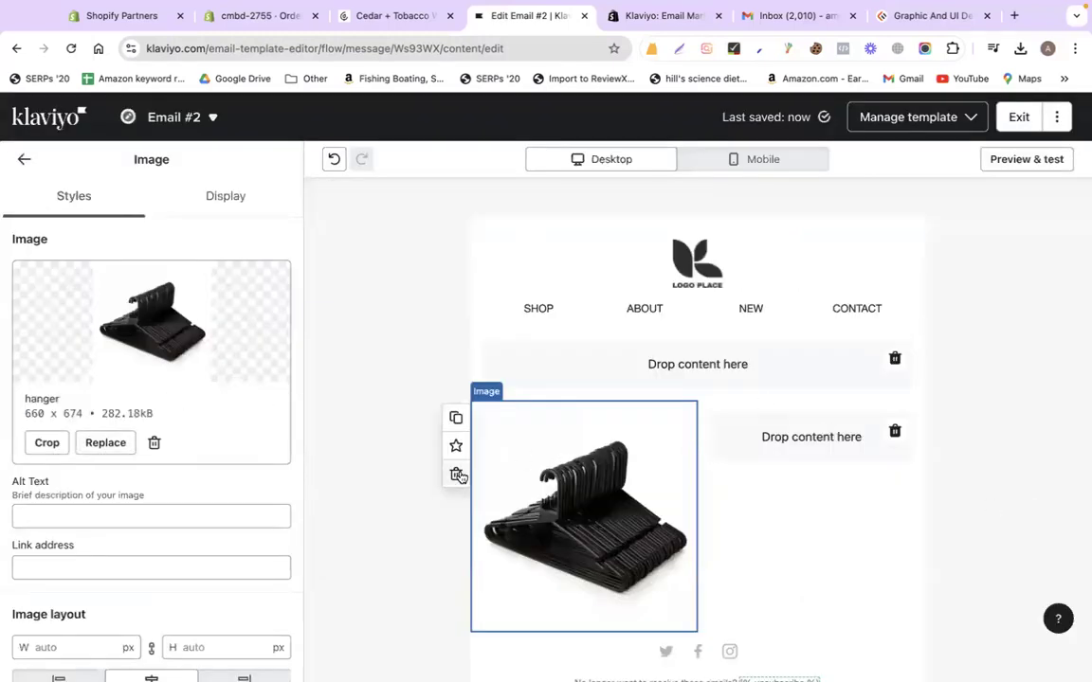
{"action": "left_click", "coordinate": [456, 421]}
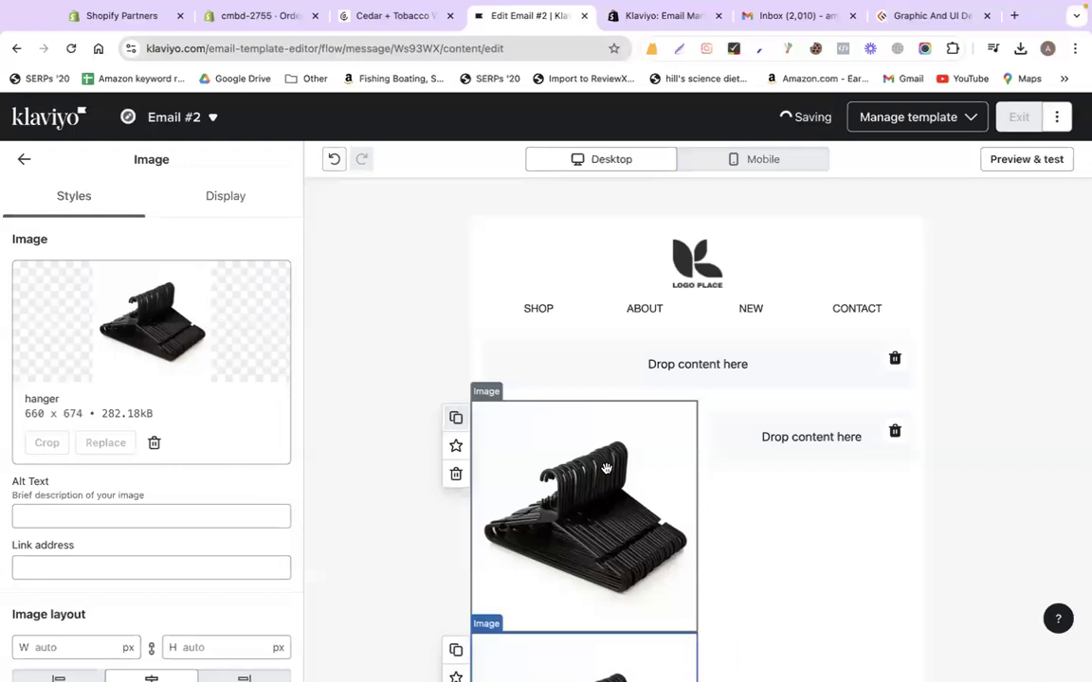
{"action": "scroll", "coordinate": [587, 474], "scroll_direction": "down", "scroll_amount": 3}
{"action": "left_click_drag", "start_coordinate": [571, 484], "coordinate": [777, 384]}
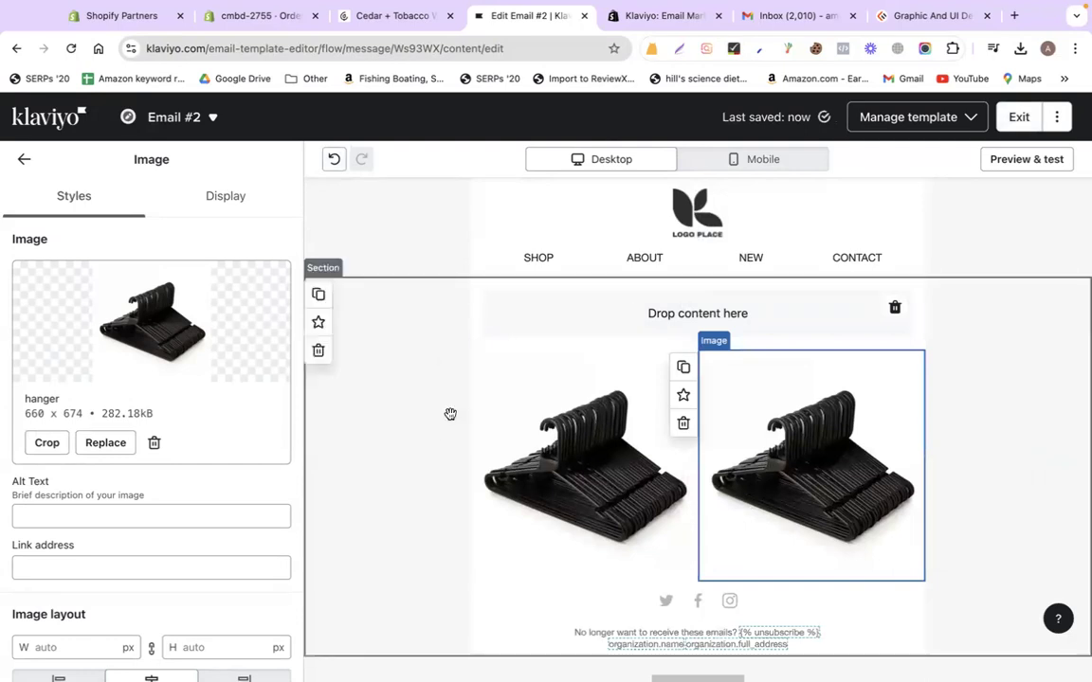
Delete the empty content block and add a Text block under the left image
{"action": "left_click", "coordinate": [893, 307]}
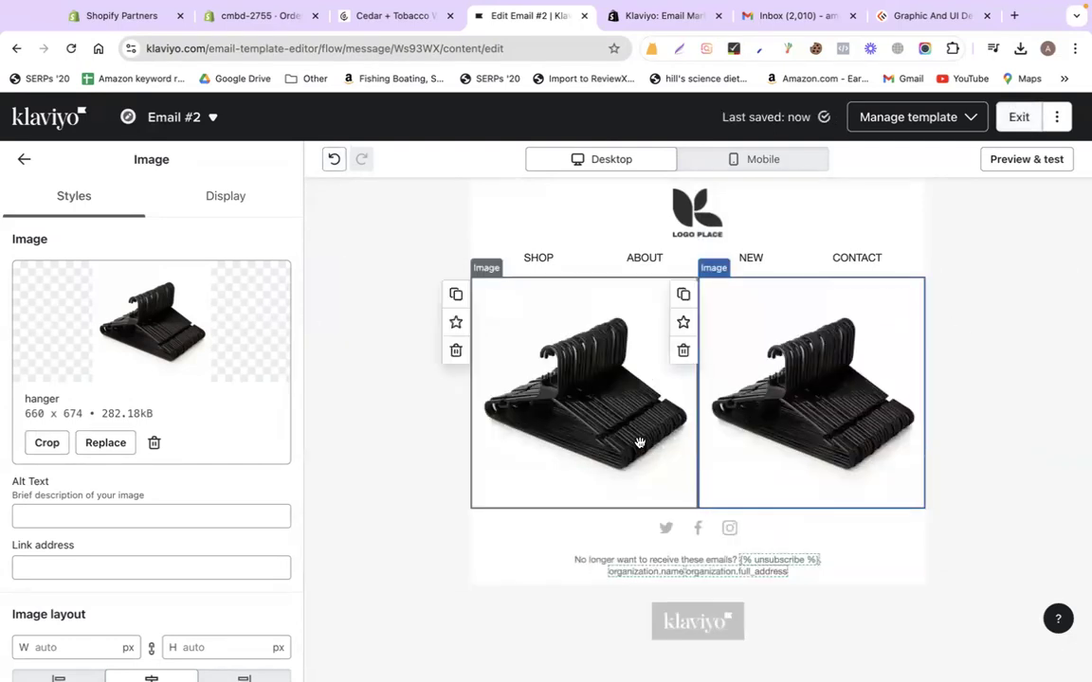
{"action": "left_click", "coordinate": [21, 163]}
{"action": "left_click_drag", "start_coordinate": [59, 317], "coordinate": [628, 432]}
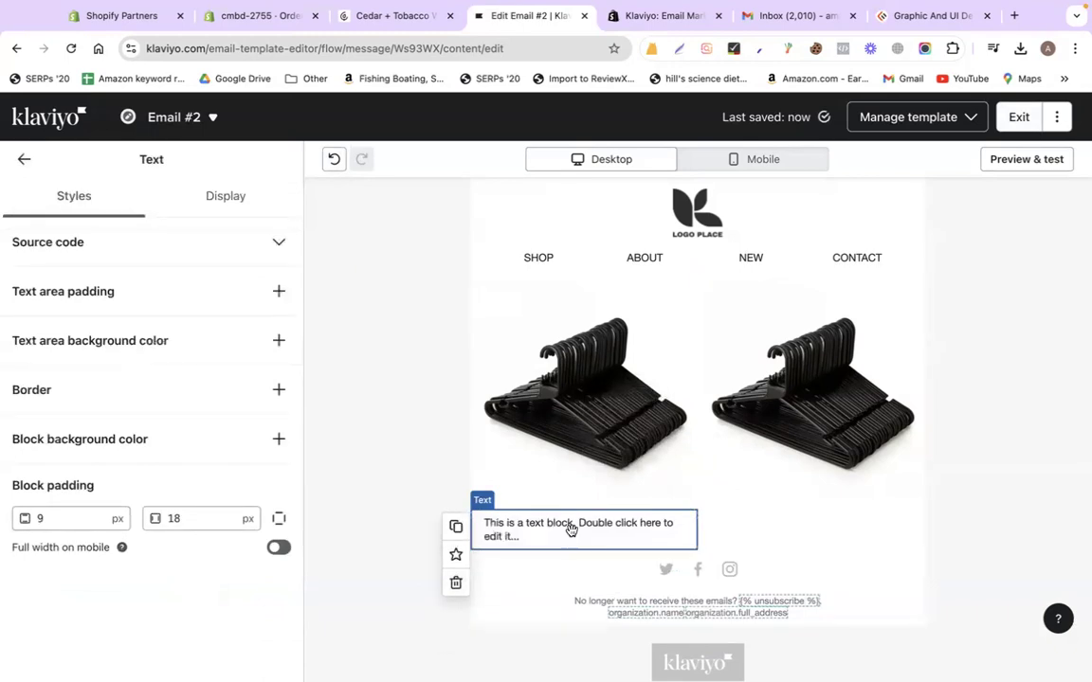
Caption the left image 'HANGER - 01' and copy that caption under the right image
{"action": "double_click", "coordinate": [570, 527]}
{"action": "type", "text": "HANGER - 01"}
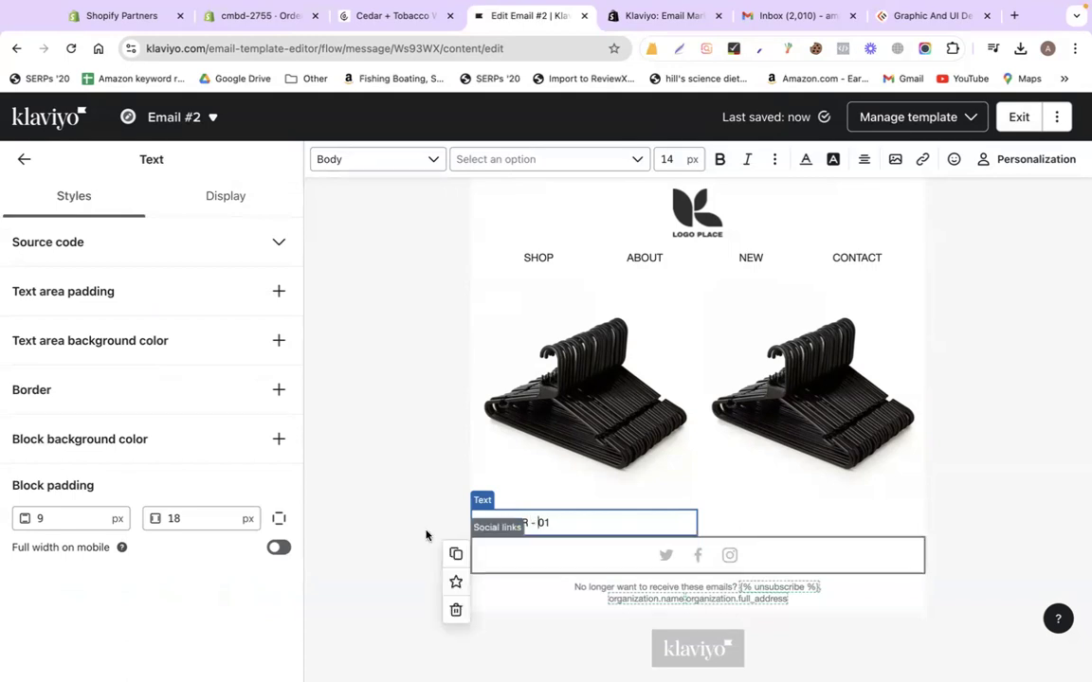
{"action": "left_click", "coordinate": [428, 536]}
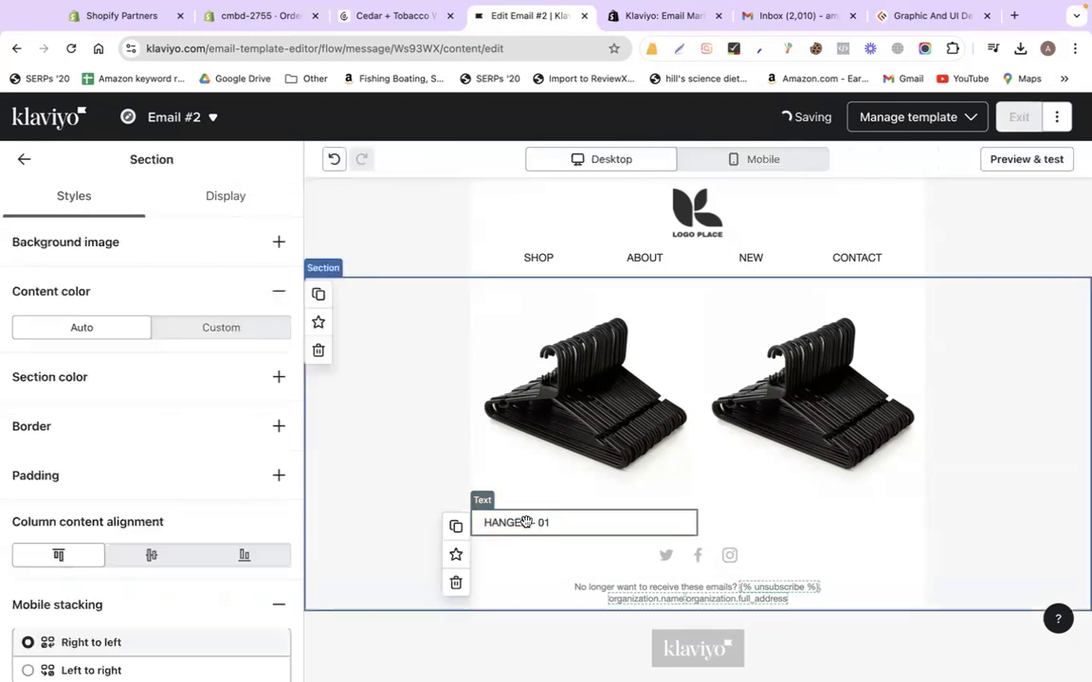
{"action": "left_click", "coordinate": [526, 522]}
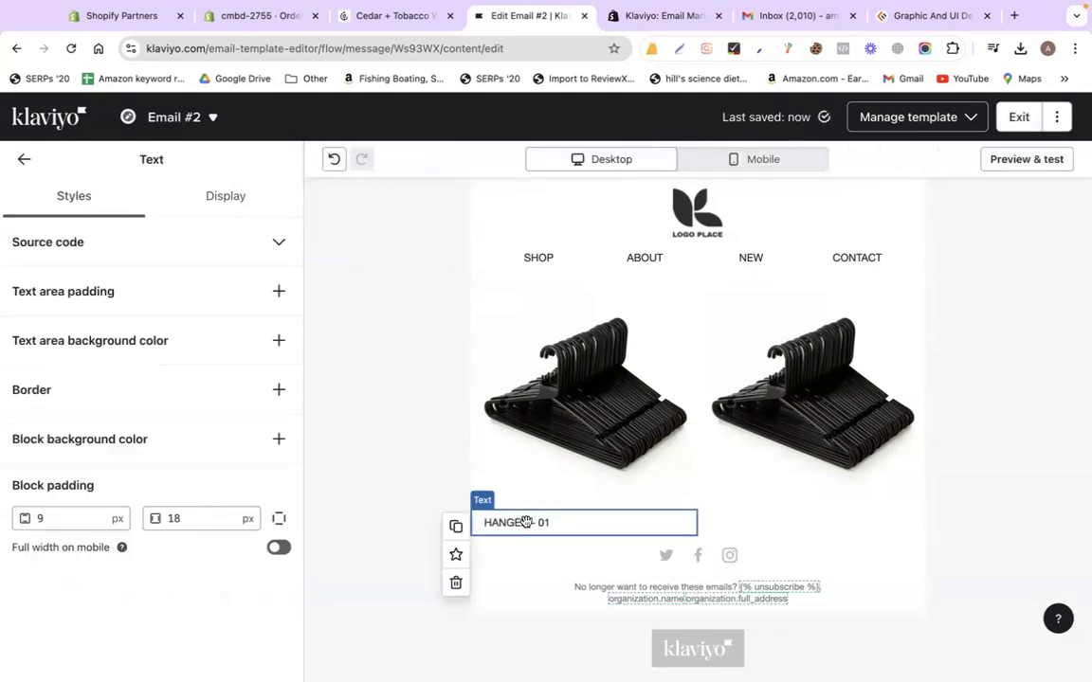
{"action": "left_click", "coordinate": [454, 528]}
{"action": "left_click_drag", "start_coordinate": [486, 576], "coordinate": [852, 509]}
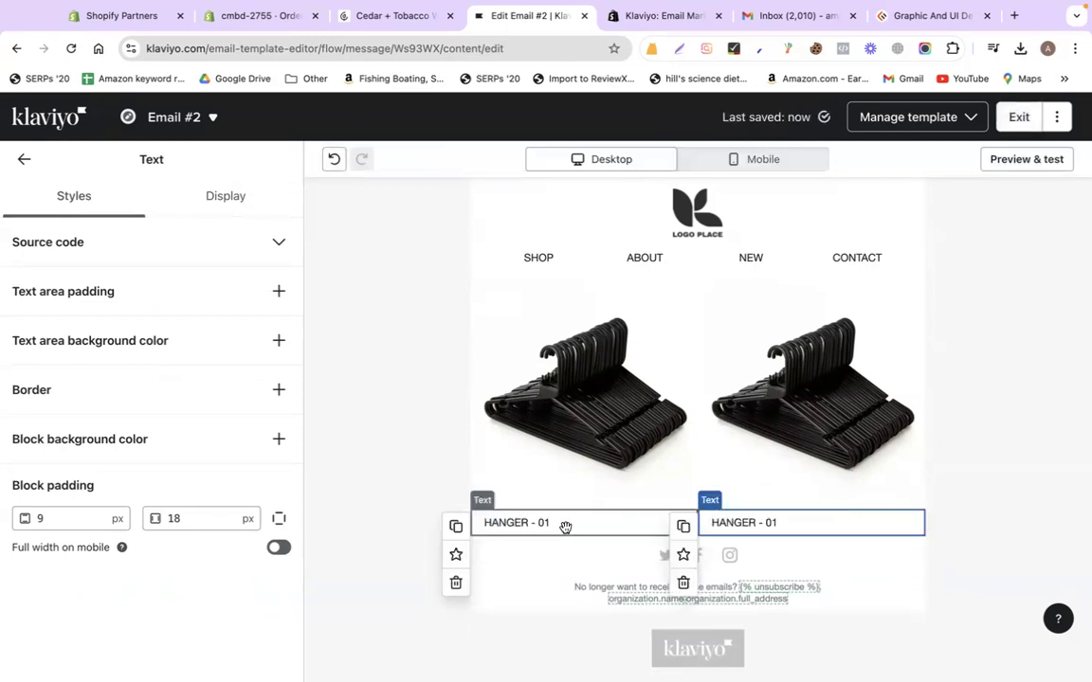
{"action": "left_click", "coordinate": [992, 446]}
Add a text block below the products reading 'GET 10% OFF for your first purchase!'
{"action": "left_click", "coordinate": [19, 159]}
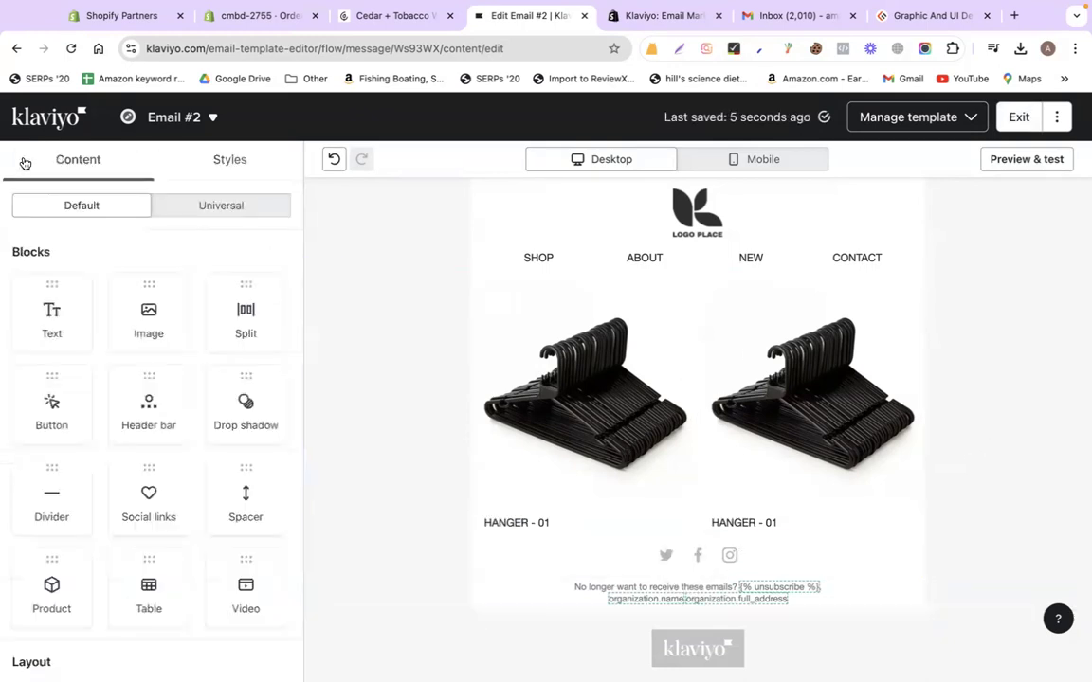
{"action": "scroll", "coordinate": [123, 545], "scroll_direction": "down", "scroll_amount": 1}
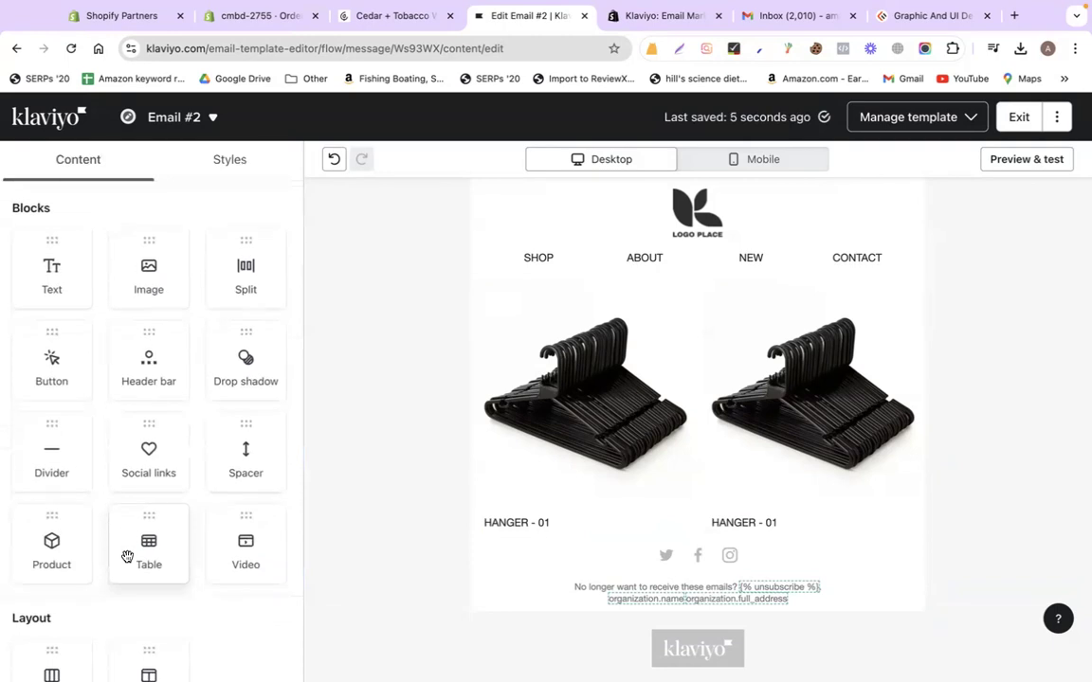
{"action": "left_click_drag", "start_coordinate": [44, 283], "coordinate": [794, 566]}
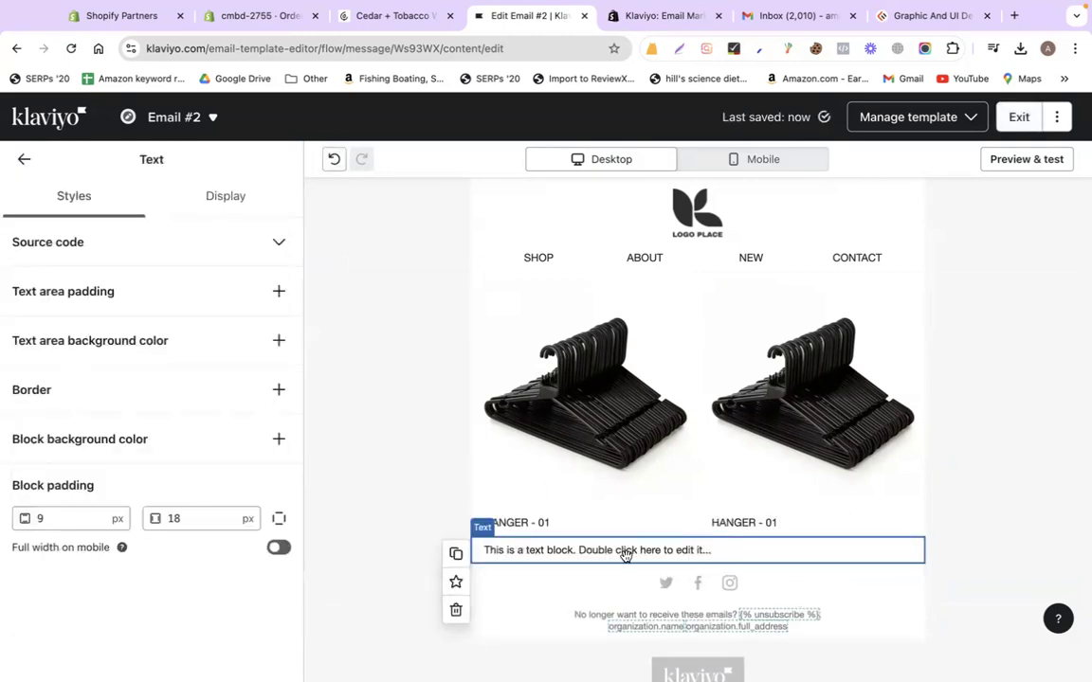
{"action": "double_click", "coordinate": [620, 557]}
{"action": "type", "text": "GET"}
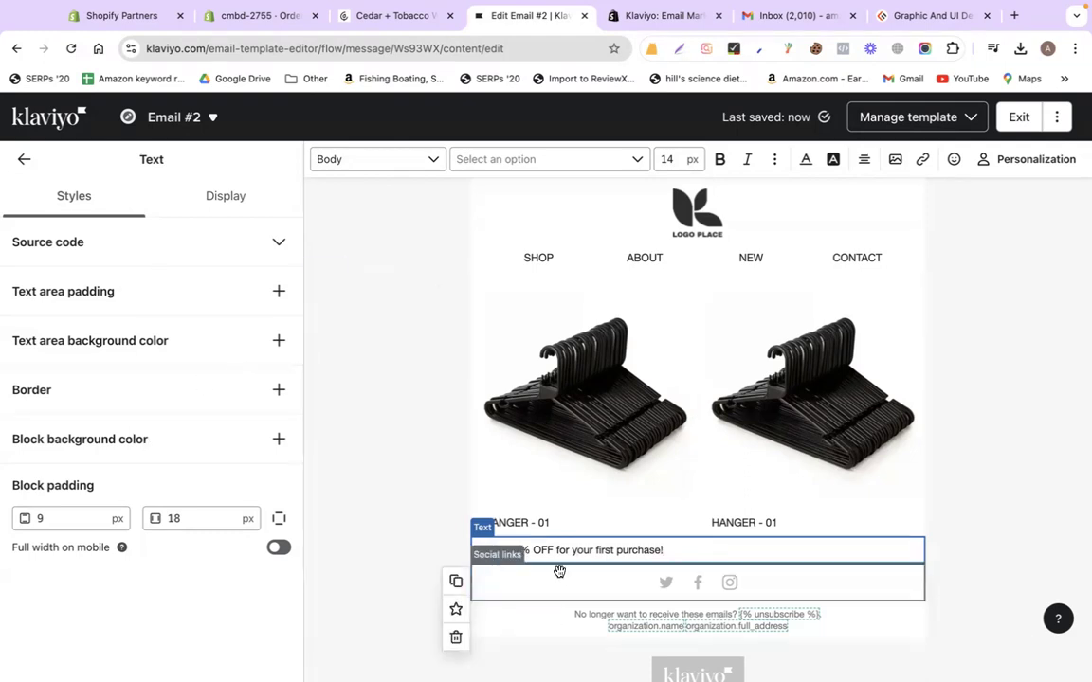
Center the offer line and set its font size to 20
{"action": "left_click_drag", "start_coordinate": [483, 550], "coordinate": [664, 551]}
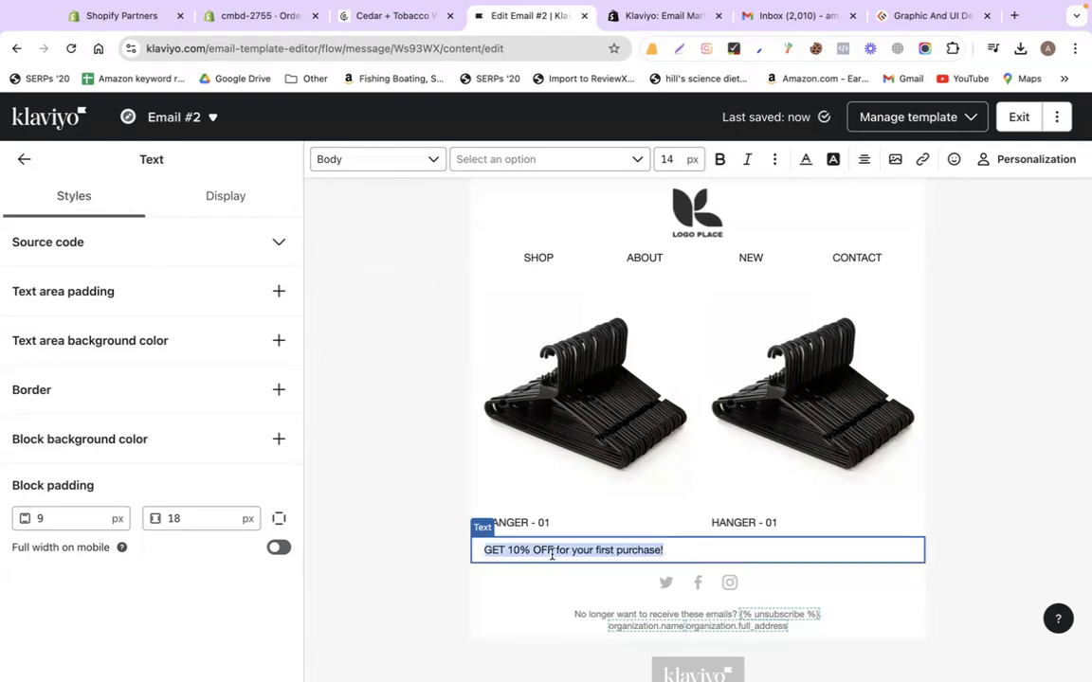
{"action": "left_click", "coordinate": [864, 161]}
{"action": "left_click", "coordinate": [891, 190]}
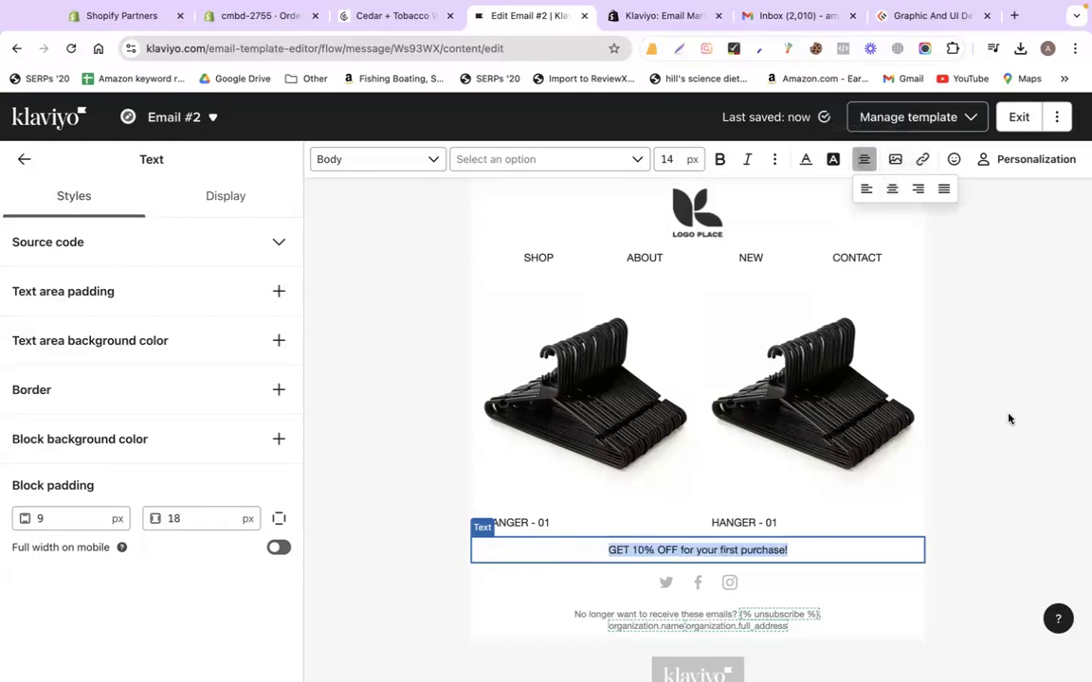
{"action": "left_click", "coordinate": [674, 158]}
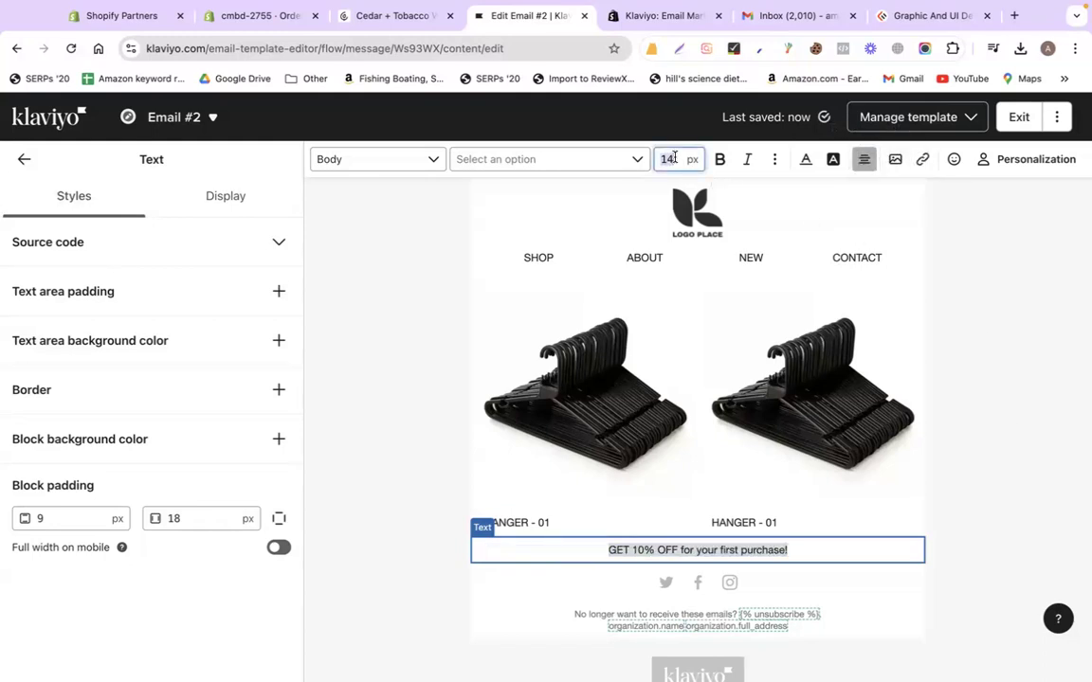
{"action": "type", "text": "20"}
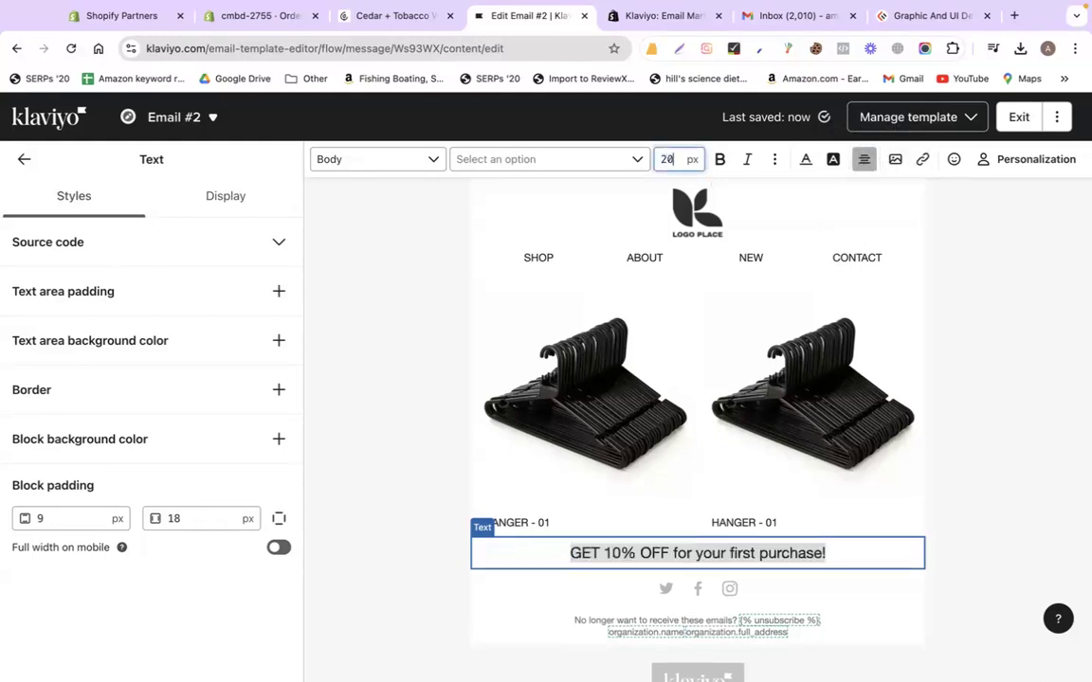
{"action": "left_click", "coordinate": [960, 446]}
{"action": "scroll", "coordinate": [682, 446], "scroll_direction": "down", "scroll_amount": 1}
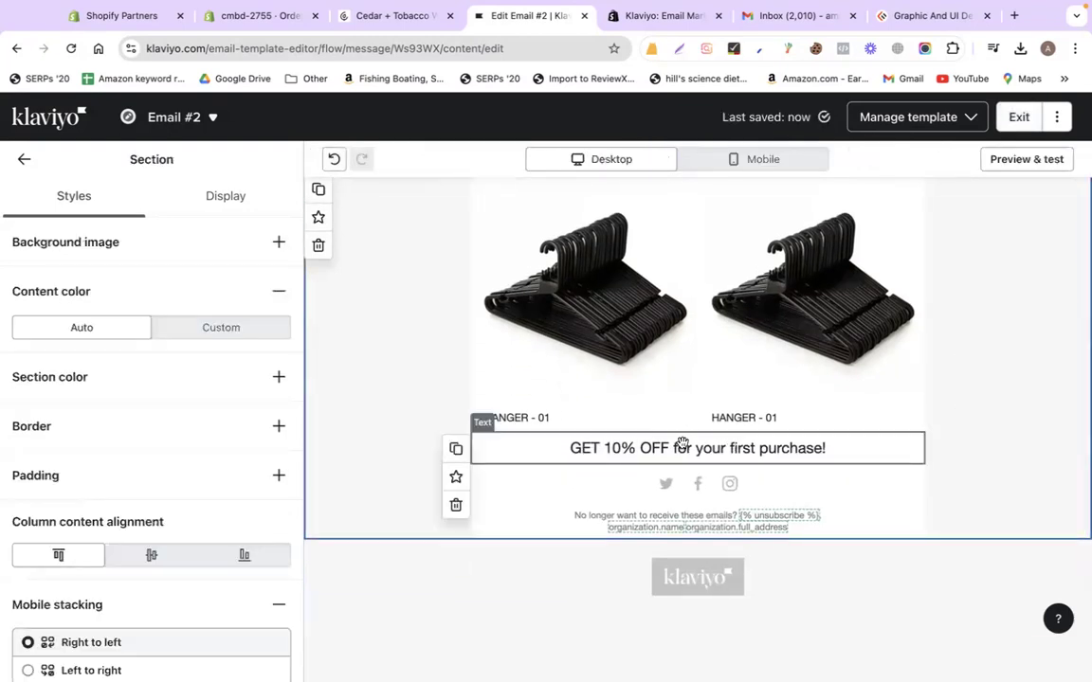
{"action": "triple_click", "coordinate": [682, 447]}
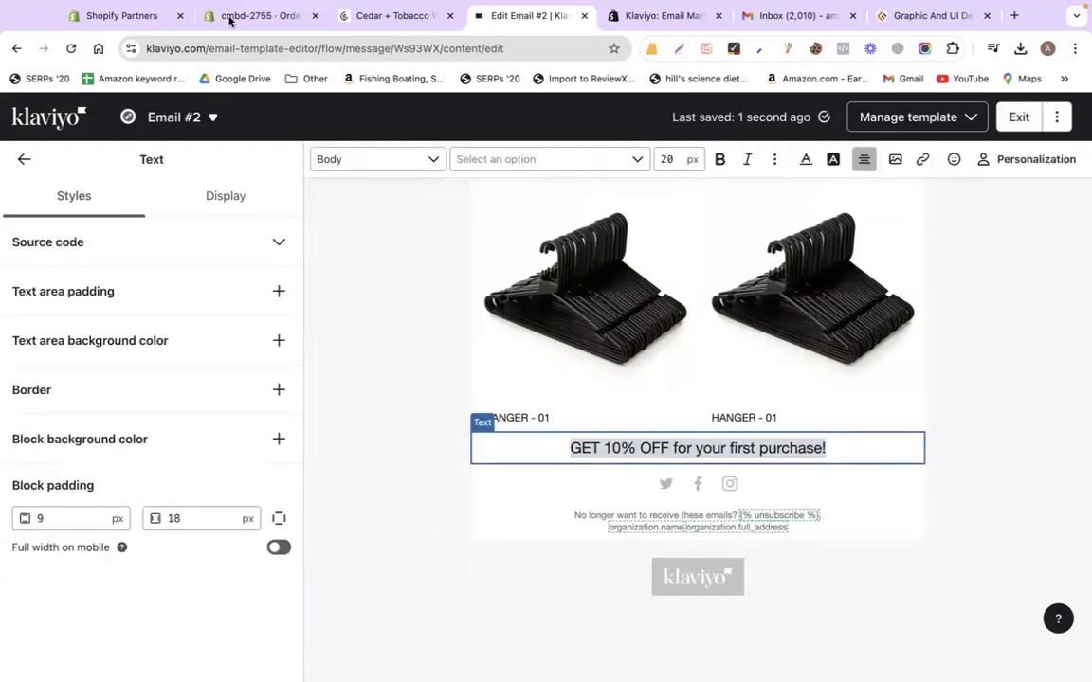
{"action": "left_click", "coordinate": [230, 18]}
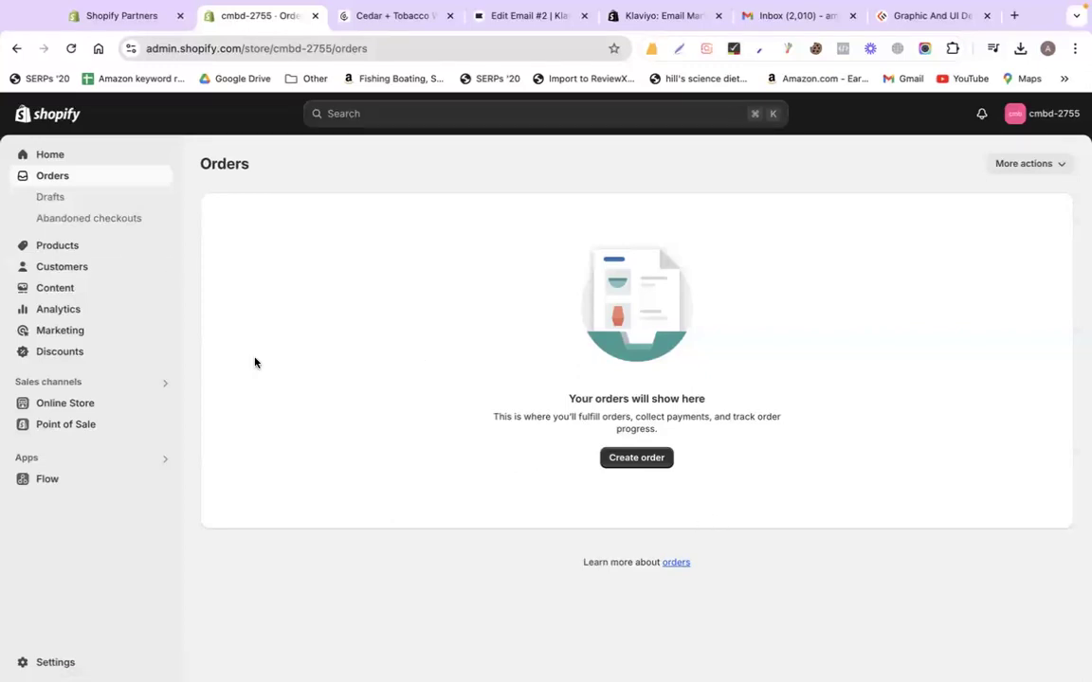
Open the 10%OFF discount in Shopify admin, copy its code, and go back to the Klaviyo email editor
{"action": "left_click", "coordinate": [76, 352]}
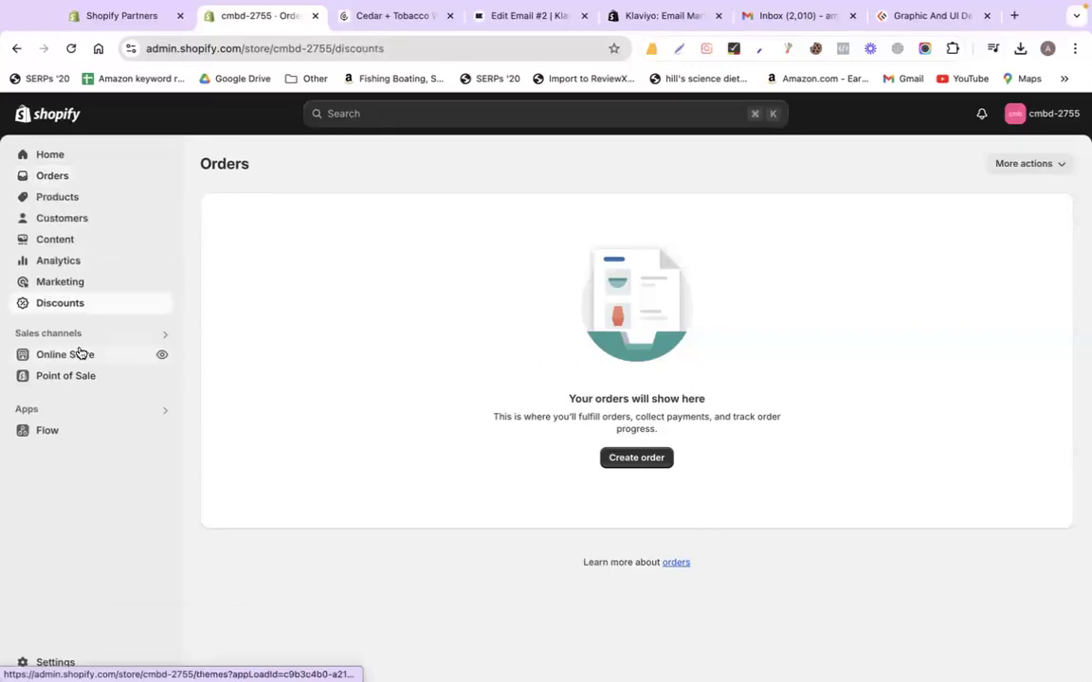
{"action": "left_click", "coordinate": [334, 283]}
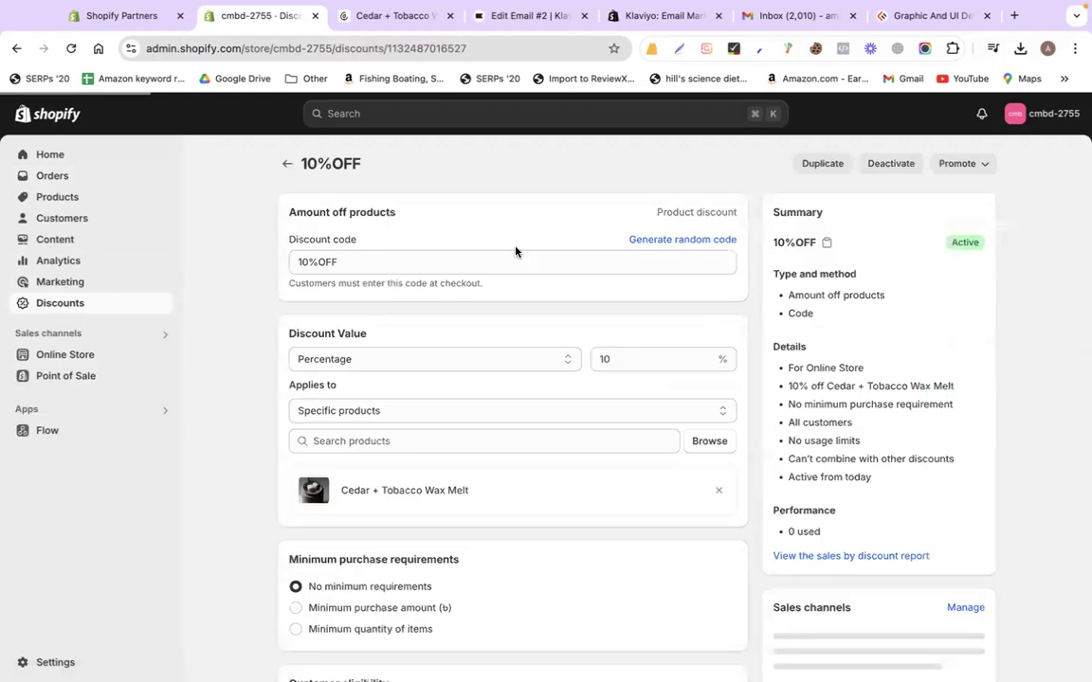
{"action": "triple_click", "coordinate": [400, 263]}
{"action": "key", "text": "ctrl+c"}
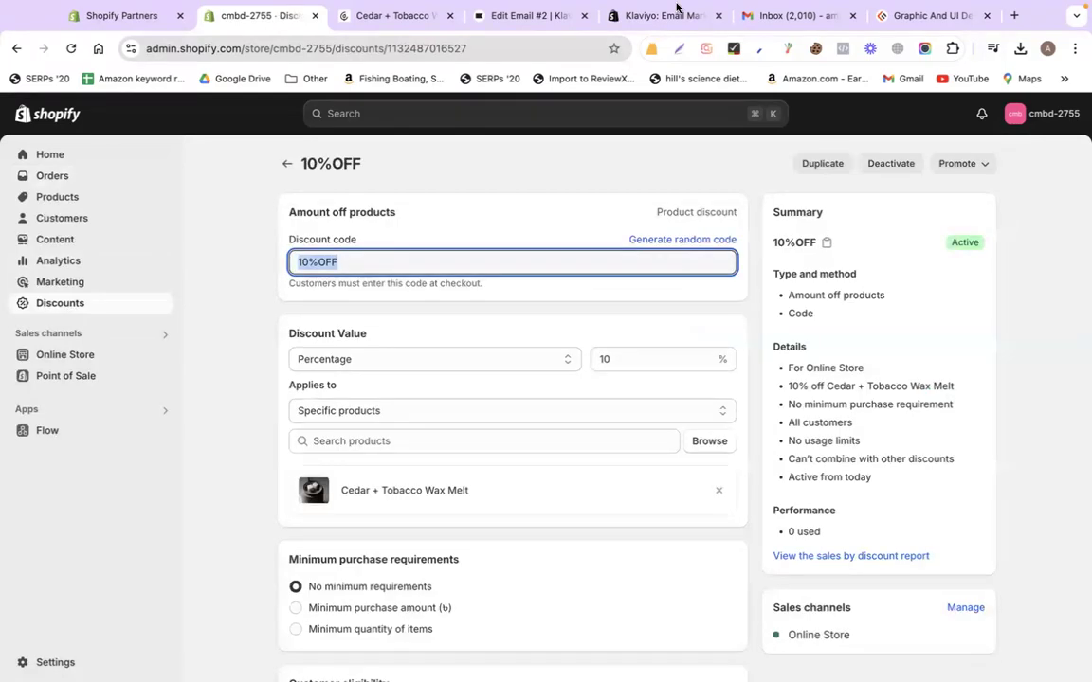
{"action": "left_click", "coordinate": [618, 17]}
{"action": "left_click", "coordinate": [534, 17]}
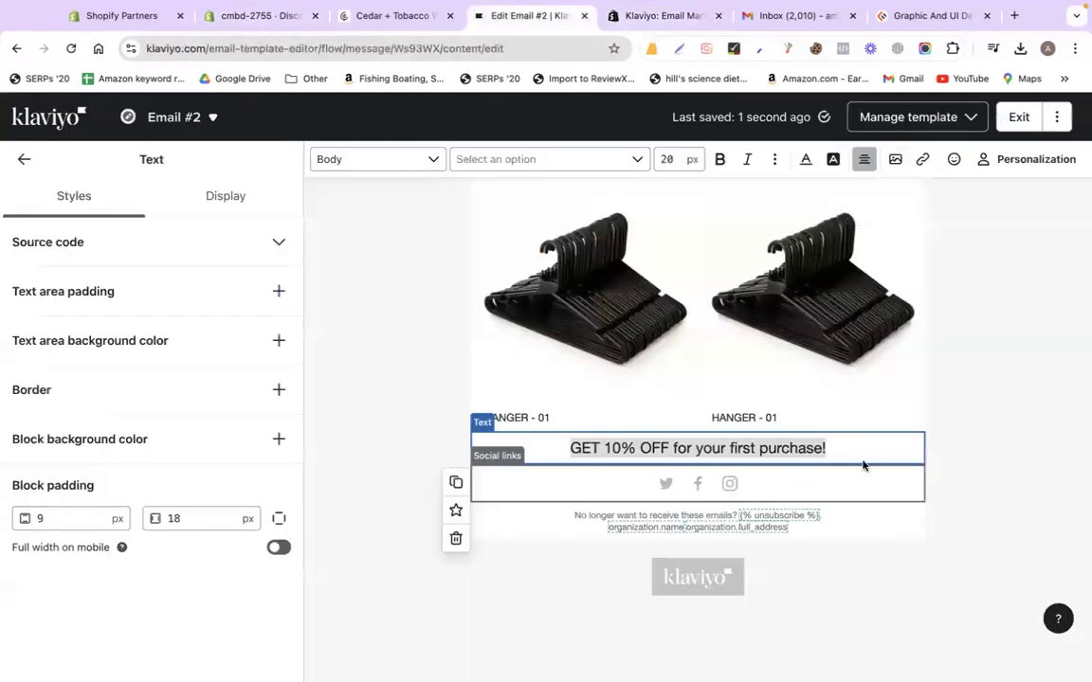
Add a bold 'Coupon: 10%OFF' line below the offer text in Email #2
{"action": "left_click", "coordinate": [836, 445]}
{"action": "key", "text": "Return"}
{"action": "type", "text": "Coupon:"}
{"action": "key", "text": "ctrl+v"}
{"action": "key", "text": "shift+Home"}
{"action": "key", "text": "ctrl+b"}
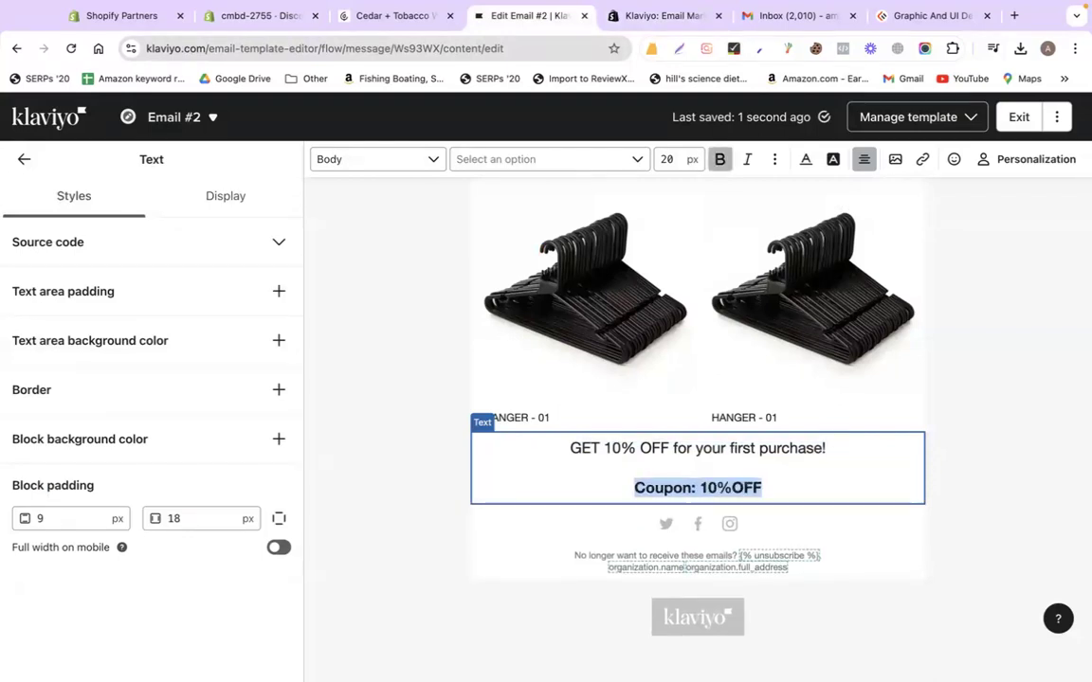
{"action": "left_click", "coordinate": [998, 445]}
{"action": "left_click", "coordinate": [266, 19]}
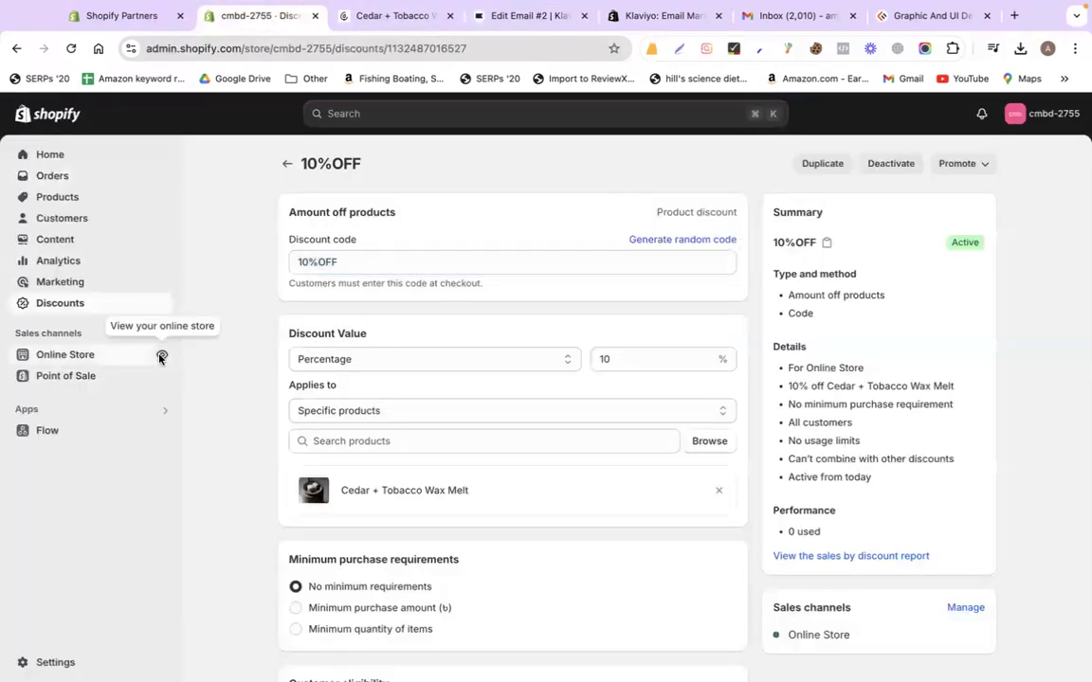
Copy the web address of the storefront's Cedar + Tobacco Wax Melt product page
{"action": "left_click", "coordinate": [161, 355]}
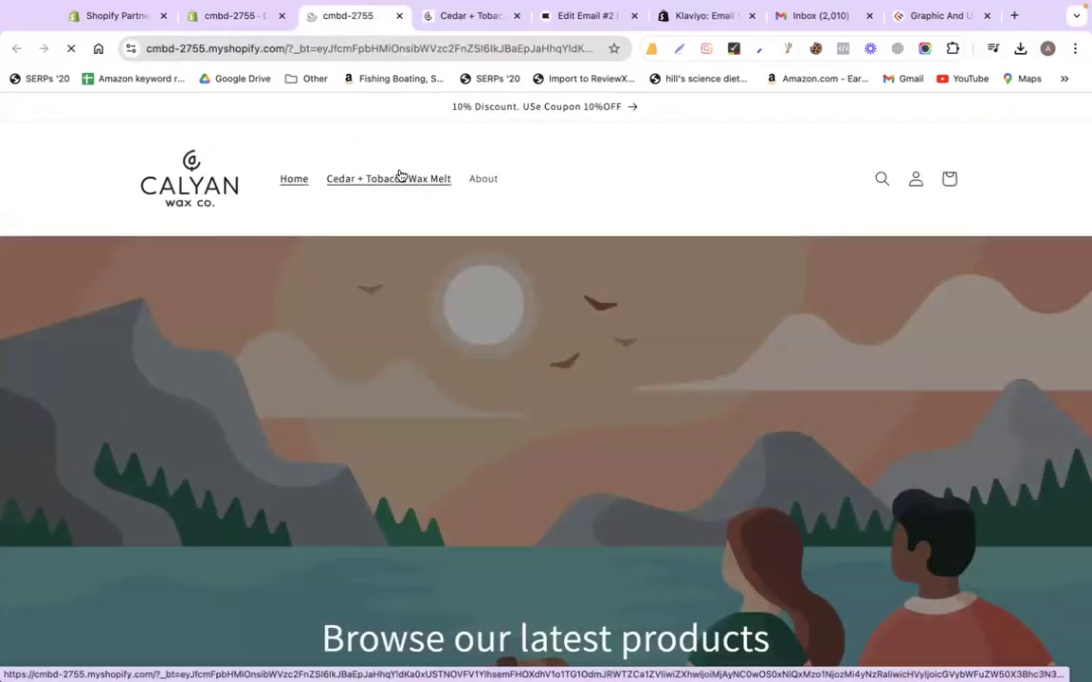
{"action": "left_click", "coordinate": [402, 178]}
{"action": "left_click", "coordinate": [281, 49]}
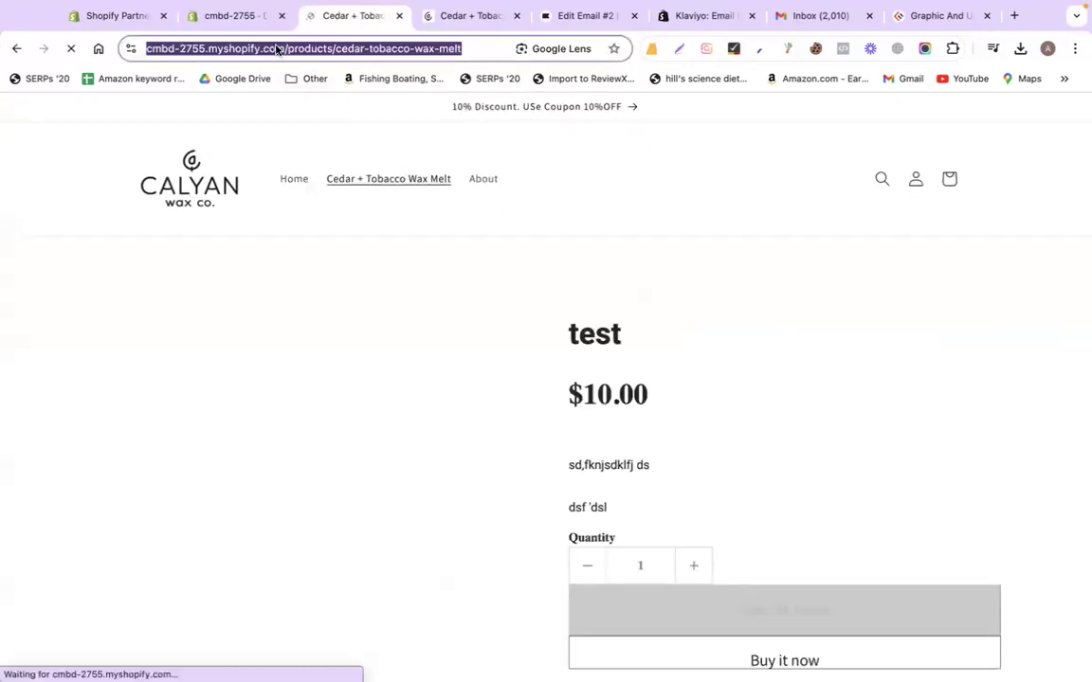
{"action": "right_click", "coordinate": [281, 49]}
{"action": "left_click", "coordinate": [312, 170]}
{"action": "left_click", "coordinate": [702, 16]}
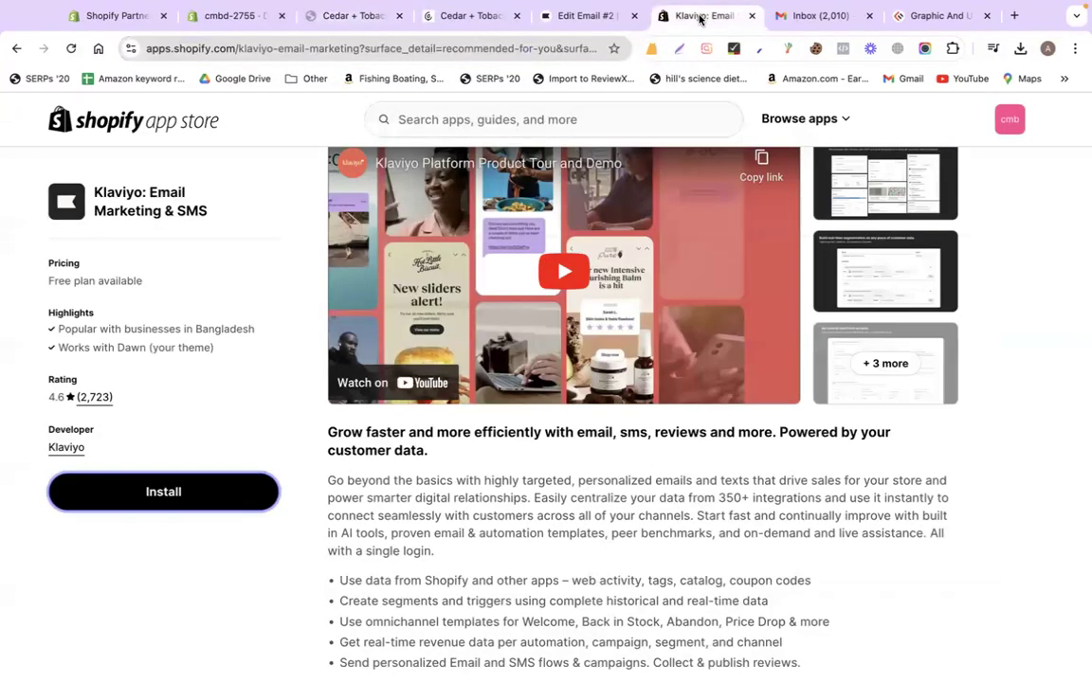
{"action": "left_click", "coordinate": [587, 16]}
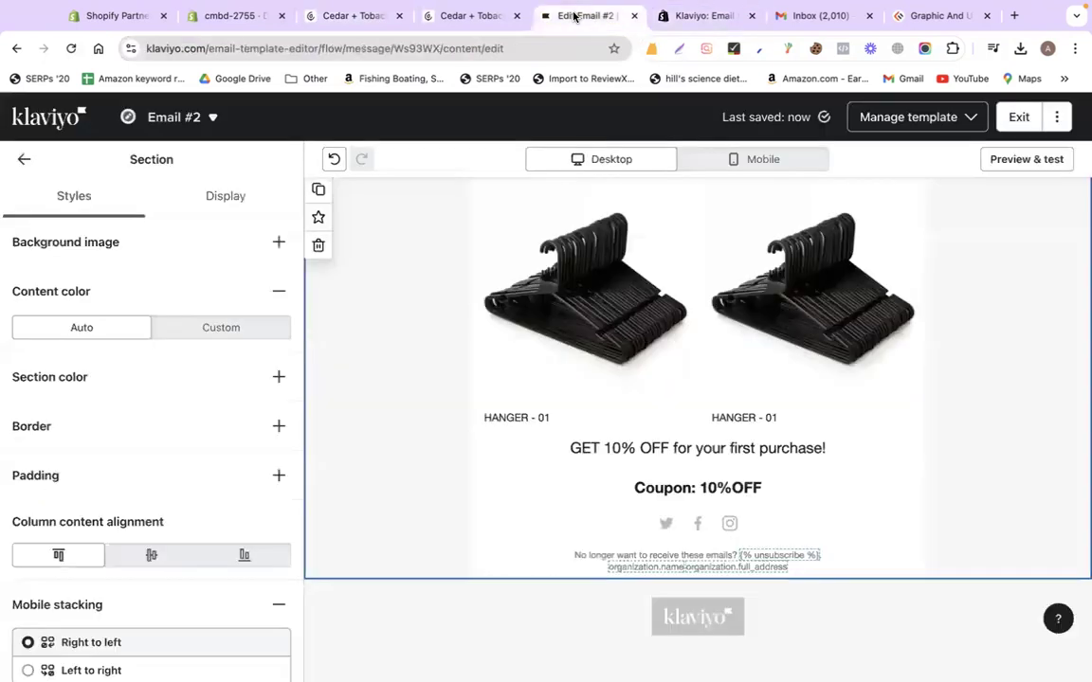
Drag a Divider block into the email below the coupon line
{"action": "left_click", "coordinate": [20, 158]}
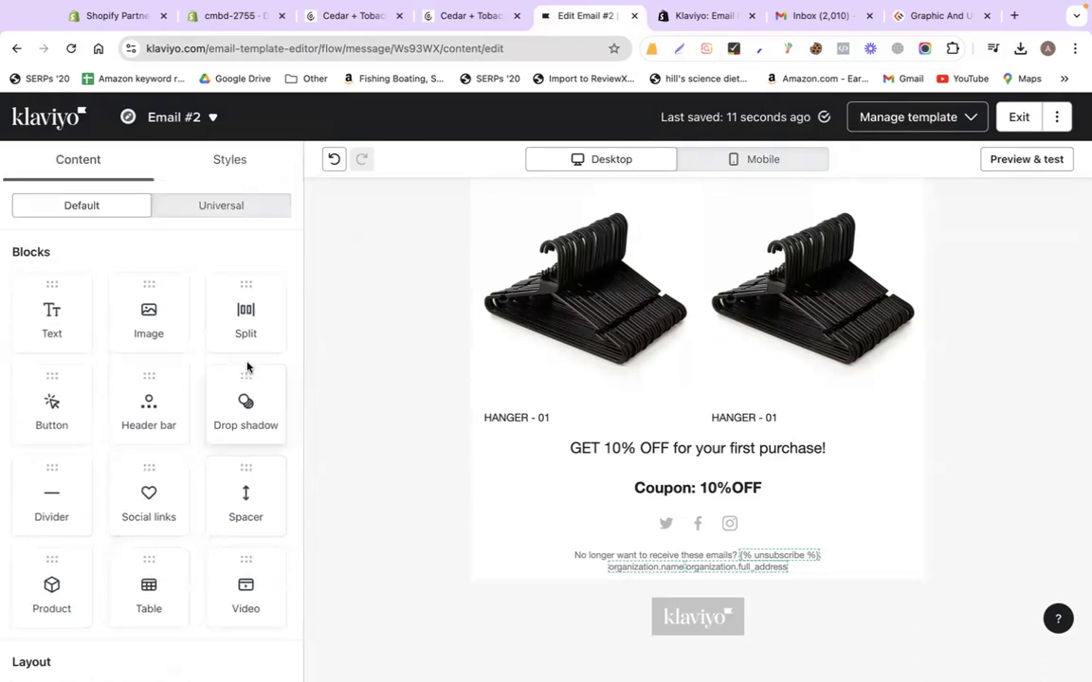
{"action": "scroll", "coordinate": [85, 559], "scroll_direction": "down", "scroll_amount": 1}
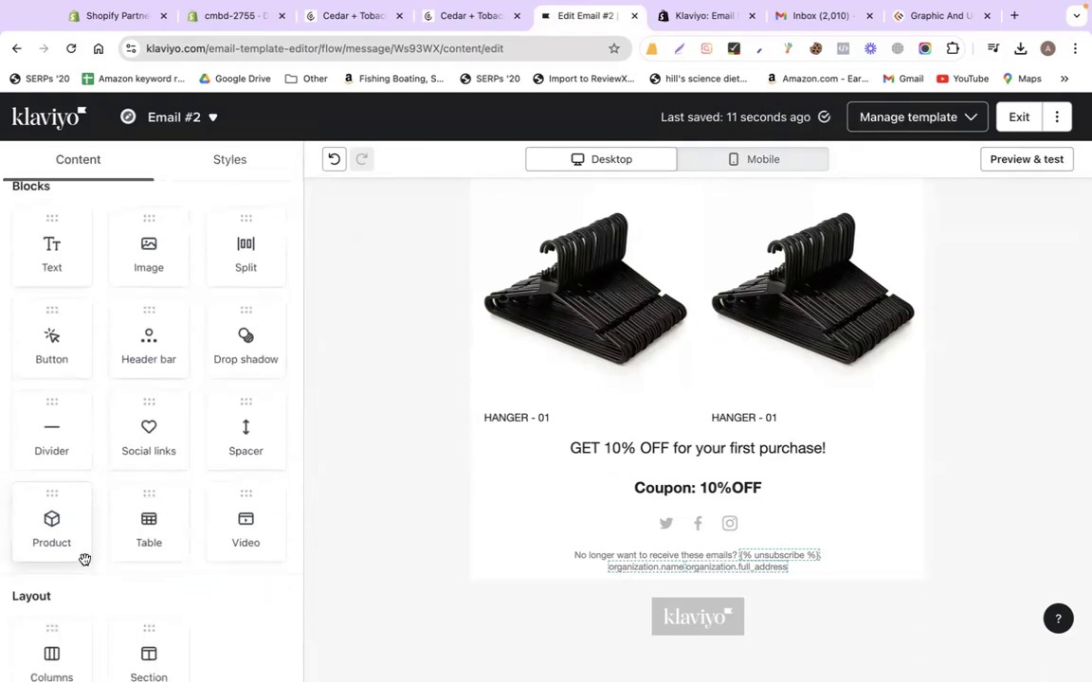
{"action": "left_click_drag", "start_coordinate": [51, 448], "coordinate": [529, 541]}
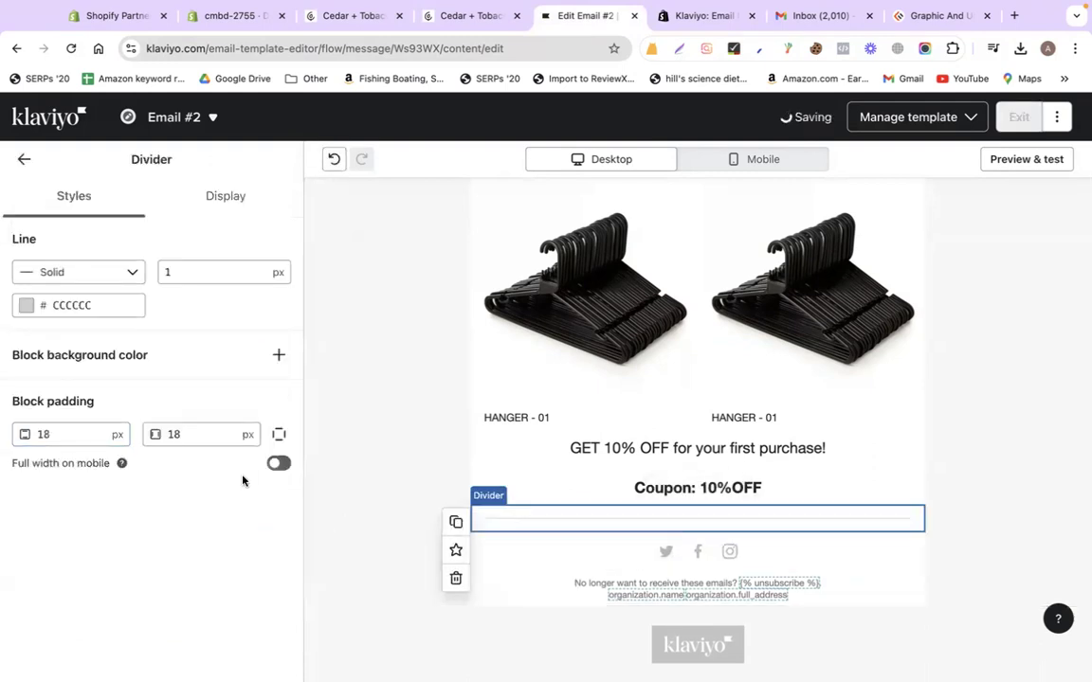
{"action": "left_click", "coordinate": [23, 159]}
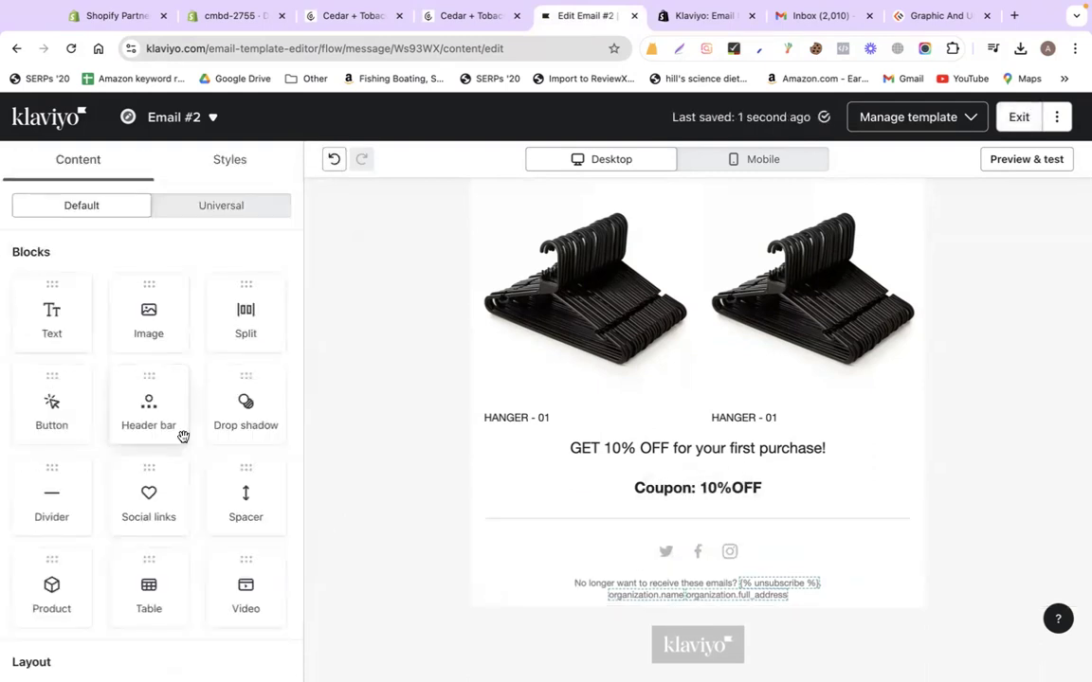
Add a 'BUY NOW' button linking to the Cedar + Tobacco Wax Melt product page
{"action": "scroll", "coordinate": [183, 436], "scroll_direction": "down", "scroll_amount": 1}
{"action": "scroll", "coordinate": [183, 436], "scroll_direction": "up", "scroll_amount": 1}
{"action": "left_click_drag", "start_coordinate": [52, 403], "coordinate": [720, 559]}
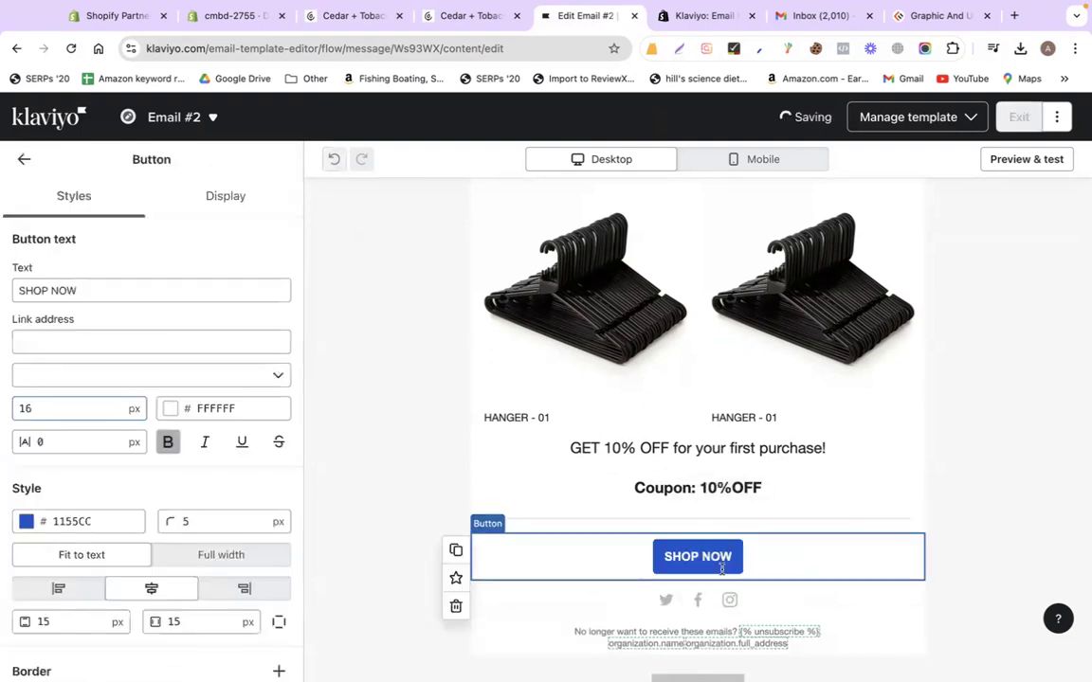
{"action": "triple_click", "coordinate": [124, 293]}
{"action": "type", "text": "BUY NOW"}
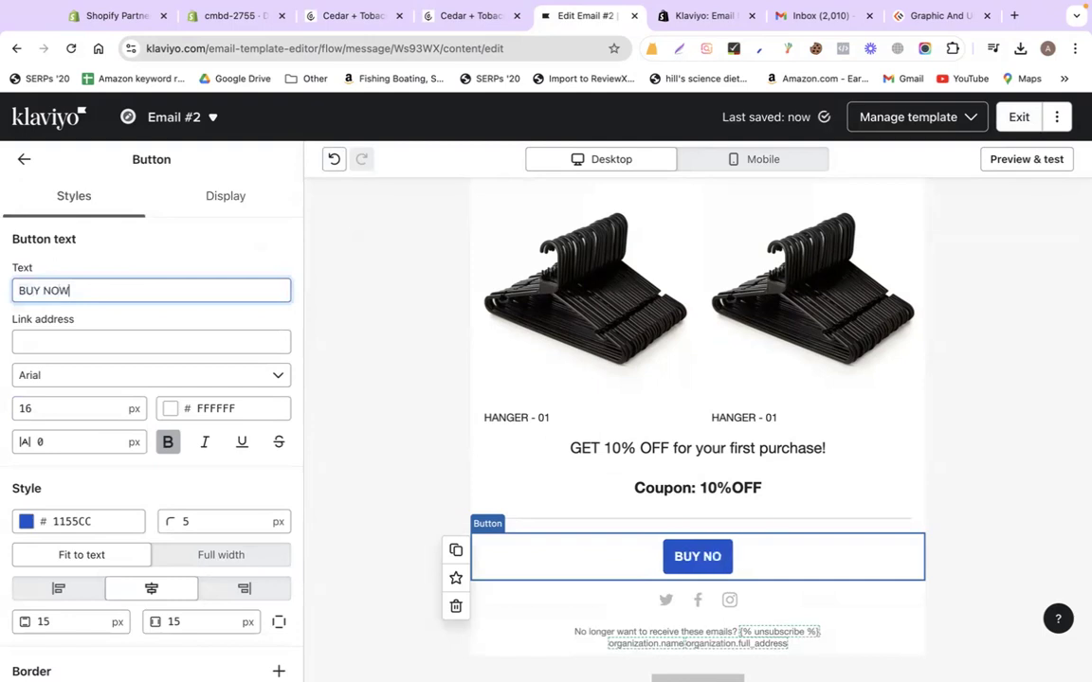
{"action": "left_click", "coordinate": [95, 335]}
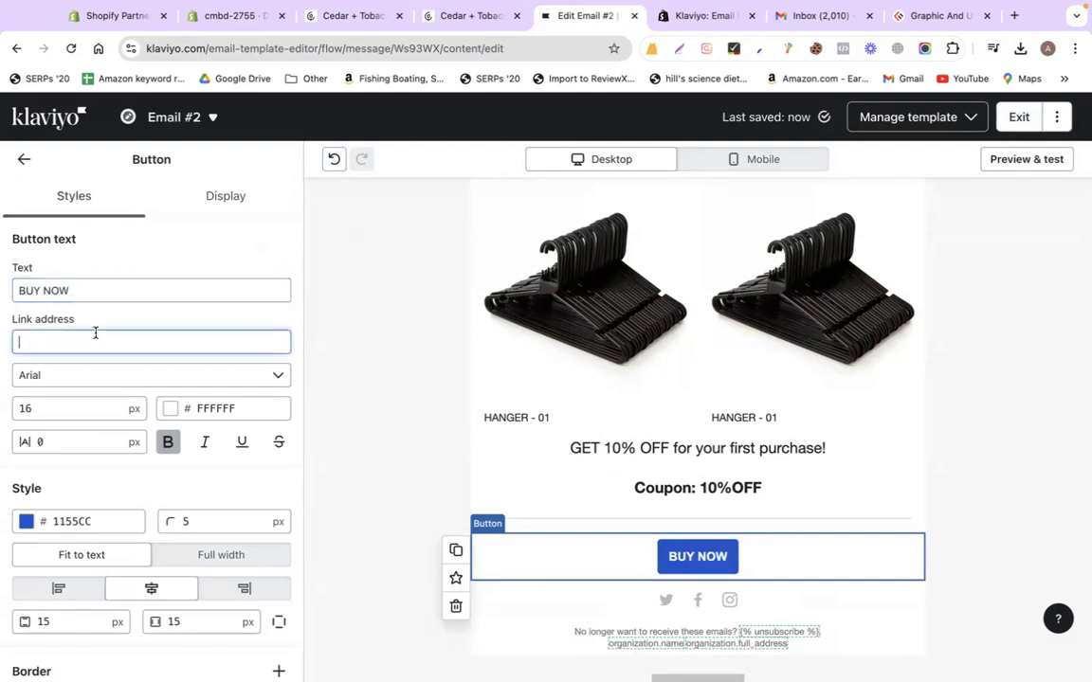
{"action": "key", "text": "super+v"}
{"action": "left_click", "coordinate": [853, 428]}
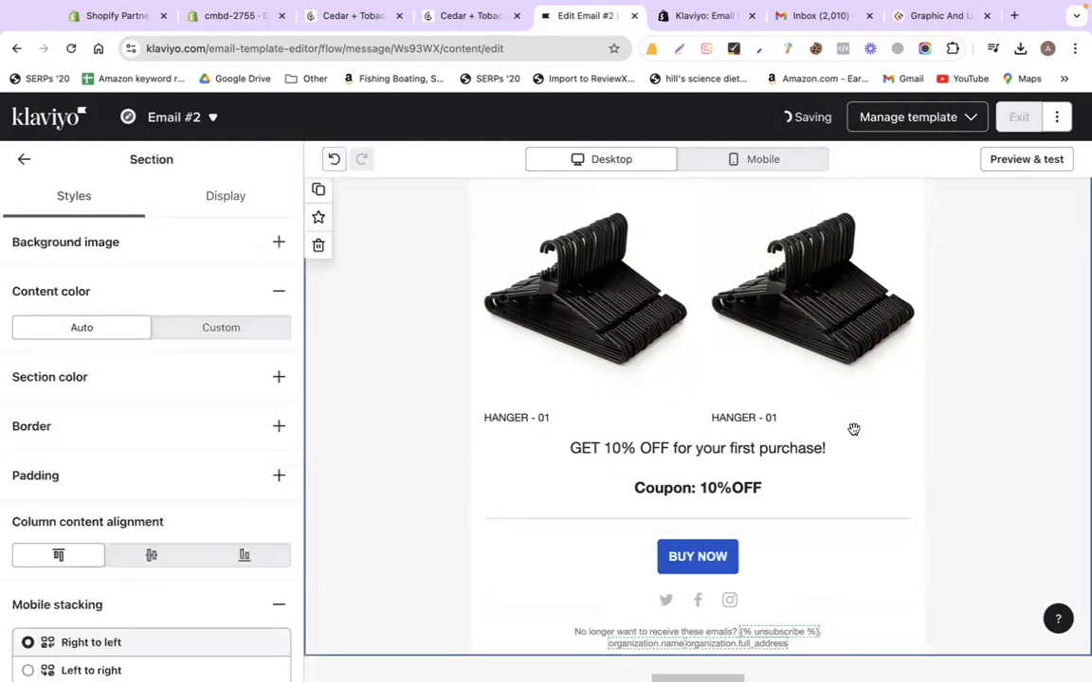
{"action": "scroll", "coordinate": [853, 428], "scroll_direction": "up", "scroll_amount": 3}
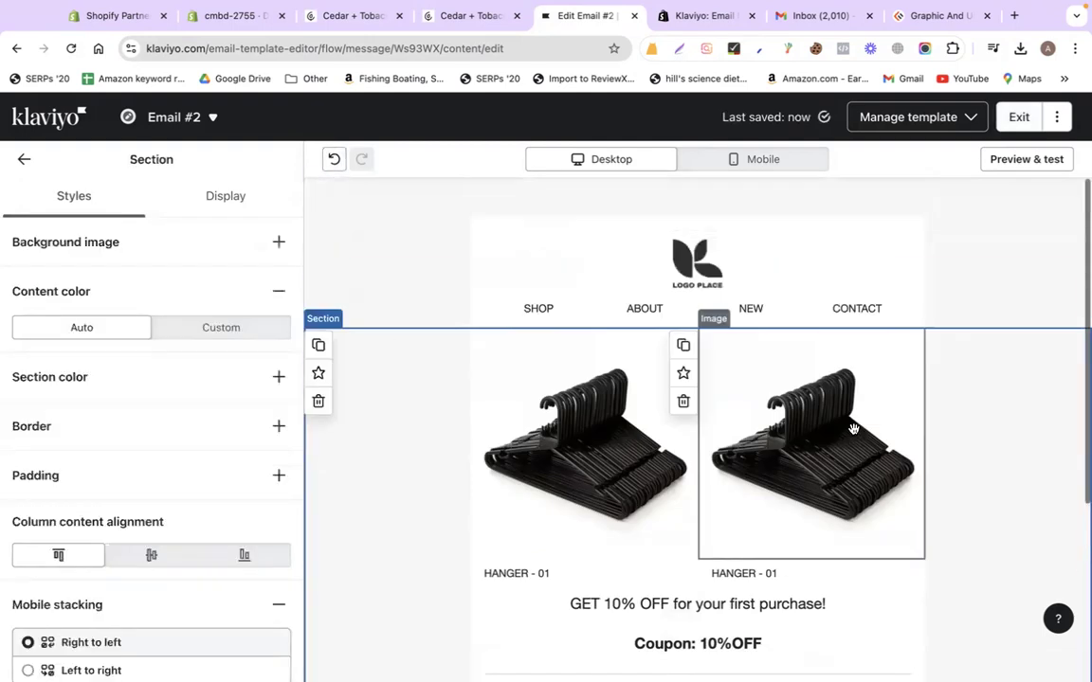
{"action": "left_click", "coordinate": [1017, 118]}
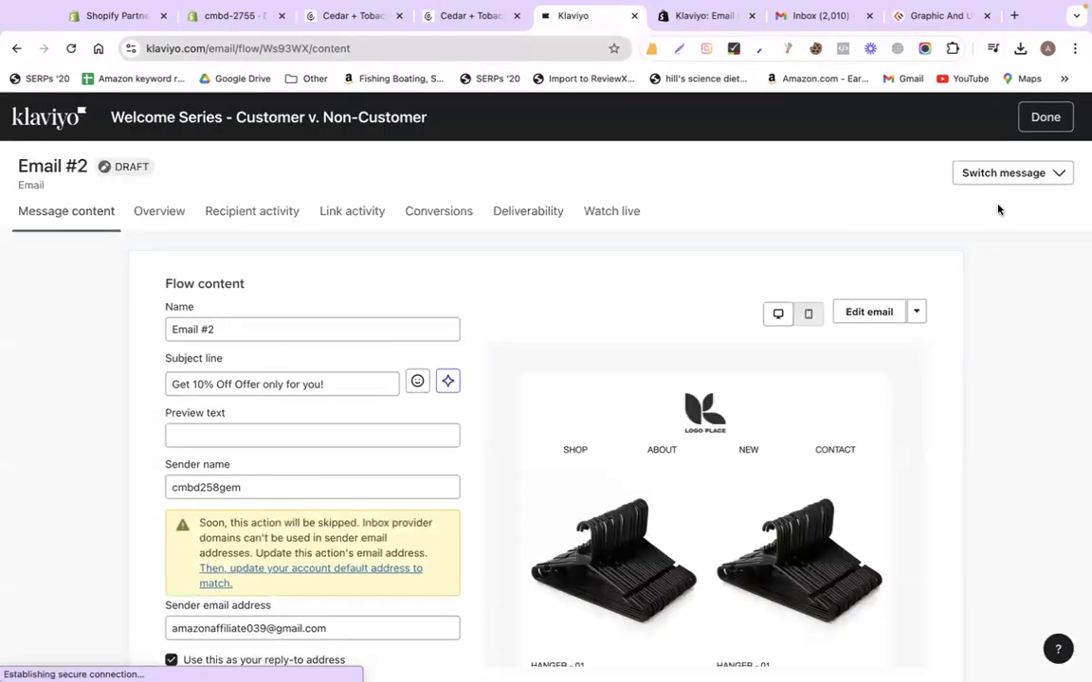
{"action": "left_click", "coordinate": [1033, 123]}
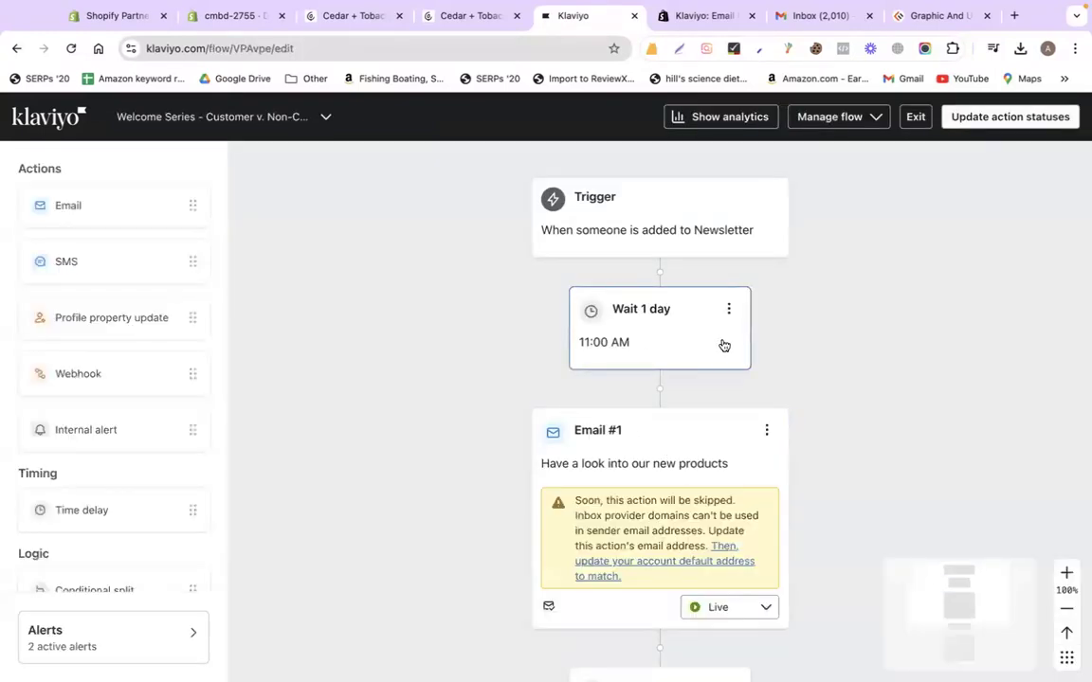
{"action": "scroll", "coordinate": [868, 387], "scroll_direction": "down", "scroll_amount": 5}
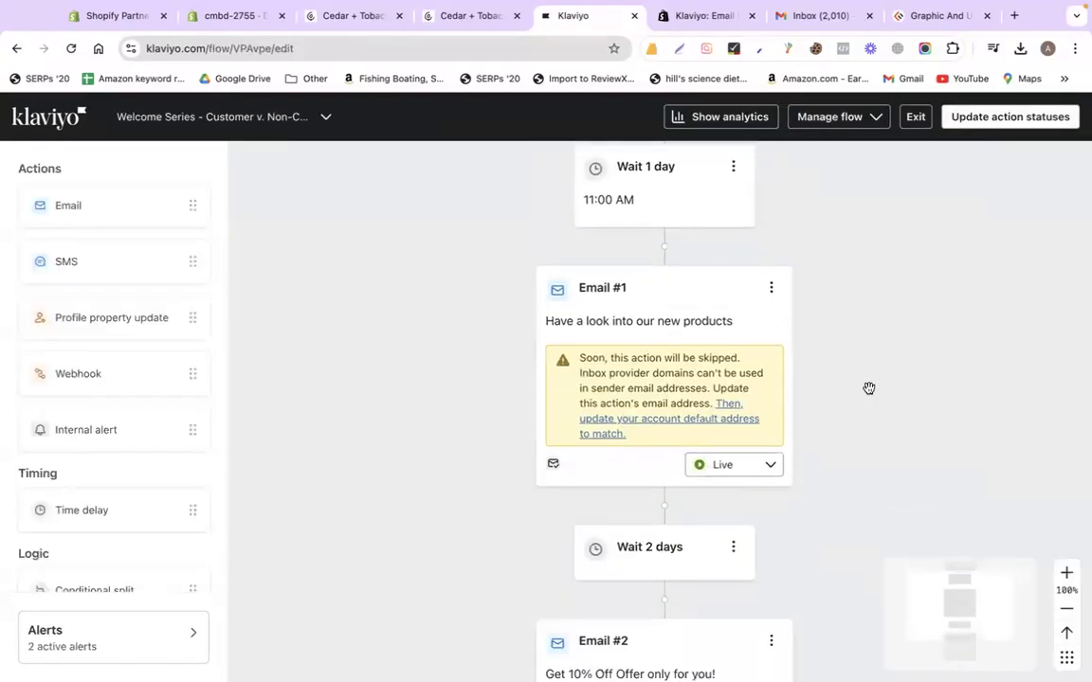
{"action": "scroll", "coordinate": [869, 387], "scroll_direction": "down", "scroll_amount": 1}
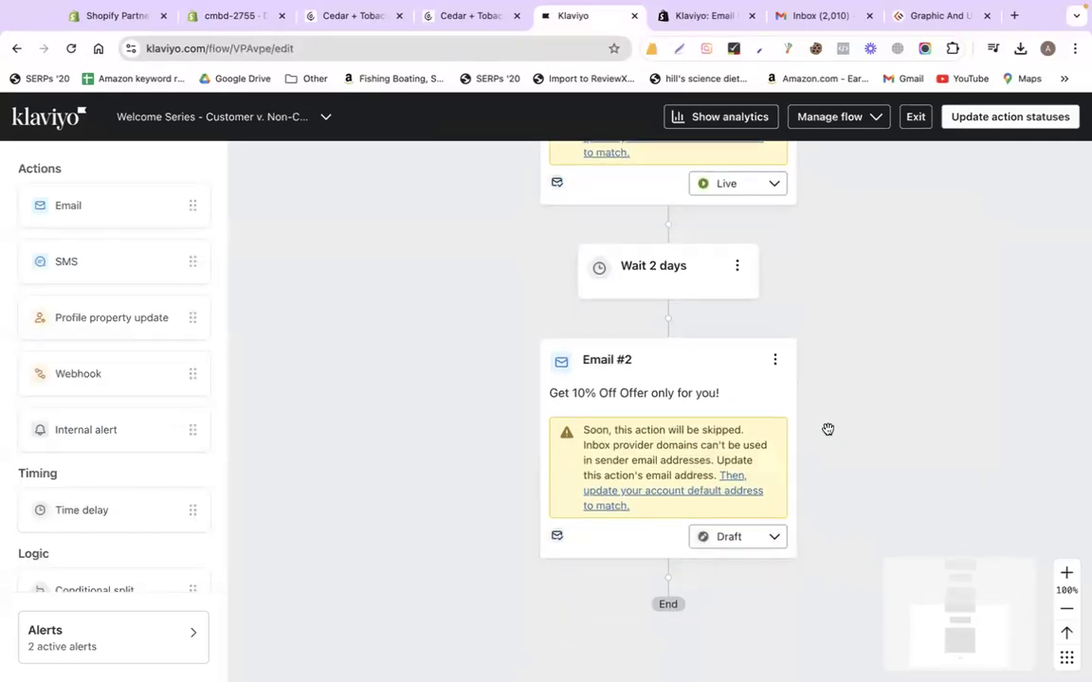
{"action": "scroll", "coordinate": [828, 429], "scroll_direction": "down", "scroll_amount": 2}
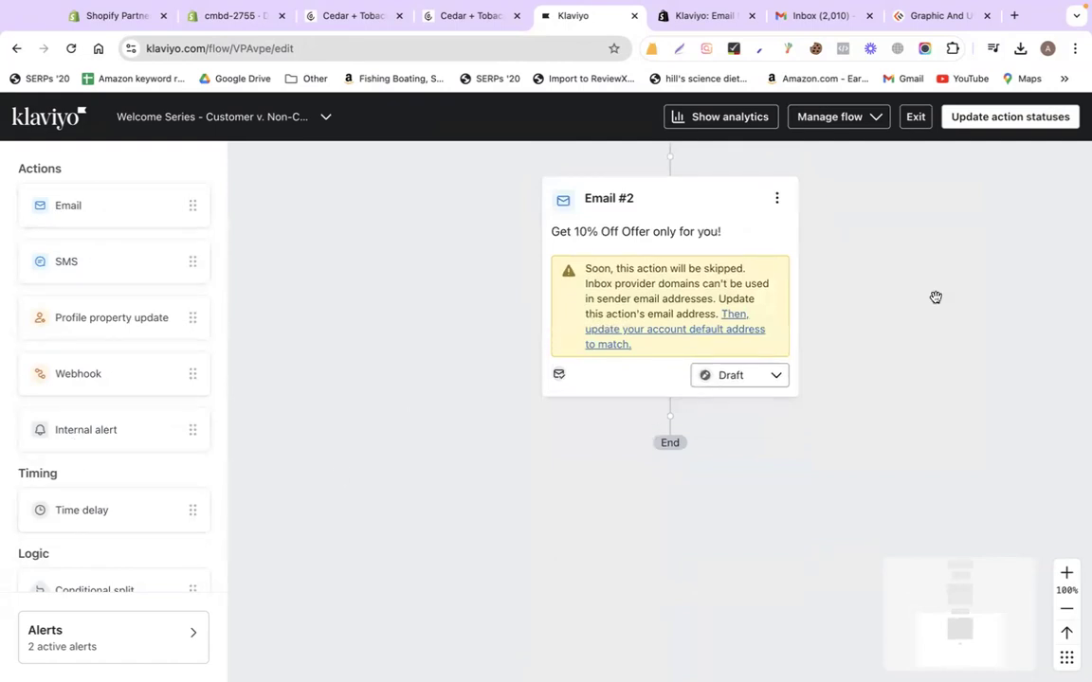
{"action": "scroll", "coordinate": [935, 298], "scroll_direction": "up", "scroll_amount": 10}
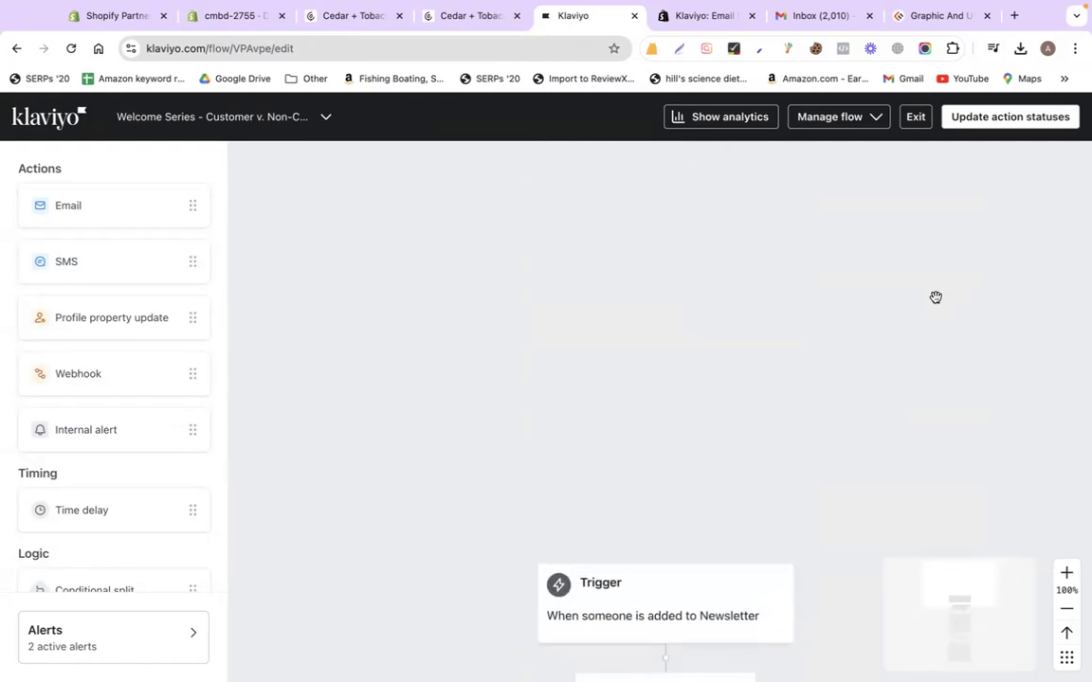
{"action": "scroll", "coordinate": [935, 297], "scroll_direction": "down", "scroll_amount": 5}
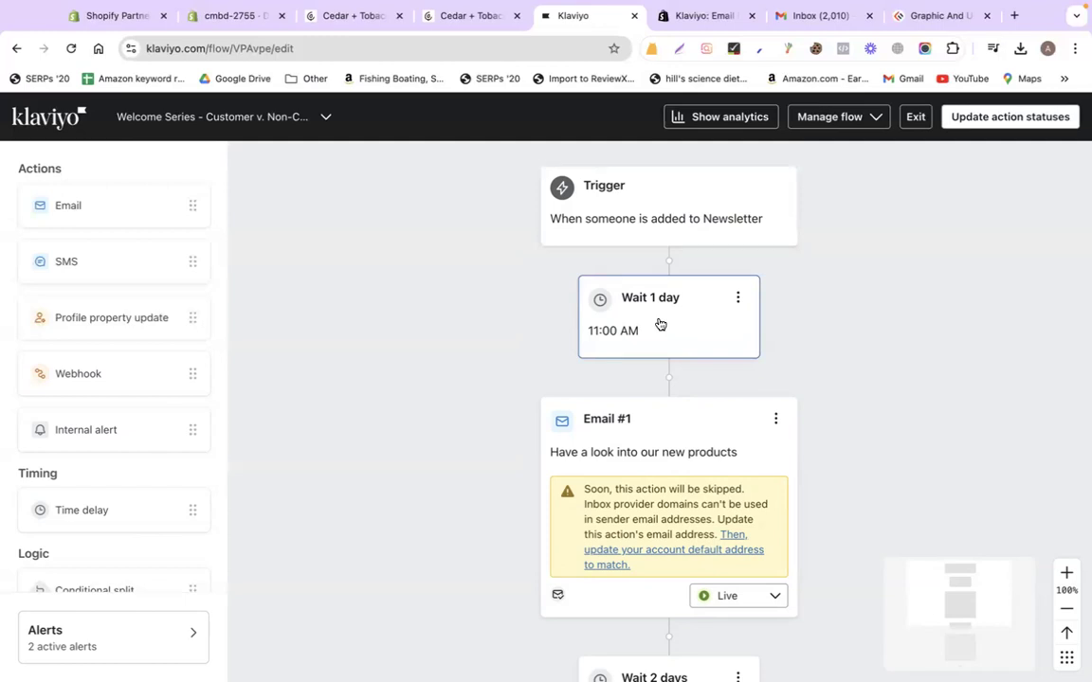
{"action": "scroll", "coordinate": [870, 482], "scroll_direction": "down", "scroll_amount": 5}
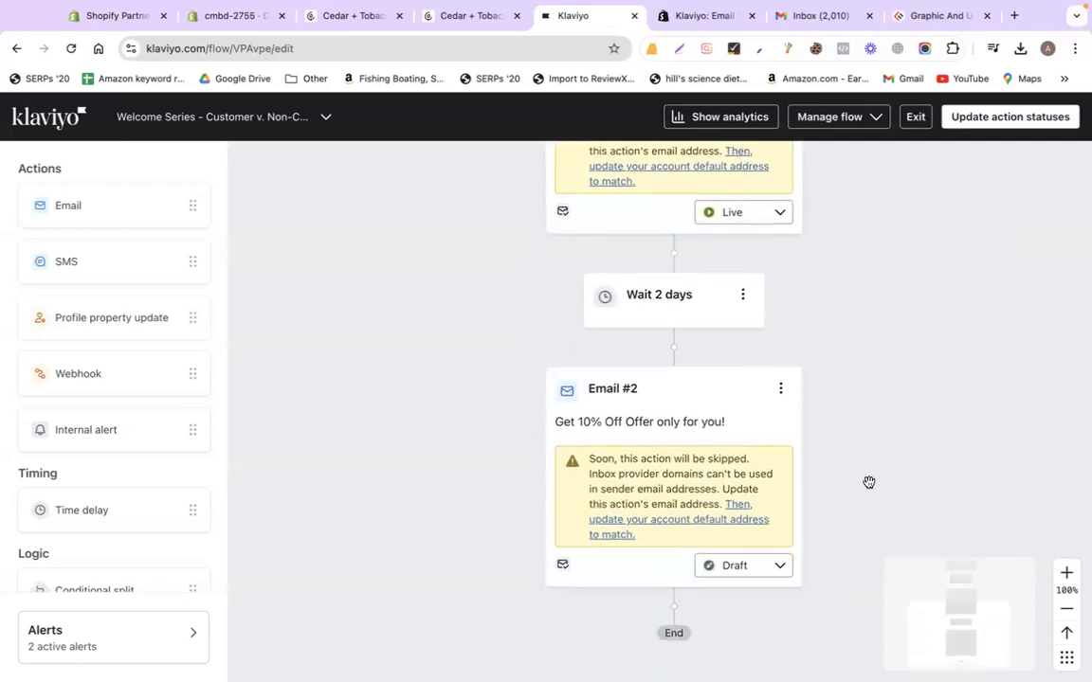
Set every action in the welcome series flow to Live with Update action statuses
{"action": "left_click", "coordinate": [765, 554]}
{"action": "left_click", "coordinate": [766, 596]}
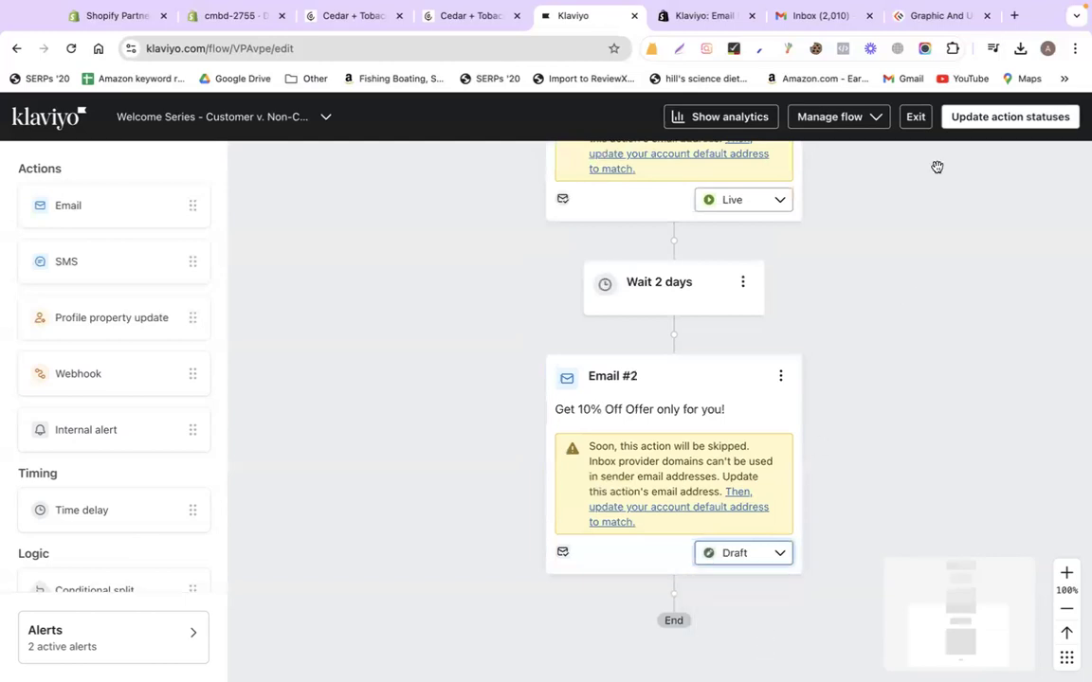
{"action": "left_click", "coordinate": [1008, 117]}
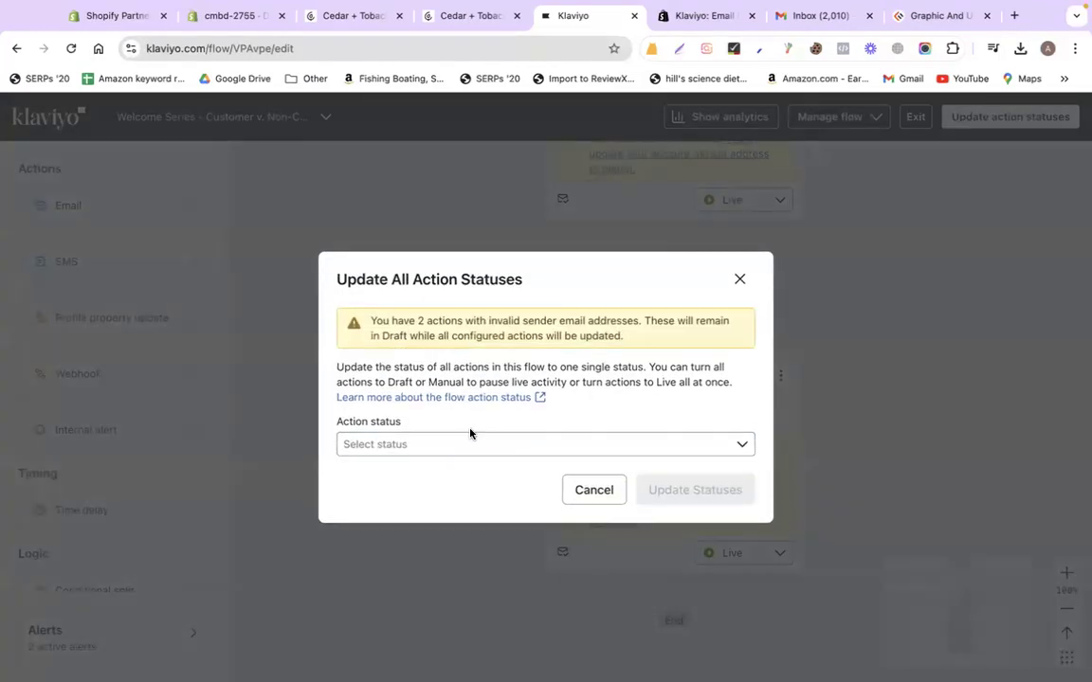
{"action": "left_click", "coordinate": [389, 444]}
{"action": "left_click", "coordinate": [392, 530]}
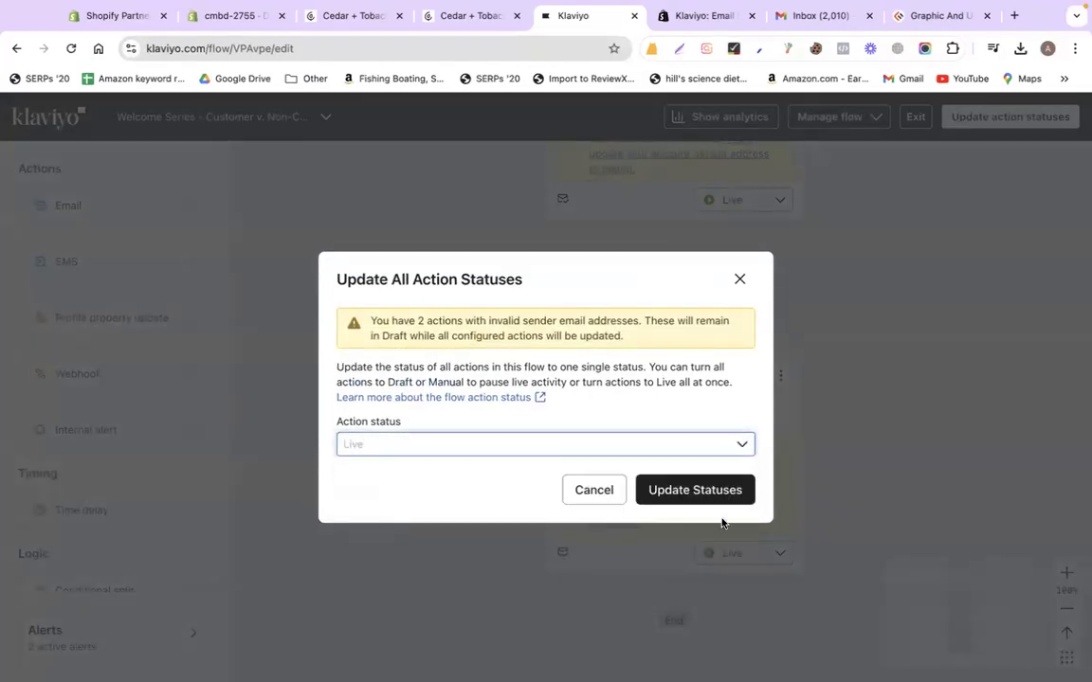
{"action": "left_click", "coordinate": [681, 489]}
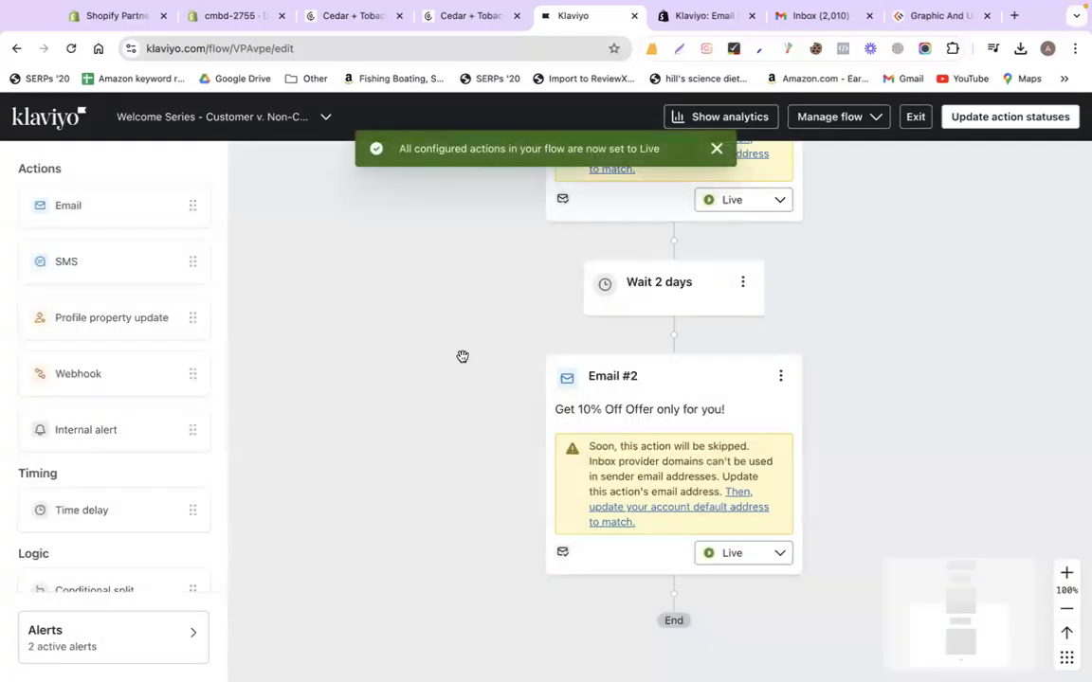
{"action": "scroll", "coordinate": [905, 307], "scroll_direction": "up", "scroll_amount": 10}
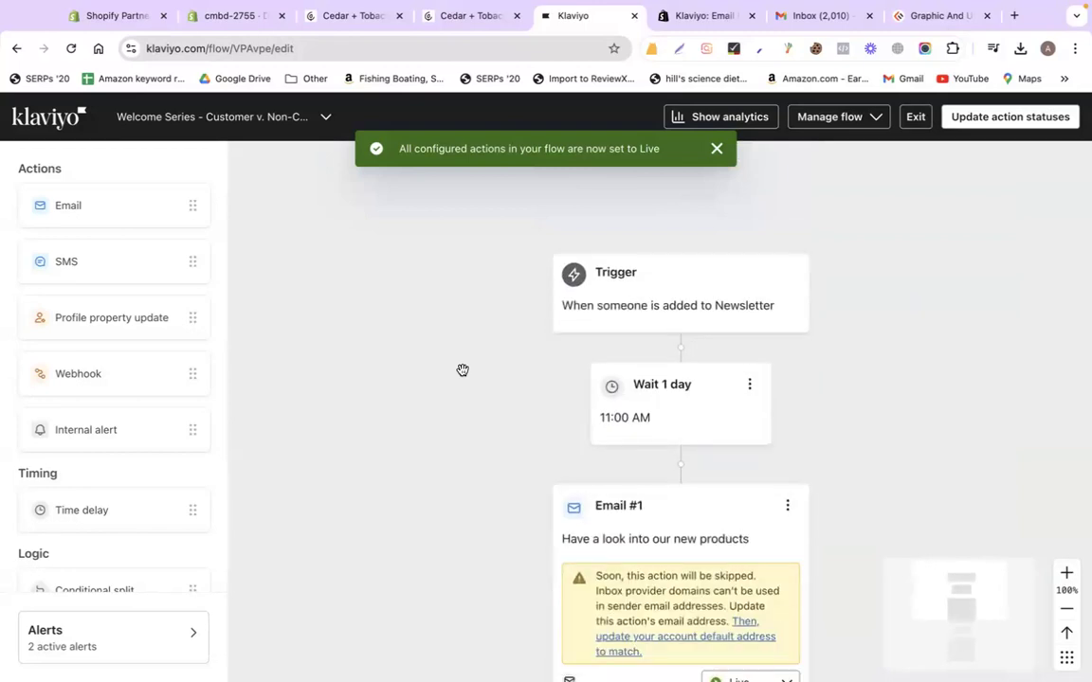
{"action": "key", "text": "ctrl+Left"}
Create a new topic in the CMBD-253 classwork and begin naming it 'Epis'
{"action": "left_click", "coordinate": [110, 34]}
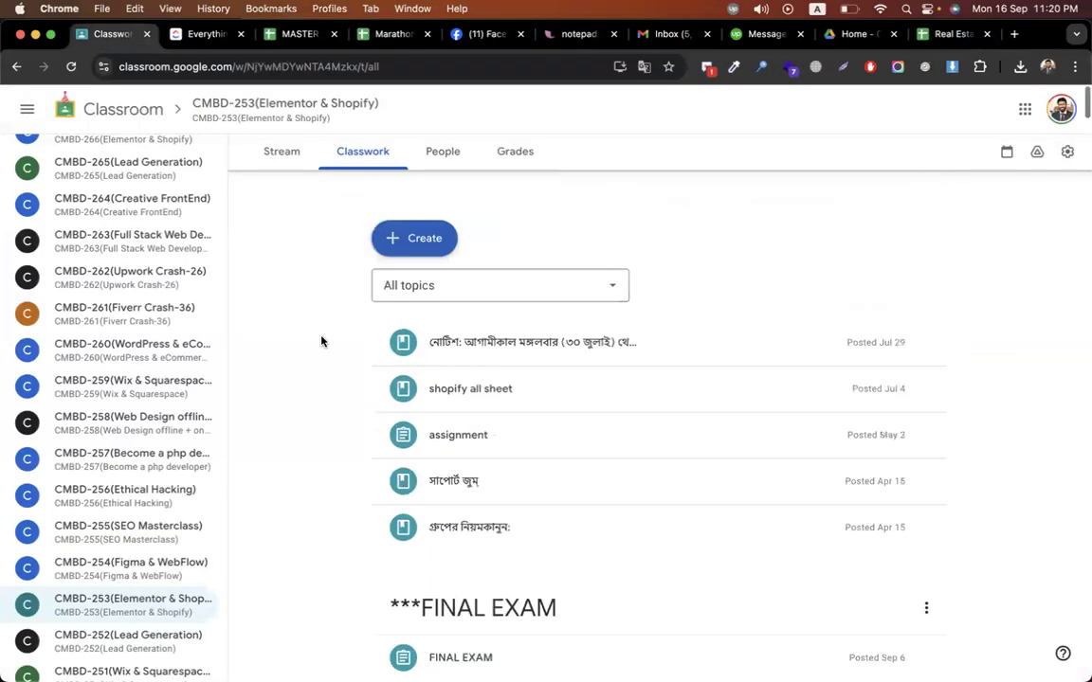
{"action": "left_click", "coordinate": [424, 203]}
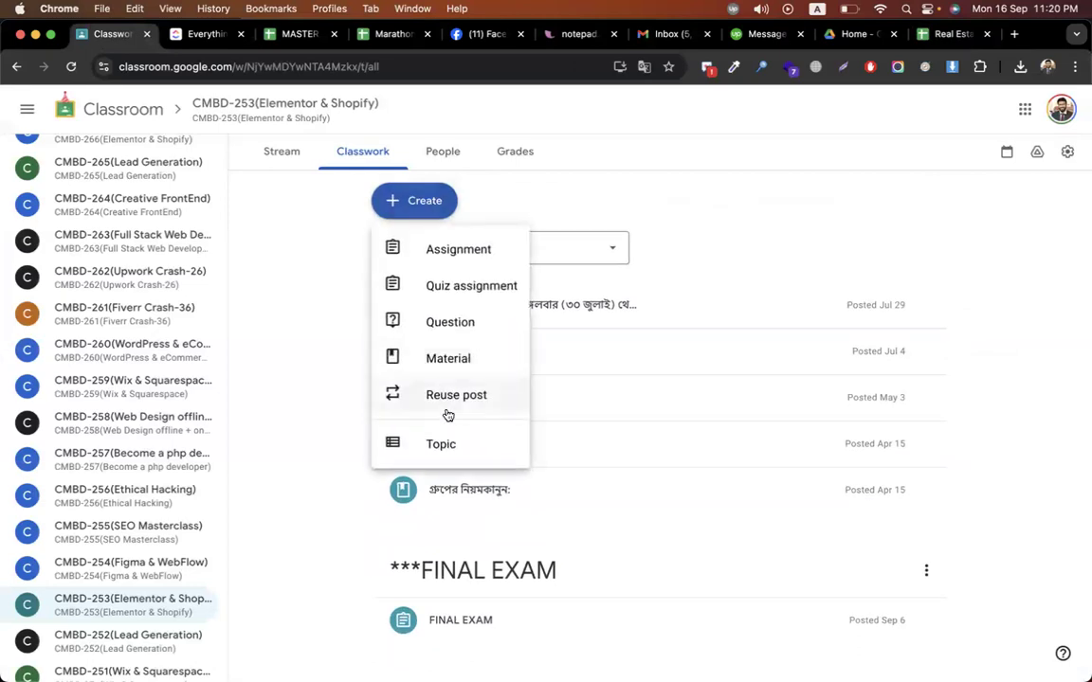
{"action": "left_click", "coordinate": [395, 457]}
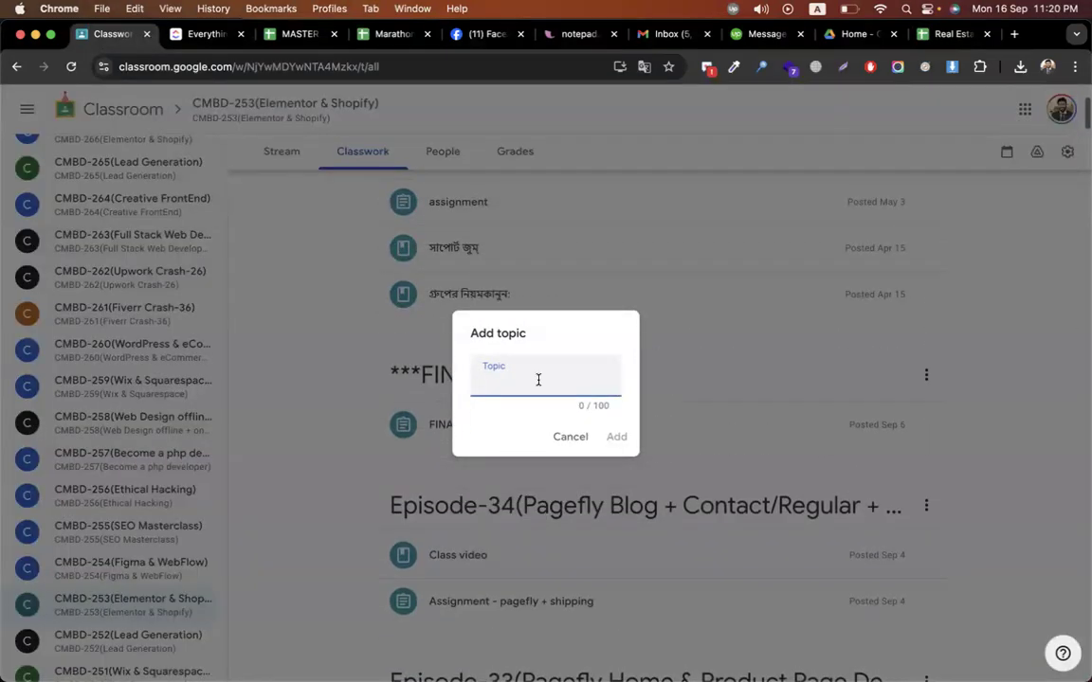
{"action": "type", "text": "Epis"}
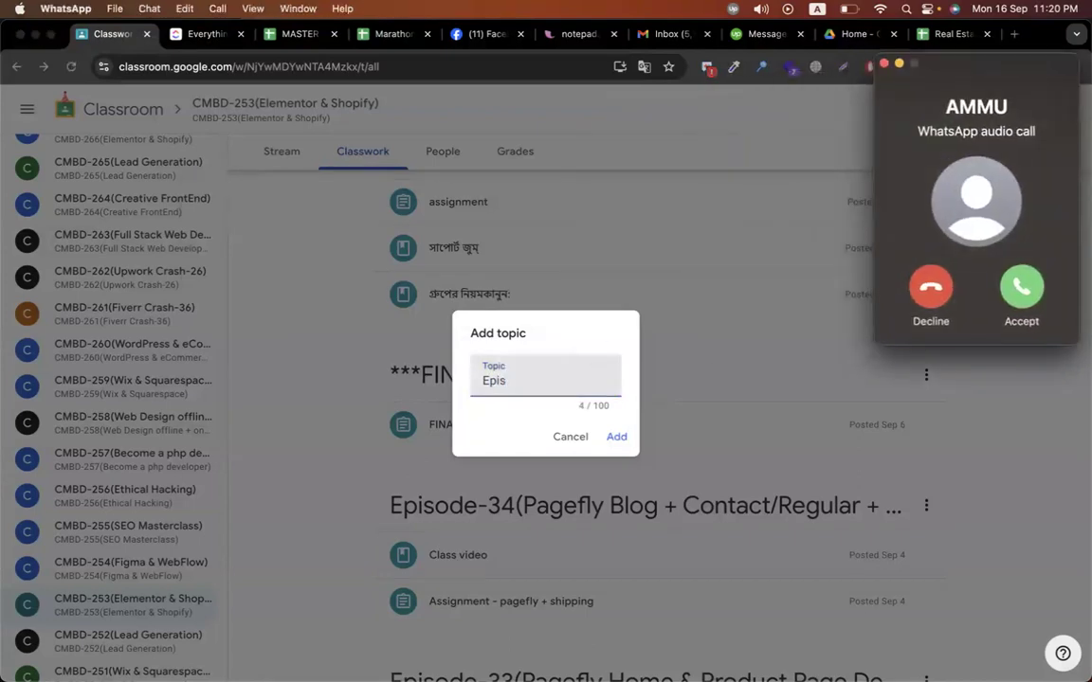
Decline the WhatsApp audio call and quit WhatsApp from the Dock
{"action": "left_click", "coordinate": [930, 287]}
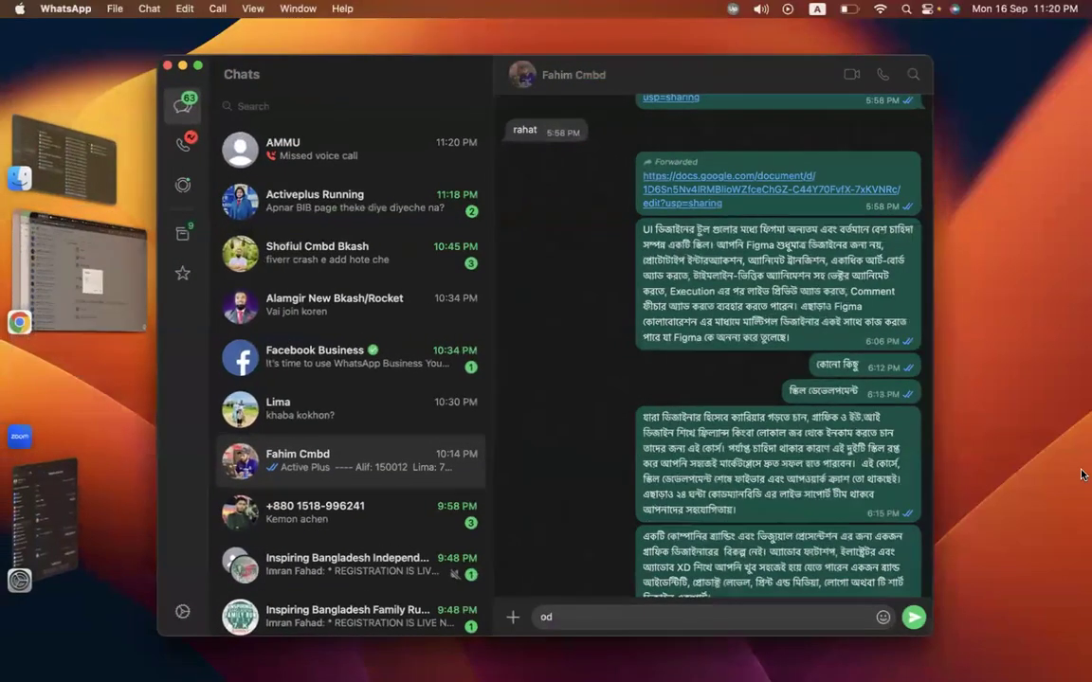
{"action": "right_click", "coordinate": [1047, 422]}
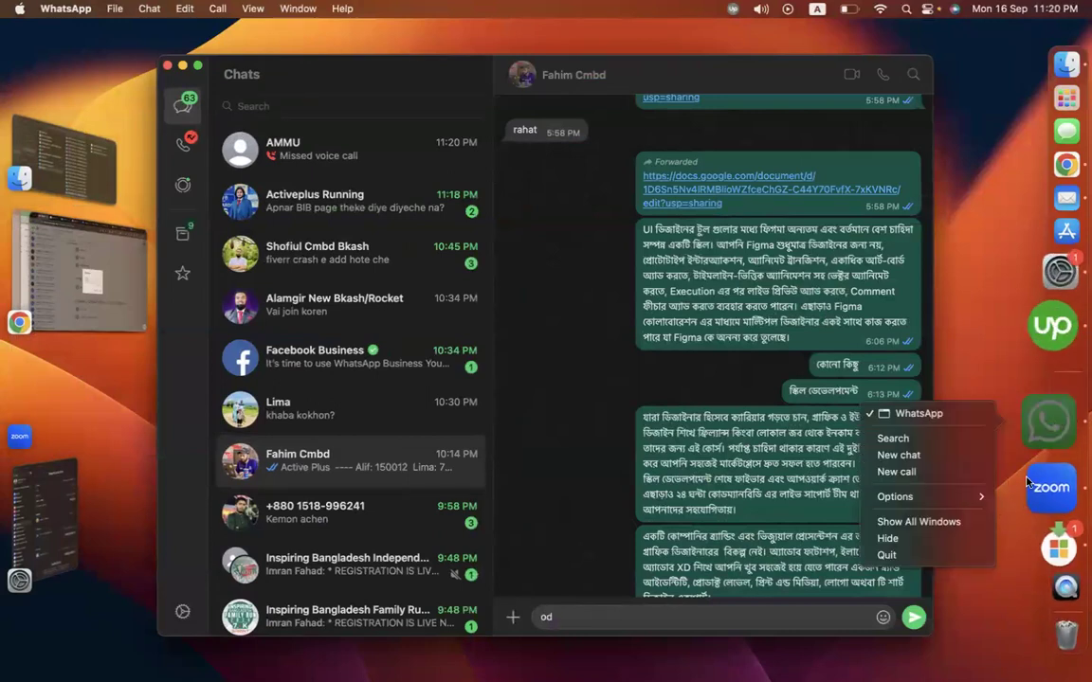
{"action": "left_click", "coordinate": [955, 555]}
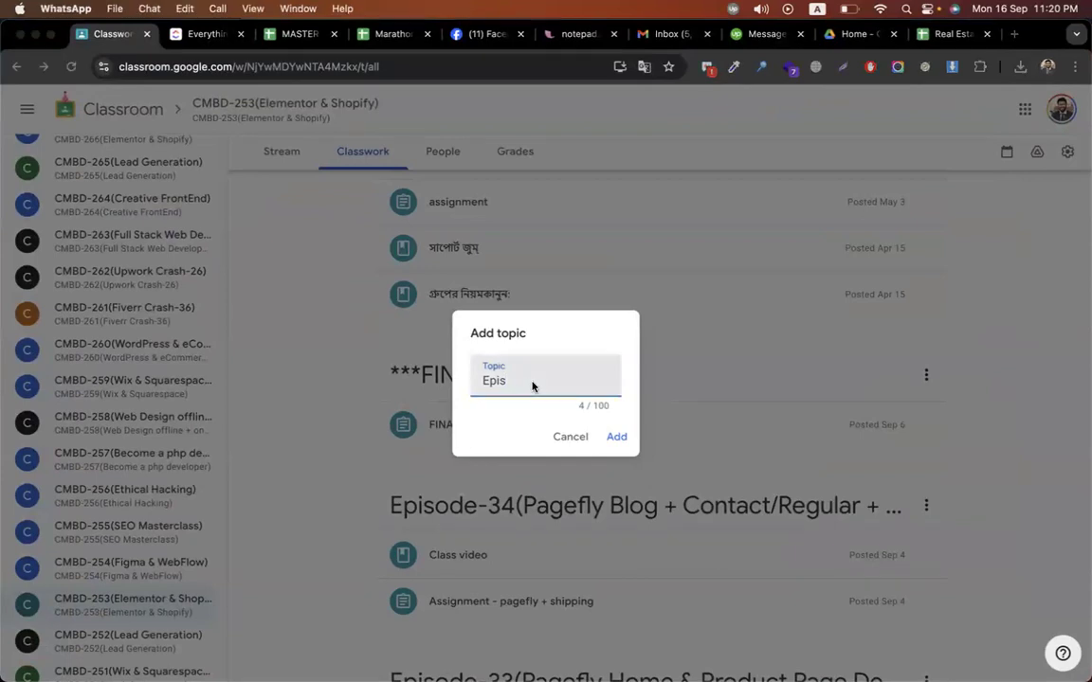
Dismiss the leftover WhatsApp call window and quit WhatsApp for good
{"action": "left_click", "coordinate": [929, 287]}
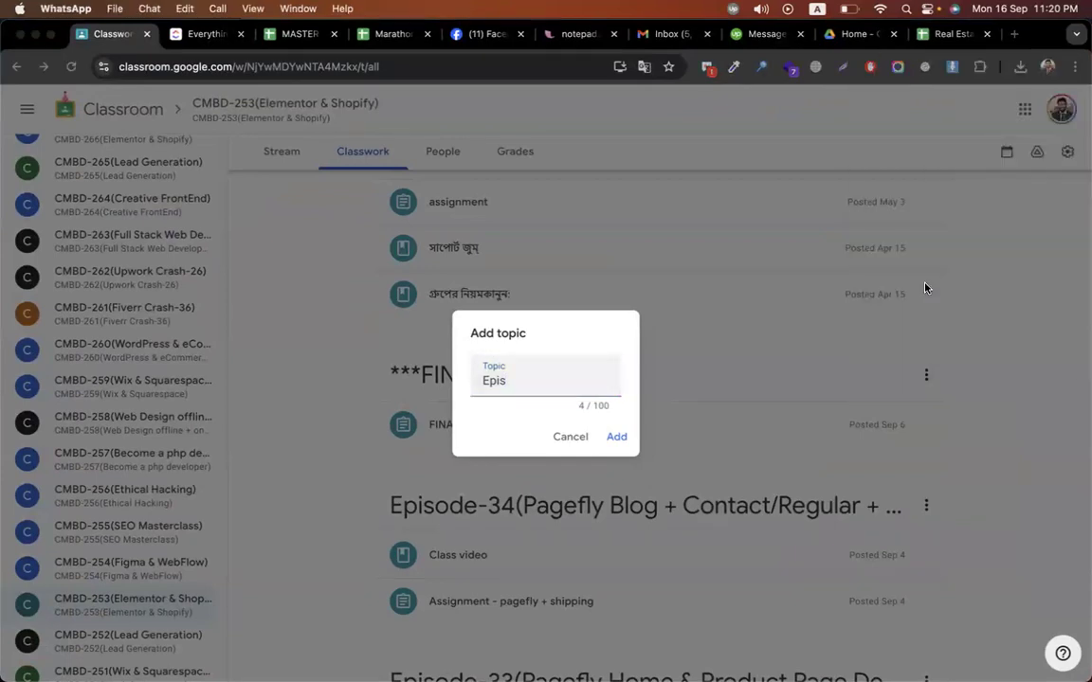
{"action": "right_click", "coordinate": [1063, 424]}
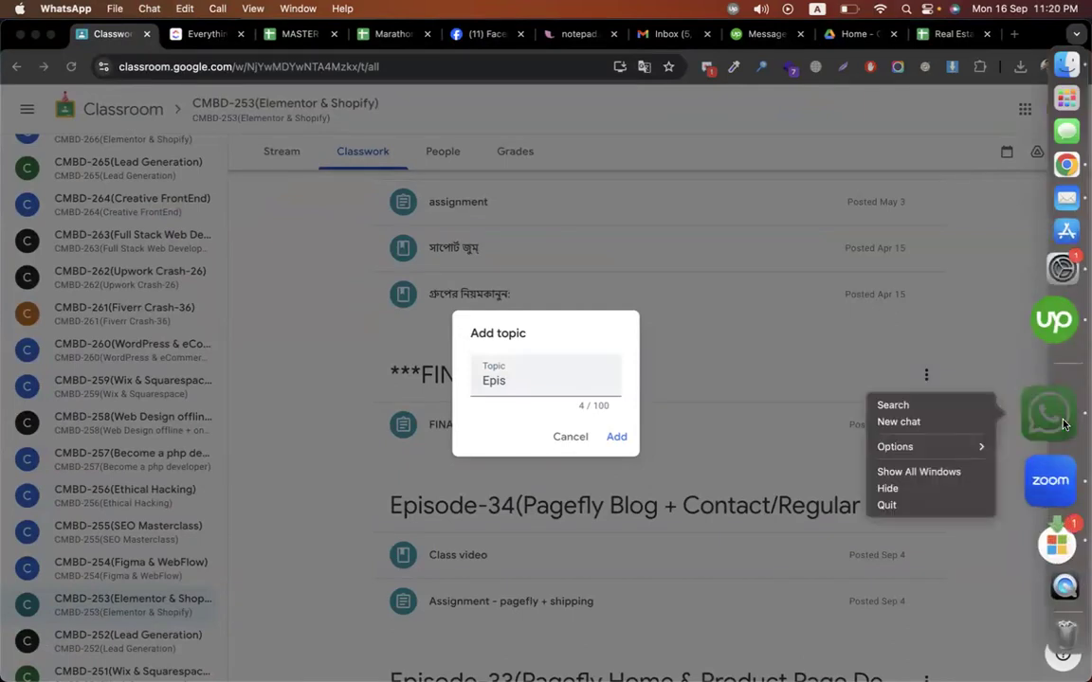
{"action": "left_click", "coordinate": [886, 505]}
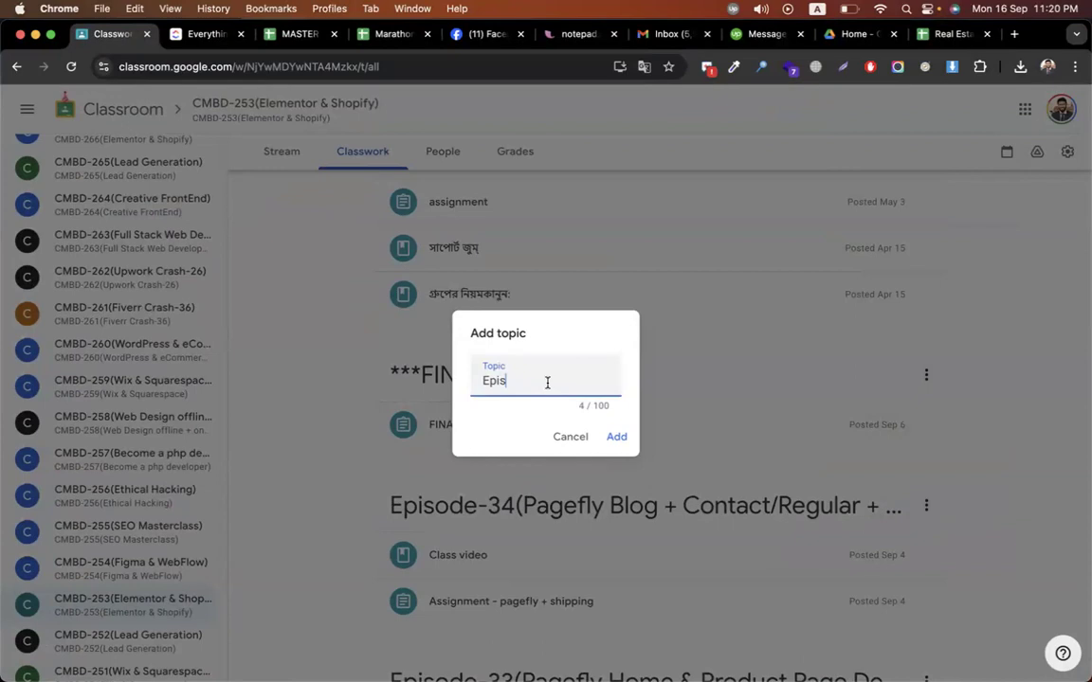
Complete the topic name 'Episode-35(Klaviyo Email Marketing) for shopify' and add it
{"action": "type", "text": "ode-2"}
{"action": "key", "text": "BackSpace"}
{"action": "type", "text": "35("}
{"action": "type", "text": "Klavi"}
{"action": "type", "text": "yo"}
{"action": "key", "text": "BackSpace"}
{"action": "type", "text": "o Email M"}
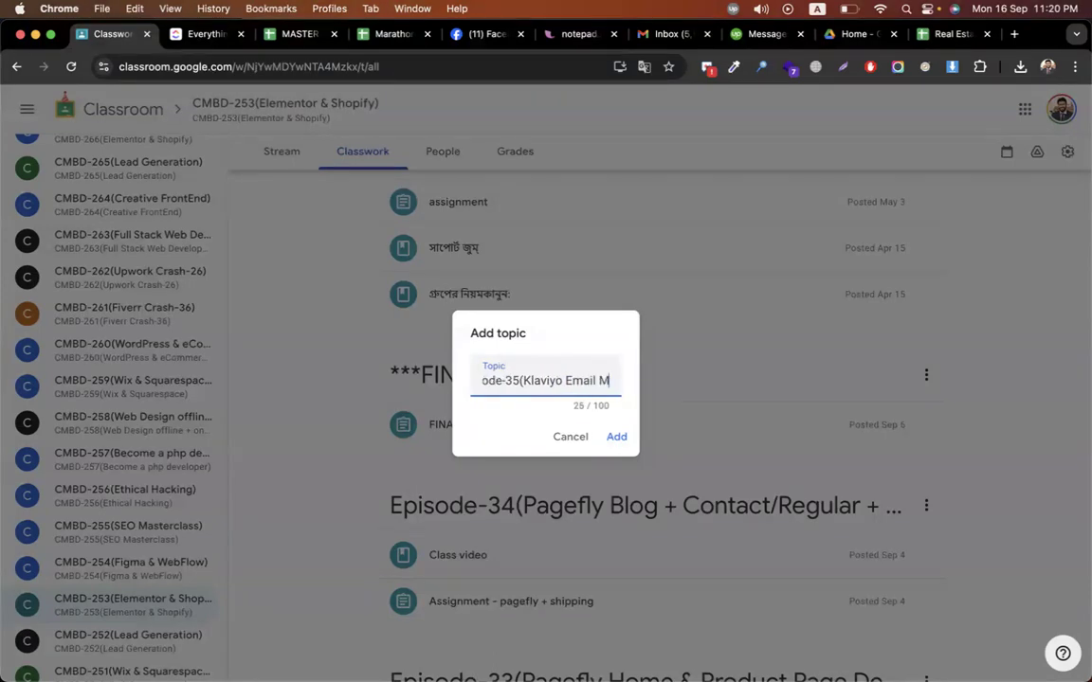
{"action": "type", "text": "arketing)"}
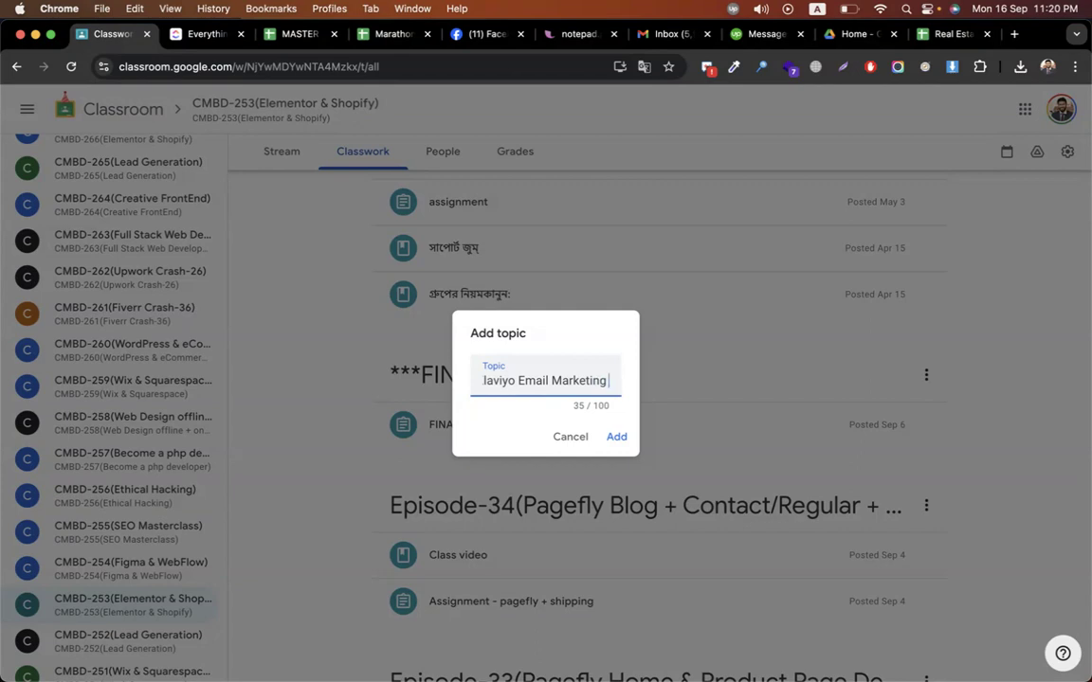
{"action": "type", "text": ")"}
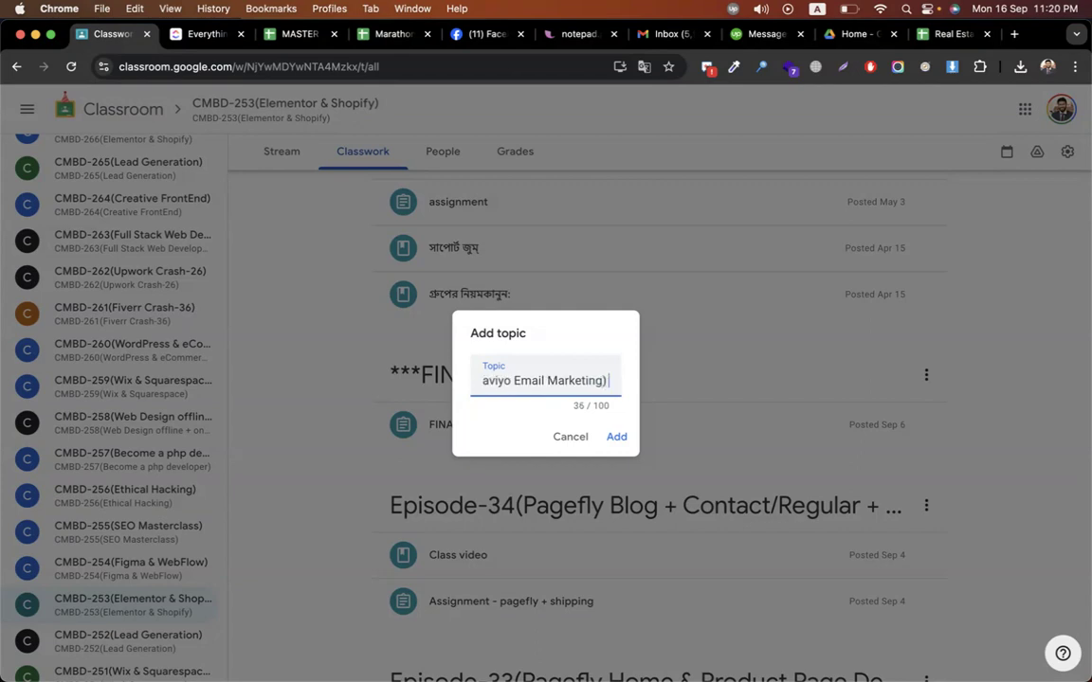
{"action": "type", "text": " for"}
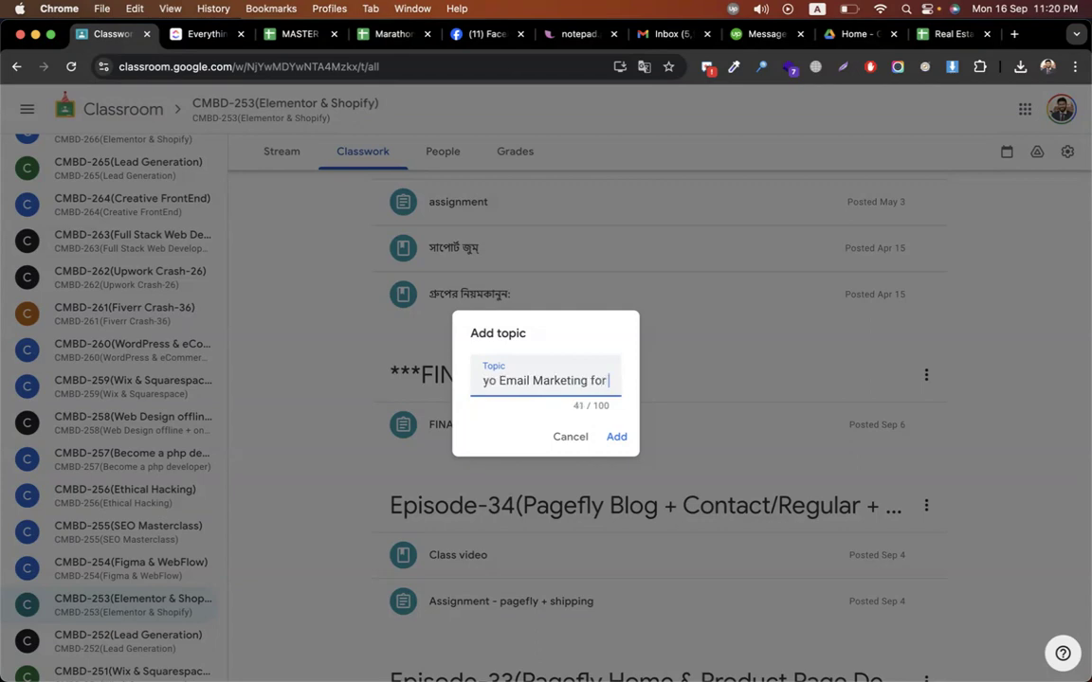
{"action": "type", "text": " shopify"}
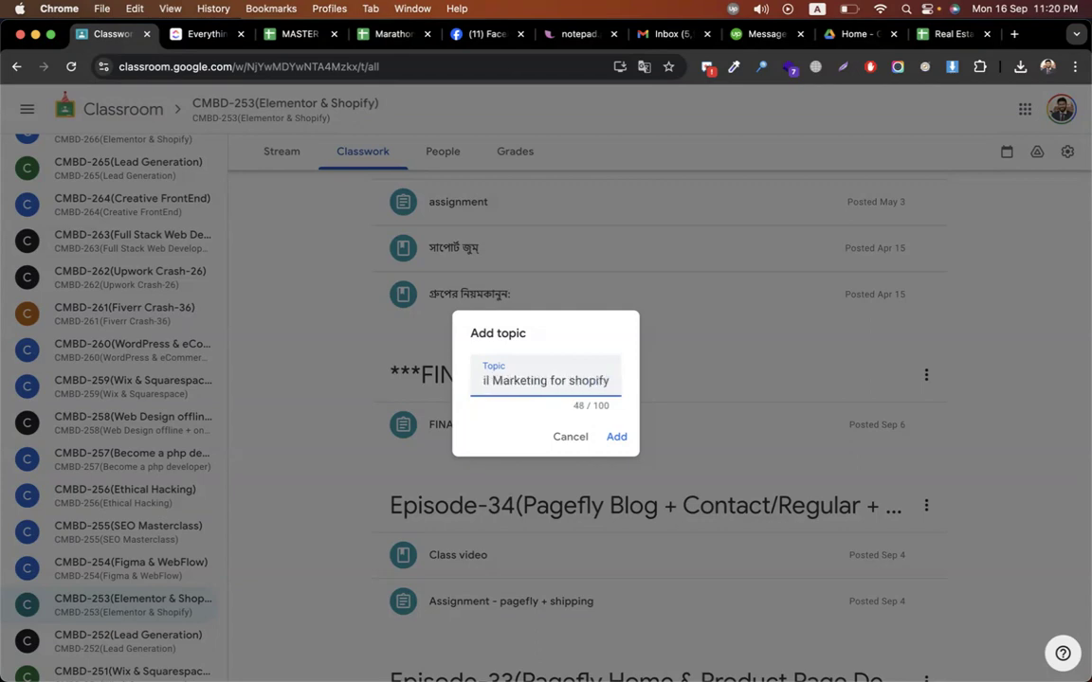
{"action": "key", "text": "Return"}
Search Fiverr for 'shopify klaviyo' gigs in a new tab
{"action": "left_click", "coordinate": [1013, 34]}
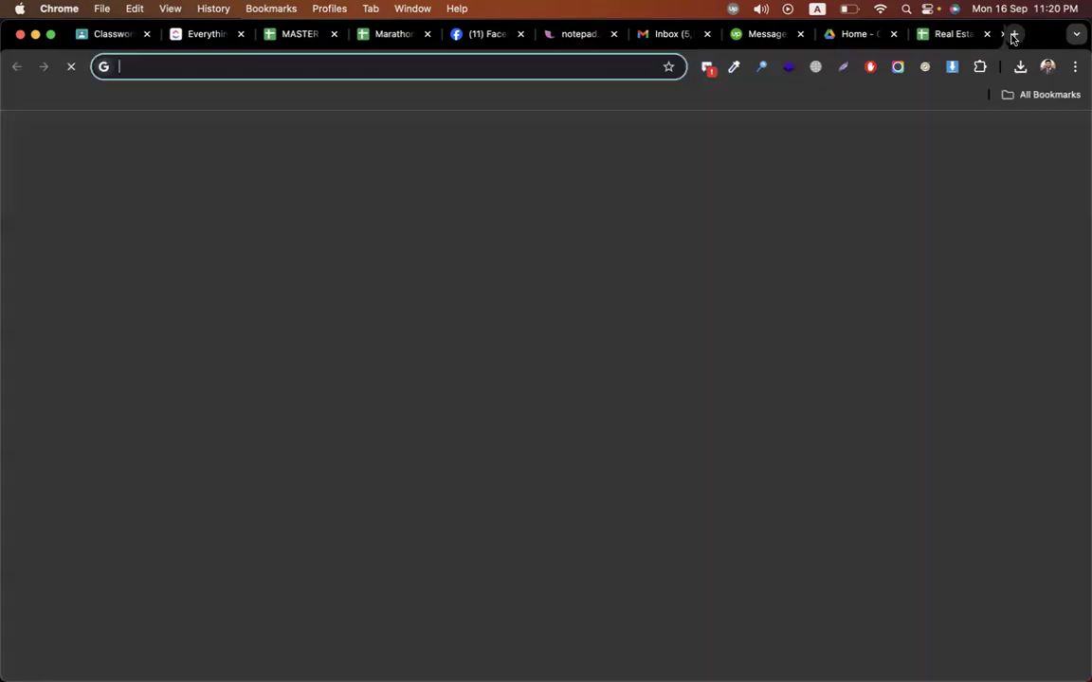
{"action": "type", "text": "fiverr.com"}
{"action": "key", "text": "Return"}
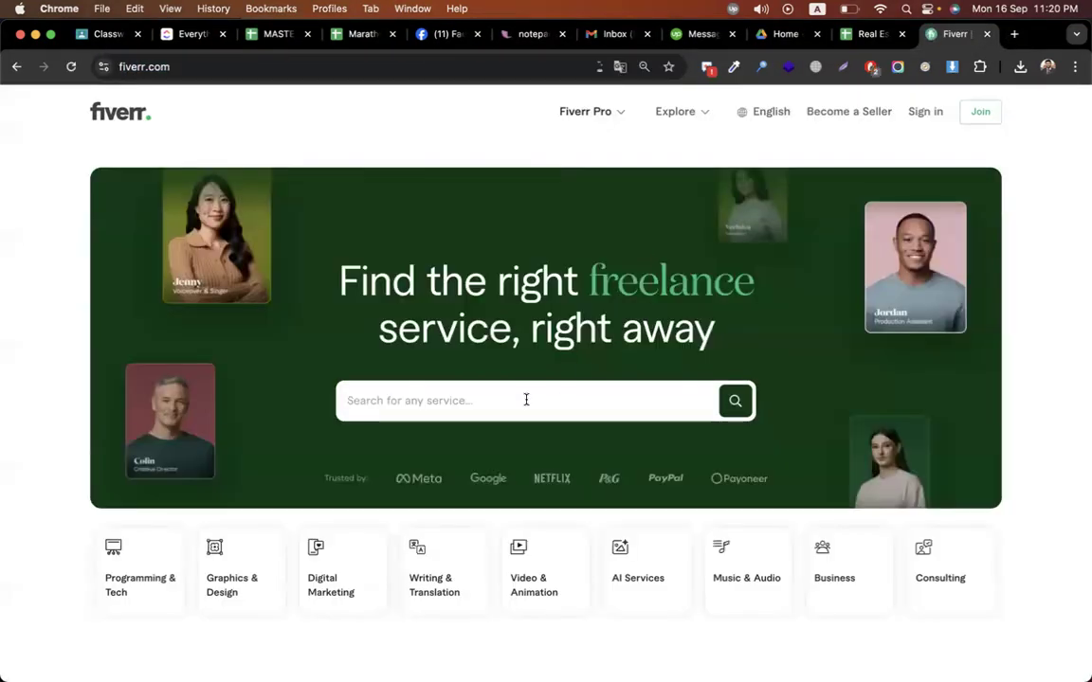
{"action": "left_click", "coordinate": [526, 400]}
{"action": "type", "text": "shopi"}
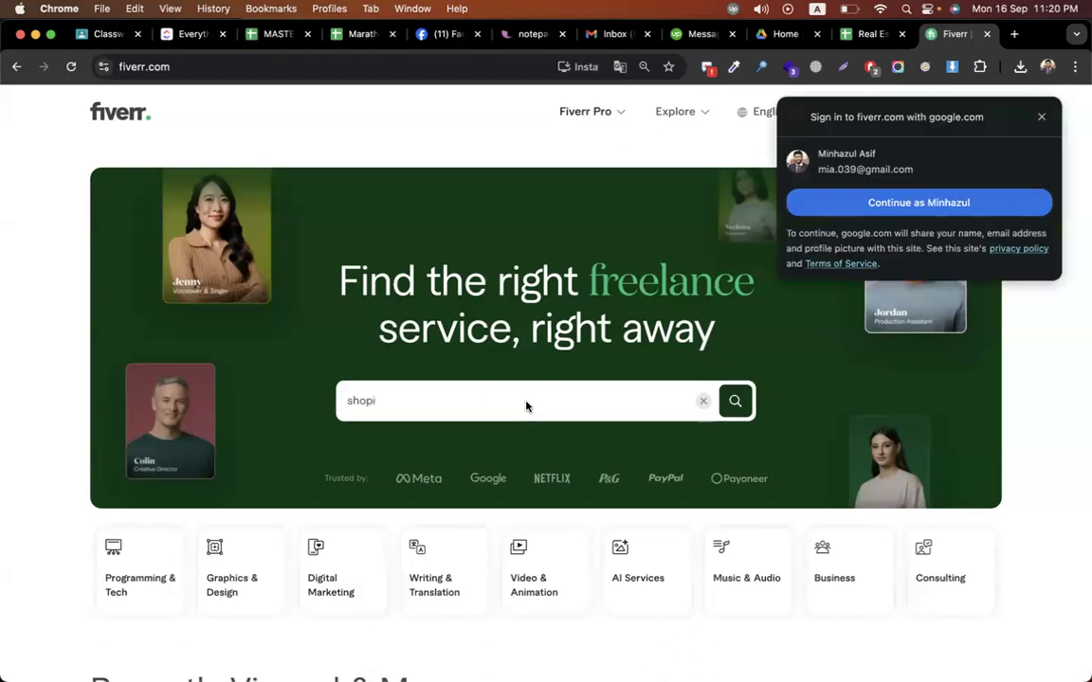
{"action": "type", "text": "fy "}
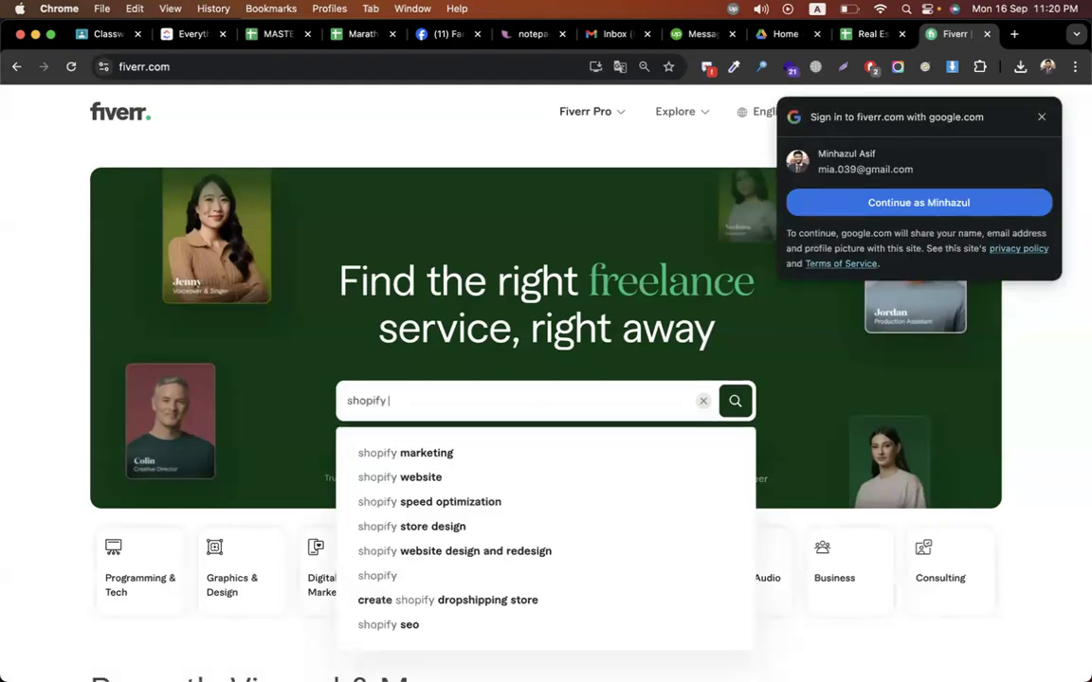
{"action": "type", "text": "klaviyo"}
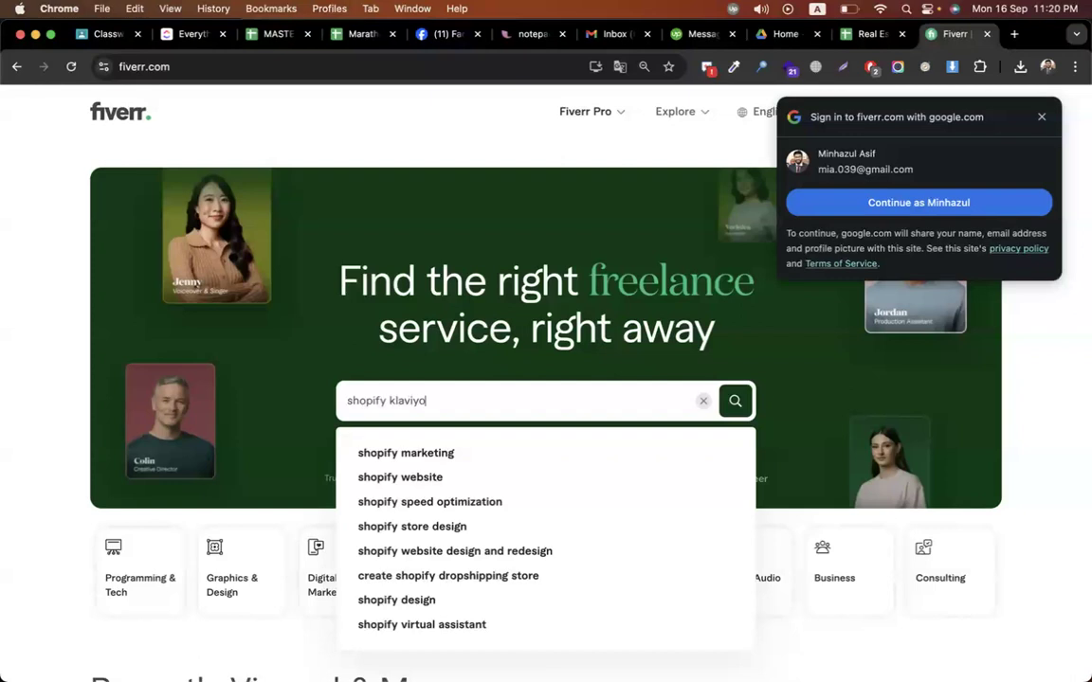
{"action": "key", "text": "Return"}
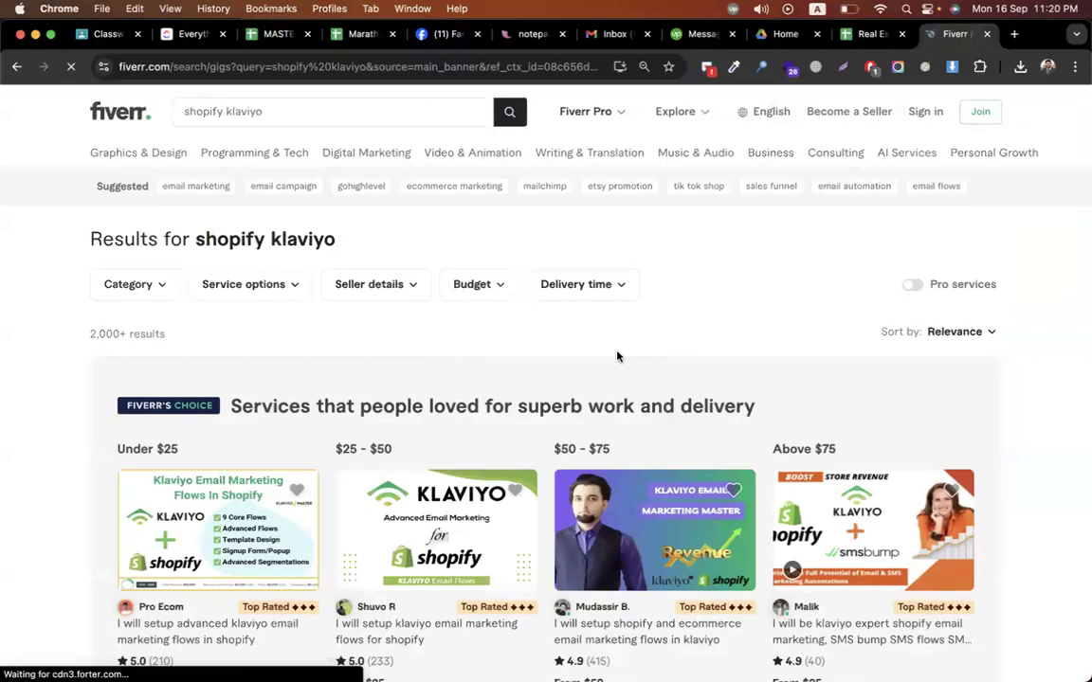
Close the Google sign-in prompt, browse the gig results, then return to Classroom
{"action": "scroll", "coordinate": [616, 356], "scroll_direction": "down", "scroll_amount": 4}
{"action": "scroll", "coordinate": [138, 182], "scroll_direction": "up", "scroll_amount": 2}
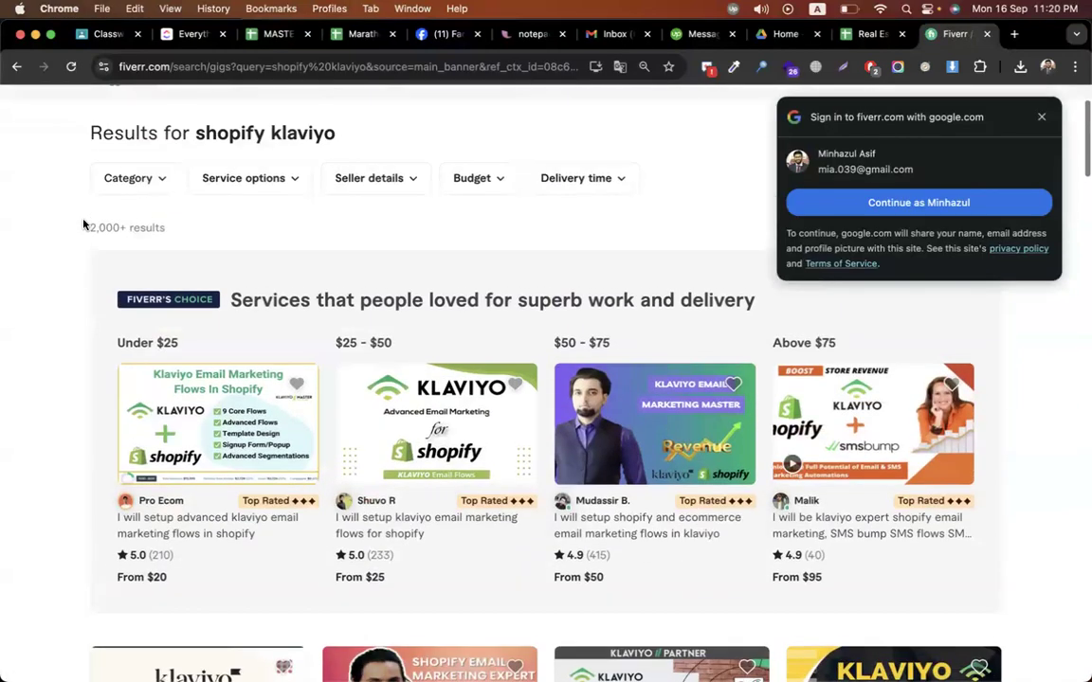
{"action": "scroll", "coordinate": [43, 427], "scroll_direction": "down", "scroll_amount": 3}
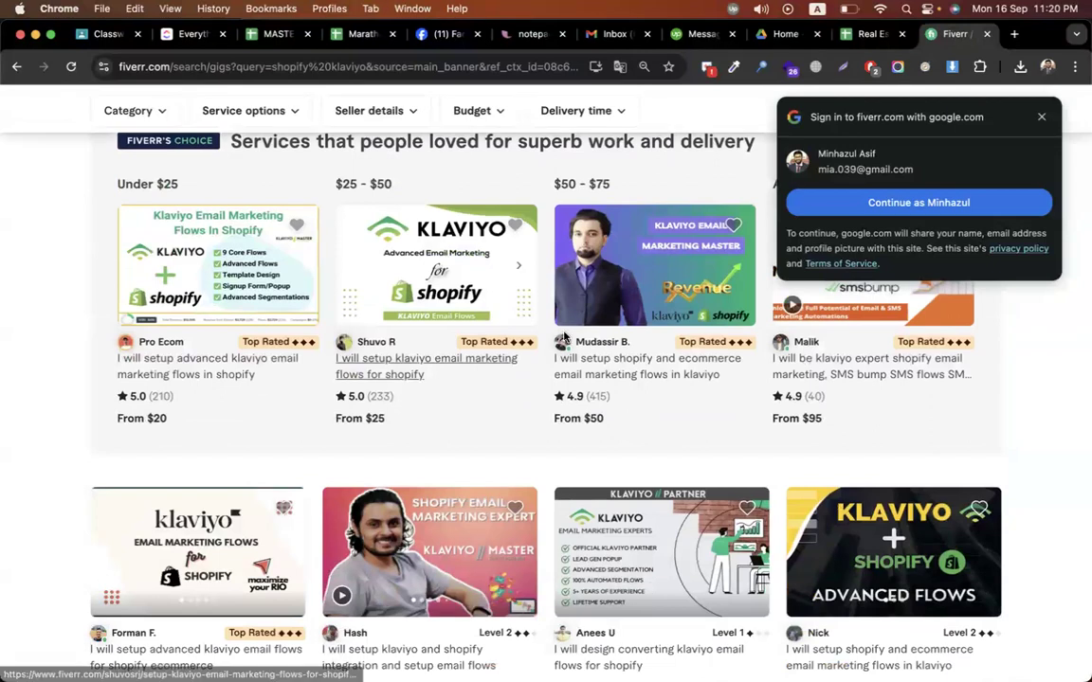
{"action": "left_click", "coordinate": [1040, 116]}
{"action": "scroll", "coordinate": [1040, 117], "scroll_direction": "up", "scroll_amount": 1}
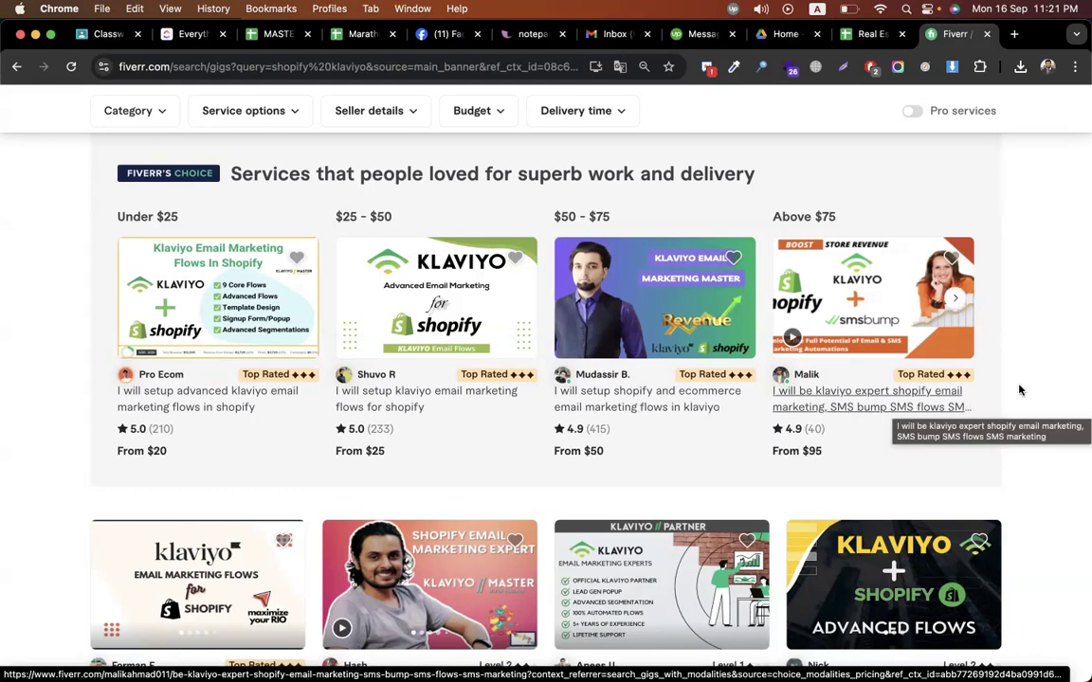
{"action": "scroll", "coordinate": [1039, 363], "scroll_direction": "down", "scroll_amount": 3}
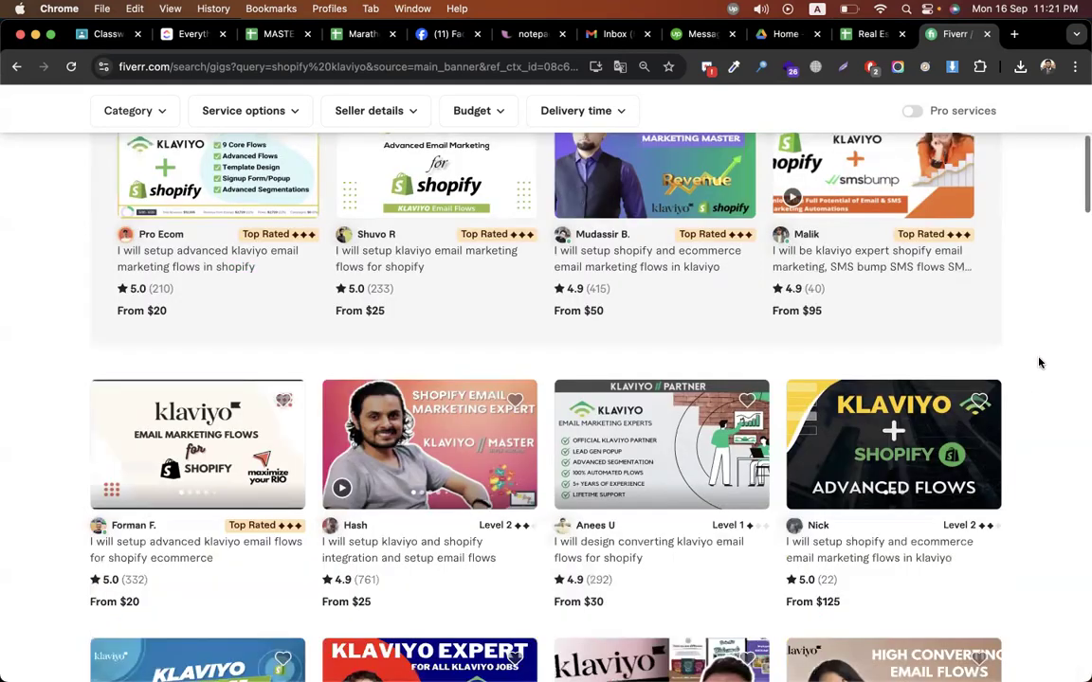
{"action": "scroll", "coordinate": [1038, 363], "scroll_direction": "down", "scroll_amount": 4}
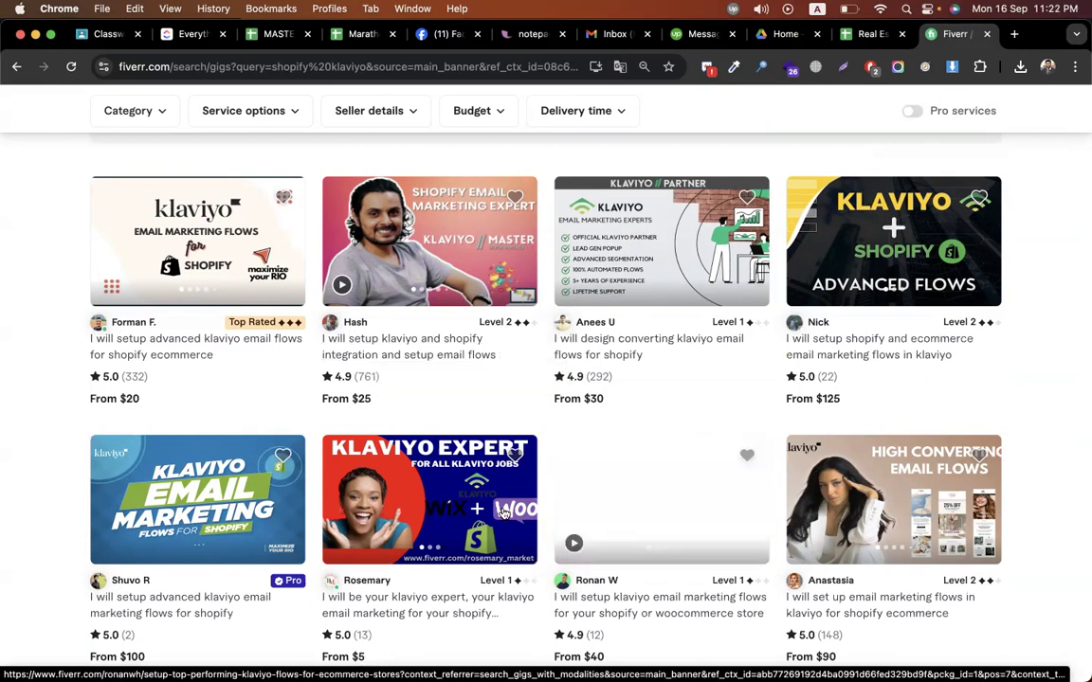
{"action": "scroll", "coordinate": [502, 513], "scroll_direction": "down", "scroll_amount": 8}
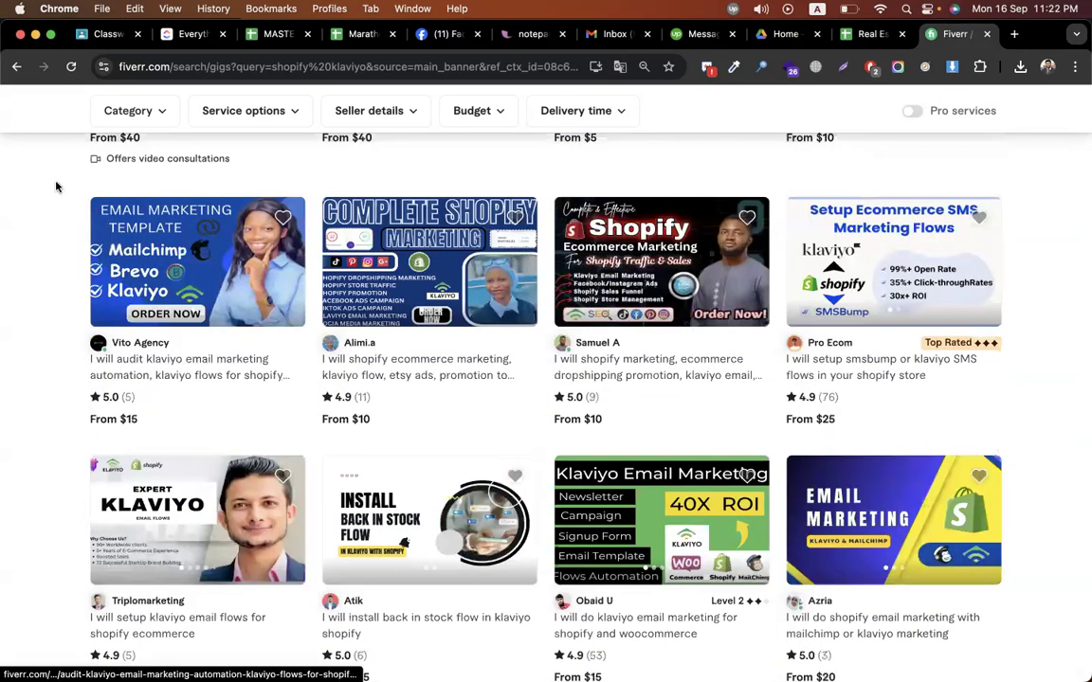
{"action": "scroll", "coordinate": [56, 186], "scroll_direction": "down", "scroll_amount": 5}
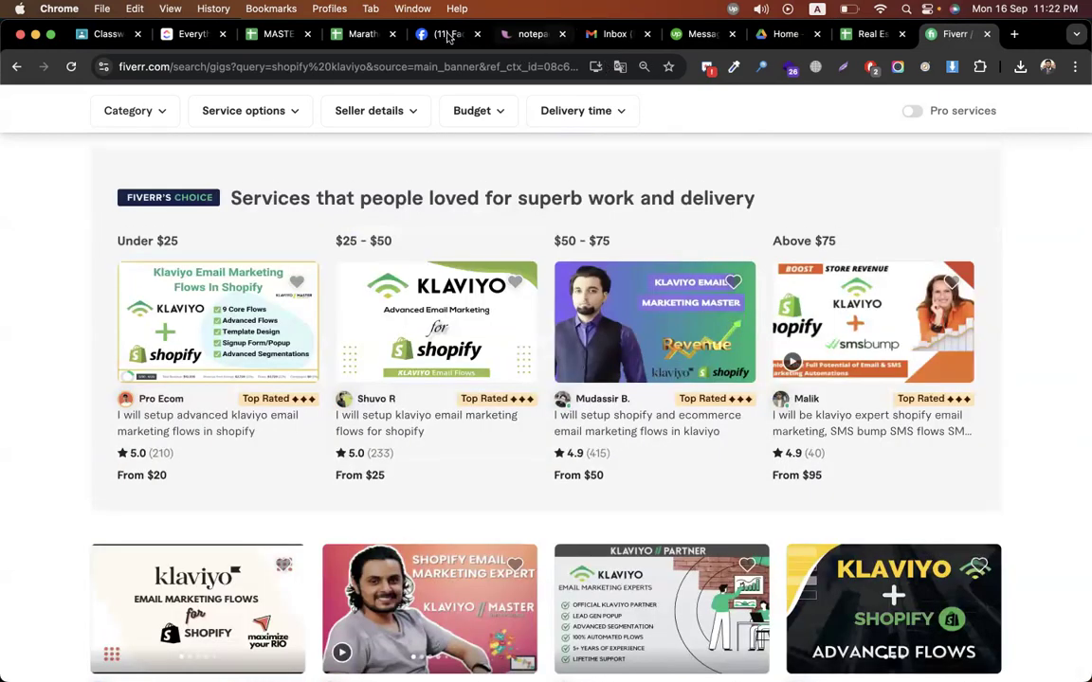
{"action": "left_click", "coordinate": [94, 35]}
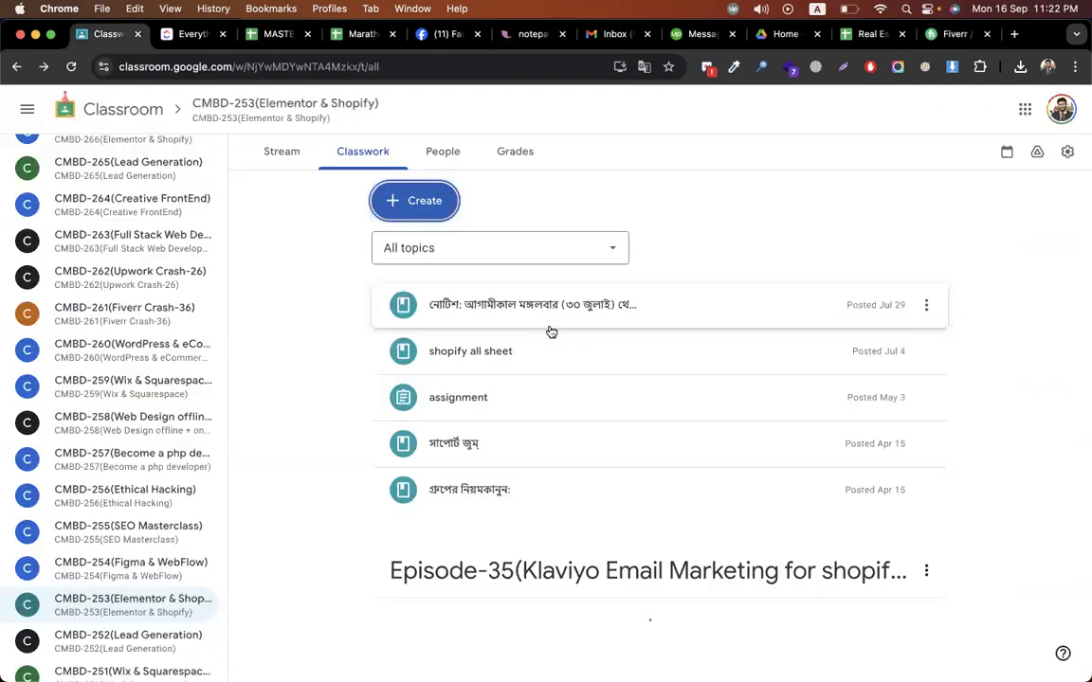
Create a new assignment titled 'Assignment - klaviyo'
{"action": "left_click", "coordinate": [379, 209]}
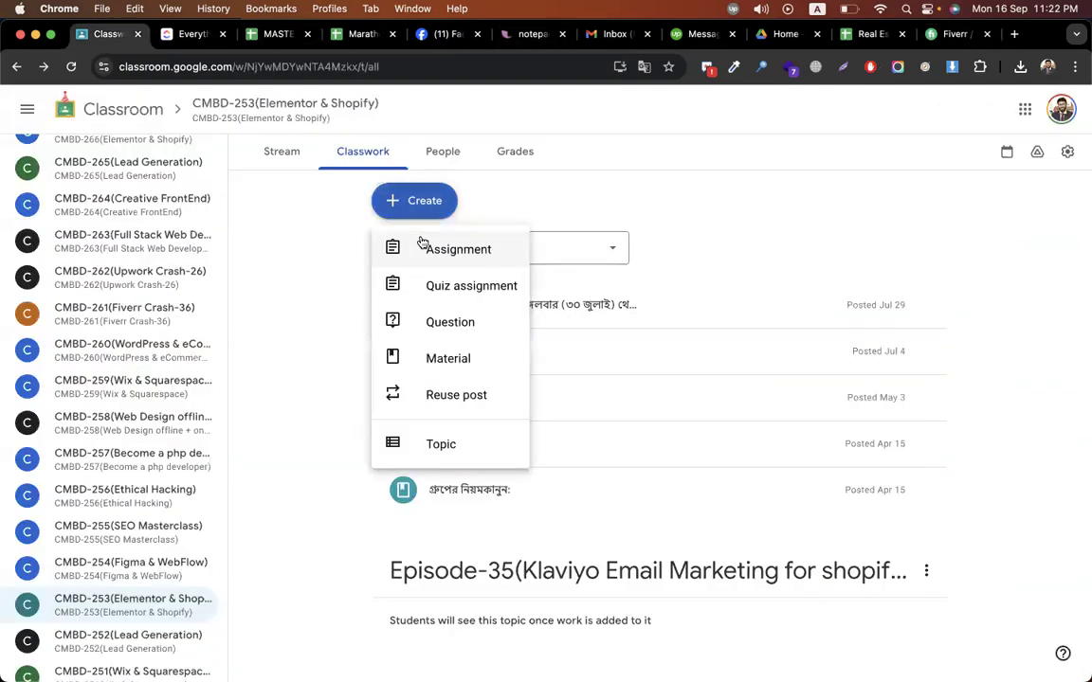
{"action": "left_click", "coordinate": [453, 250]}
{"action": "type", "text": "Assig"}
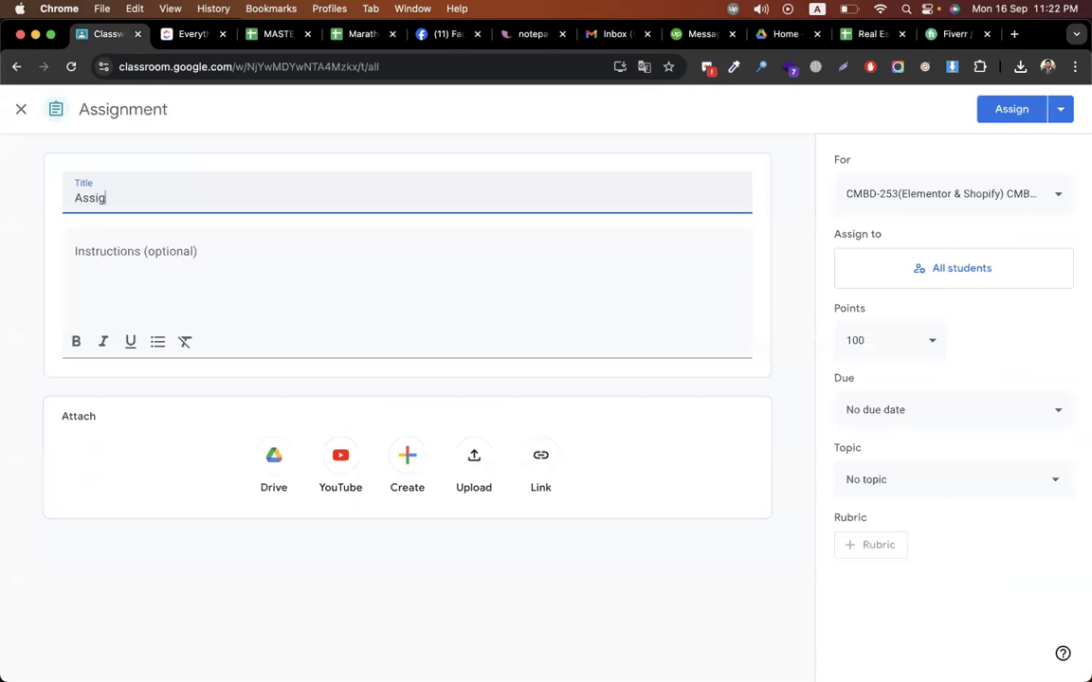
{"action": "type", "text": "nment - klaviyo"}
{"action": "key", "text": "Tab"}
Write task 1: create a template for the pasted codemanbd page, send to your own email (snap); begin task 2
{"action": "type", "text": "1. create a template for"}
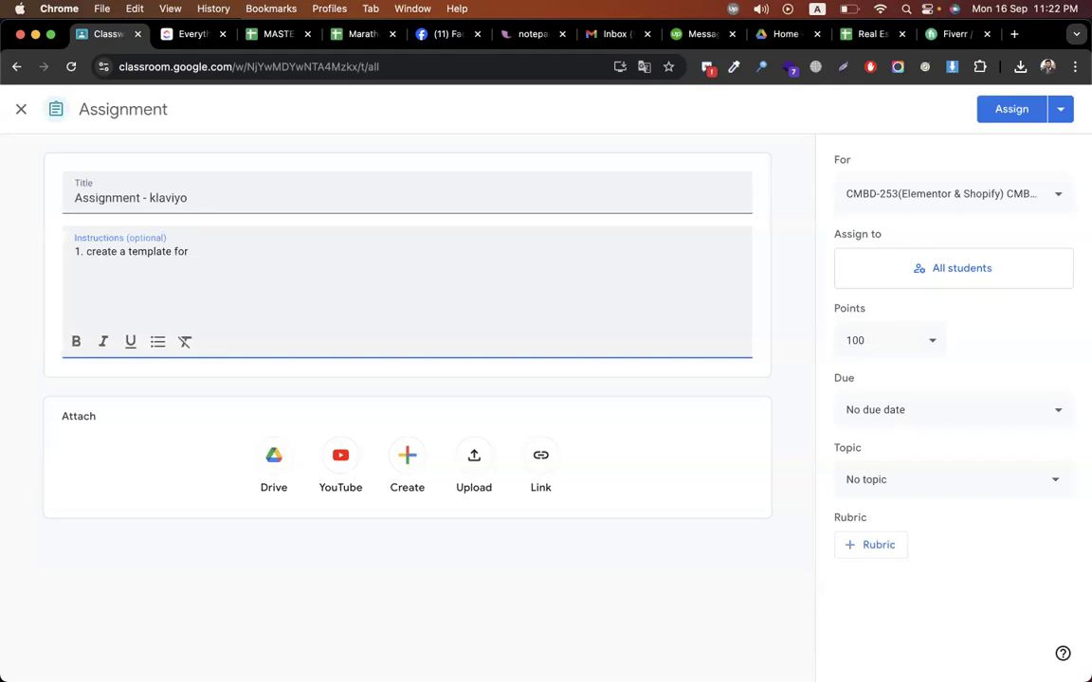
{"action": "key", "text": "ctrl+Right"}
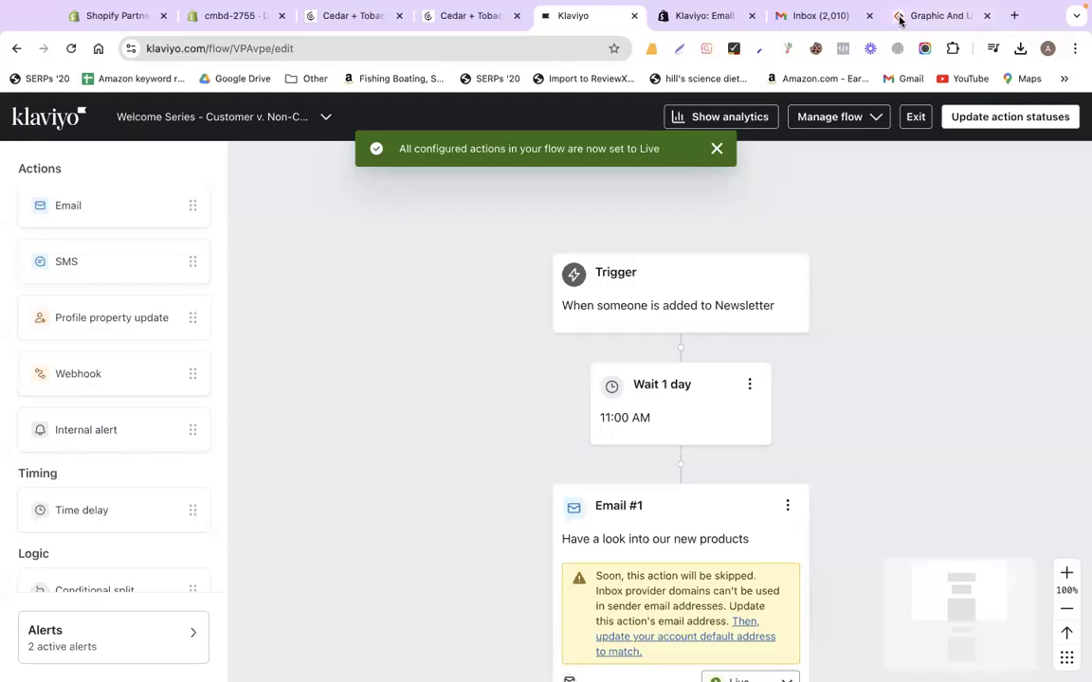
{"action": "key", "text": "super+8"}
{"action": "key", "text": "ctrl+Left"}
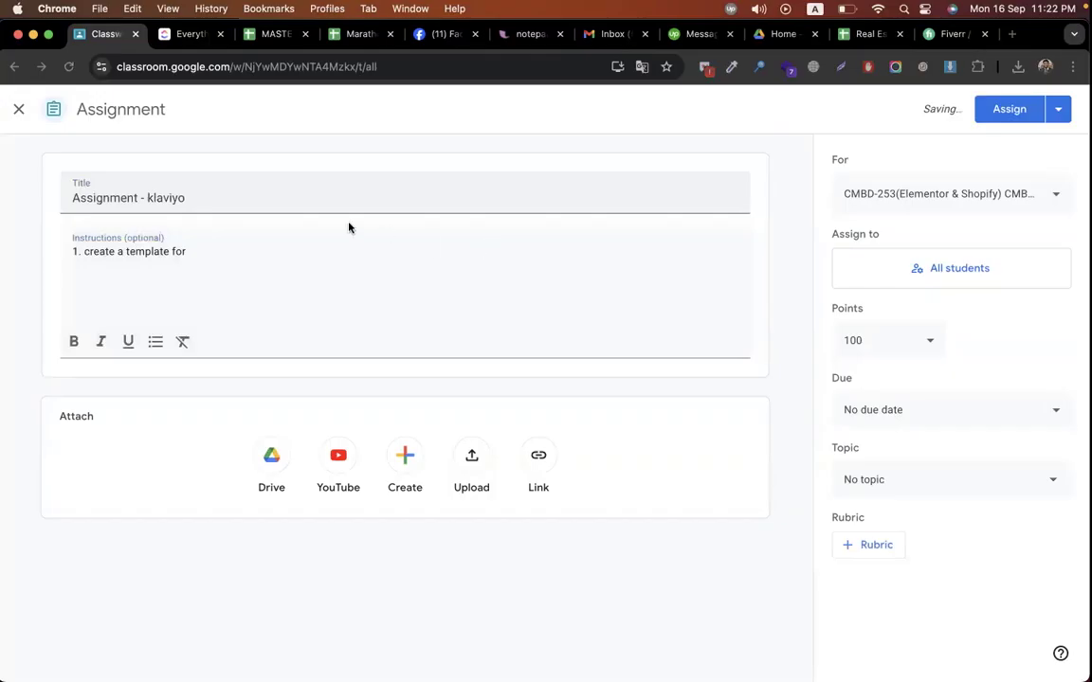
{"action": "type", "text": "https://codemanbd.com/graphic-and-ui-design/"}
{"action": "key", "text": "Return"}
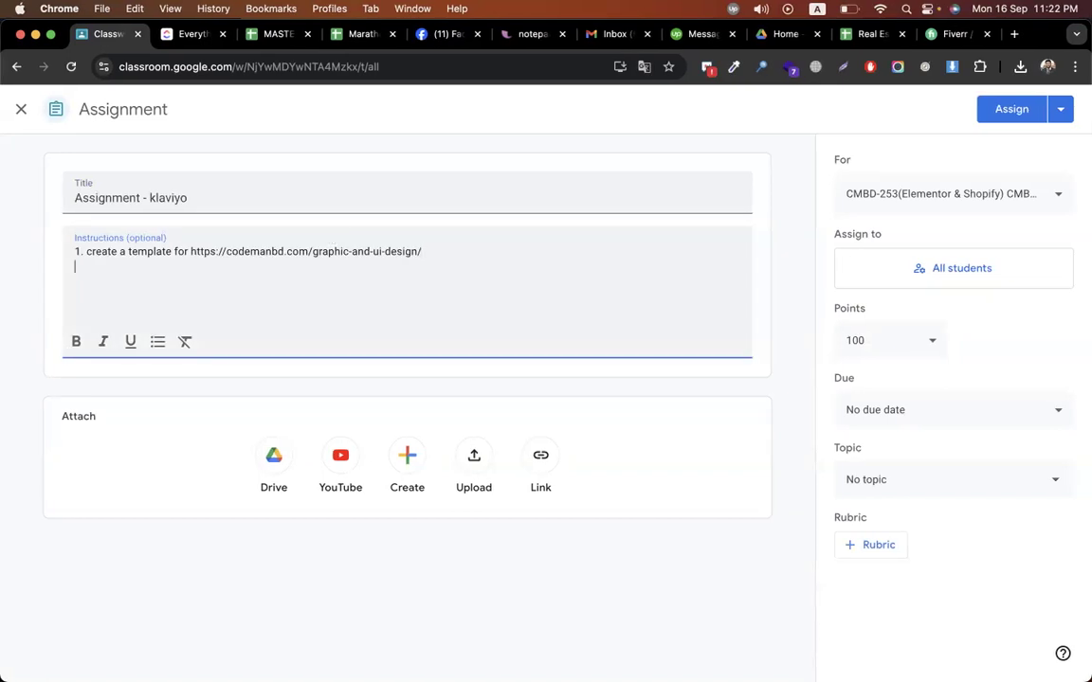
{"action": "type", "text": ">> send to your own email"}
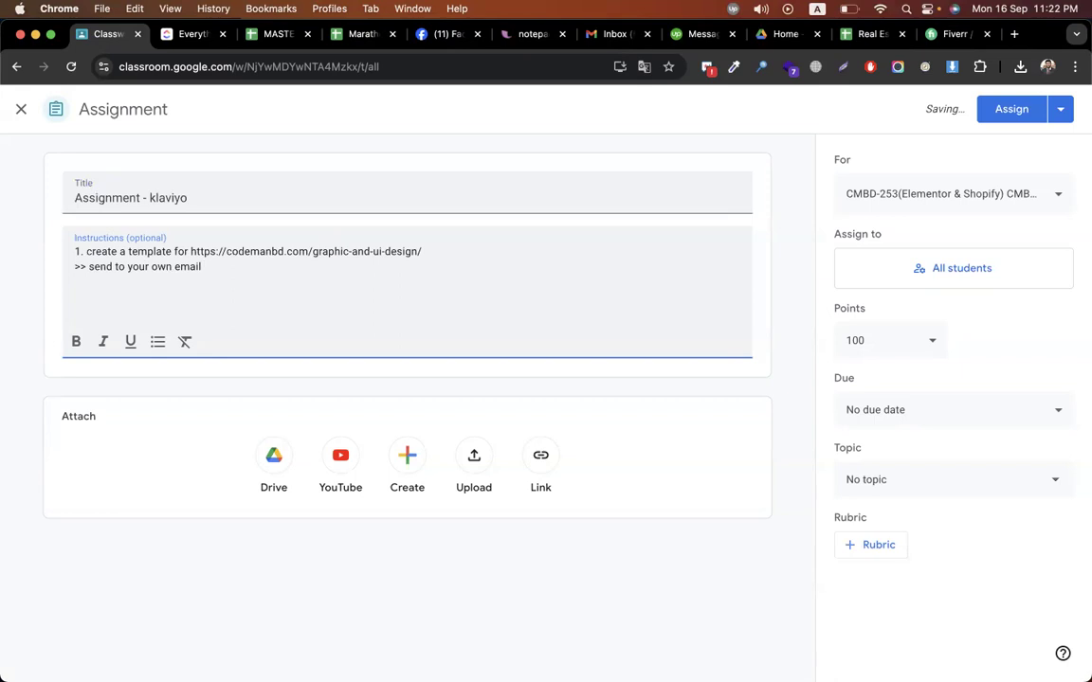
{"action": "type", "text": "(snap )"}
{"action": "key", "text": "Return"}
{"action": "key", "text": "Return"}
{"action": "type", "text": "2. set up"}
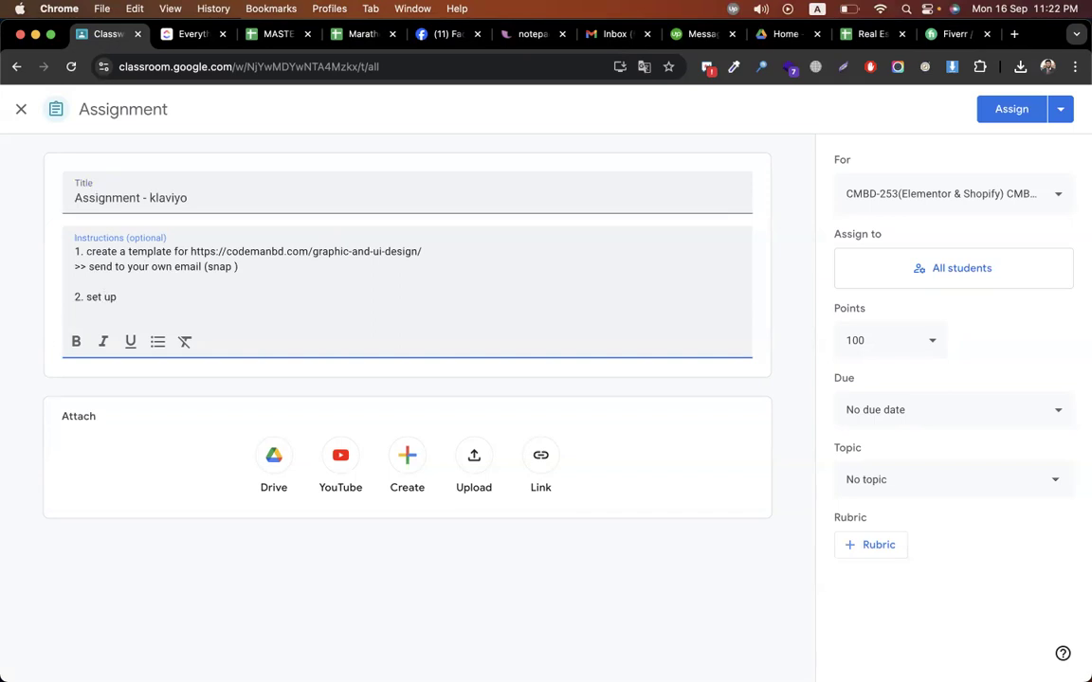
{"action": "type", "text": " klaviyo > welcome serier (thanjk y"}
Complete task 2 as welcome, customer thank you and abandoned cart FLOWS for shopify
{"action": "key", "text": "BackSpace"}
{"action": "key", "text": "BackSpace"}
{"action": "key", "text": "BackSpace"}
{"action": "key", "text": "BackSpace"}
{"action": "type", "text": "k you) "}
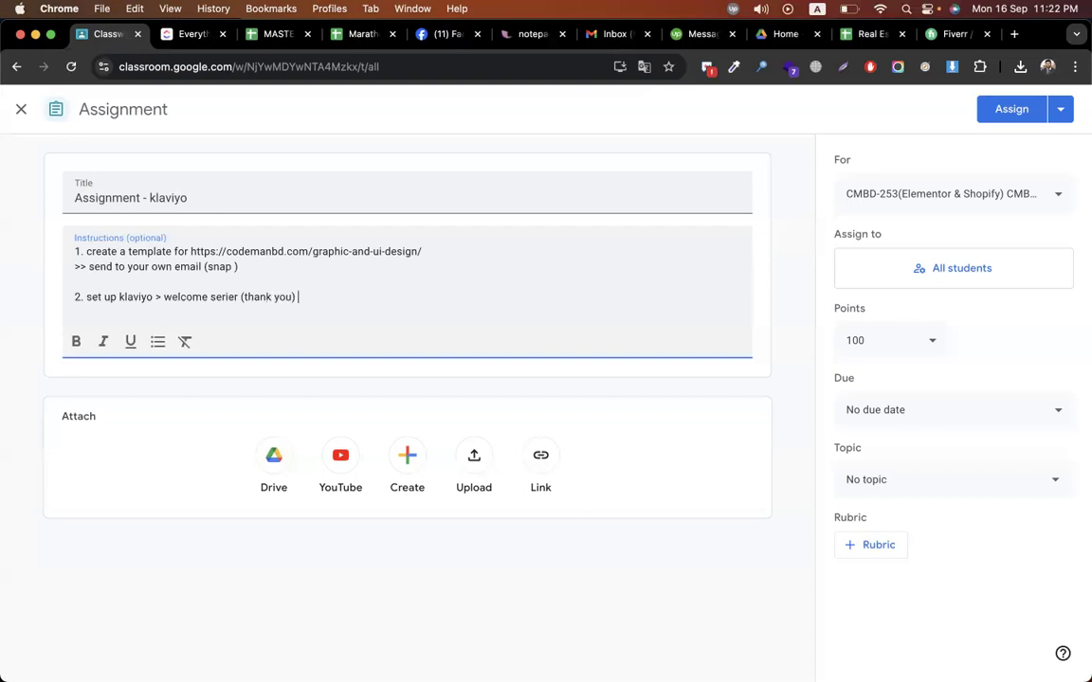
{"action": "type", "text": "+ customer thank "}
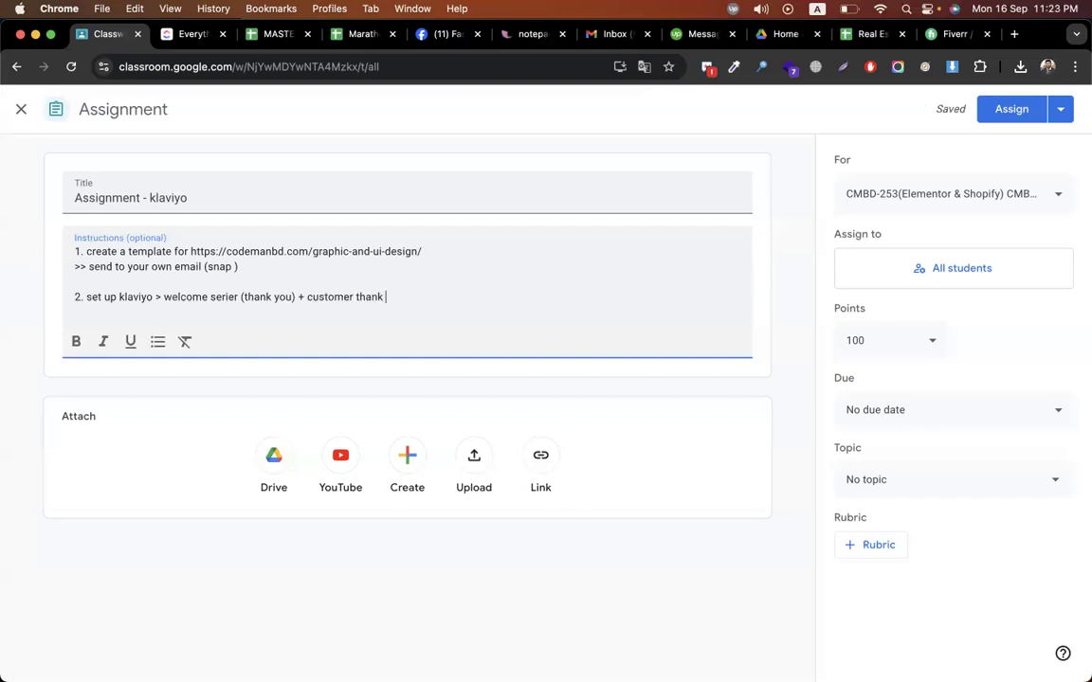
{"action": "type", "text": "you + abandoned cart for shopify"}
{"action": "left_click", "coordinate": [494, 297]}
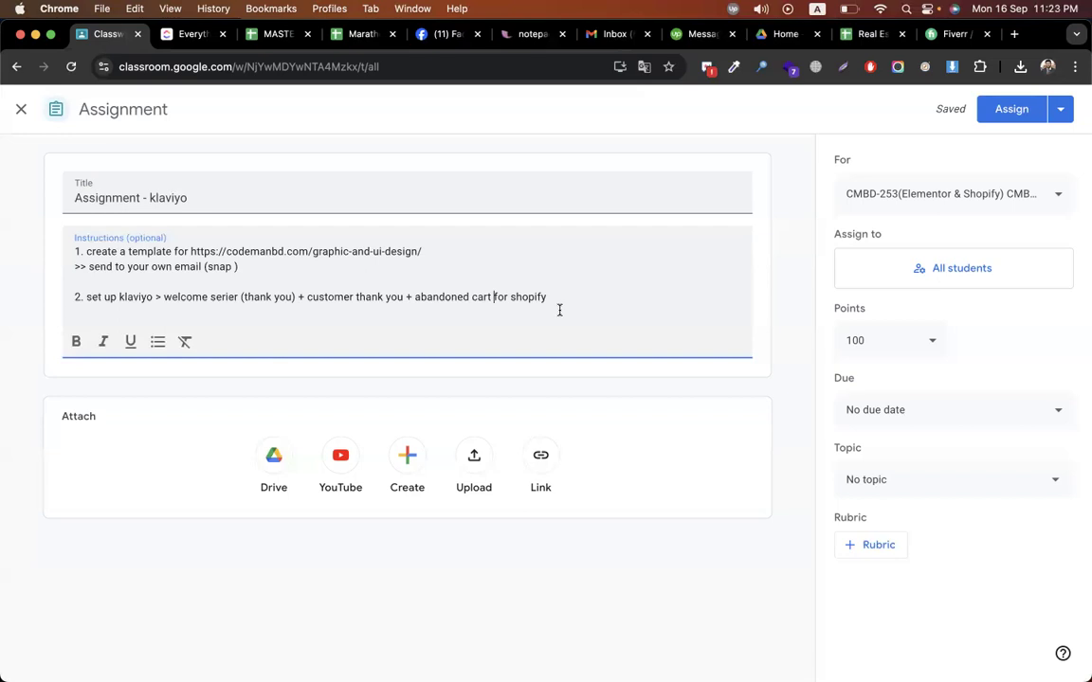
{"action": "type", "text": "FLOWS"}
Review the instruction lines, then begin a new line with '3. Create a subs'
{"action": "left_click_drag", "start_coordinate": [242, 267], "coordinate": [179, 267]}
{"action": "left_click_drag", "start_coordinate": [60, 246], "coordinate": [61, 248]}
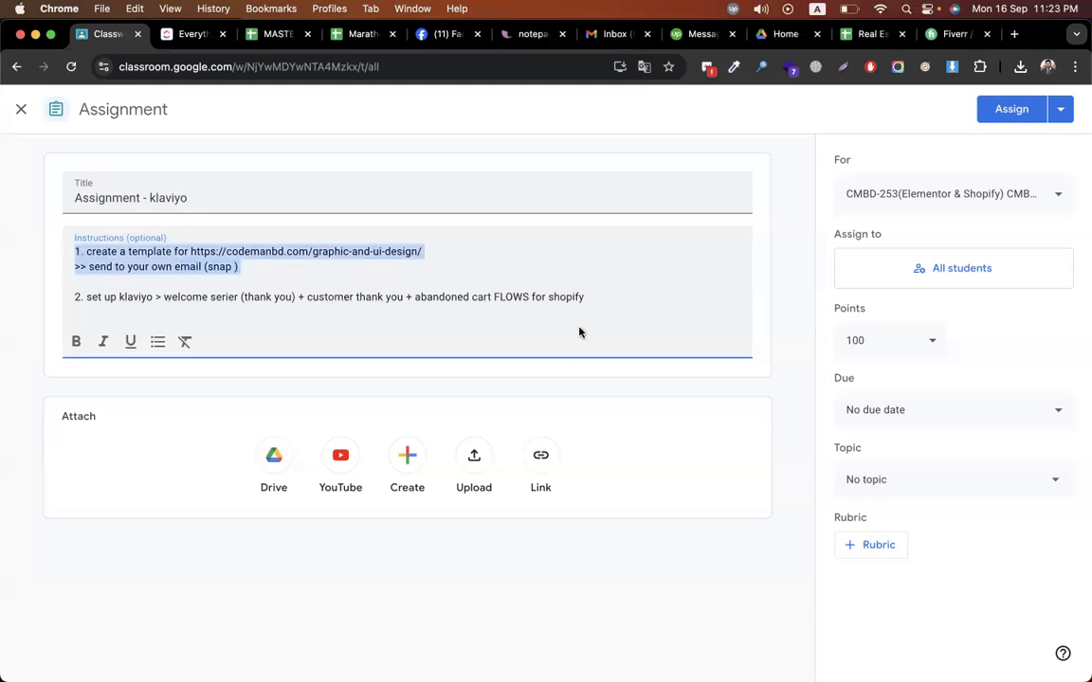
{"action": "left_click_drag", "start_coordinate": [597, 297], "coordinate": [65, 294]}
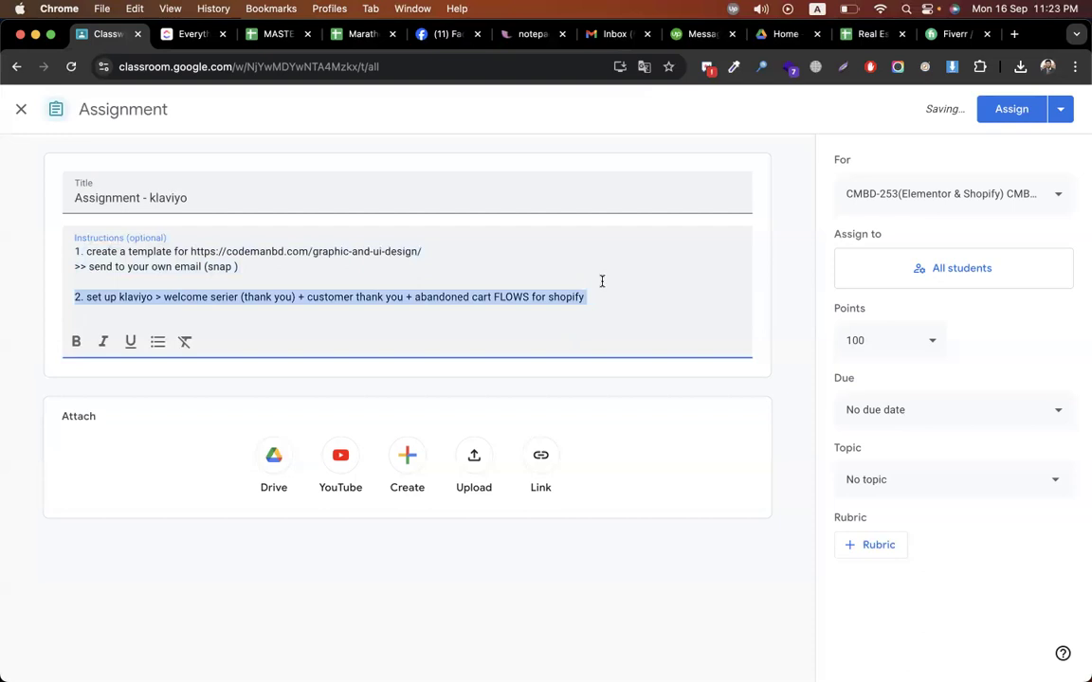
{"action": "left_click", "coordinate": [604, 300]}
{"action": "key", "text": "Return"}
{"action": "key", "text": "Return"}
{"action": "type", "text": "3. Create a newsle"}
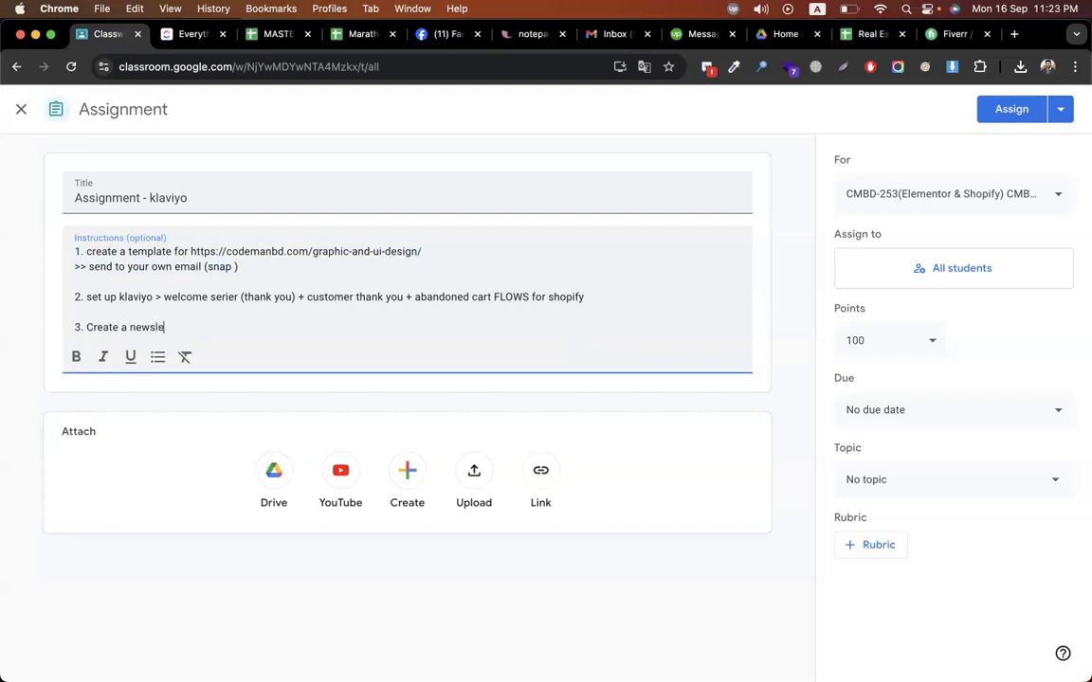
Write task 3 on the newsletter form and a static coupon after subscribing, and add '(snap)' to task 2
{"action": "type", "text": "tter form >"}
{"action": "type", "text": "Create a static coupon"}
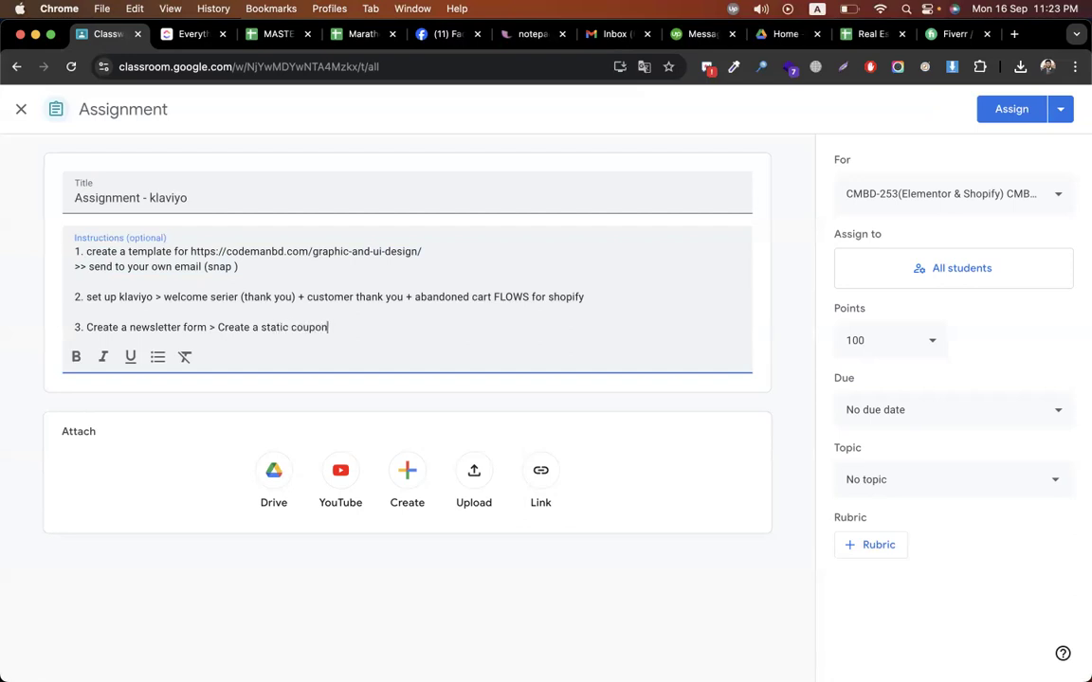
{"action": "type", "text": " after subscribing"}
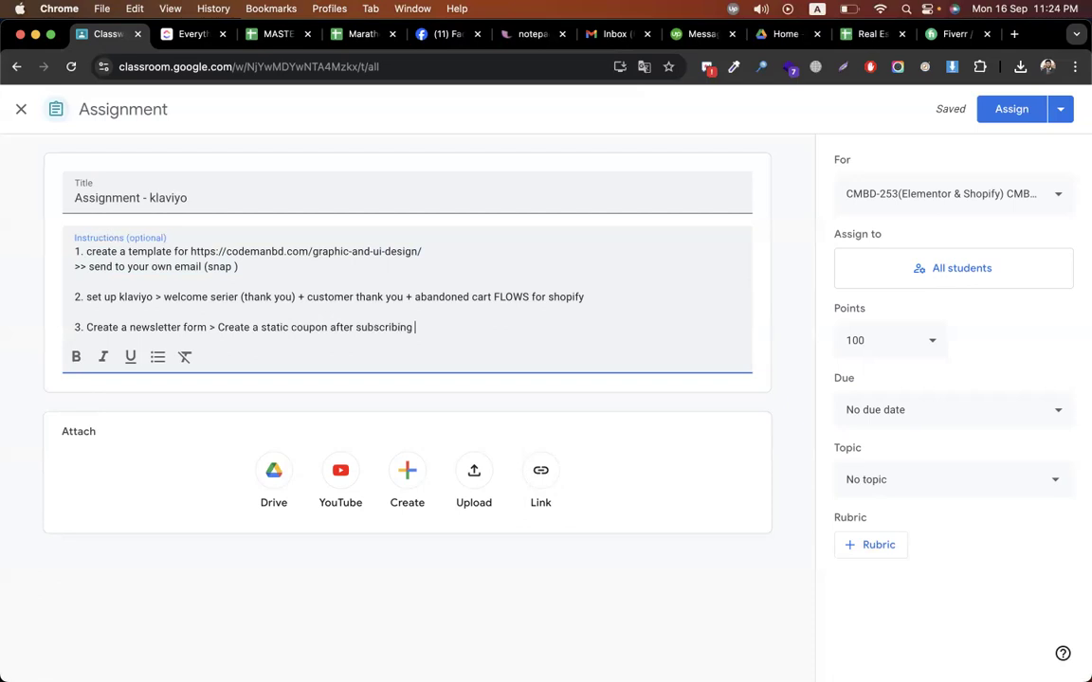
{"action": "type", "text": " (snap)"}
{"action": "left_click", "coordinate": [585, 297]}
{"action": "type", "text": "(snap)"}
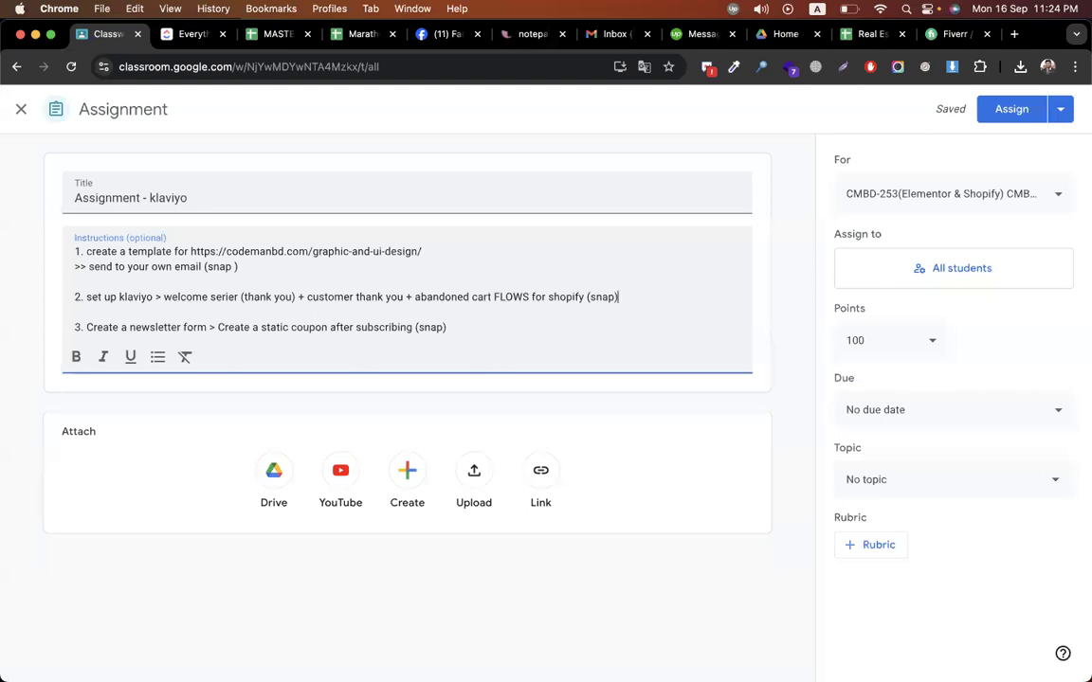
File the assignment under the Episode-35 topic and assign it
{"action": "left_click", "coordinate": [933, 478]}
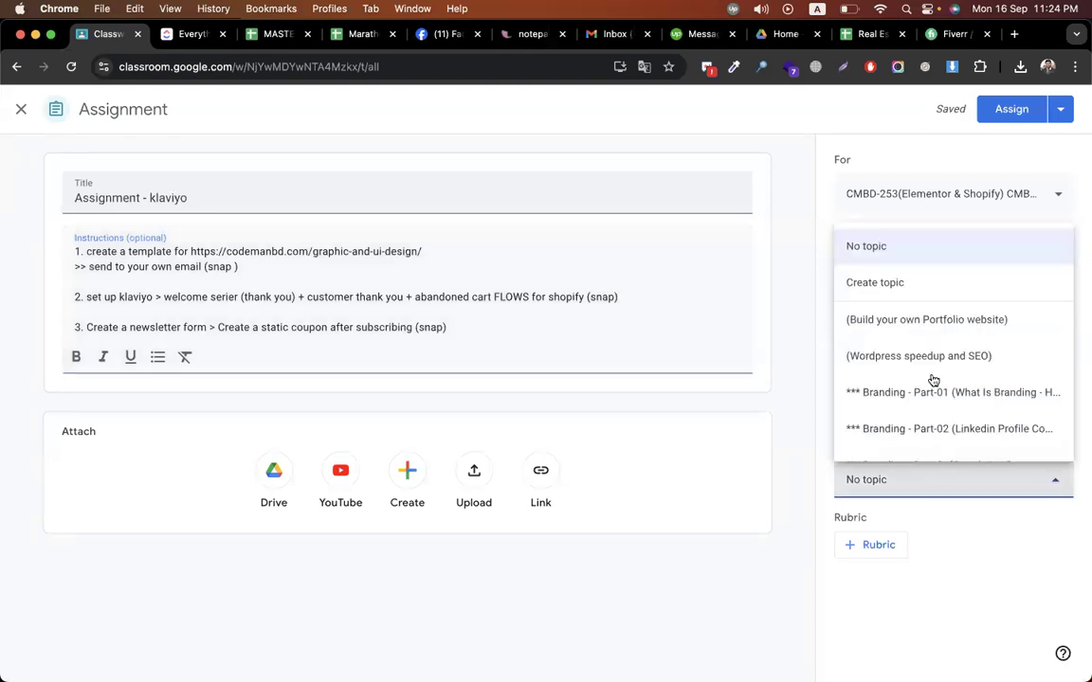
{"action": "scroll", "coordinate": [933, 380], "scroll_direction": "down", "scroll_amount": 5}
{"action": "left_click", "coordinate": [936, 443]}
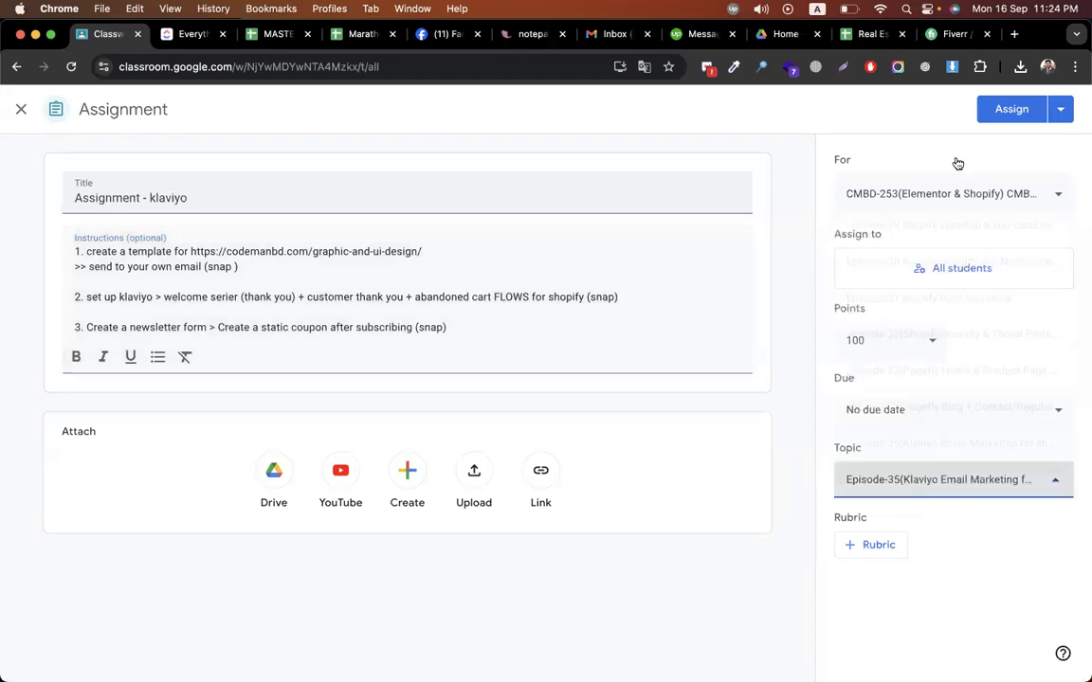
{"action": "left_click", "coordinate": [999, 112]}
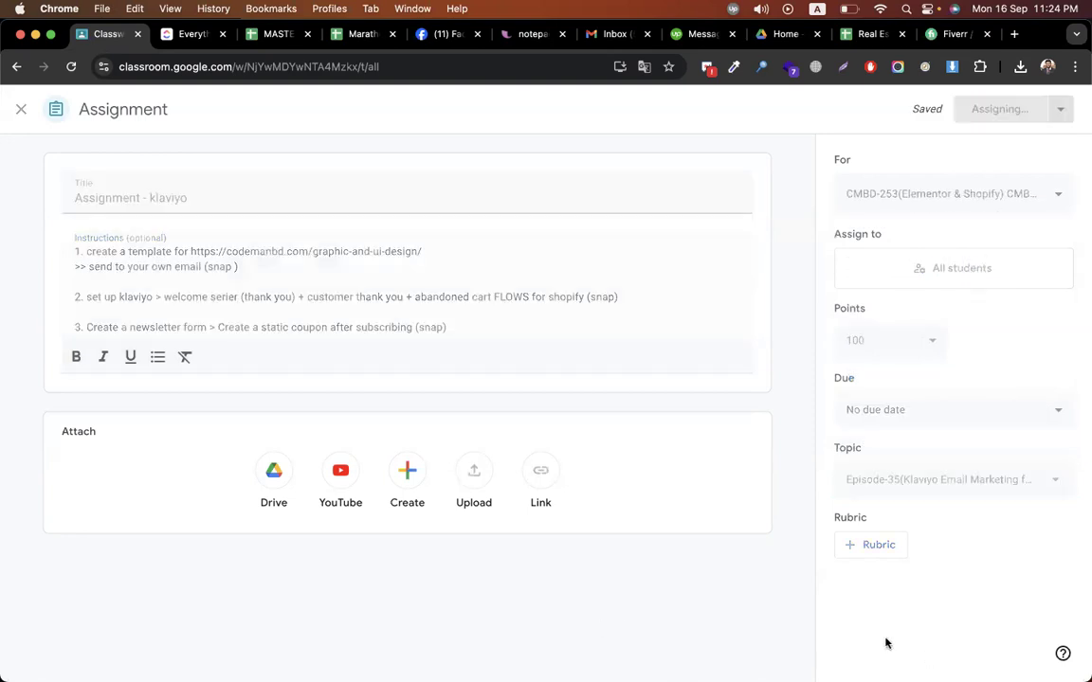